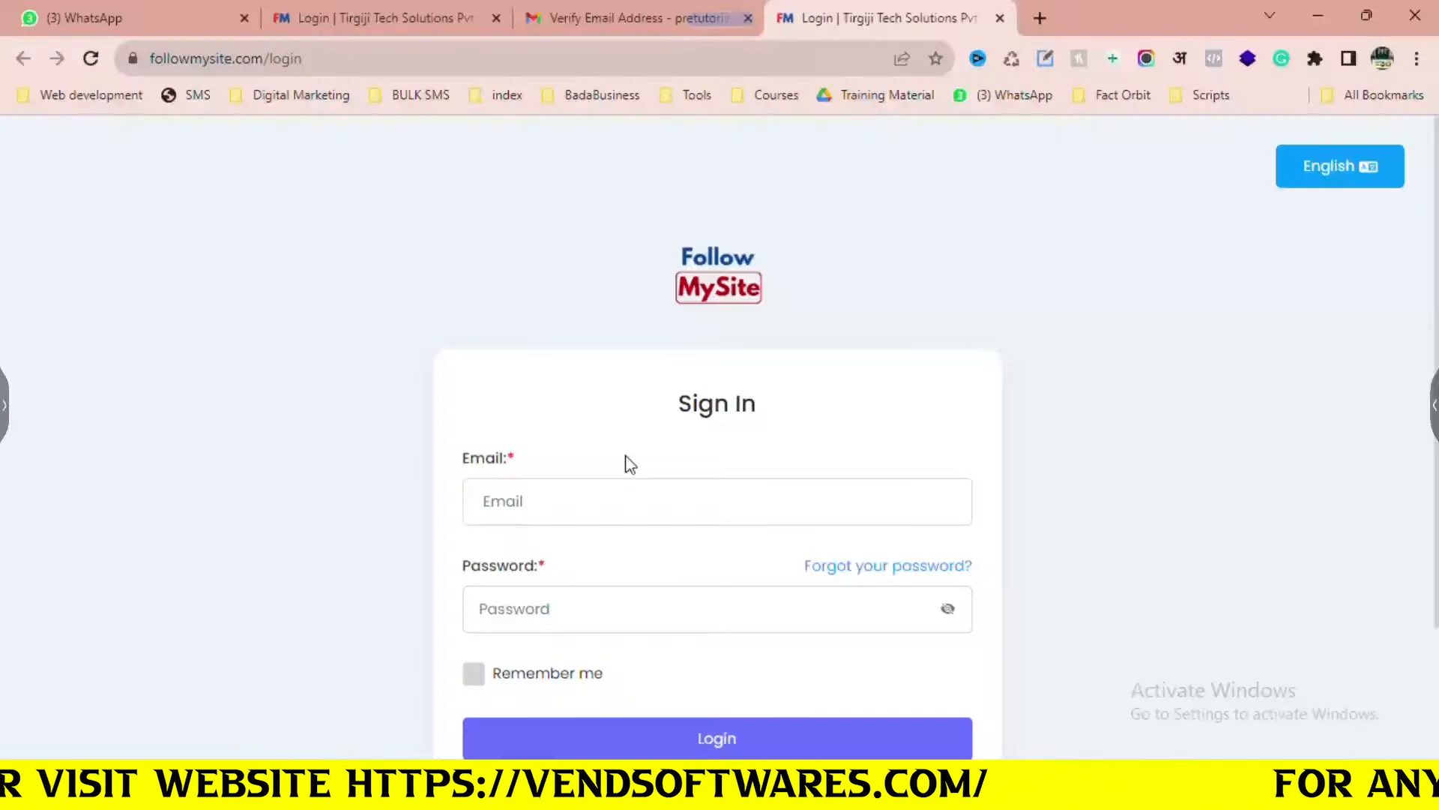
Enter the account e-mail address on the login page and begin the password
{"action": "scroll", "coordinate": [628, 463], "scroll_direction": "down", "scroll_amount": 1}
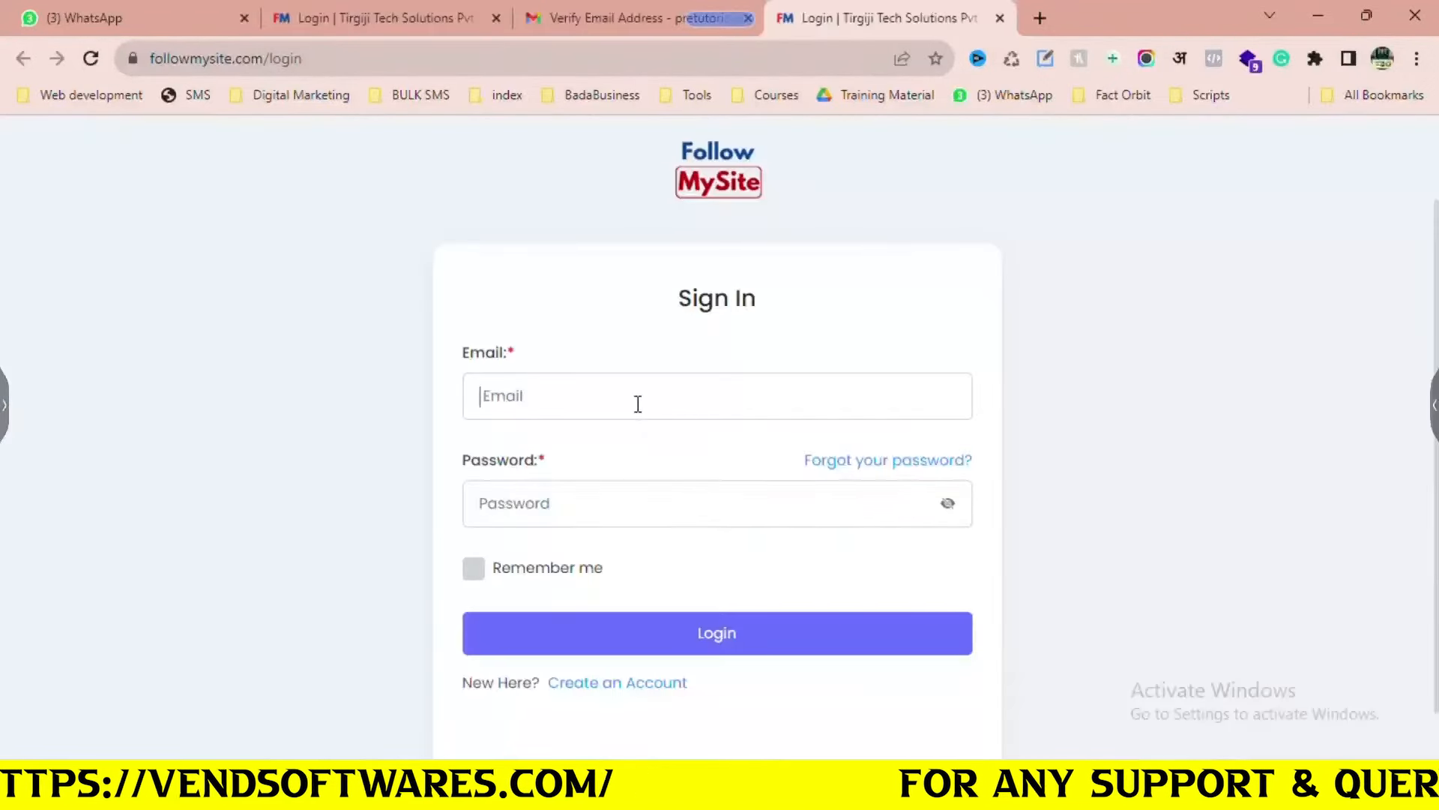
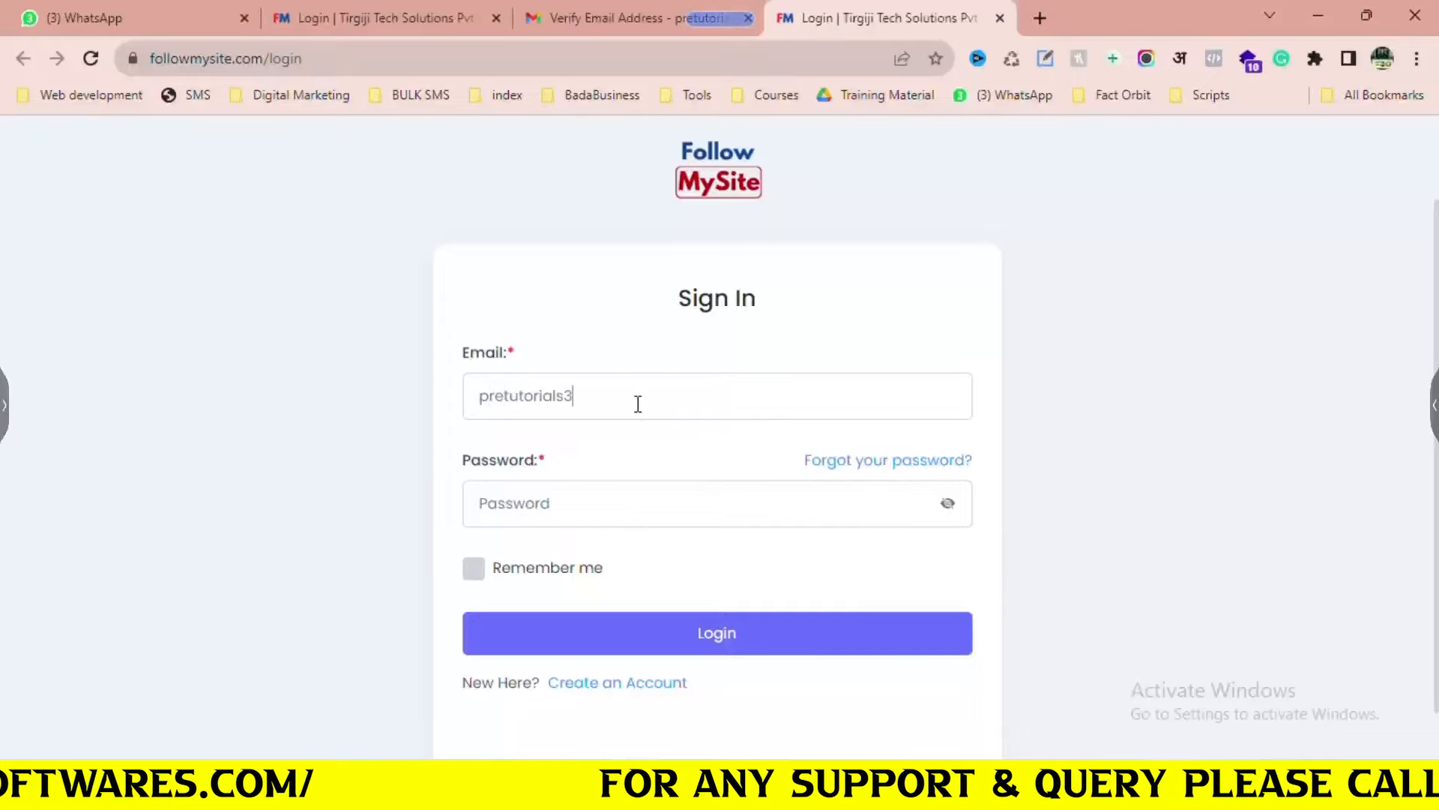
{"action": "key", "text": "Tab"}
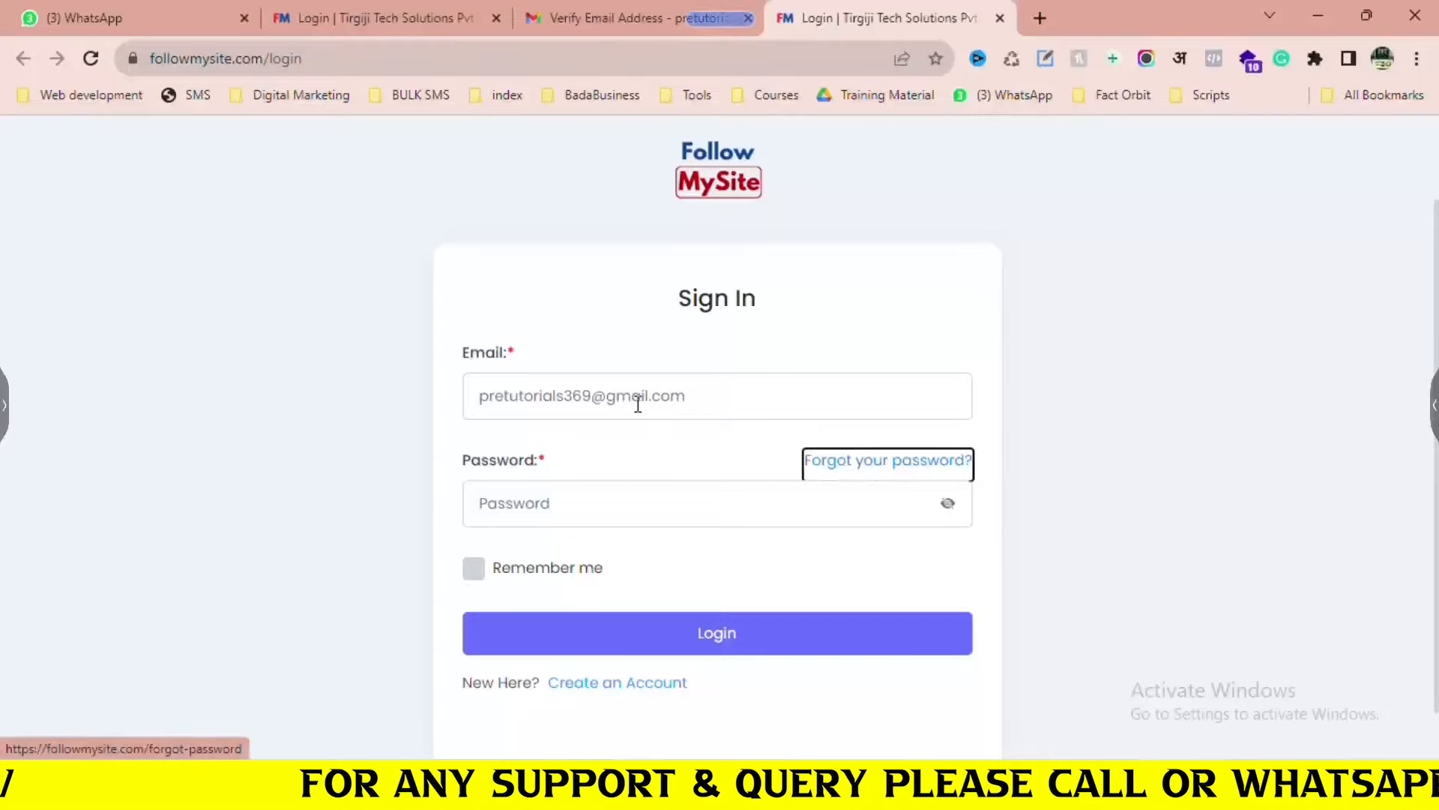
{"action": "key", "text": "Tab"}
{"action": "type", "text": "p"}
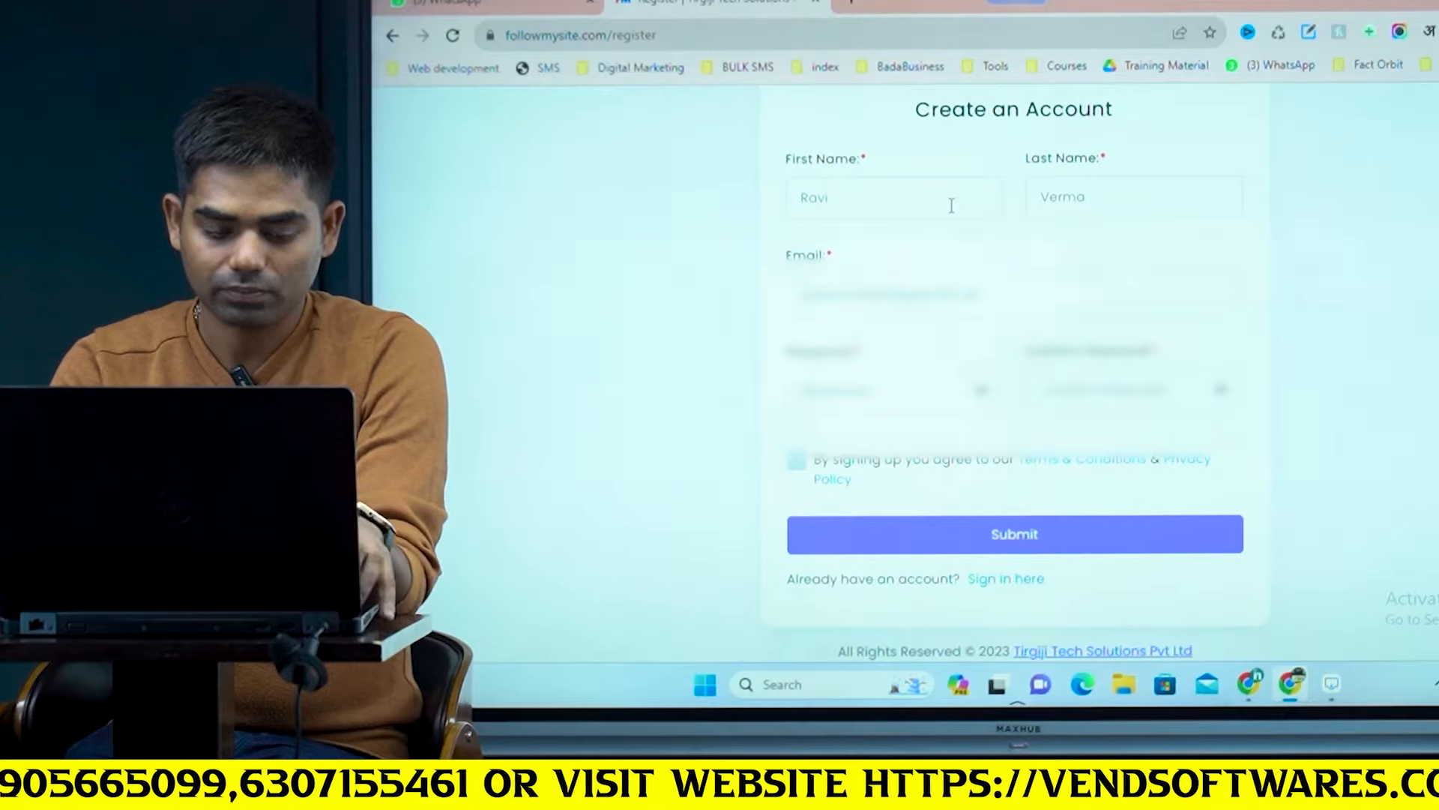
Complete the email, password and confirm password, accept the terms, and submit the registration
{"action": "type", "text": "m"}
{"action": "key", "text": "Tab"}
{"action": "type", "text": "••"}
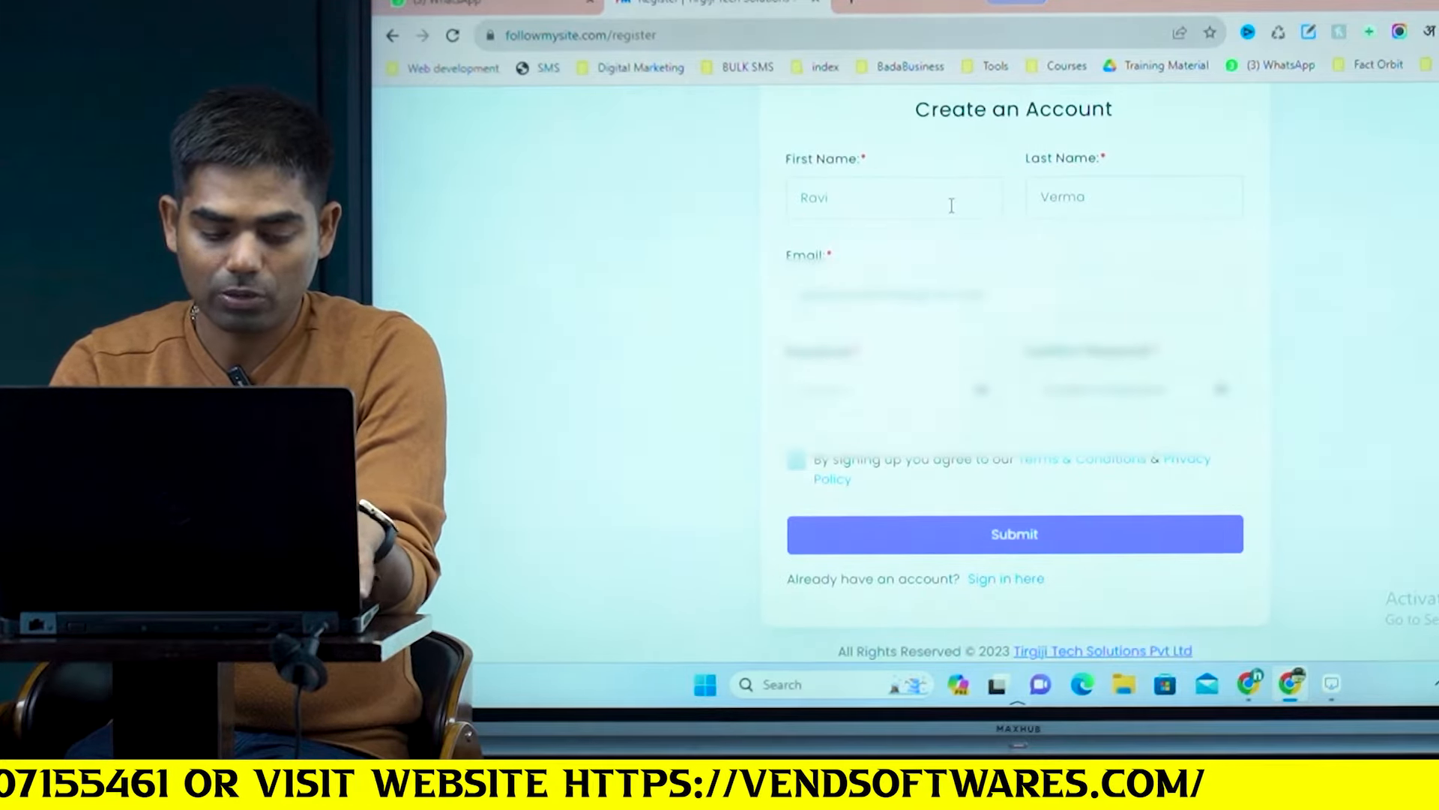
{"action": "key", "text": "Tab"}
{"action": "type", "text": "•"}
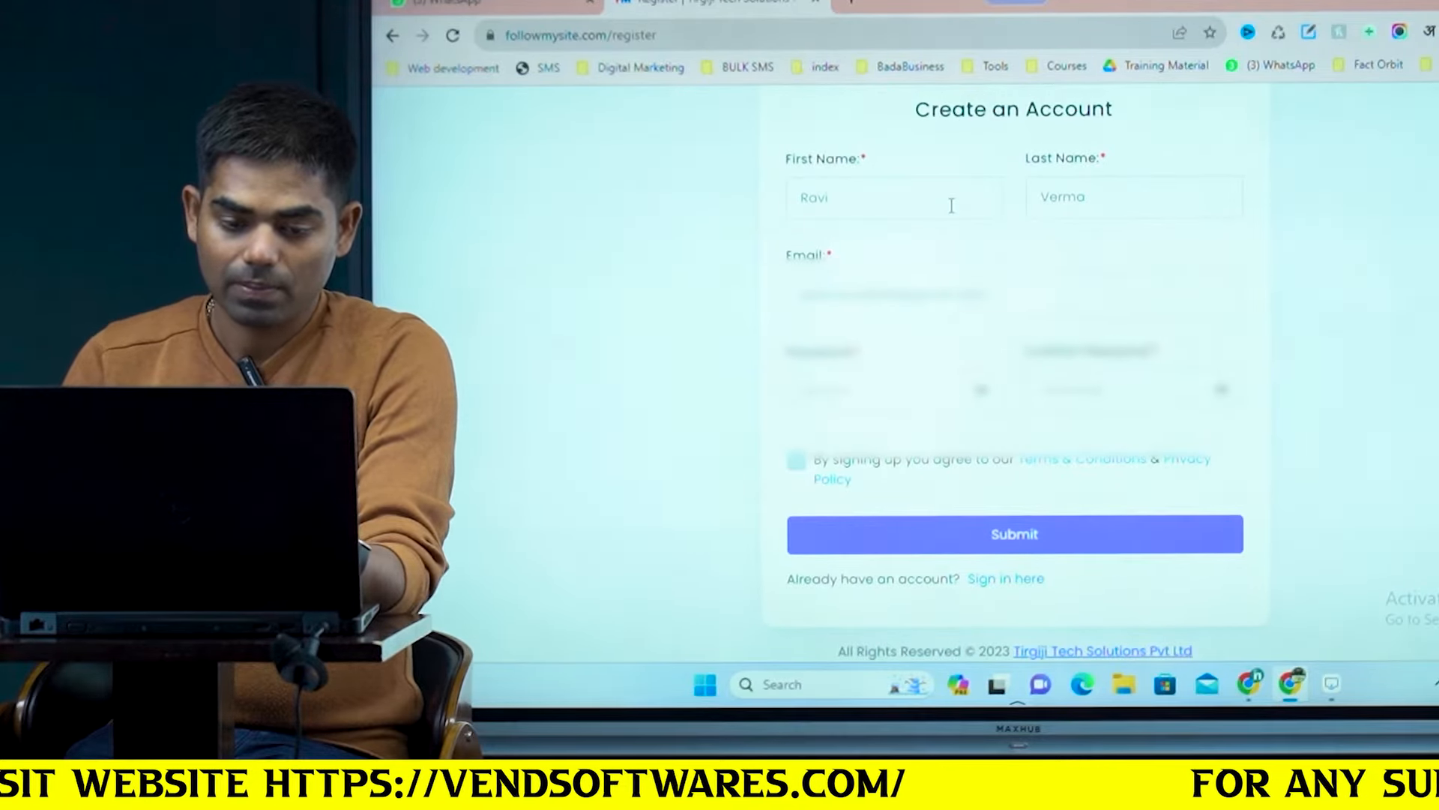
{"action": "left_click", "coordinate": [796, 460]}
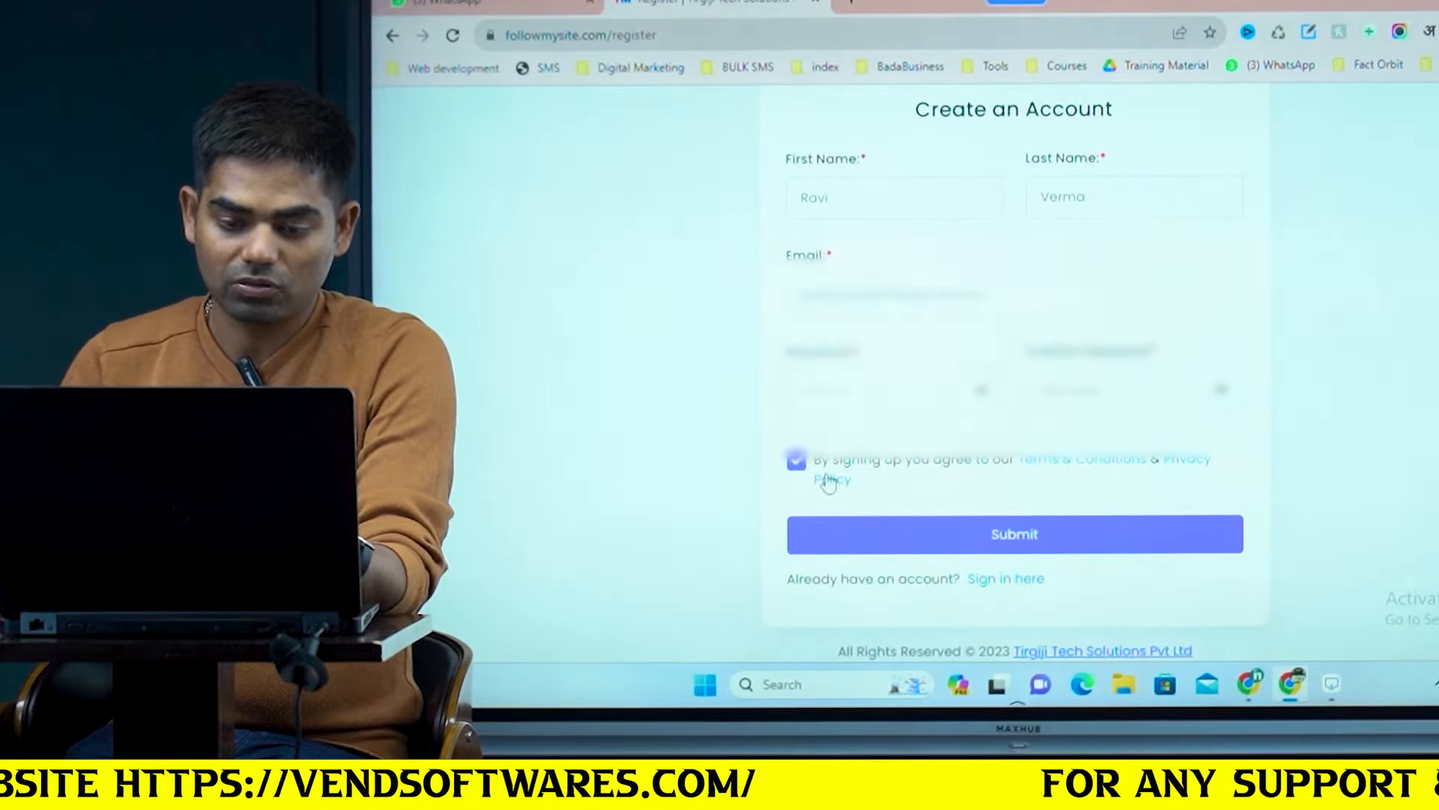
{"action": "left_click", "coordinate": [1018, 535]}
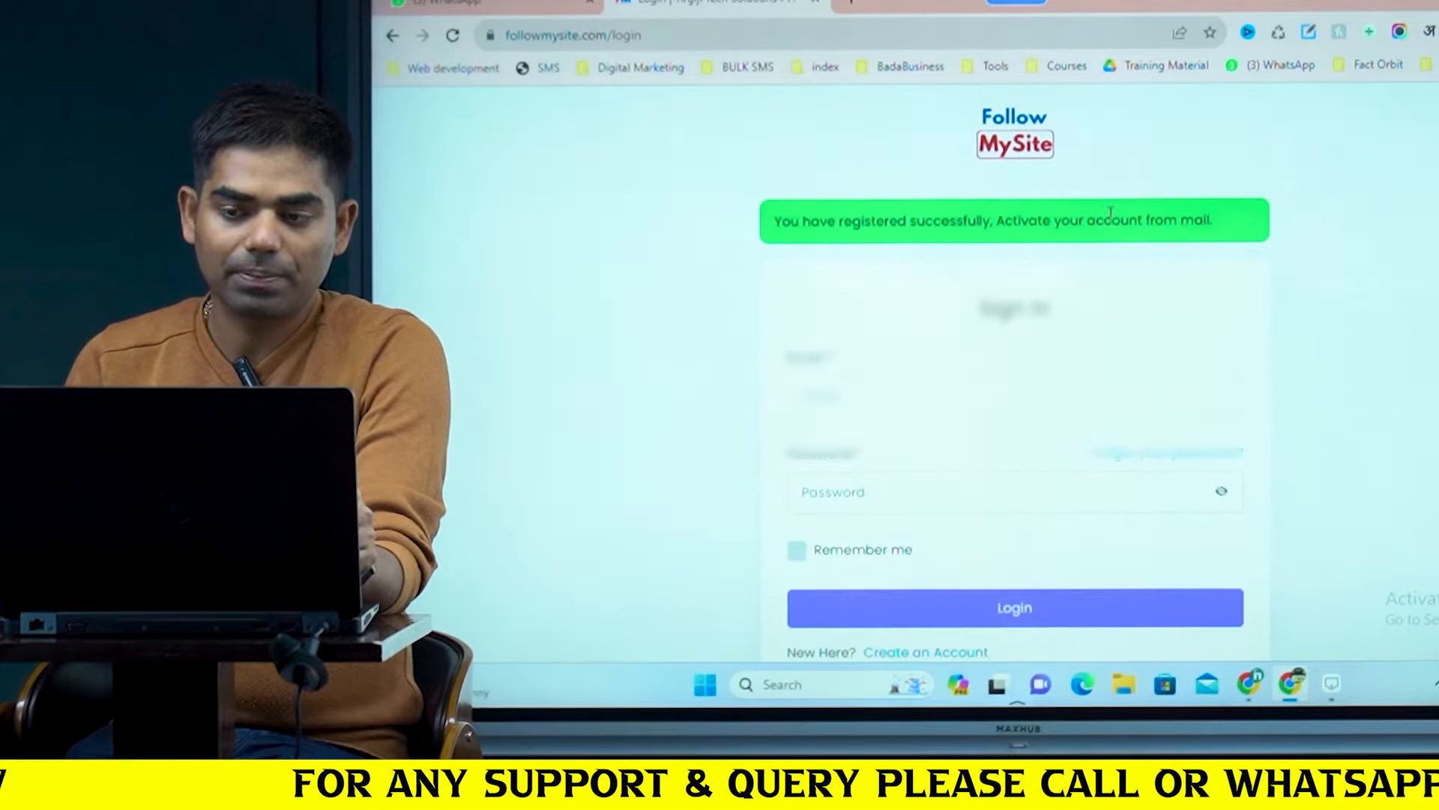
{"action": "scroll", "coordinate": [1163, 207], "scroll_direction": "down", "scroll_amount": 2}
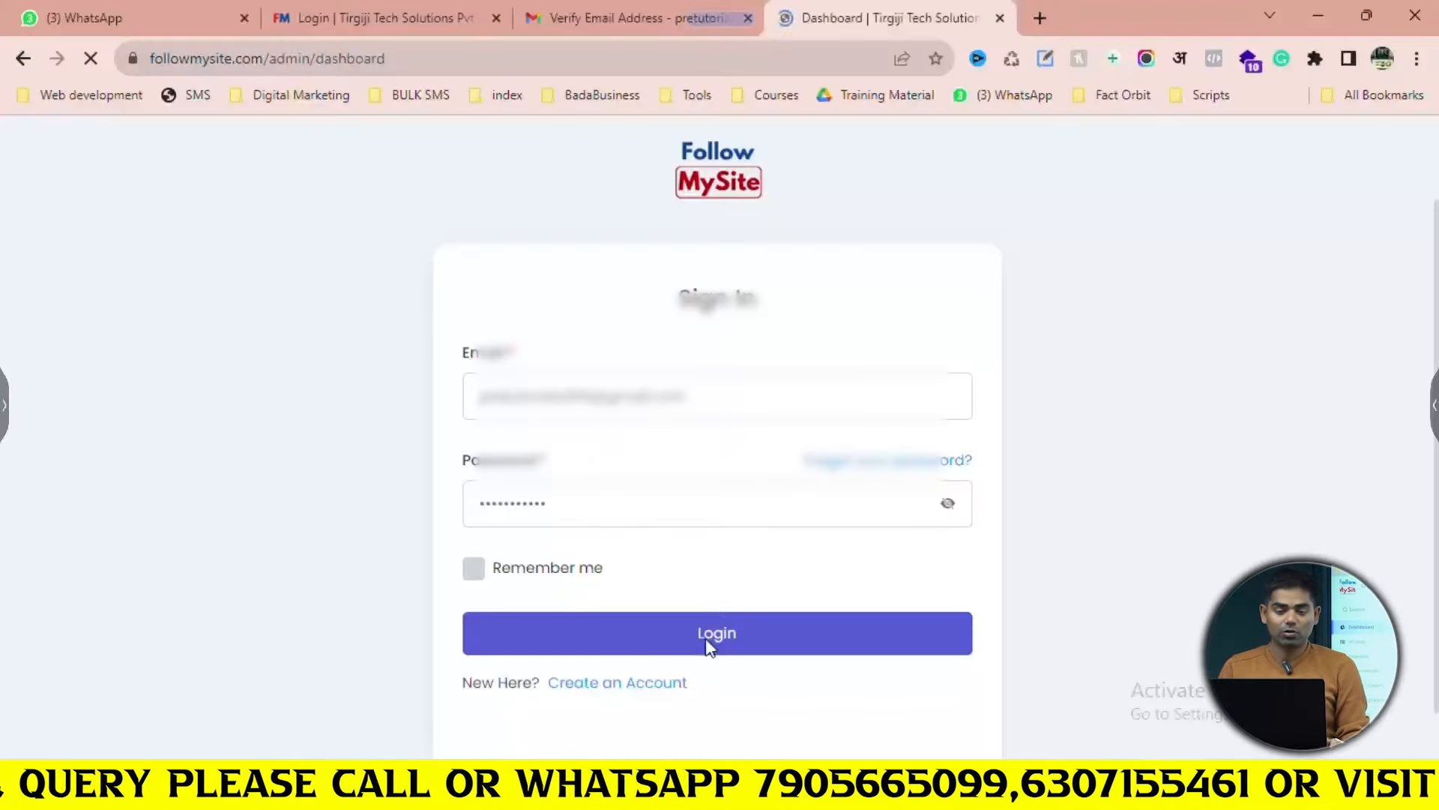
Log in, go to the VCards list, and start a blank New VCard
{"action": "left_click", "coordinate": [712, 638]}
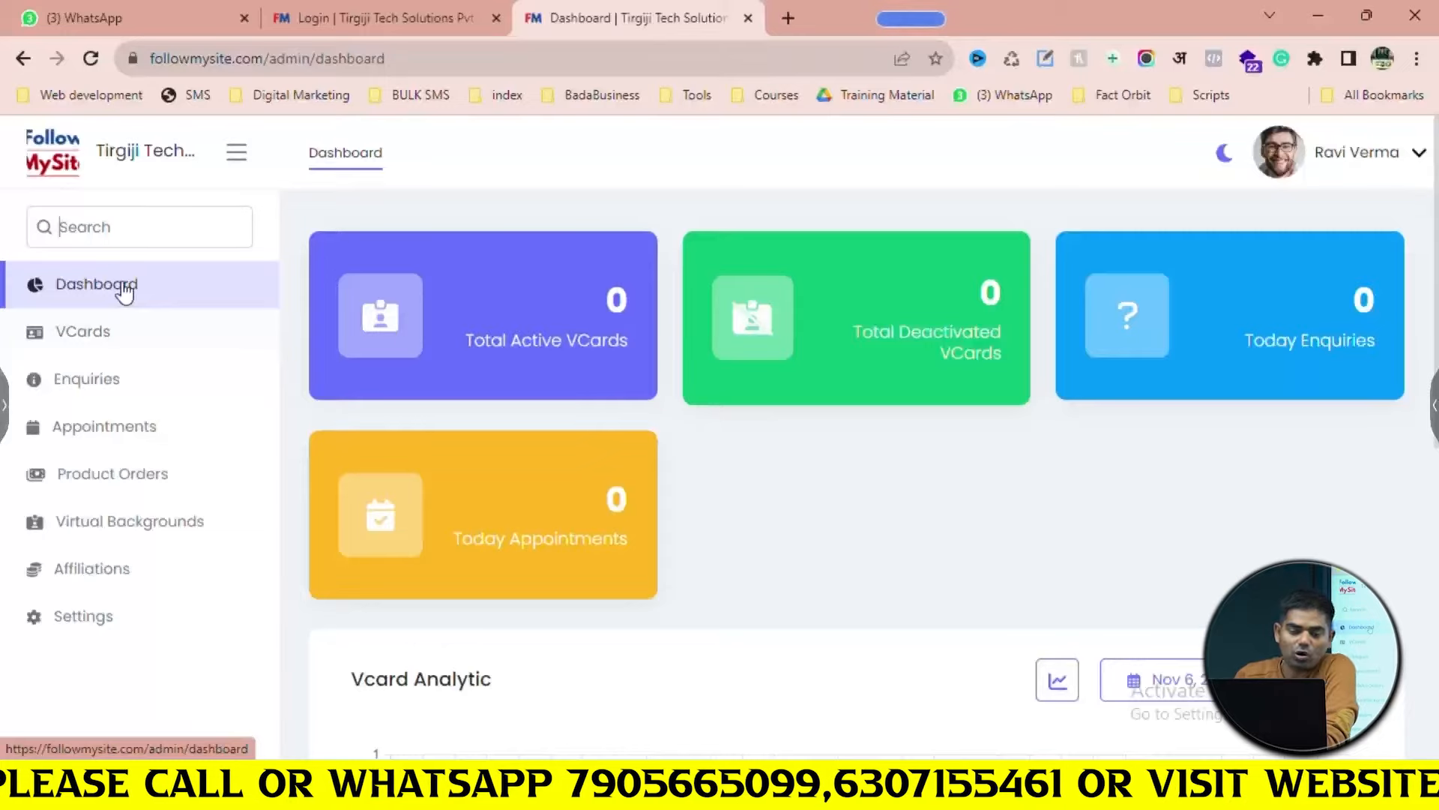
{"action": "left_click", "coordinate": [107, 338]}
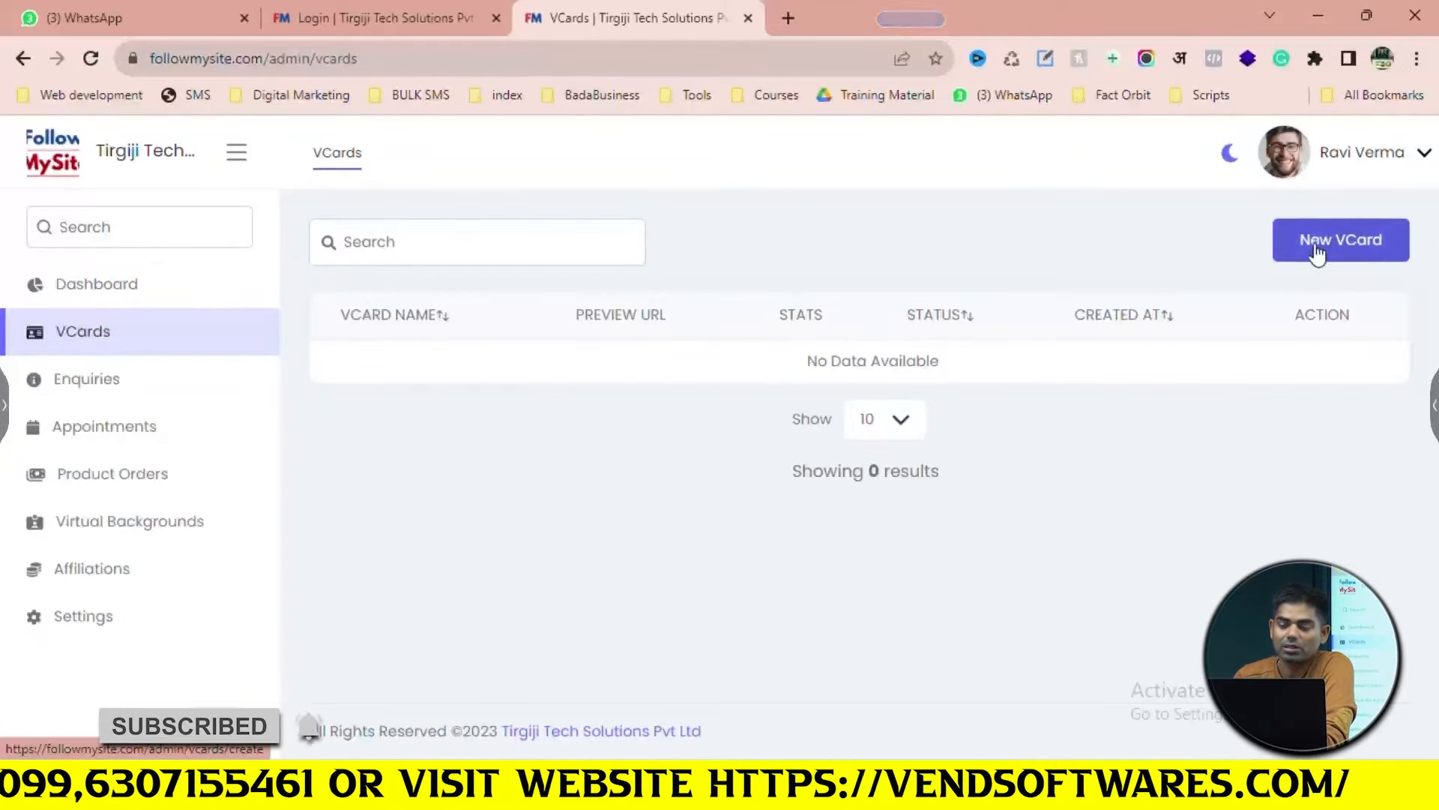
{"action": "left_click", "coordinate": [1342, 250]}
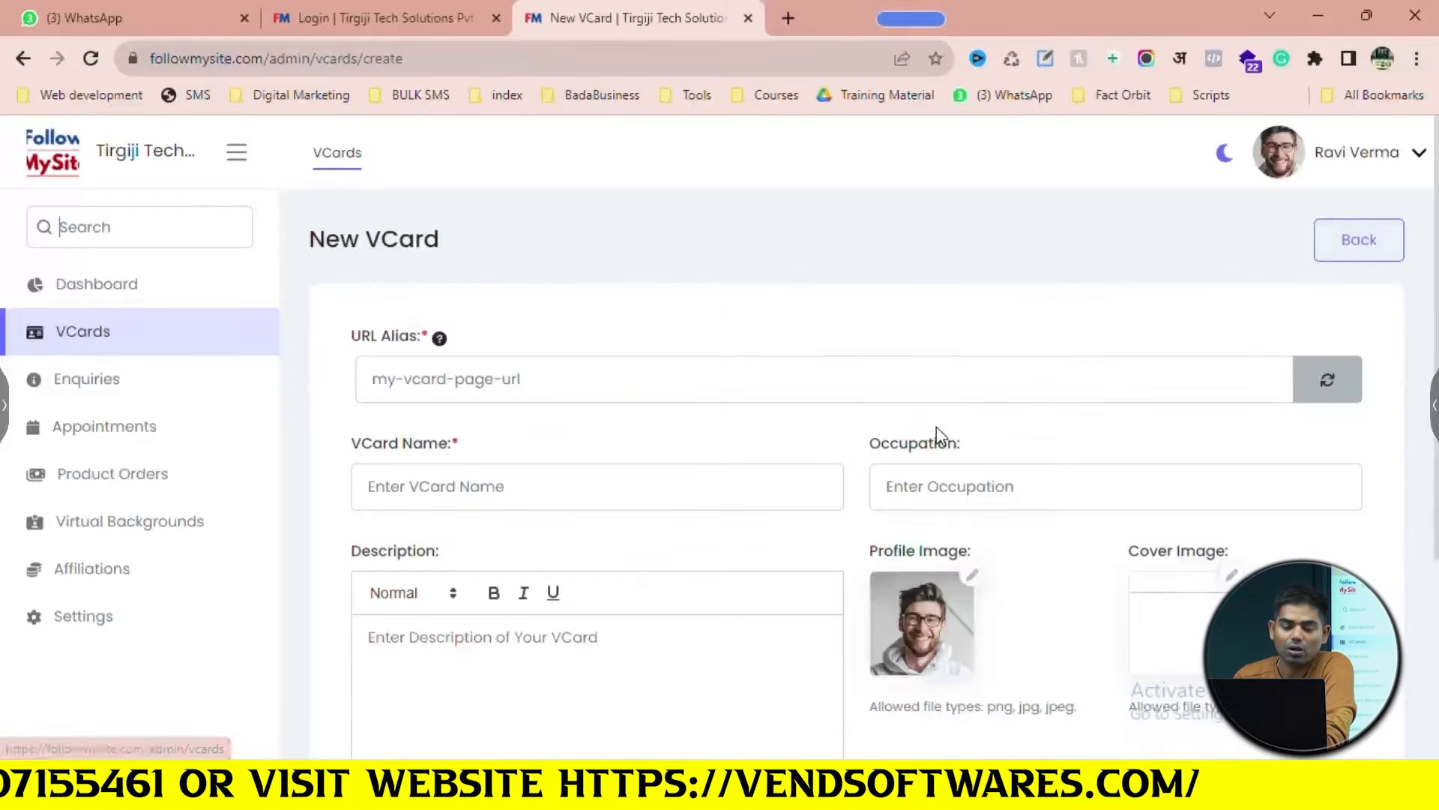
{"action": "scroll", "coordinate": [824, 457], "scroll_direction": "down", "scroll_amount": 2}
{"action": "scroll", "coordinate": [525, 442], "scroll_direction": "up", "scroll_amount": 2}
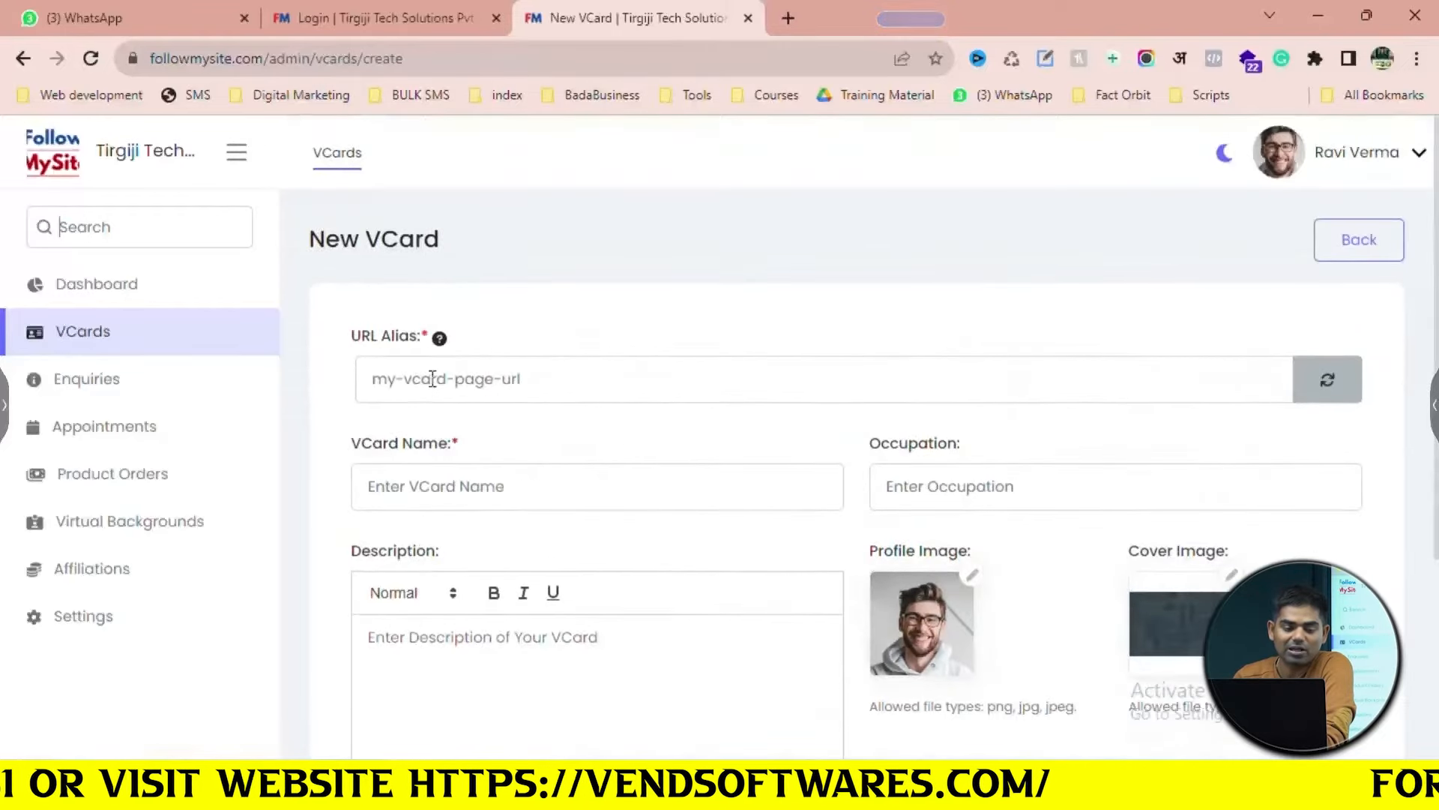
{"action": "scroll", "coordinate": [480, 423], "scroll_direction": "down", "scroll_amount": 1}
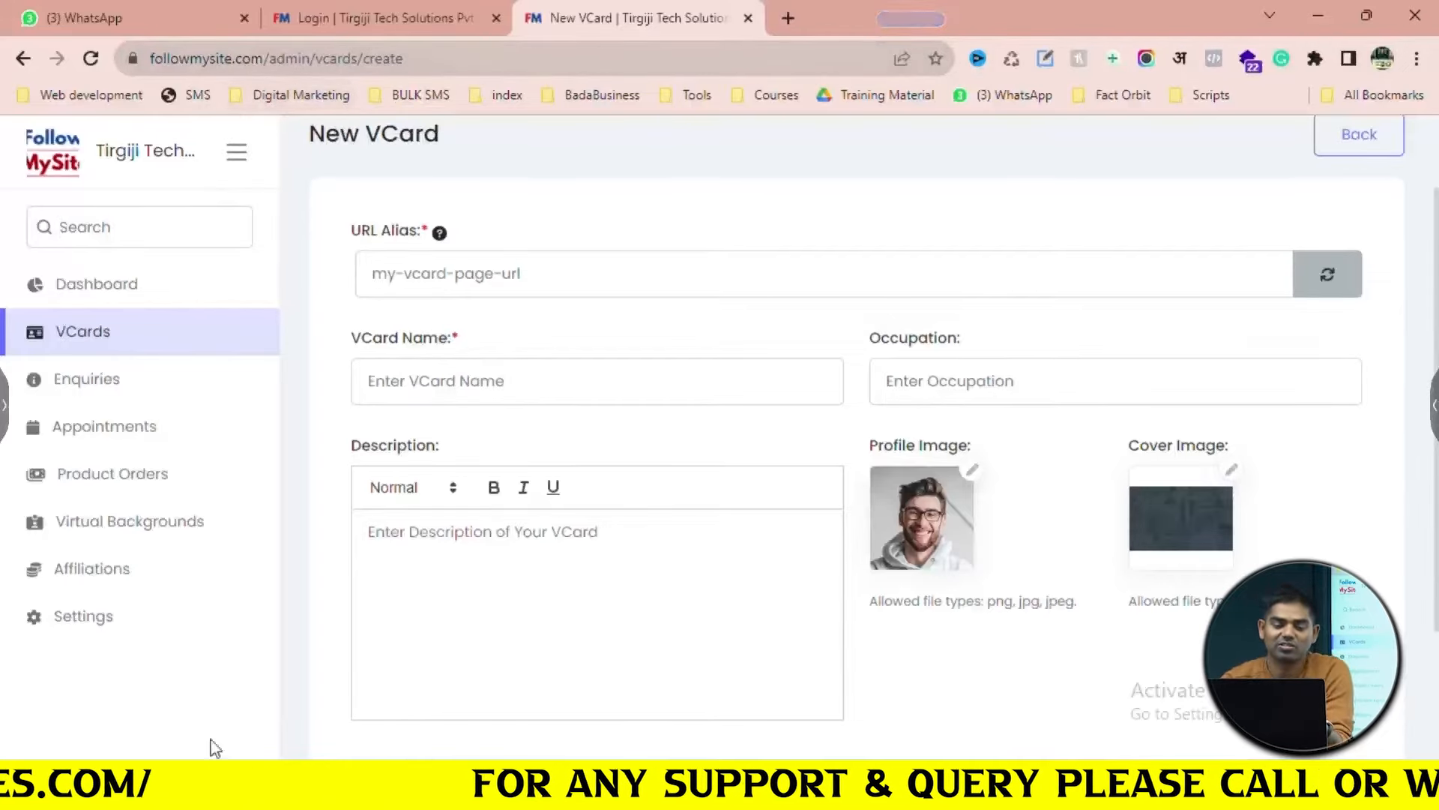
Set the VCard URL alias to ptlucknow
{"action": "left_click", "coordinate": [551, 274]}
{"action": "type", "text": "ptlucknow"}
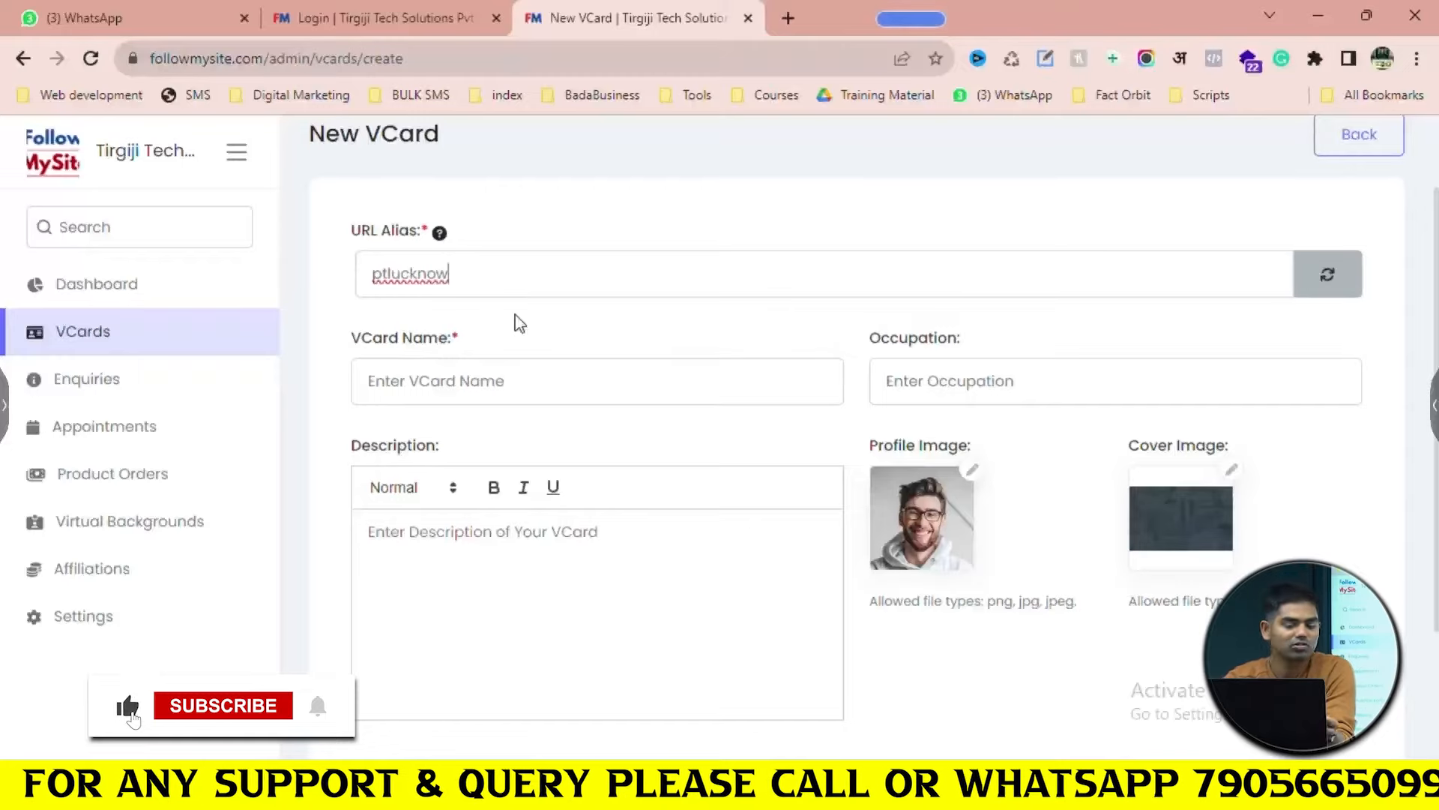
{"action": "key", "text": "BackSpace"}
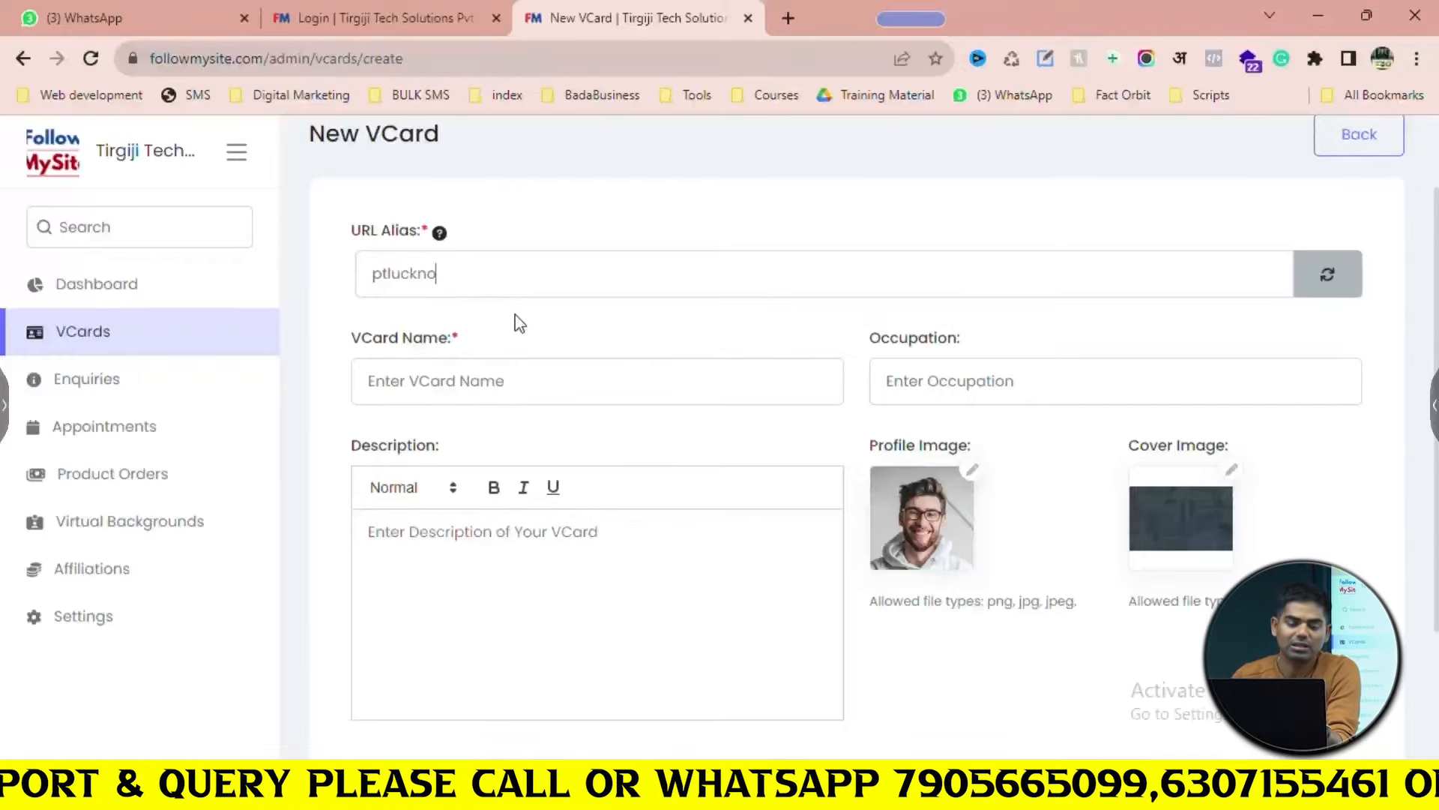
{"action": "type", "text": "ow"}
{"action": "scroll", "coordinate": [519, 324], "scroll_direction": "down", "scroll_amount": 3}
{"action": "scroll", "coordinate": [524, 292], "scroll_direction": "up", "scroll_amount": 2}
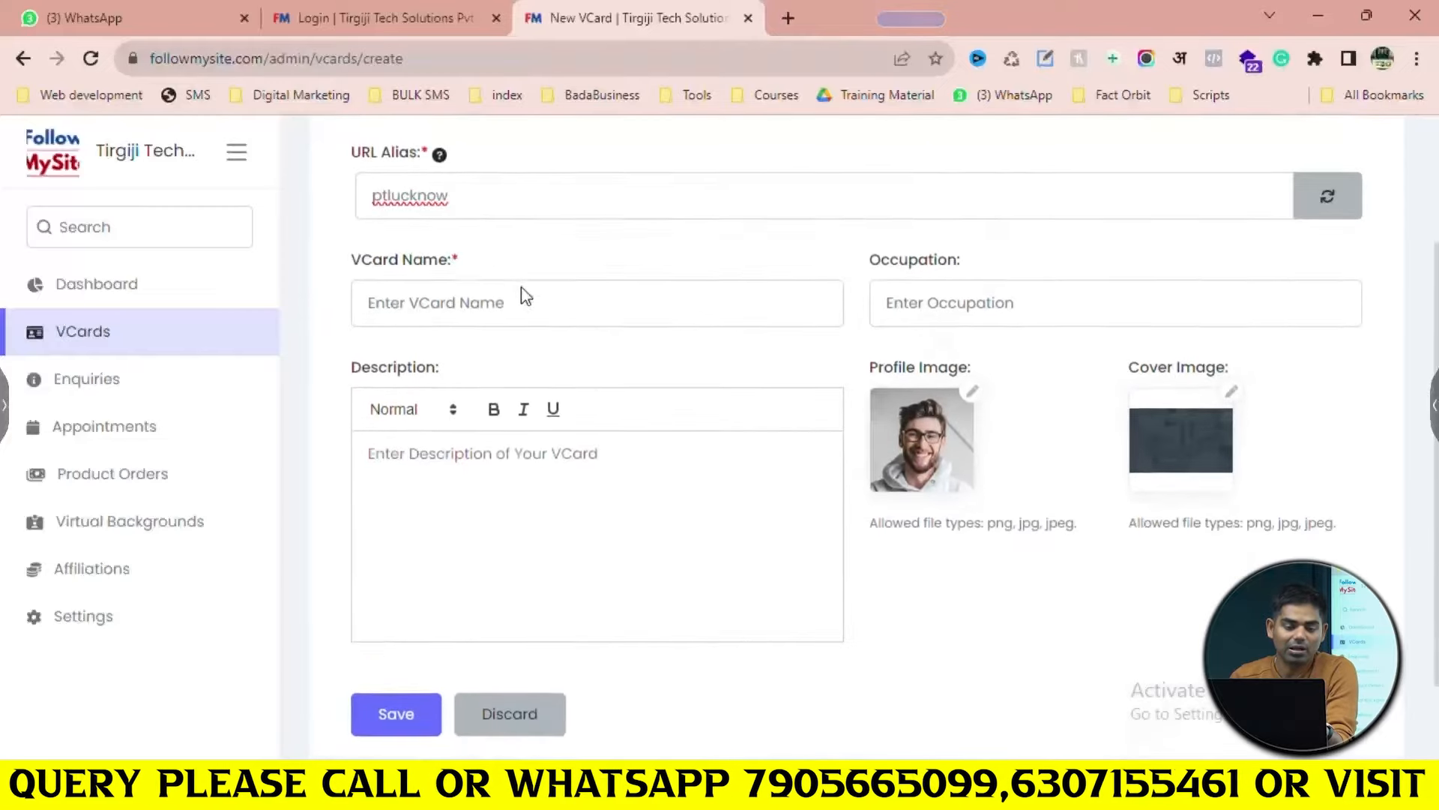
Name the VCard Pre Tutorials with occupation Digital Marketing Trainer
{"action": "left_click", "coordinate": [519, 306]}
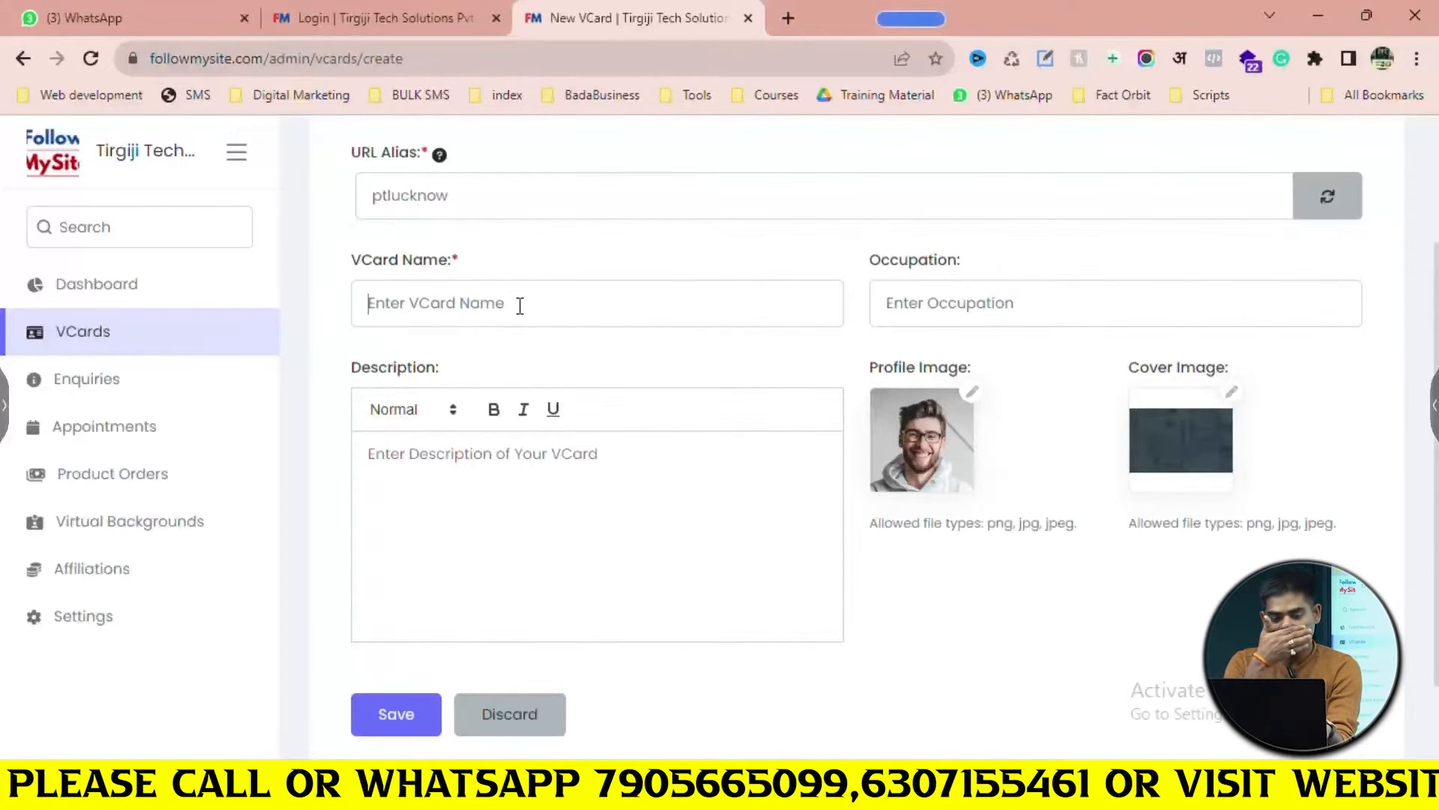
{"action": "type", "text": "Pre Tutorials"}
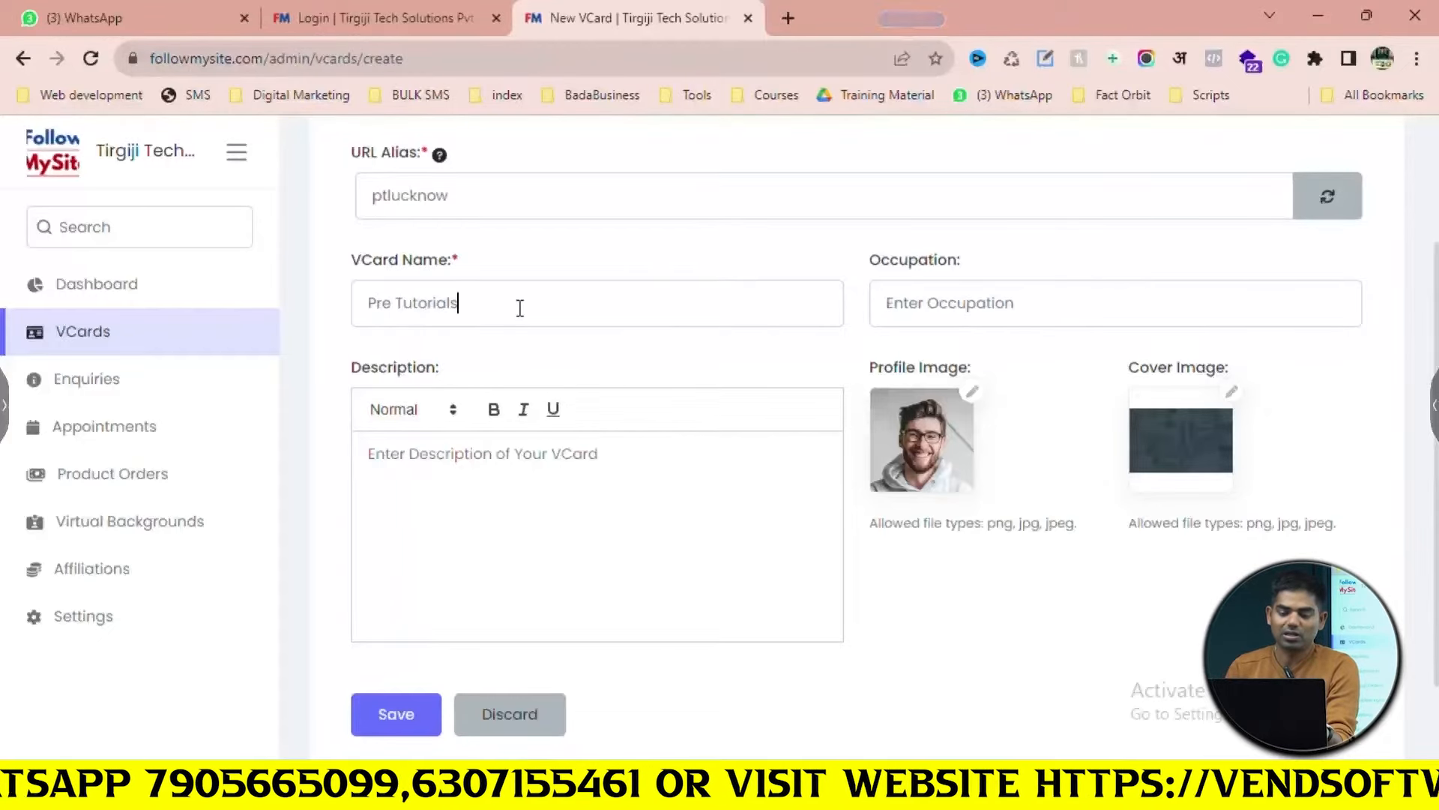
{"action": "left_click", "coordinate": [973, 304]}
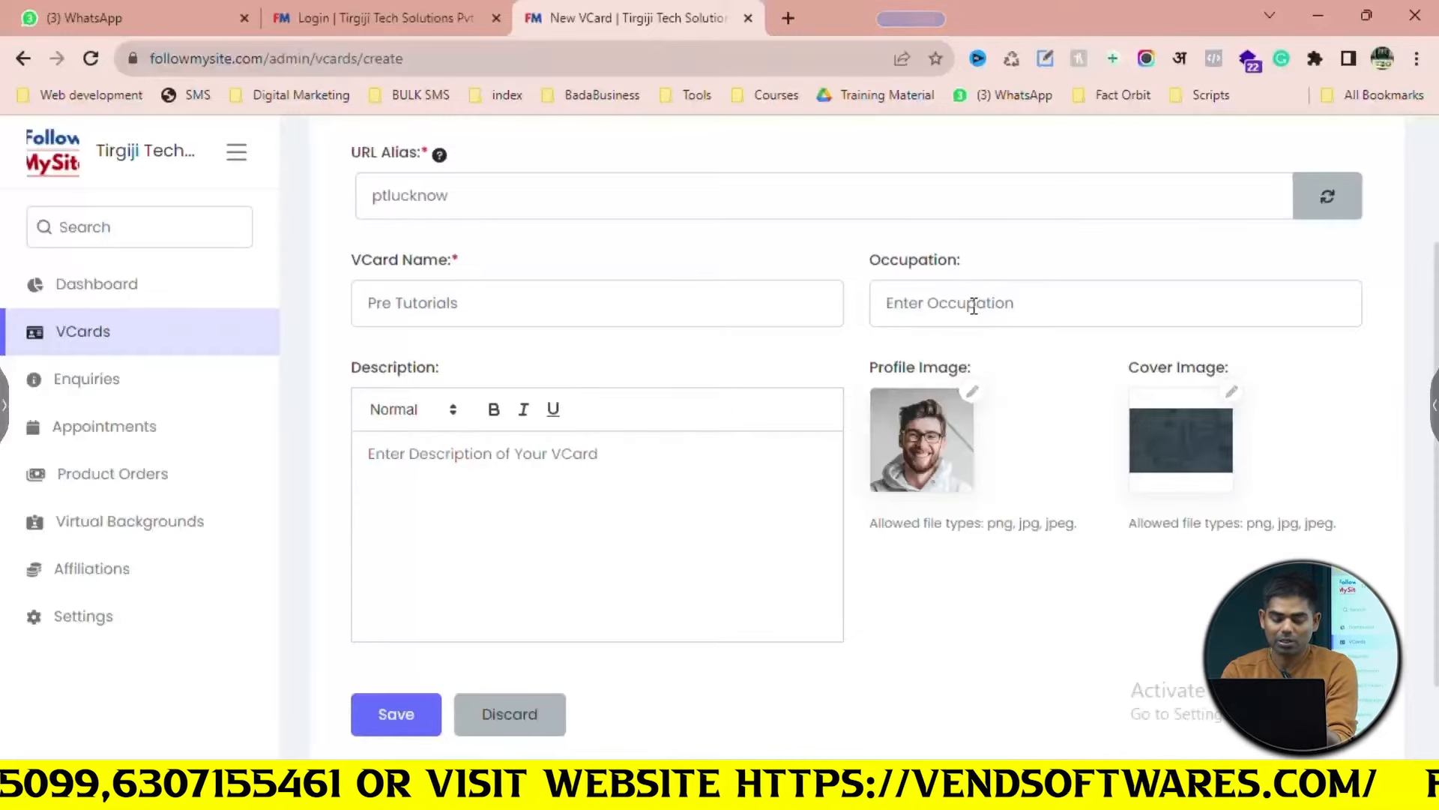
{"action": "type", "text": "D"}
{"action": "key", "text": "BackSpace"}
{"action": "type", "text": "Dig"}
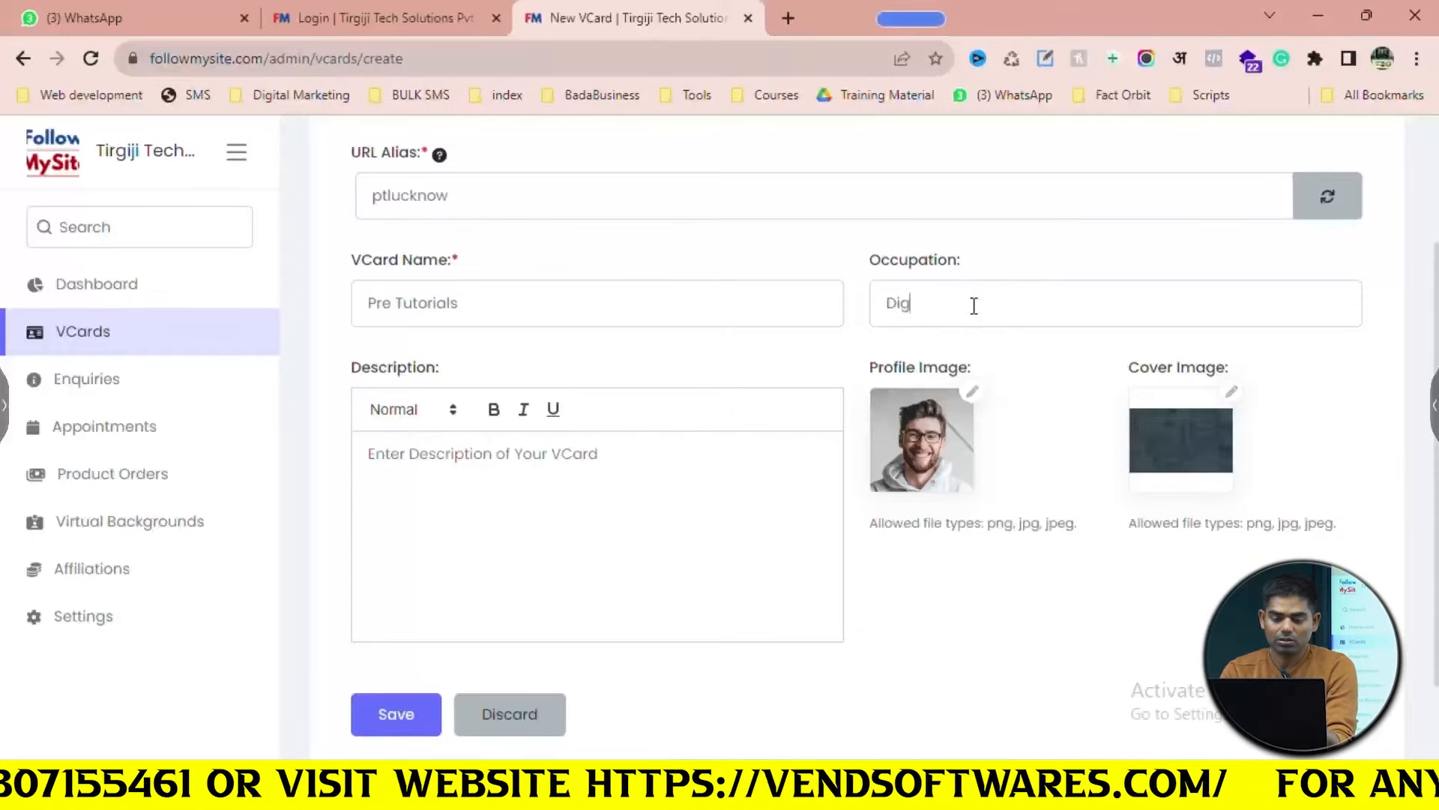
{"action": "type", "text": "ital Marketing Trainer"}
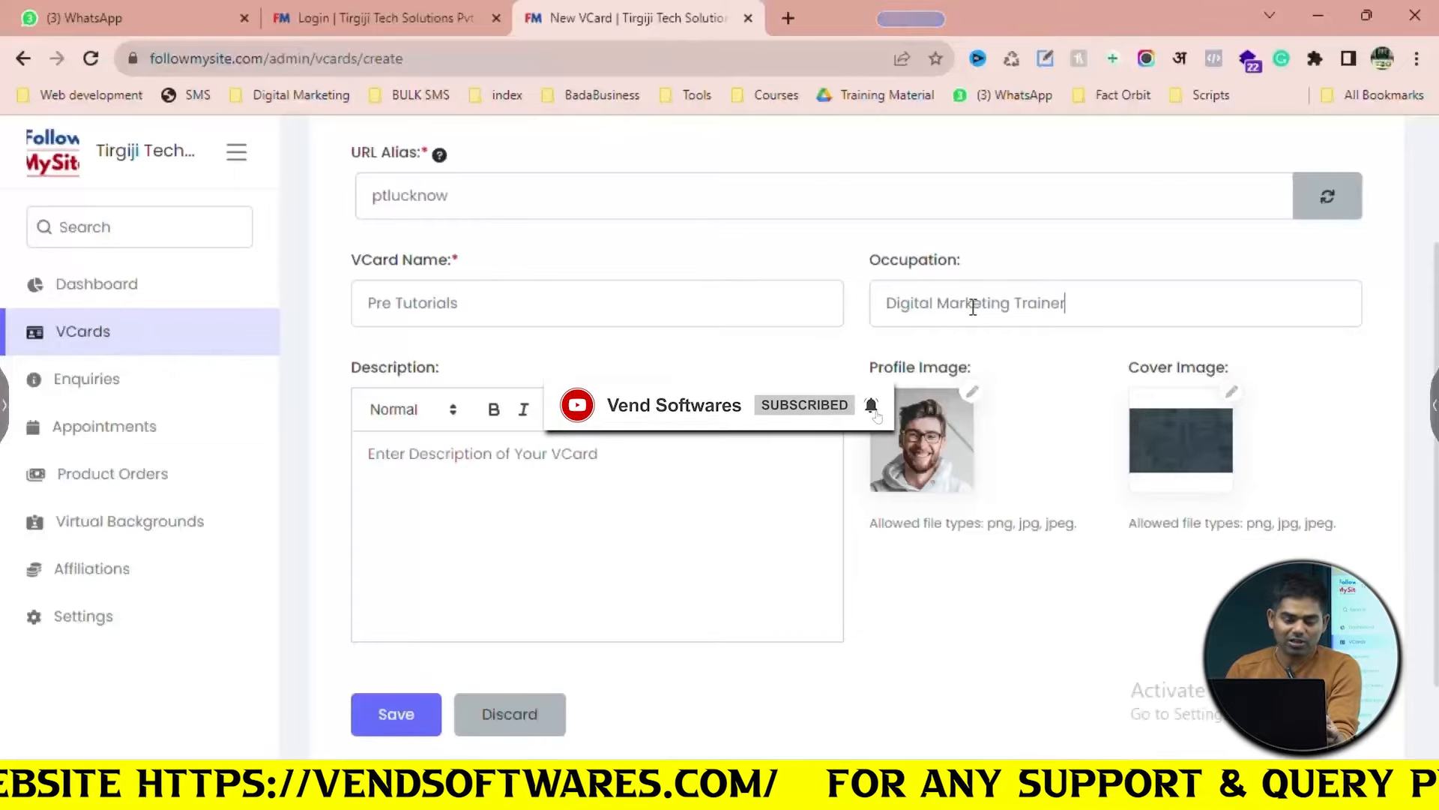
{"action": "scroll", "coordinate": [519, 495], "scroll_direction": "down", "scroll_amount": 1}
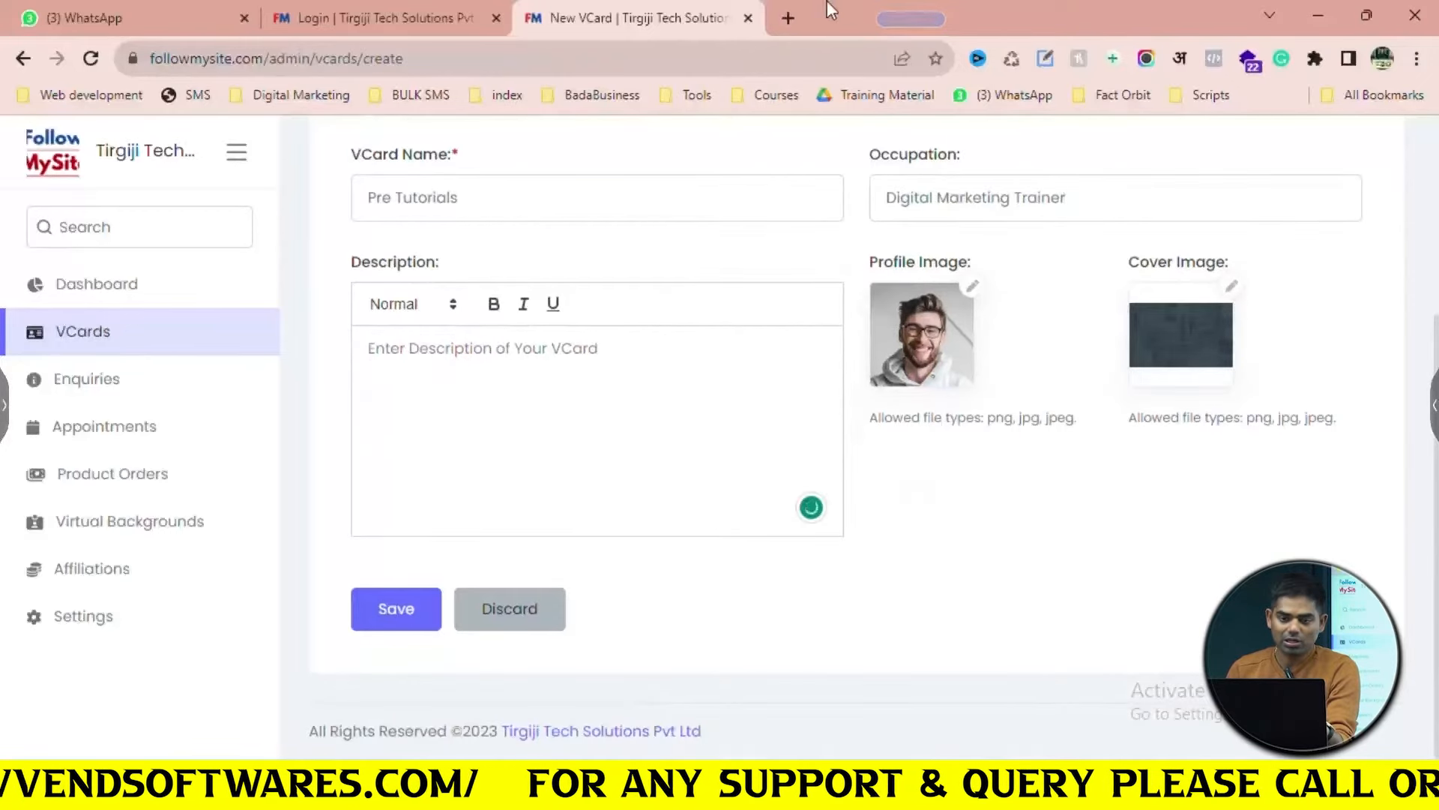
Load pretutorial.com in a new tab, copy its main heading, and close the tab
{"action": "left_click", "coordinate": [785, 18]}
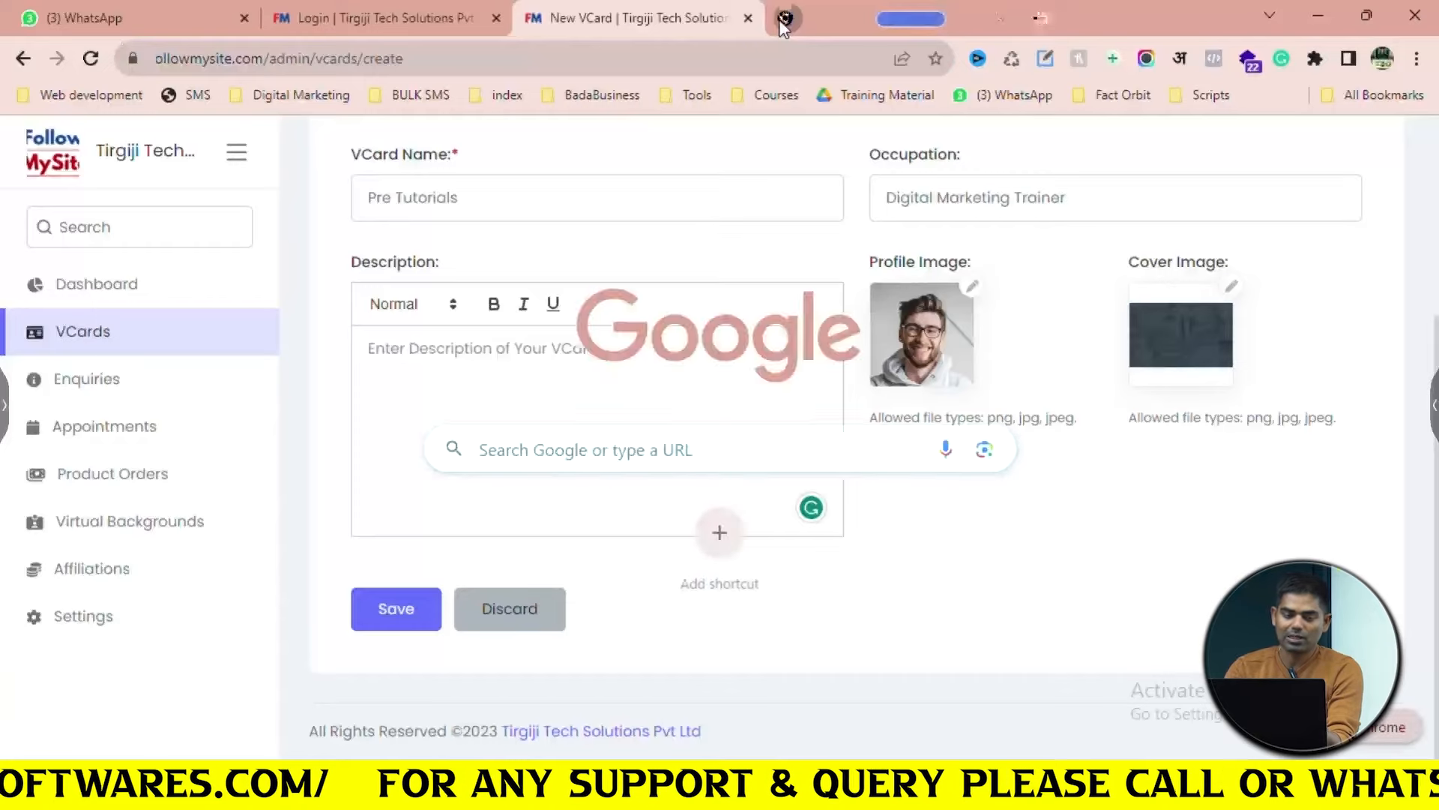
{"action": "type", "text": "pre"}
{"action": "key", "text": "Right"}
{"action": "key", "text": "BackSpace"}
{"action": "key", "text": "BackSpace"}
{"action": "key", "text": "BackSpace"}
{"action": "key", "text": "BackSpace"}
{"action": "key", "text": "BackSpace"}
{"action": "key", "text": "BackSpace"}
{"action": "key", "text": "BackSpace"}
{"action": "key", "text": "BackSpace"}
{"action": "key", "text": "BackSpace"}
{"action": "key", "text": "BackSpace"}
{"action": "key", "text": "BackSpace"}
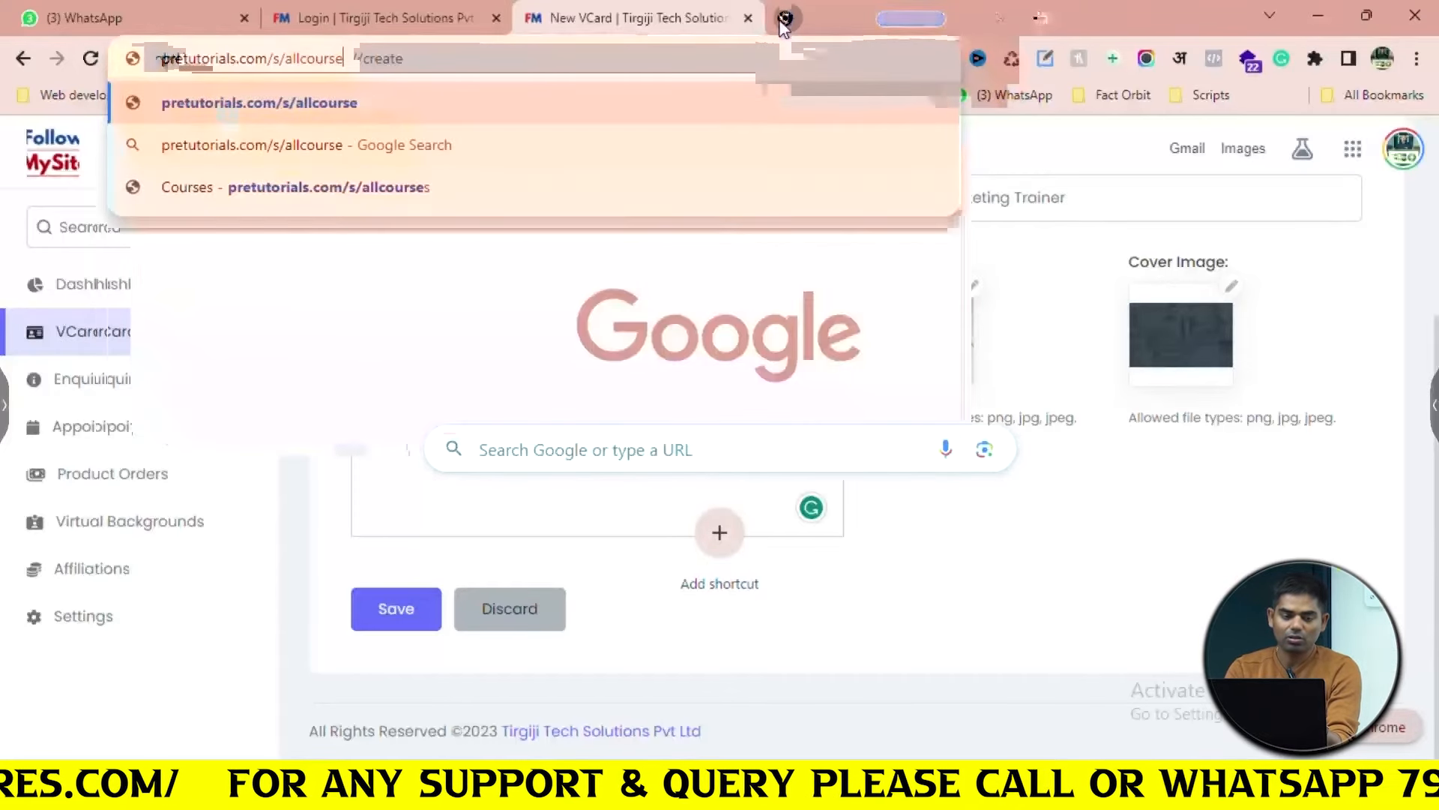
{"action": "key", "text": "BackSpace"}
{"action": "key", "text": "BackSpace"}
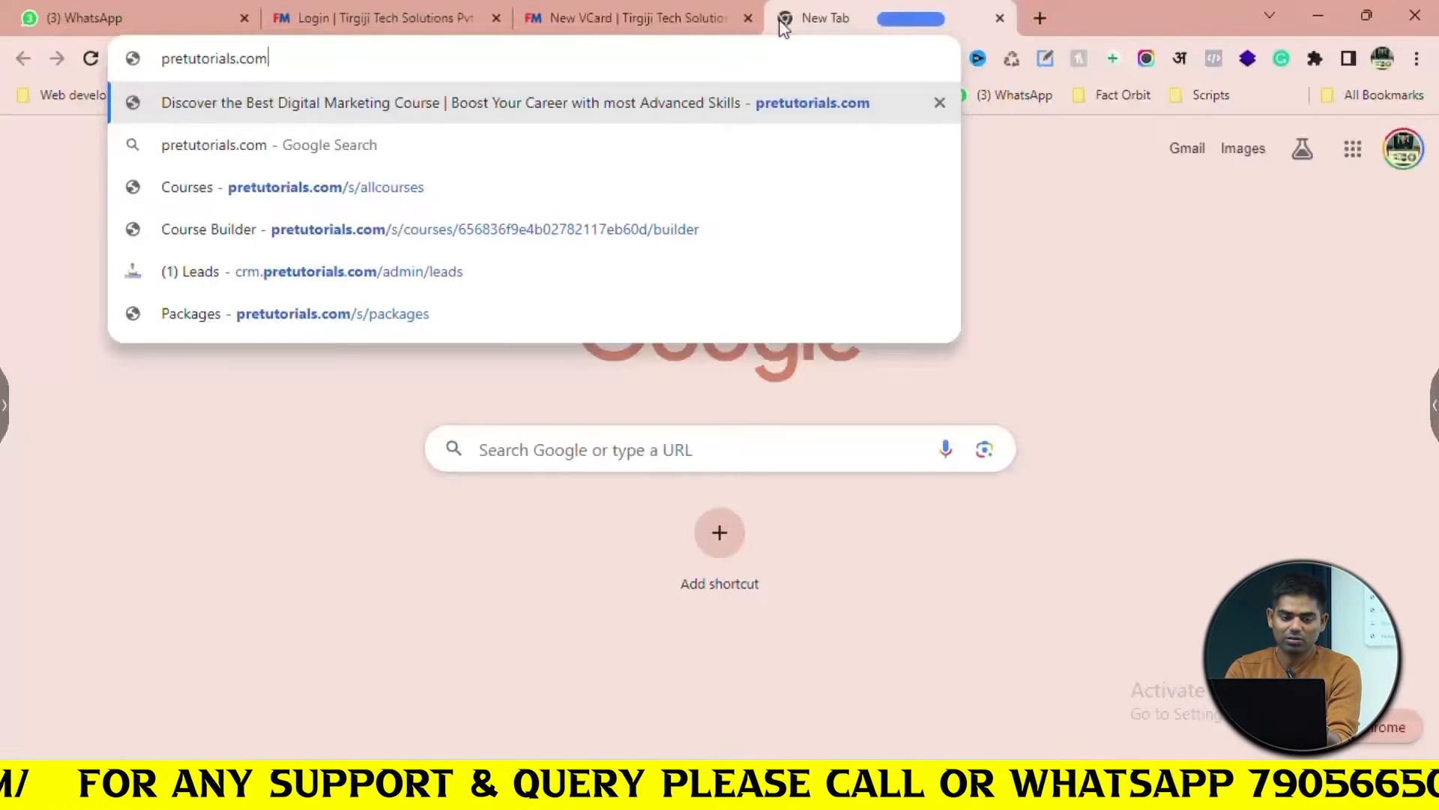
{"action": "key", "text": "Left"}
{"action": "key", "text": "Left"}
{"action": "key", "text": "Left"}
{"action": "key", "text": "Left"}
{"action": "key", "text": "BackSpace"}
{"action": "key", "text": "Return"}
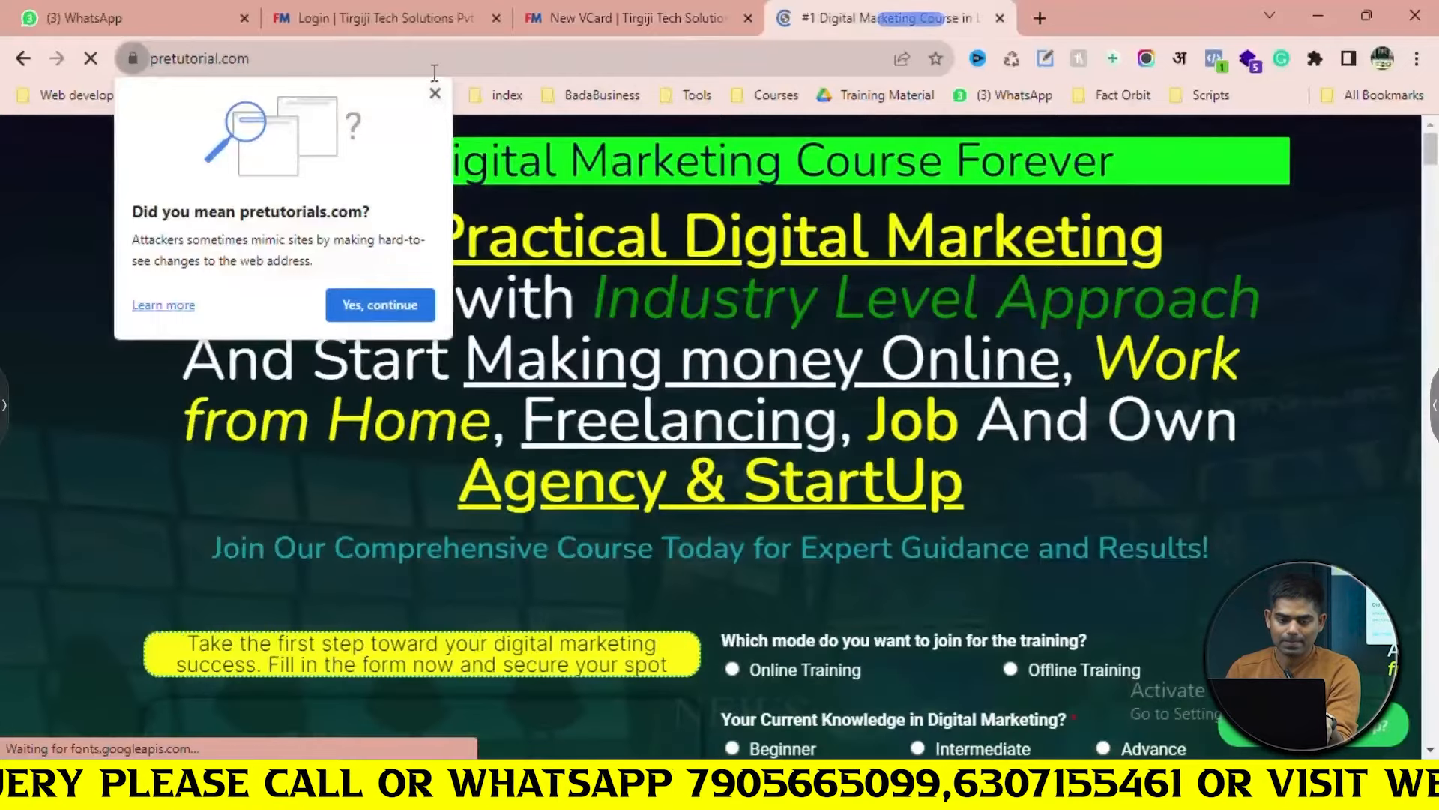
{"action": "left_click", "coordinate": [435, 72]}
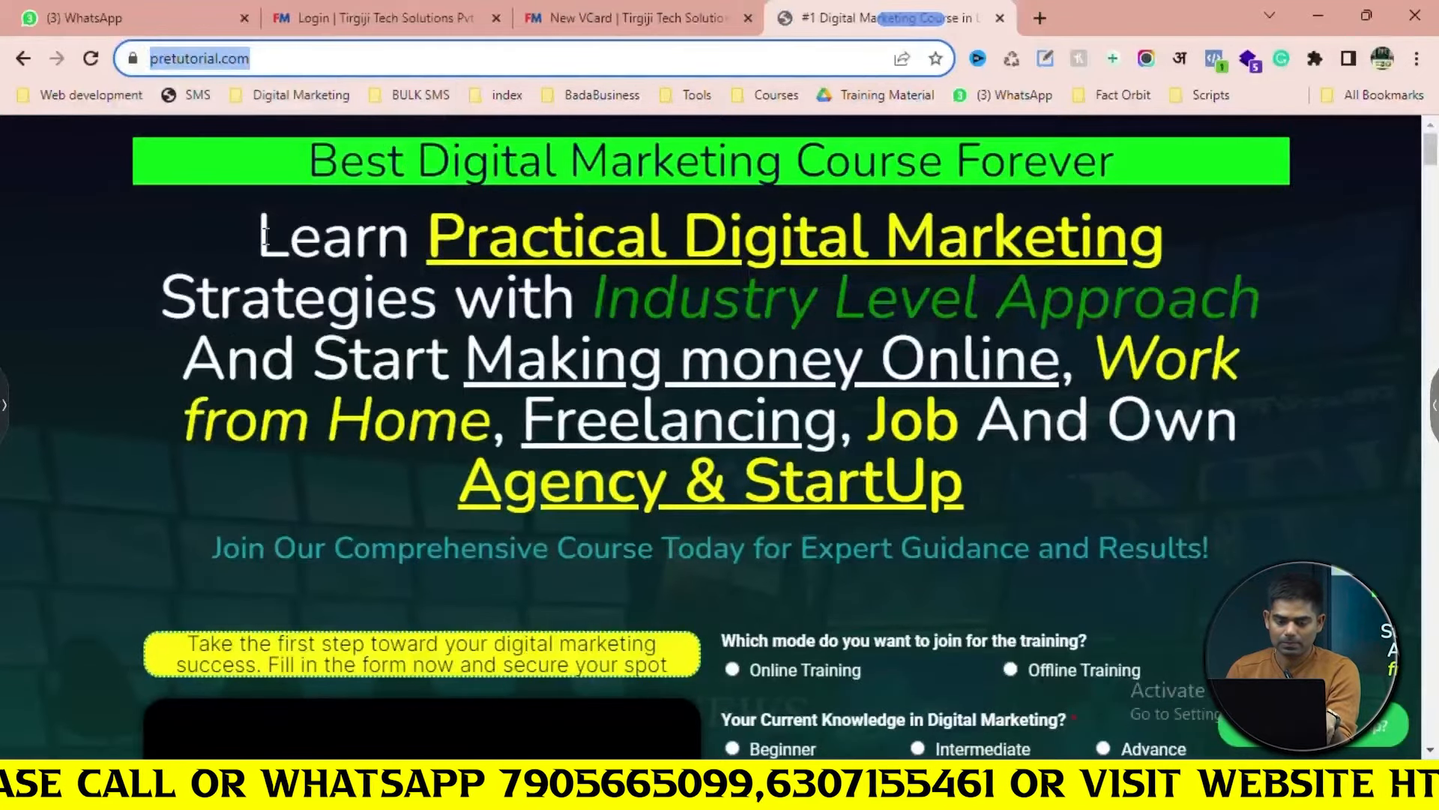
{"action": "left_click_drag", "start_coordinate": [265, 237], "coordinate": [1019, 528]}
{"action": "key", "text": "ctrl+c"}
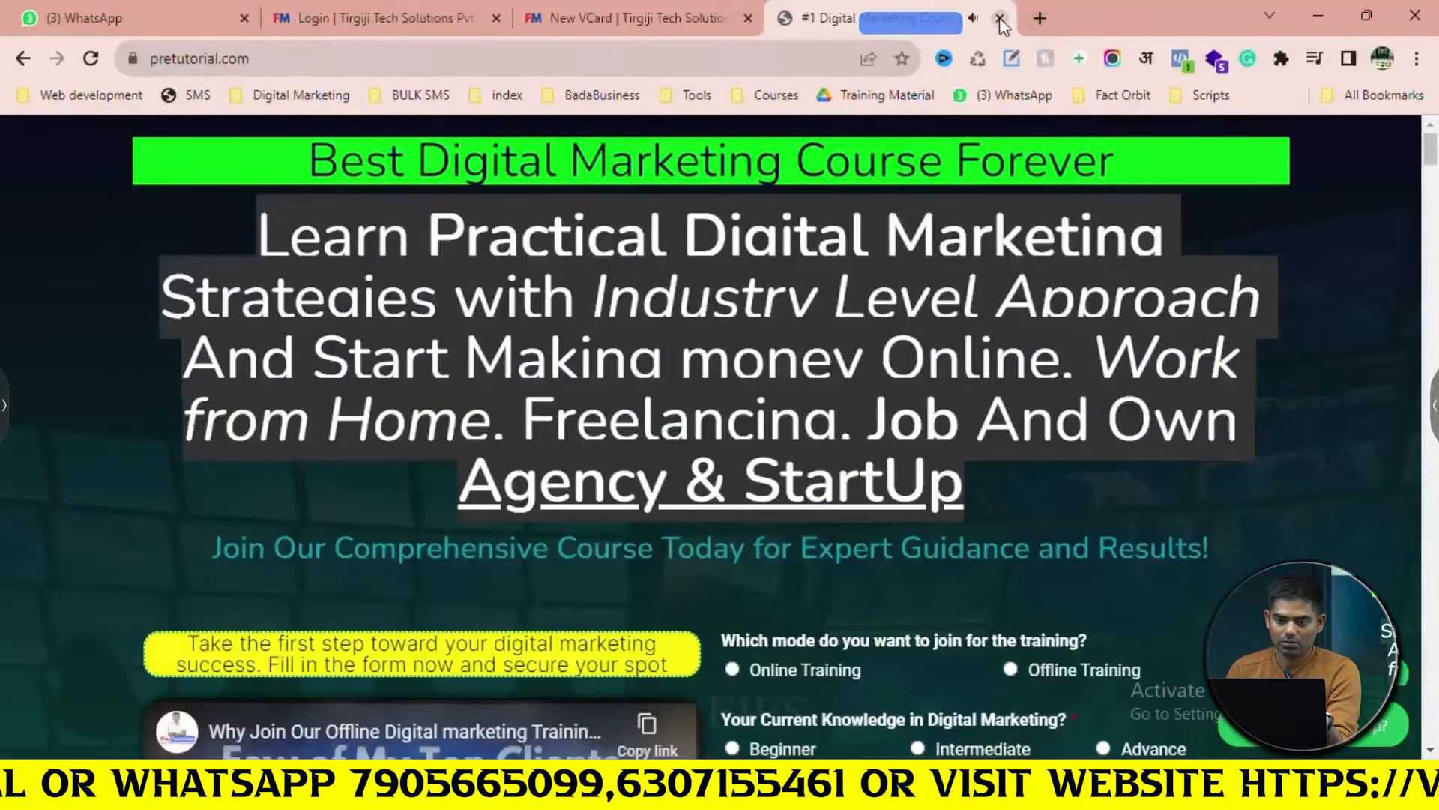
{"action": "left_click", "coordinate": [1001, 20]}
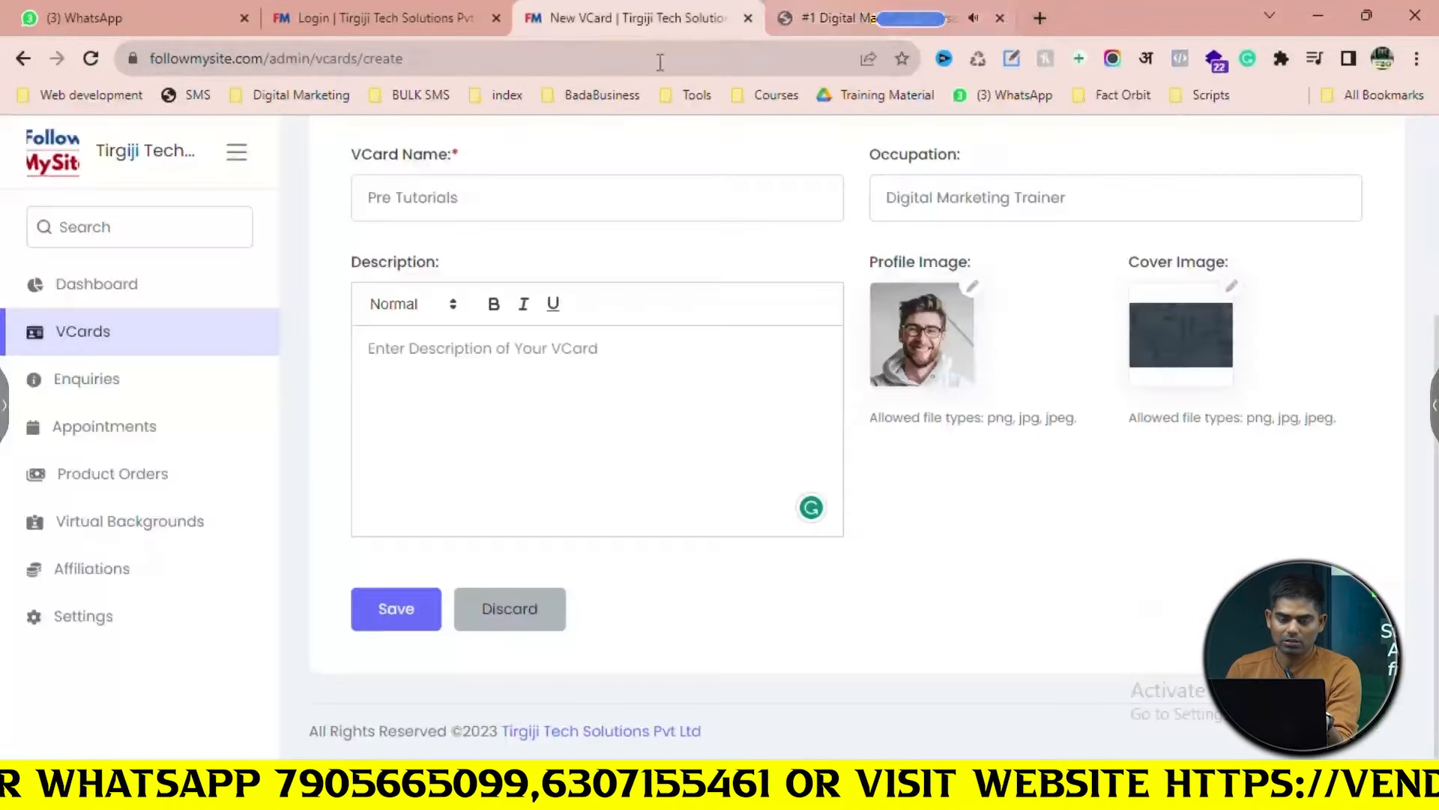
Paste the copied pretutorial heading into the VCard Description and select it
{"action": "left_click", "coordinate": [504, 343]}
{"action": "key", "text": "ctrl+v"}
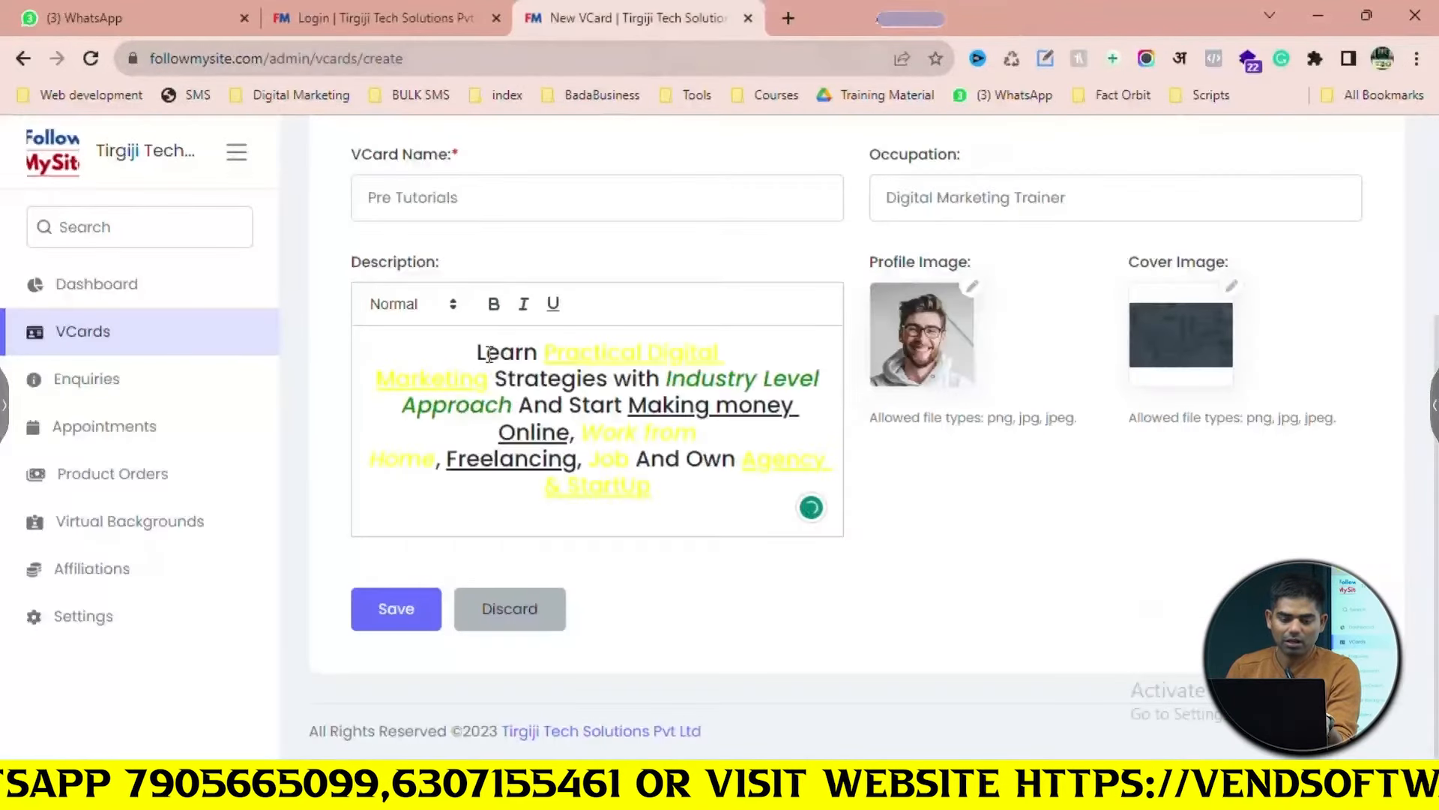
{"action": "left_click", "coordinate": [459, 384]}
{"action": "key", "text": "ctrl+a"}
{"action": "key", "text": "ctrl+c"}
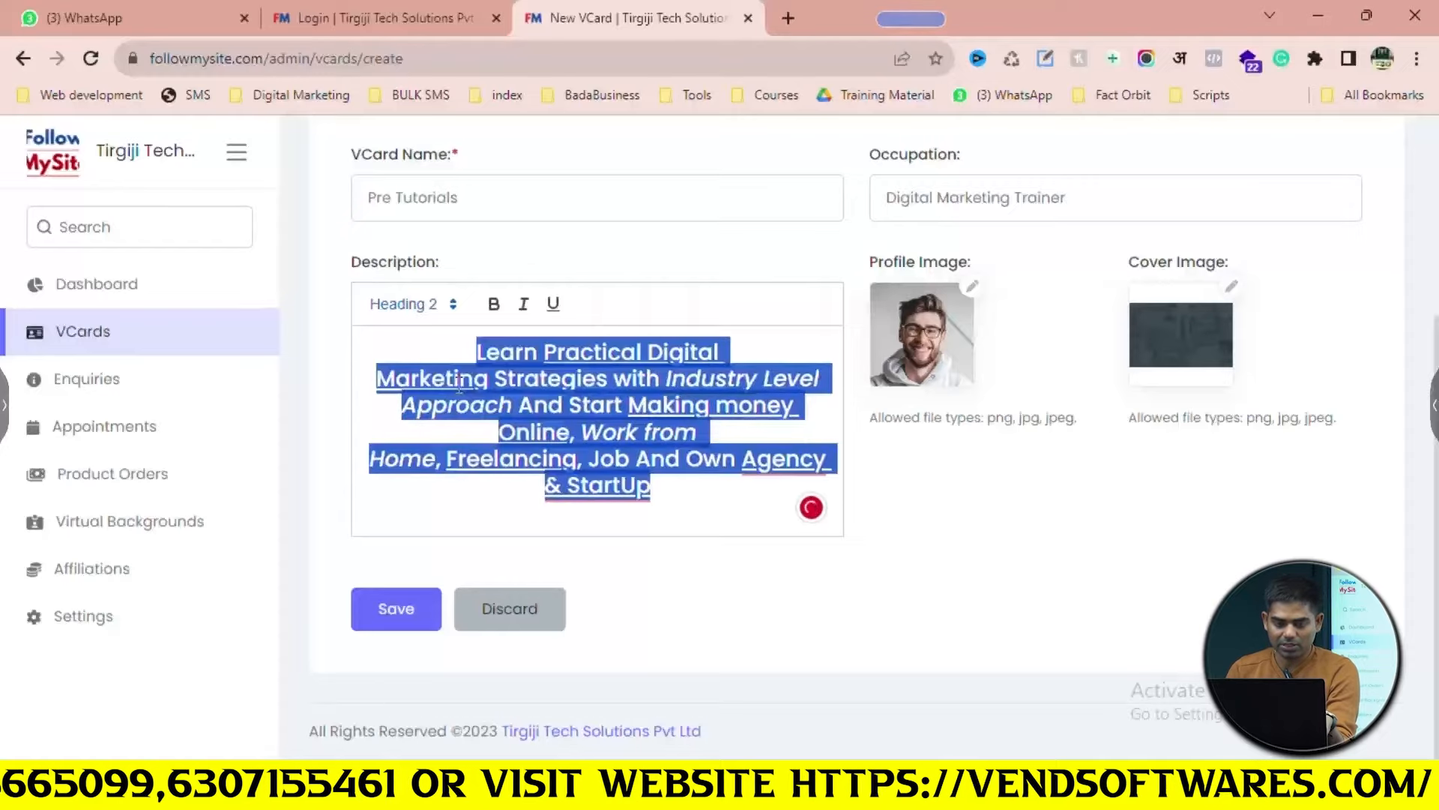
Strip the heading's formatting via a browser address bar and paste it back as plain text
{"action": "left_click", "coordinate": [788, 18]}
{"action": "key", "text": "ctrl+v"}
{"action": "key", "text": "ctrl+a"}
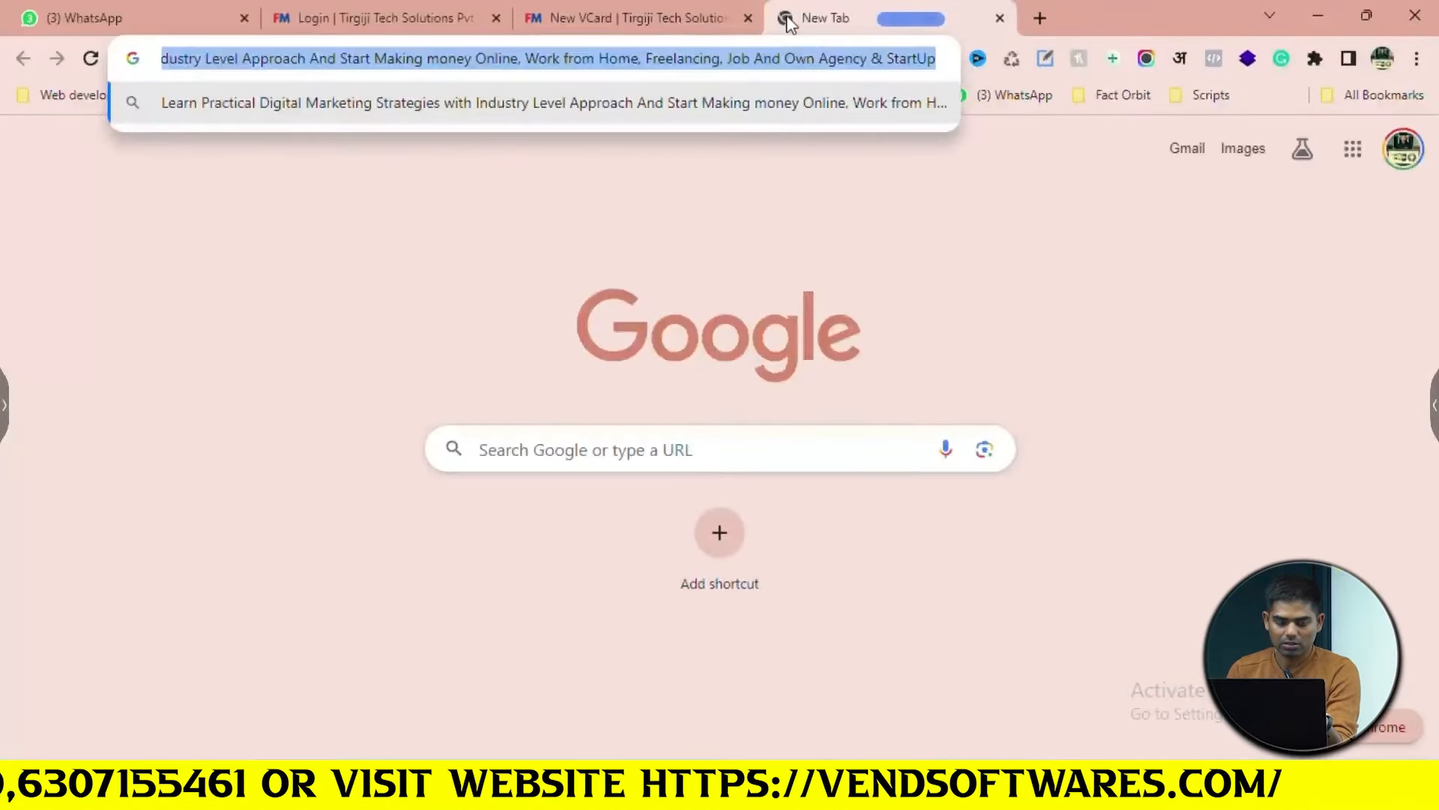
{"action": "key", "text": "ctrl+x"}
{"action": "left_click", "coordinate": [674, 17]}
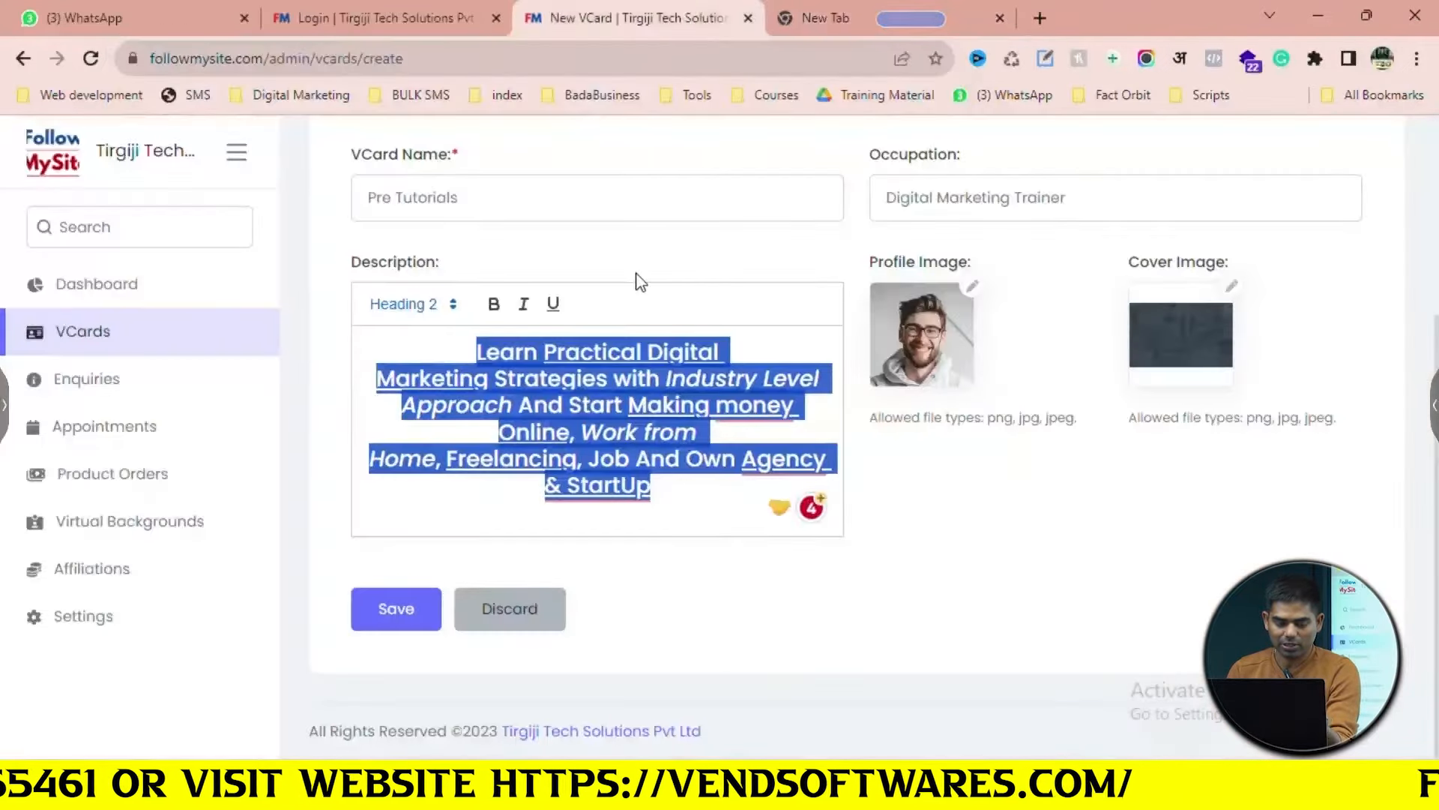
{"action": "key", "text": "Right"}
{"action": "key", "text": "ctrl+a"}
{"action": "key", "text": "ctrl+v"}
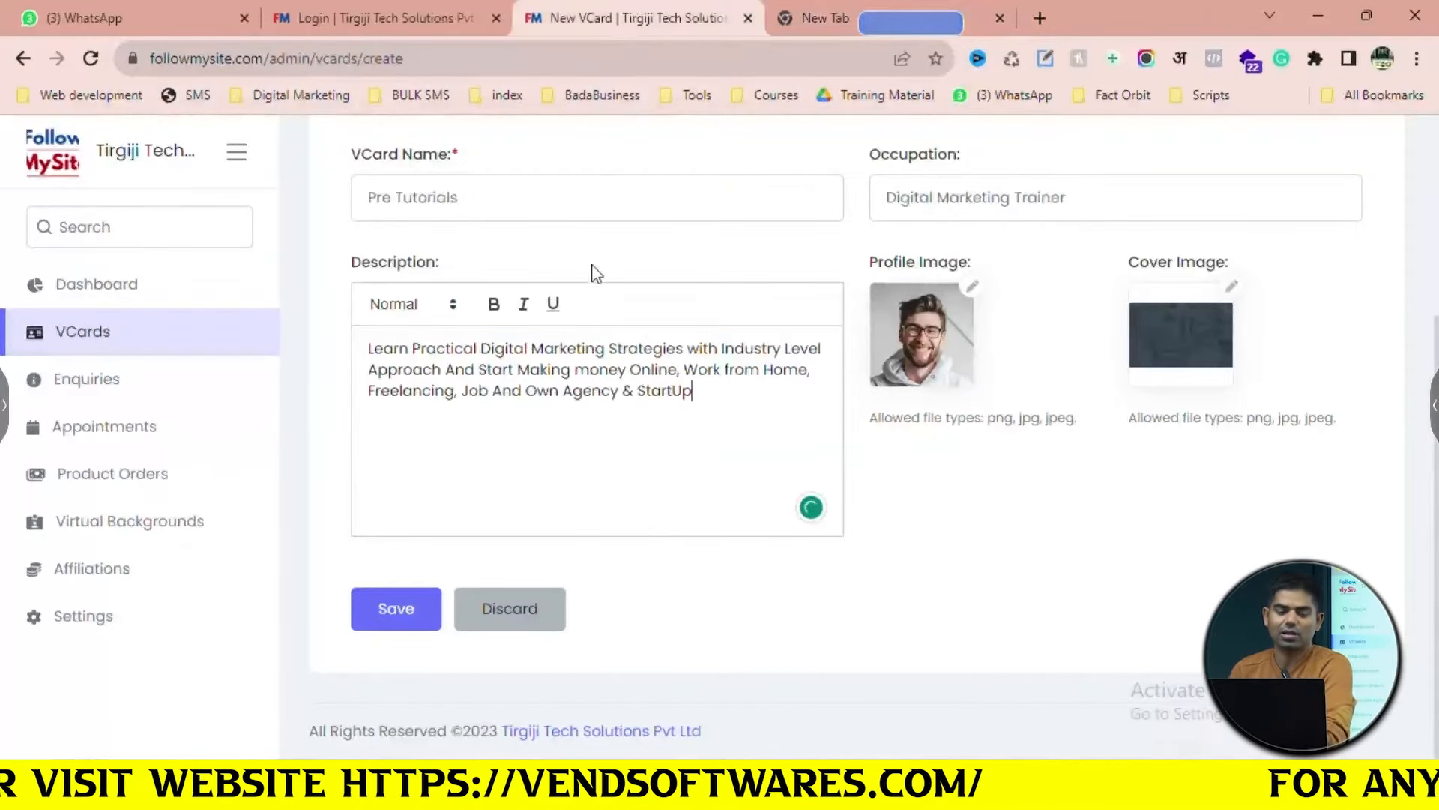
{"action": "scroll", "coordinate": [622, 414], "scroll_direction": "up", "scroll_amount": 3}
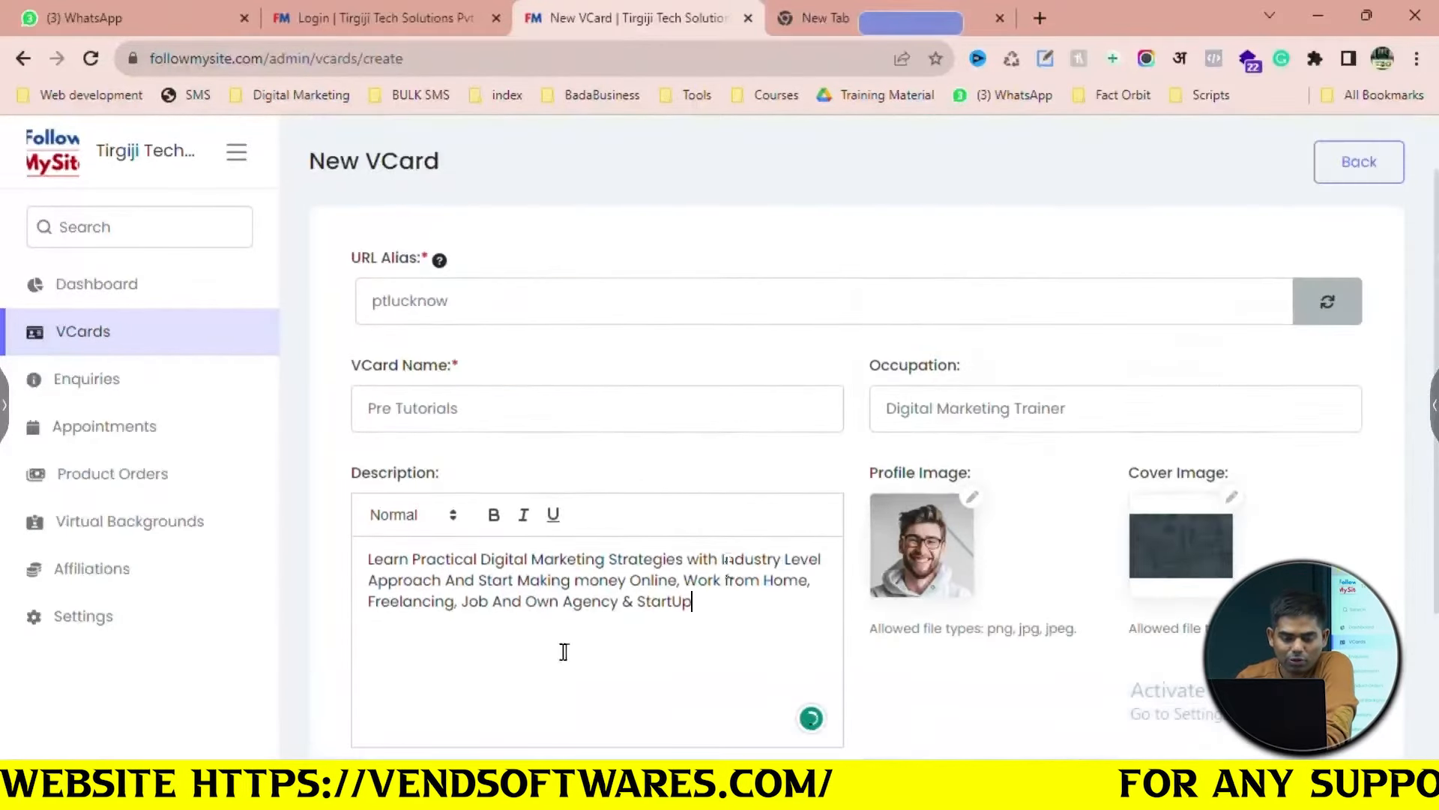
{"action": "scroll", "coordinate": [622, 615], "scroll_direction": "down", "scroll_amount": 3}
{"action": "scroll", "coordinate": [622, 619], "scroll_direction": "up", "scroll_amount": 2}
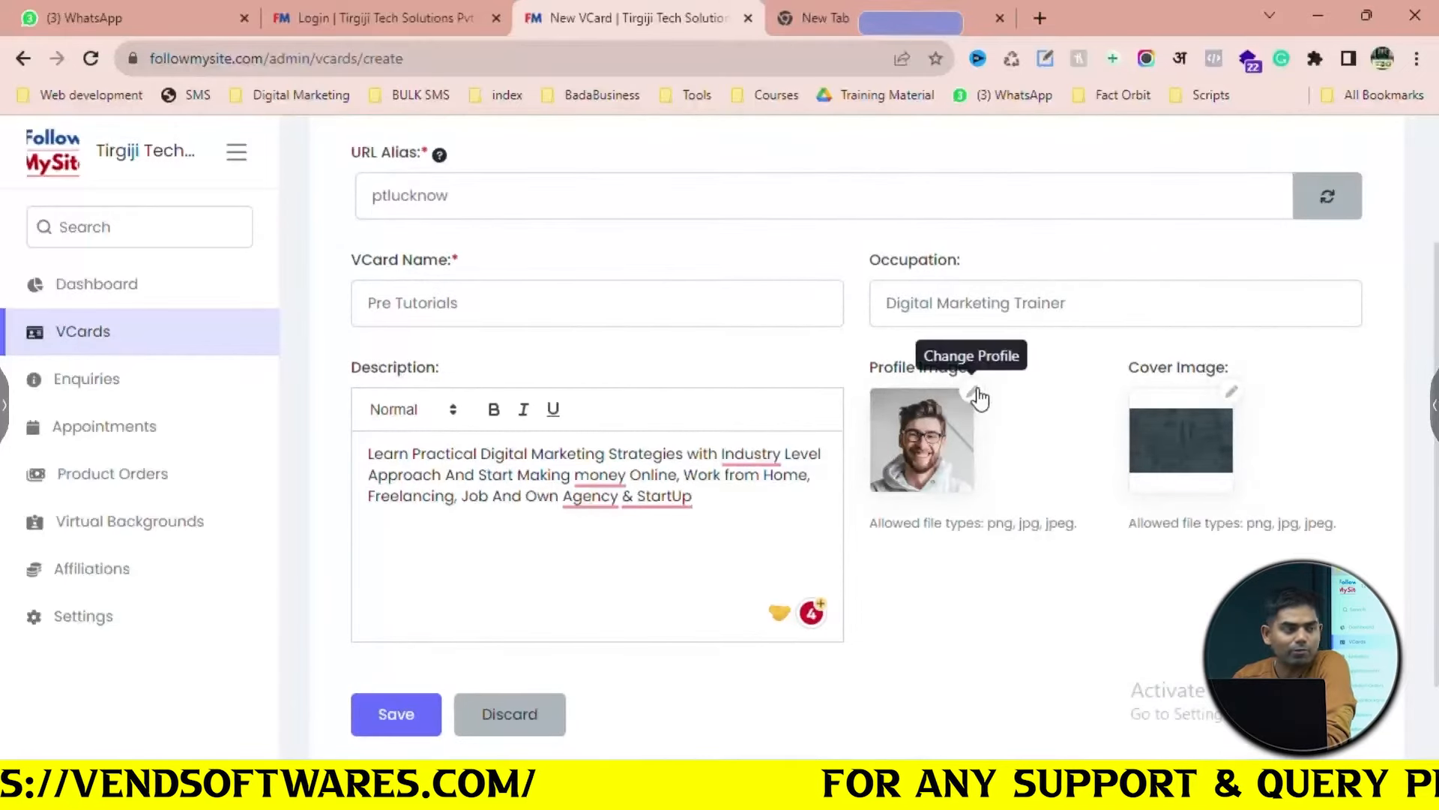
Set the profile image to 'Digital Marketing ka Mahakumbh (1)' from Downloads, then go to the blank tab
{"action": "left_click", "coordinate": [978, 390]}
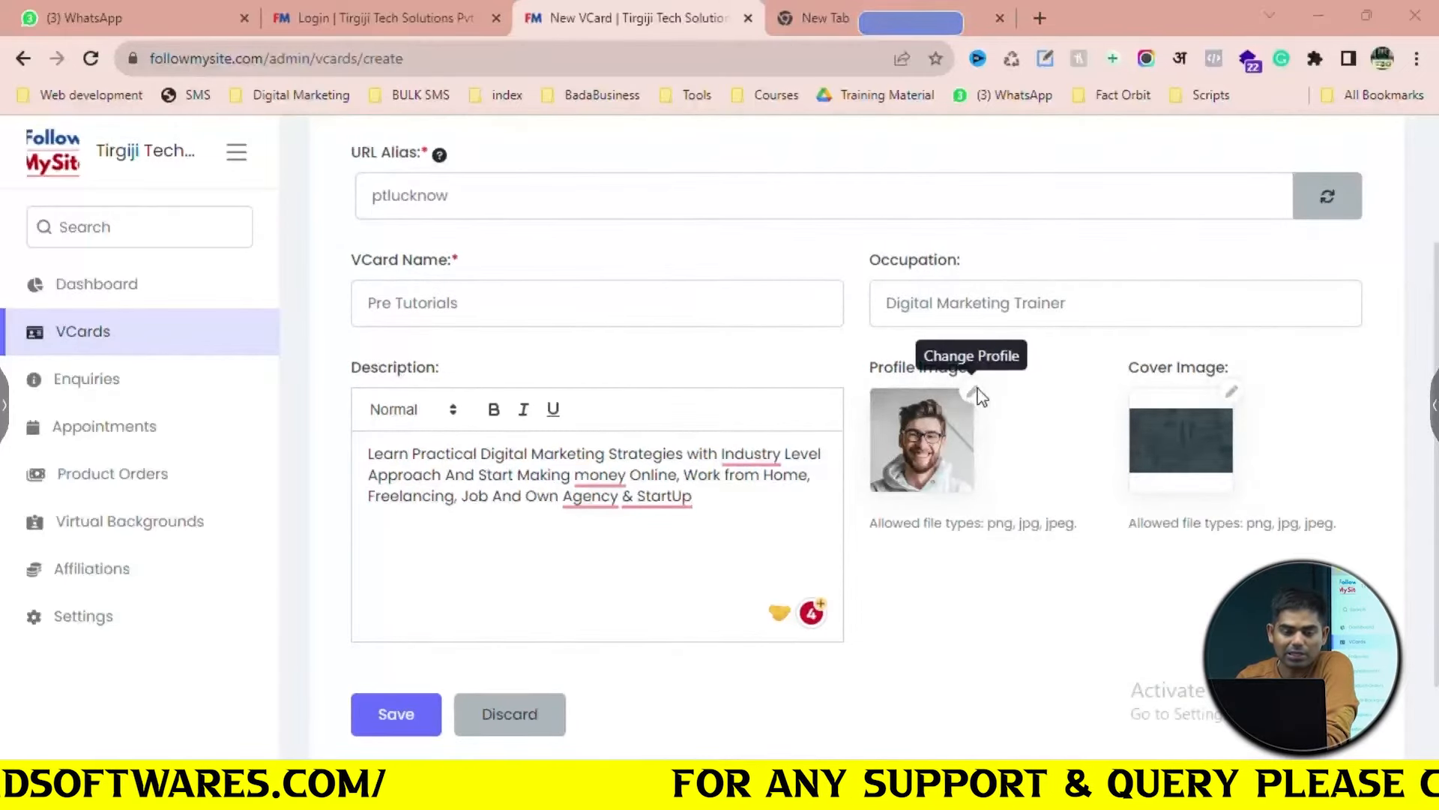
{"action": "scroll", "coordinate": [425, 431], "scroll_direction": "down", "scroll_amount": 2}
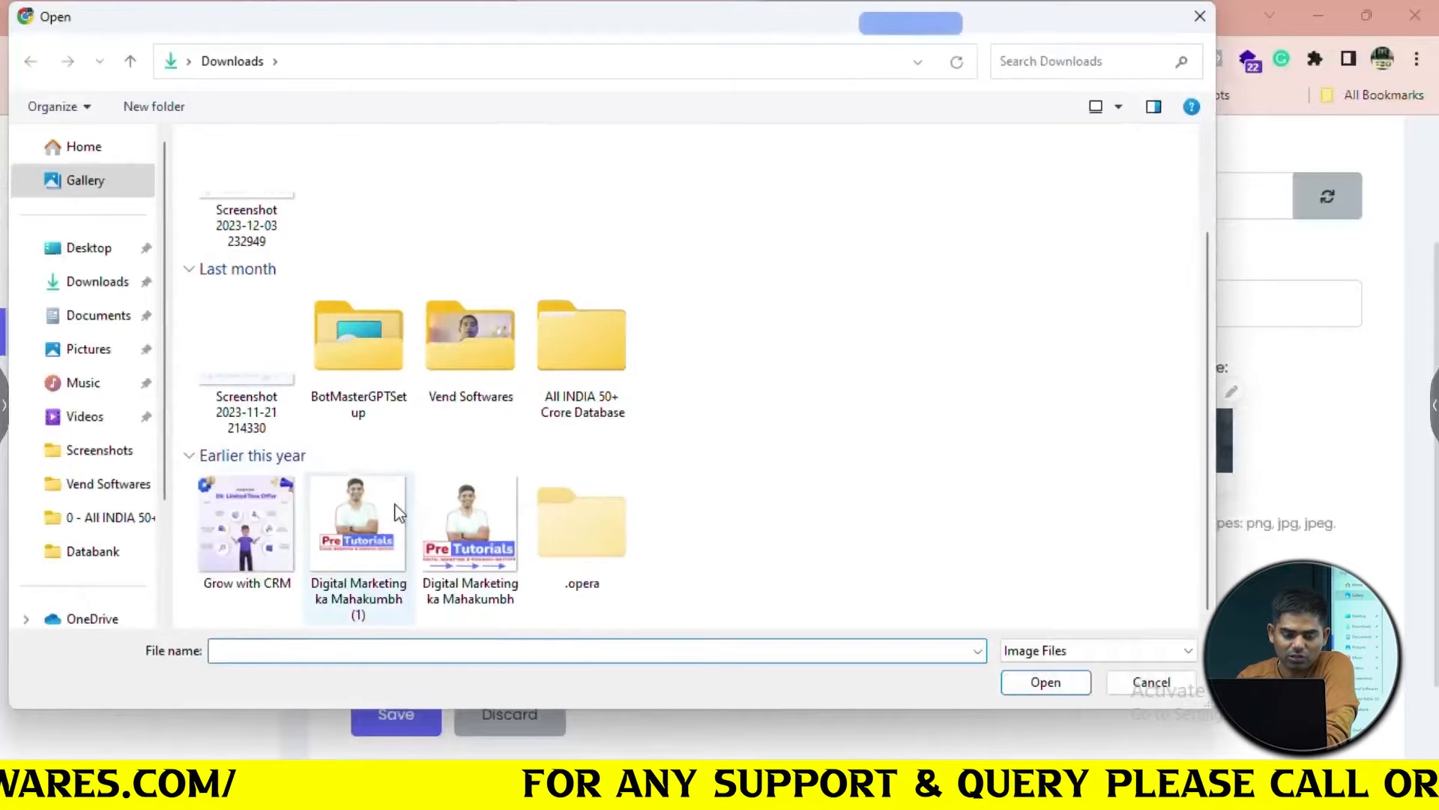
{"action": "left_click", "coordinate": [358, 532]}
{"action": "left_click", "coordinate": [1040, 681]}
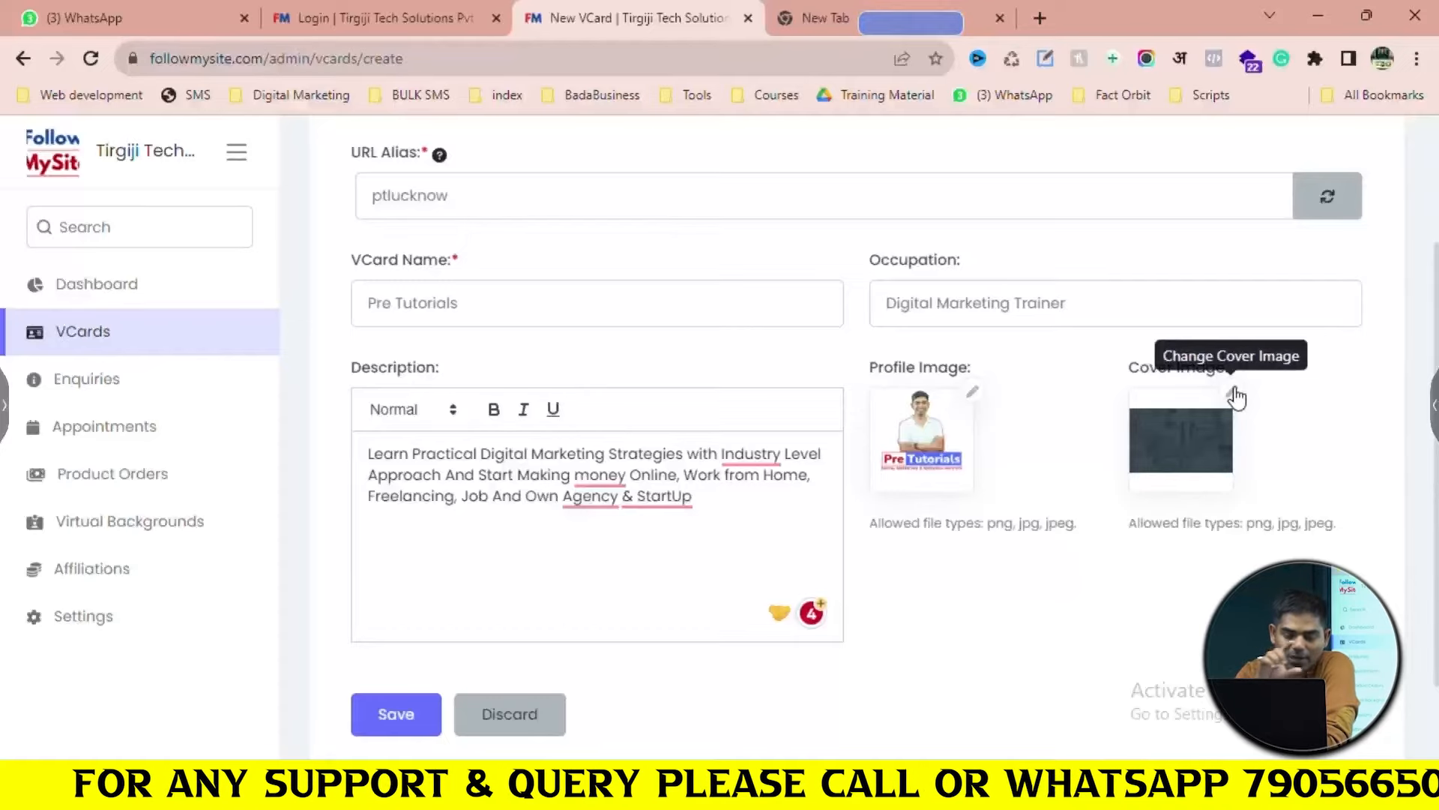
{"action": "left_click", "coordinate": [859, 5]}
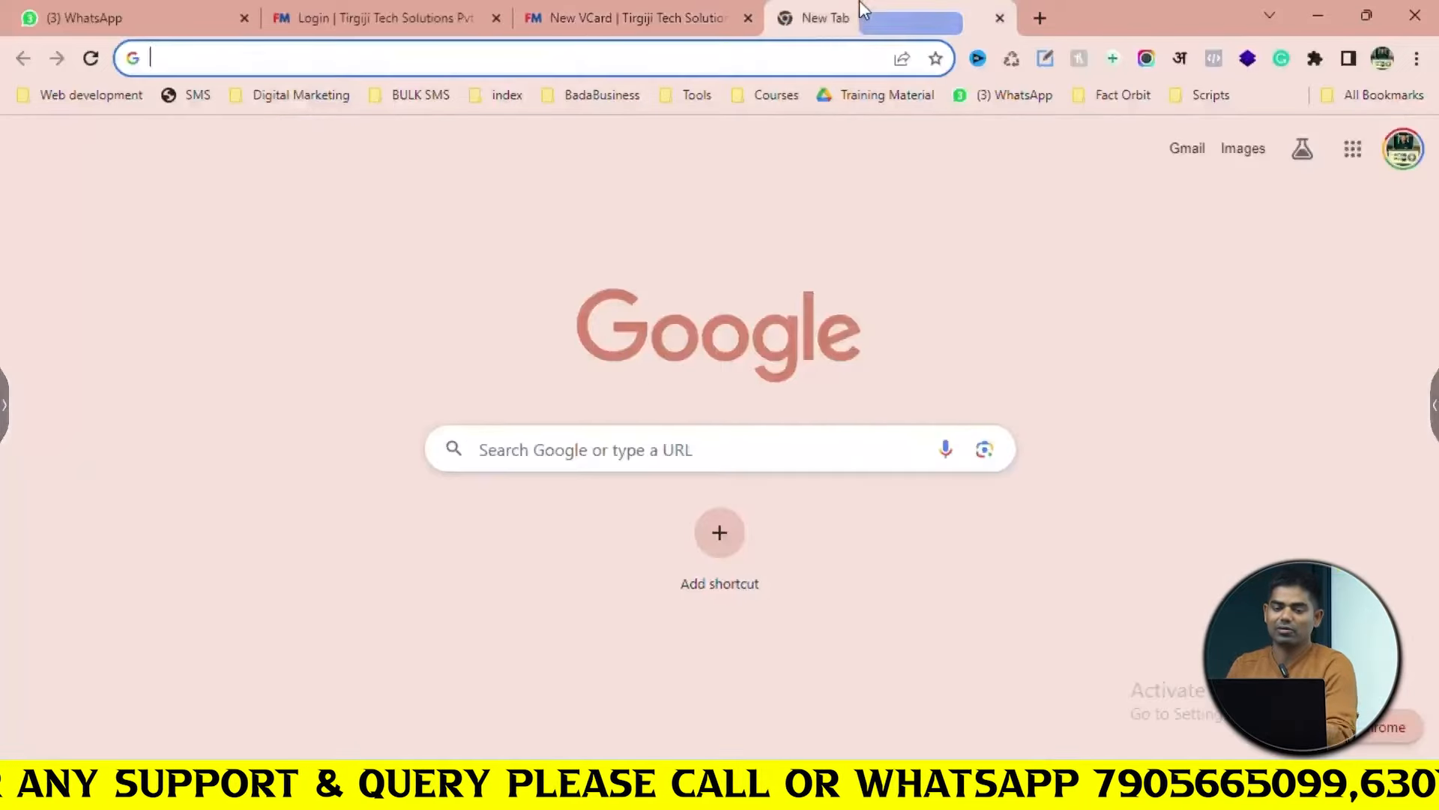
Go to fb.com and save the Pre Tutorials cover banner image to Downloads
{"action": "type", "text": "fa"}
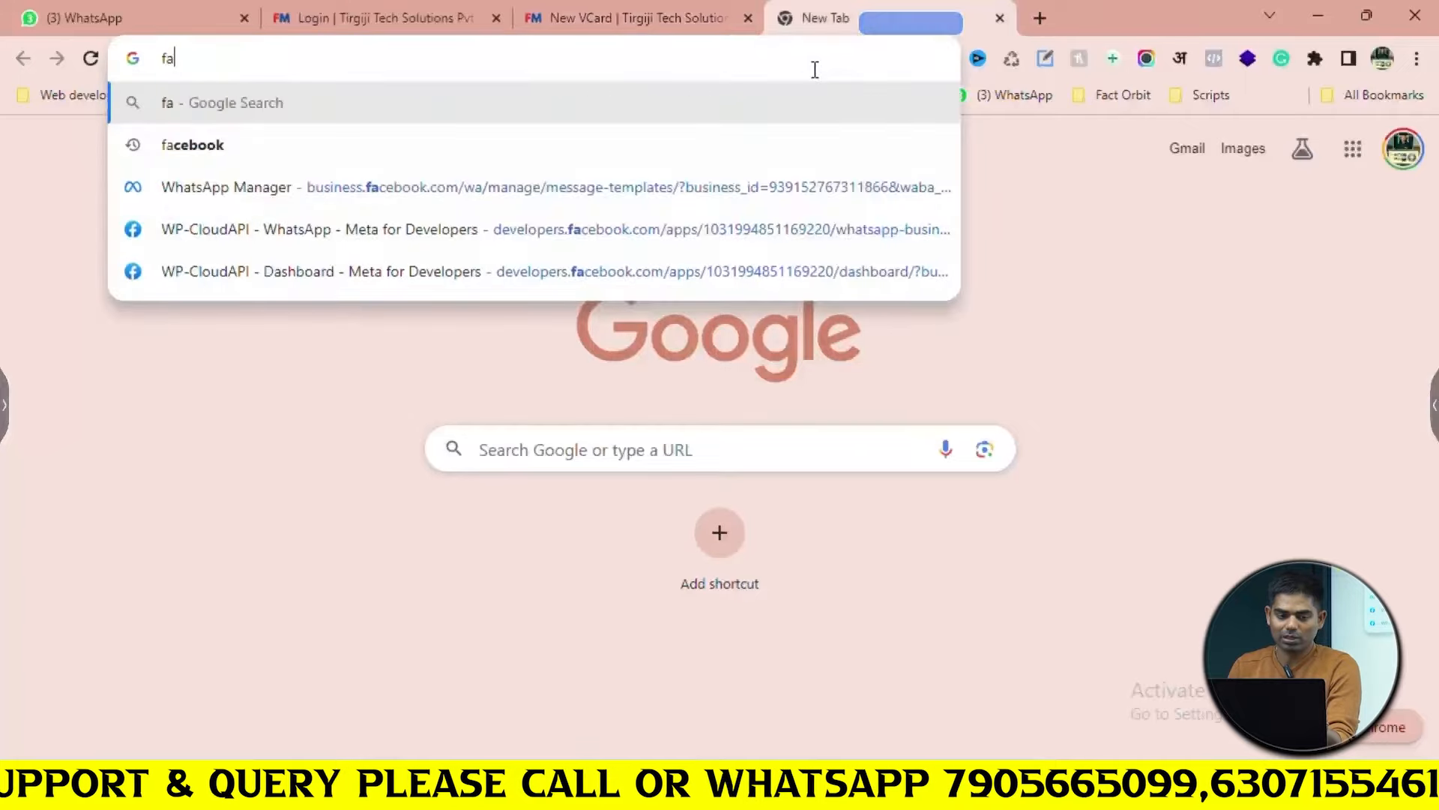
{"action": "key", "text": "Down"}
{"action": "key", "text": "Down"}
{"action": "key", "text": "Down"}
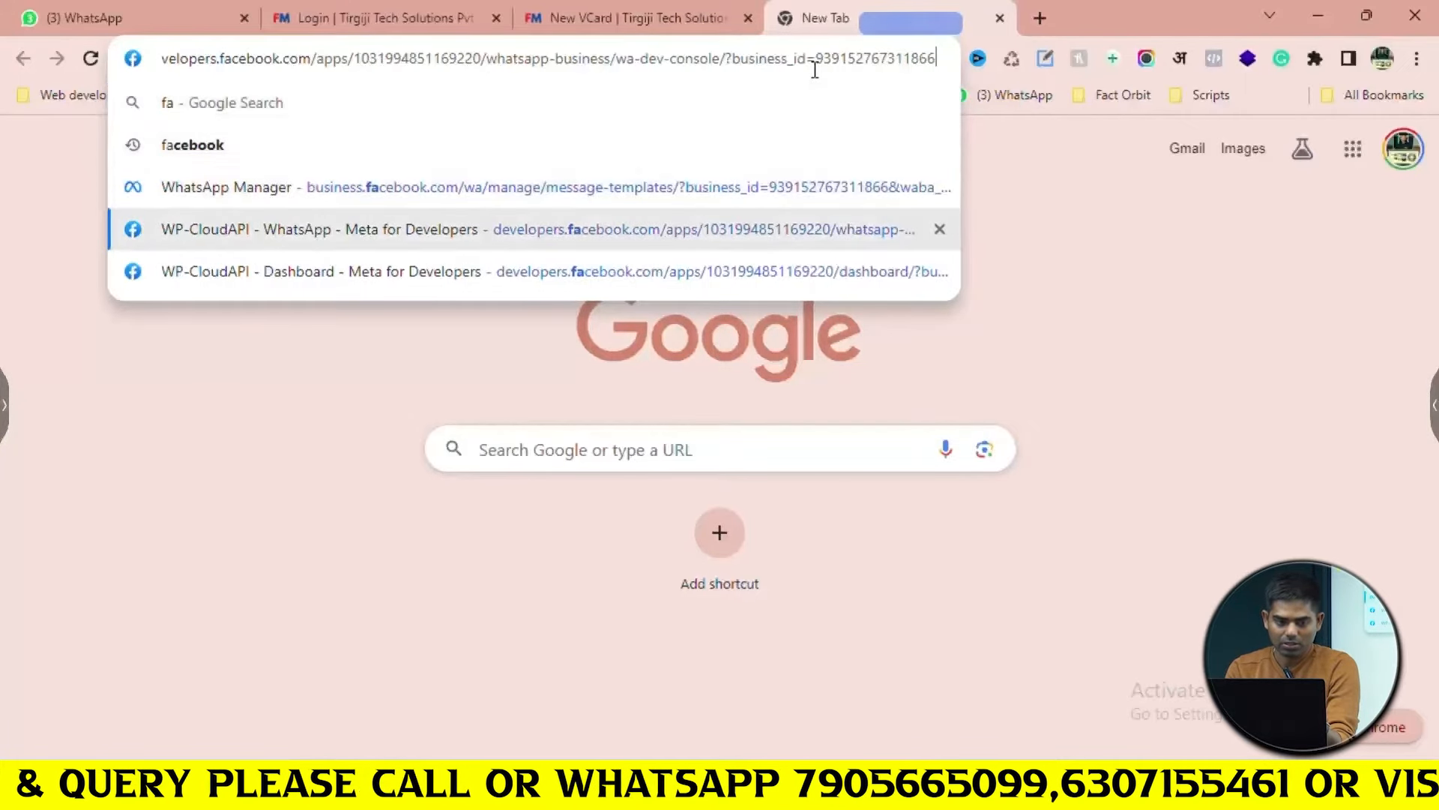
{"action": "key", "text": "ctrl+a"}
{"action": "type", "text": "fb"}
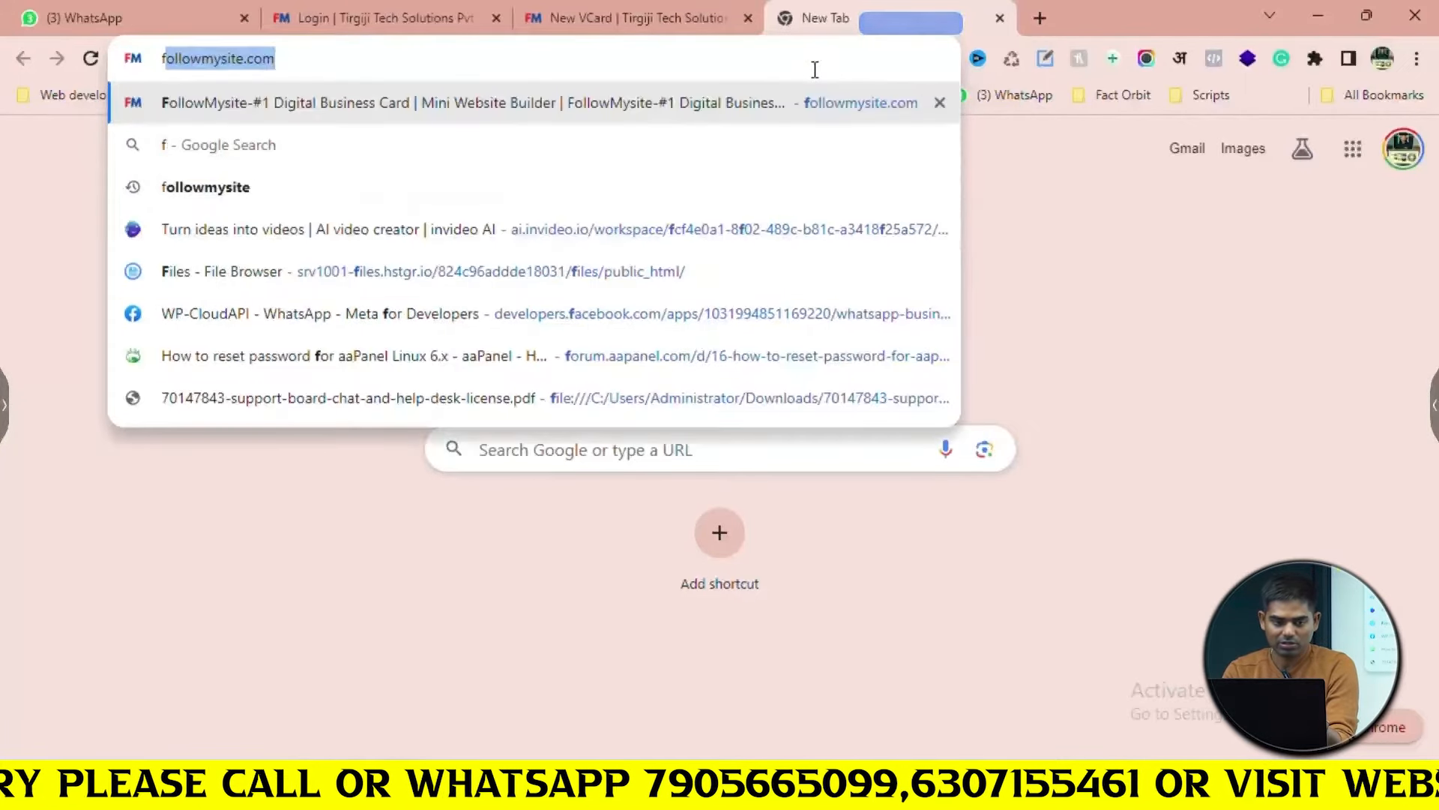
{"action": "type", "text": ".com"}
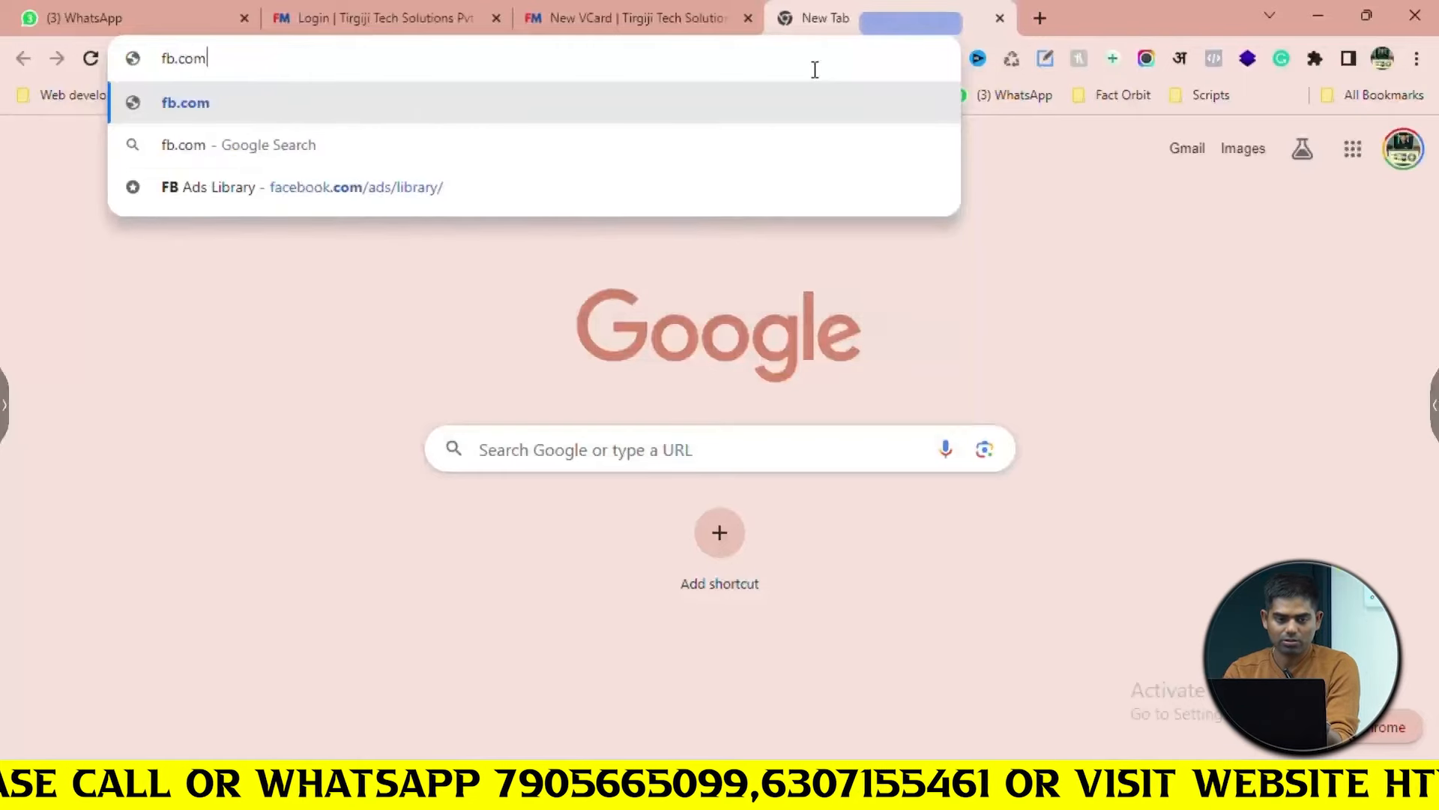
{"action": "key", "text": "Return"}
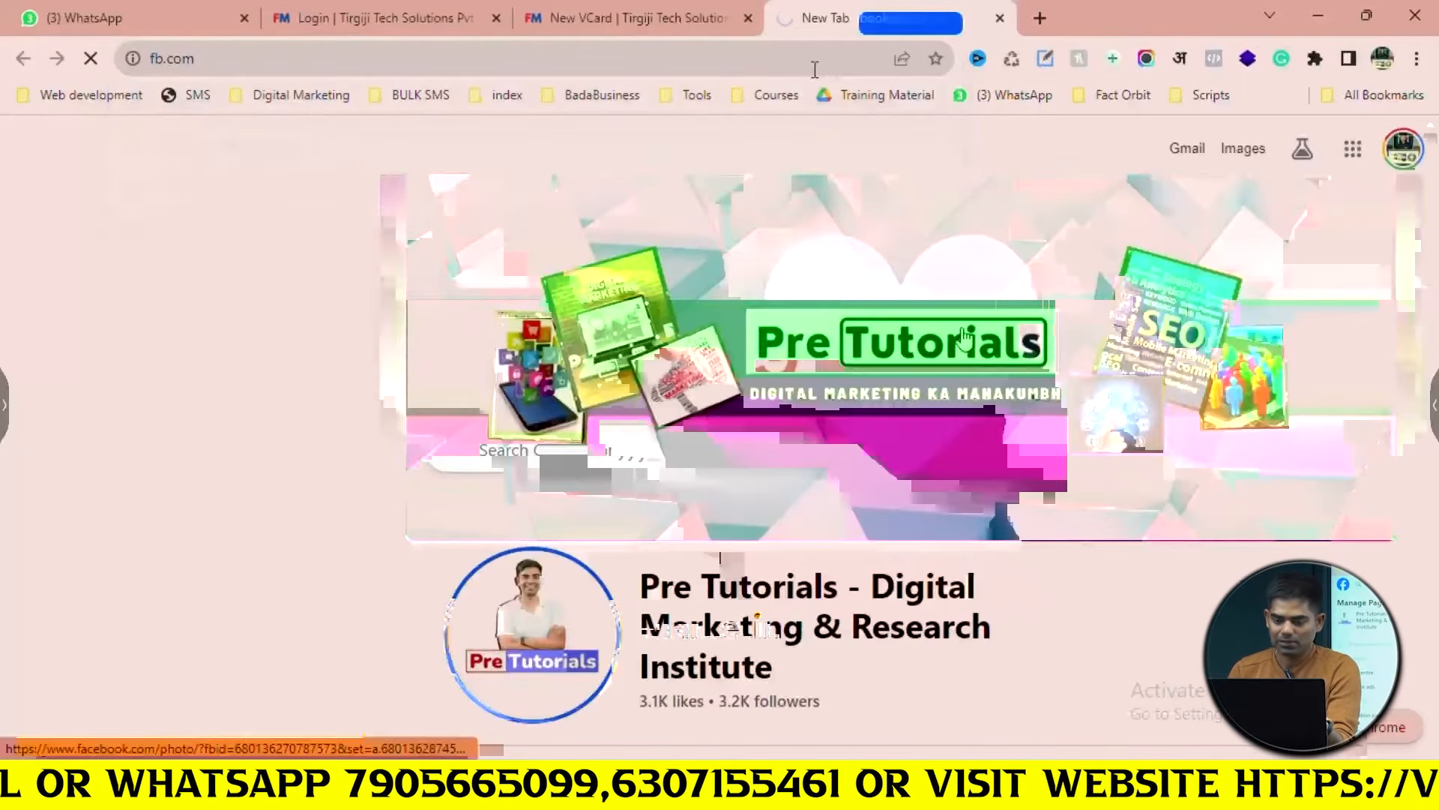
{"action": "right_click", "coordinate": [961, 330]}
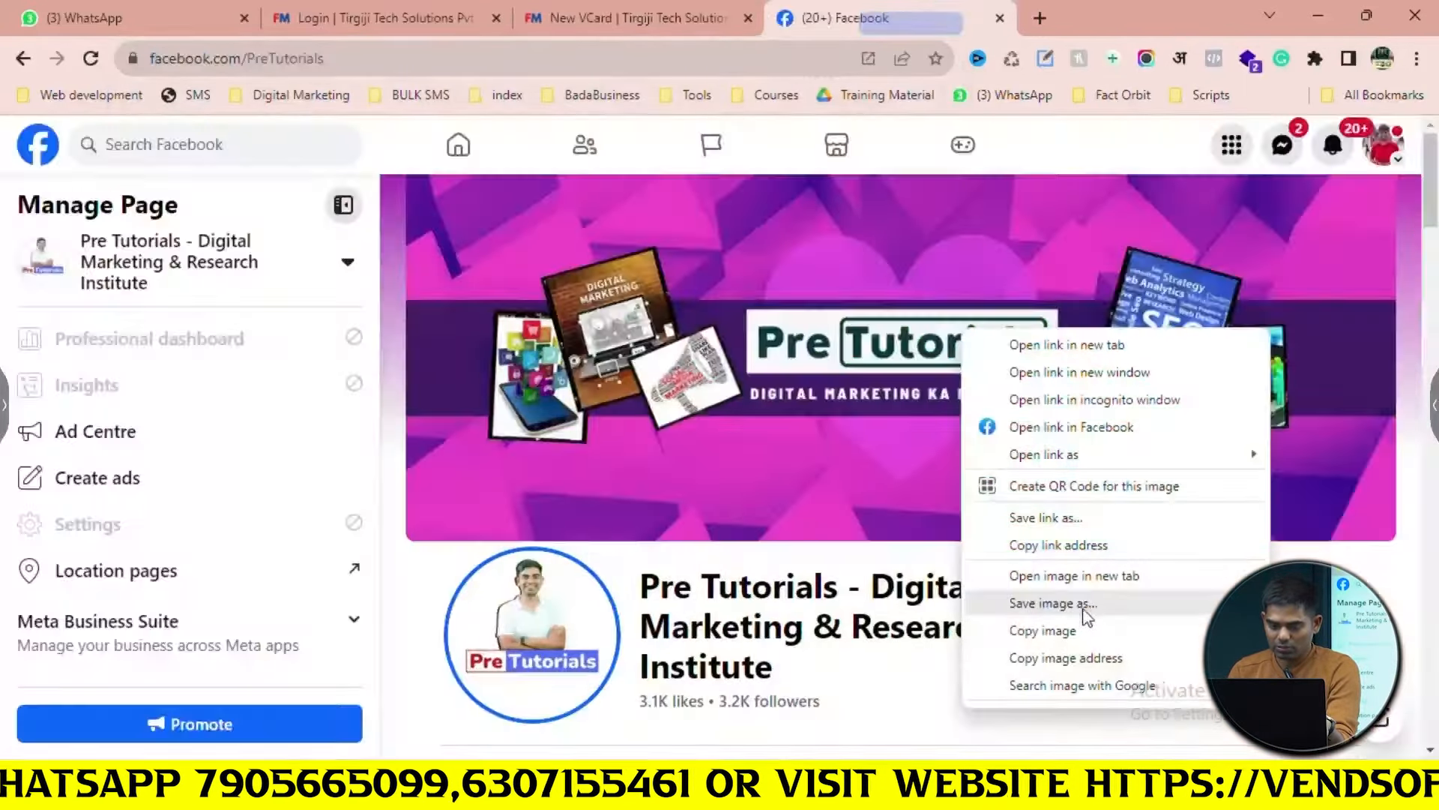
{"action": "left_click", "coordinate": [1089, 604]}
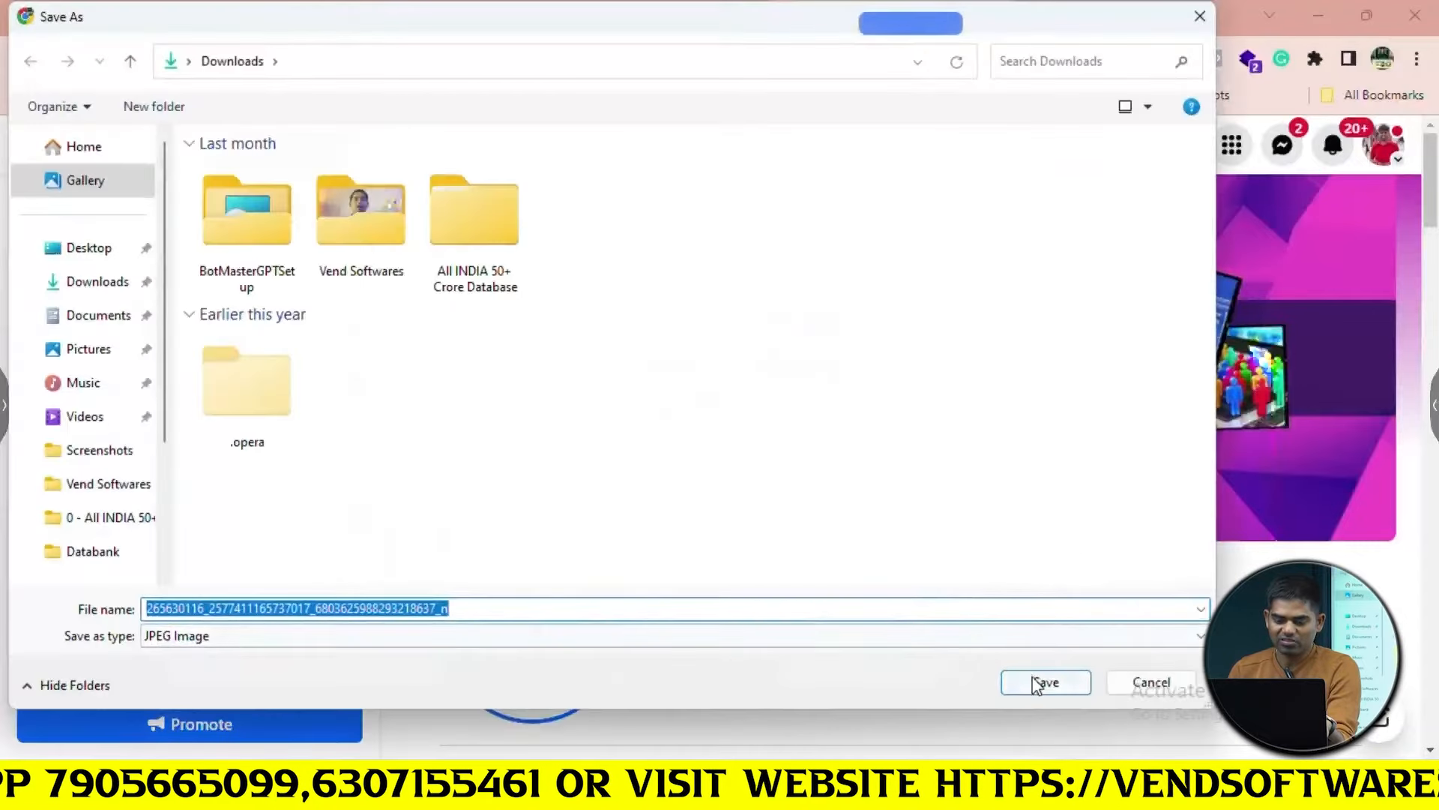
{"action": "left_click", "coordinate": [1046, 681]}
{"action": "left_click", "coordinate": [724, 11]}
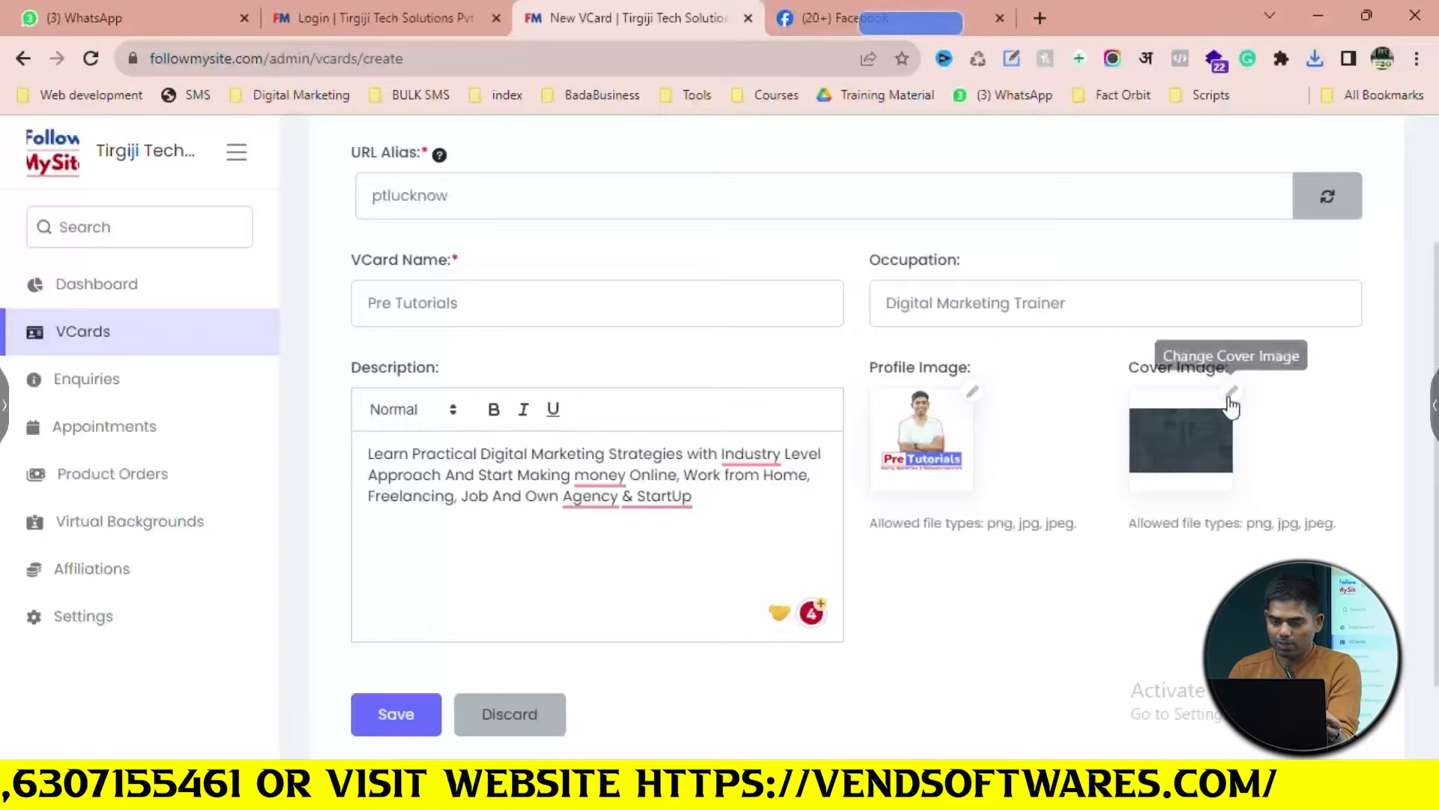
Set the downloaded Facebook banner jpg as the VCard cover image
{"action": "left_click", "coordinate": [1232, 392]}
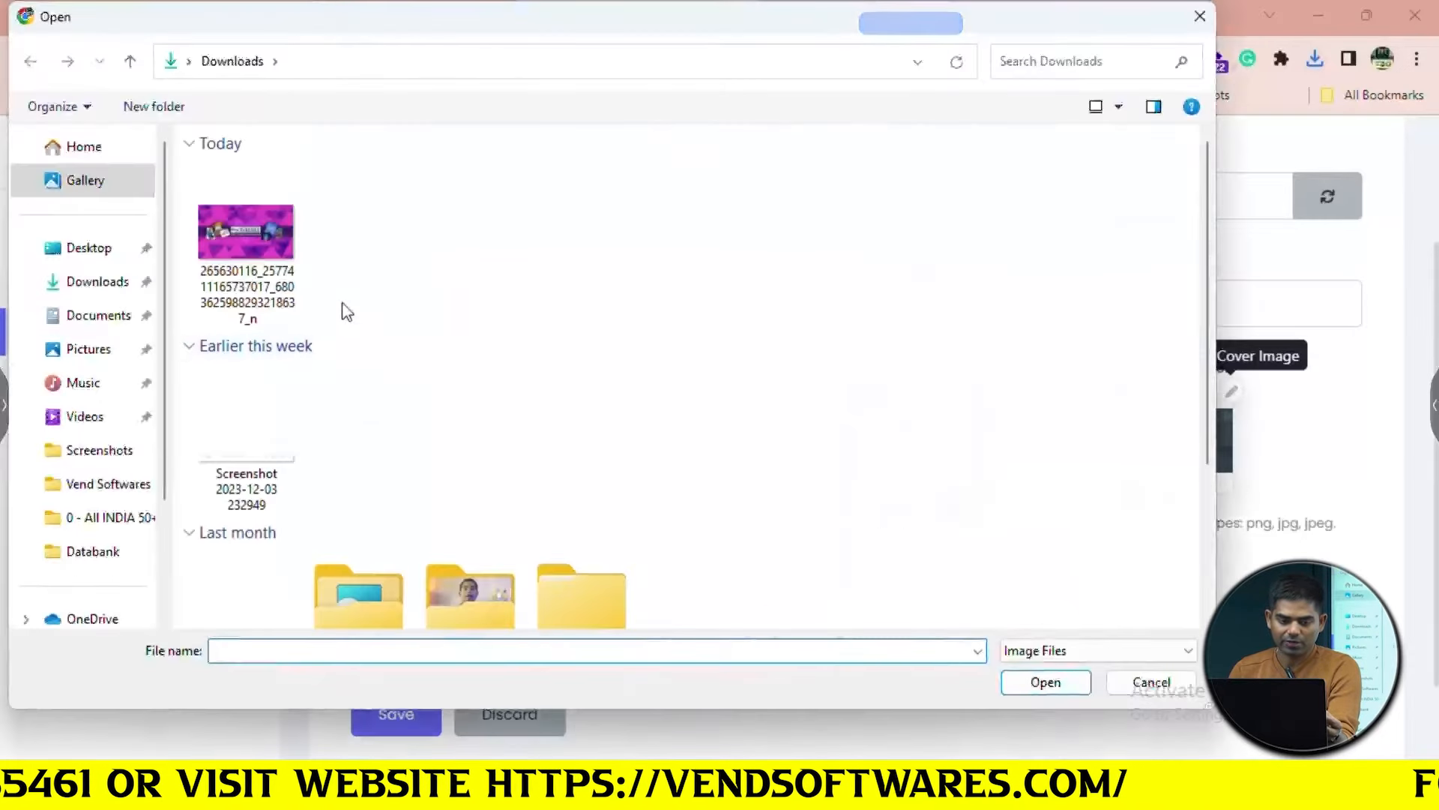
{"action": "left_click", "coordinate": [246, 262]}
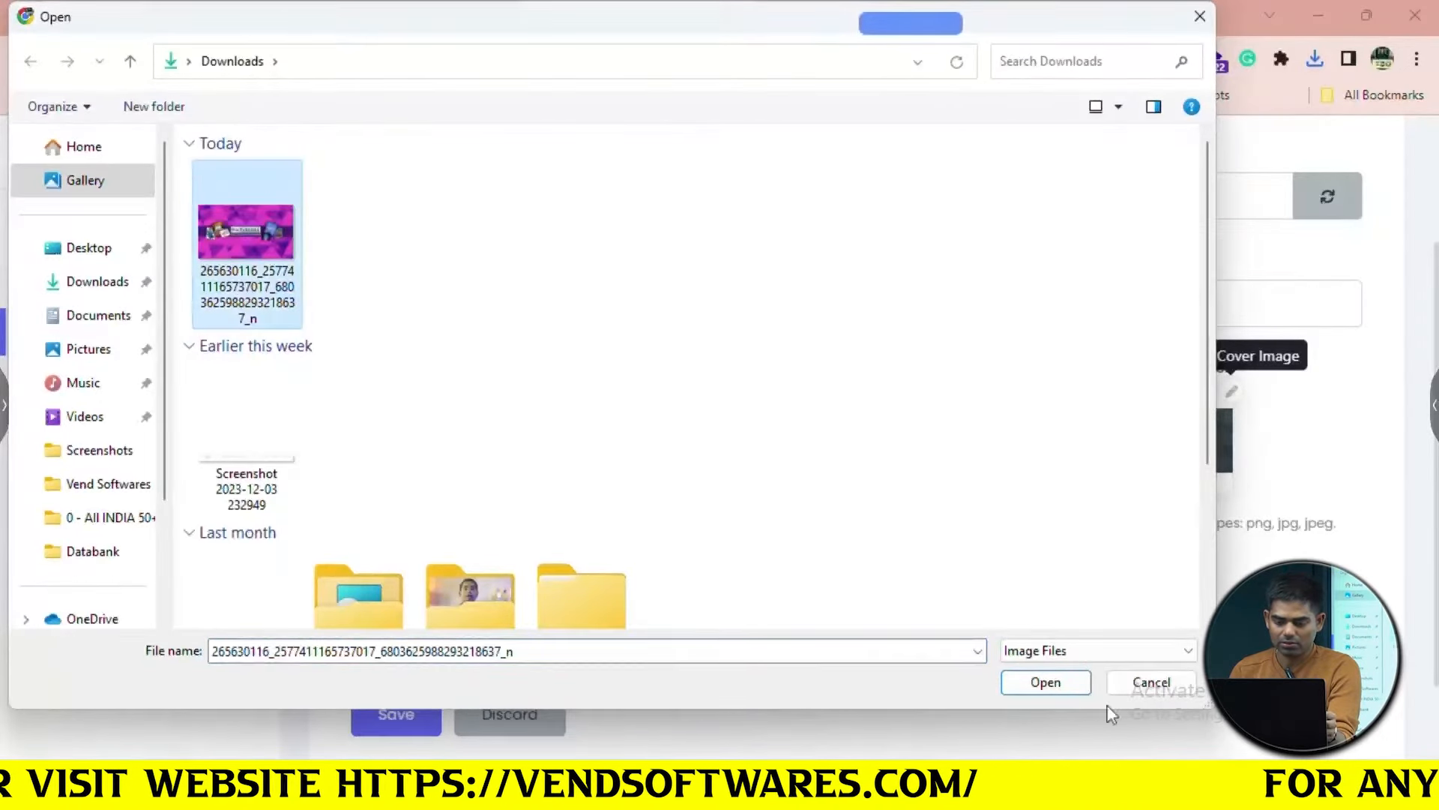
{"action": "left_click", "coordinate": [1046, 682]}
{"action": "scroll", "coordinate": [866, 587], "scroll_direction": "down", "scroll_amount": 2}
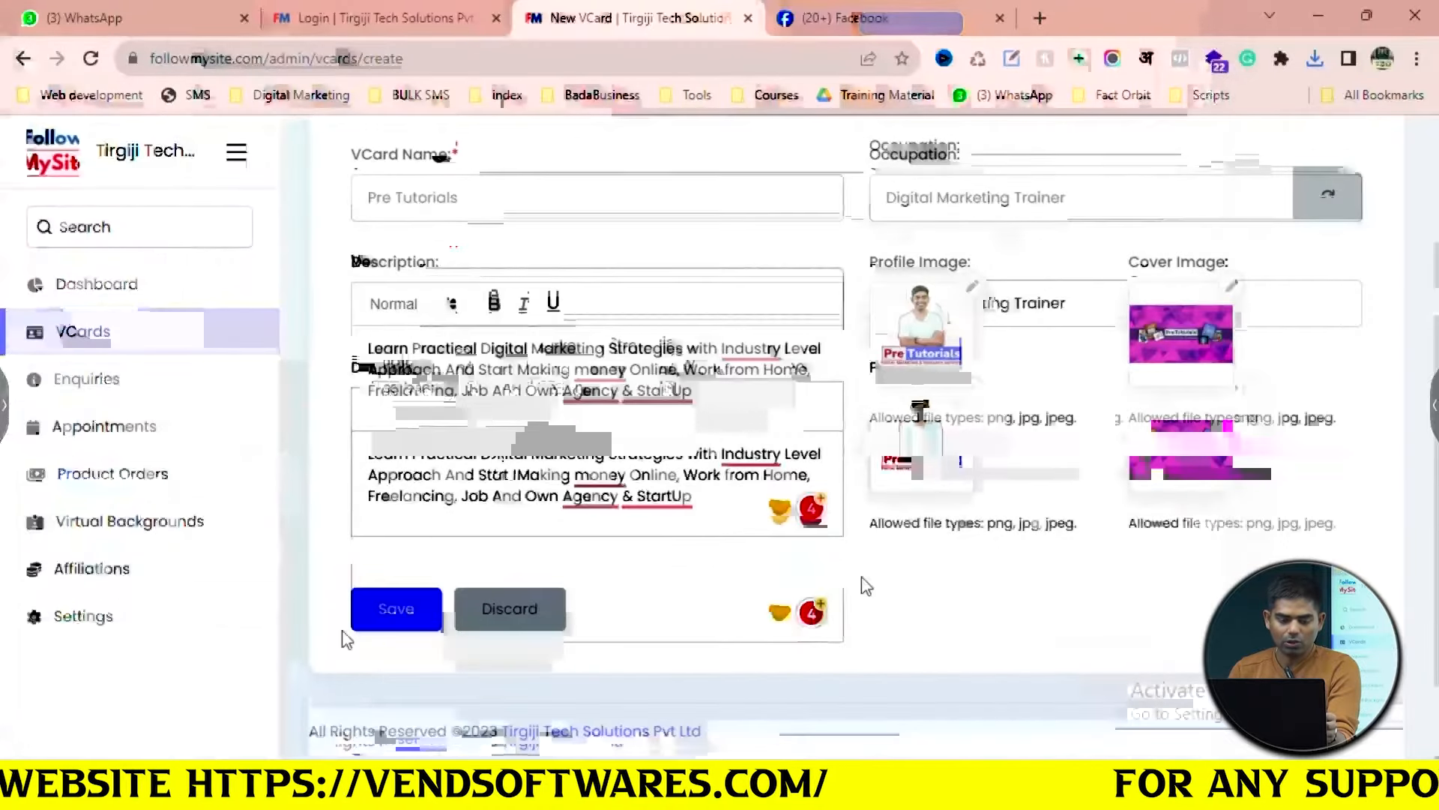
Save the new VCard and show its Basic Details section
{"action": "left_click", "coordinate": [428, 604]}
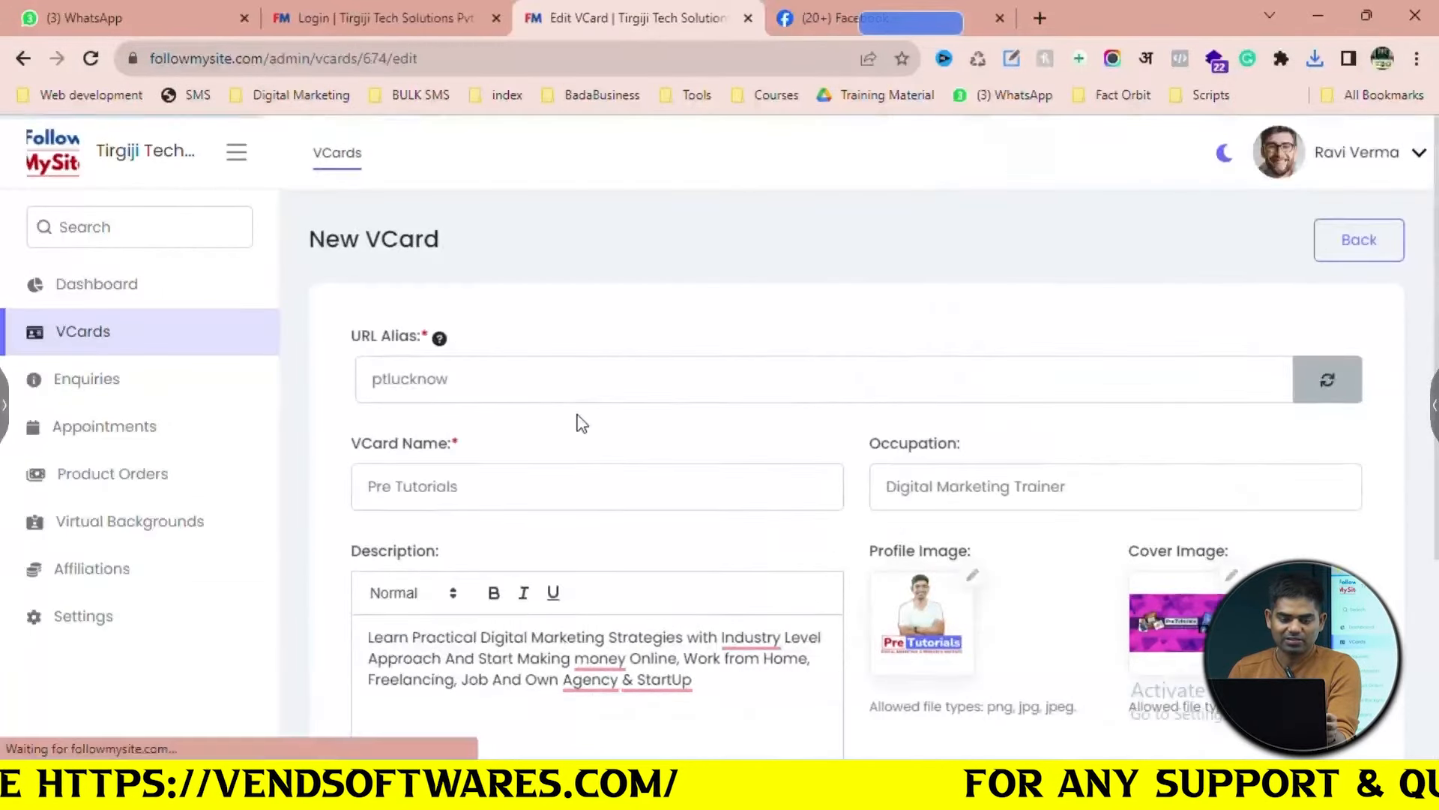
{"action": "scroll", "coordinate": [579, 417], "scroll_direction": "down", "scroll_amount": 2}
{"action": "scroll", "coordinate": [592, 414], "scroll_direction": "up", "scroll_amount": 2}
{"action": "left_click", "coordinate": [609, 414]}
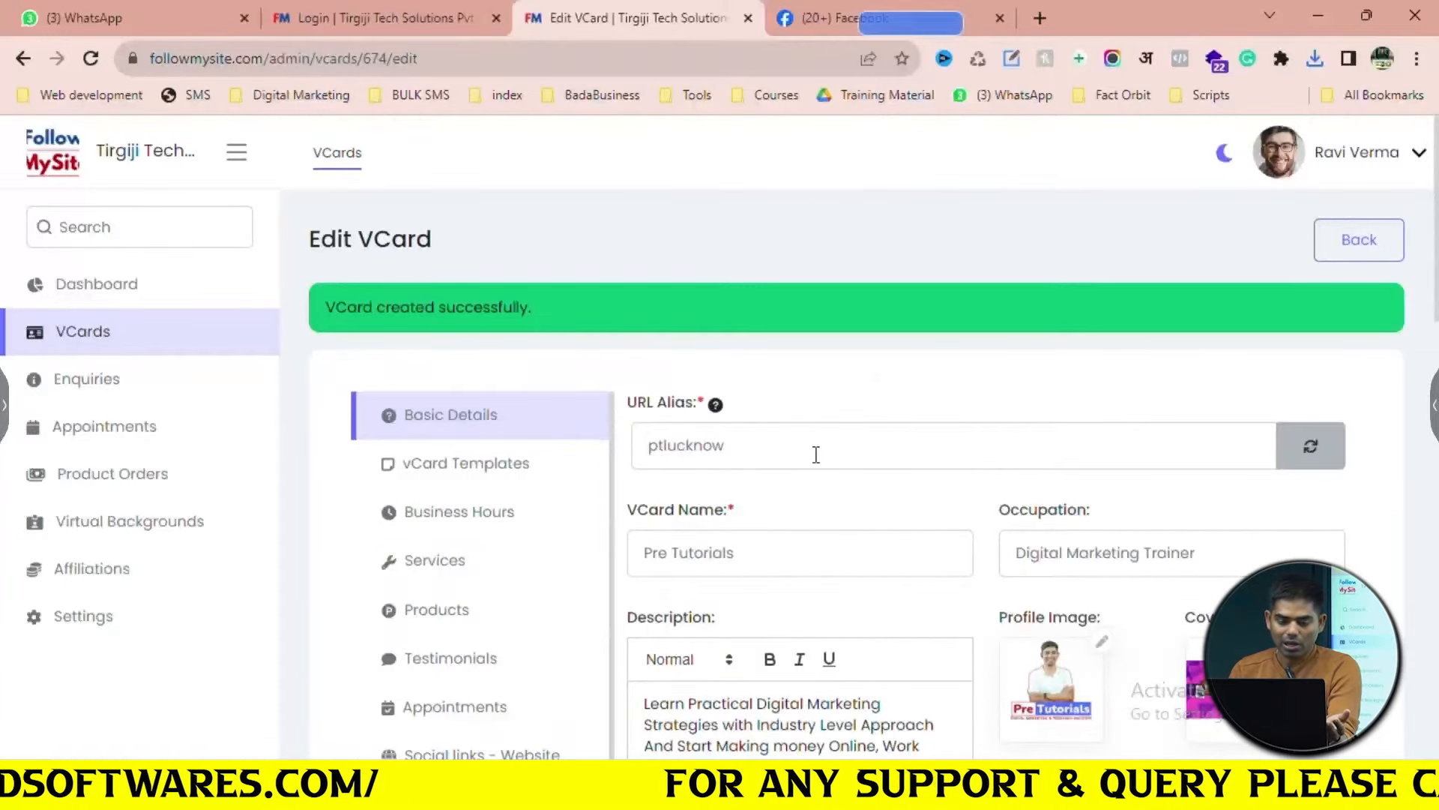
Fill in the owner's first name, last name and the support e-mail address
{"action": "scroll", "coordinate": [816, 455], "scroll_direction": "down", "scroll_amount": 8}
{"action": "scroll", "coordinate": [817, 454], "scroll_direction": "down", "scroll_amount": 8}
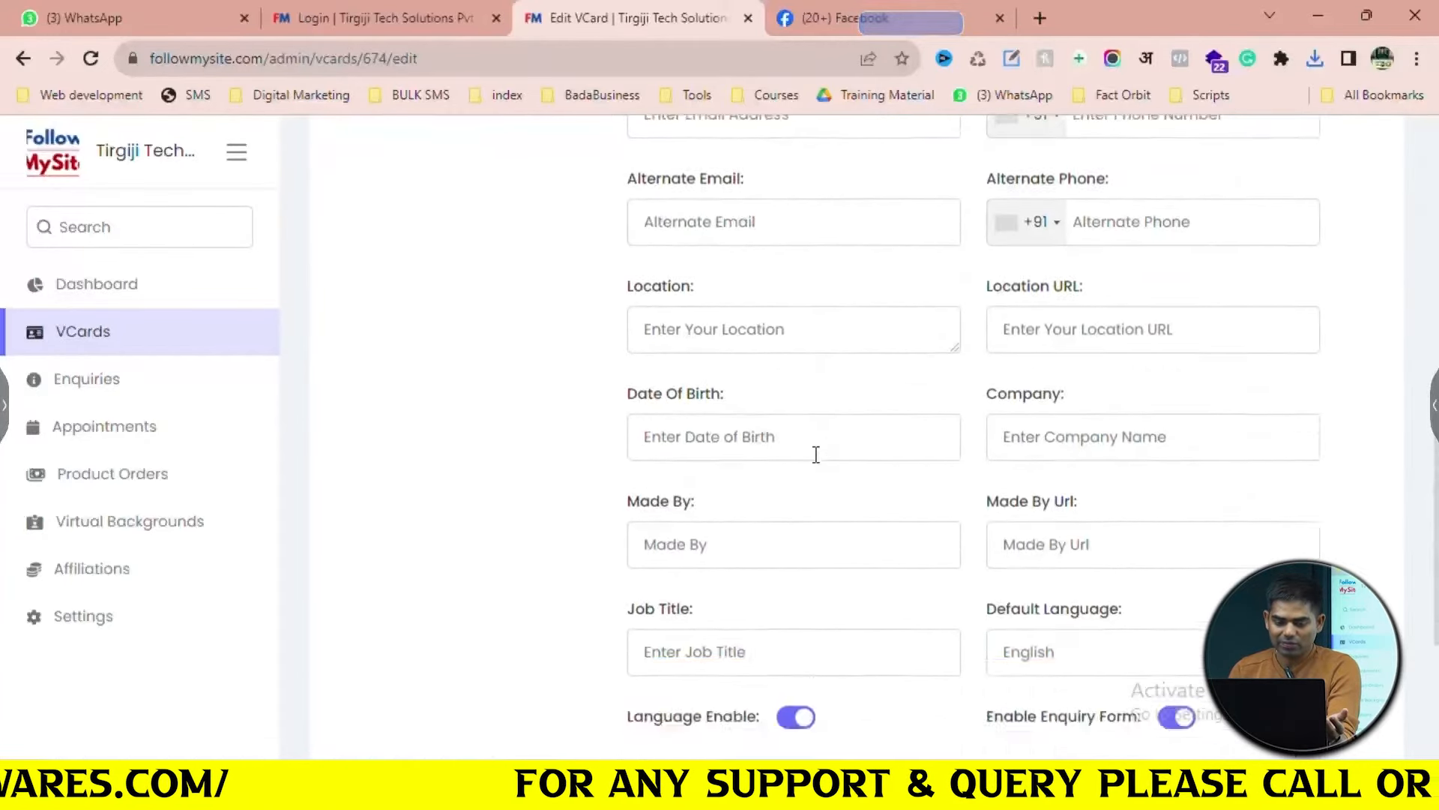
{"action": "scroll", "coordinate": [817, 454], "scroll_direction": "up", "scroll_amount": 8}
{"action": "scroll", "coordinate": [816, 454], "scroll_direction": "up", "scroll_amount": 5}
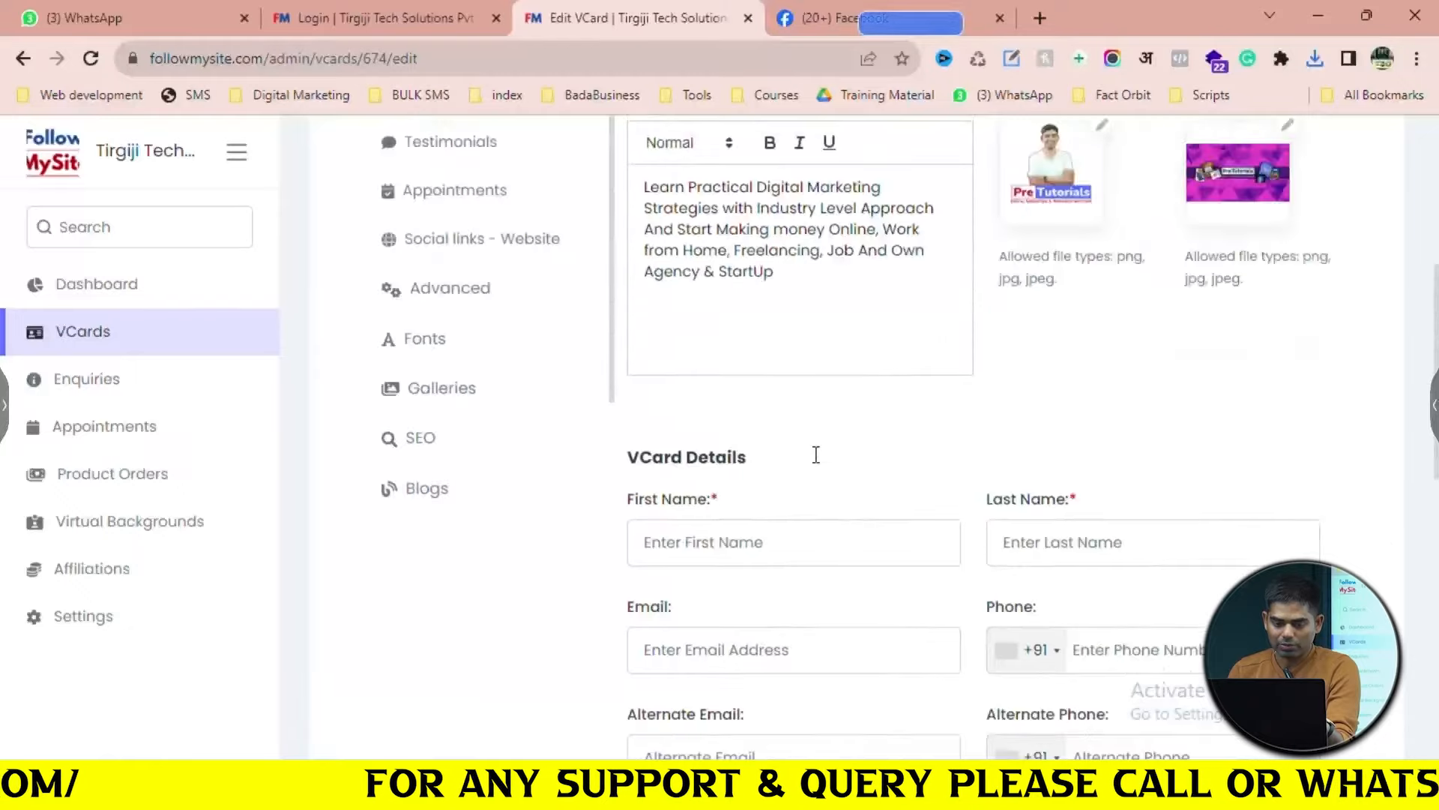
{"action": "scroll", "coordinate": [816, 454], "scroll_direction": "down", "scroll_amount": 4}
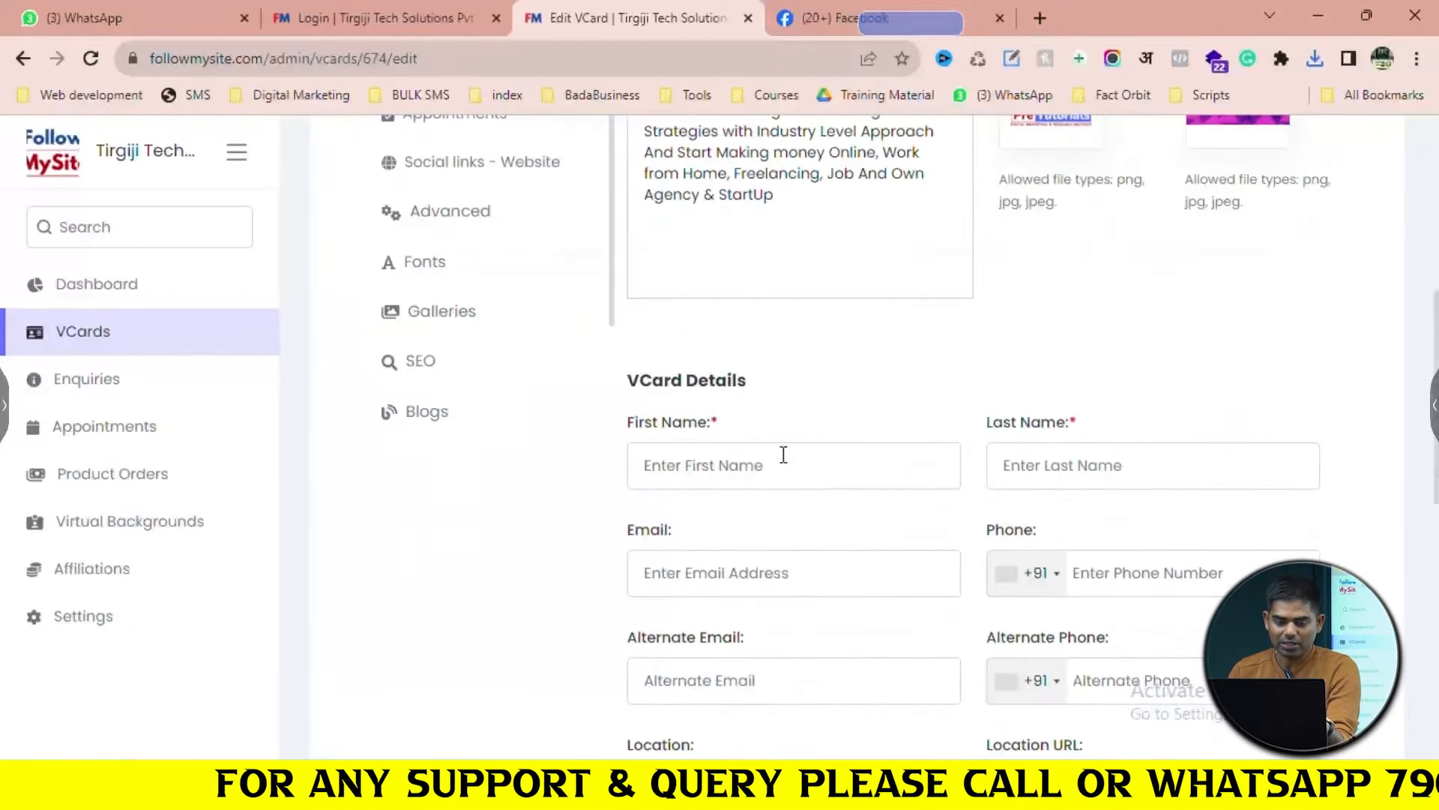
{"action": "left_click", "coordinate": [795, 472]}
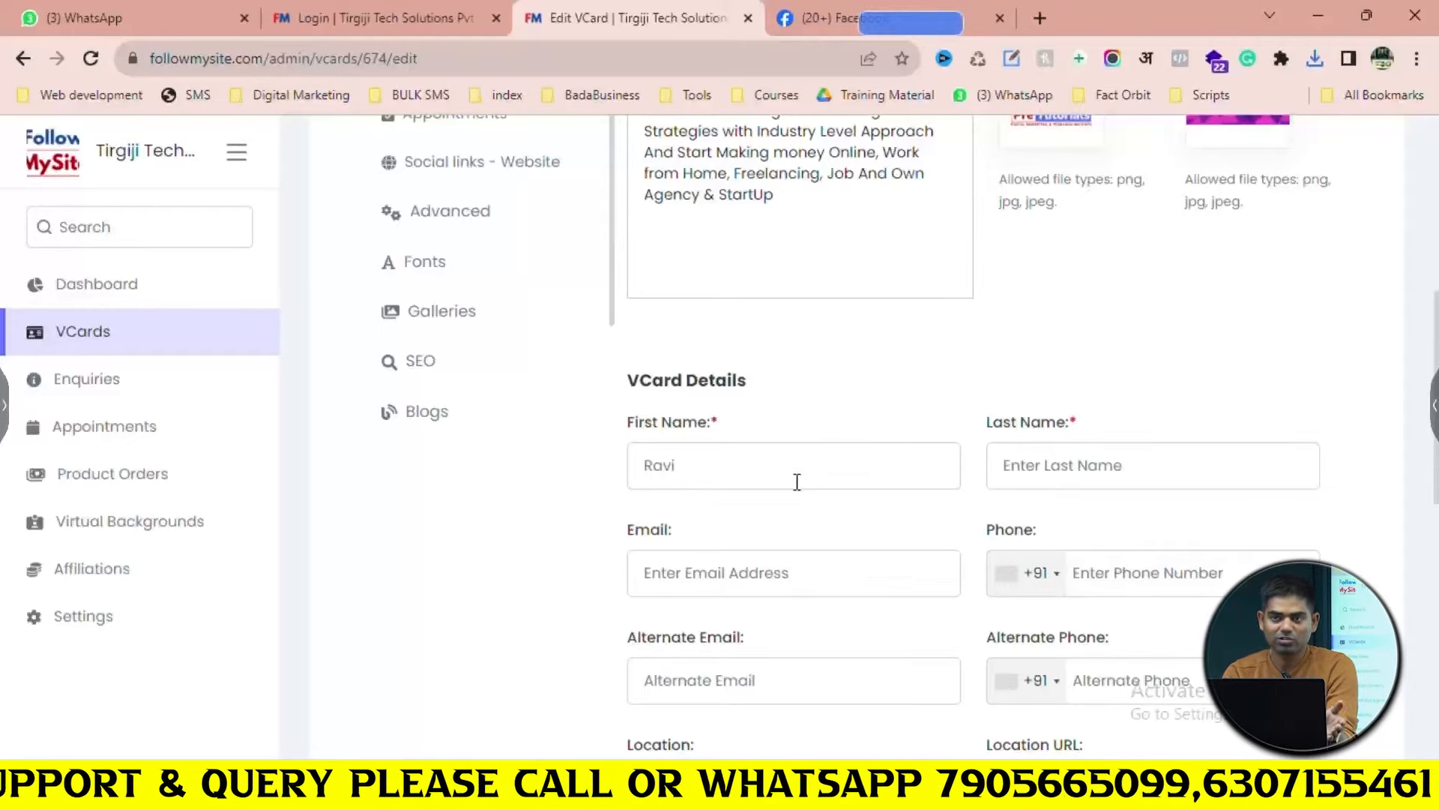
{"action": "key", "text": "Tab"}
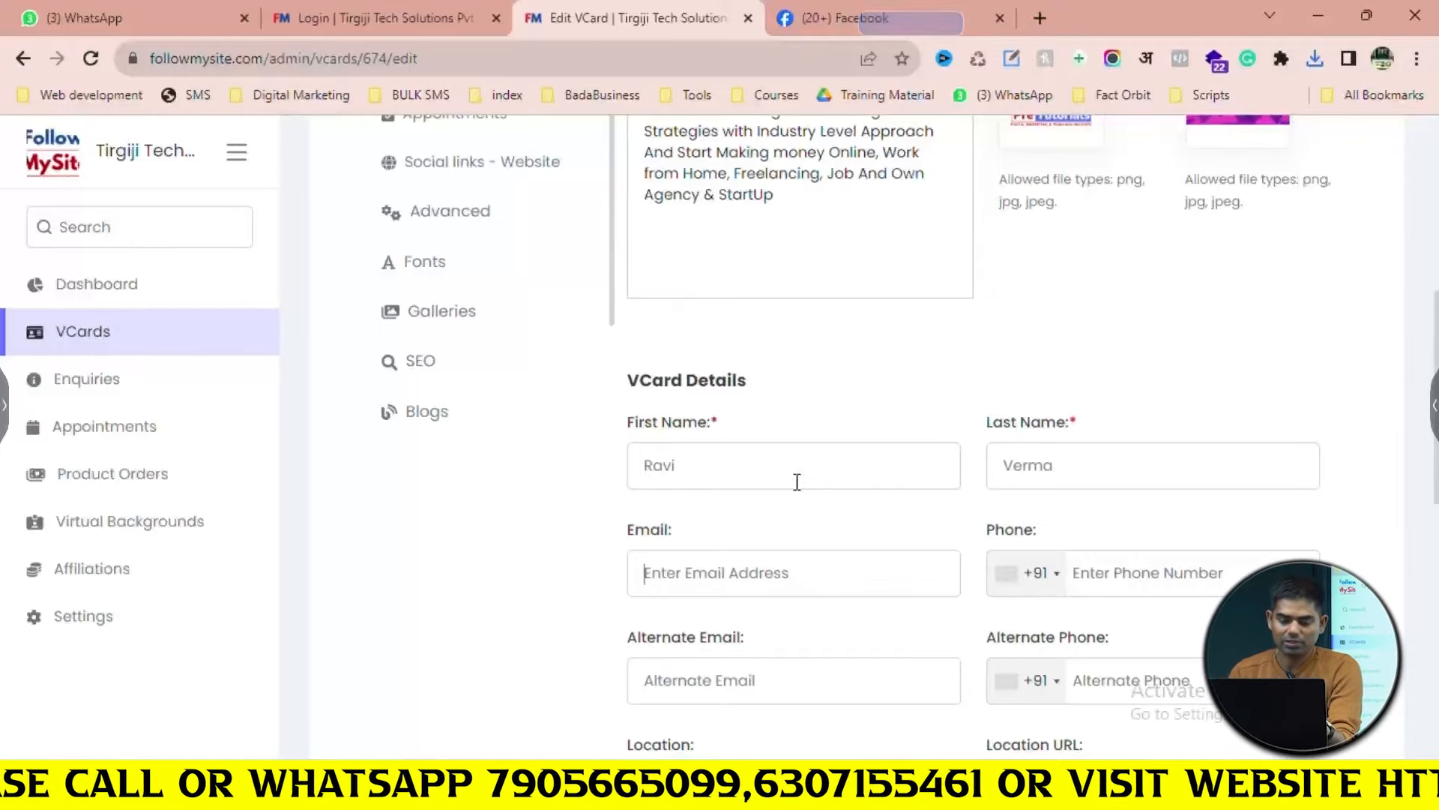
{"action": "scroll", "coordinate": [791, 487], "scroll_direction": "down", "scroll_amount": 2}
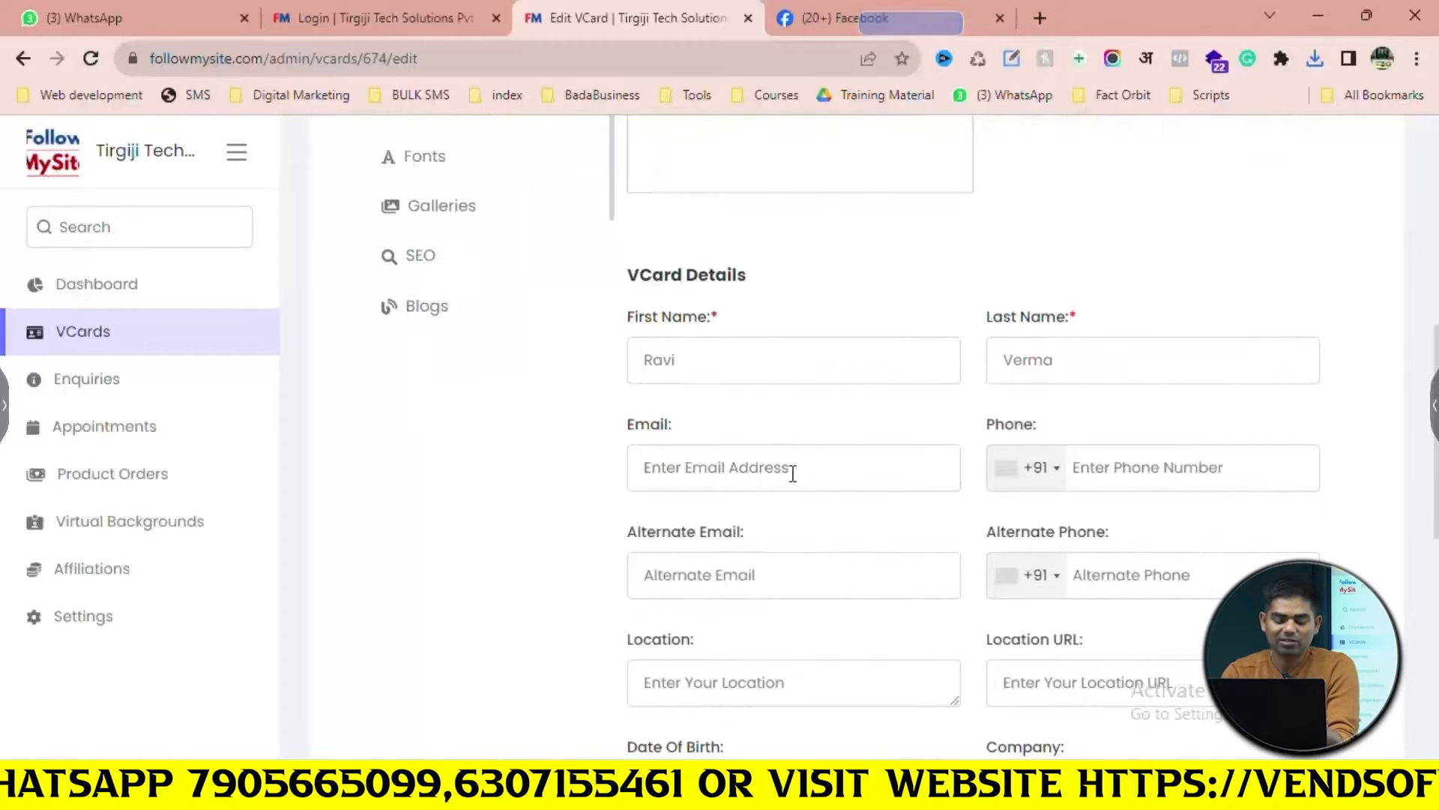
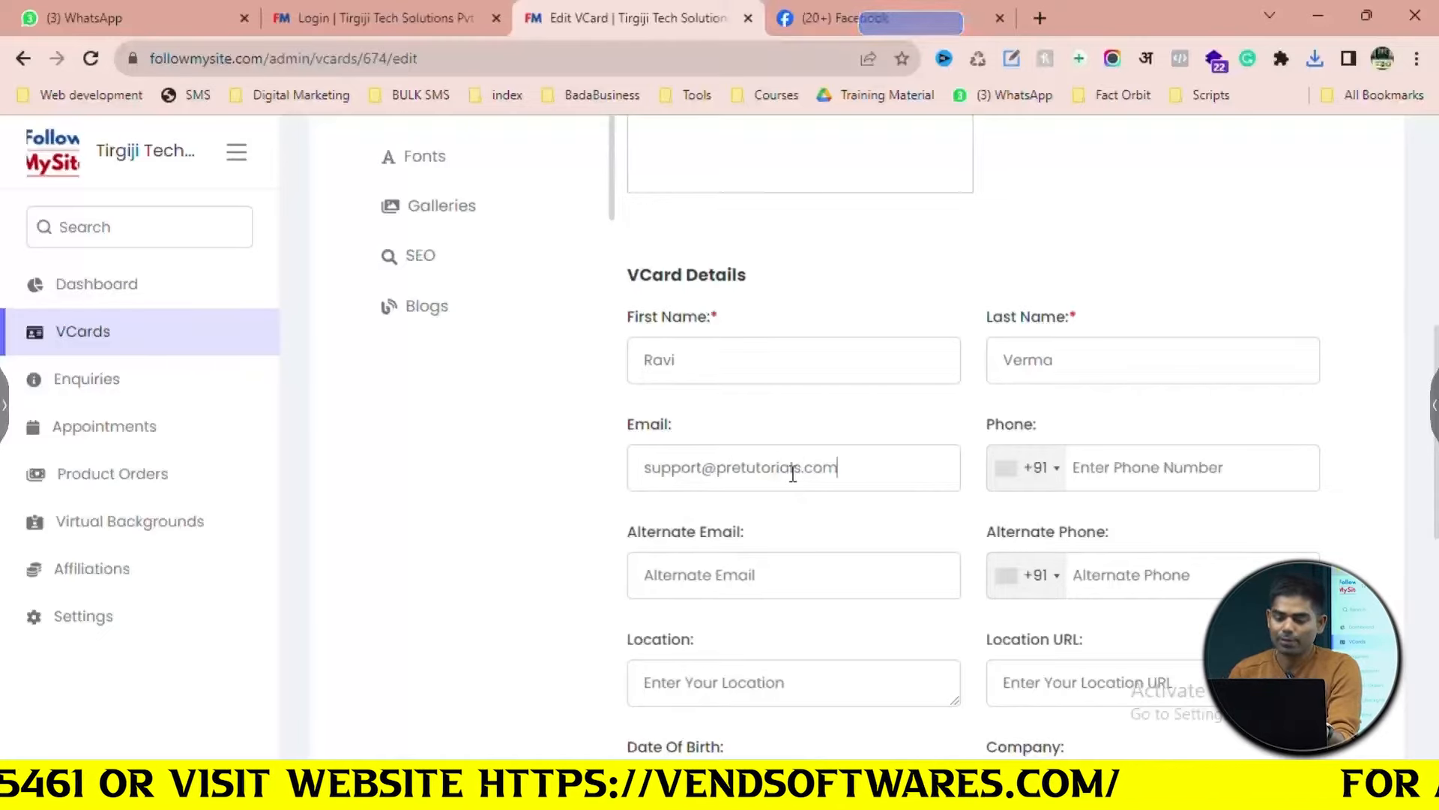
Enter the contact's phone and alternate phone numbers, then return to the Facebook tab
{"action": "left_click", "coordinate": [1161, 470]}
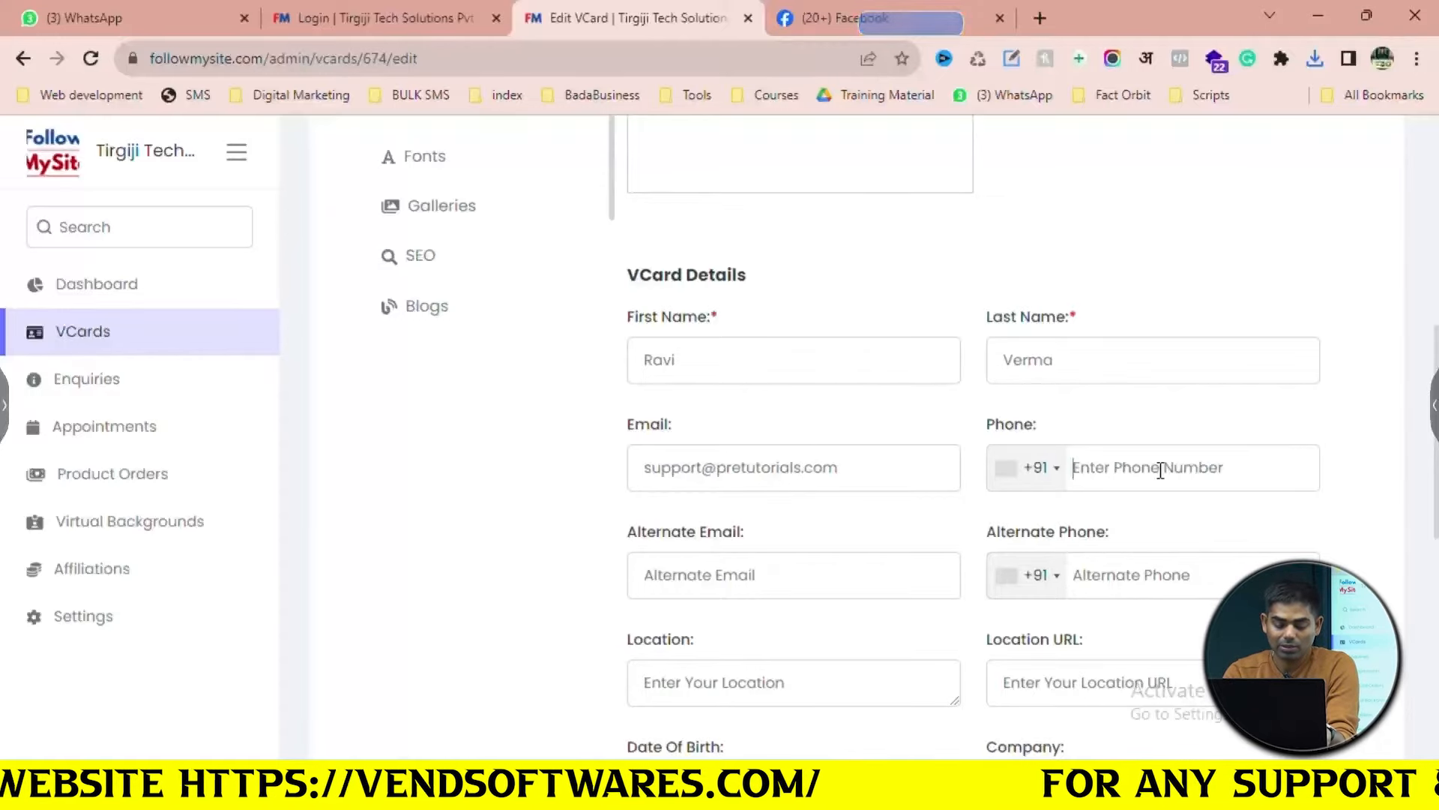
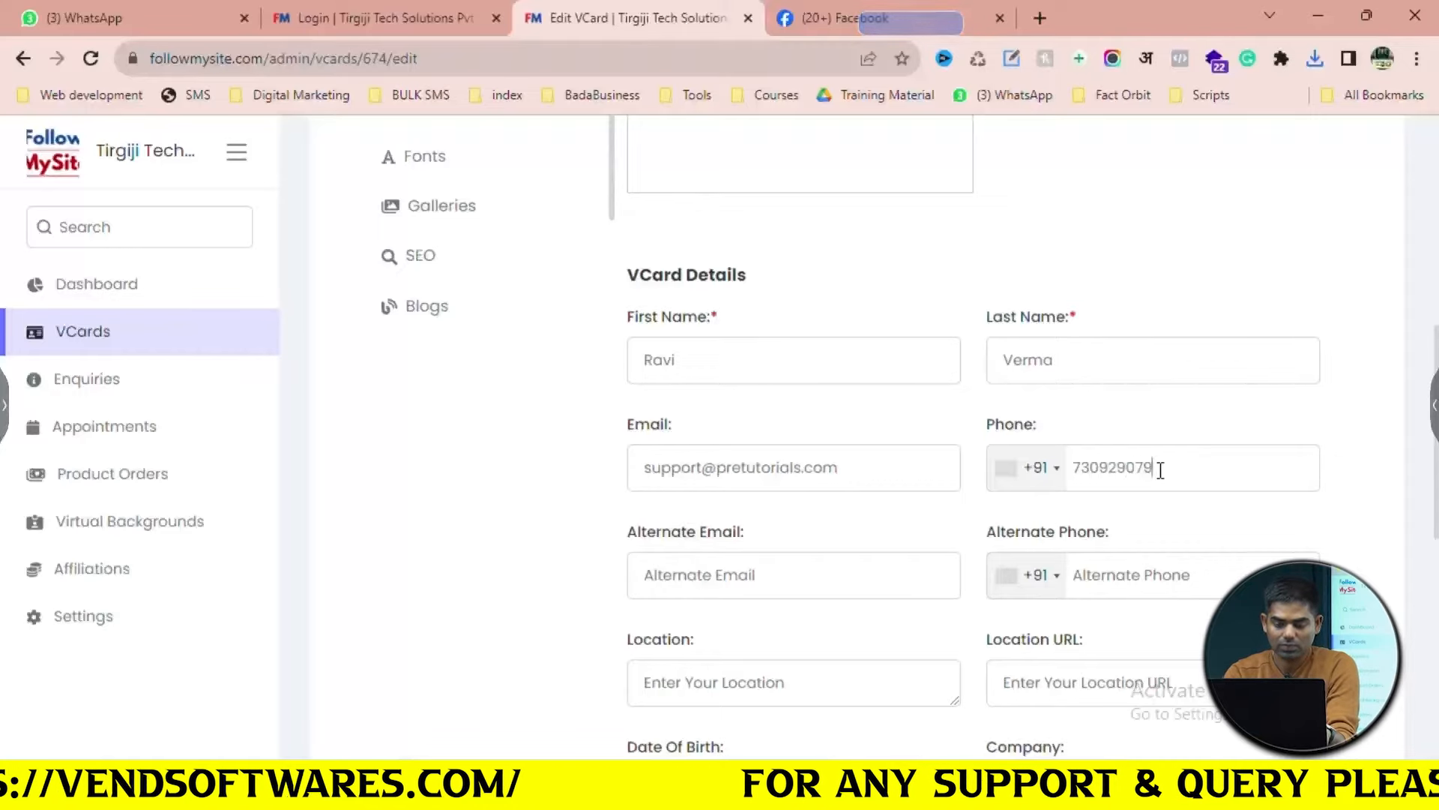
{"action": "scroll", "coordinate": [747, 555], "scroll_direction": "down", "scroll_amount": 1}
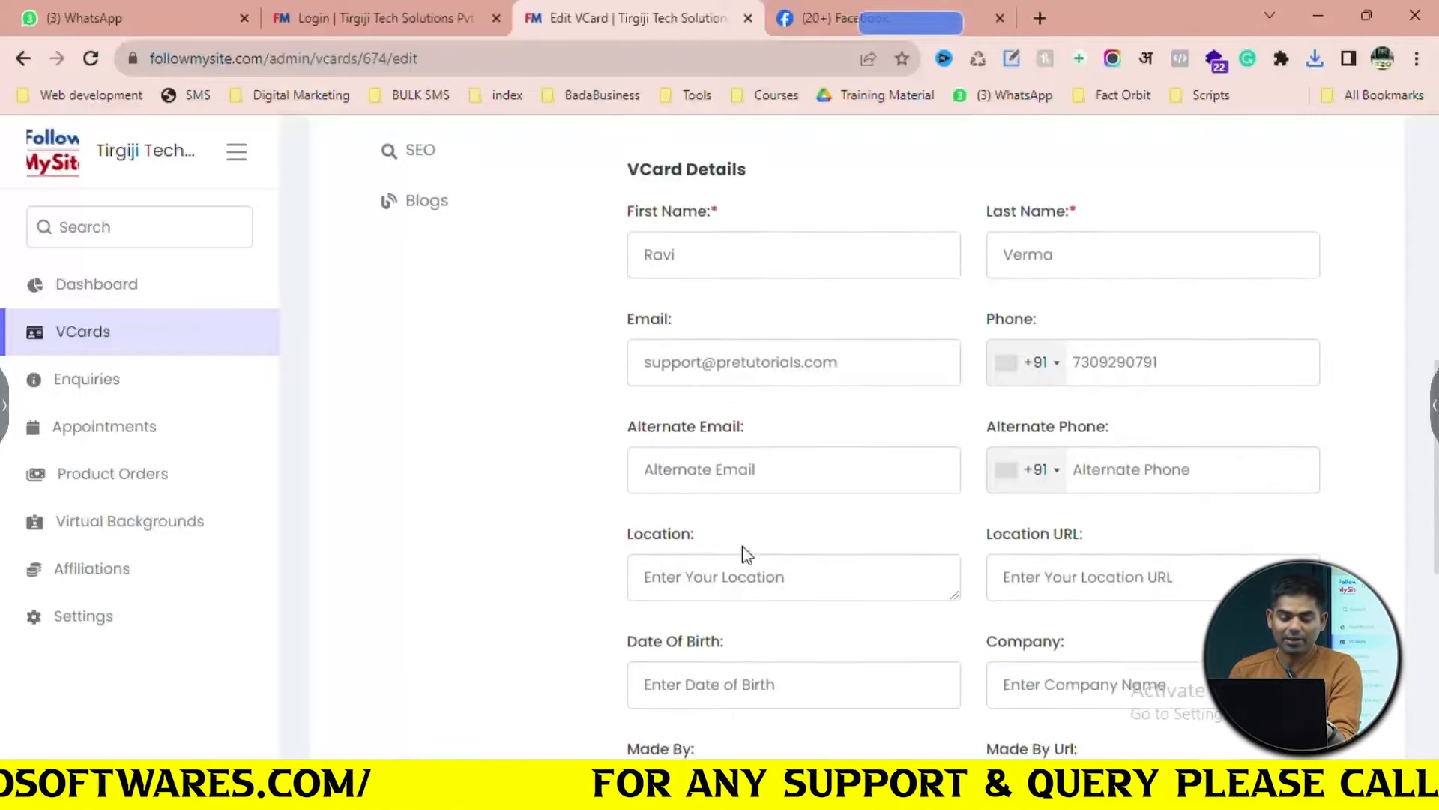
{"action": "left_click", "coordinate": [720, 468]}
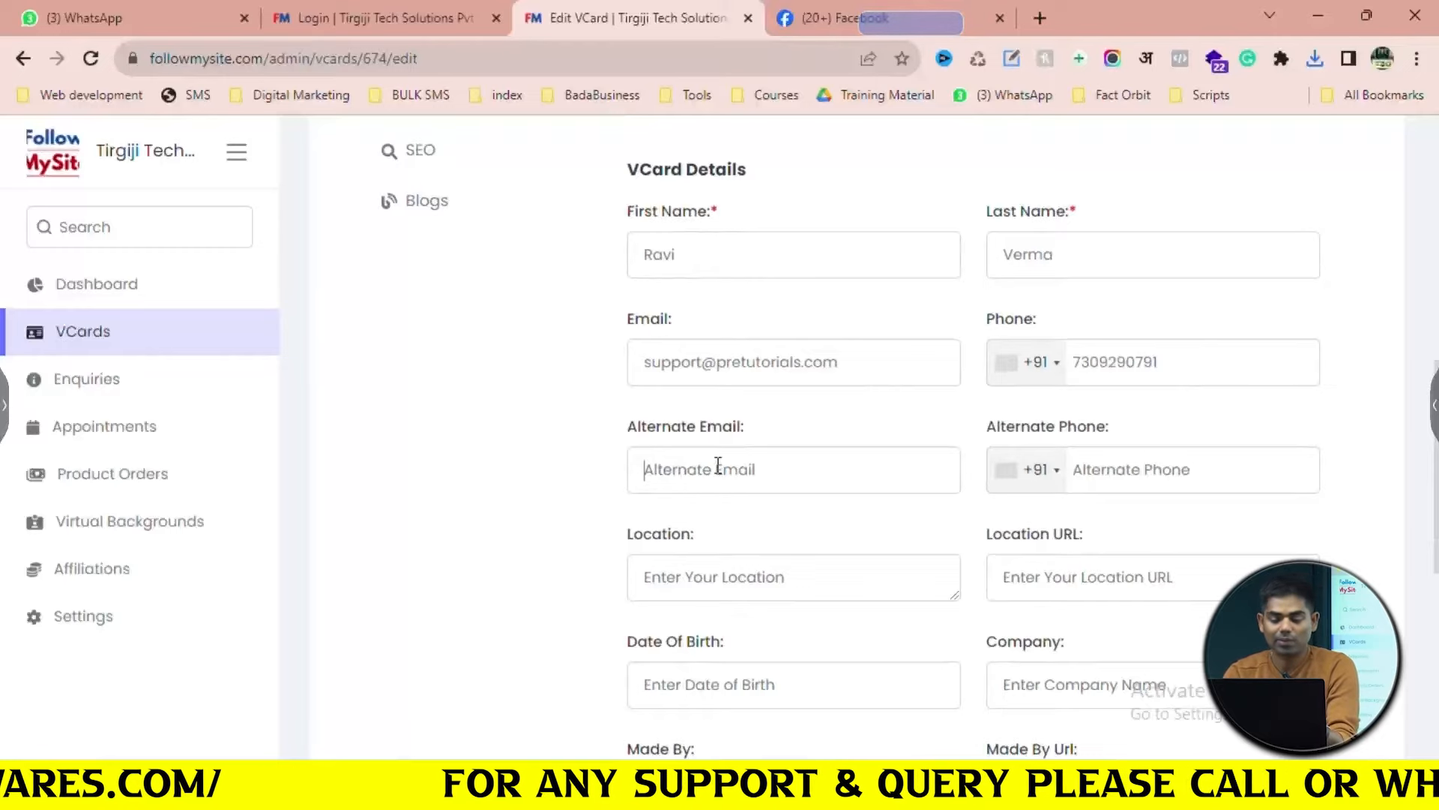
{"action": "left_click", "coordinate": [1121, 475]}
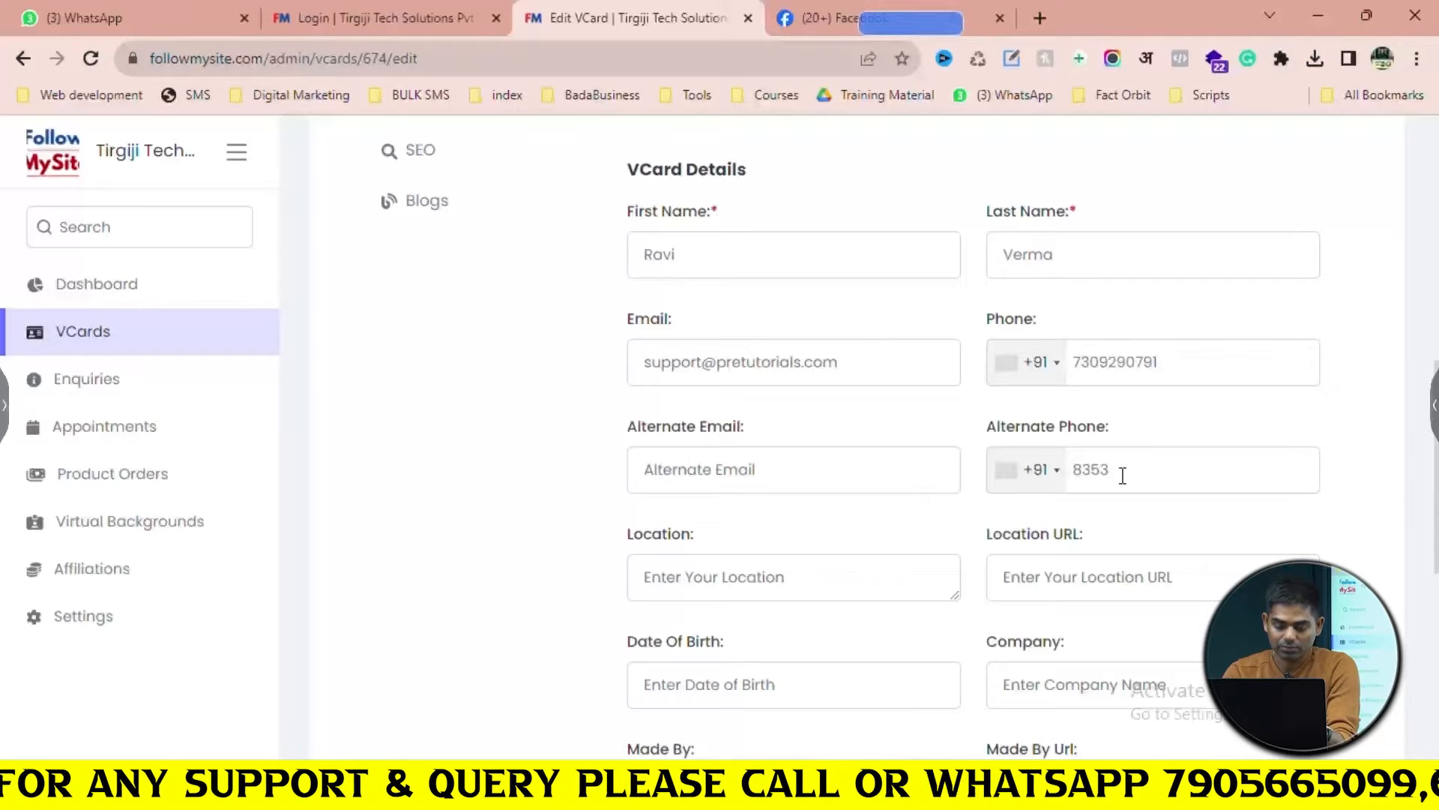
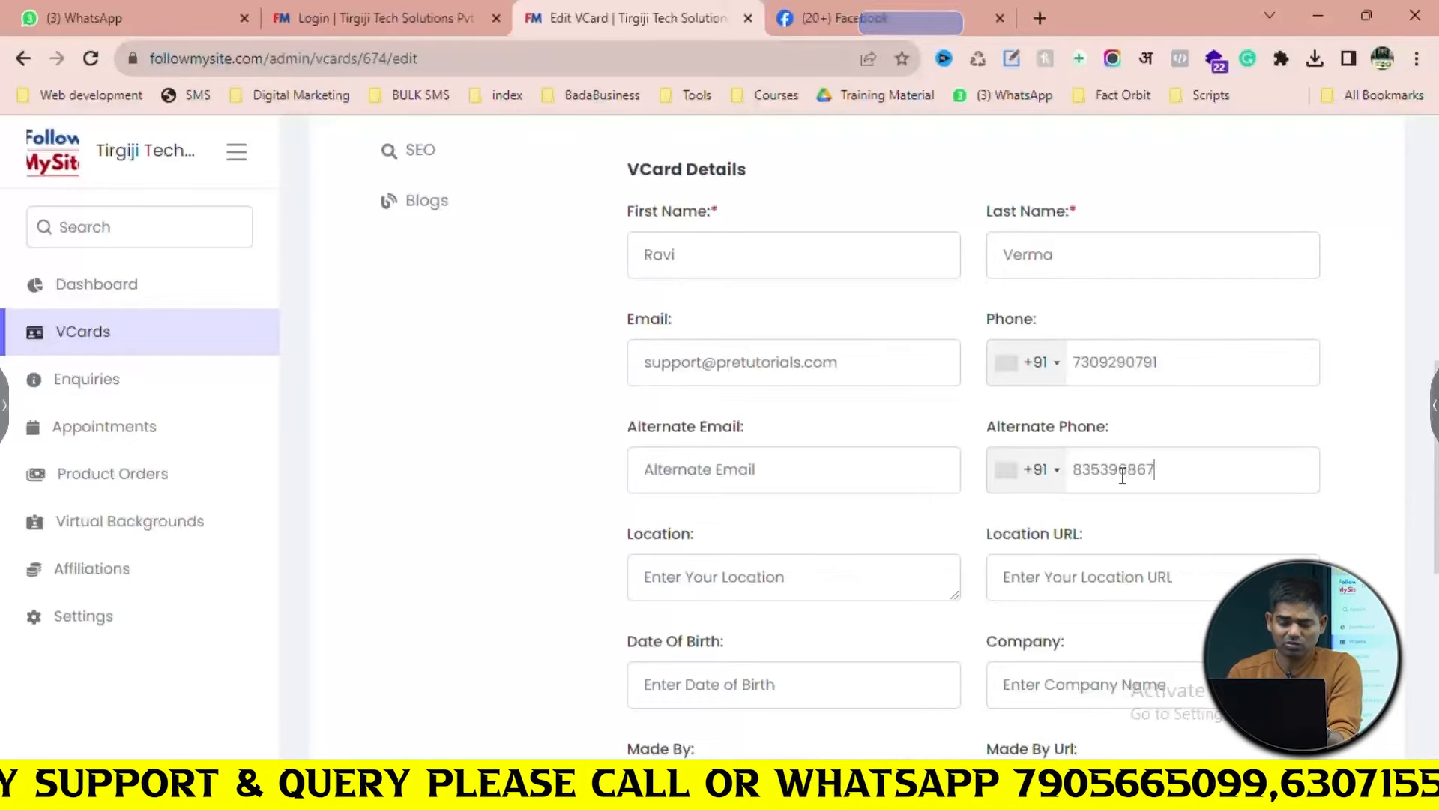
{"action": "scroll", "coordinate": [852, 555], "scroll_direction": "down", "scroll_amount": 3}
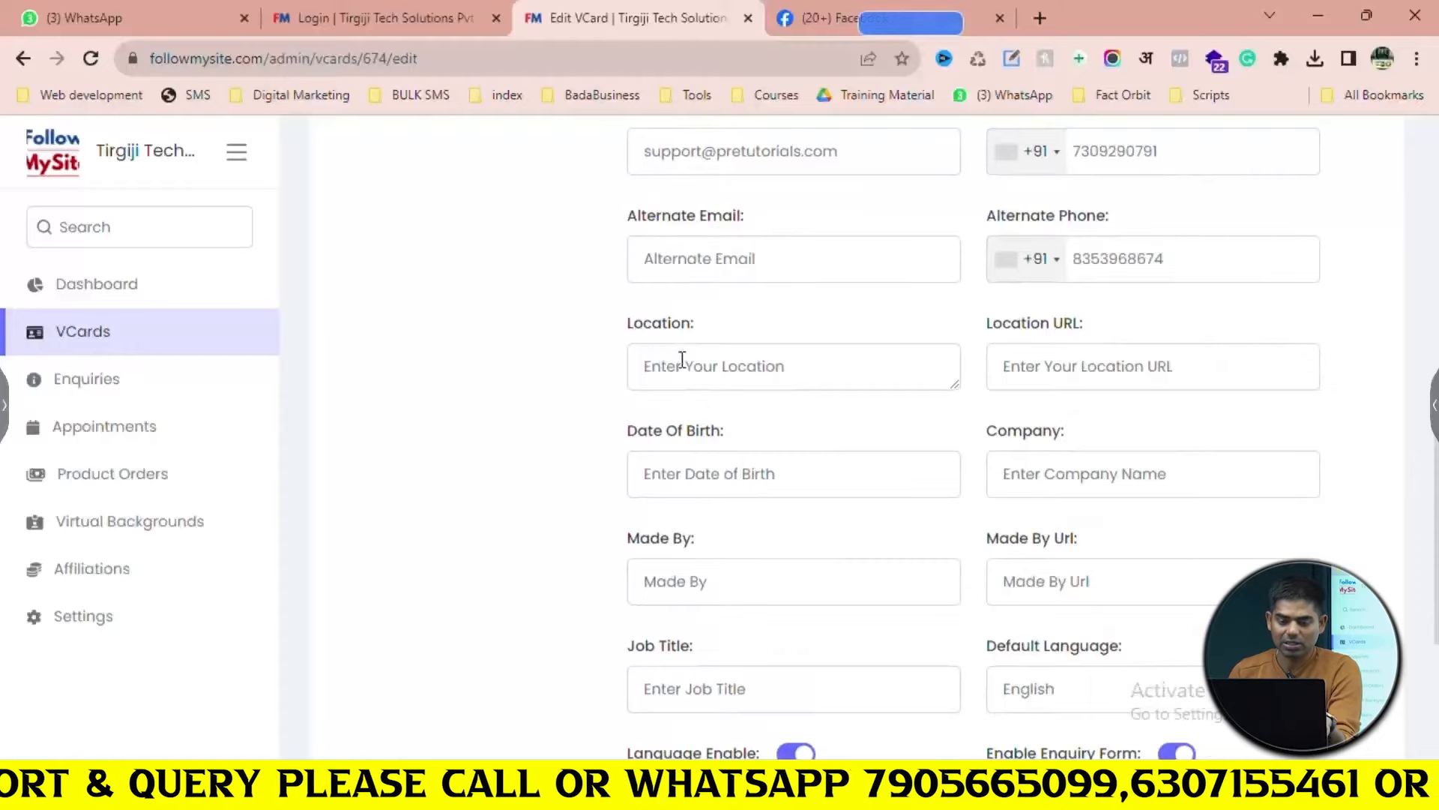
{"action": "left_click", "coordinate": [885, 19]}
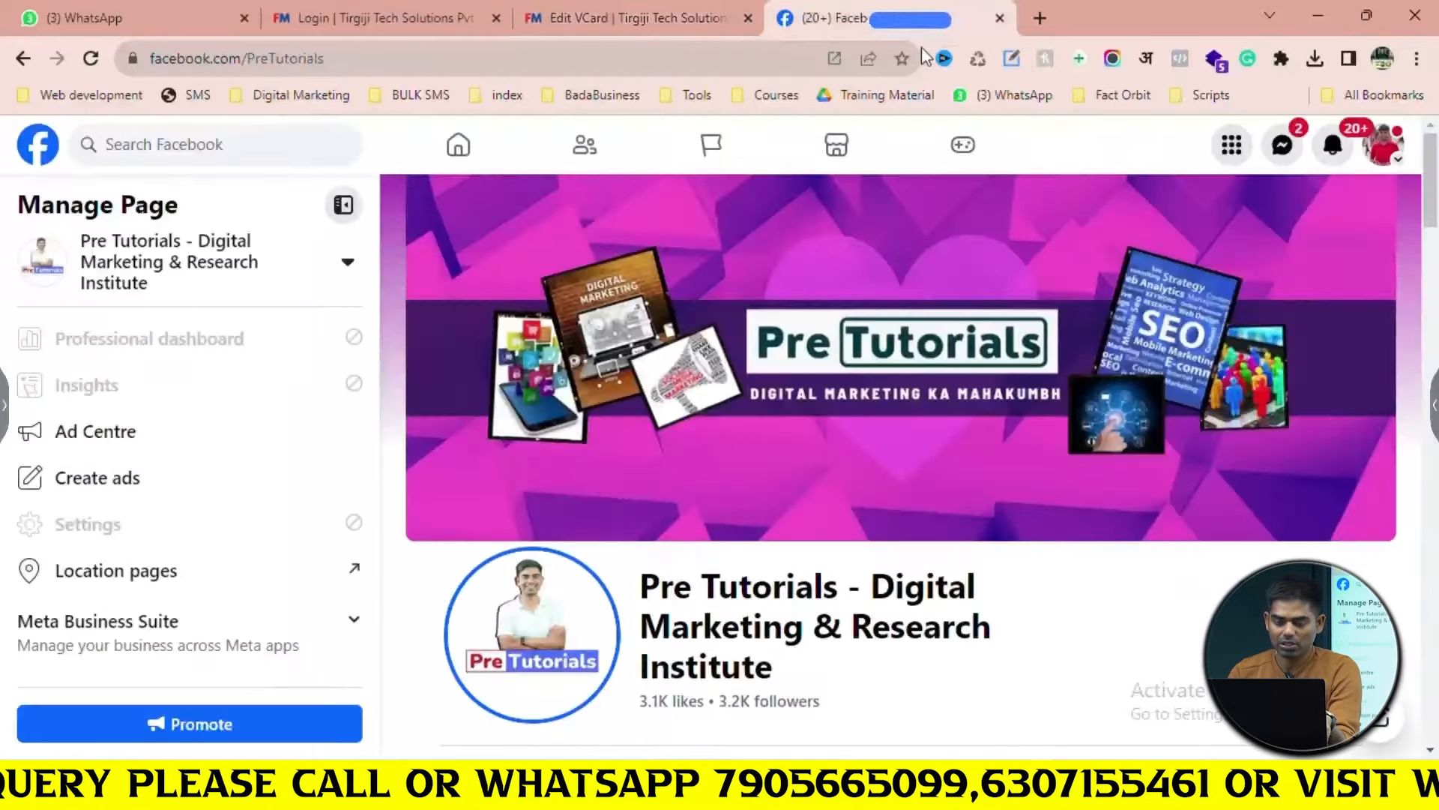
Search Google for 'pretutorials' in a new browser tab
{"action": "left_click", "coordinate": [1048, 18]}
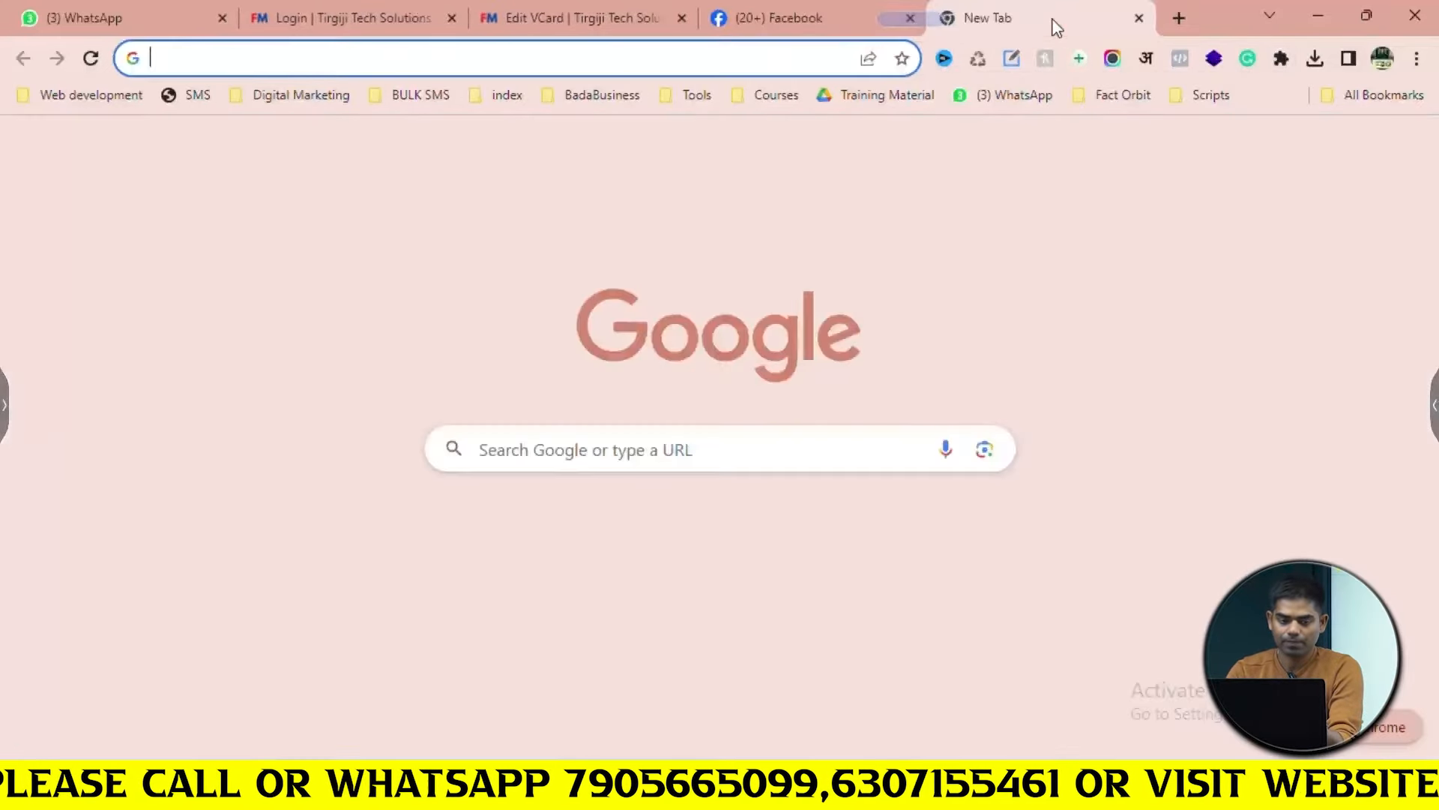
{"action": "type", "text": "pre"}
{"action": "key", "text": "Right"}
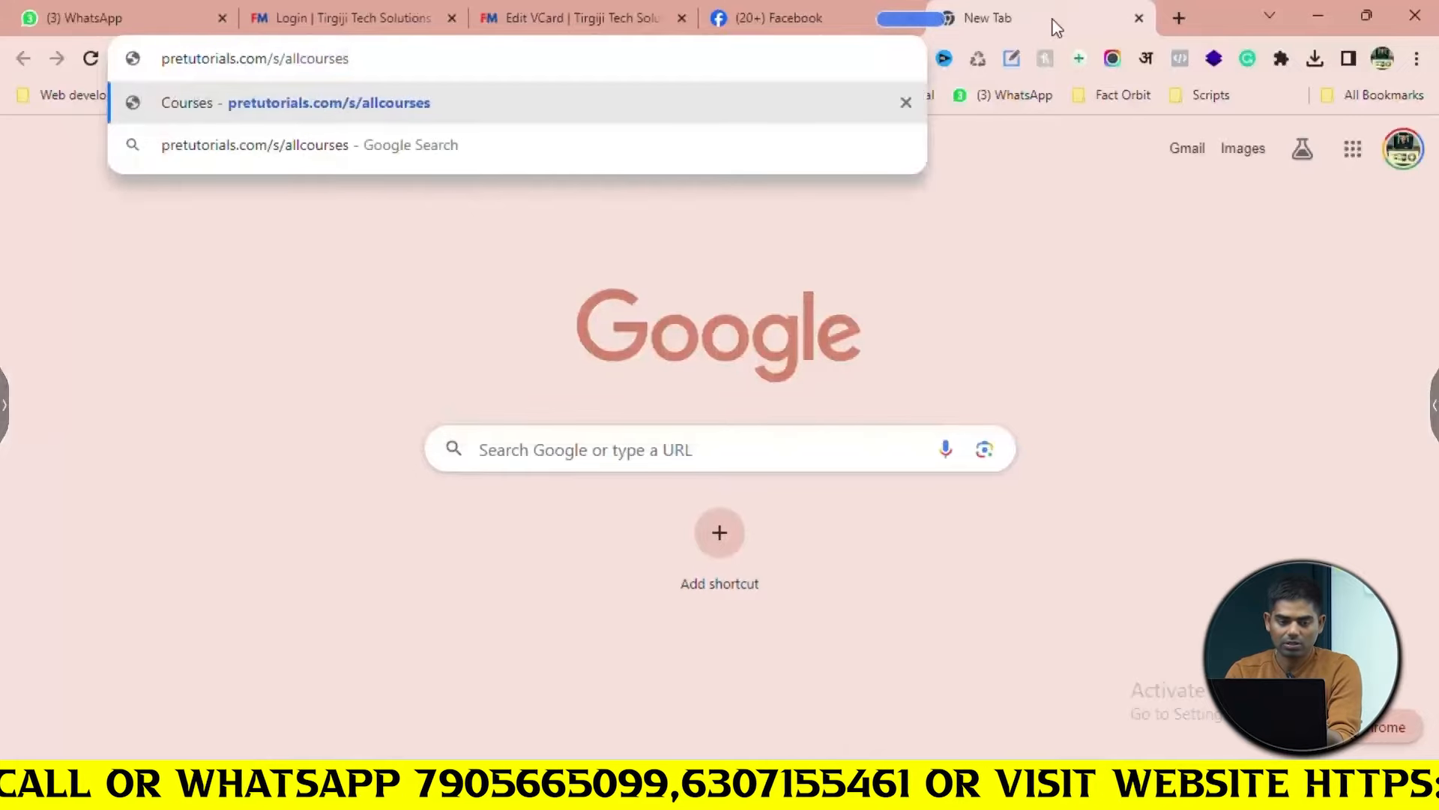
{"action": "key", "text": "BackSpace"}
{"action": "key", "text": "BackSpace"}
{"action": "key", "text": "BackSpace"}
{"action": "key", "text": "BackSpace"}
{"action": "key", "text": "BackSpace"}
{"action": "key", "text": "BackSpace"}
{"action": "key", "text": "BackSpace"}
{"action": "key", "text": "BackSpace"}
{"action": "key", "text": "BackSpace"}
{"action": "key", "text": "BackSpace"}
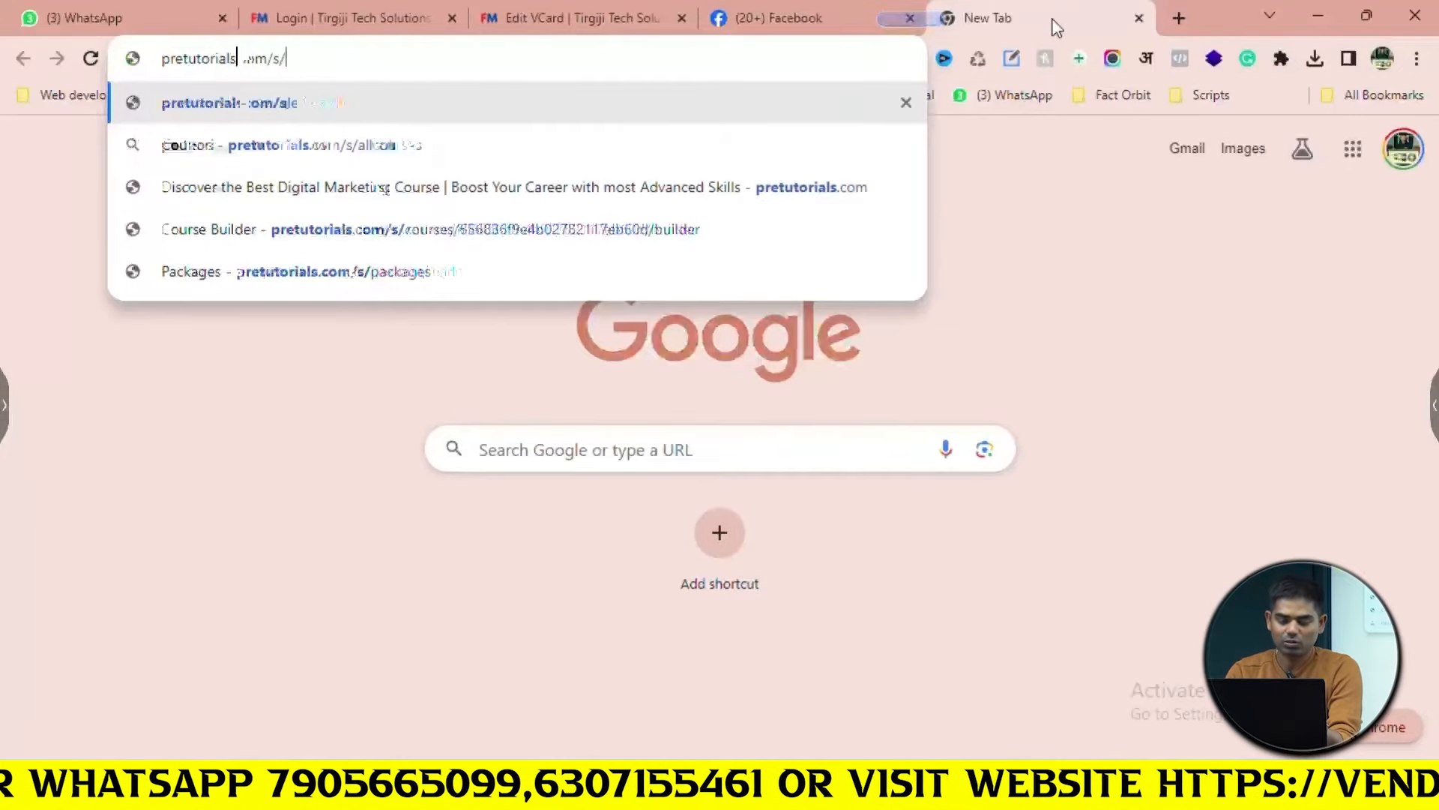
{"action": "key", "text": "BackSpace"}
{"action": "key", "text": "BackSpace"}
{"action": "key", "text": "BackSpace"}
{"action": "key", "text": "BackSpace"}
{"action": "key", "text": "BackSpace"}
{"action": "key", "text": "BackSpace"}
{"action": "key", "text": "BackSpace"}
{"action": "key", "text": "Return"}
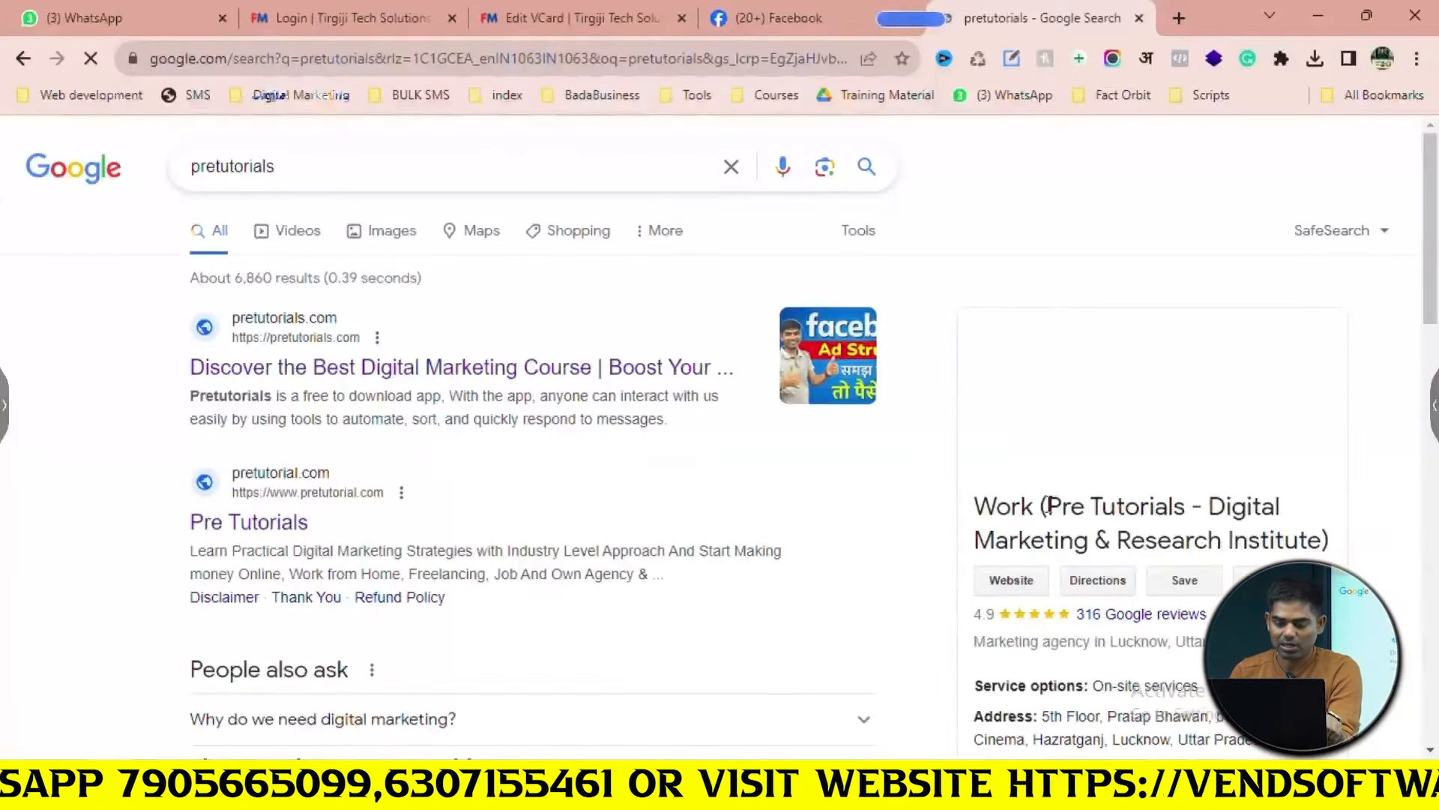
{"action": "scroll", "coordinate": [1050, 498], "scroll_direction": "down", "scroll_amount": 3}
Copy the institute's business address from the results into the VCard's Location field
{"action": "left_click_drag", "start_coordinate": [1043, 505], "coordinate": [1335, 531]}
{"action": "left_click", "coordinate": [835, 17]}
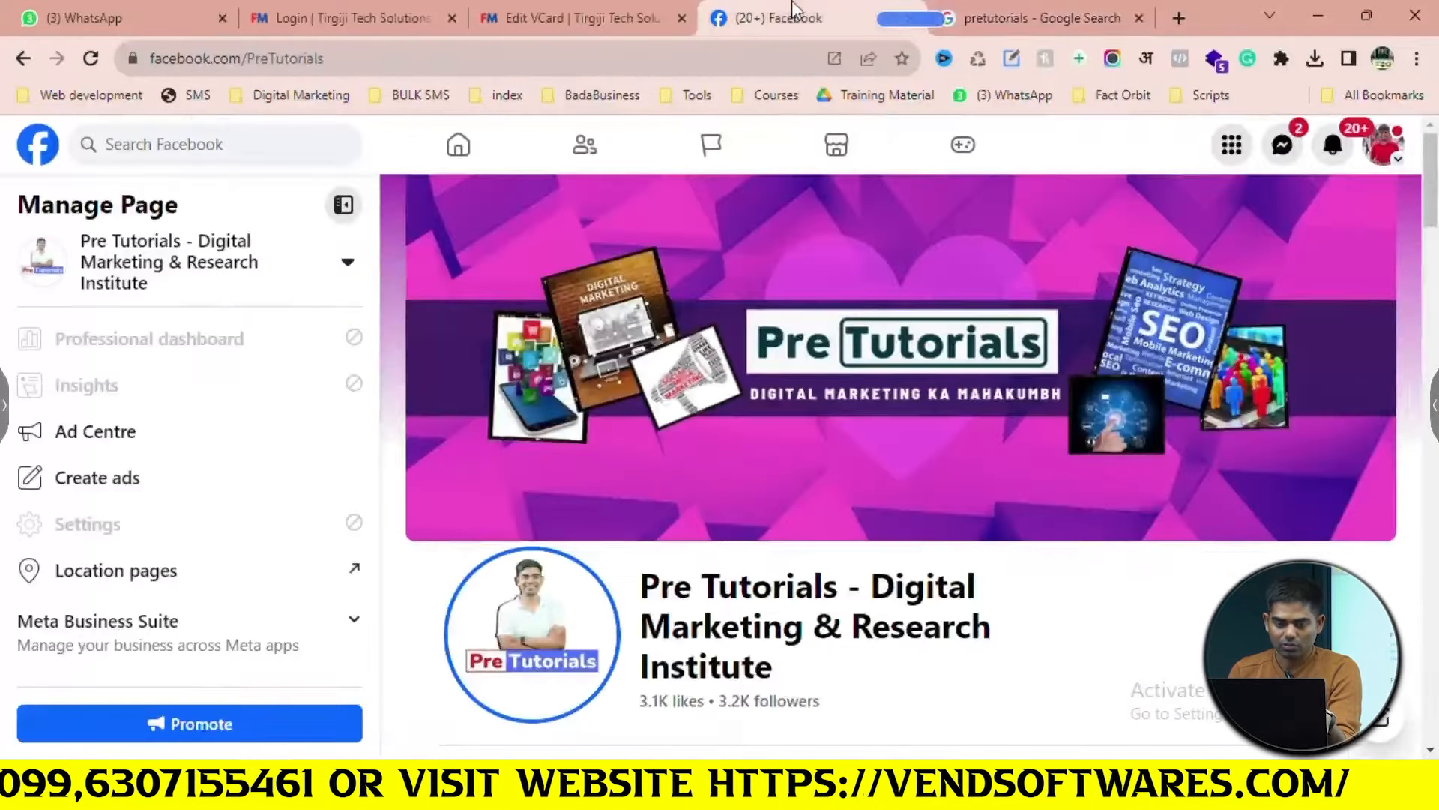
{"action": "left_click", "coordinate": [615, 13]}
{"action": "type", "text": "Cinema, Hazratganj, Lucknow, Uttar Pradesh 226001"}
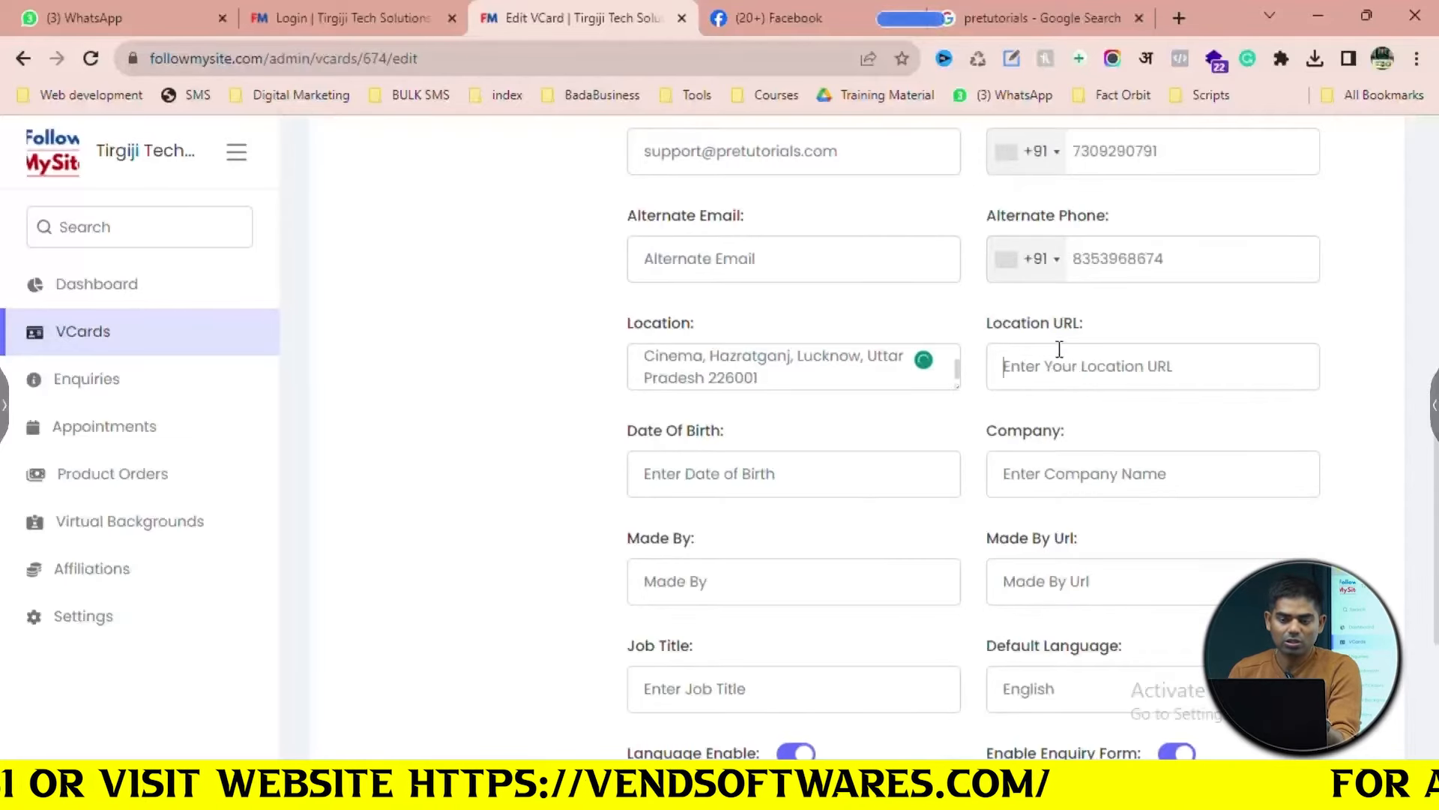
{"action": "left_click", "coordinate": [1035, 17]}
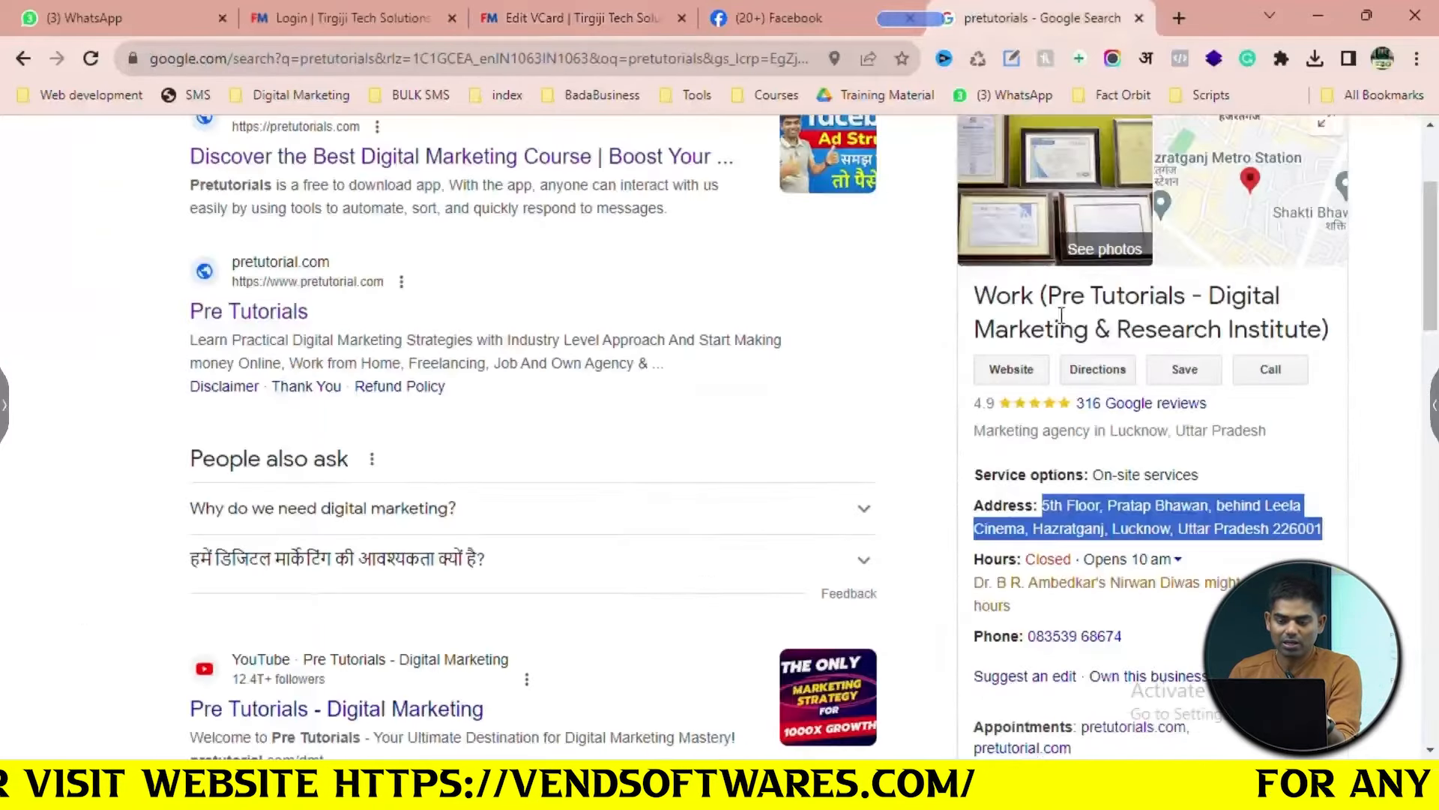
Paste the Google Maps share link for Pre Tutorials into the VCard's Location URL field
{"action": "left_click", "coordinate": [1250, 184]}
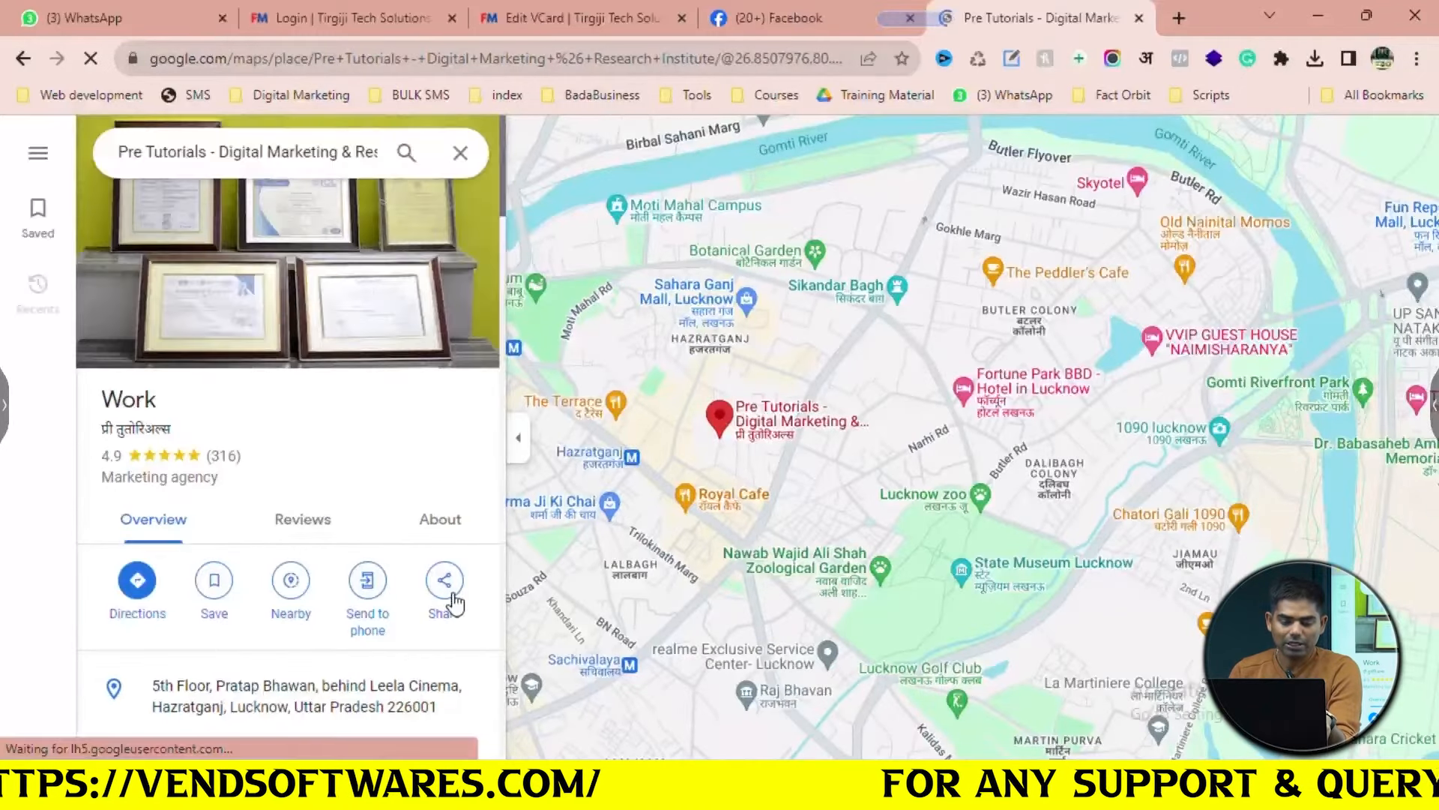
{"action": "left_click", "coordinate": [446, 592]}
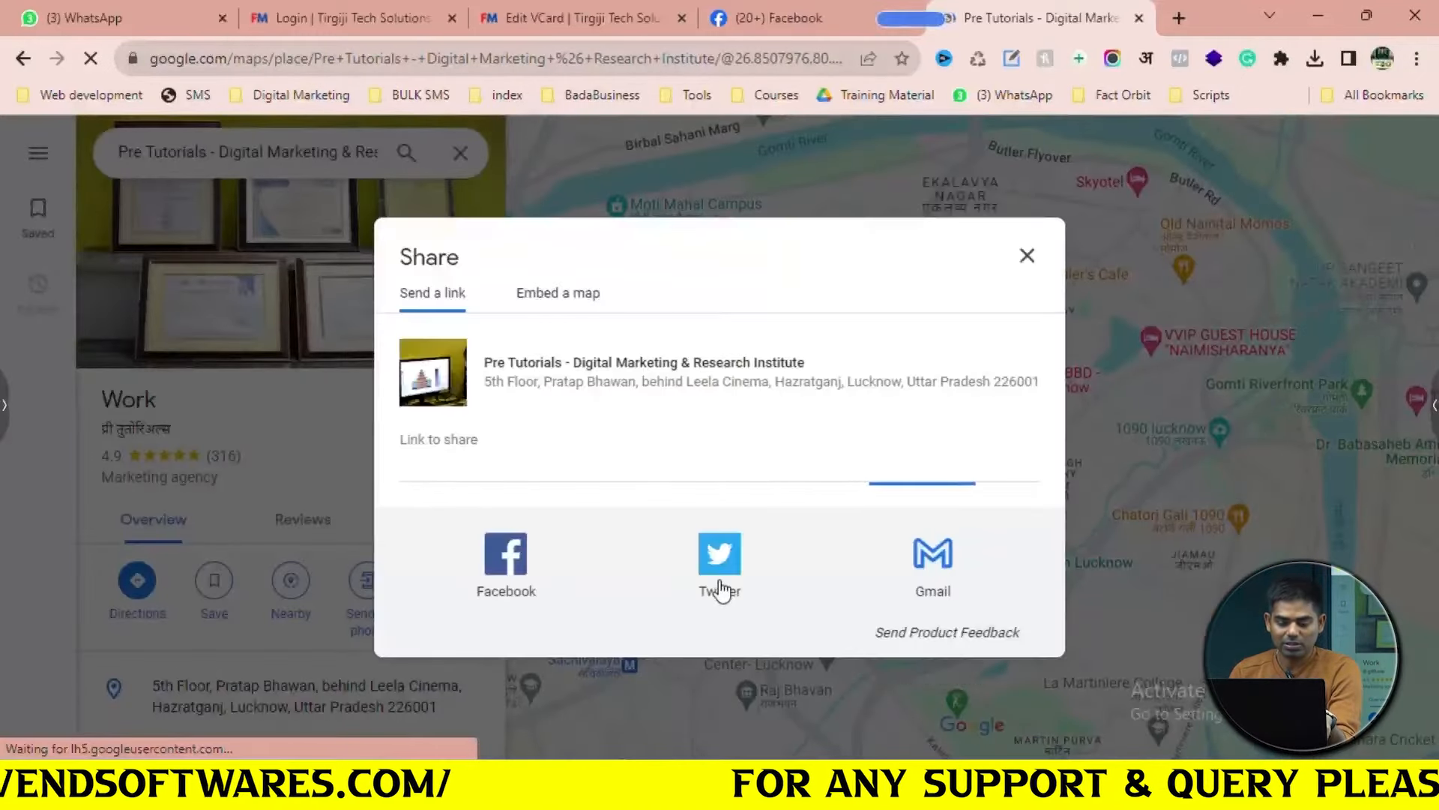
{"action": "left_click", "coordinate": [1005, 472]}
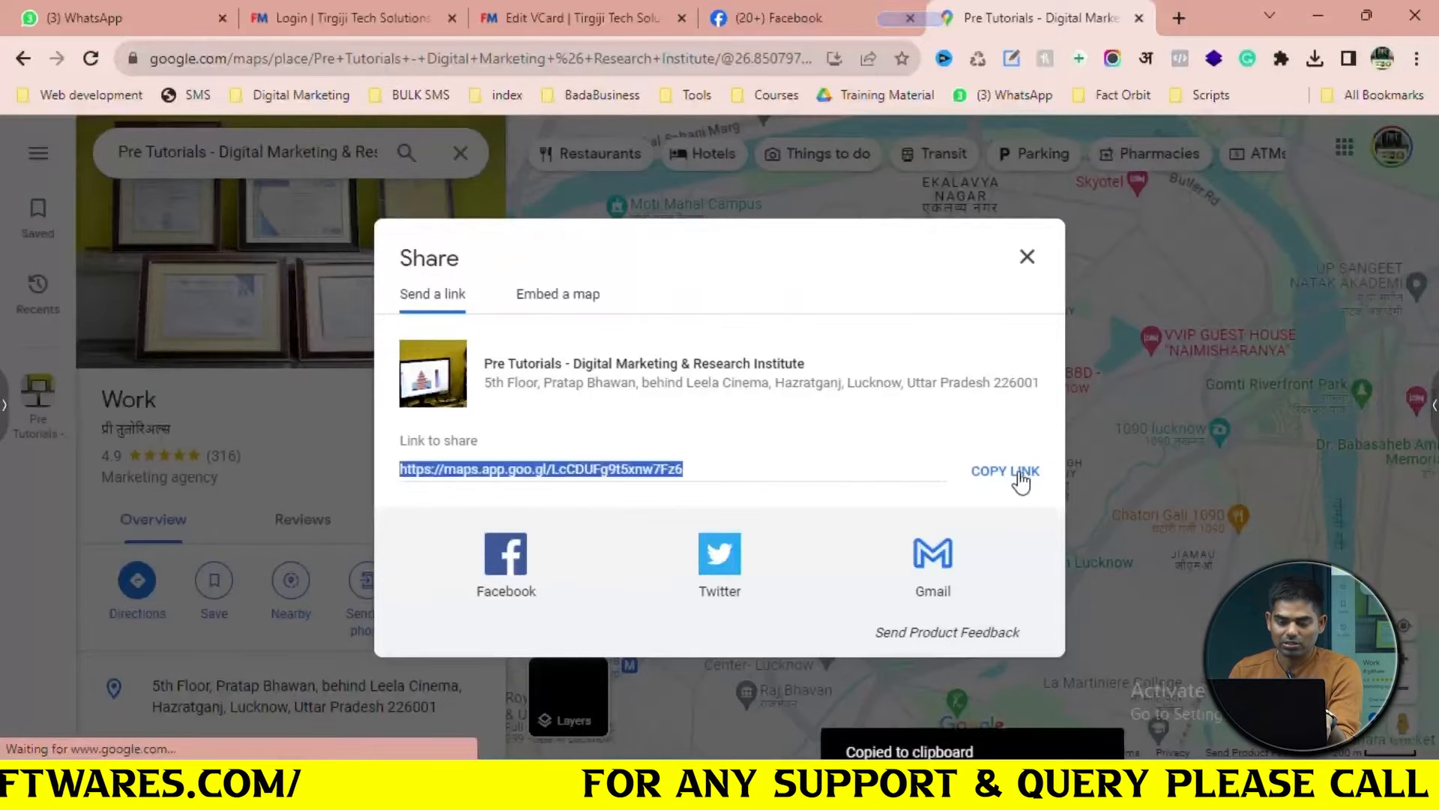
{"action": "left_click", "coordinate": [793, 2]}
{"action": "left_click", "coordinate": [508, 1]}
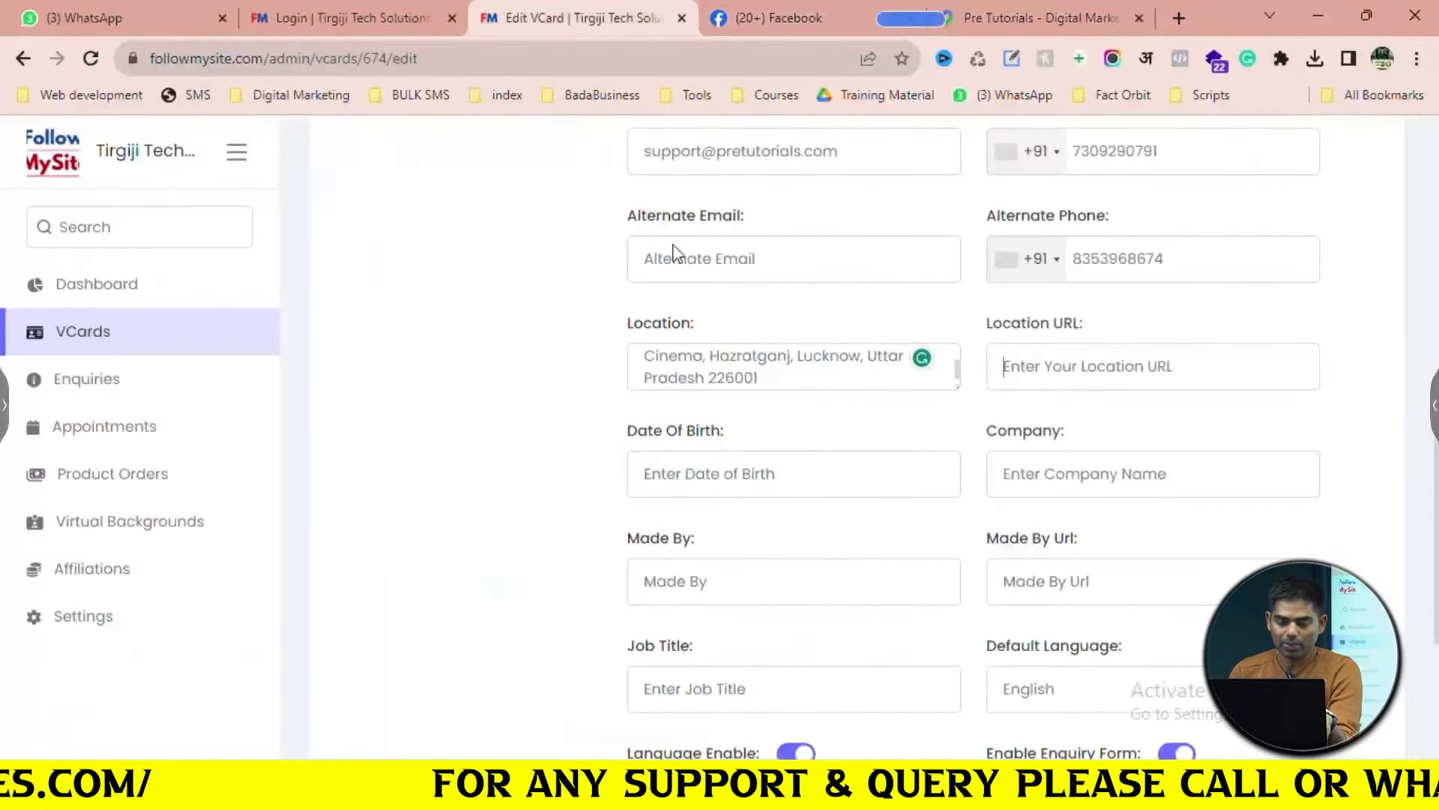
{"action": "key", "text": "ctrl+v"}
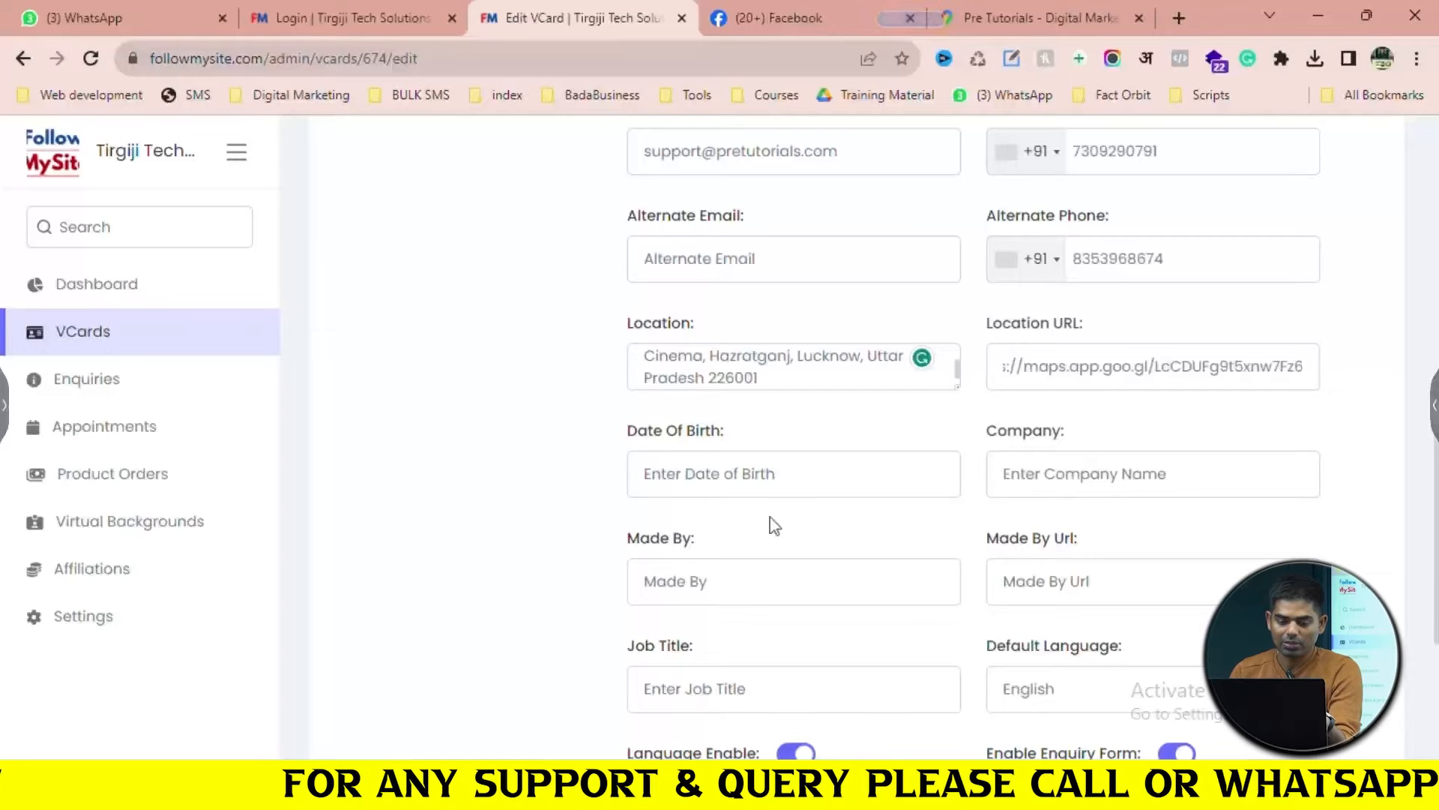
Enter 'Pre Tutorials- Digital Marketing & Research Institute' as the VCard's Company
{"action": "left_click", "coordinate": [761, 480]}
{"action": "scroll", "coordinate": [761, 480], "scroll_direction": "down", "scroll_amount": 1}
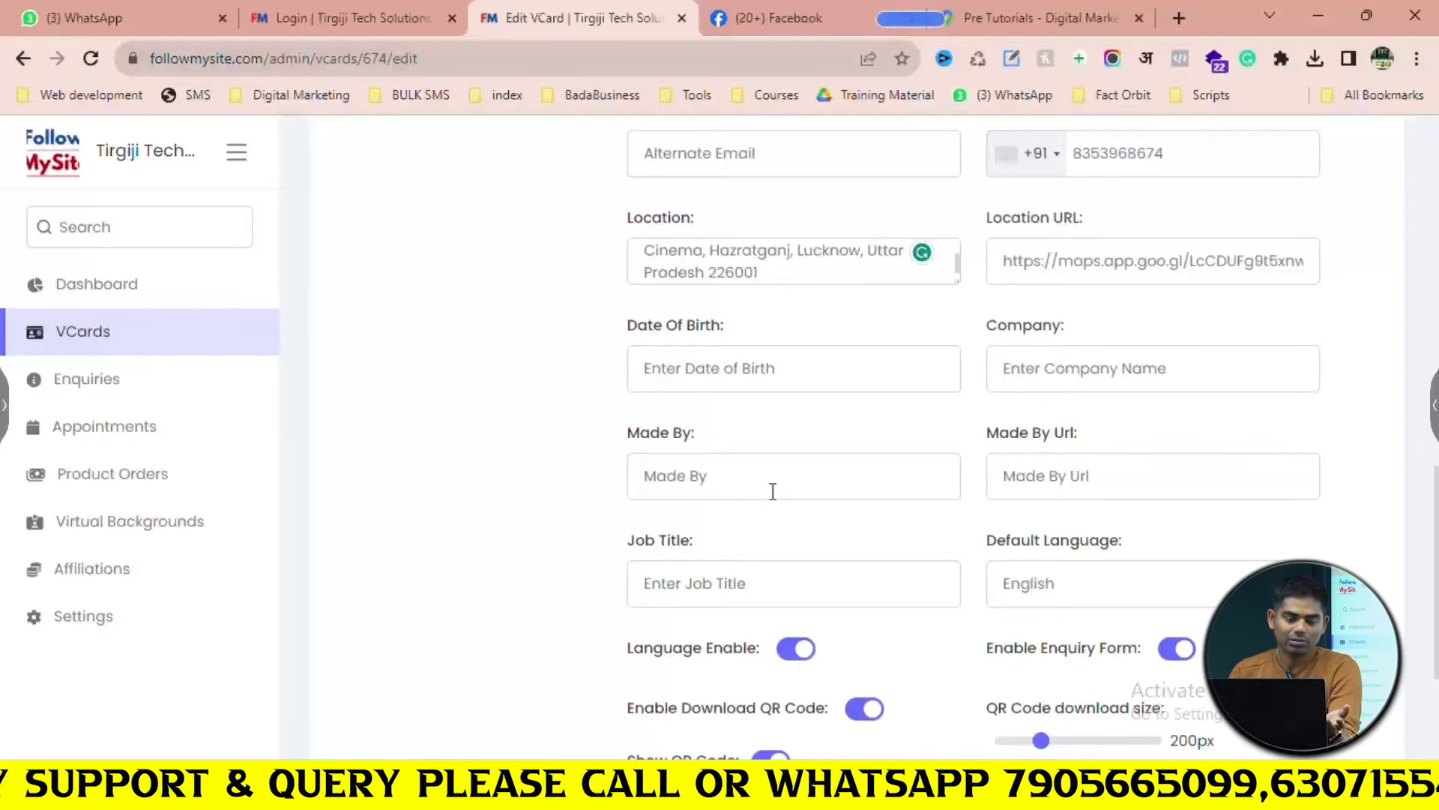
{"action": "left_click", "coordinate": [1080, 373]}
{"action": "type", "text": "Pre TU"}
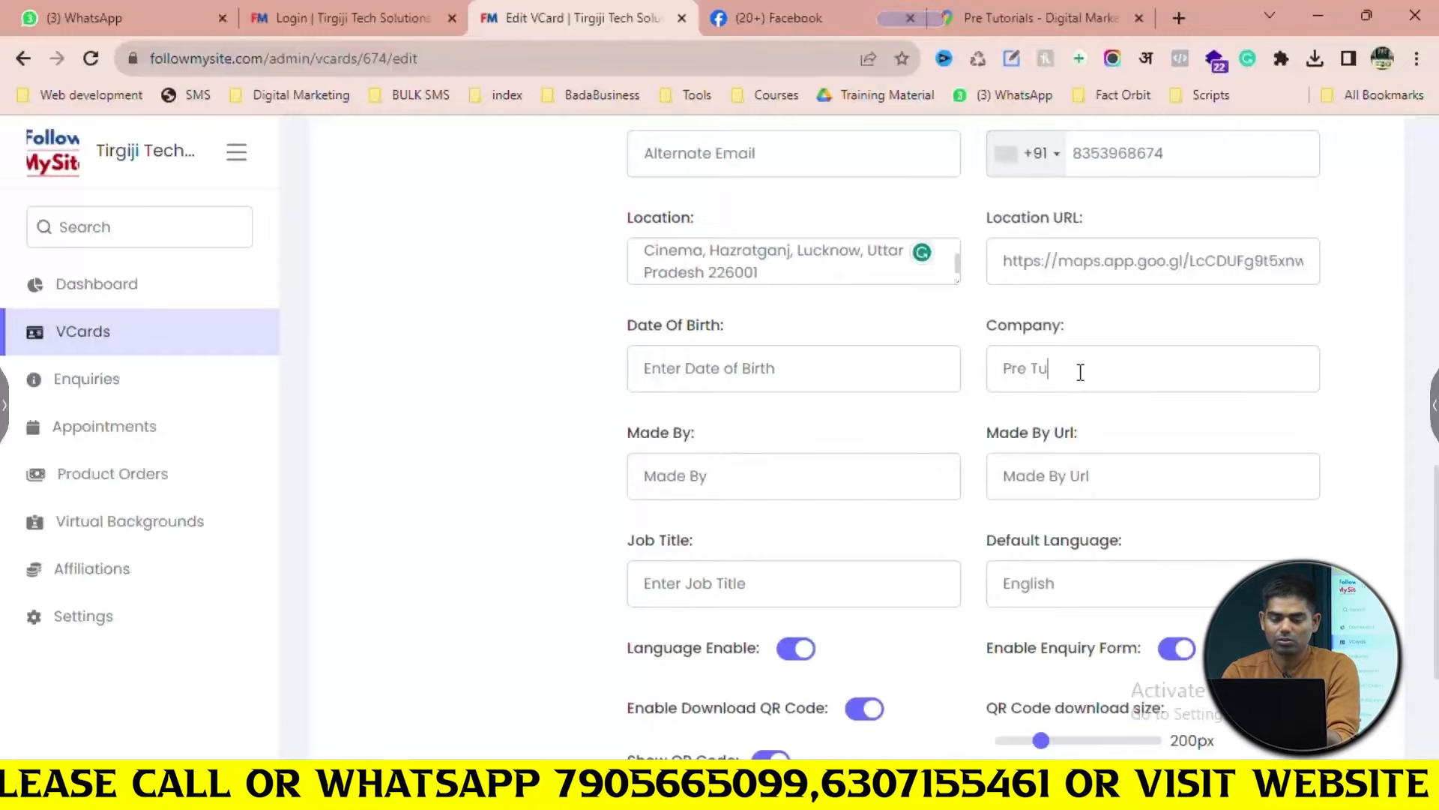
{"action": "type", "text": "torials- D"}
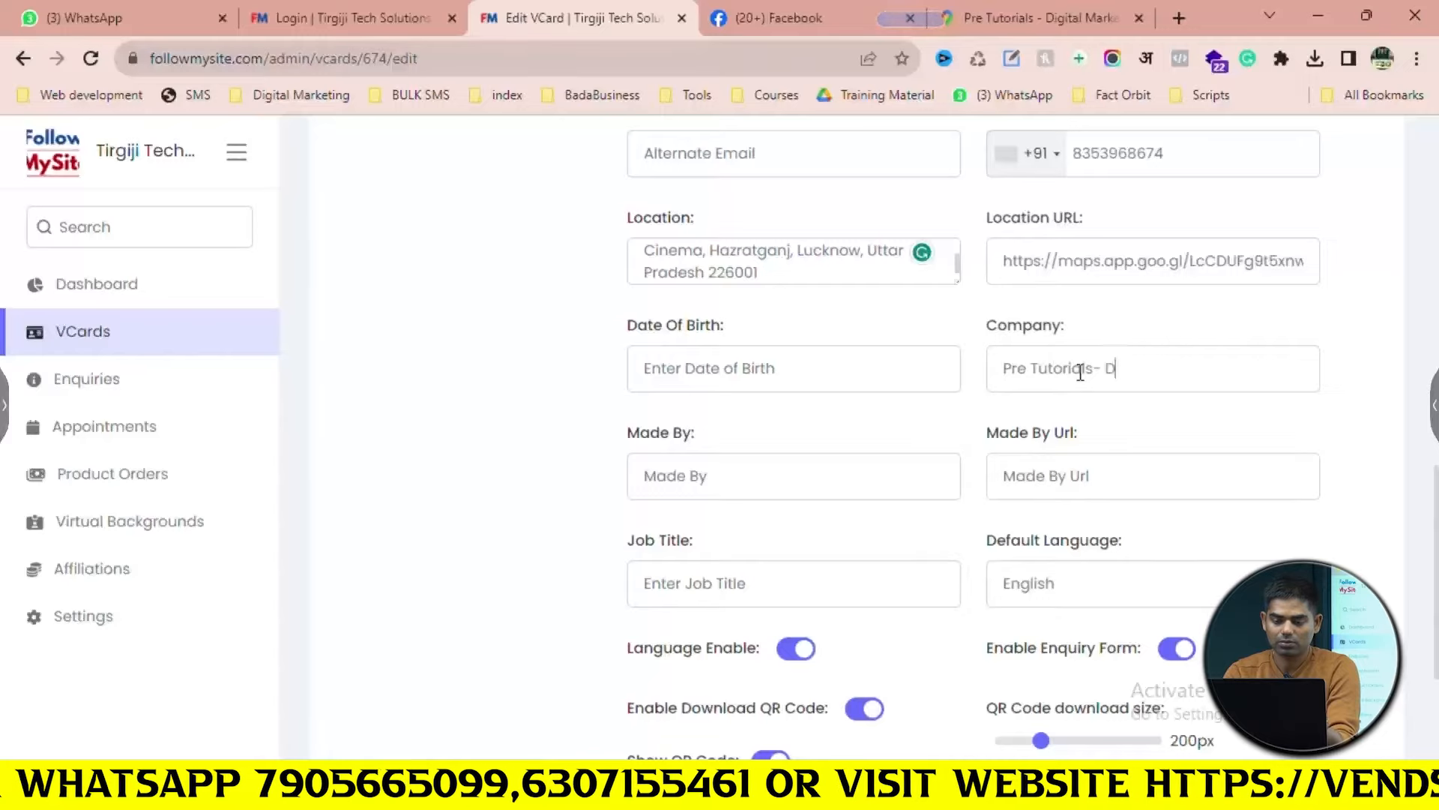
{"action": "type", "text": "igital Mar"}
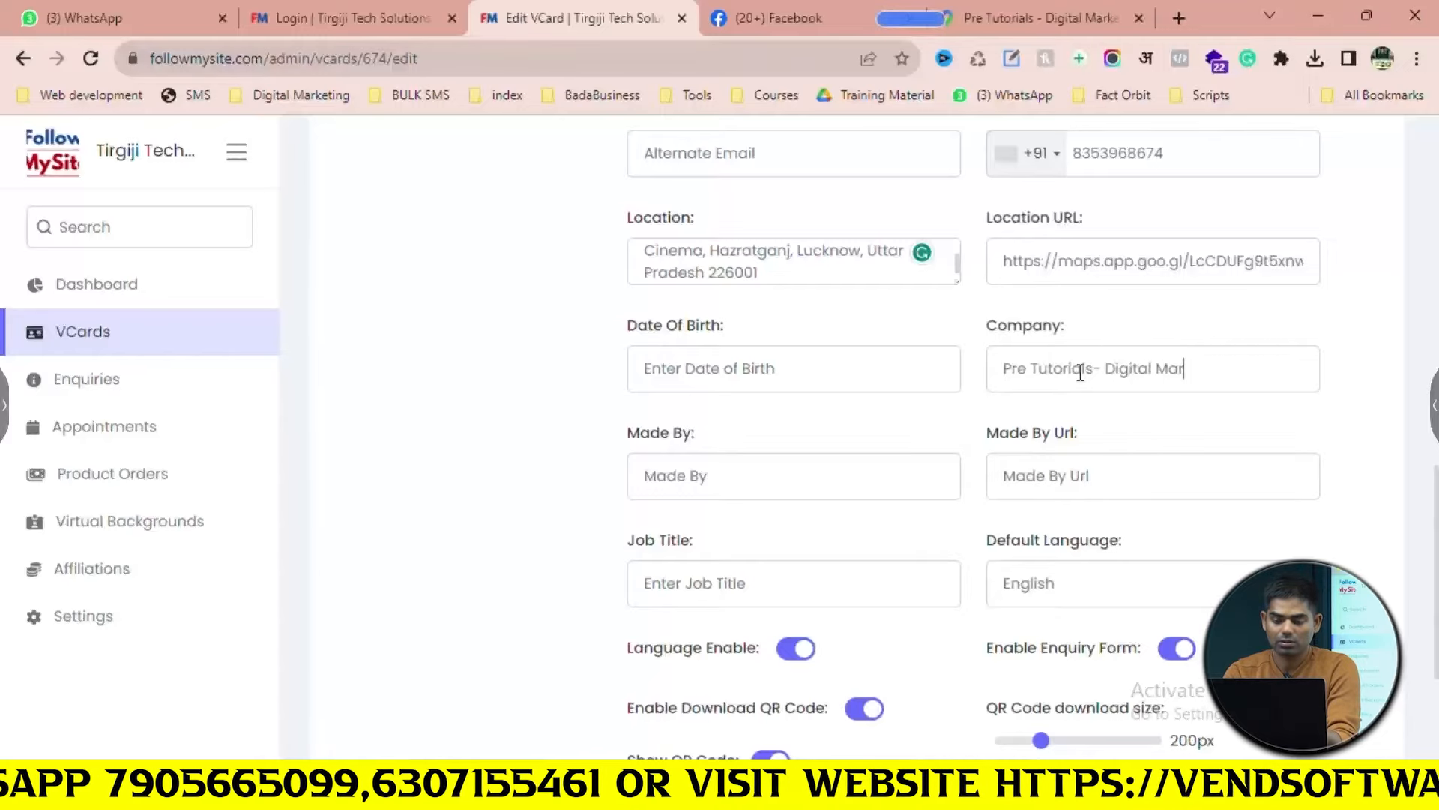
{"action": "type", "text": "keting & "}
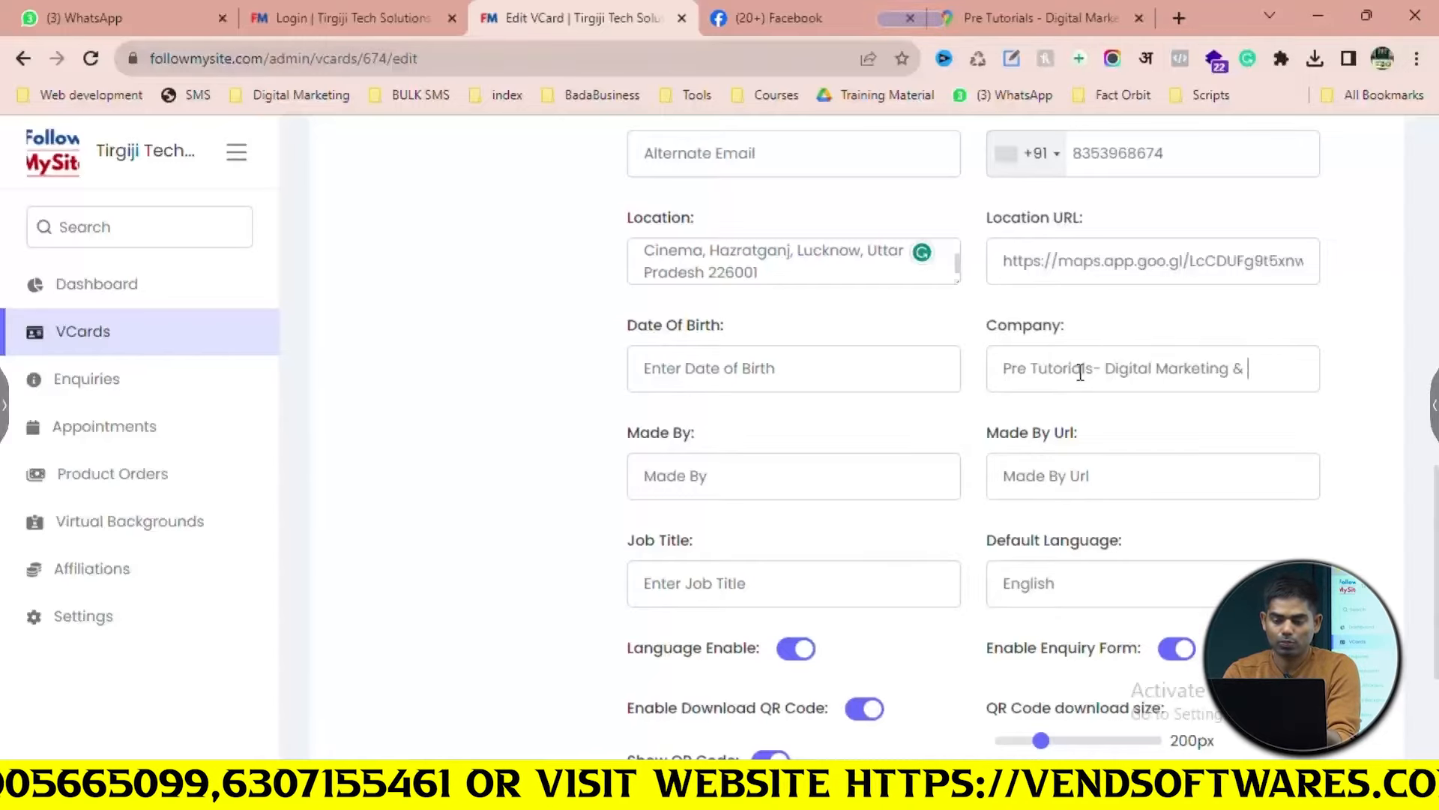
{"action": "type", "text": "Researc"}
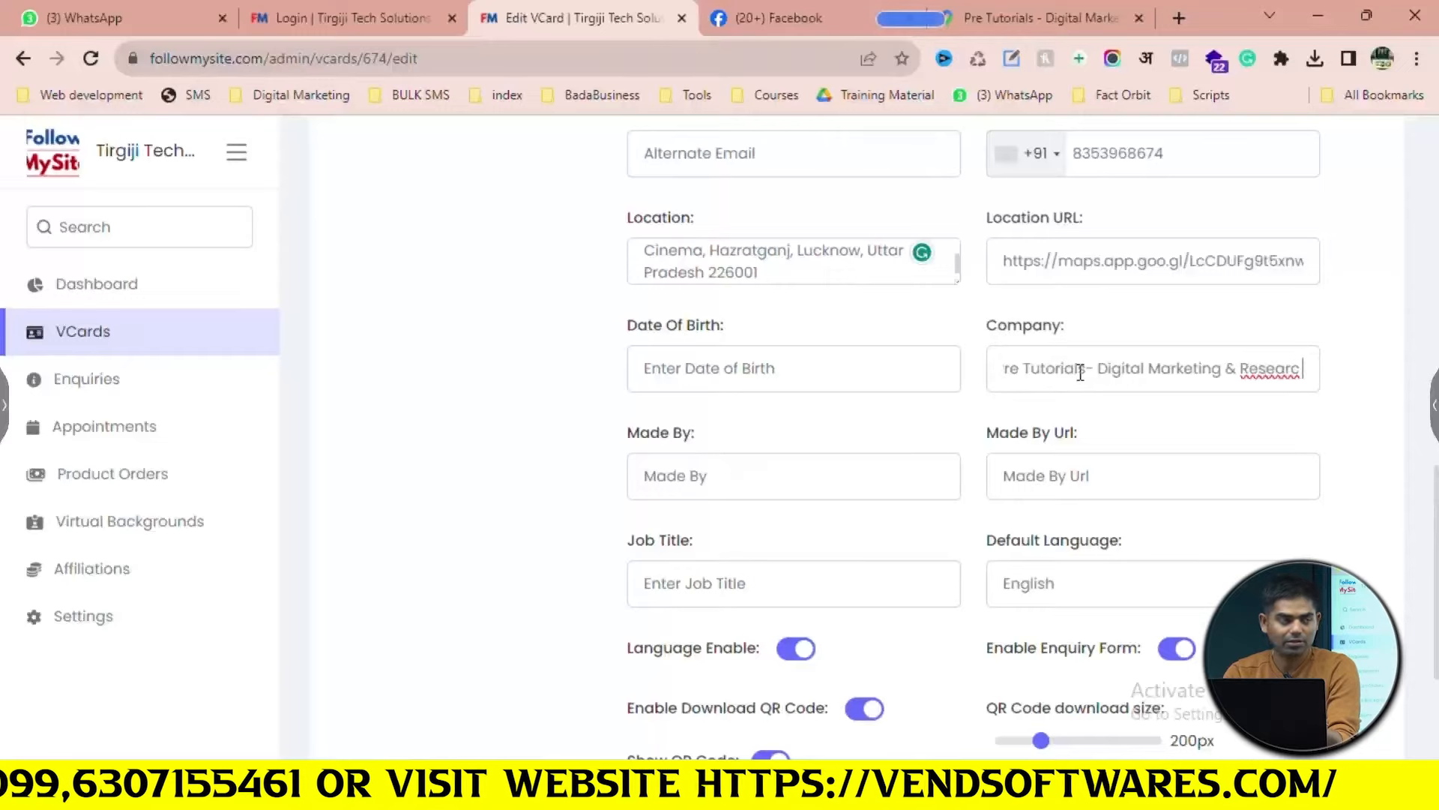
{"action": "type", "text": "h"}
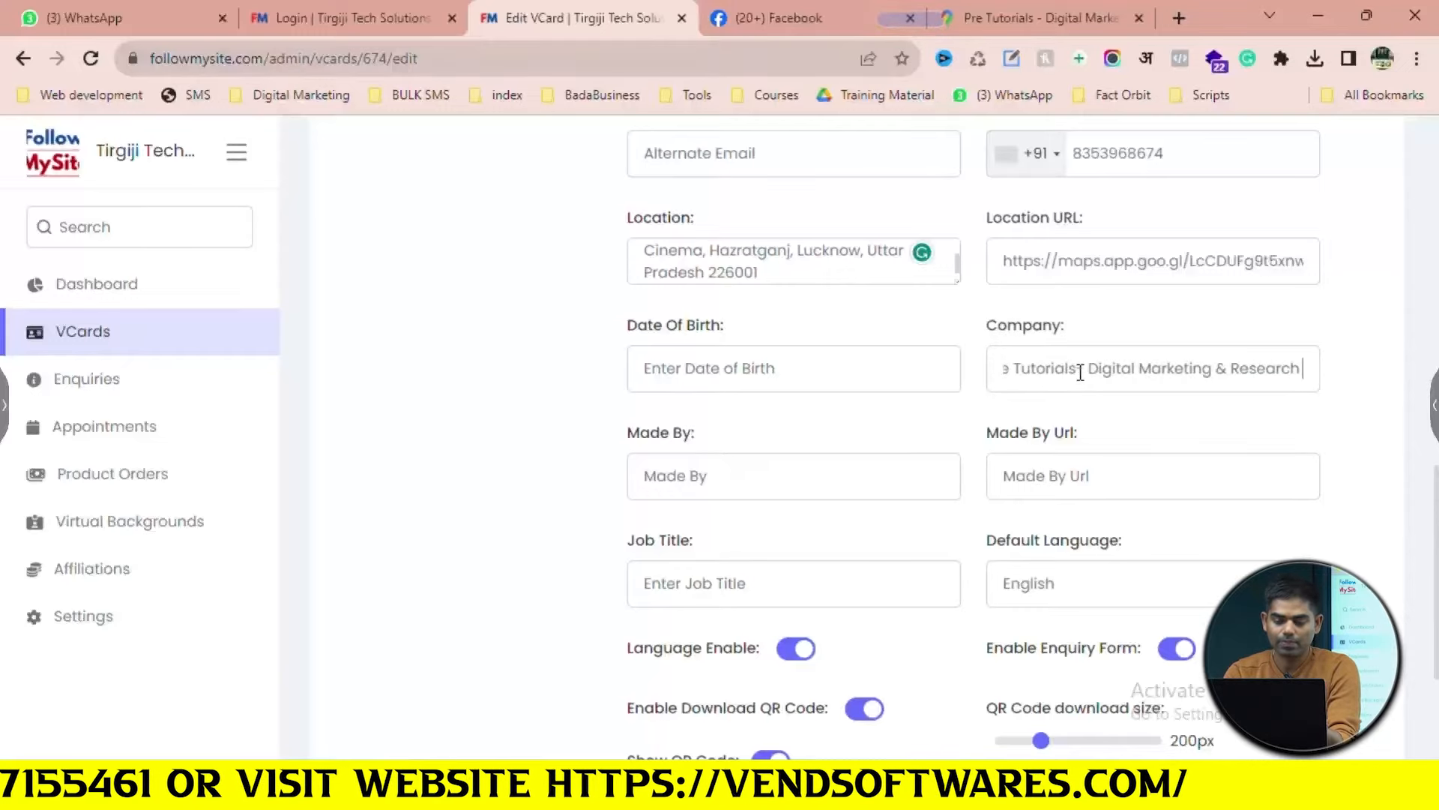
{"action": "type", "text": " Institute"}
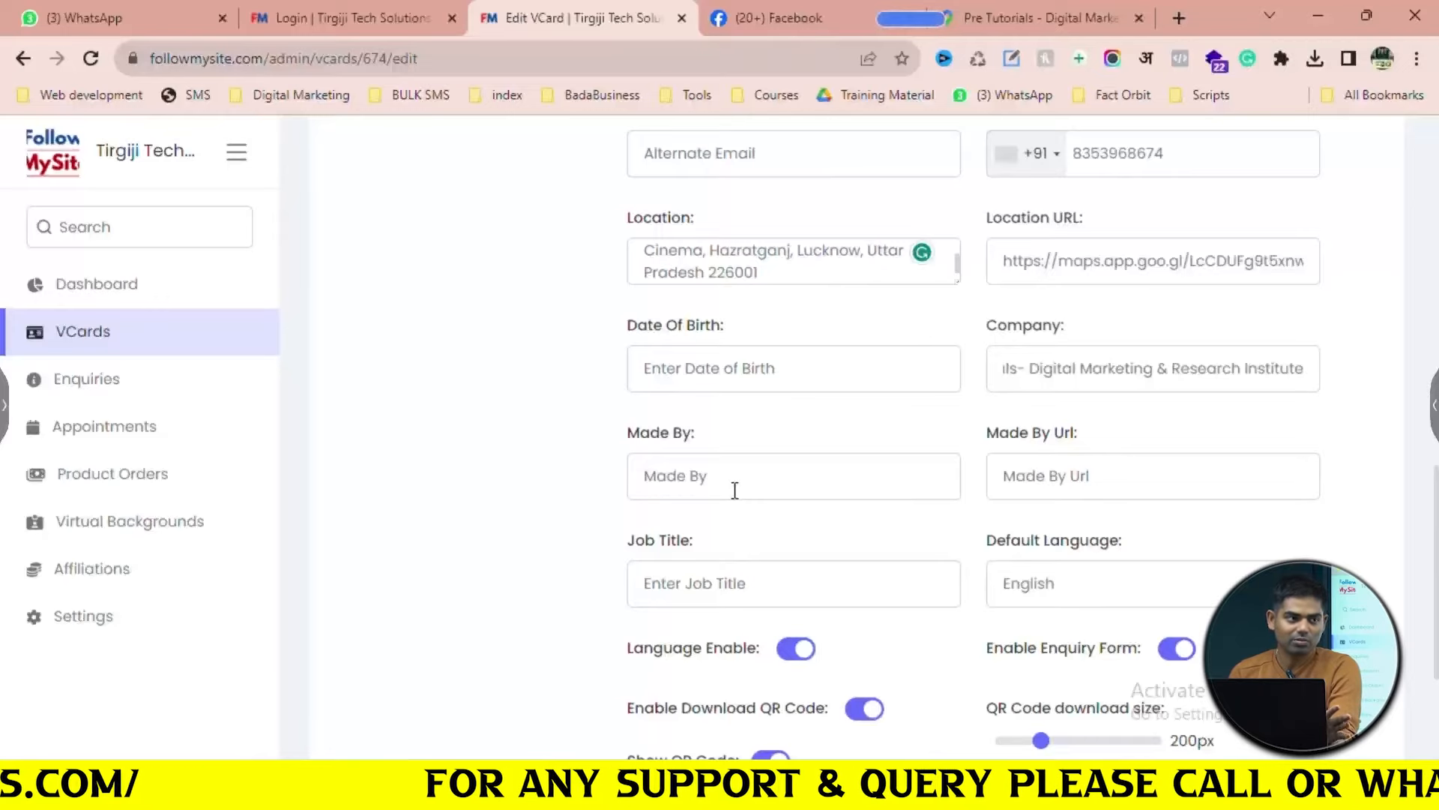
Start filling the Made By field with the creator's name
{"action": "scroll", "coordinate": [735, 491], "scroll_direction": "down", "scroll_amount": 1}
{"action": "left_click", "coordinate": [787, 372]}
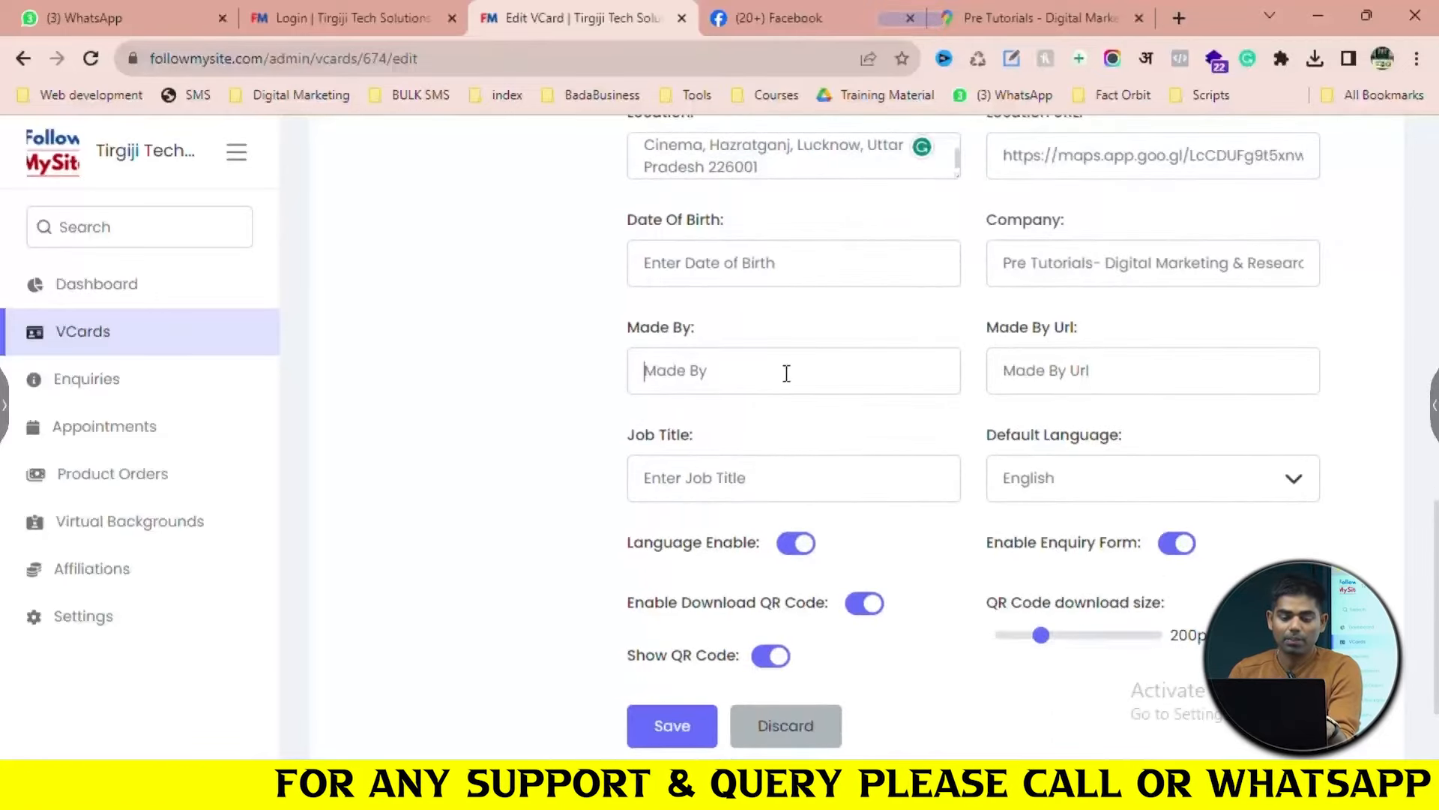
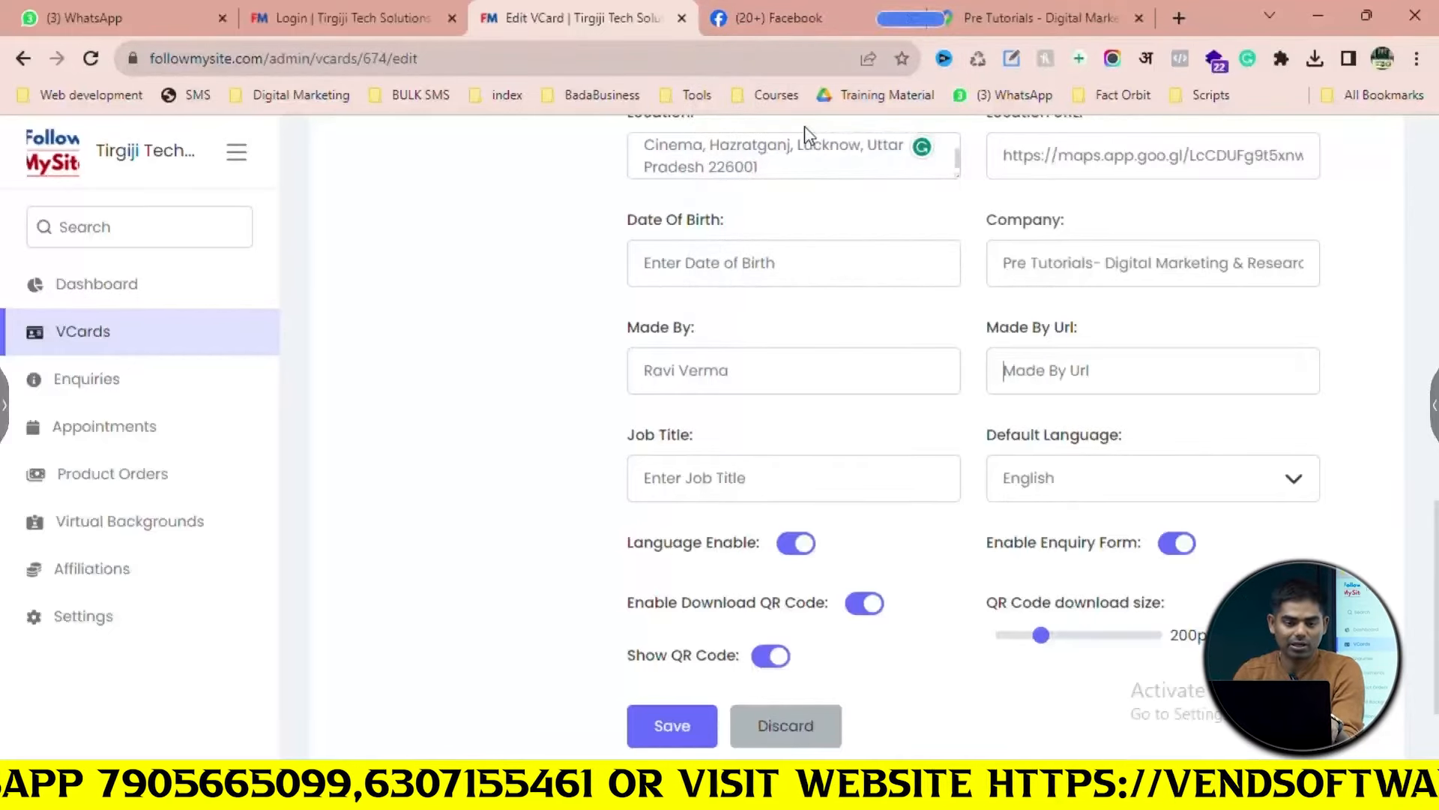
{"action": "left_click", "coordinate": [779, 17]}
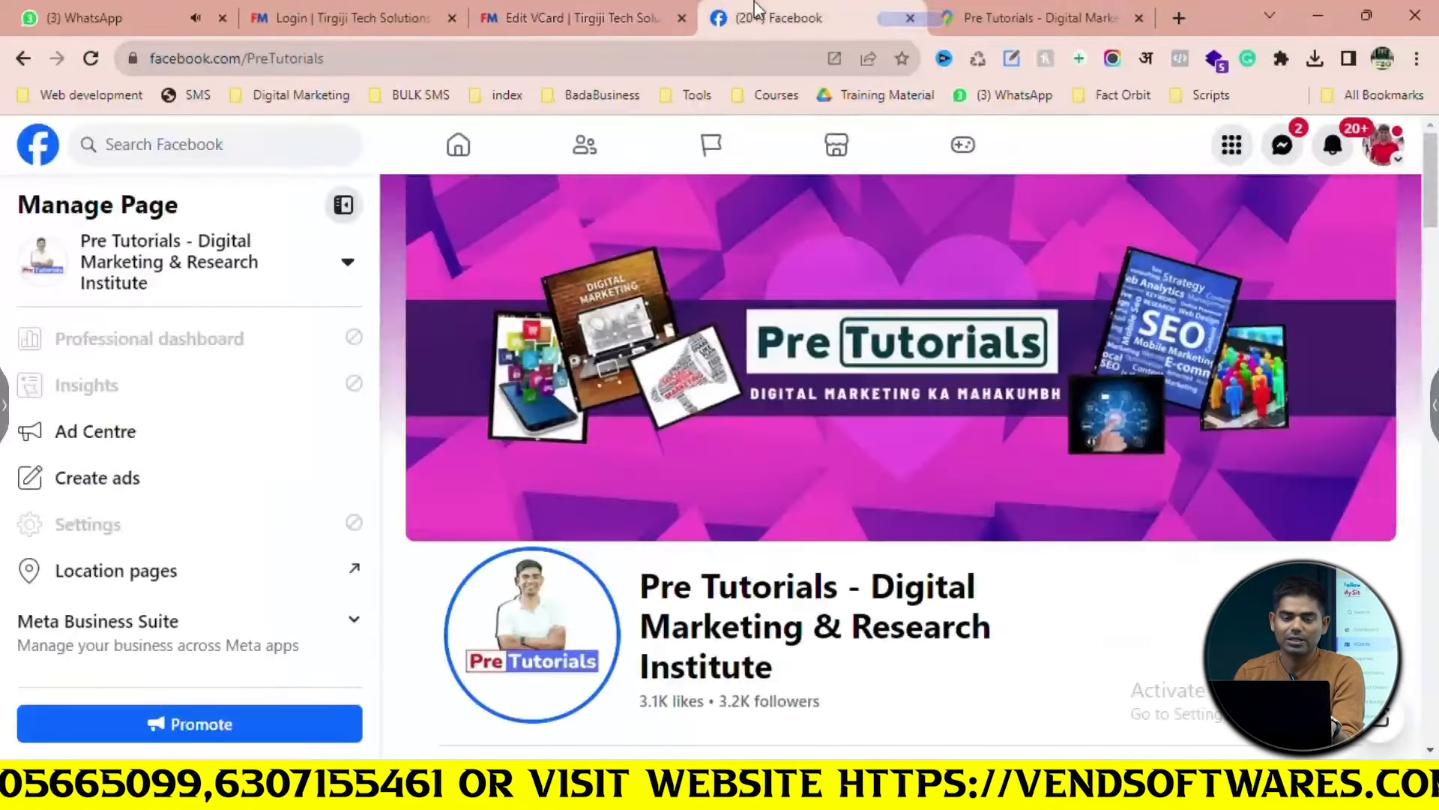
{"action": "left_click", "coordinate": [520, 59]}
{"action": "key", "text": "ctrl+c"}
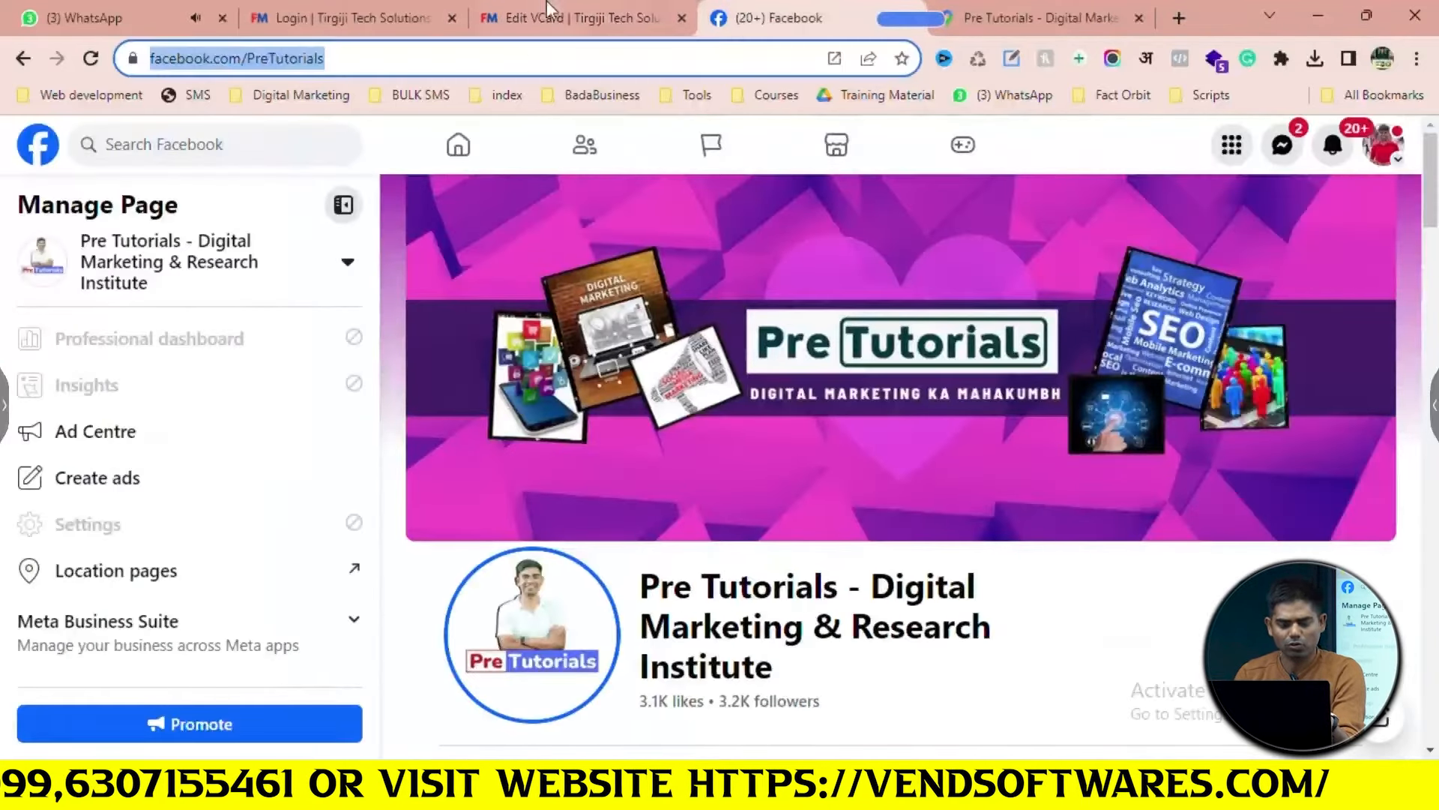
{"action": "left_click", "coordinate": [589, 31]}
{"action": "left_click", "coordinate": [1105, 384]}
{"action": "key", "text": "ctrl+v"}
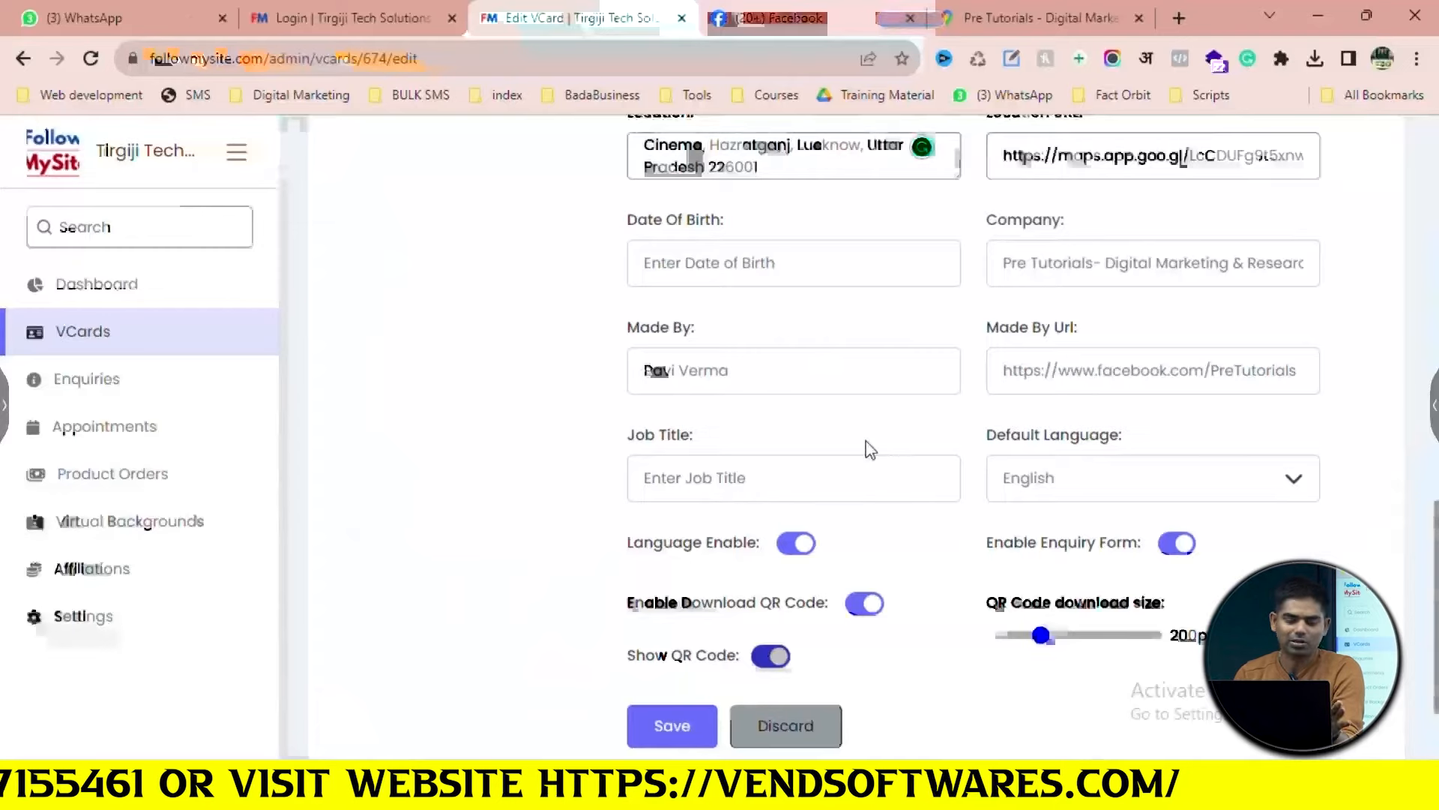
Type Digital Marketer into the Job Title field, fixing a mistyped first letter
{"action": "scroll", "coordinate": [810, 493], "scroll_direction": "down", "scroll_amount": 2}
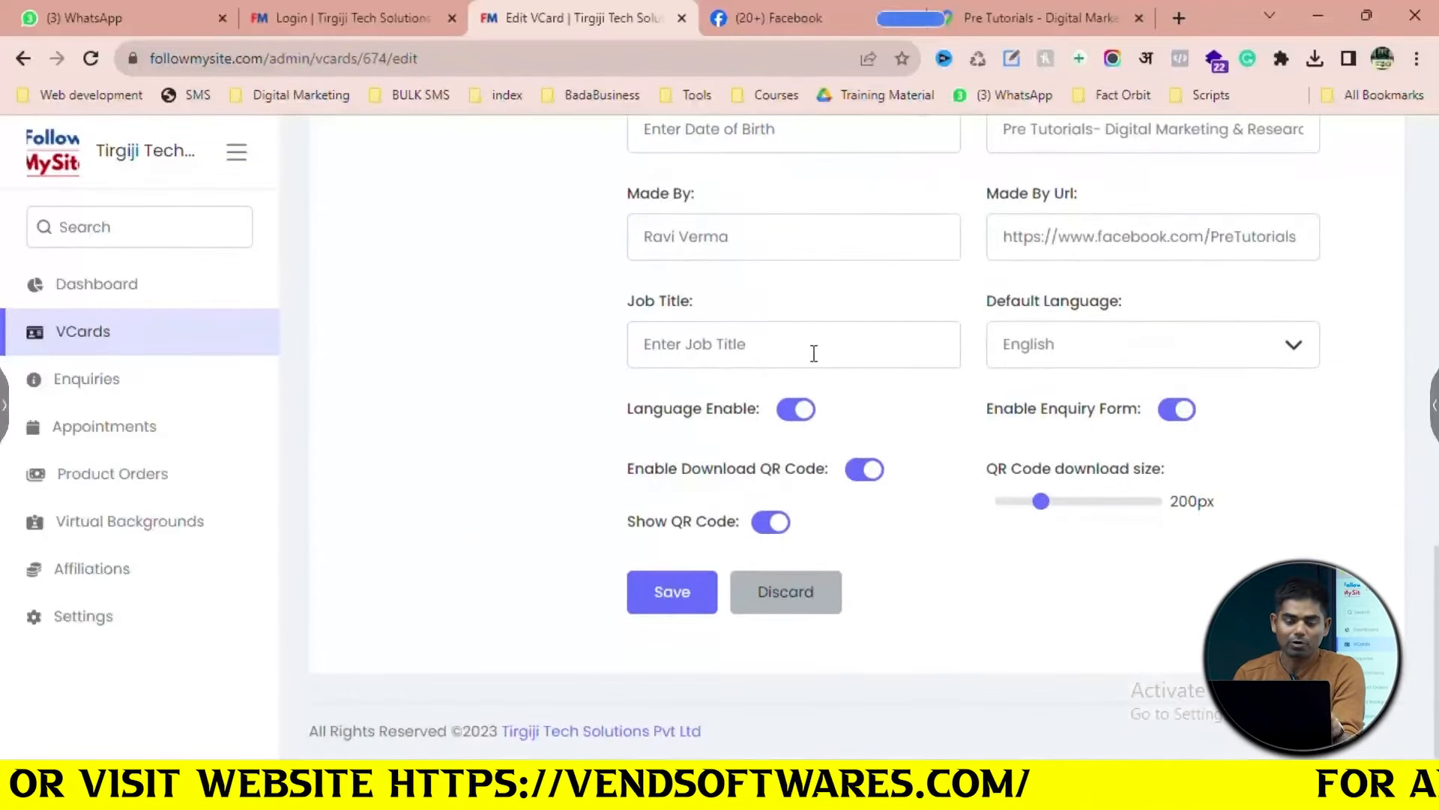
{"action": "type", "text": "Ma"}
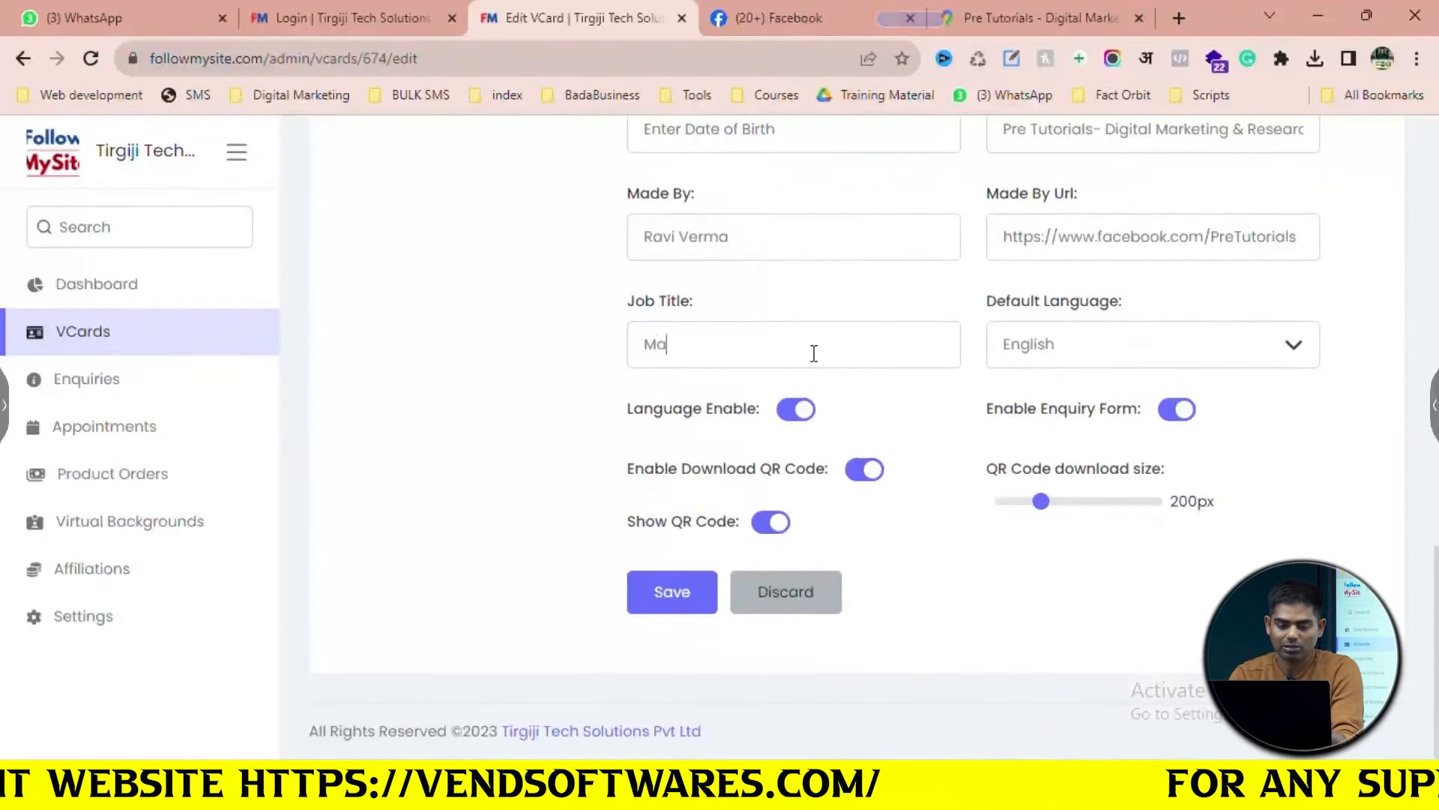
{"action": "key", "text": "BackSpace"}
{"action": "type", "text": "Digital Marketer"}
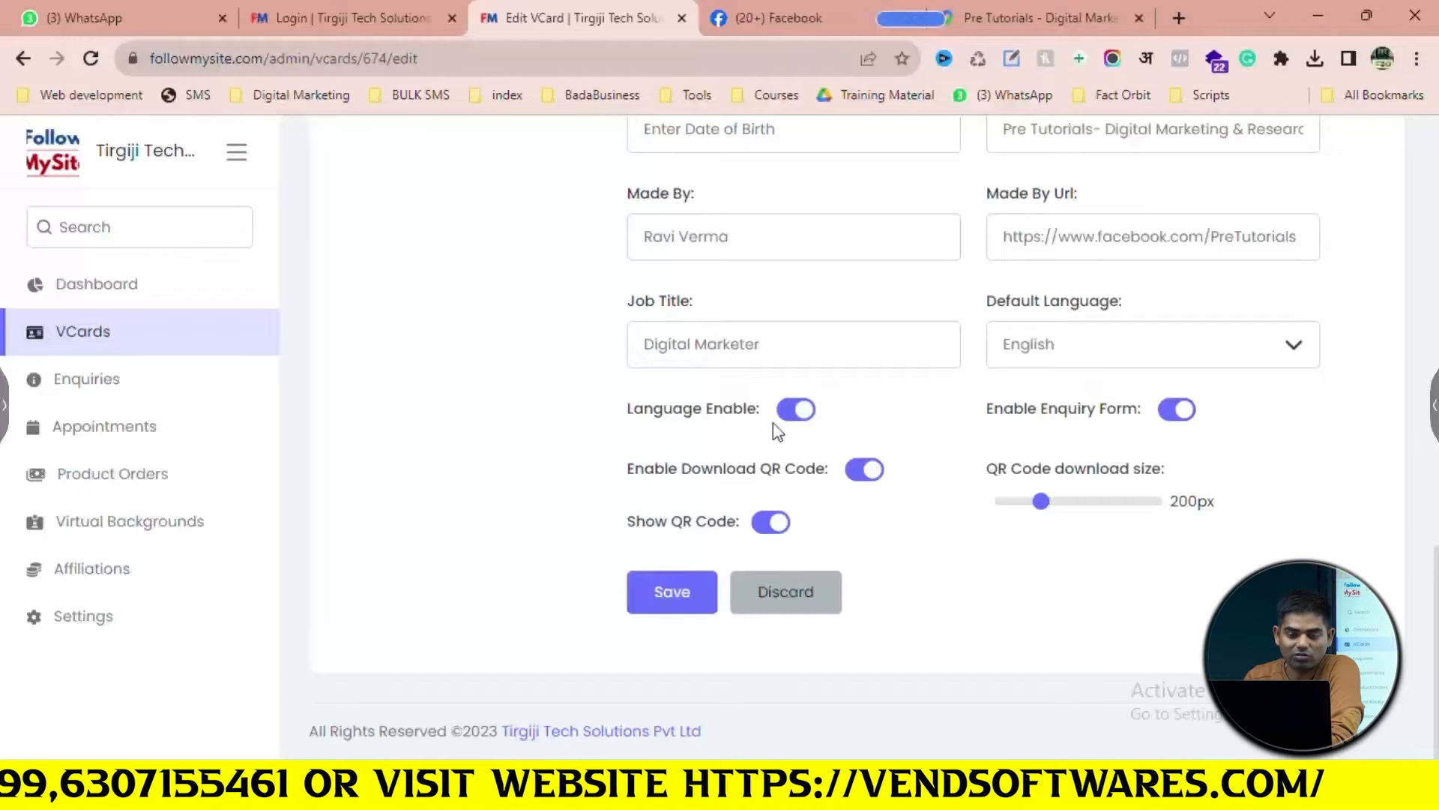
{"action": "scroll", "coordinate": [771, 423], "scroll_direction": "down", "scroll_amount": 3}
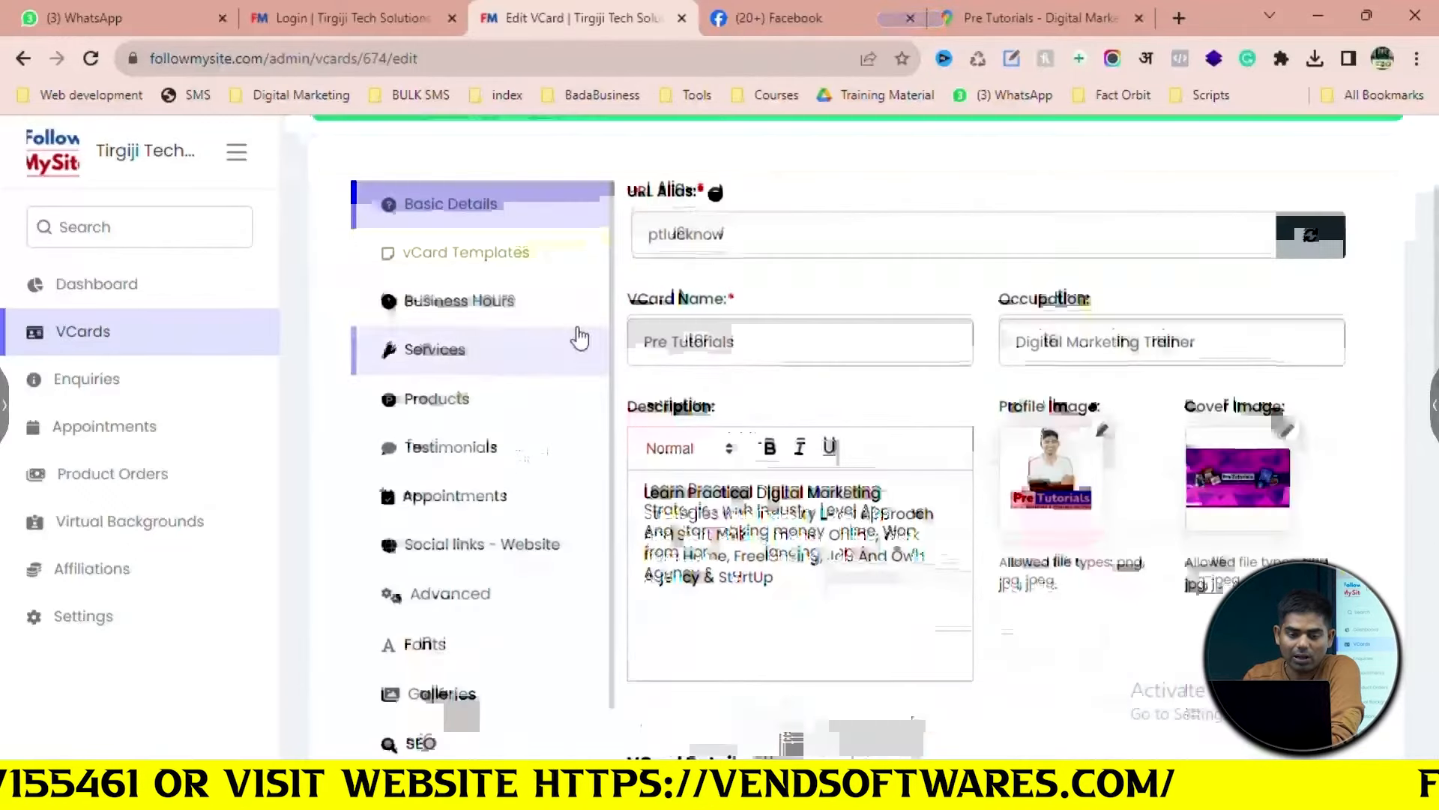
Browse the vCard templates and select the fourth one in the first row
{"action": "left_click", "coordinate": [536, 276]}
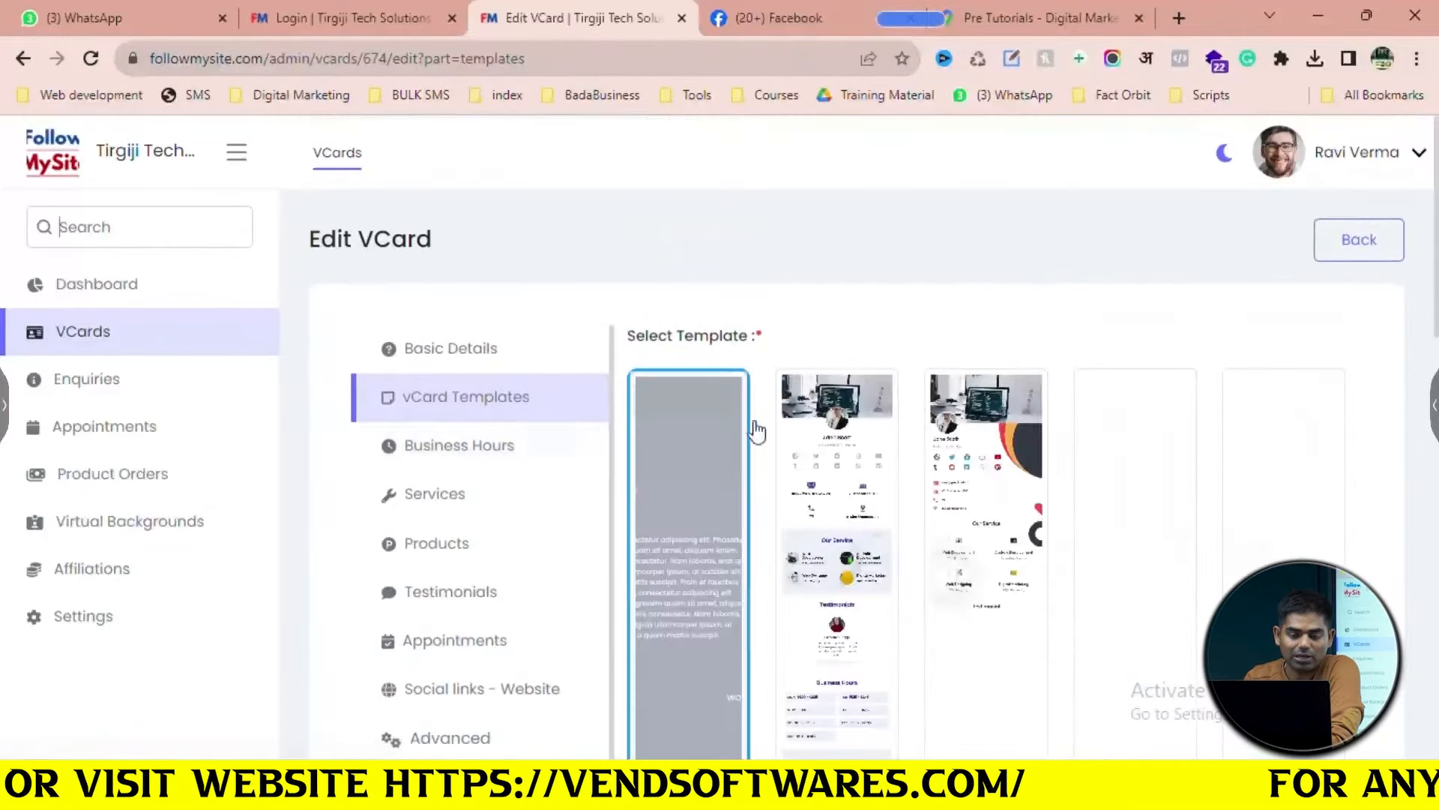
{"action": "scroll", "coordinate": [855, 472], "scroll_direction": "down", "scroll_amount": 4}
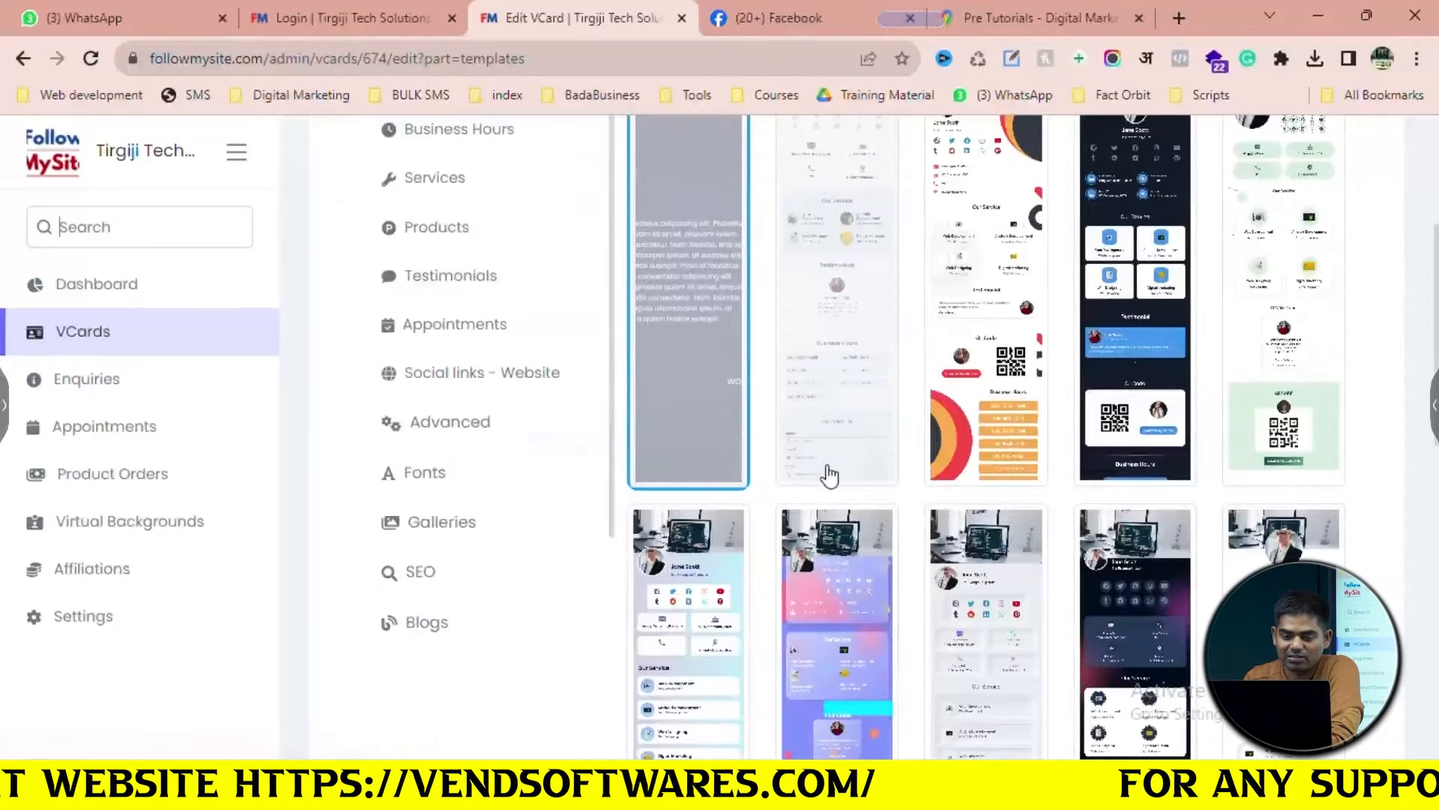
{"action": "scroll", "coordinate": [840, 476], "scroll_direction": "up", "scroll_amount": 3}
{"action": "scroll", "coordinate": [1419, 532], "scroll_direction": "down", "scroll_amount": 6}
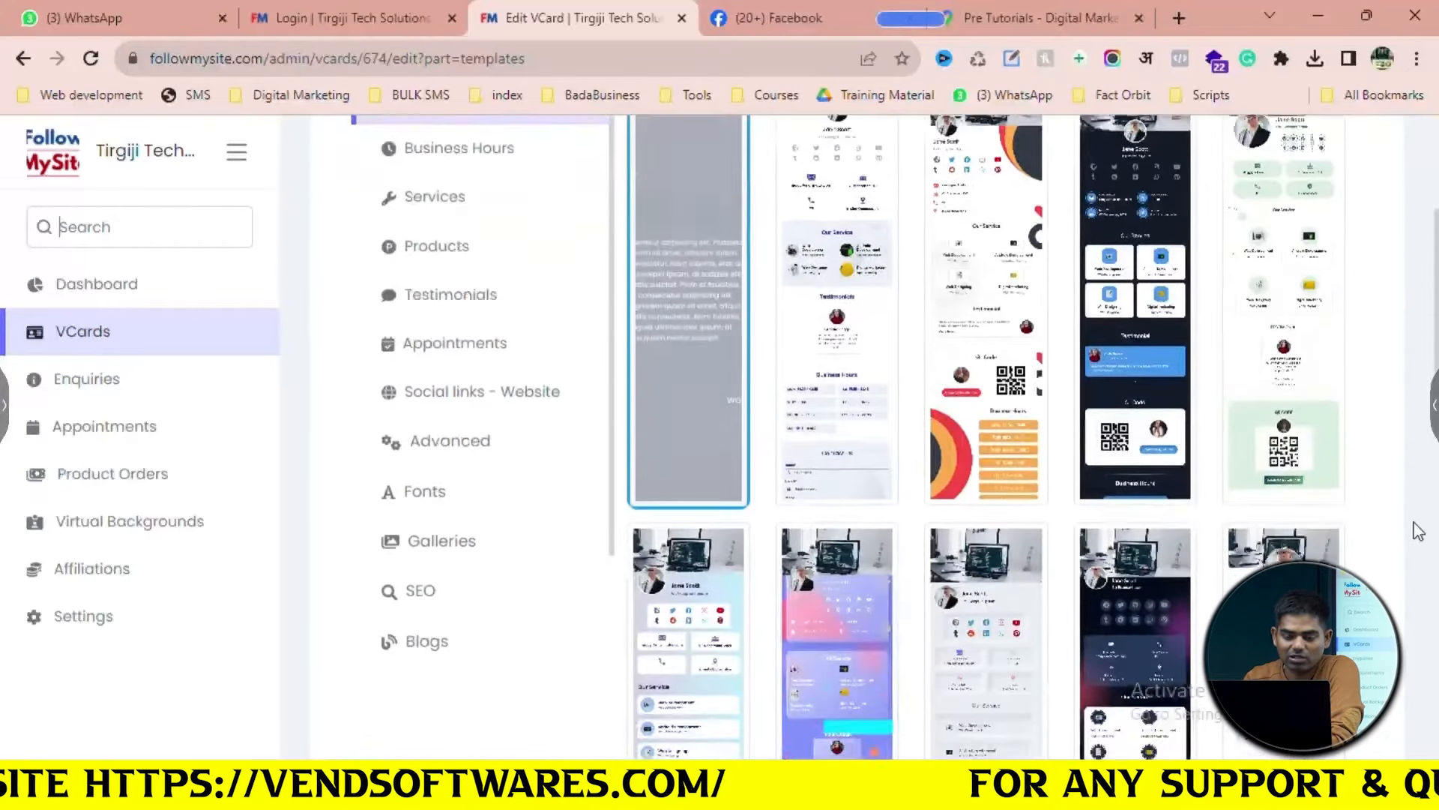
{"action": "scroll", "coordinate": [1146, 592], "scroll_direction": "up", "scroll_amount": 4}
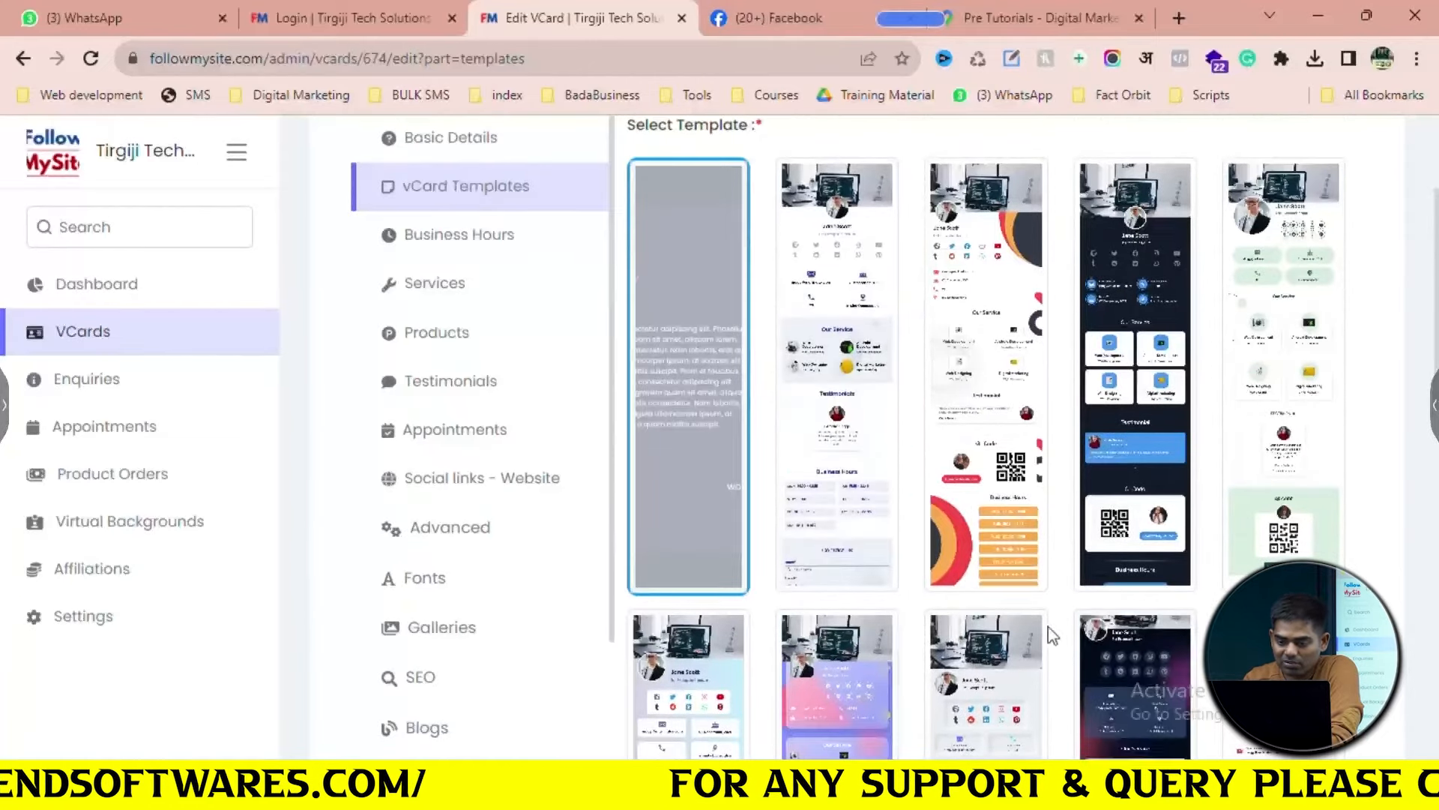
{"action": "scroll", "coordinate": [1048, 630], "scroll_direction": "down", "scroll_amount": 2}
{"action": "scroll", "coordinate": [1078, 536], "scroll_direction": "up", "scroll_amount": 3}
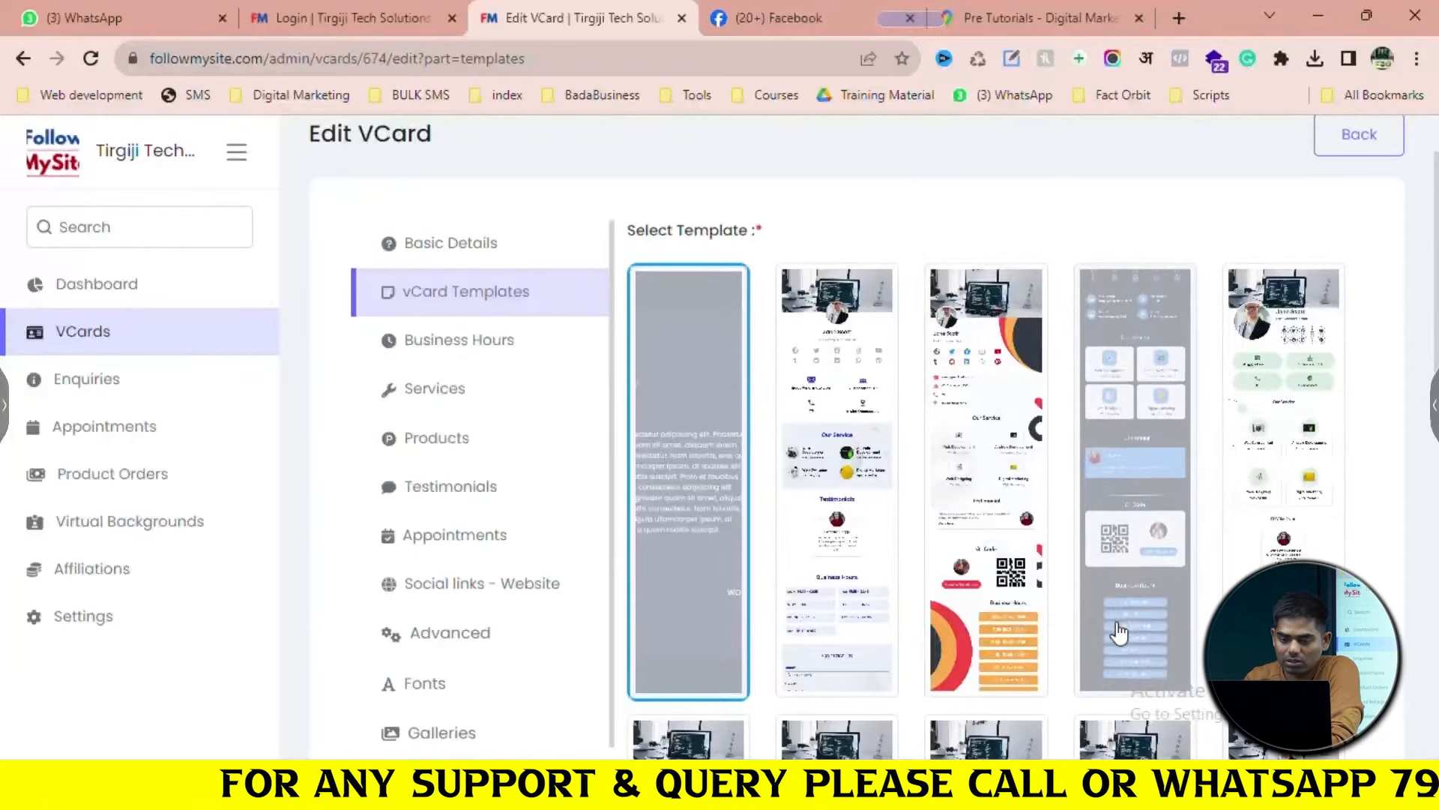
{"action": "left_click", "coordinate": [1119, 632]}
Save the fourth template as the vCard's template
{"action": "scroll", "coordinate": [1119, 632], "scroll_direction": "down", "scroll_amount": 2}
{"action": "scroll", "coordinate": [1119, 632], "scroll_direction": "down", "scroll_amount": 10}
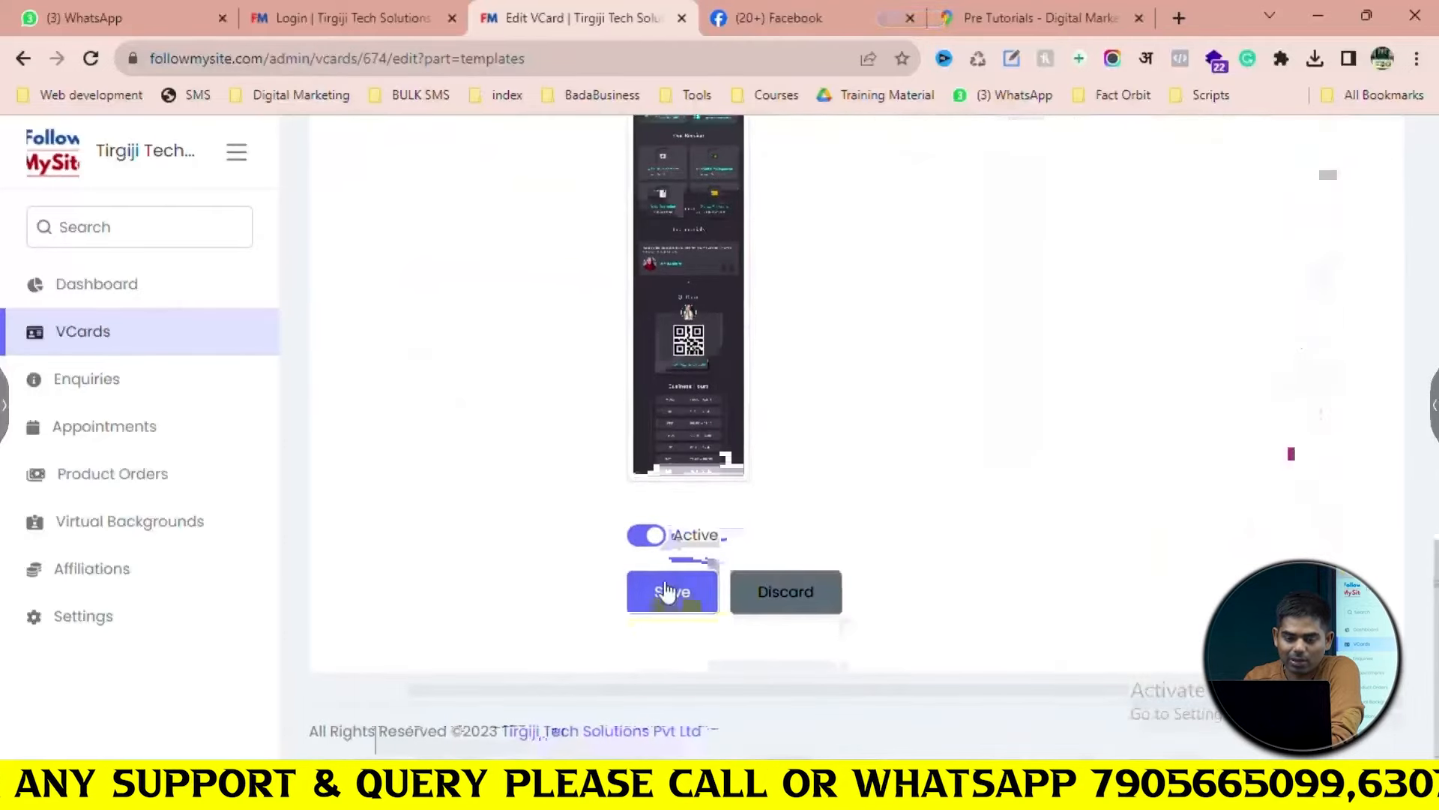
{"action": "left_click", "coordinate": [667, 592]}
{"action": "scroll", "coordinate": [778, 489], "scroll_direction": "up", "scroll_amount": 10}
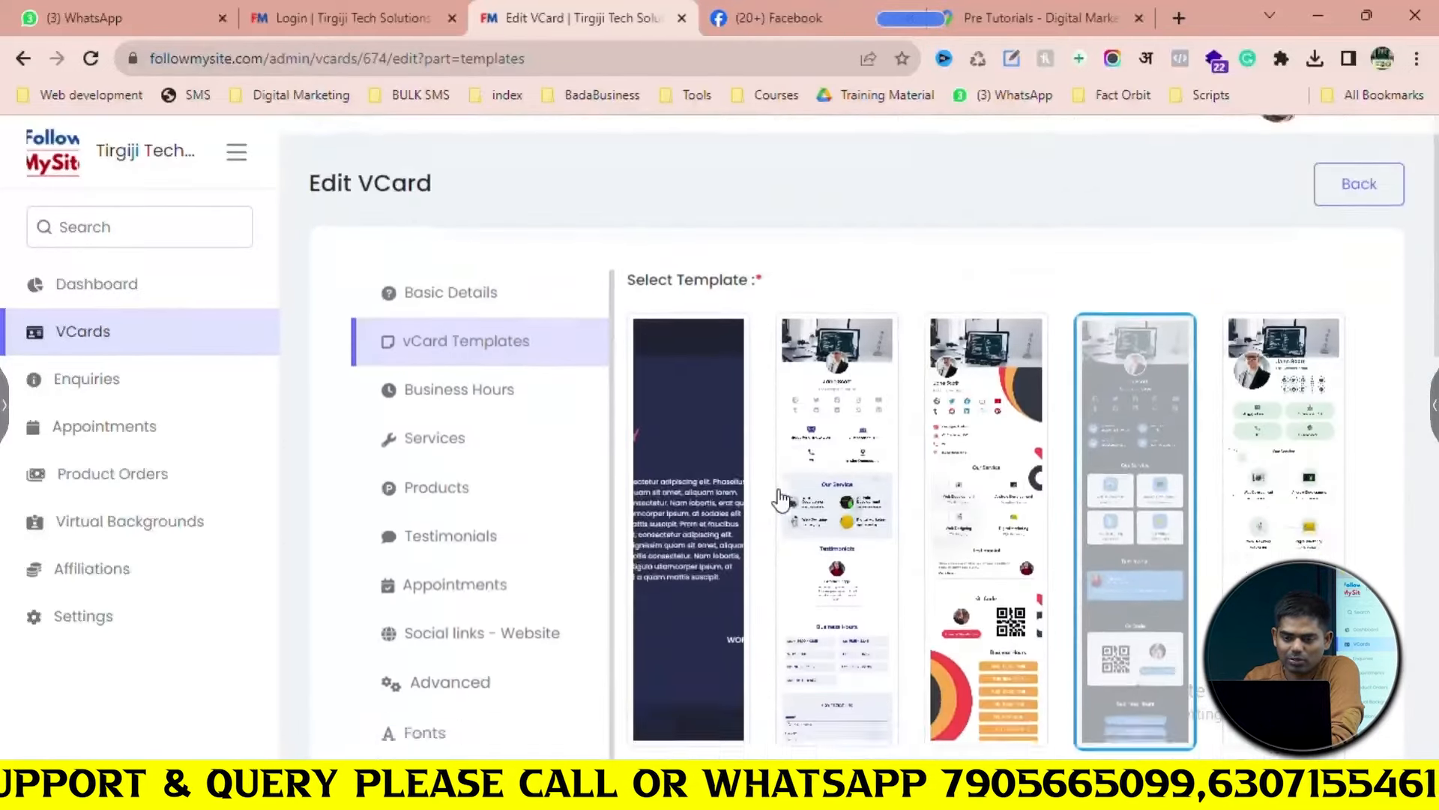
{"action": "scroll", "coordinate": [778, 498], "scroll_direction": "down", "scroll_amount": 10}
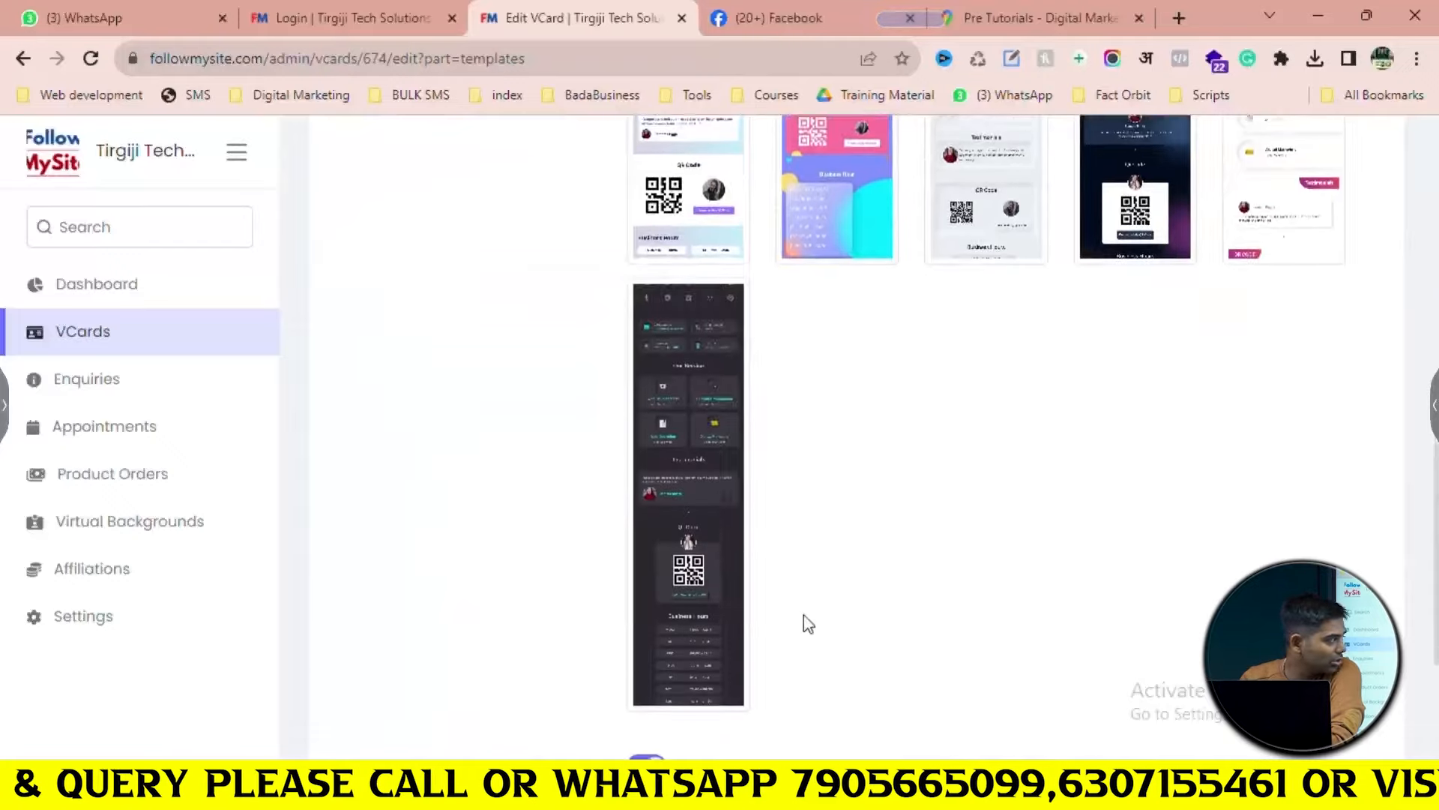
{"action": "scroll", "coordinate": [806, 623], "scroll_direction": "down", "scroll_amount": 3}
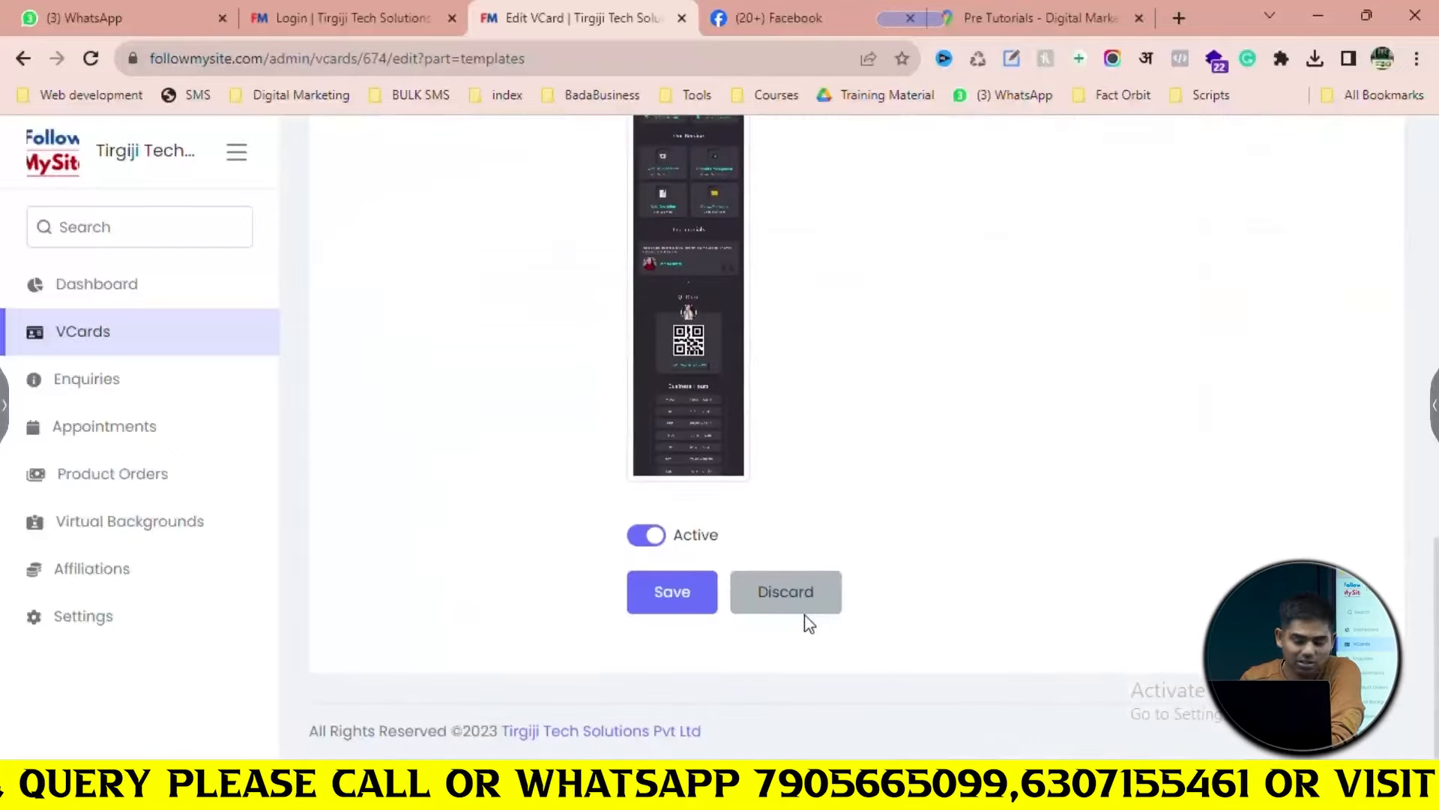
{"action": "left_click", "coordinate": [707, 600]}
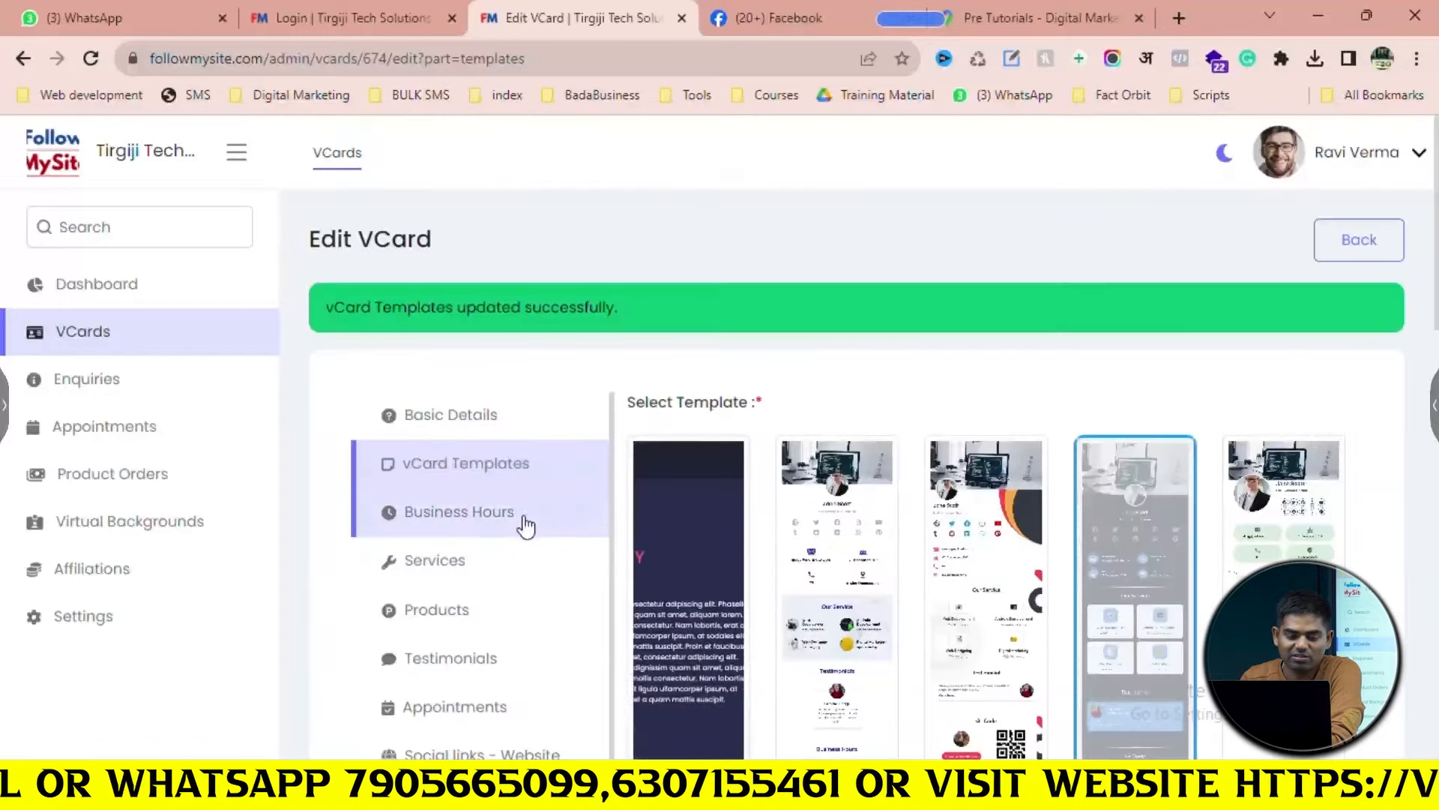
{"action": "left_click", "coordinate": [524, 519]}
Set Monday–Saturday hours to 08:00 AM–06:00 PM, leave Sunday closed, and save
{"action": "scroll", "coordinate": [735, 475], "scroll_direction": "down", "scroll_amount": 3}
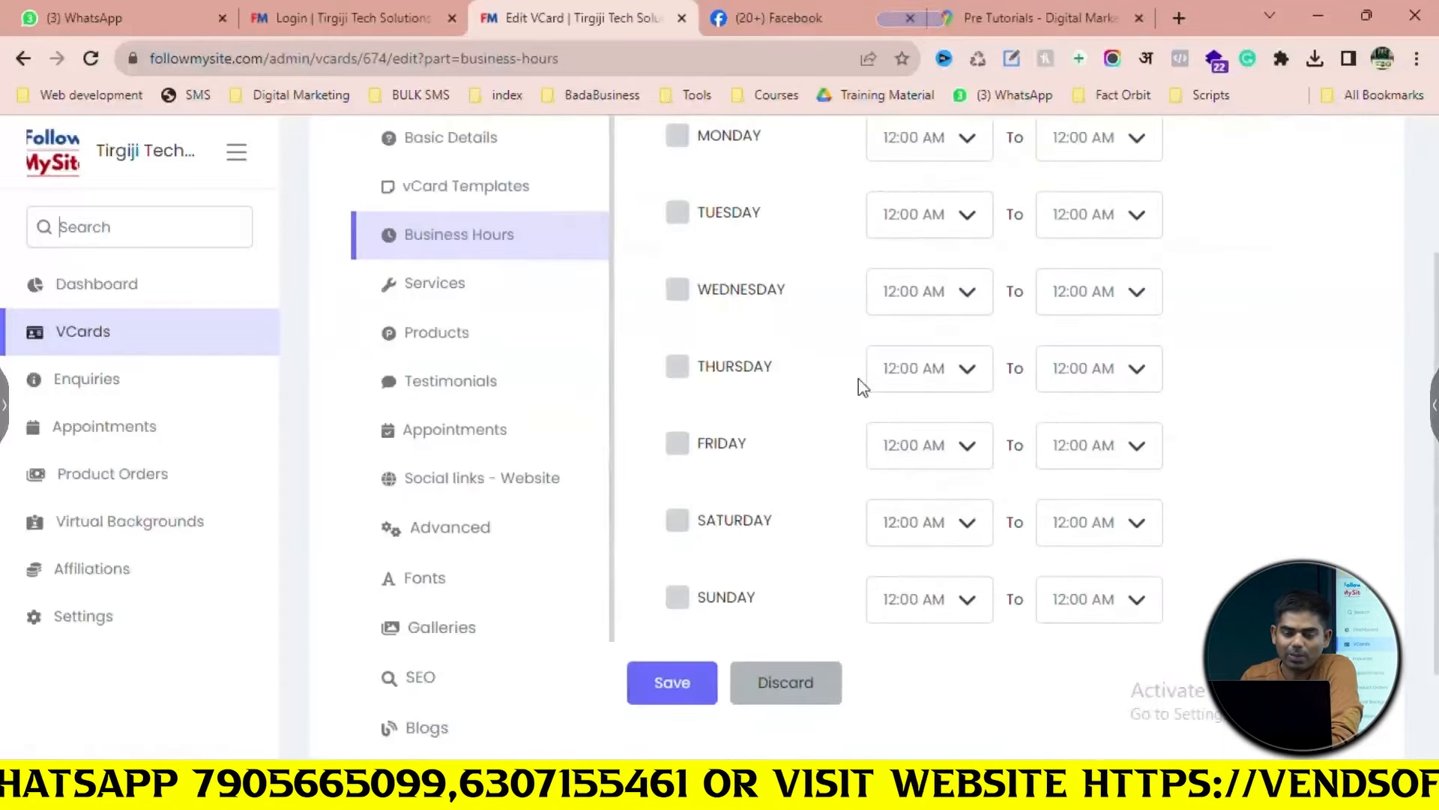
{"action": "scroll", "coordinate": [862, 375], "scroll_direction": "up", "scroll_amount": 2}
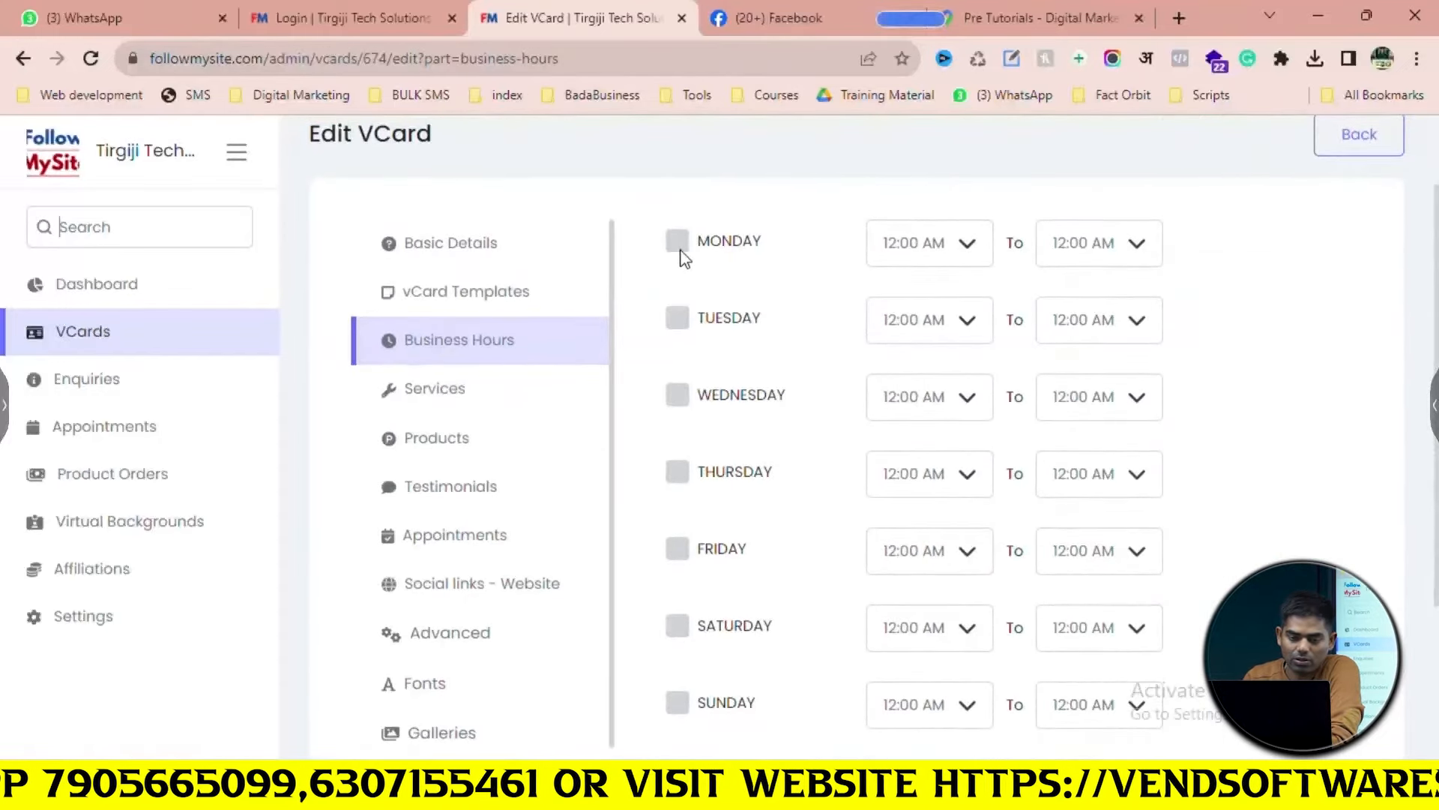
{"action": "left_click", "coordinate": [677, 319]}
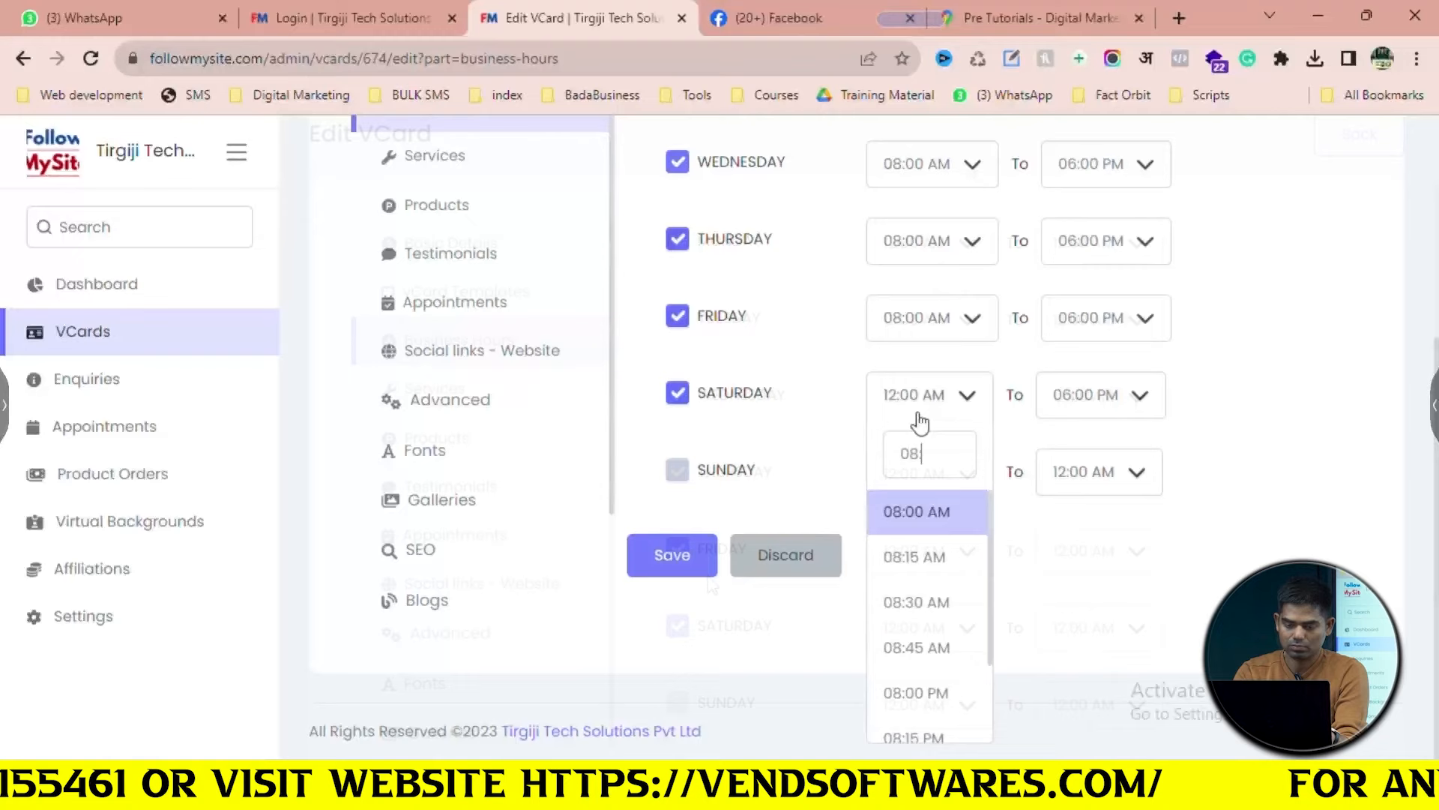
{"action": "type", "text": "00"}
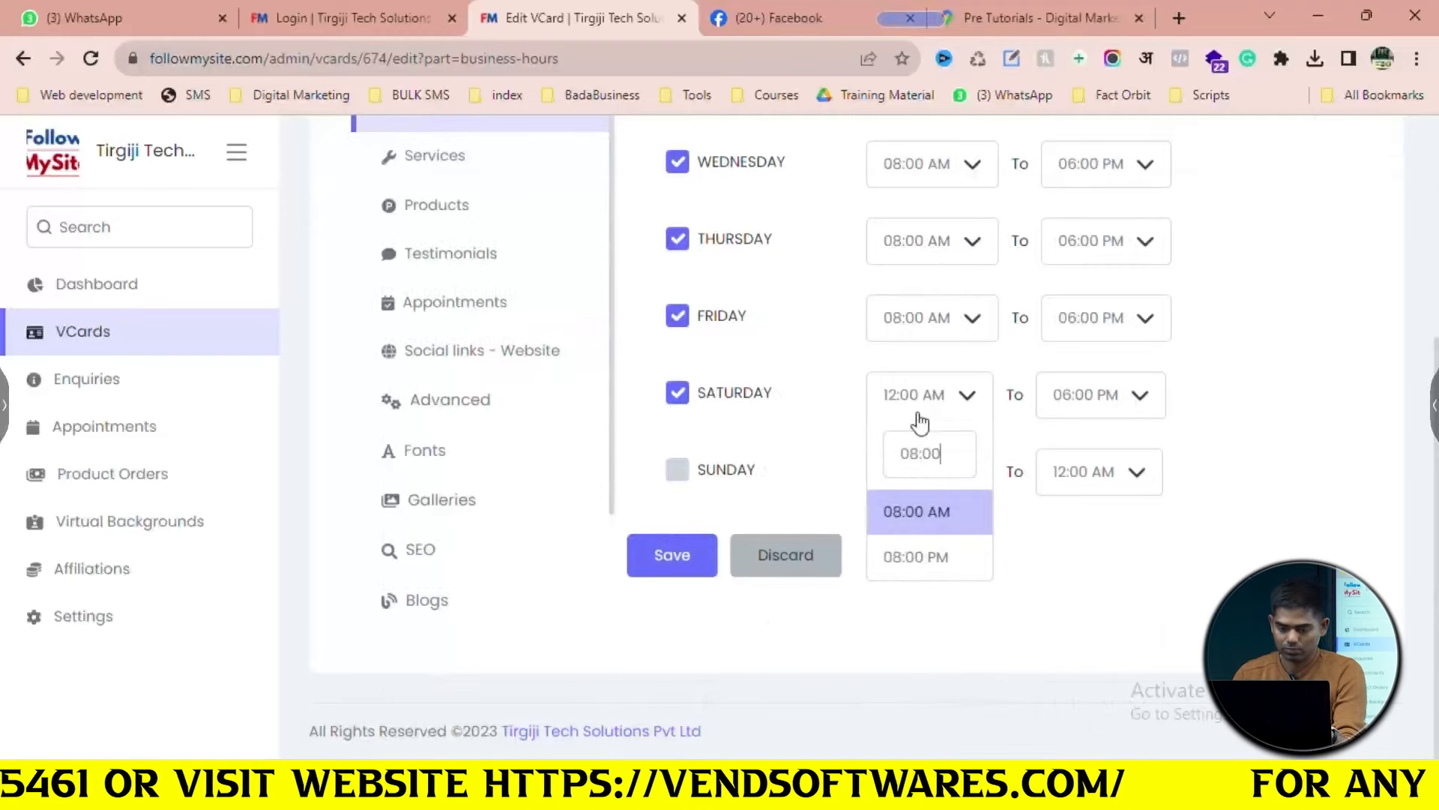
{"action": "left_click", "coordinate": [916, 512]}
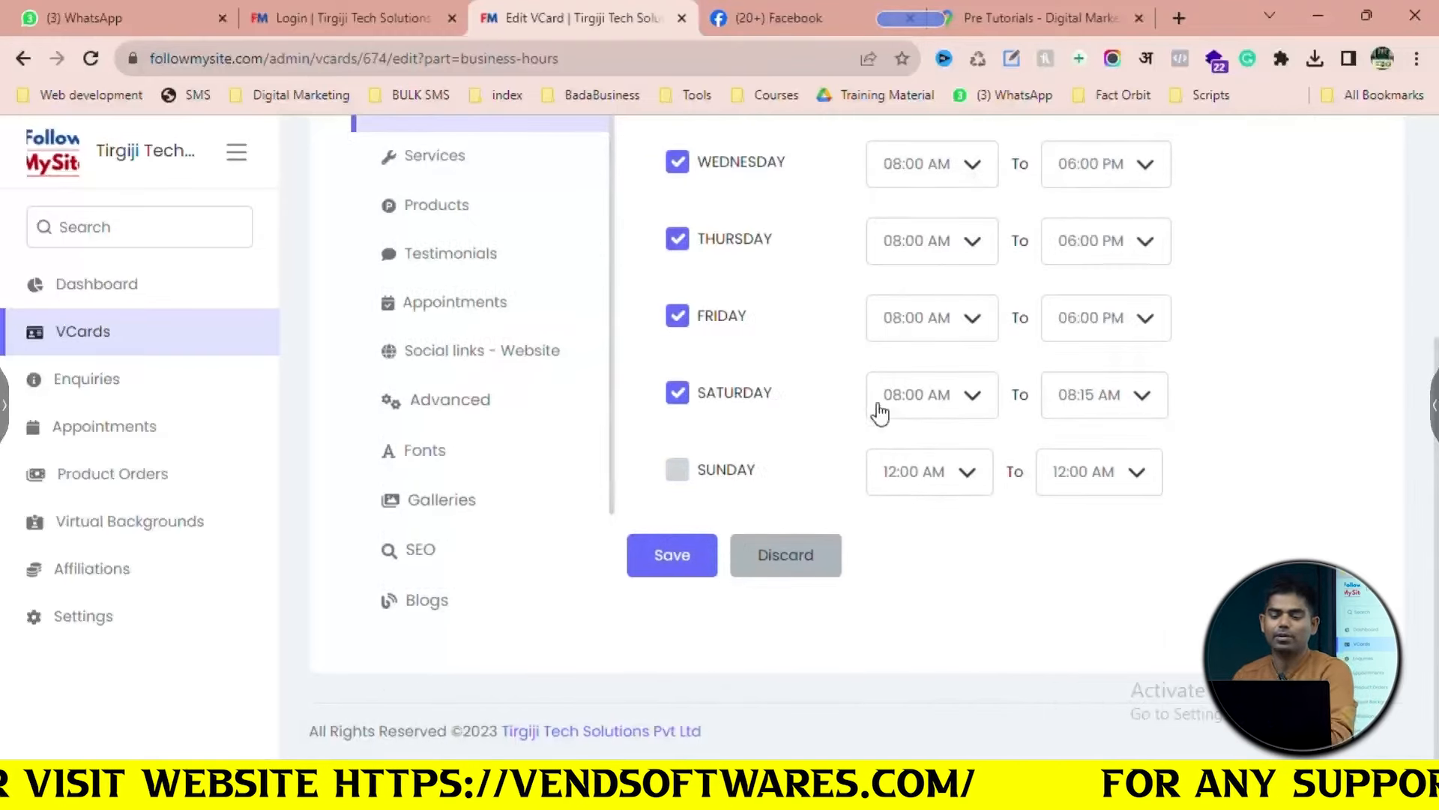
{"action": "scroll", "coordinate": [880, 412], "scroll_direction": "up", "scroll_amount": 2}
{"action": "left_click", "coordinate": [1129, 514]}
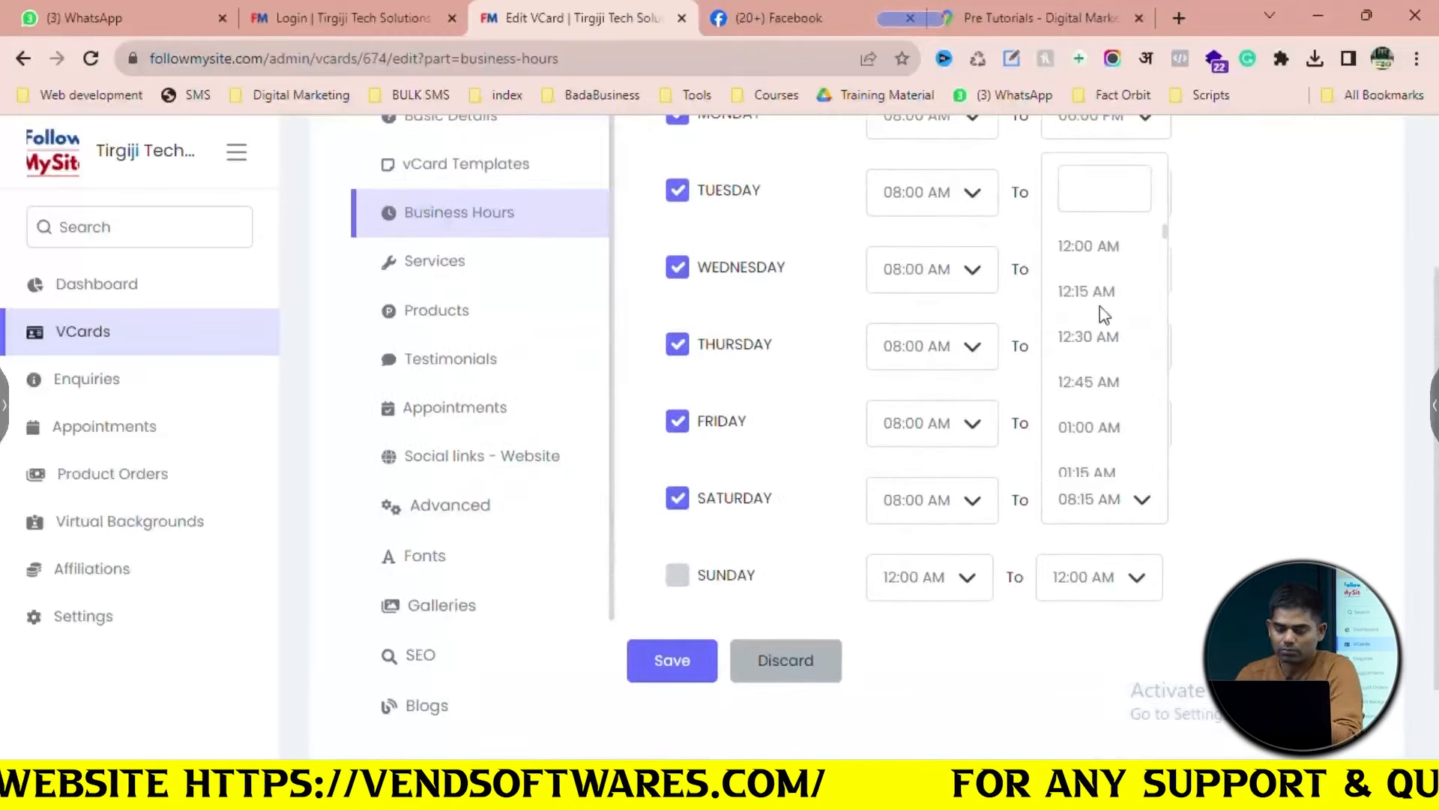
{"action": "type", "text": "06:"}
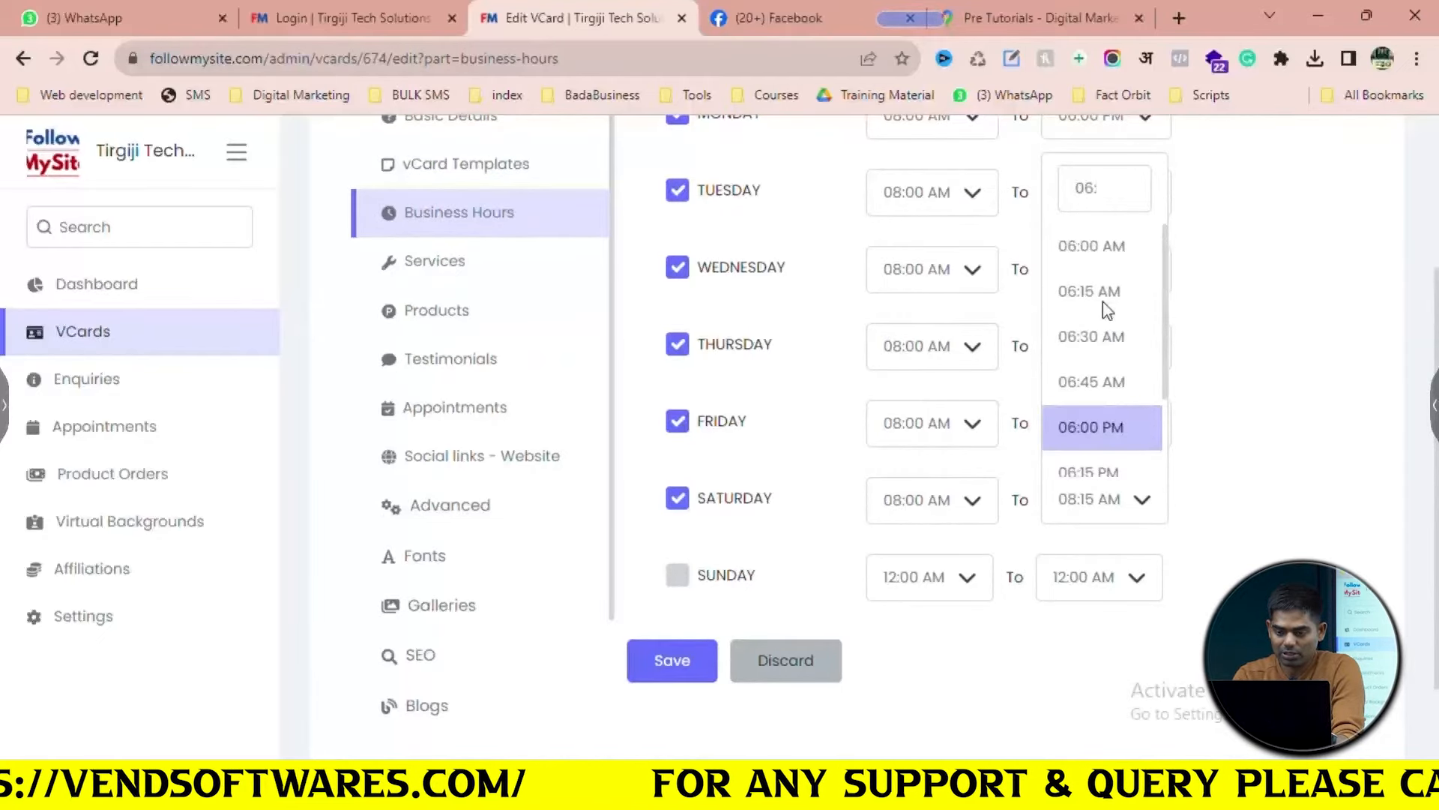
{"action": "left_click", "coordinate": [1109, 427]}
{"action": "left_click", "coordinate": [693, 680]}
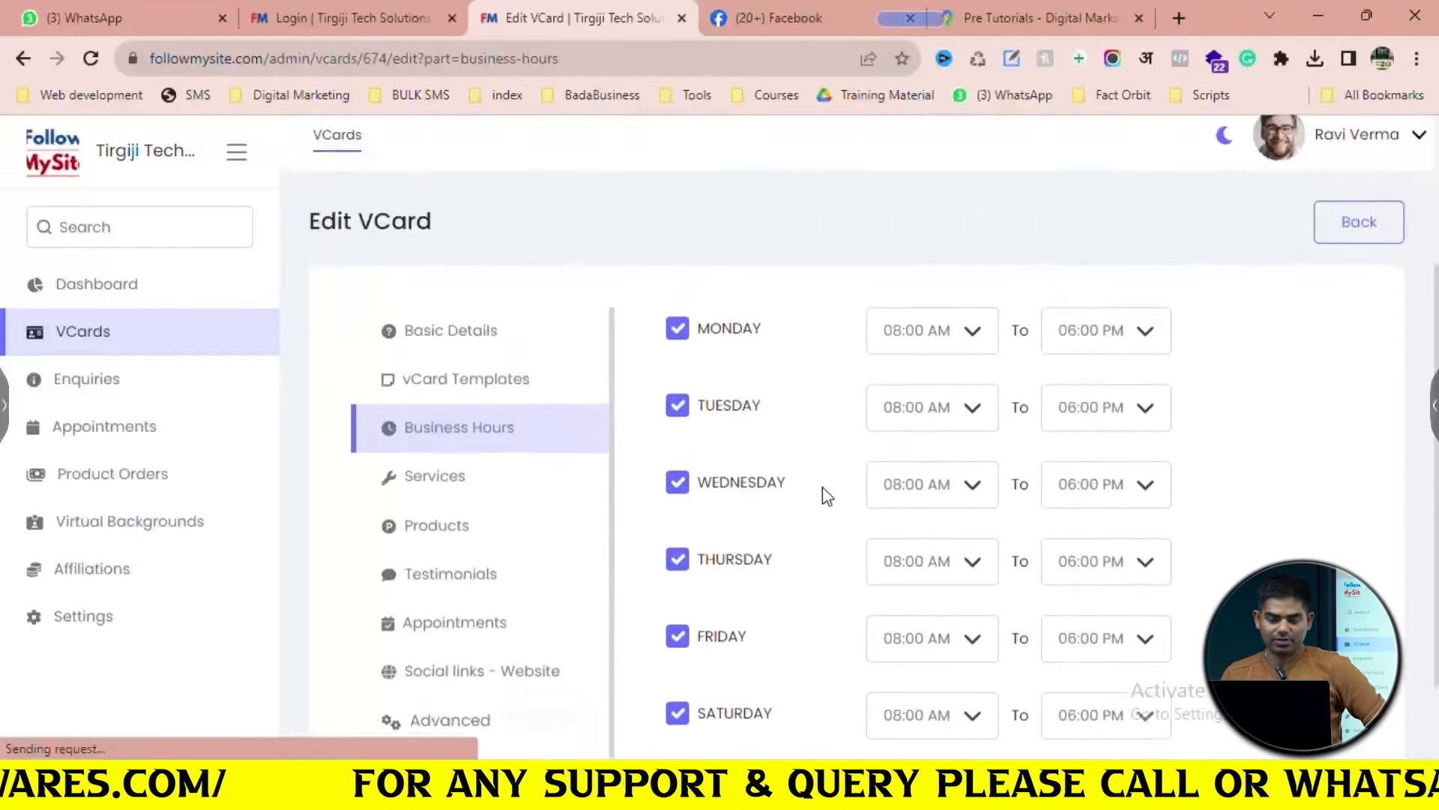
{"action": "scroll", "coordinate": [817, 489], "scroll_direction": "down", "scroll_amount": 4}
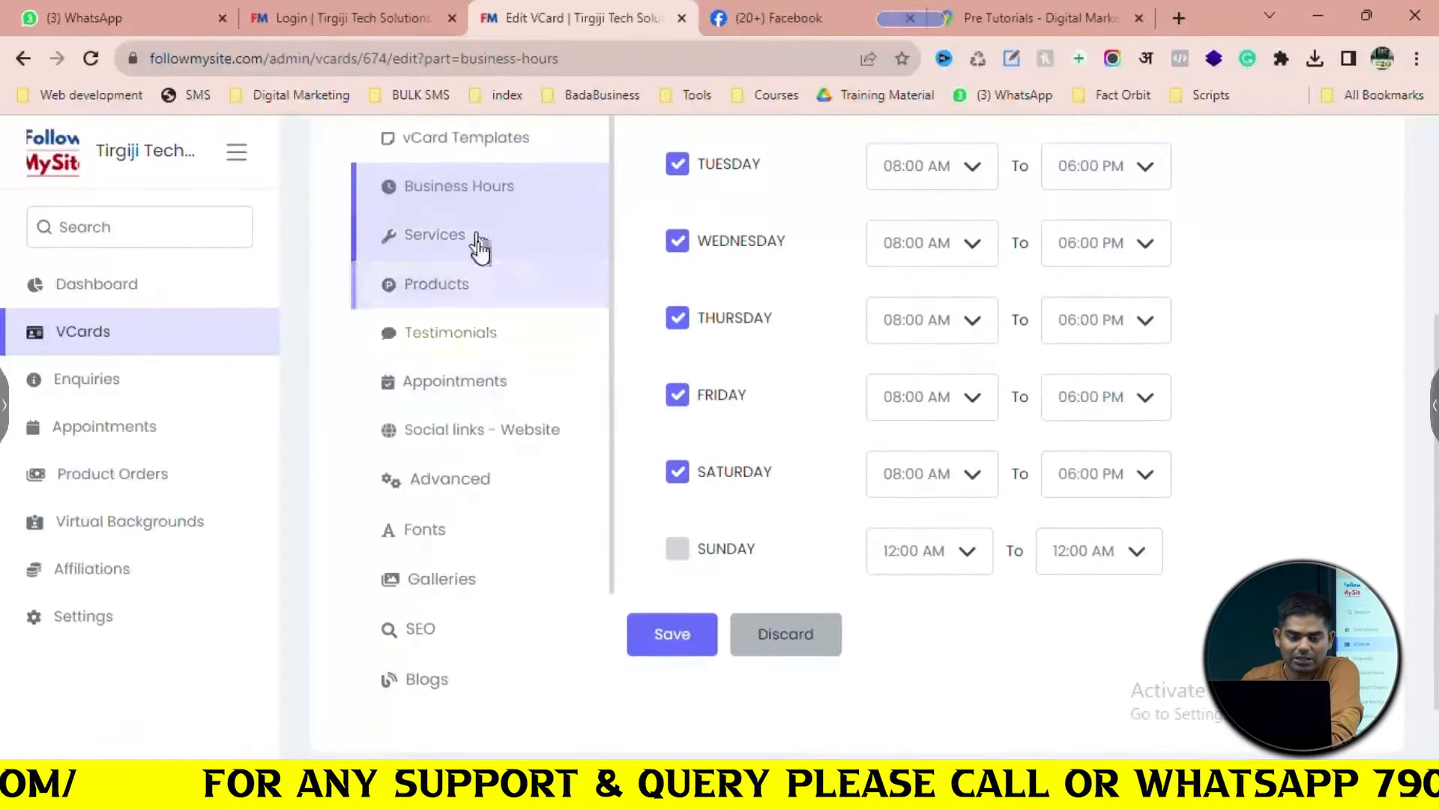
{"action": "left_click", "coordinate": [476, 241]}
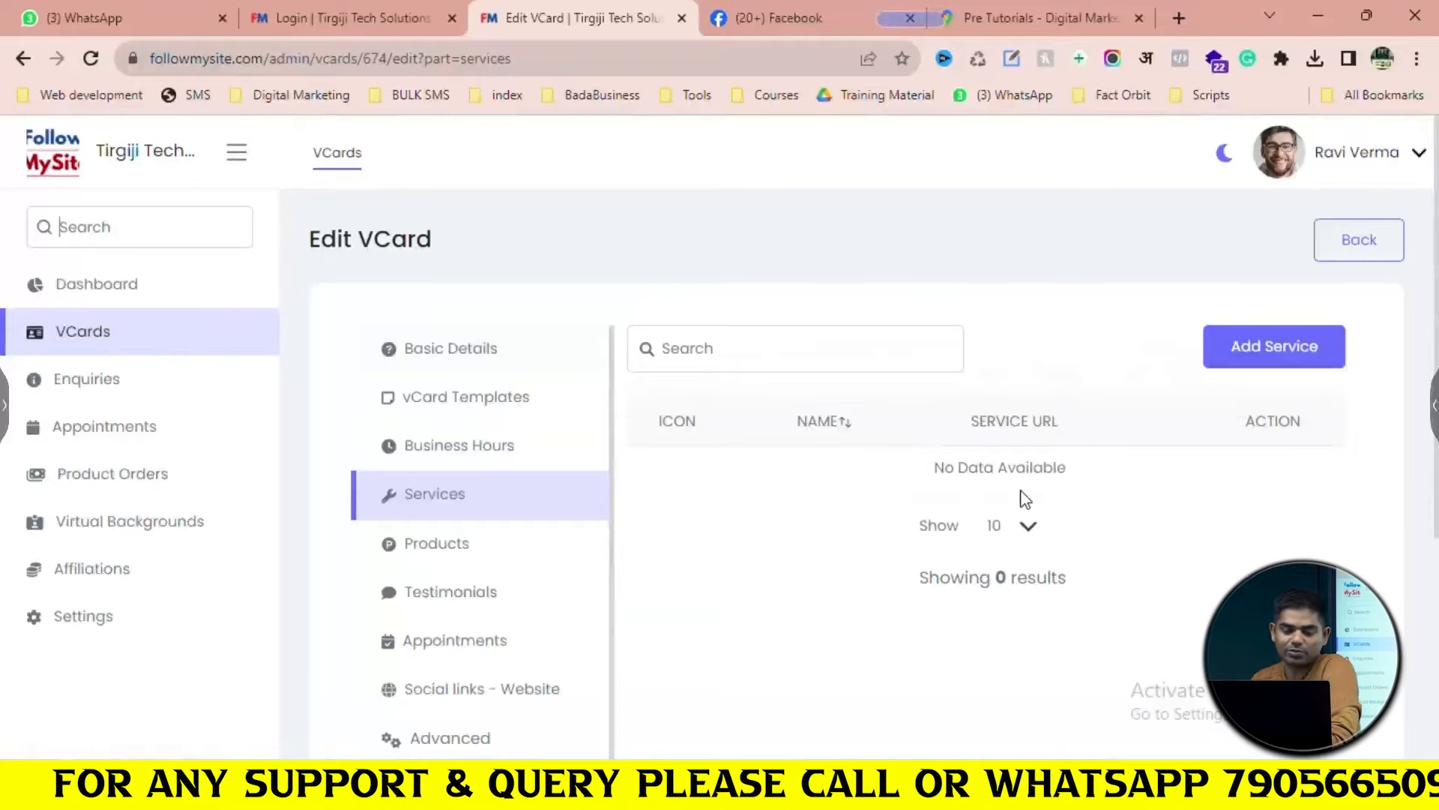
Add a new service and begin naming it Website Development
{"action": "scroll", "coordinate": [1025, 499], "scroll_direction": "down", "scroll_amount": 2}
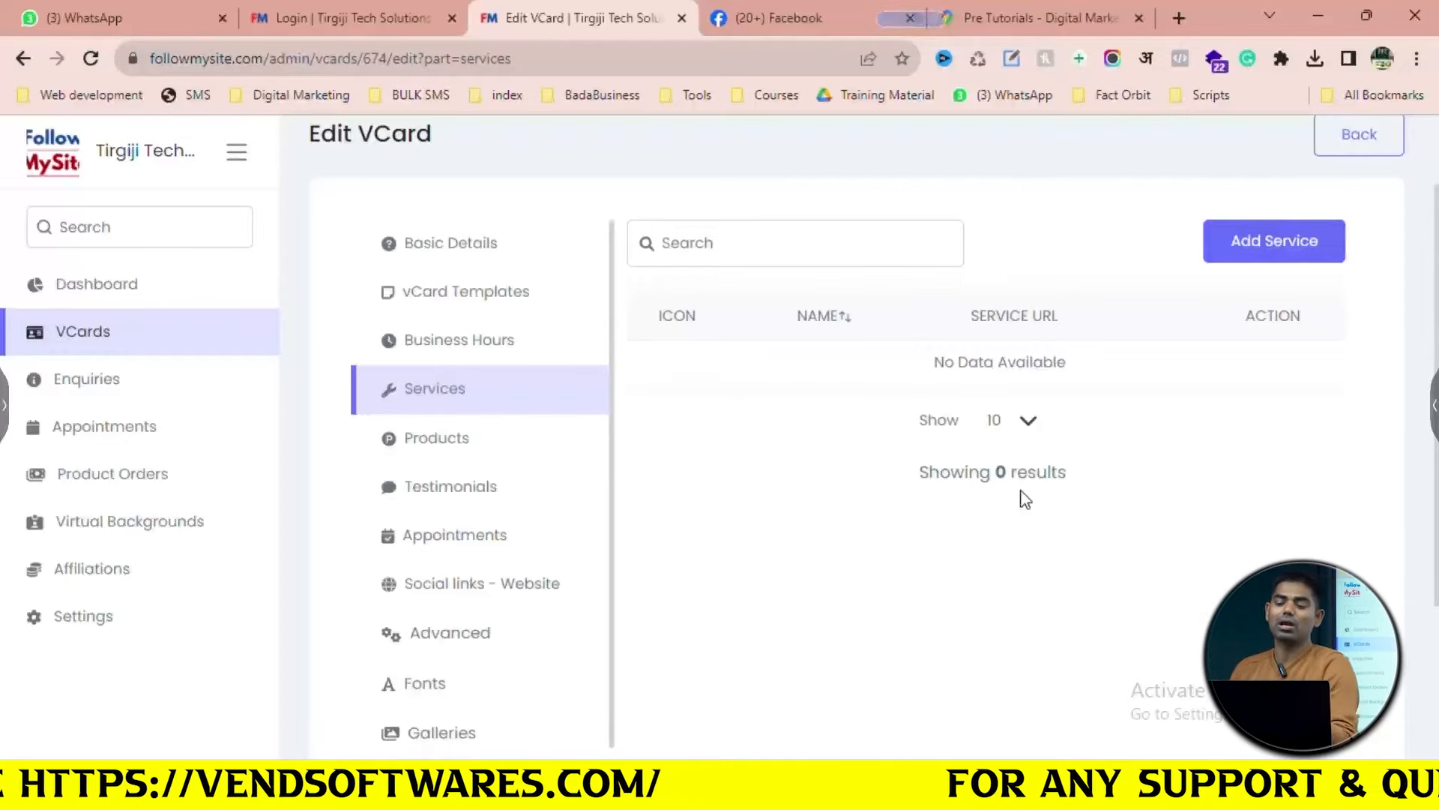
{"action": "left_click", "coordinate": [1297, 238]}
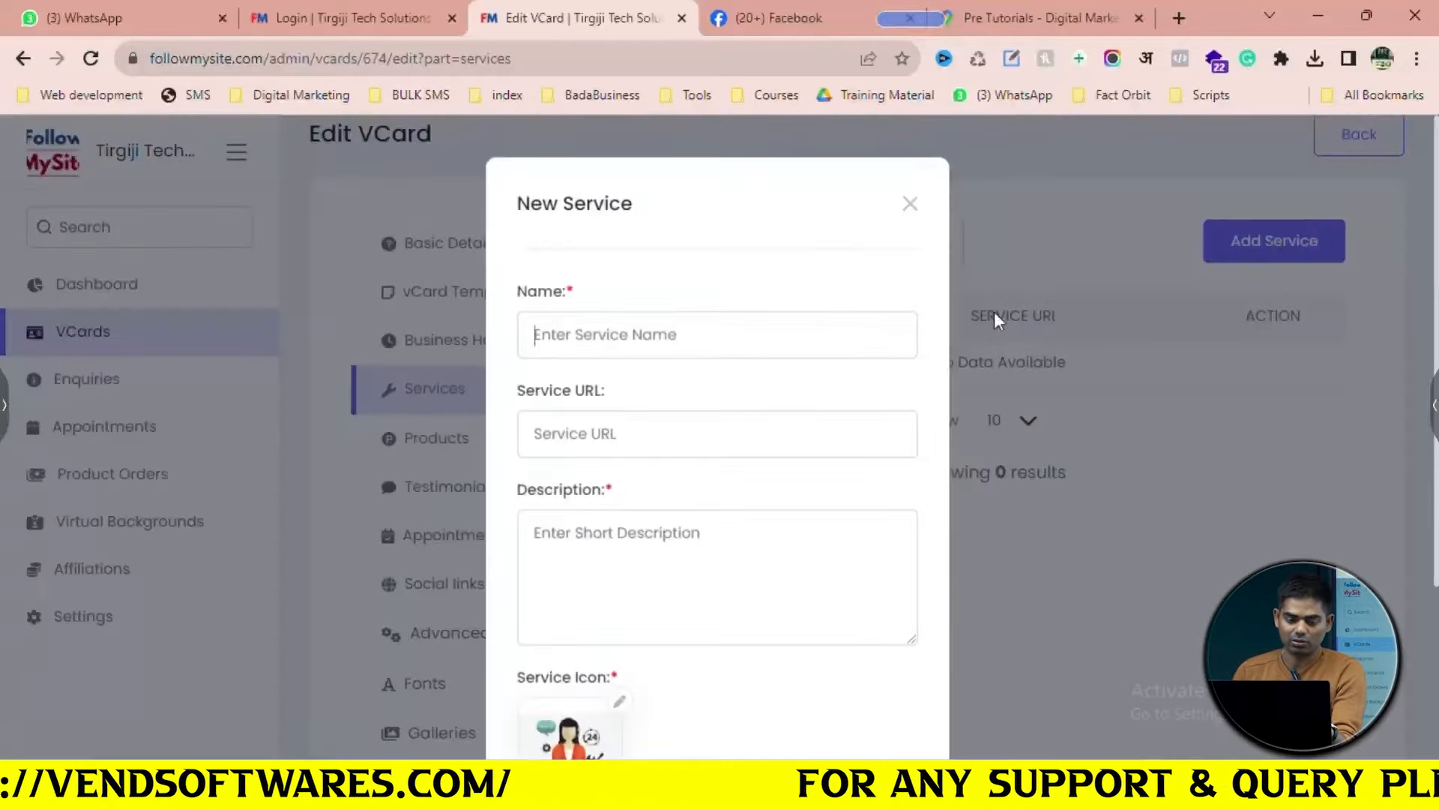
{"action": "type", "text": "Website Development"}
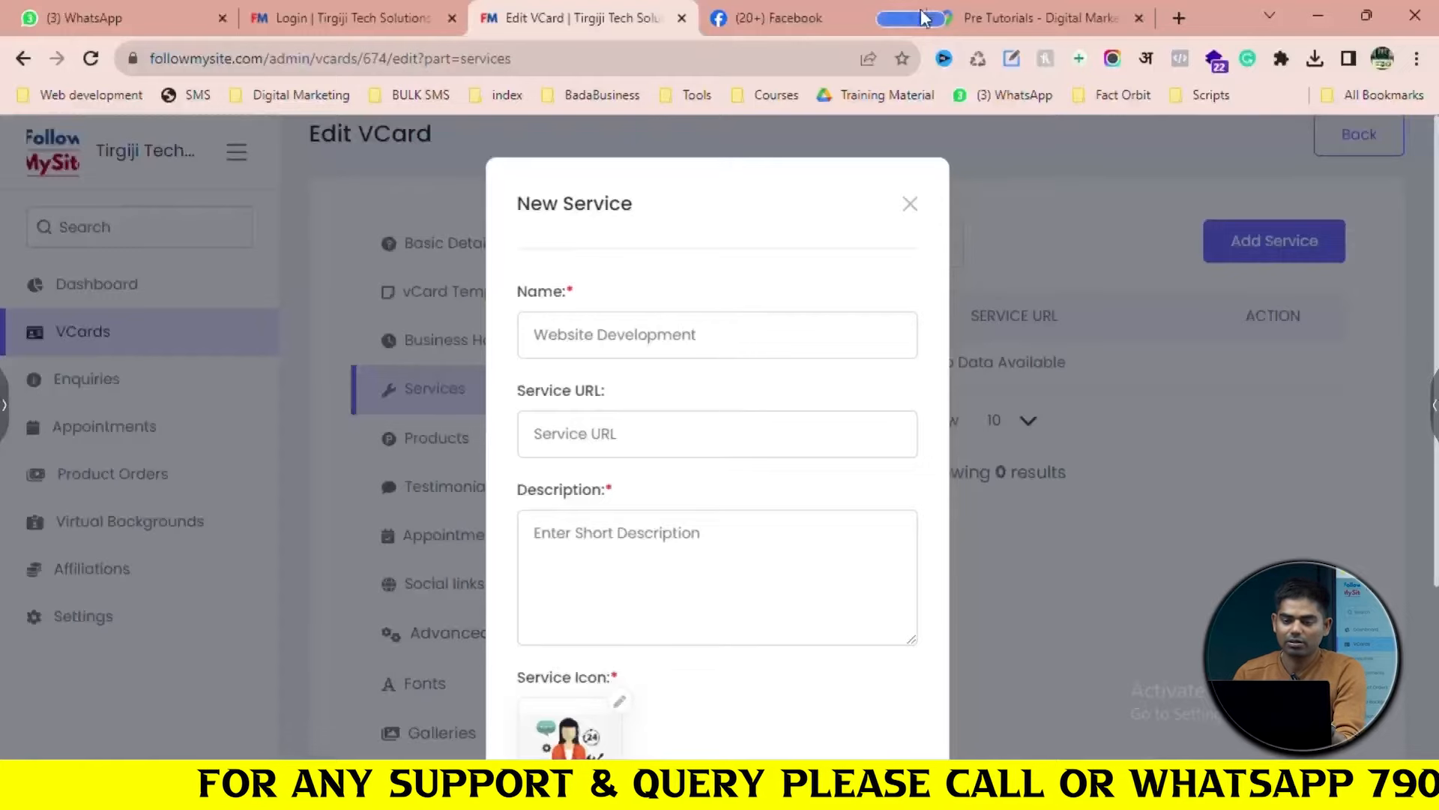
In the Pre Tutorials map tab, enter narayanit.com in the address bar
{"action": "left_click", "coordinate": [930, 18]}
{"action": "left_click", "coordinate": [679, 58]}
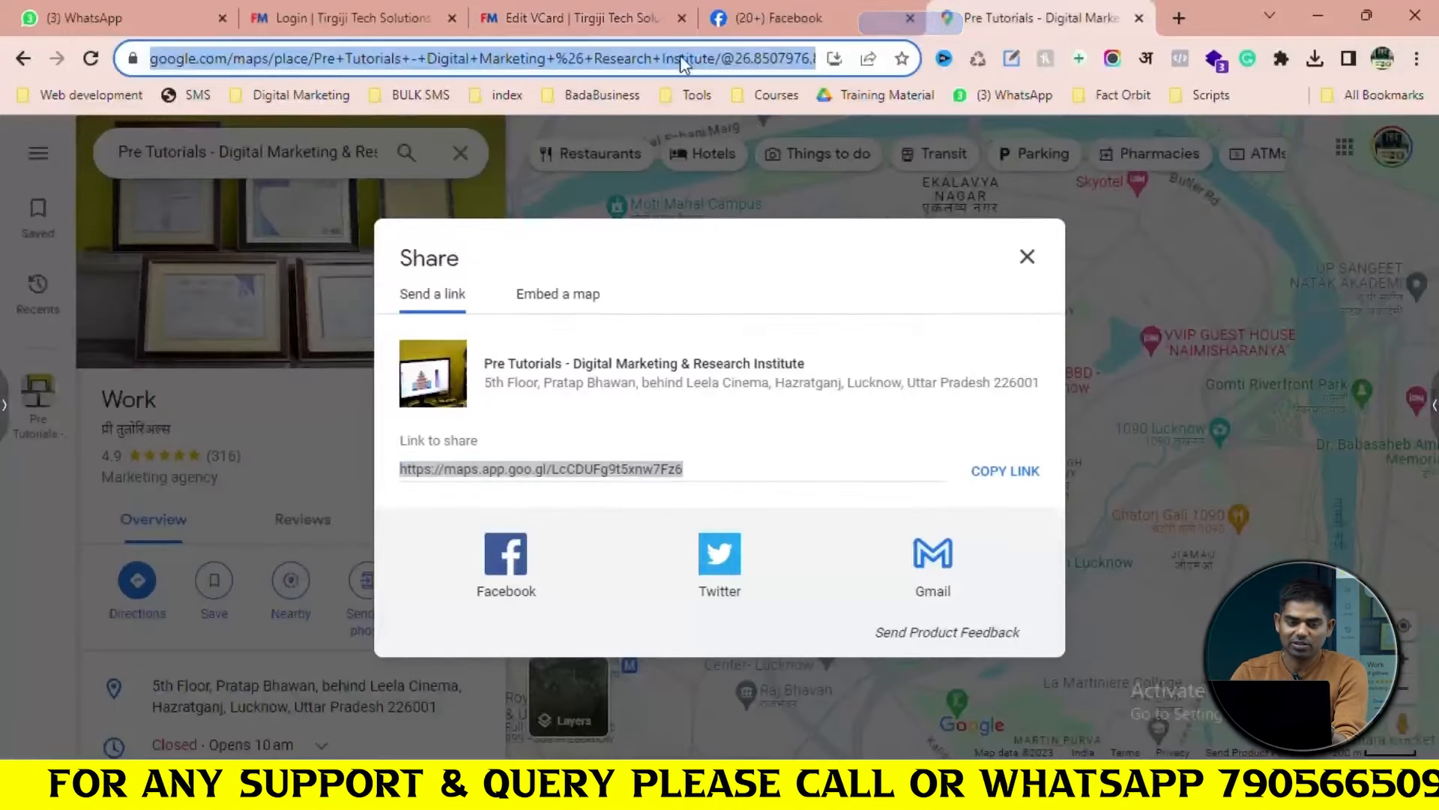
{"action": "type", "text": "narayan"}
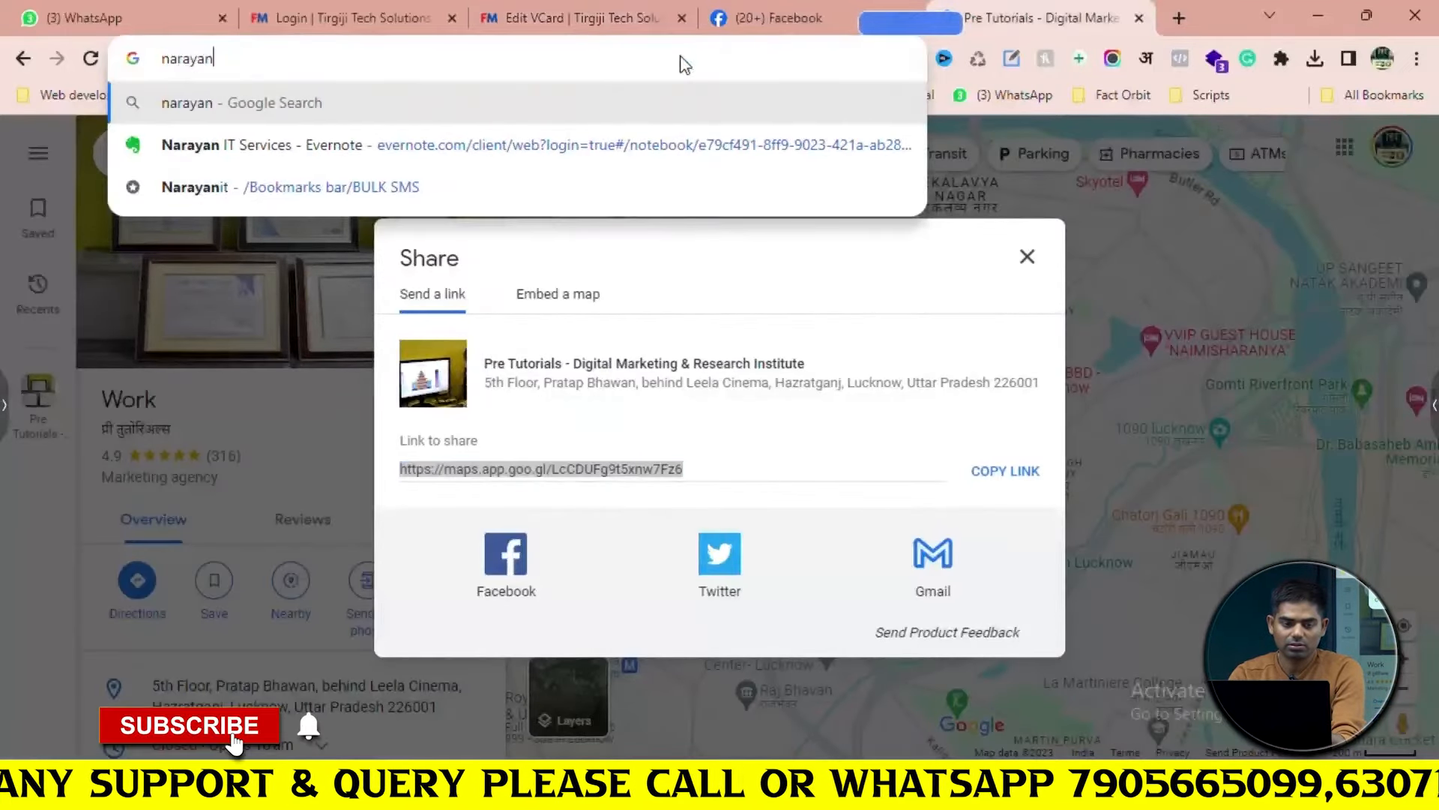
{"action": "type", "text": "it.com"}
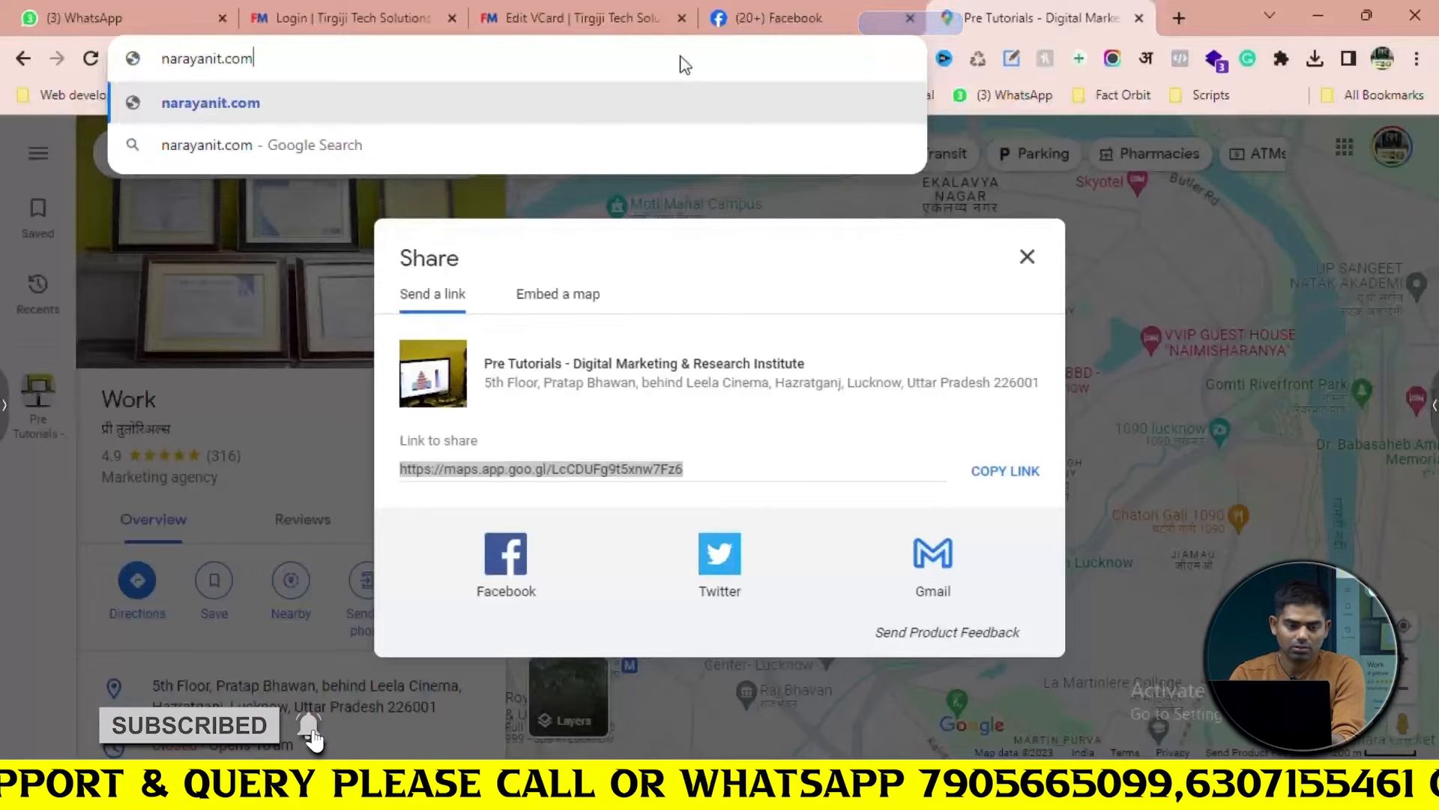
Load narayanit.com's Website Design & Development page and copy its heading paragraph
{"action": "key", "text": "Return"}
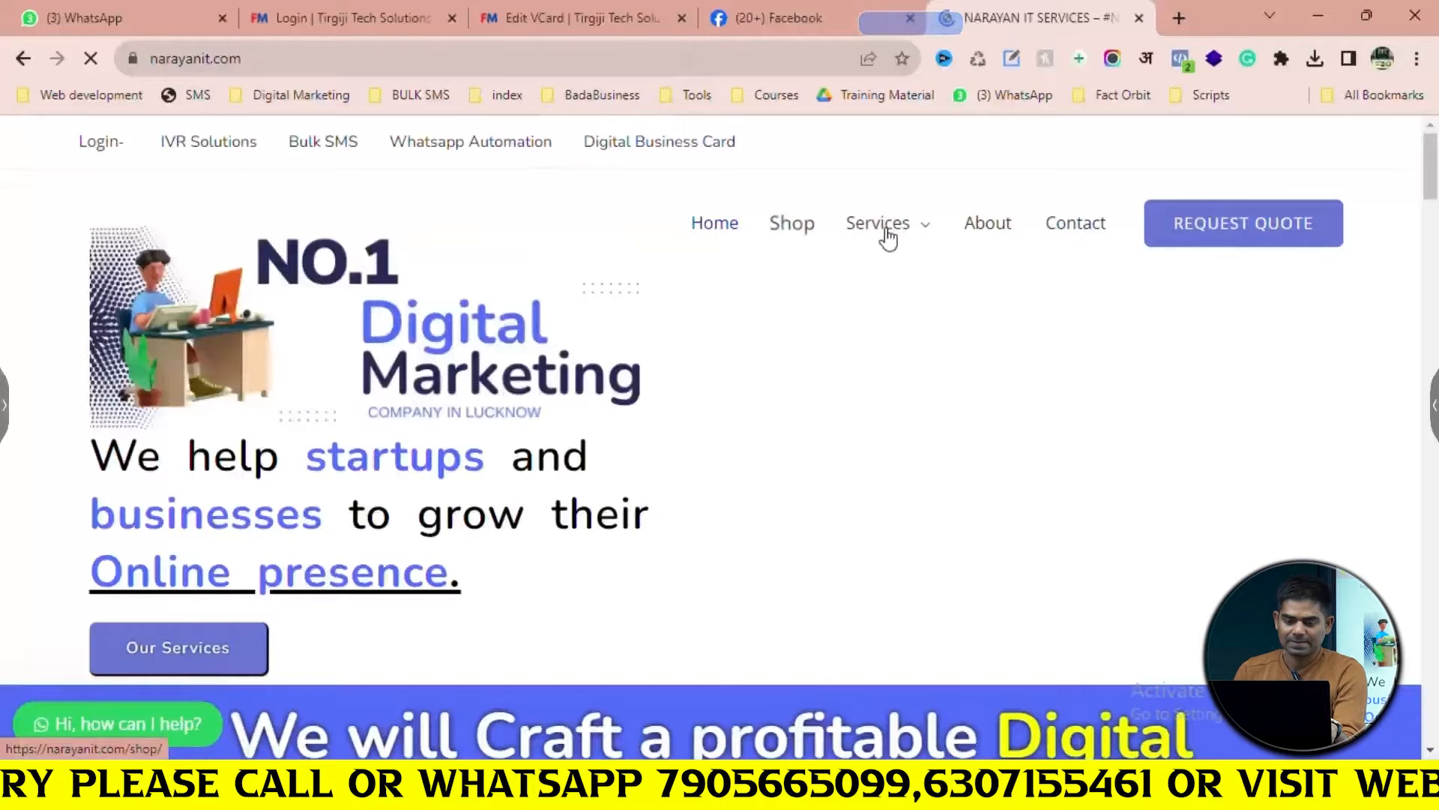
{"action": "mouse_move", "coordinate": [888, 238]}
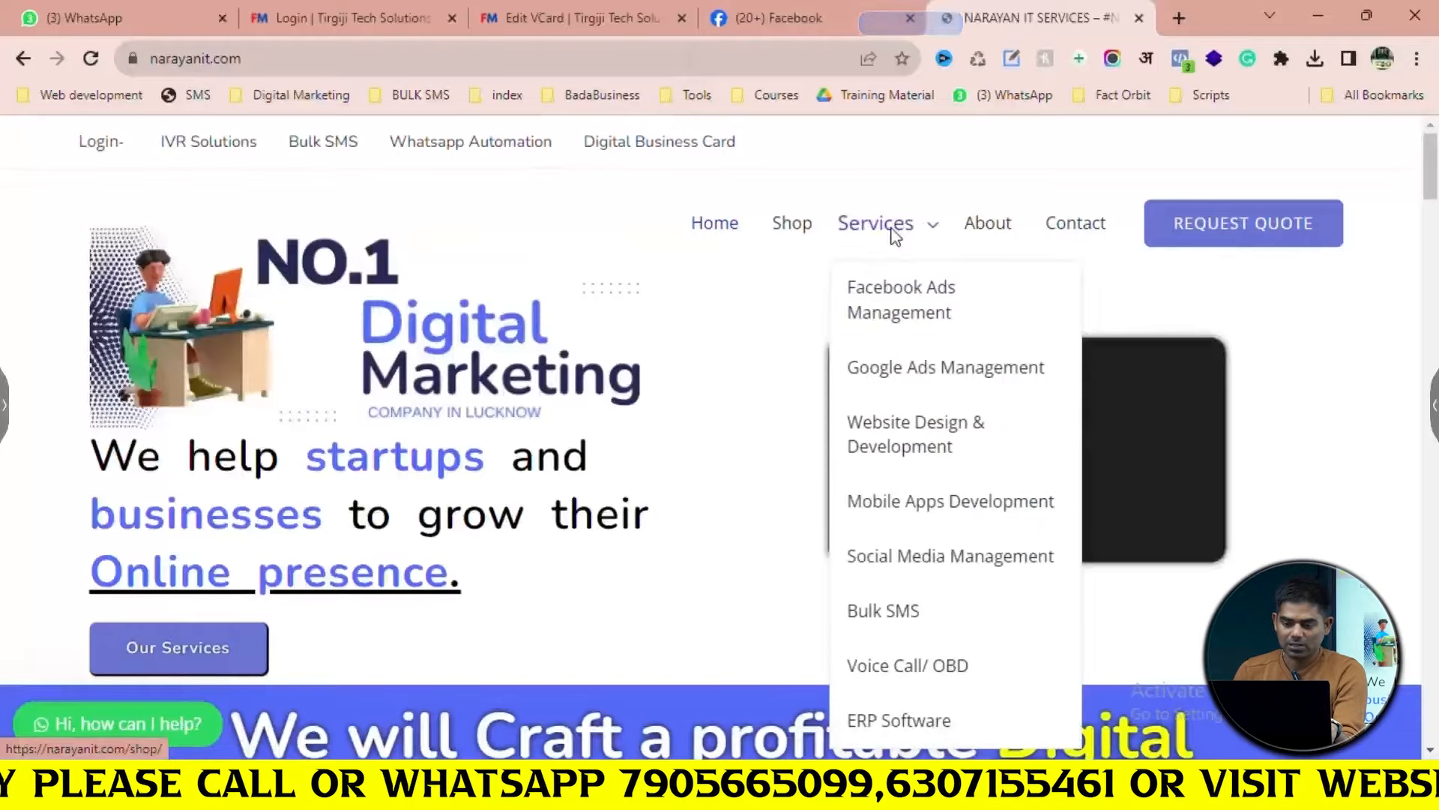
{"action": "scroll", "coordinate": [919, 356], "scroll_direction": "down", "scroll_amount": 3}
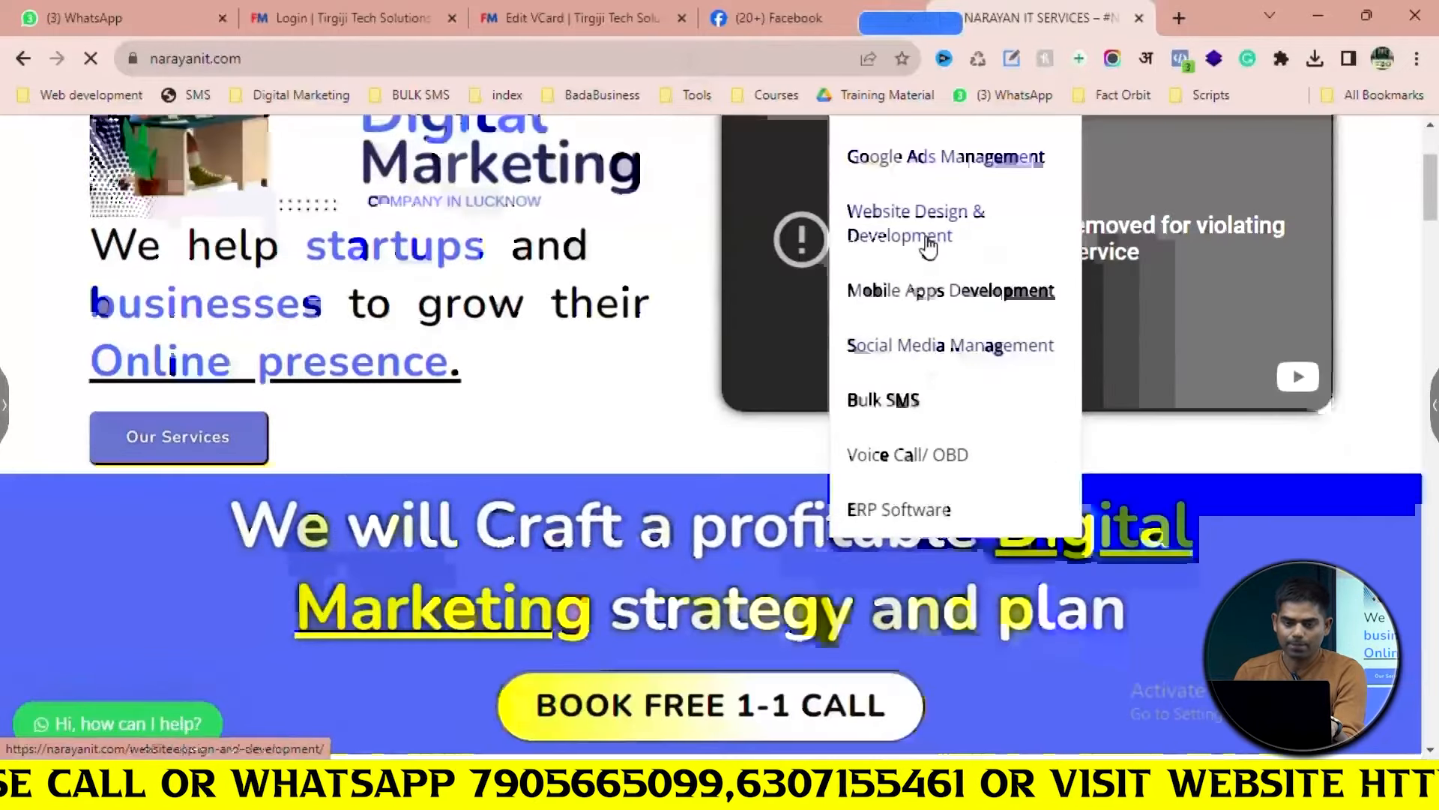
{"action": "left_click", "coordinate": [927, 239]}
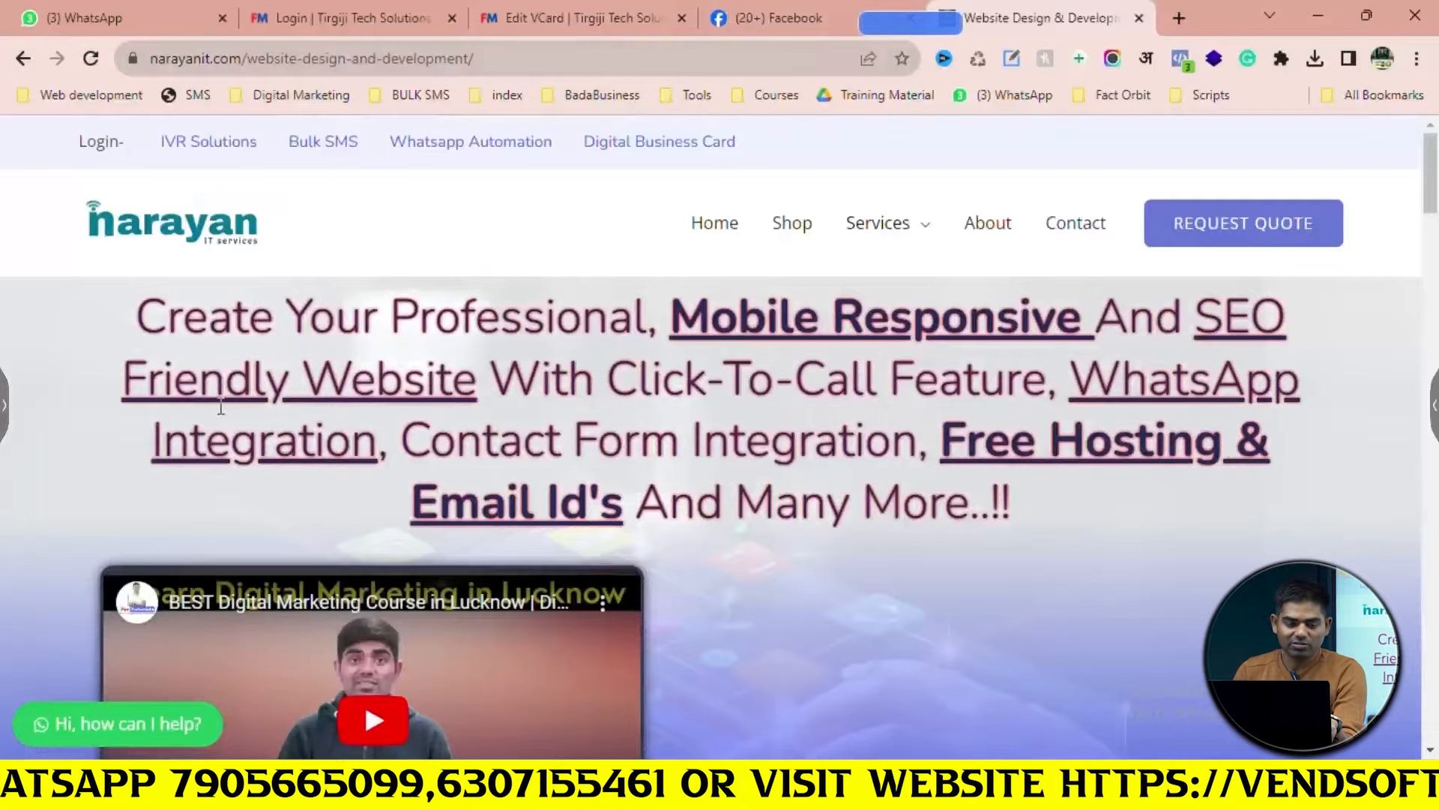
{"action": "left_click_drag", "start_coordinate": [137, 314], "coordinate": [1011, 510]}
{"action": "key", "text": "ctrl+c"}
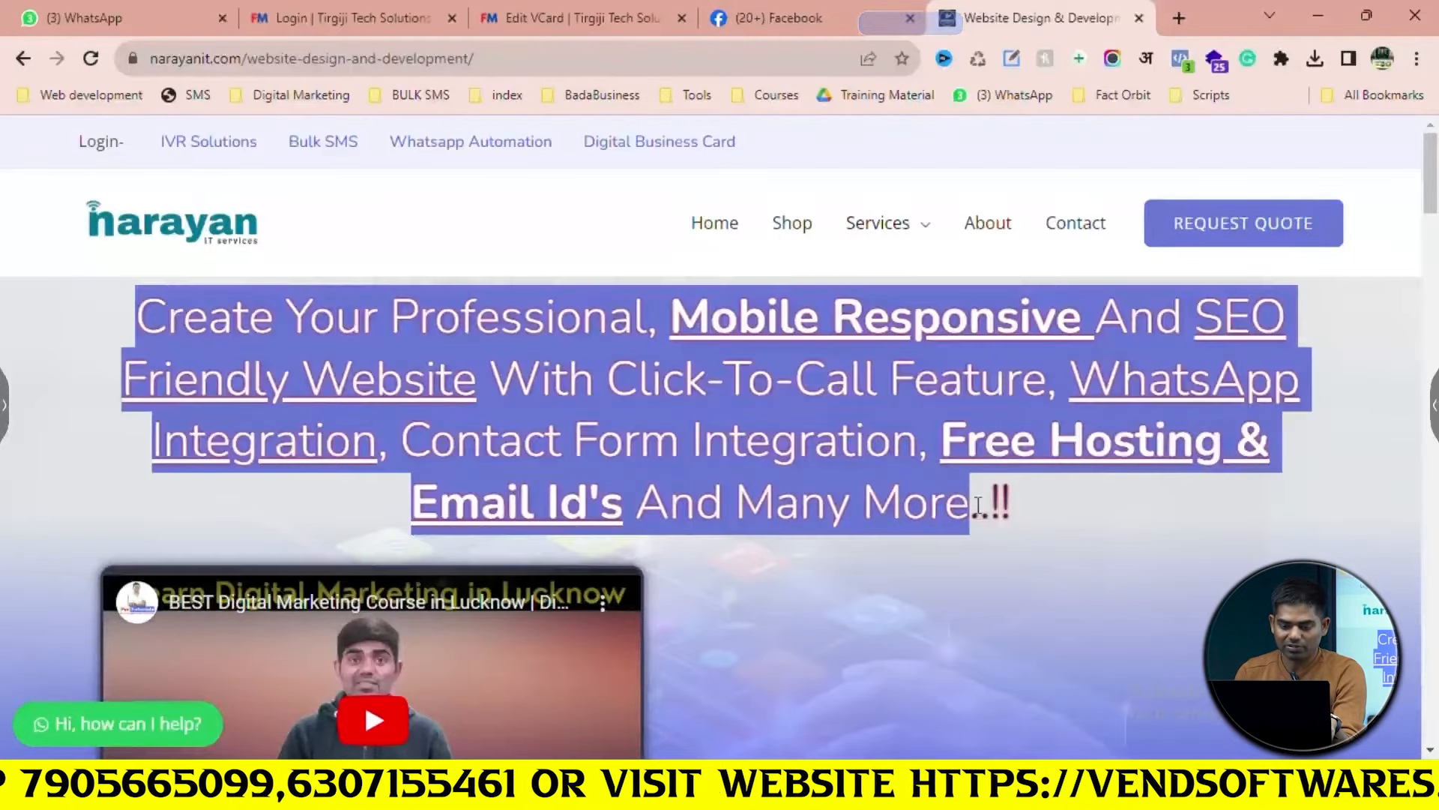
{"action": "left_click", "coordinate": [1182, 16]}
{"action": "key", "text": "ctrl+v"}
{"action": "key", "text": "Escape"}
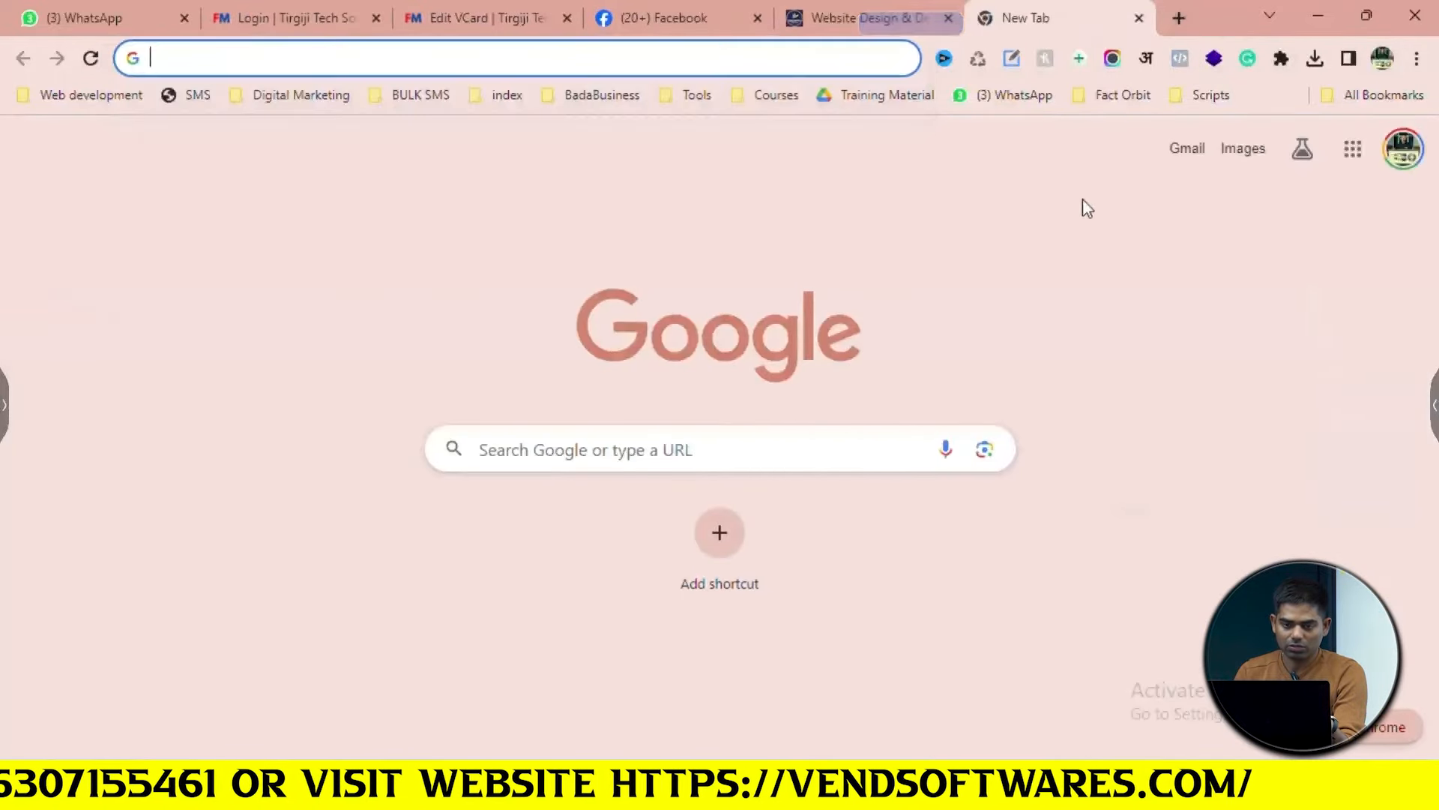
Paste the copied heading paragraph as the service's Description
{"action": "left_click", "coordinate": [503, 10]}
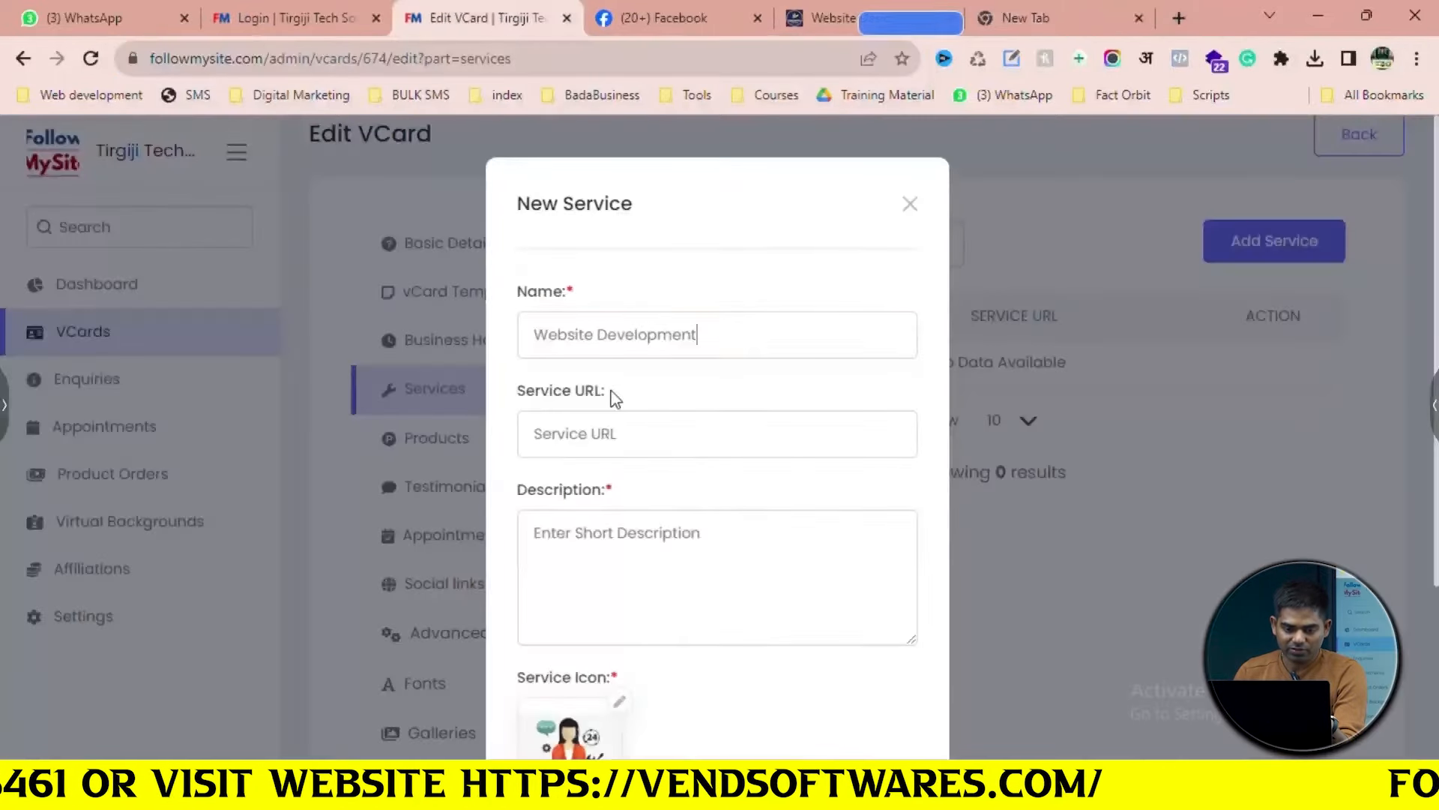
{"action": "key", "text": "ctrl+v"}
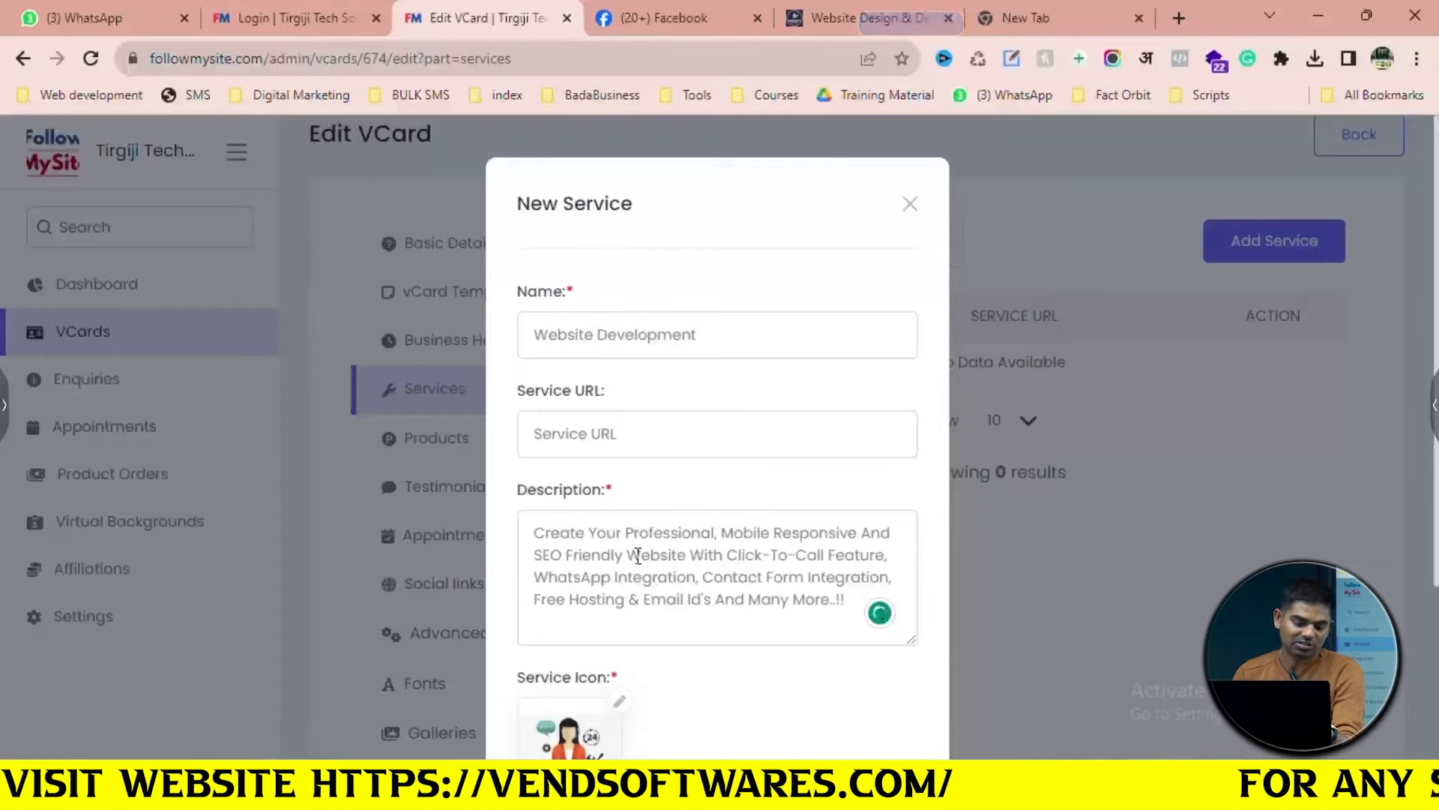
{"action": "scroll", "coordinate": [641, 557], "scroll_direction": "down", "scroll_amount": 1}
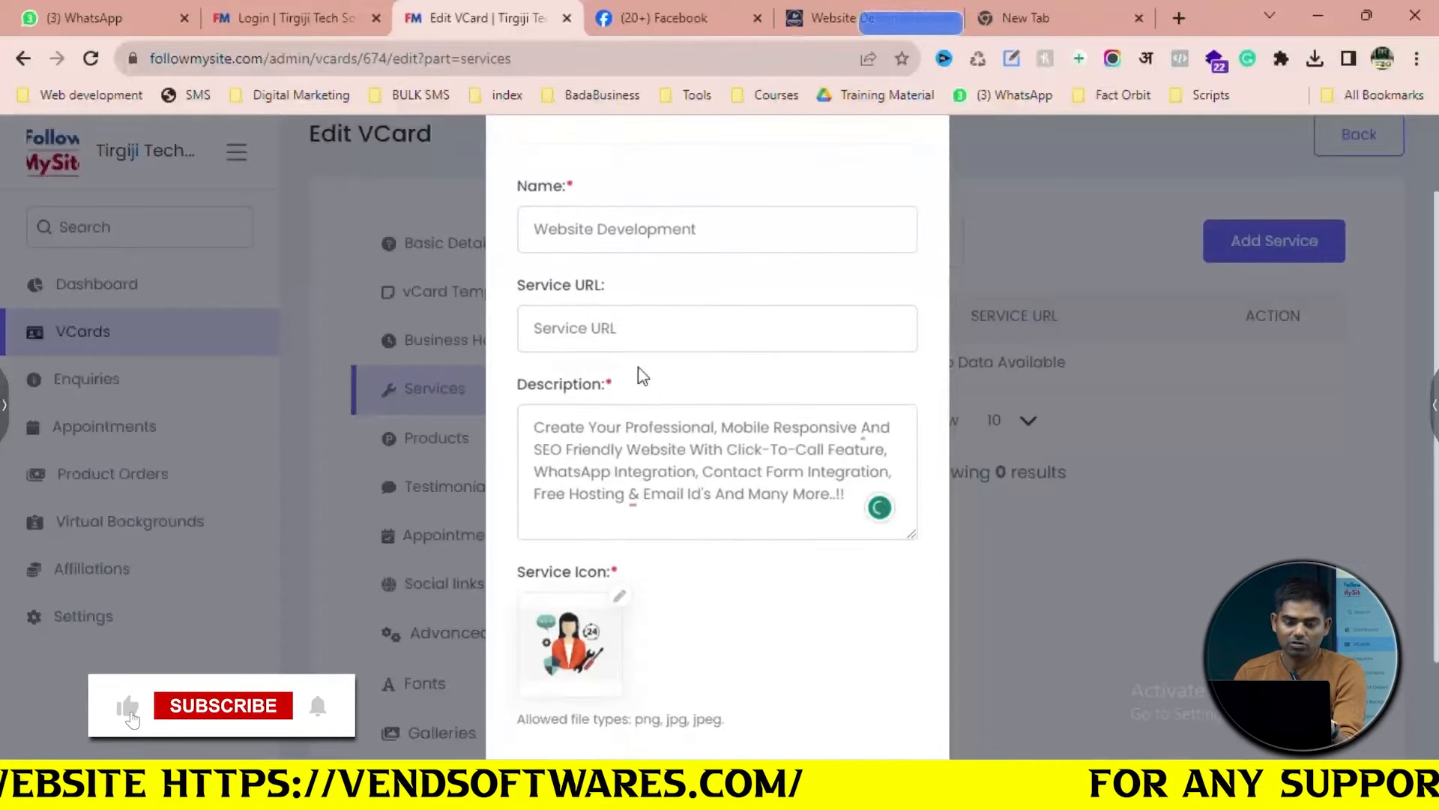
Copy the Narayan IT design page URL into Service URL and try saving the service
{"action": "left_click", "coordinate": [660, 321]}
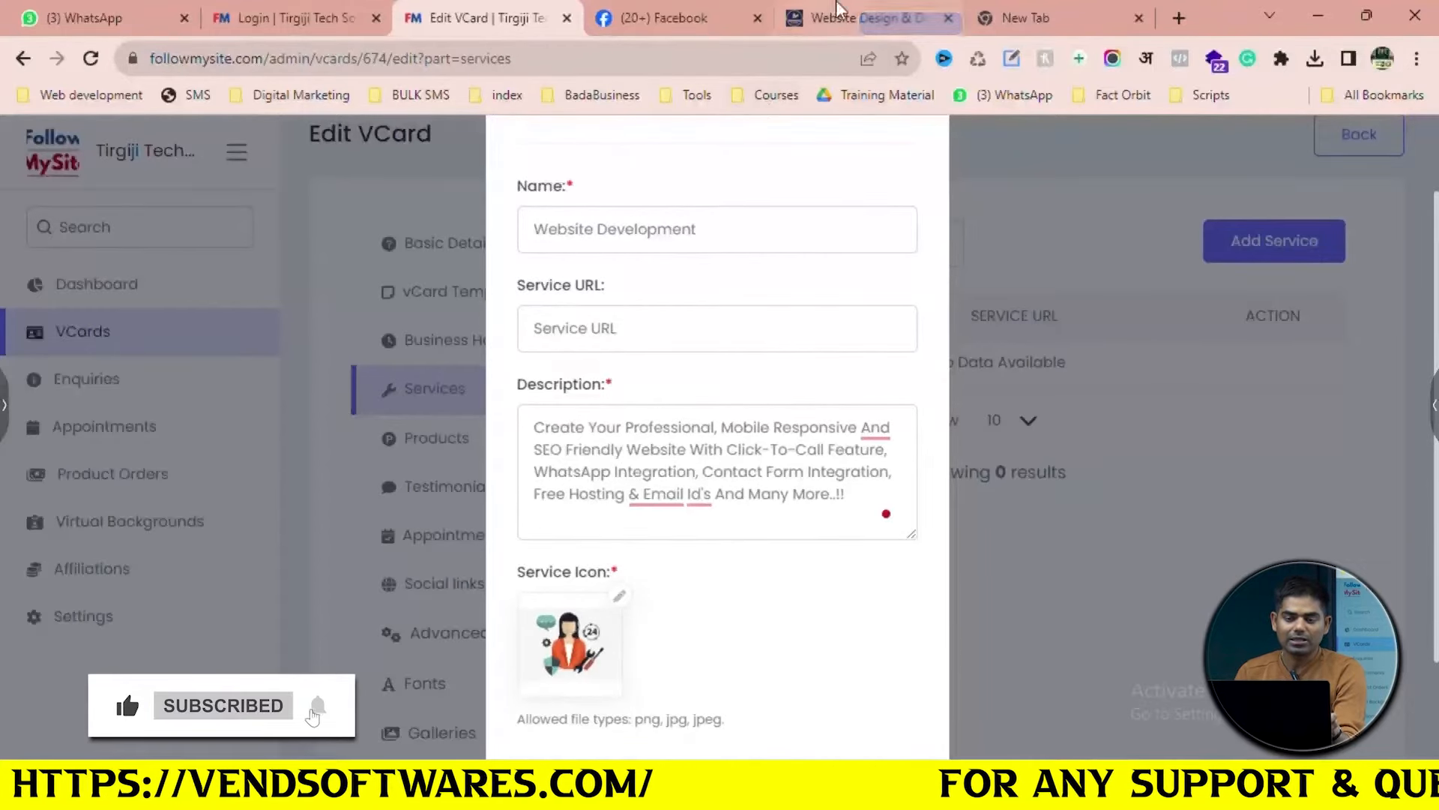
{"action": "left_click", "coordinate": [855, 18]}
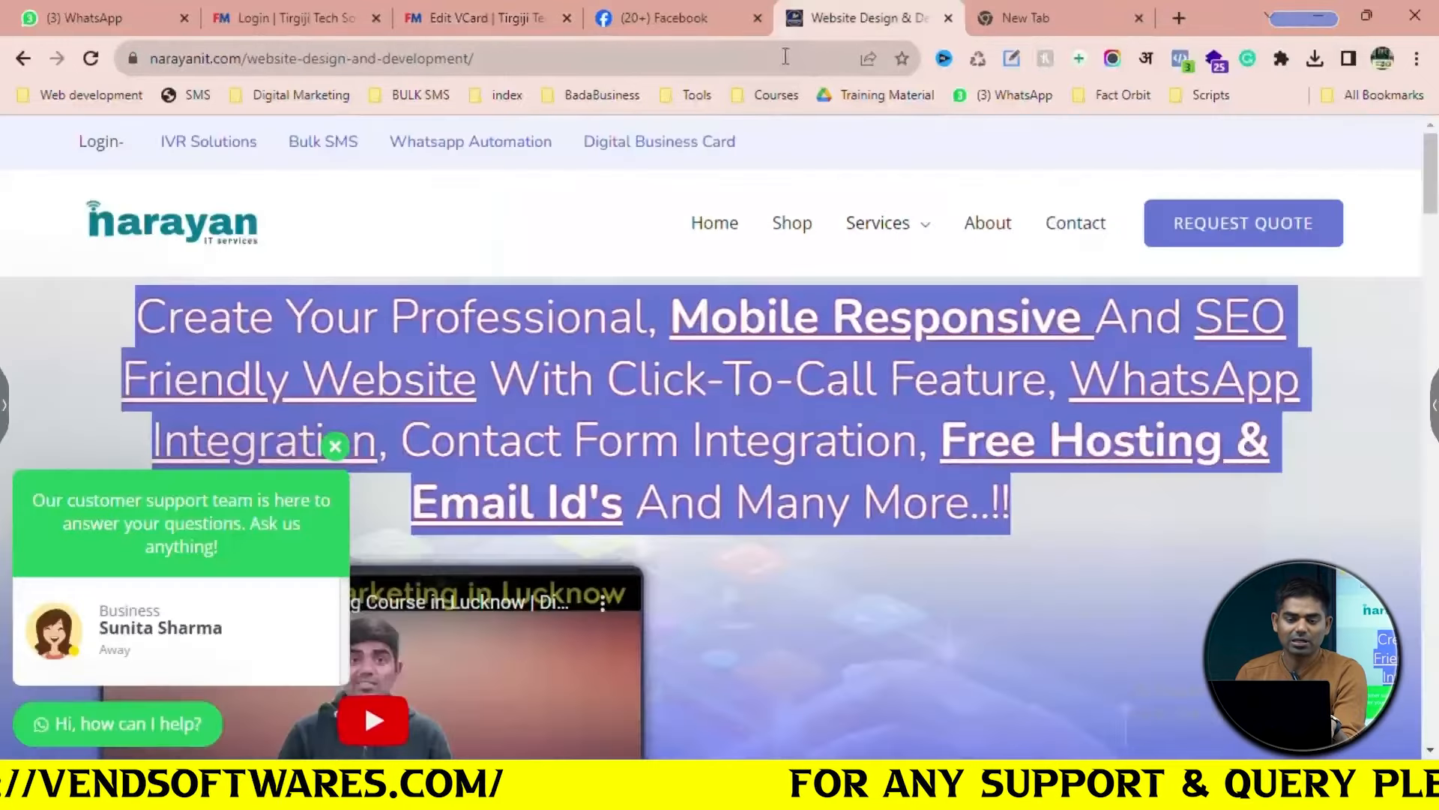
{"action": "left_click", "coordinate": [766, 59]}
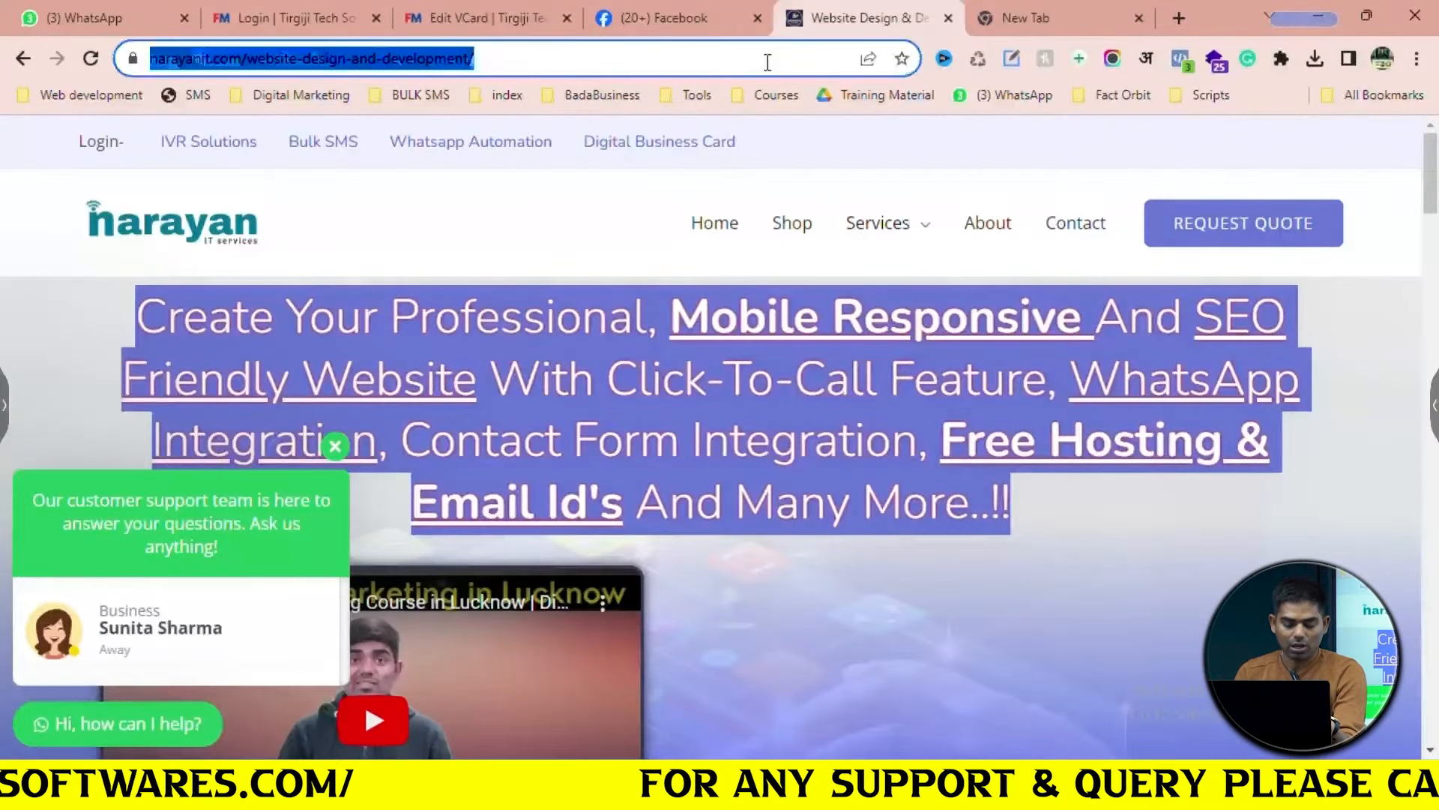
{"action": "key", "text": "ctrl+c"}
{"action": "left_click", "coordinate": [465, 18]}
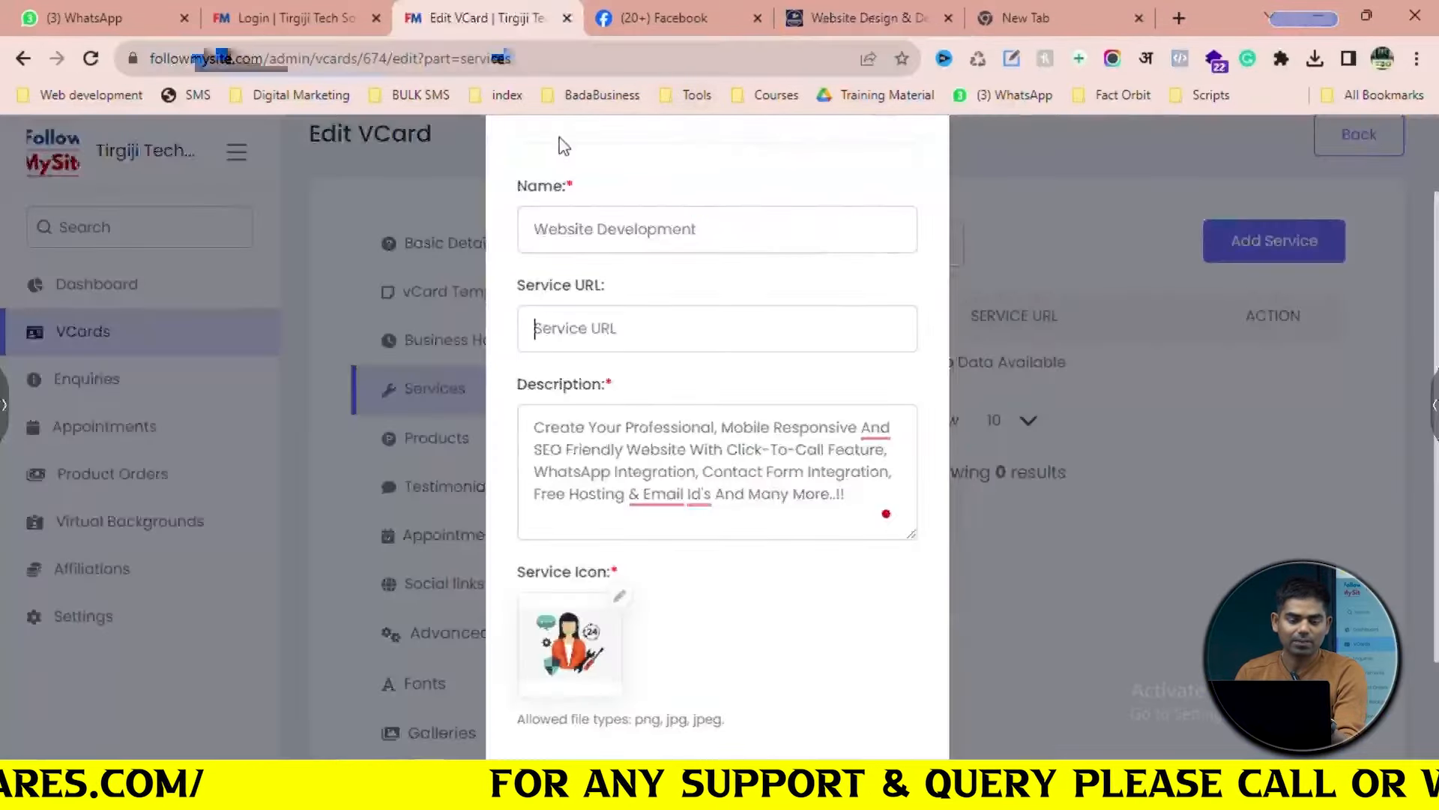
{"action": "key", "text": "ctrl+v"}
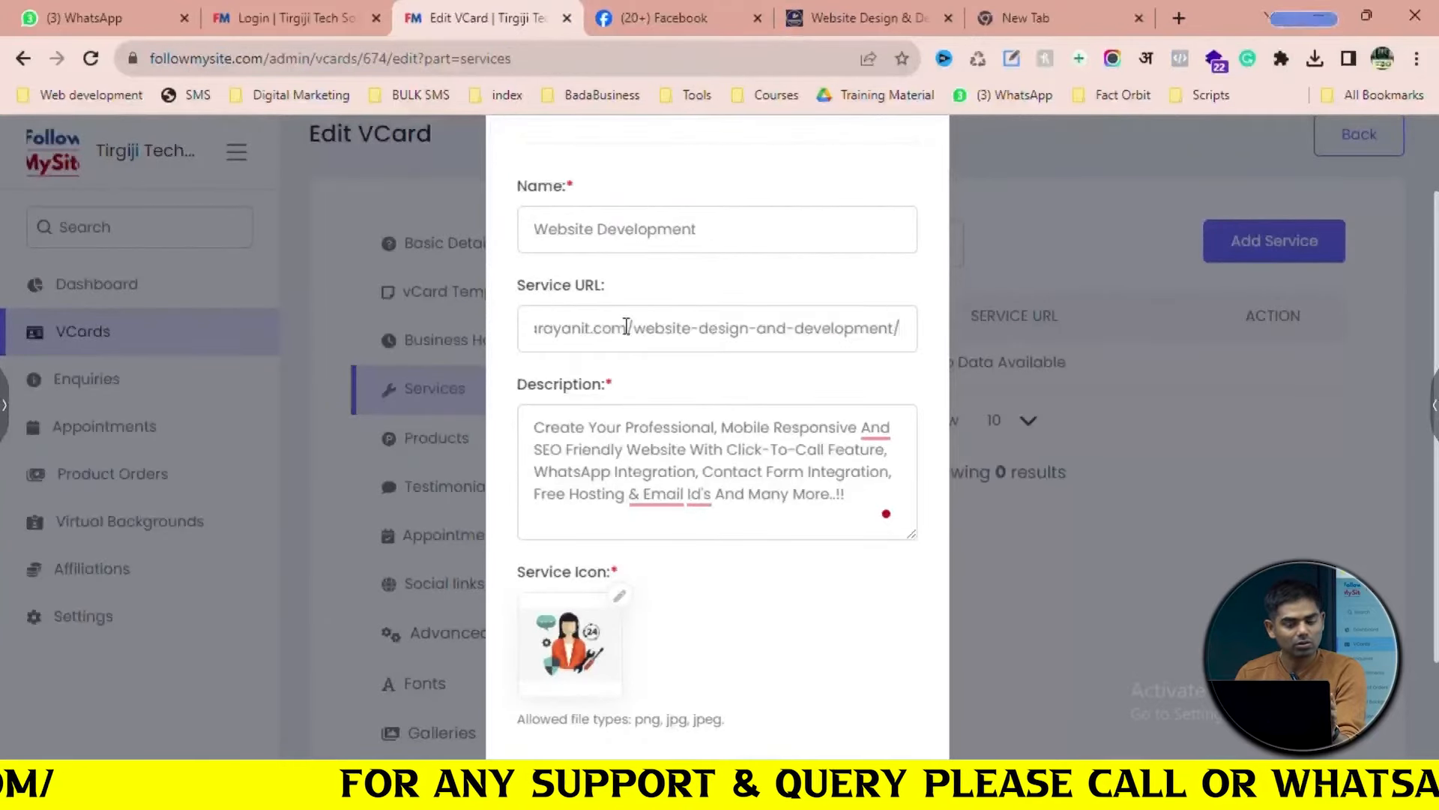
{"action": "scroll", "coordinate": [668, 515], "scroll_direction": "down", "scroll_amount": 2}
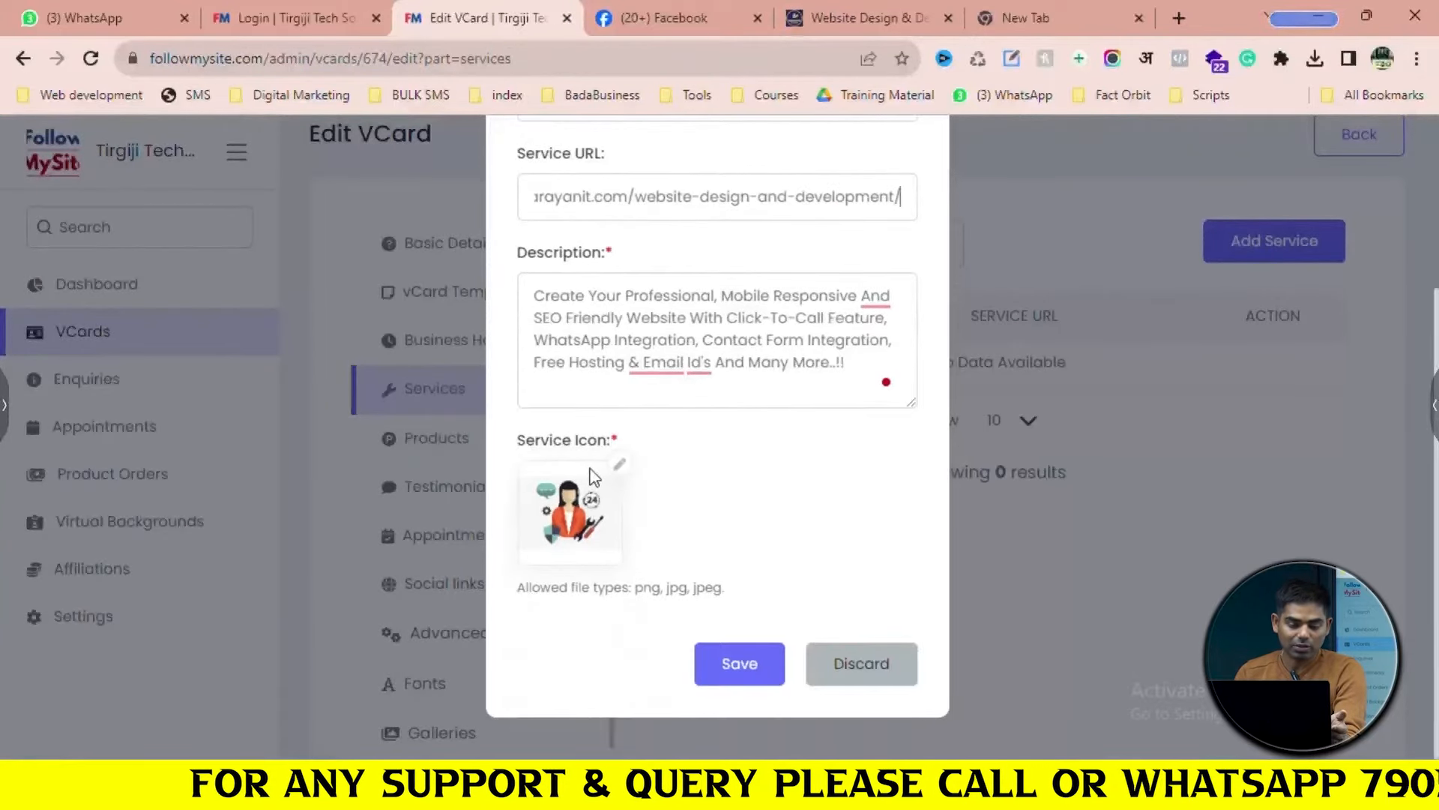
{"action": "left_click", "coordinate": [772, 674]}
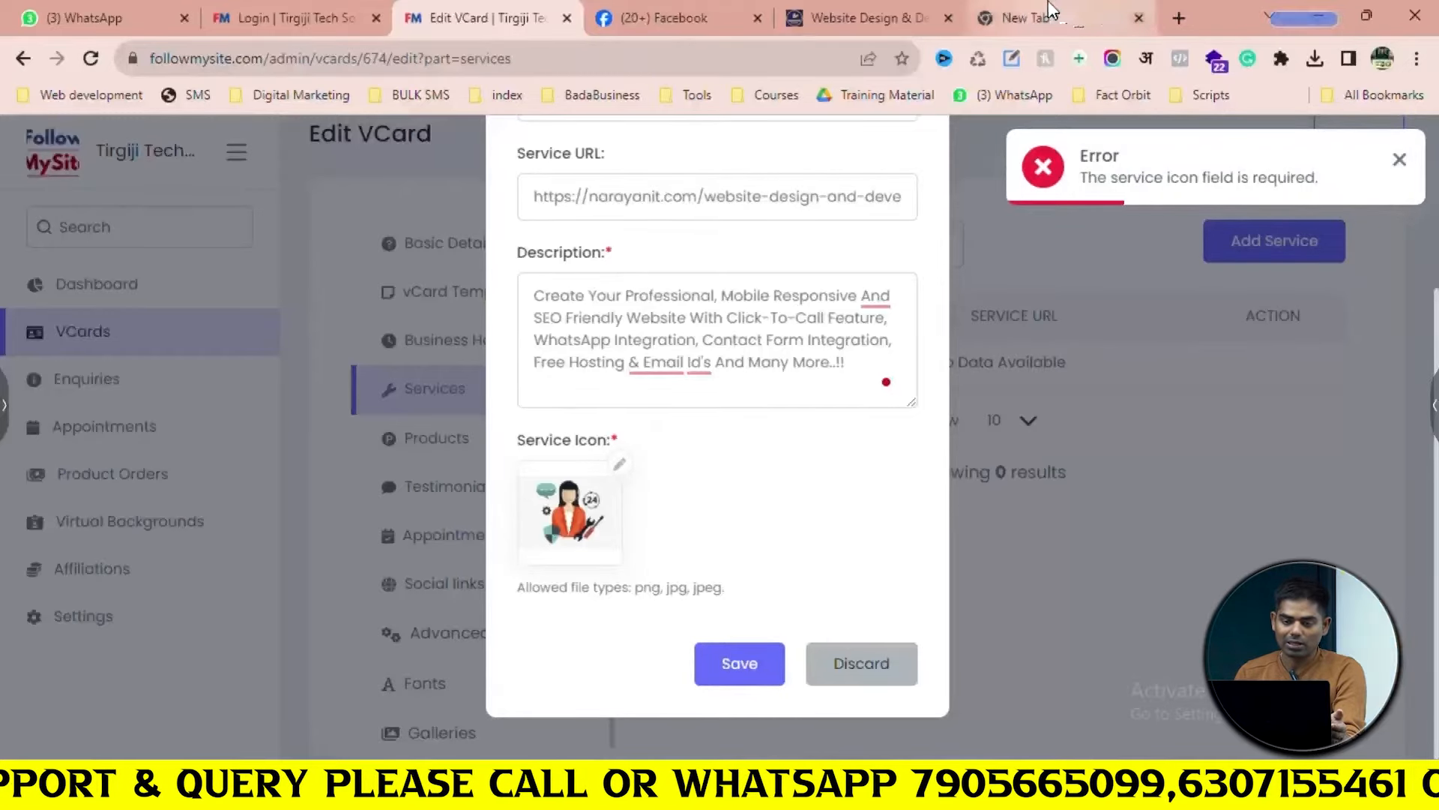
{"action": "left_click", "coordinate": [877, 9]}
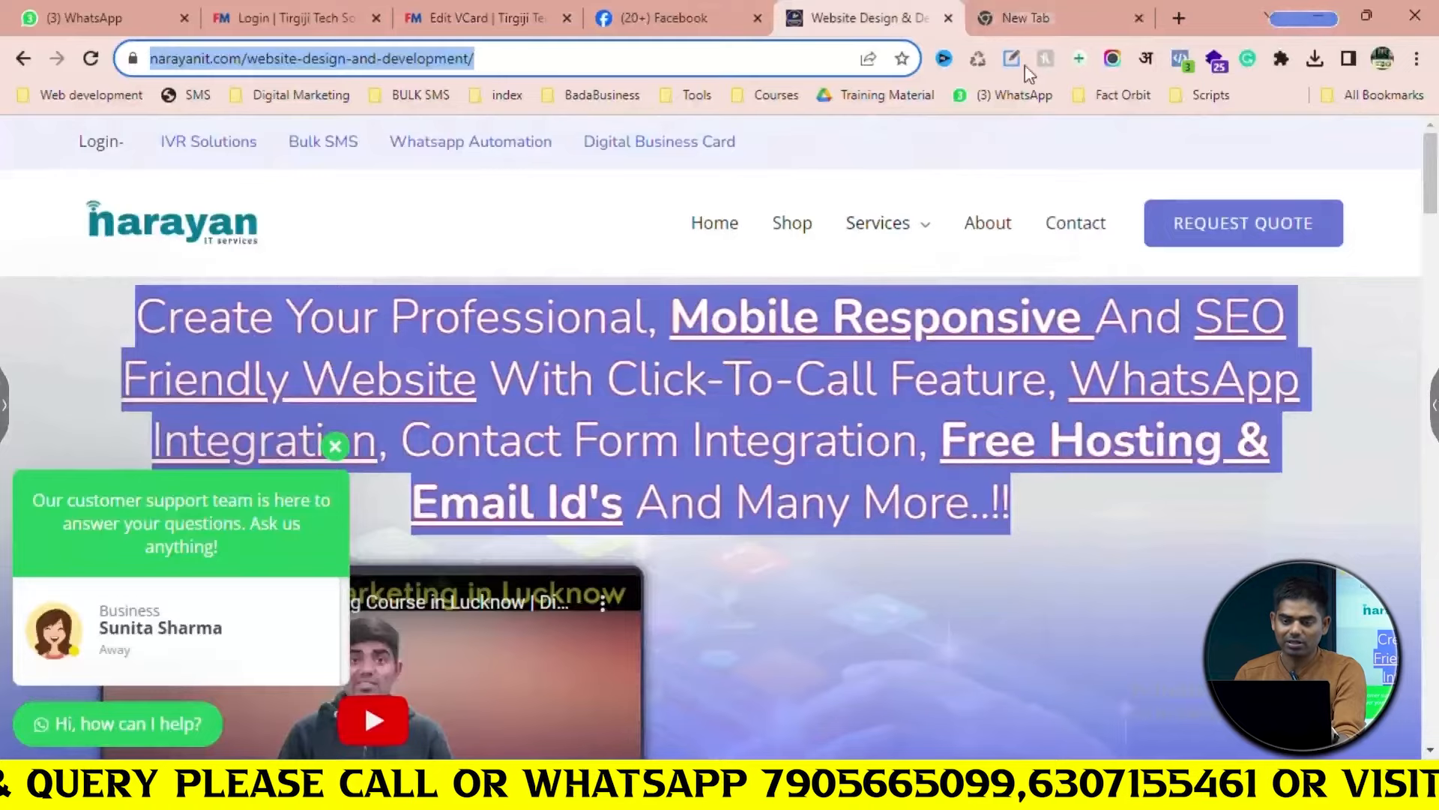
{"action": "left_click", "coordinate": [1057, 16]}
Search Google for 'website logo' images
{"action": "left_click", "coordinate": [840, 56]}
{"action": "type", "text": "canv"}
{"action": "key", "text": "Return"}
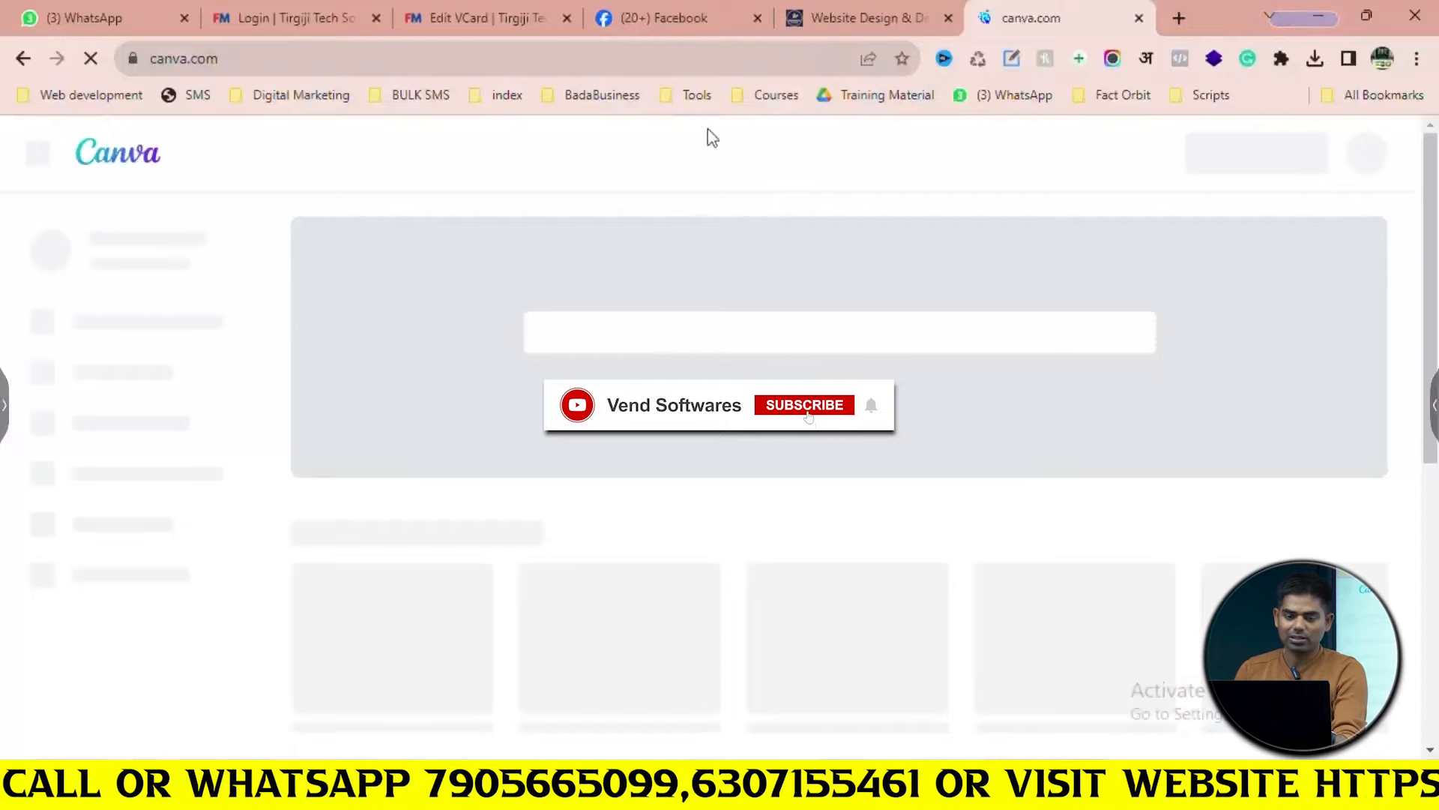
{"action": "left_click", "coordinate": [664, 54]}
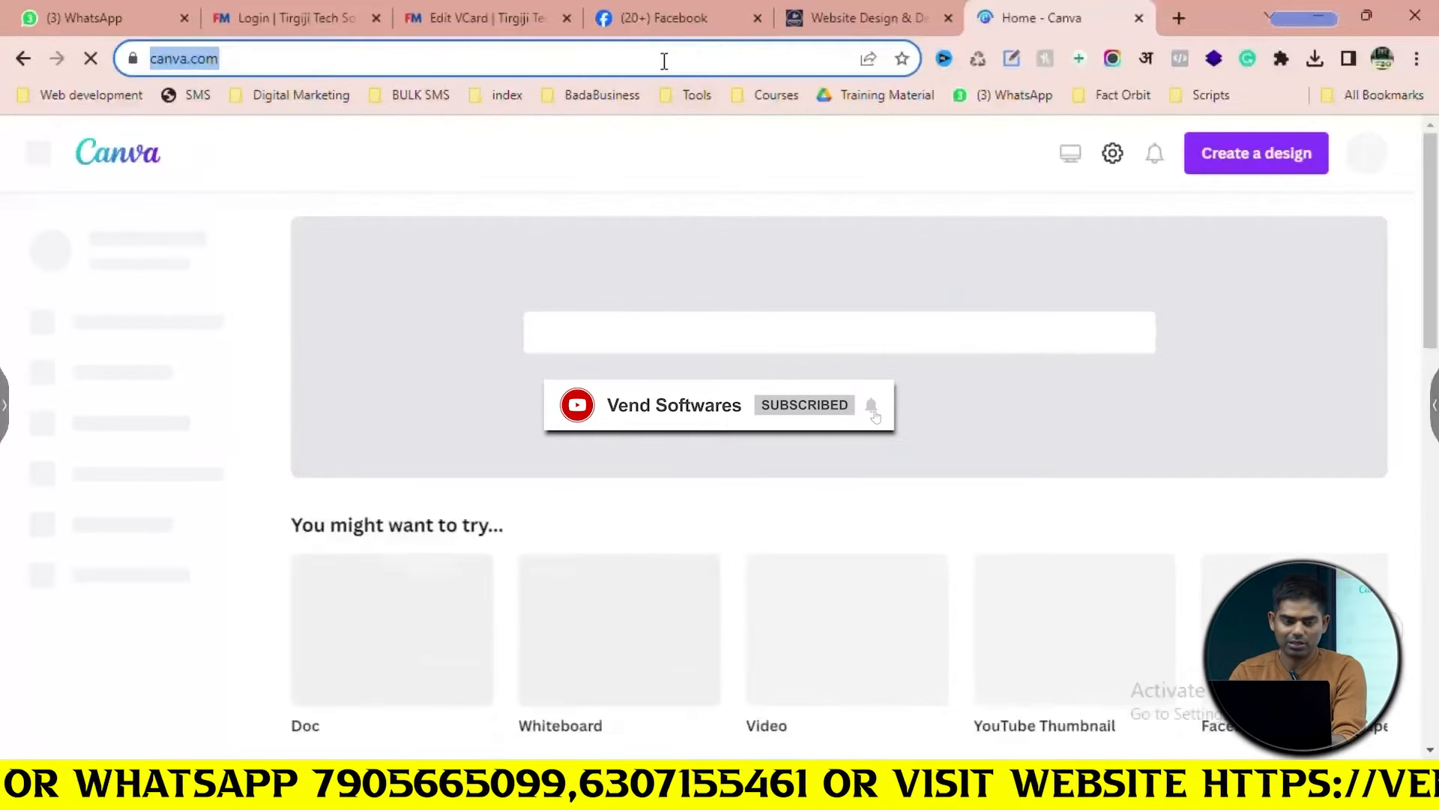
{"action": "type", "text": "website"}
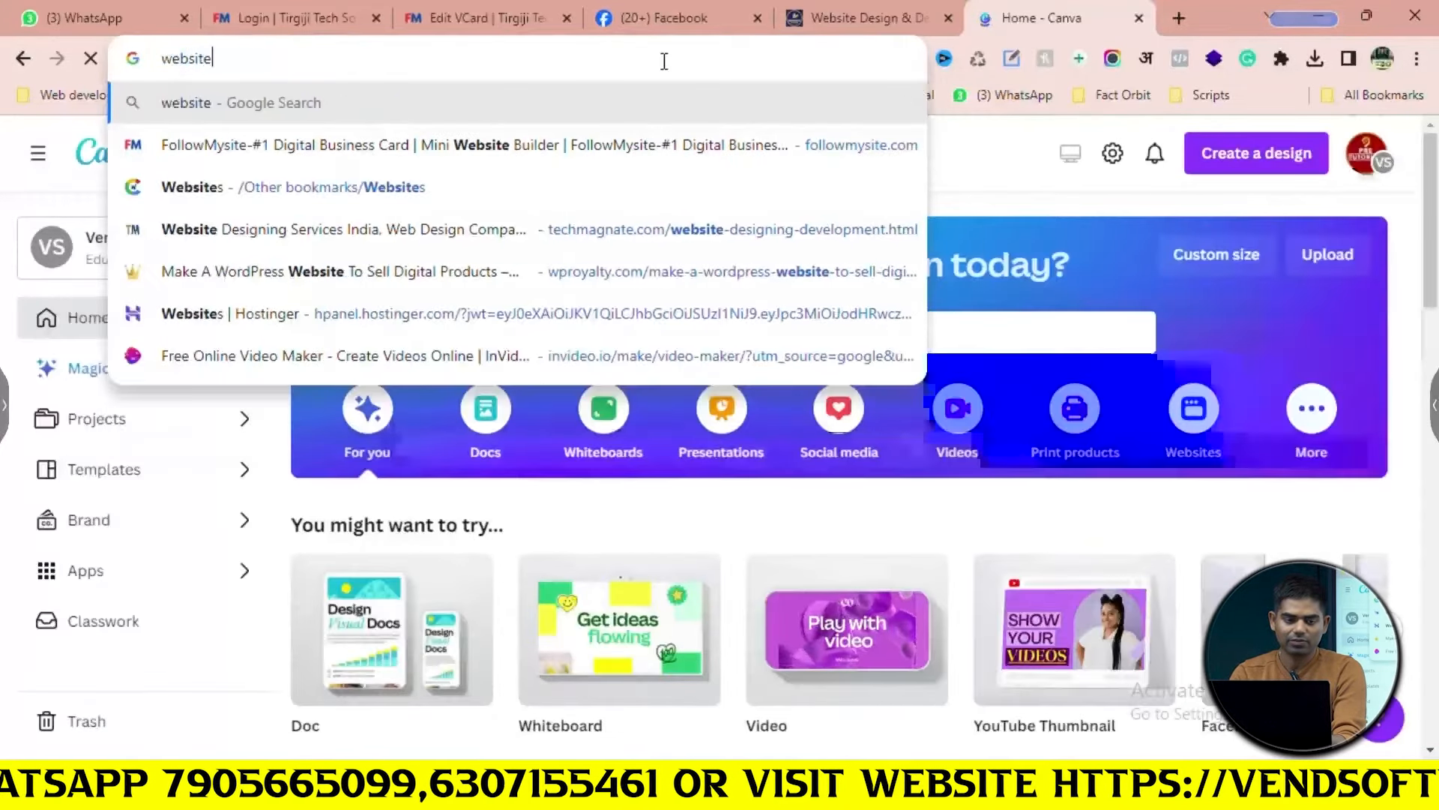
{"action": "key", "text": "BackSpace"}
{"action": "type", "text": "e lo"}
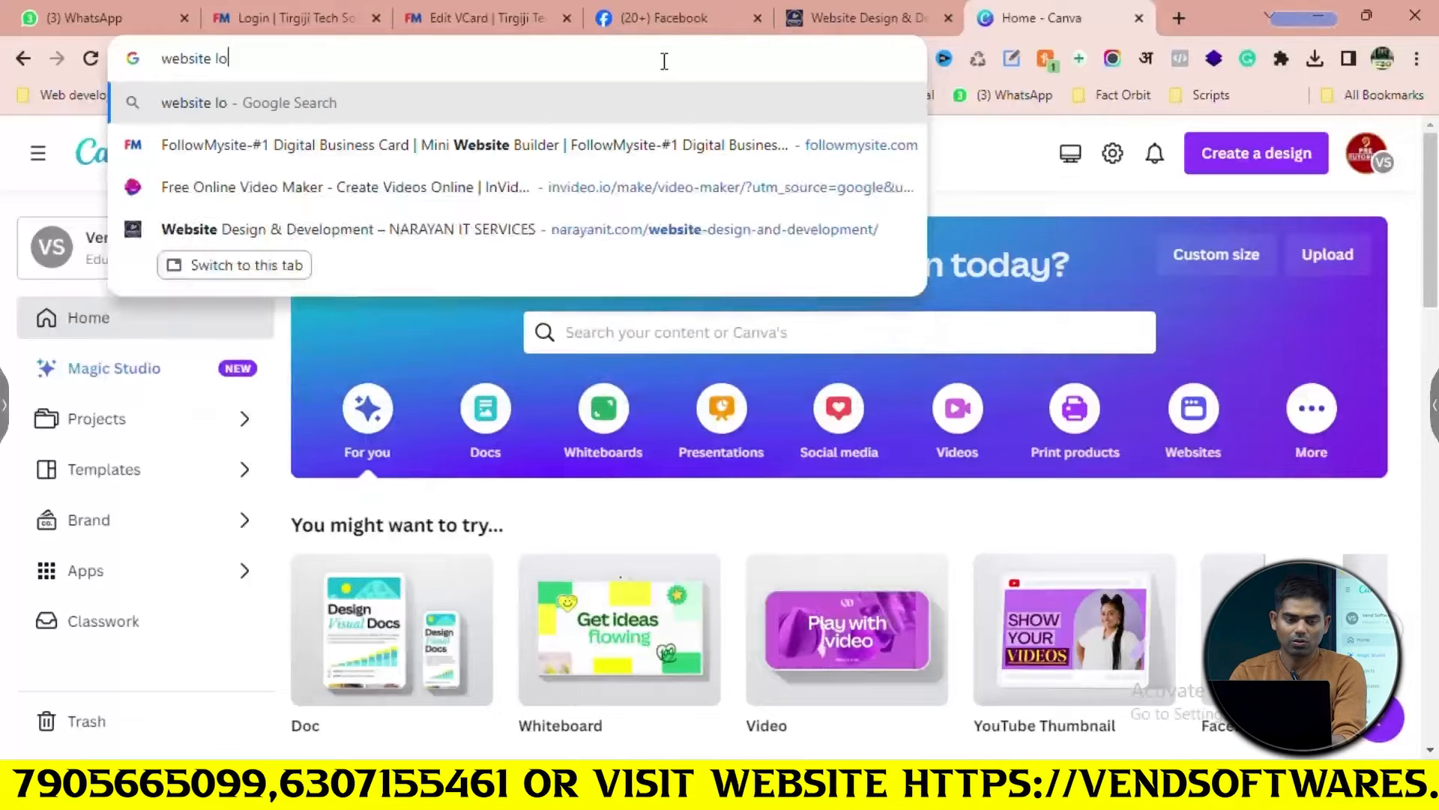
{"action": "type", "text": "go"}
{"action": "key", "text": "Return"}
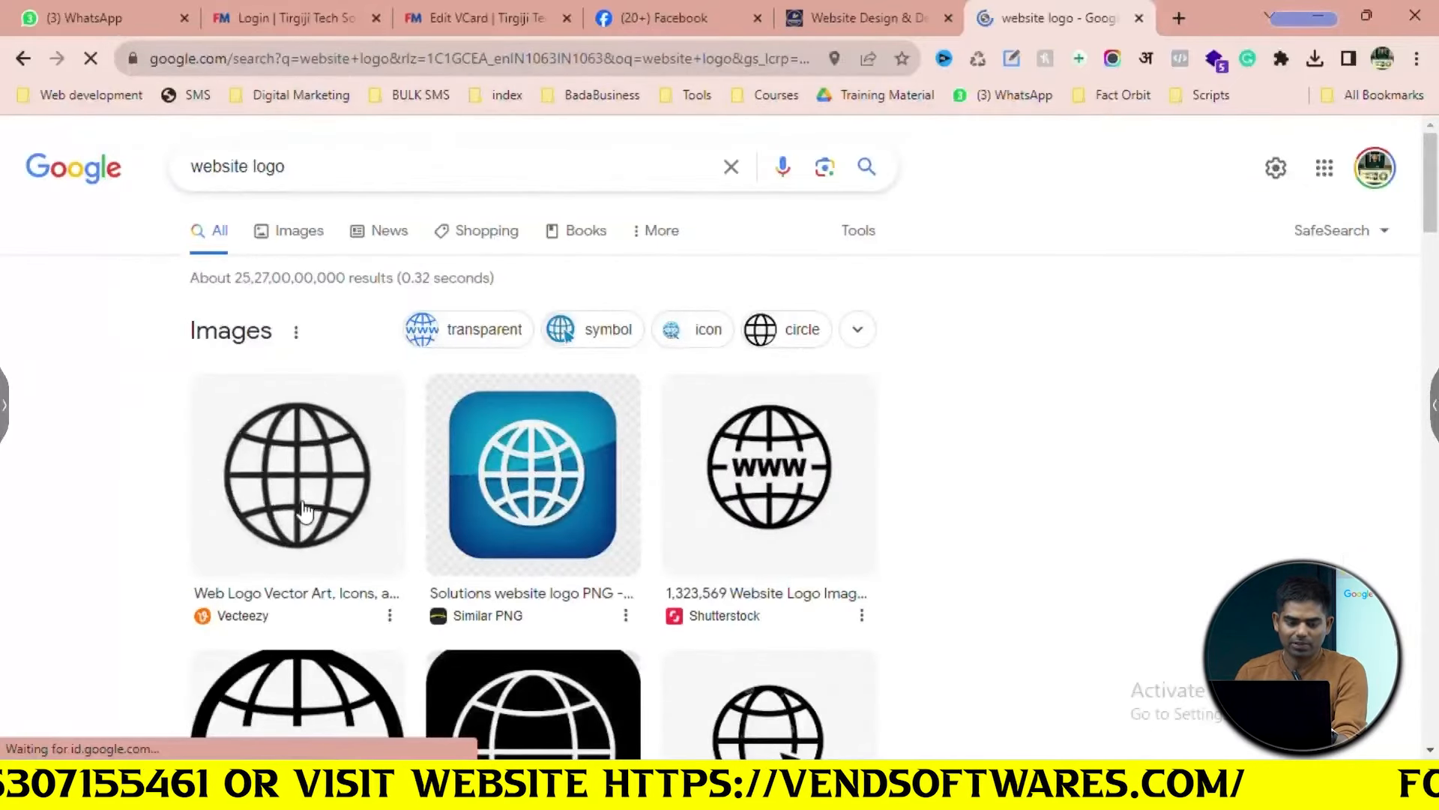
Save the first globe logo image into Downloads
{"action": "left_click", "coordinate": [313, 422]}
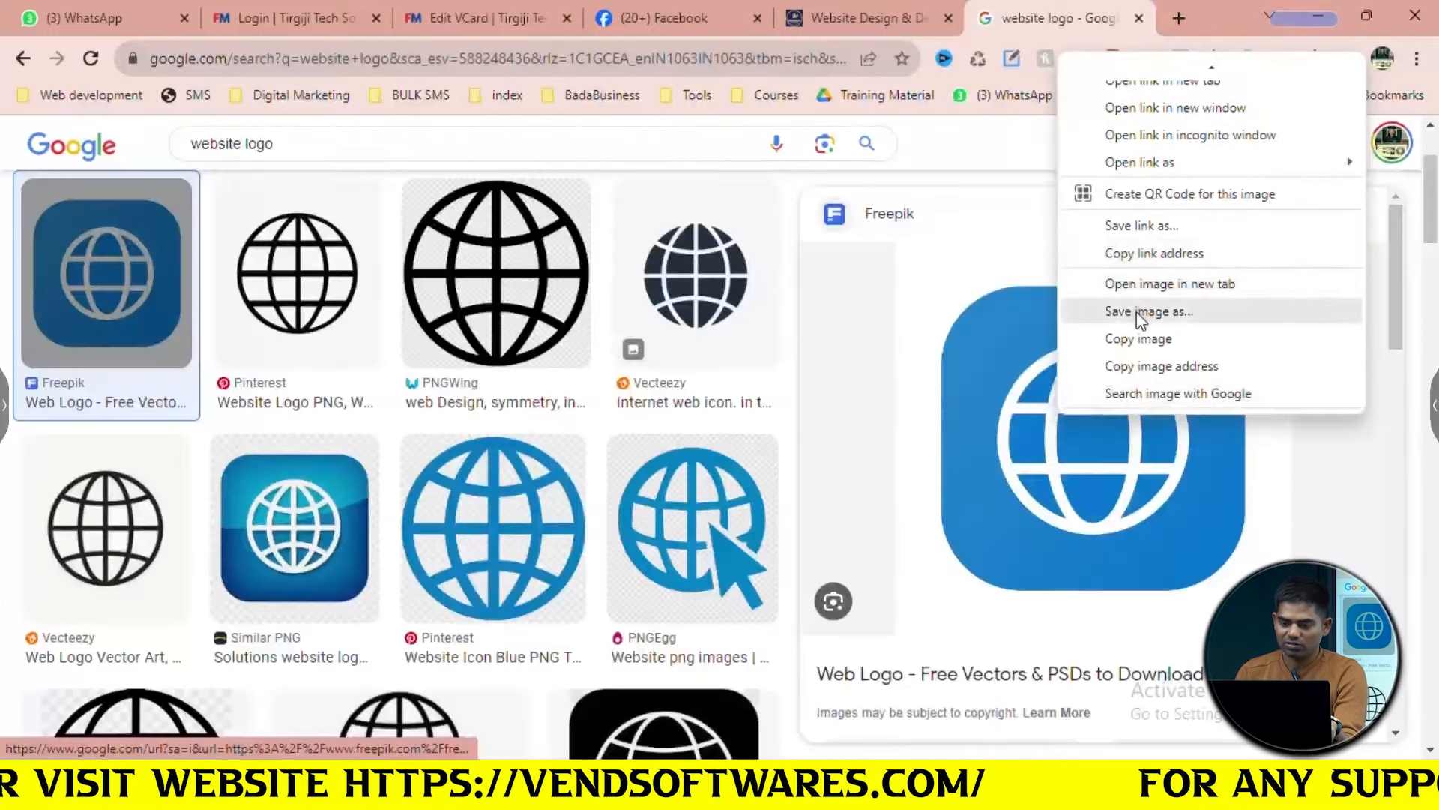
{"action": "left_click", "coordinate": [1136, 312]}
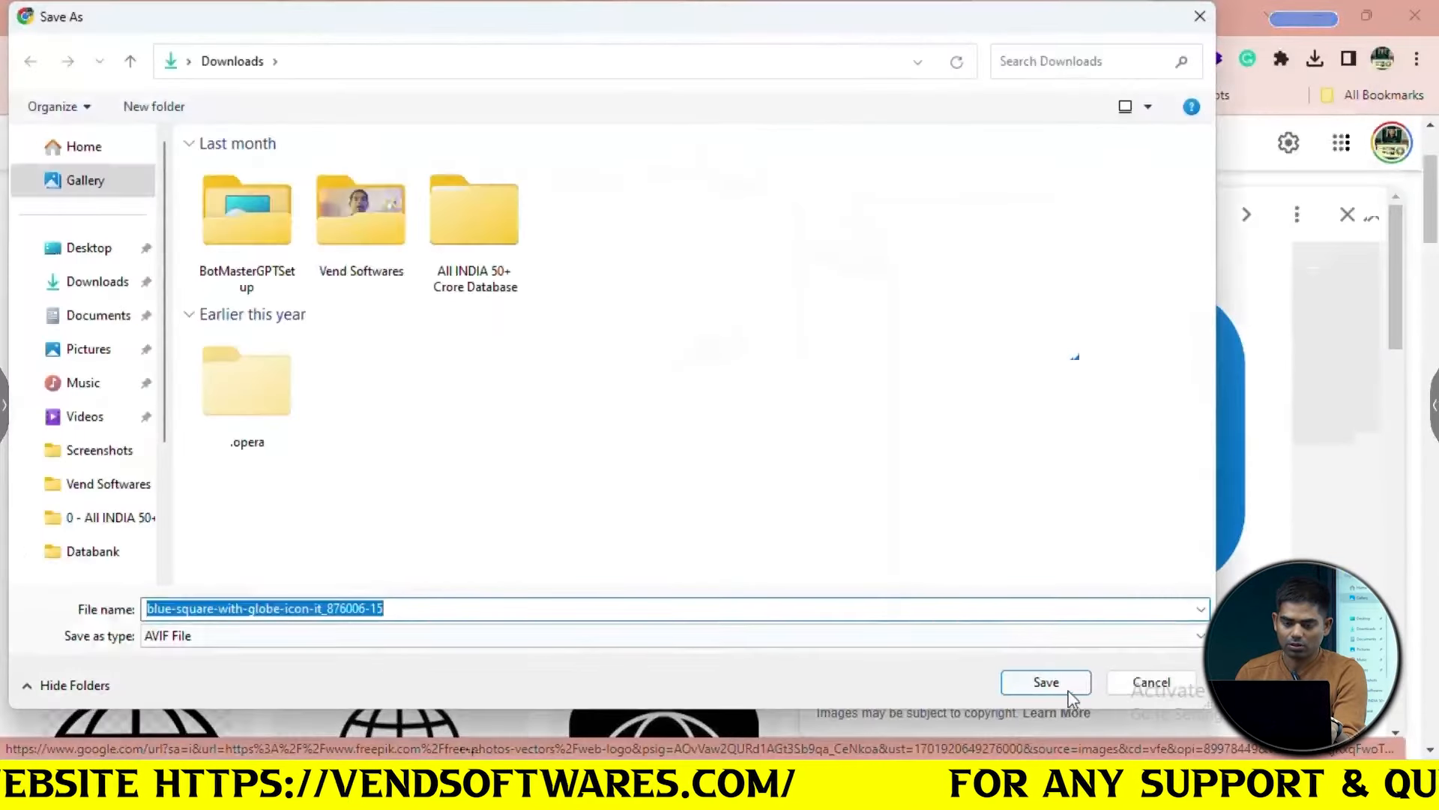
{"action": "left_click", "coordinate": [1073, 693]}
Download the Pinterest globe logo image into Downloads
{"action": "left_click", "coordinate": [536, 3]}
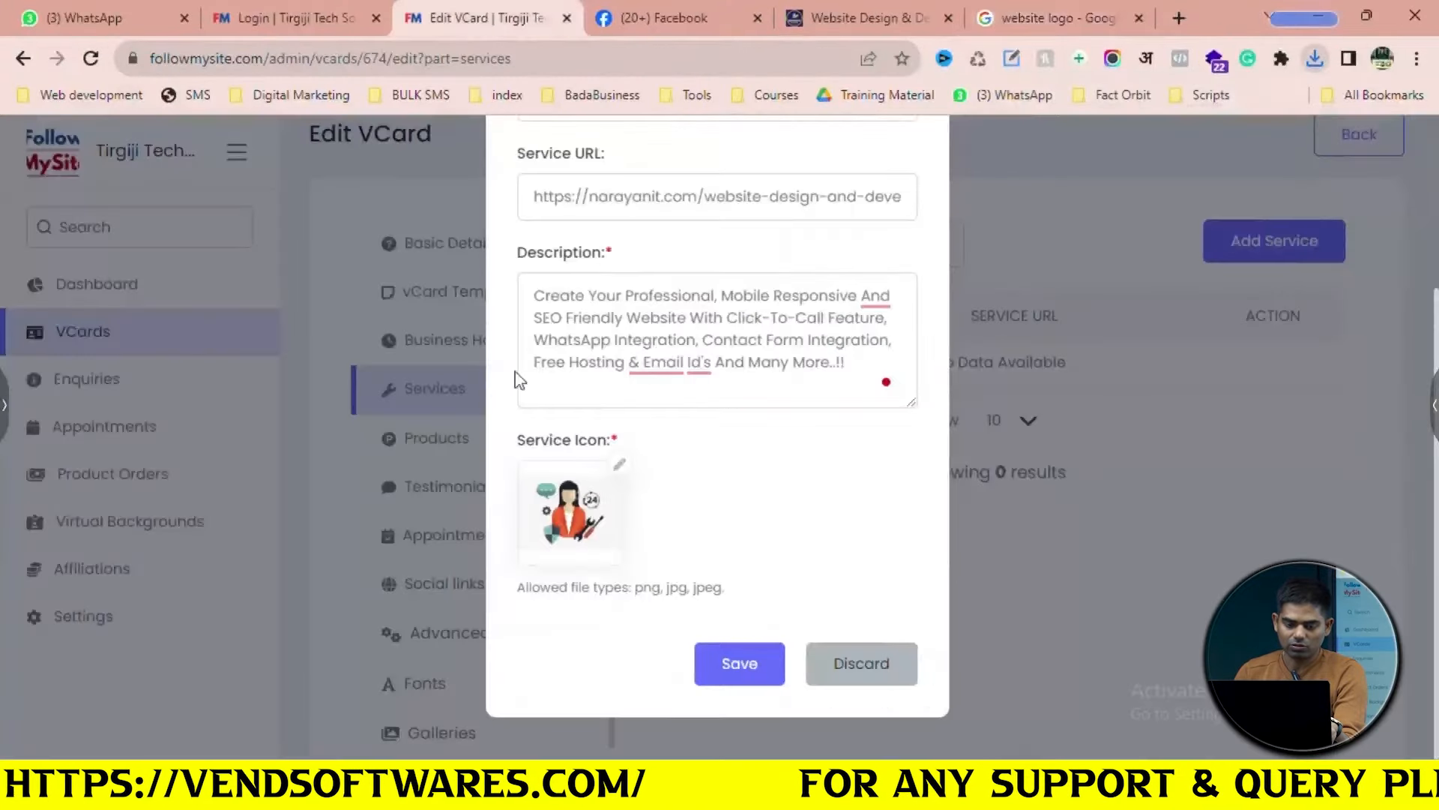
{"action": "left_click", "coordinate": [619, 464]}
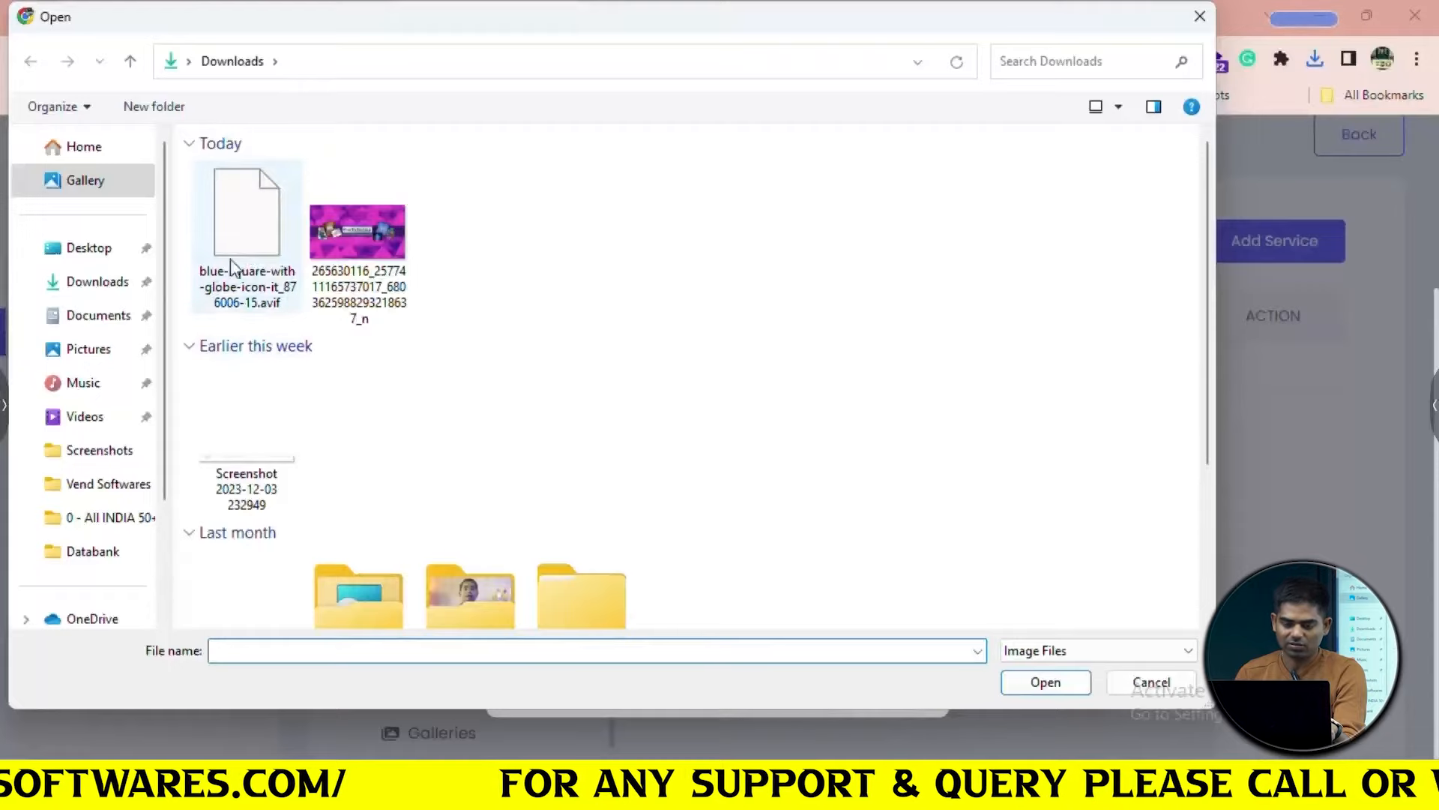
{"action": "left_click", "coordinate": [1152, 683]}
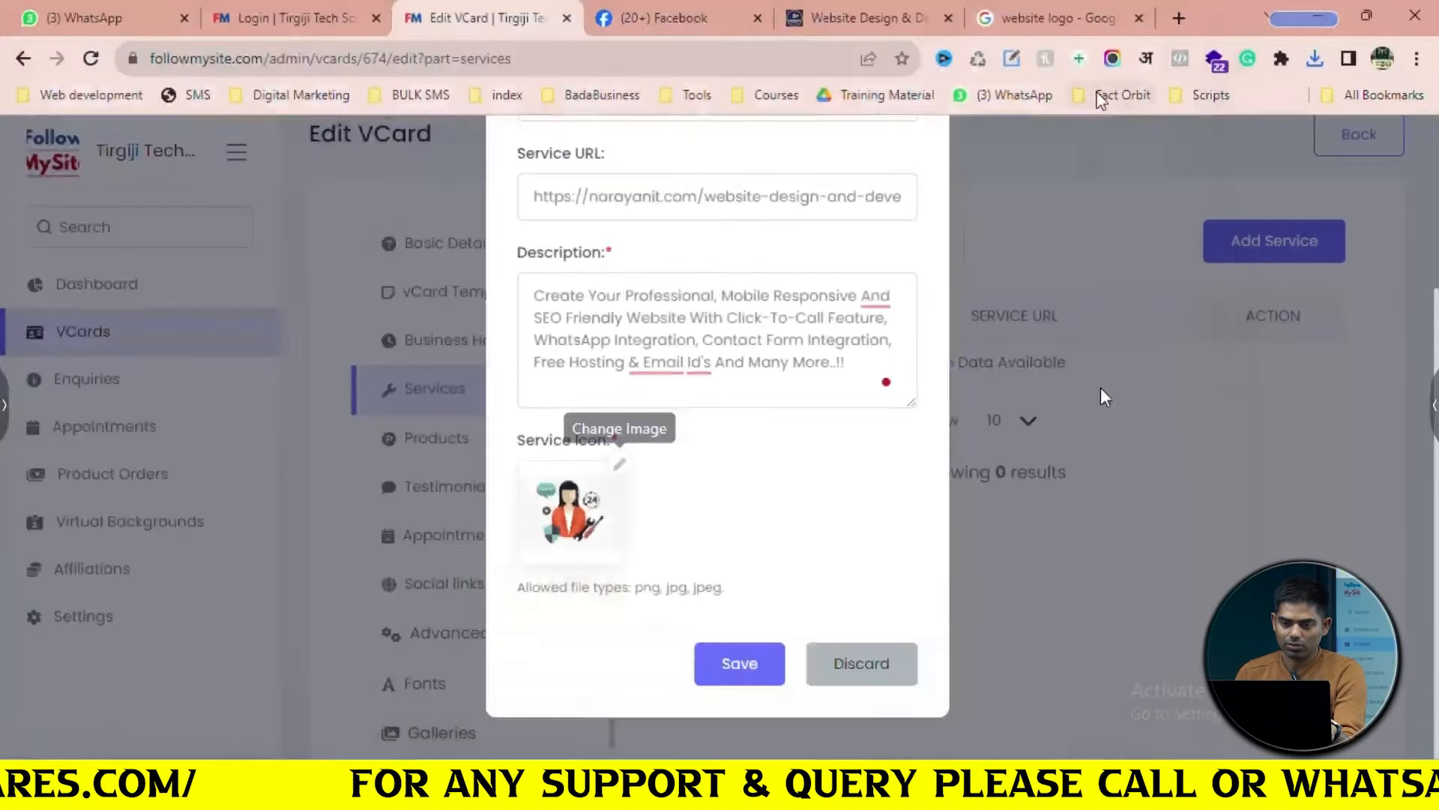
{"action": "left_click", "coordinate": [1098, 15]}
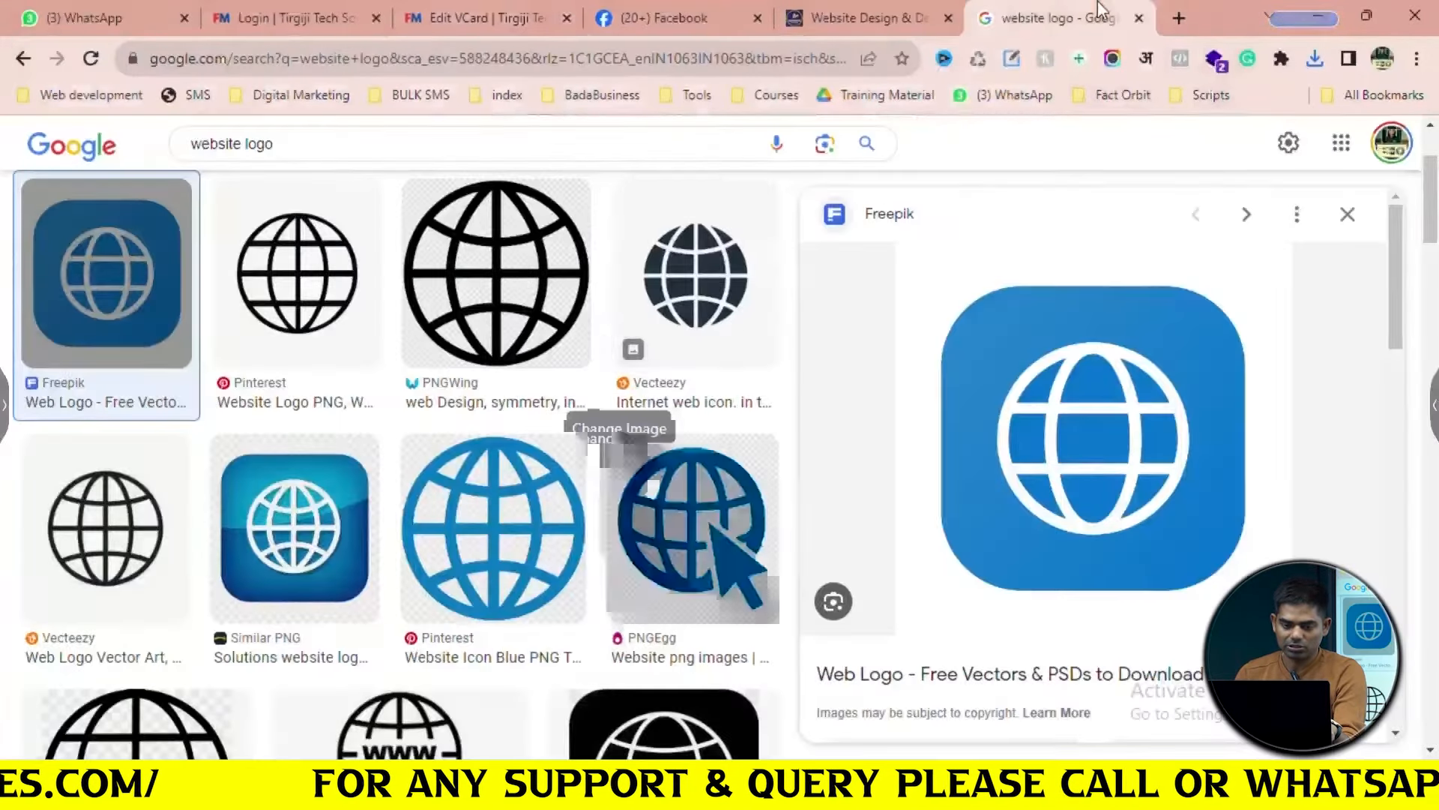
{"action": "left_click", "coordinate": [326, 329]}
{"action": "right_click", "coordinate": [976, 396]}
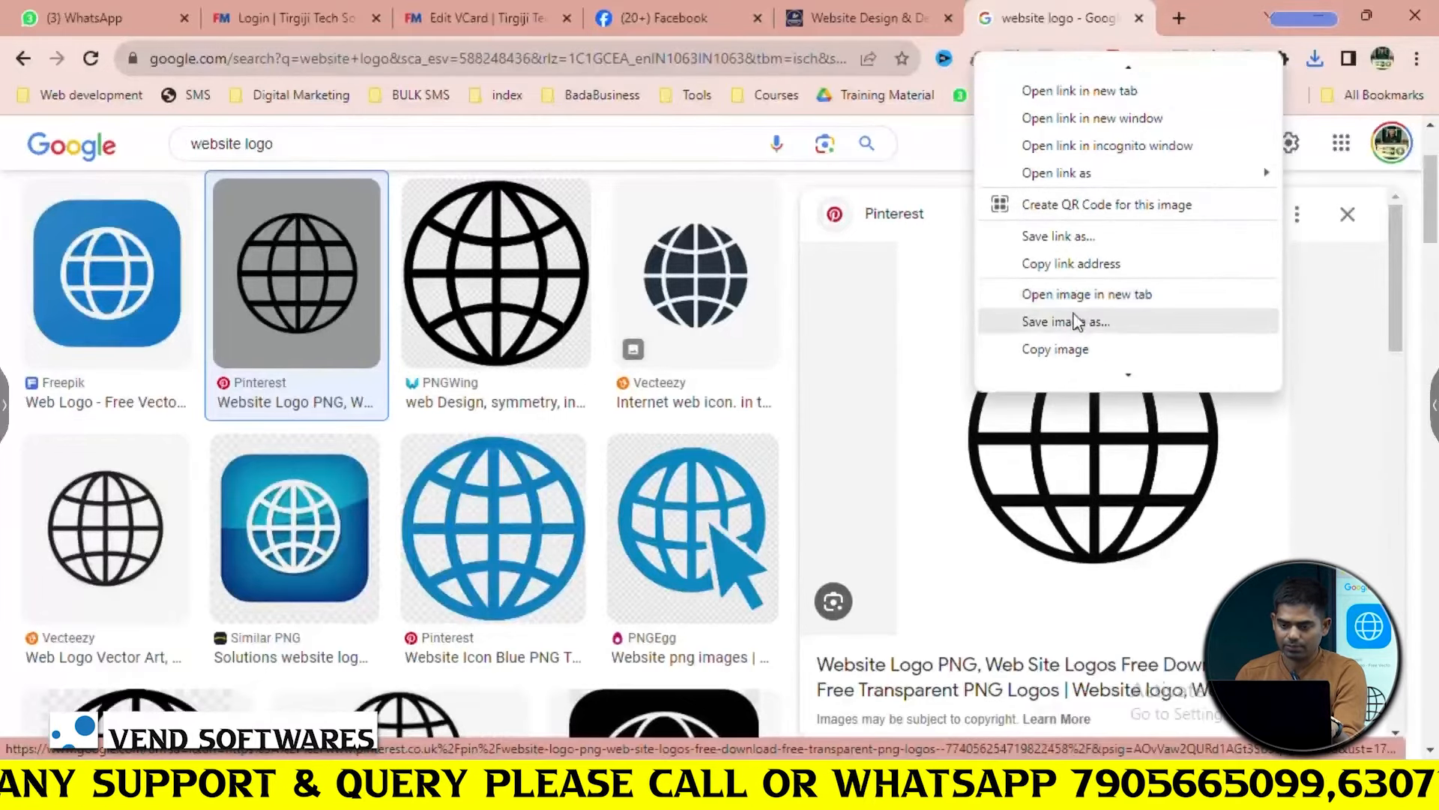
{"action": "left_click", "coordinate": [1077, 320]}
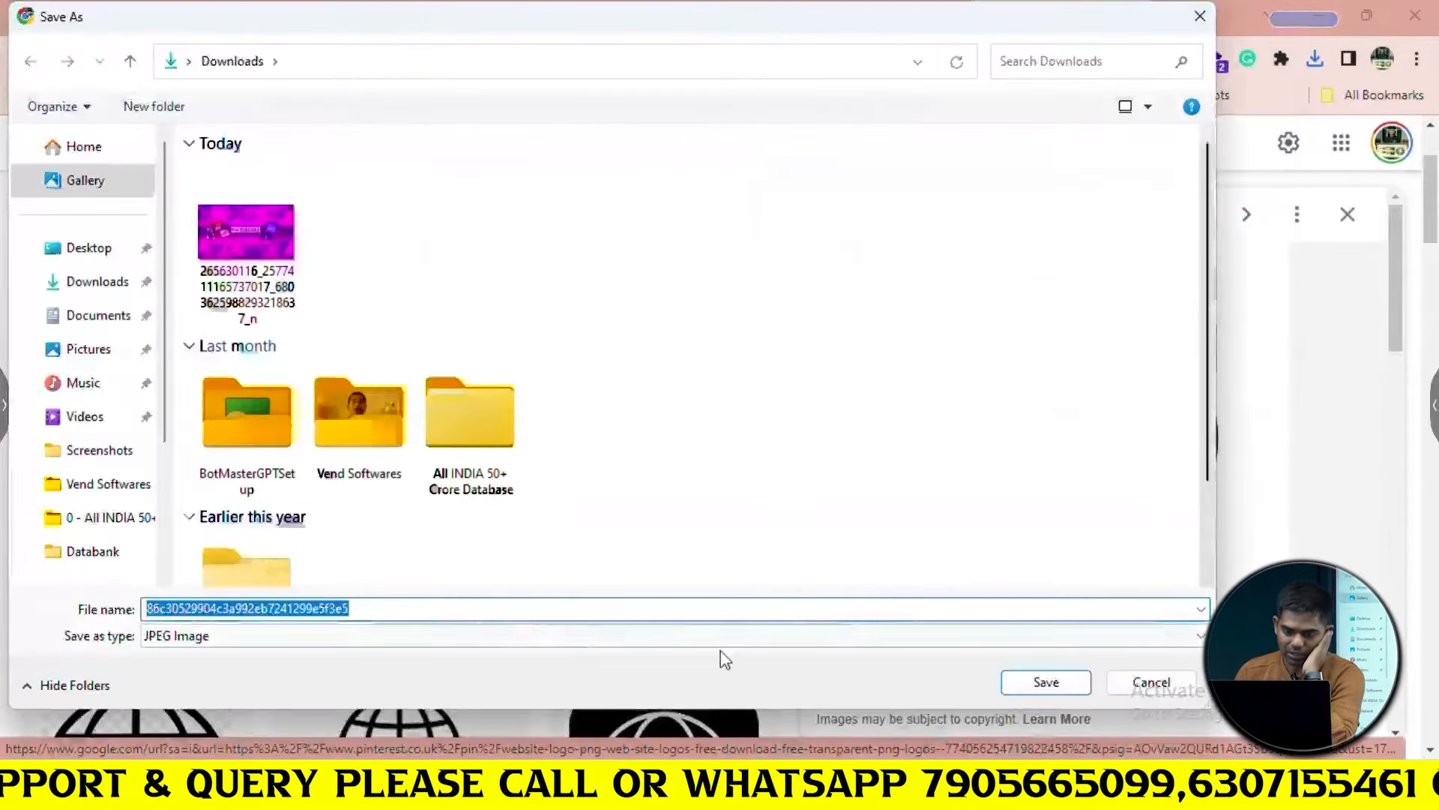
{"action": "left_click", "coordinate": [1054, 684]}
Set the downloaded globe image as the service icon and save the Website Development service
{"action": "left_click", "coordinate": [503, 23]}
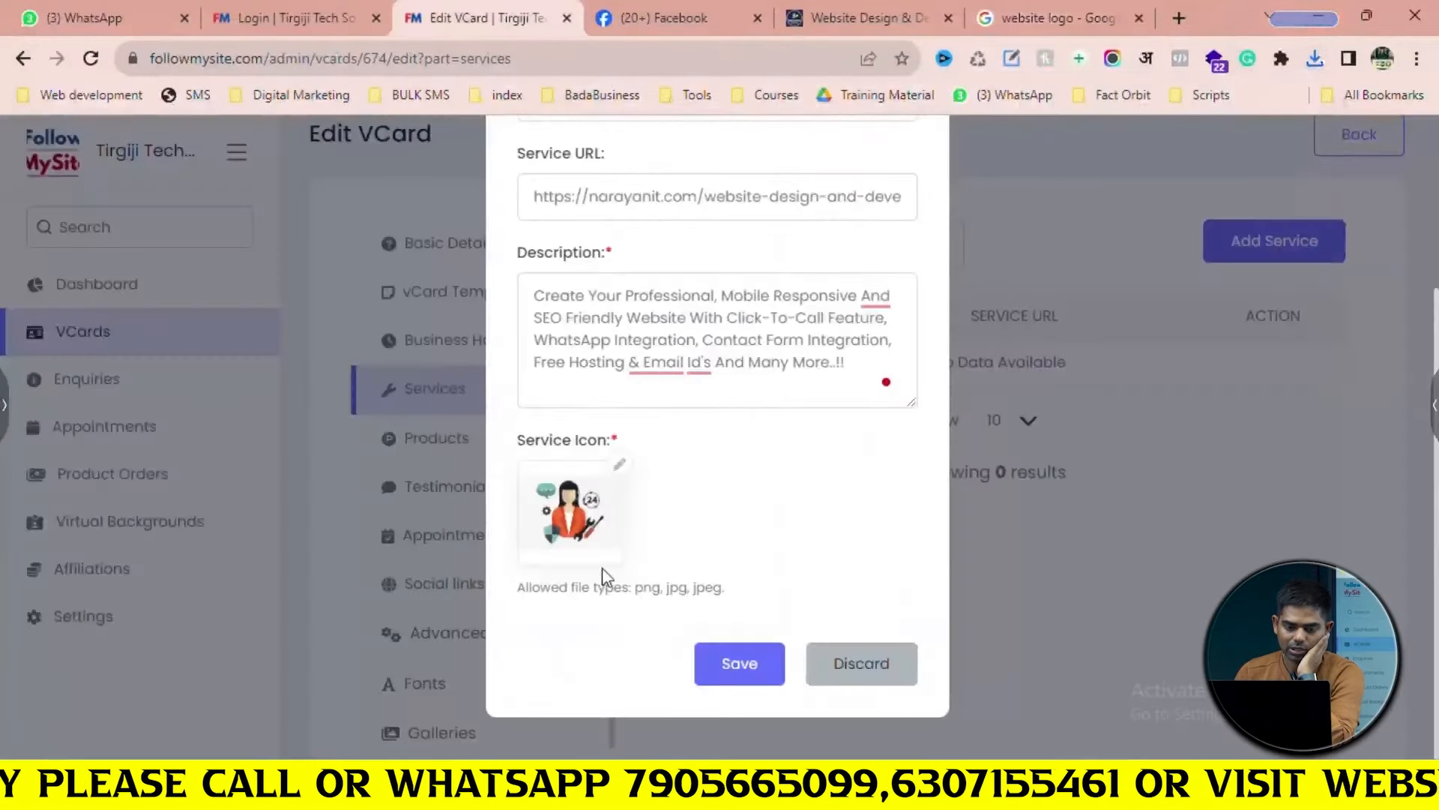
{"action": "left_click", "coordinate": [617, 461]}
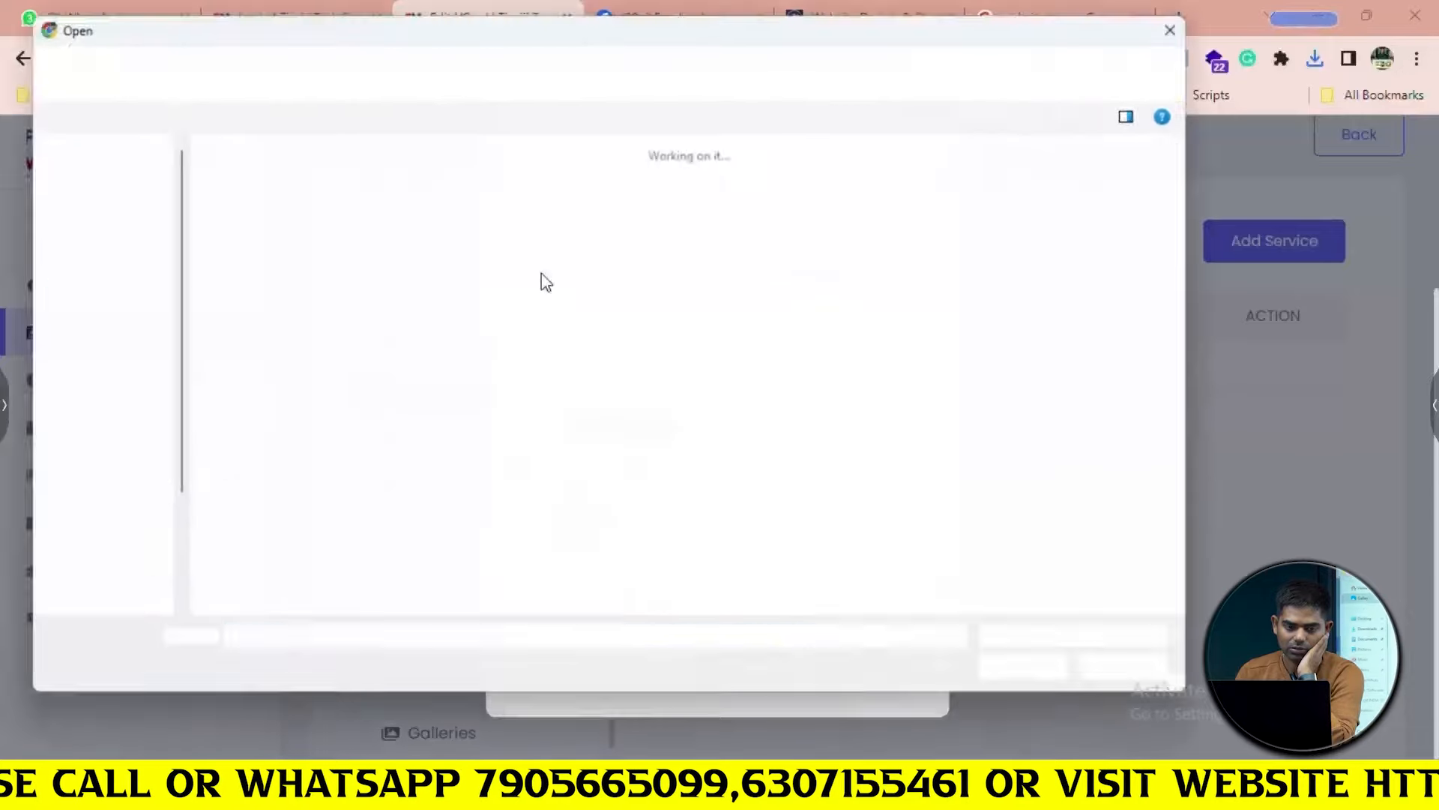
{"action": "left_click", "coordinate": [234, 241]}
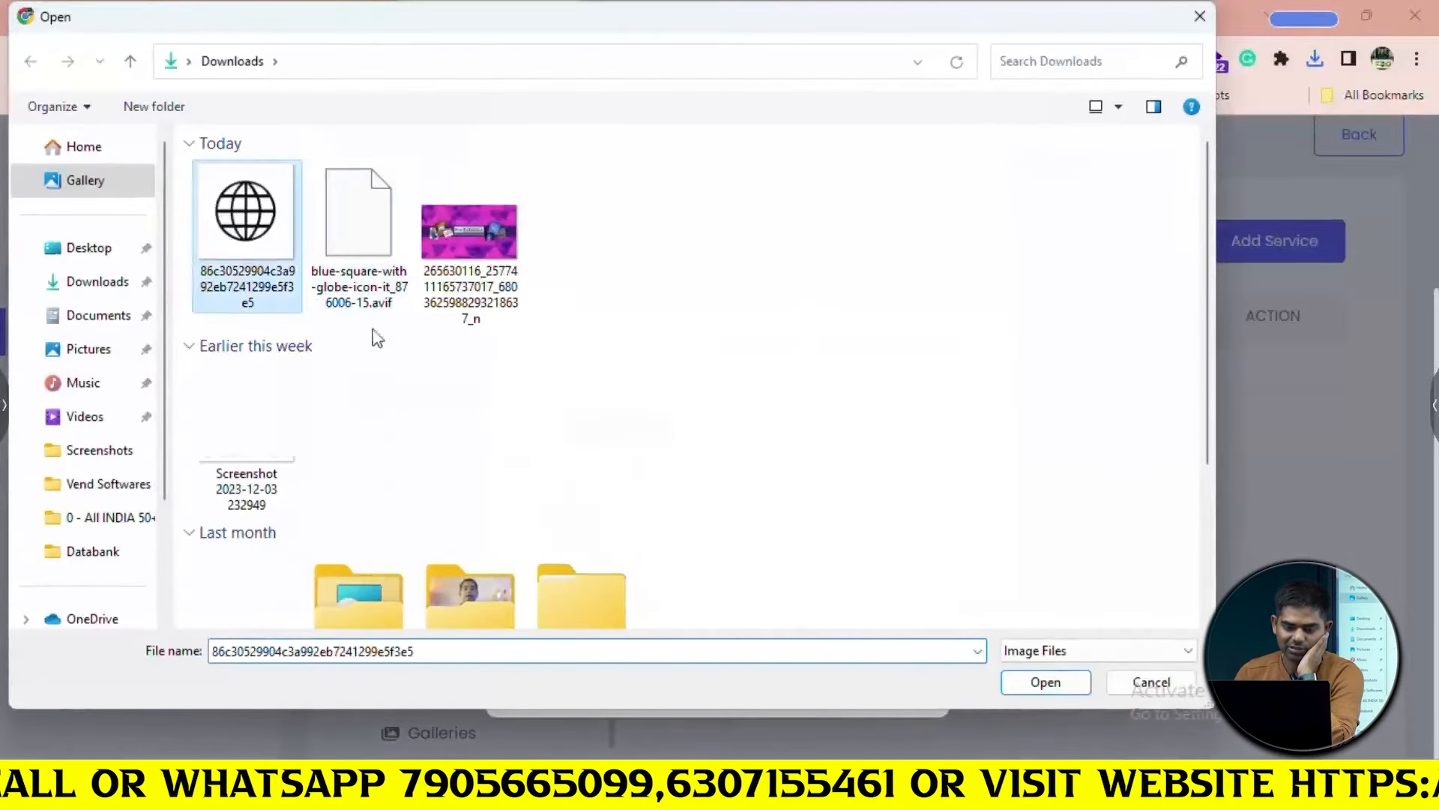
{"action": "left_click", "coordinate": [1057, 684]}
{"action": "scroll", "coordinate": [785, 430], "scroll_direction": "up", "scroll_amount": 3}
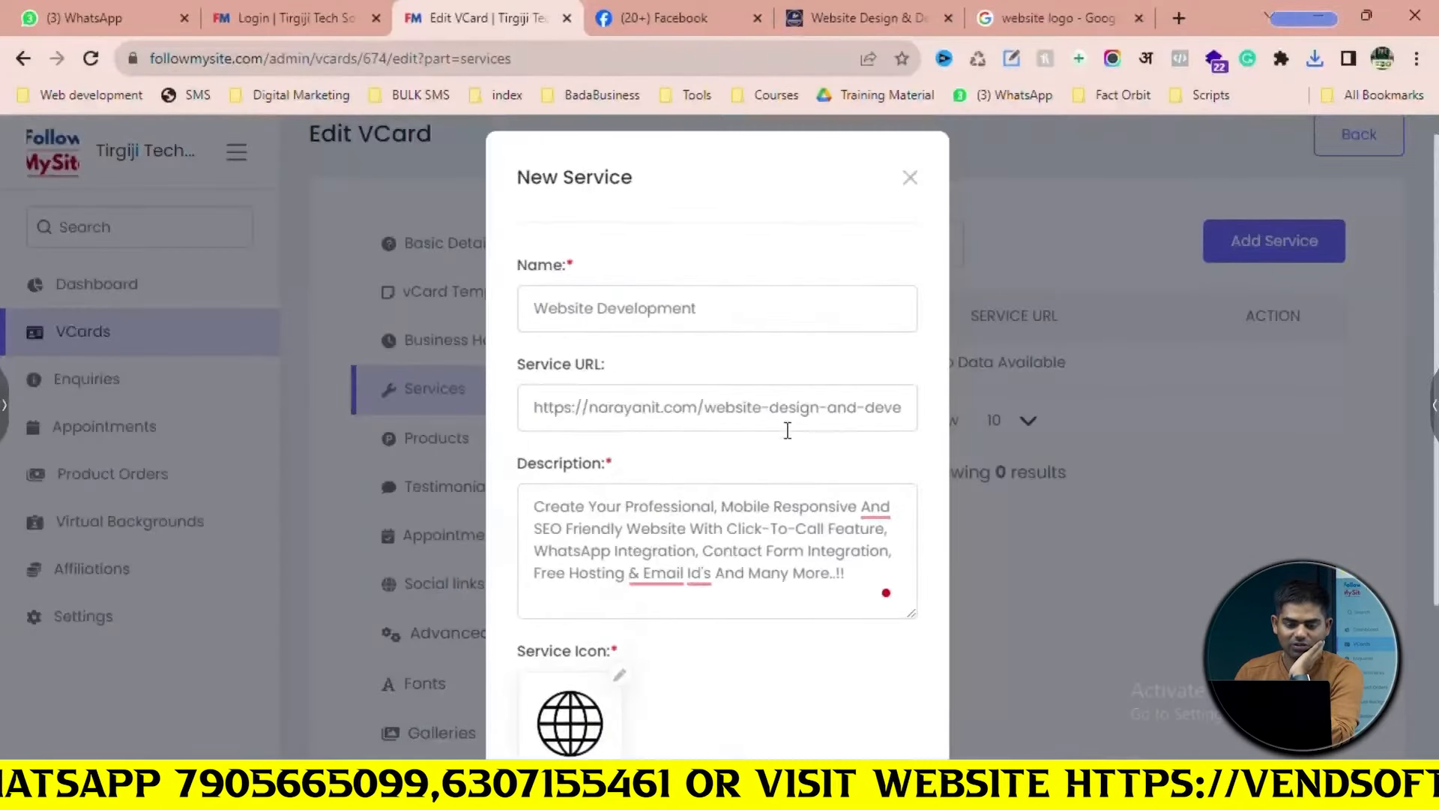
{"action": "scroll", "coordinate": [785, 431], "scroll_direction": "down", "scroll_amount": 3}
{"action": "left_click", "coordinate": [771, 664]}
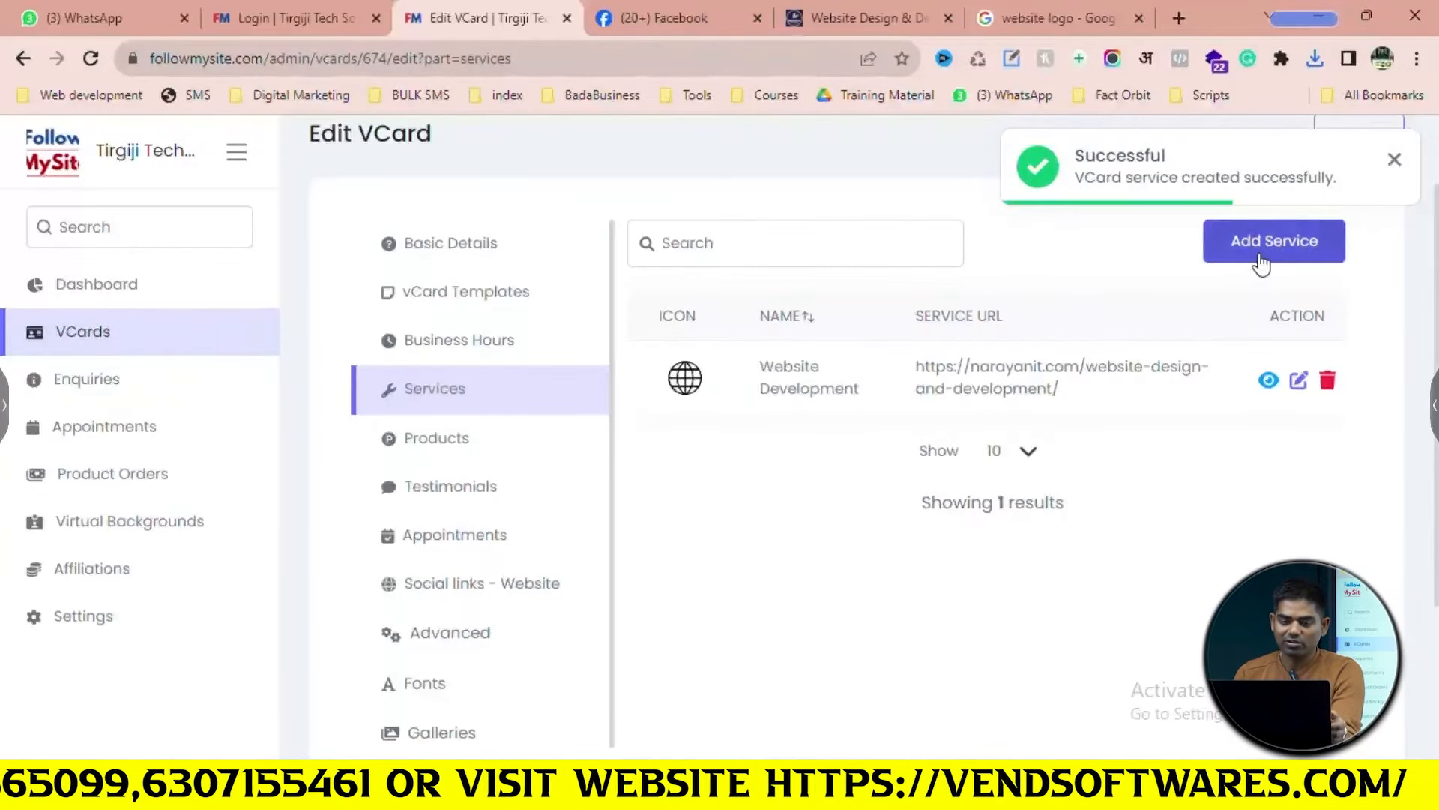
{"action": "left_click", "coordinate": [1257, 254]}
Paste the narayanit Facebook Ads Management page address into the service Name and Service URL
{"action": "left_click", "coordinate": [809, 9]}
{"action": "mouse_move", "coordinate": [880, 223]}
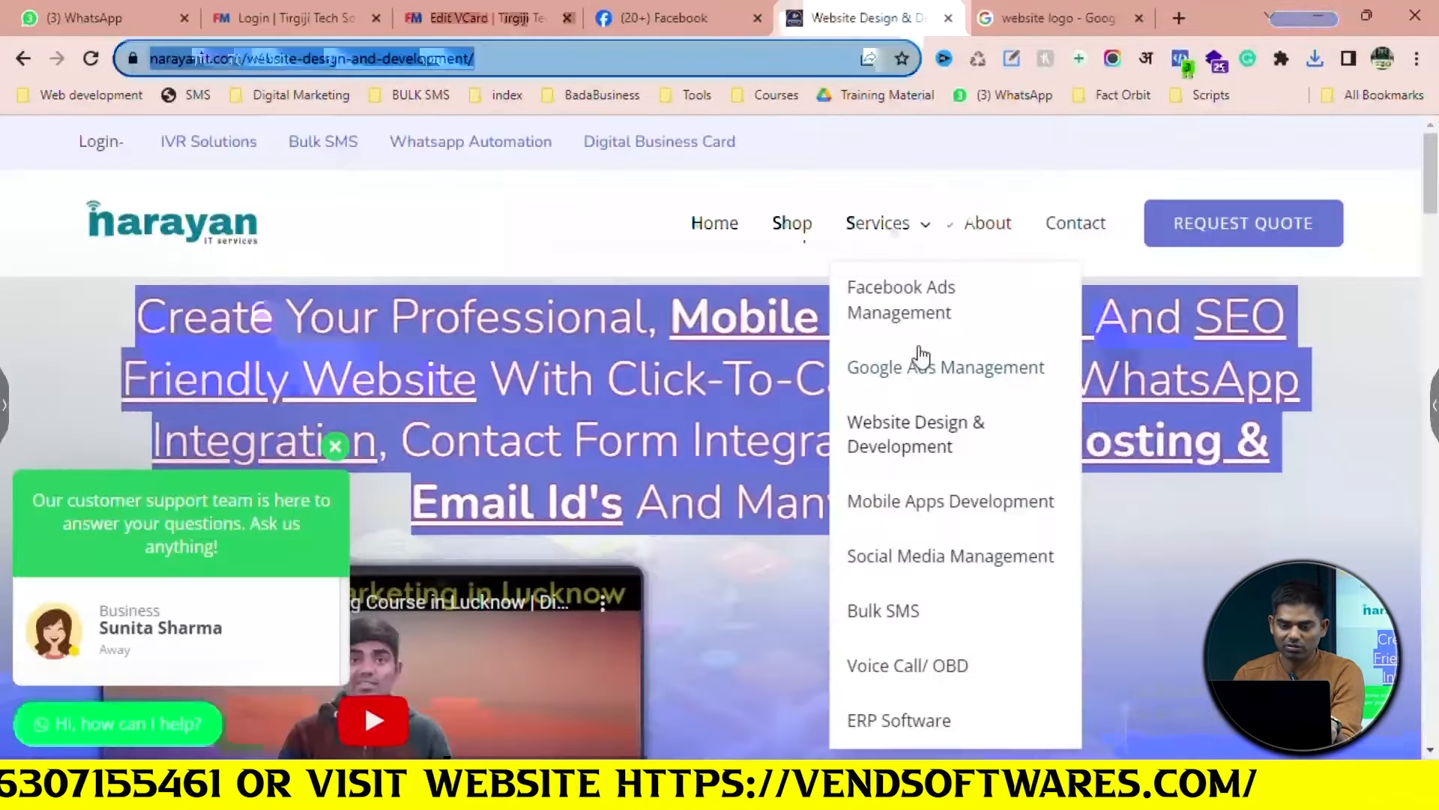
{"action": "left_click", "coordinate": [902, 318]}
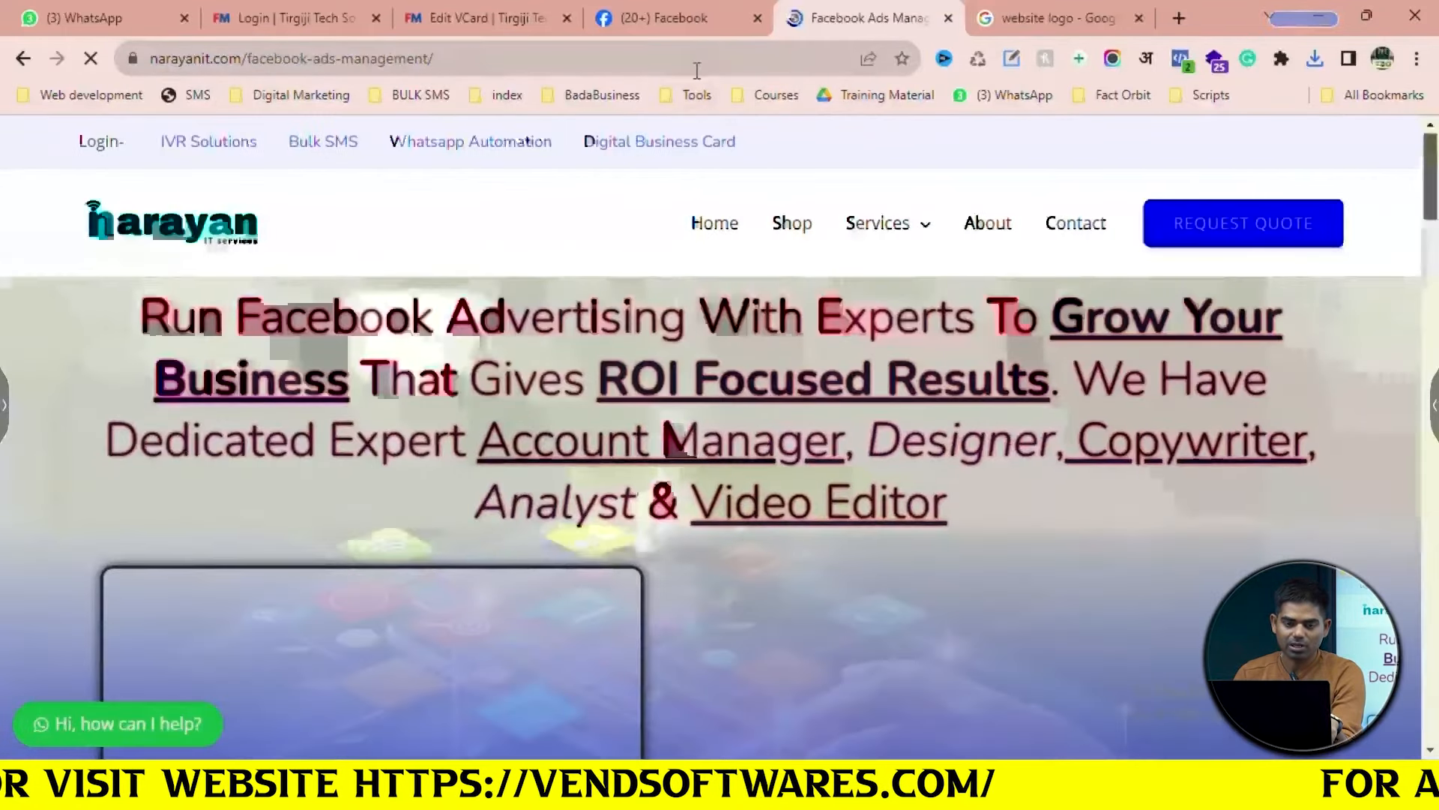
{"action": "left_click", "coordinate": [697, 67]}
{"action": "key", "text": "ctrl+c"}
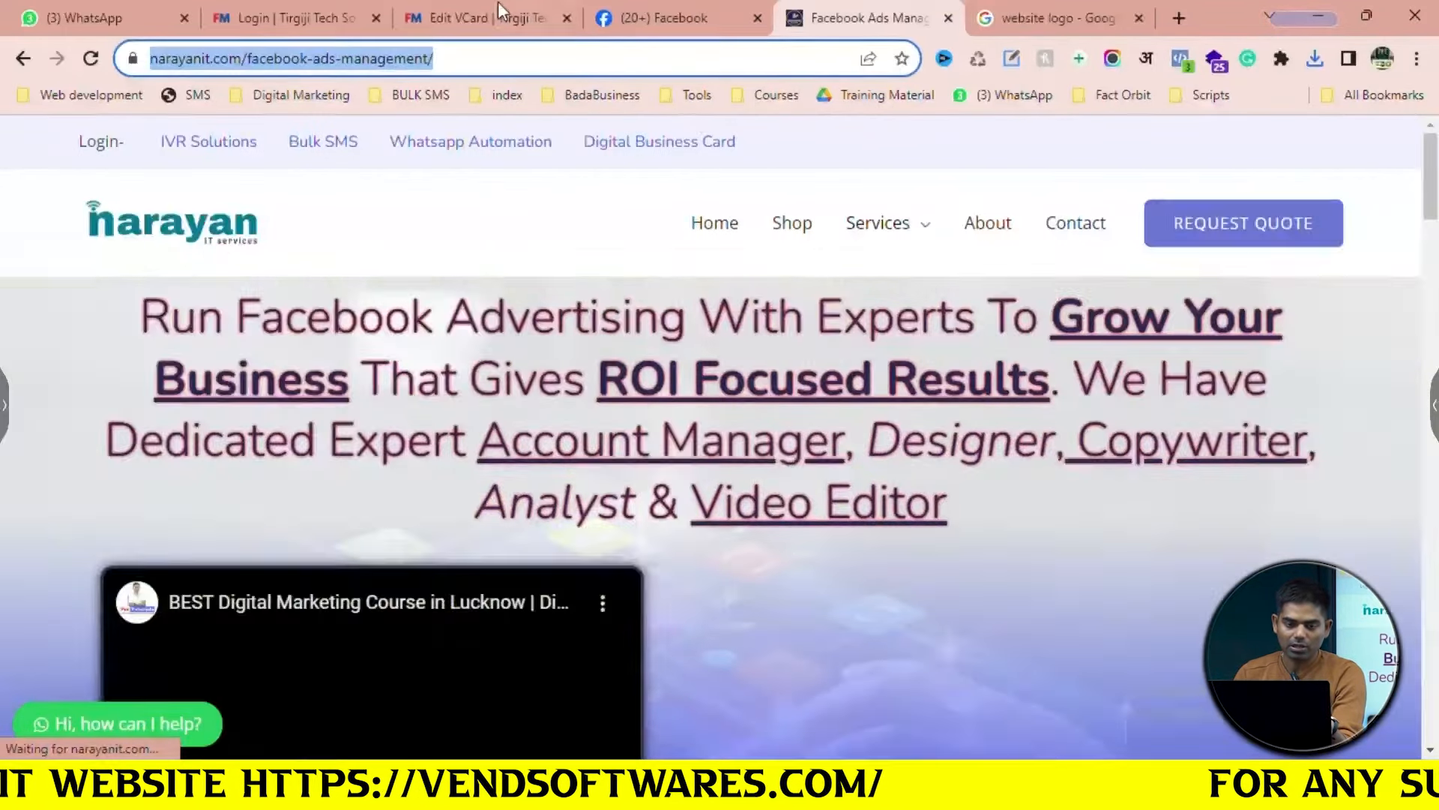
{"action": "left_click", "coordinate": [487, 15]}
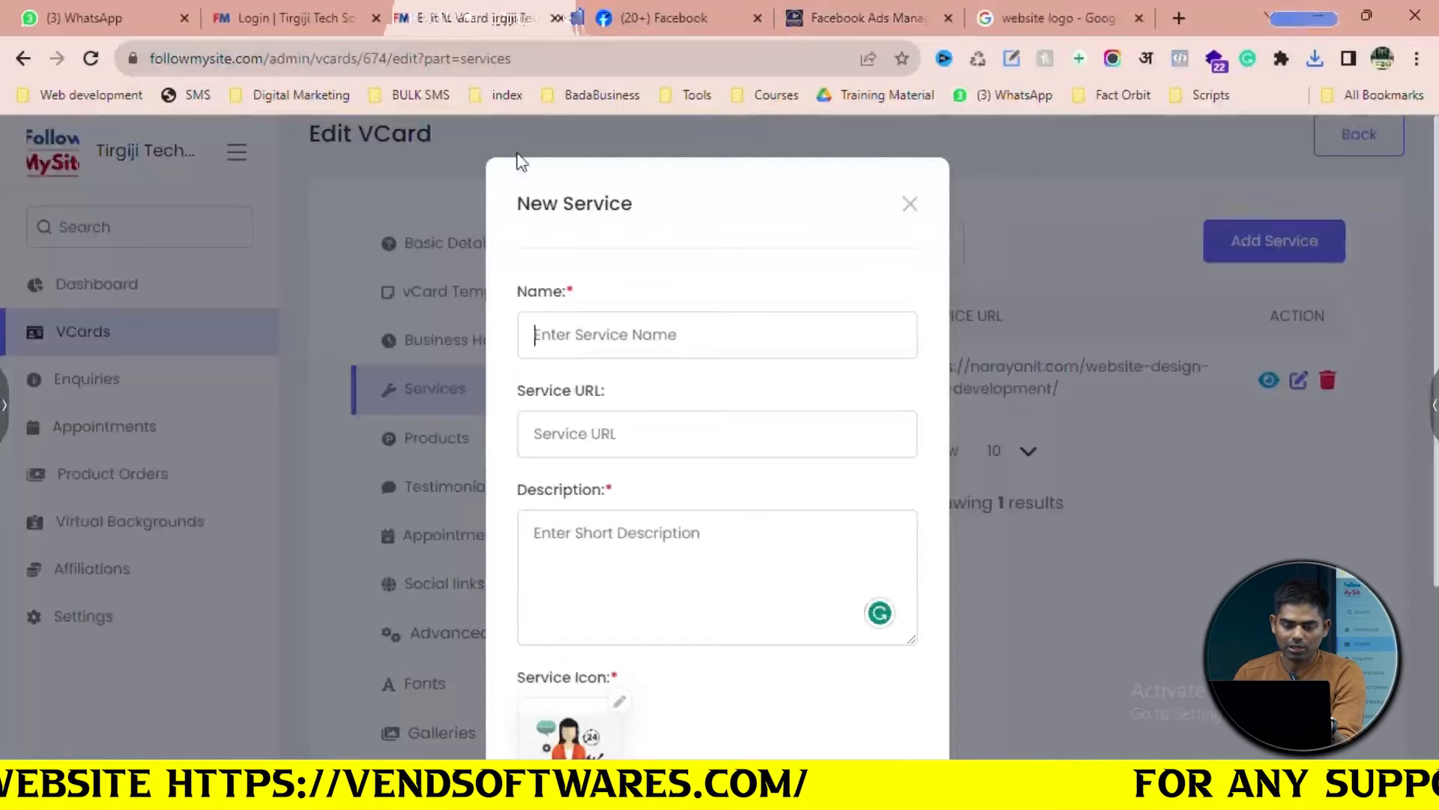
{"action": "key", "text": "ctrl+v"}
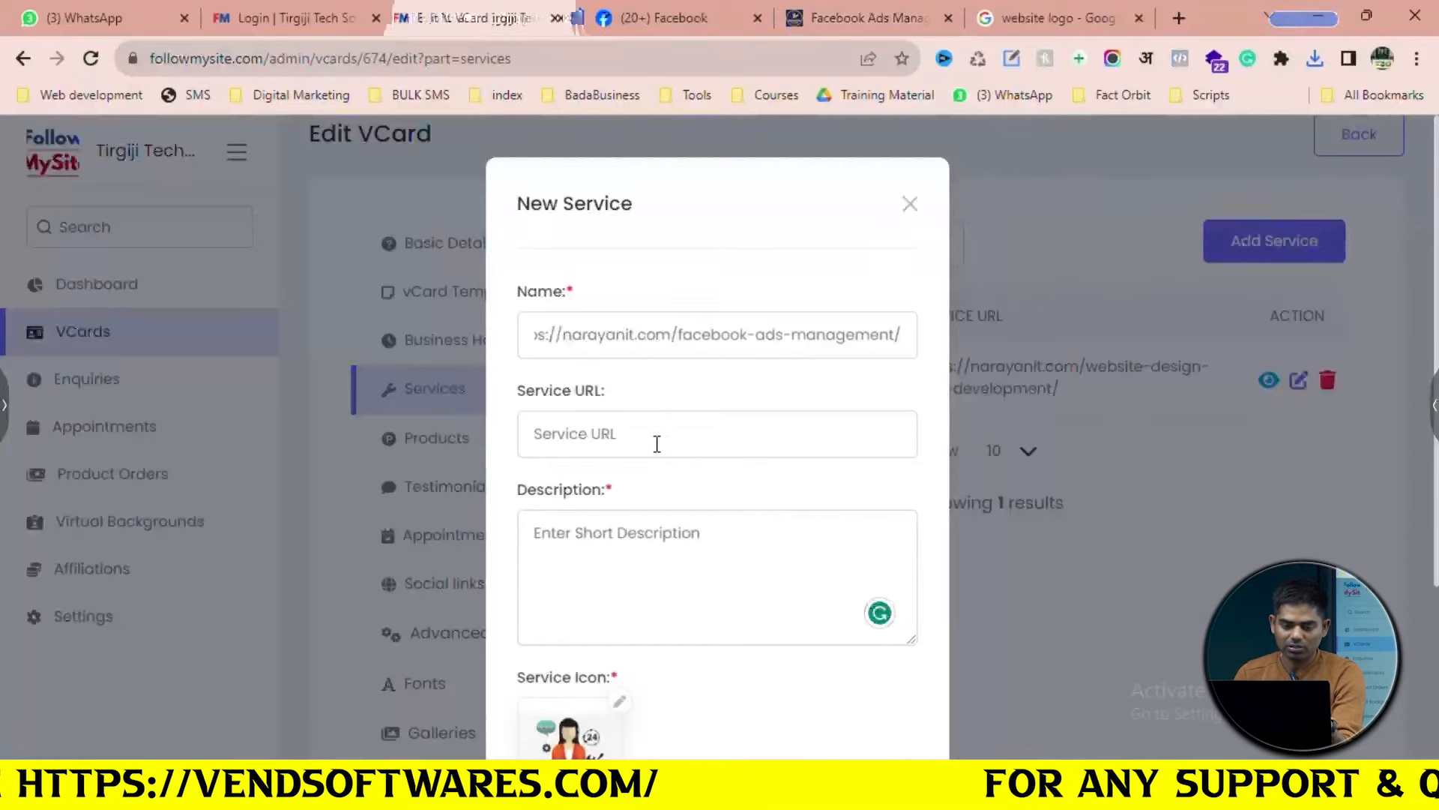
{"action": "left_click", "coordinate": [656, 444]}
{"action": "key", "text": "ctrl+v"}
Copy the Facebook Ads page headline and paste it as the service description
{"action": "left_click", "coordinate": [863, 20]}
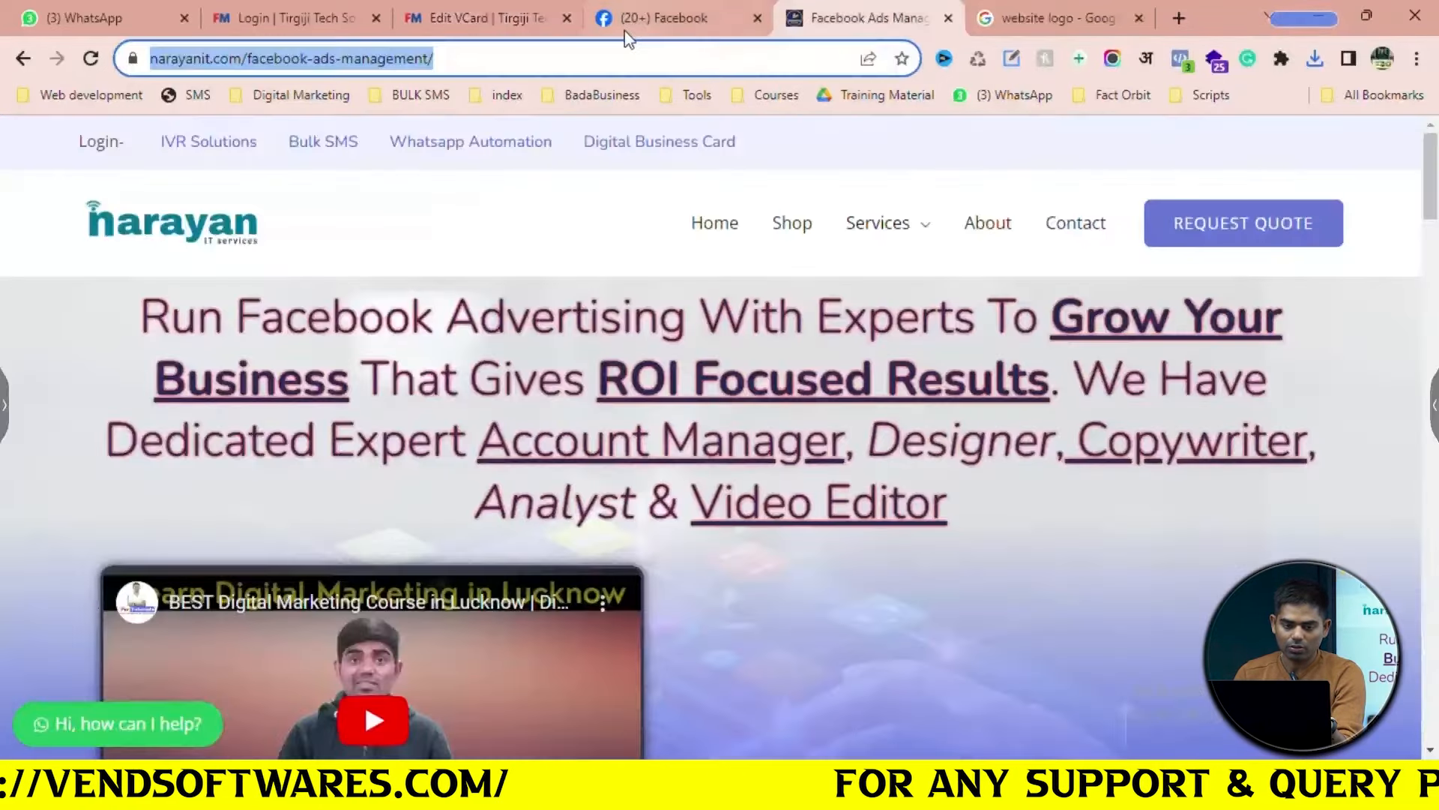
{"action": "left_click_drag", "start_coordinate": [148, 328], "coordinate": [1032, 536]}
{"action": "key", "text": "ctrl+c"}
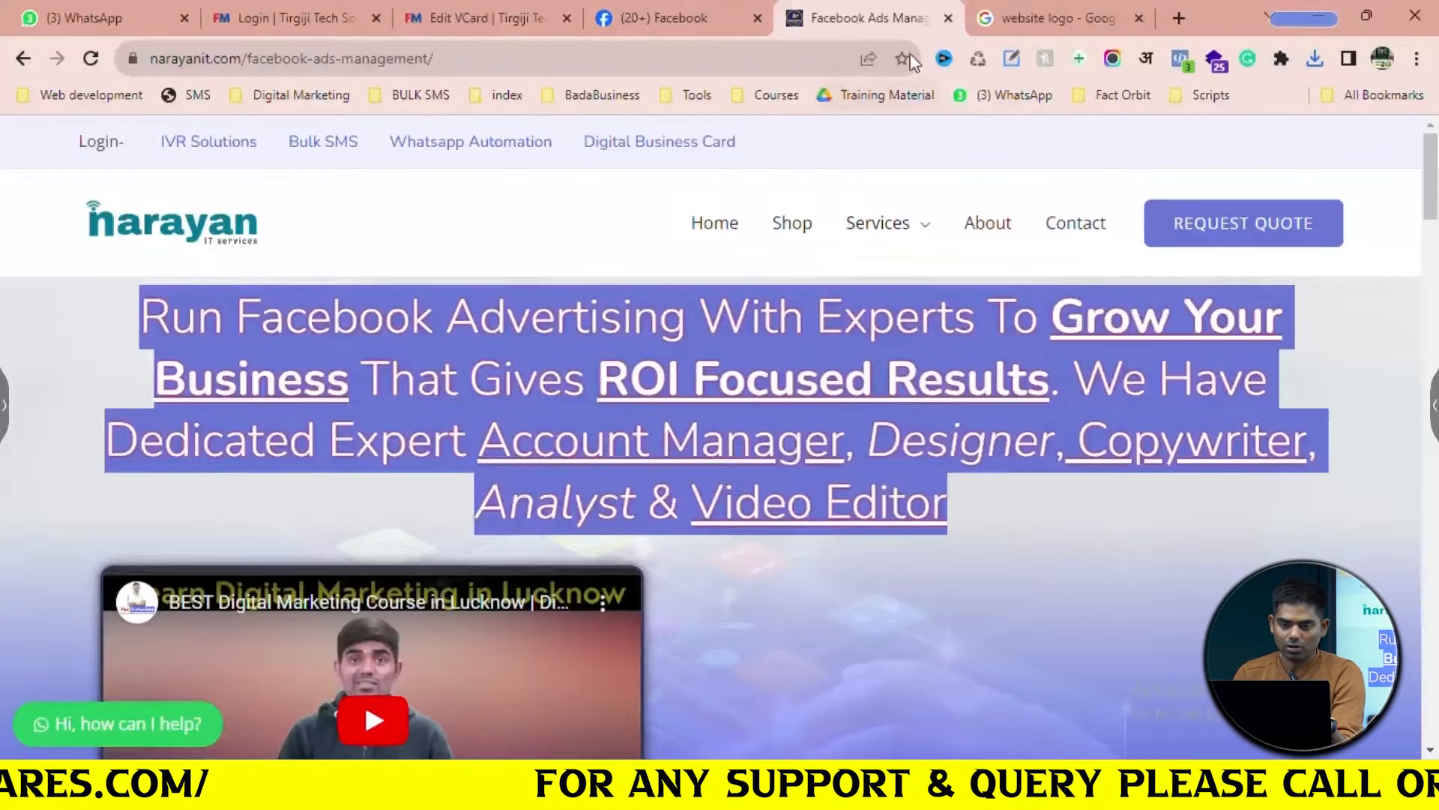
{"action": "left_click", "coordinate": [1072, 10]}
{"action": "left_click", "coordinate": [789, 73]}
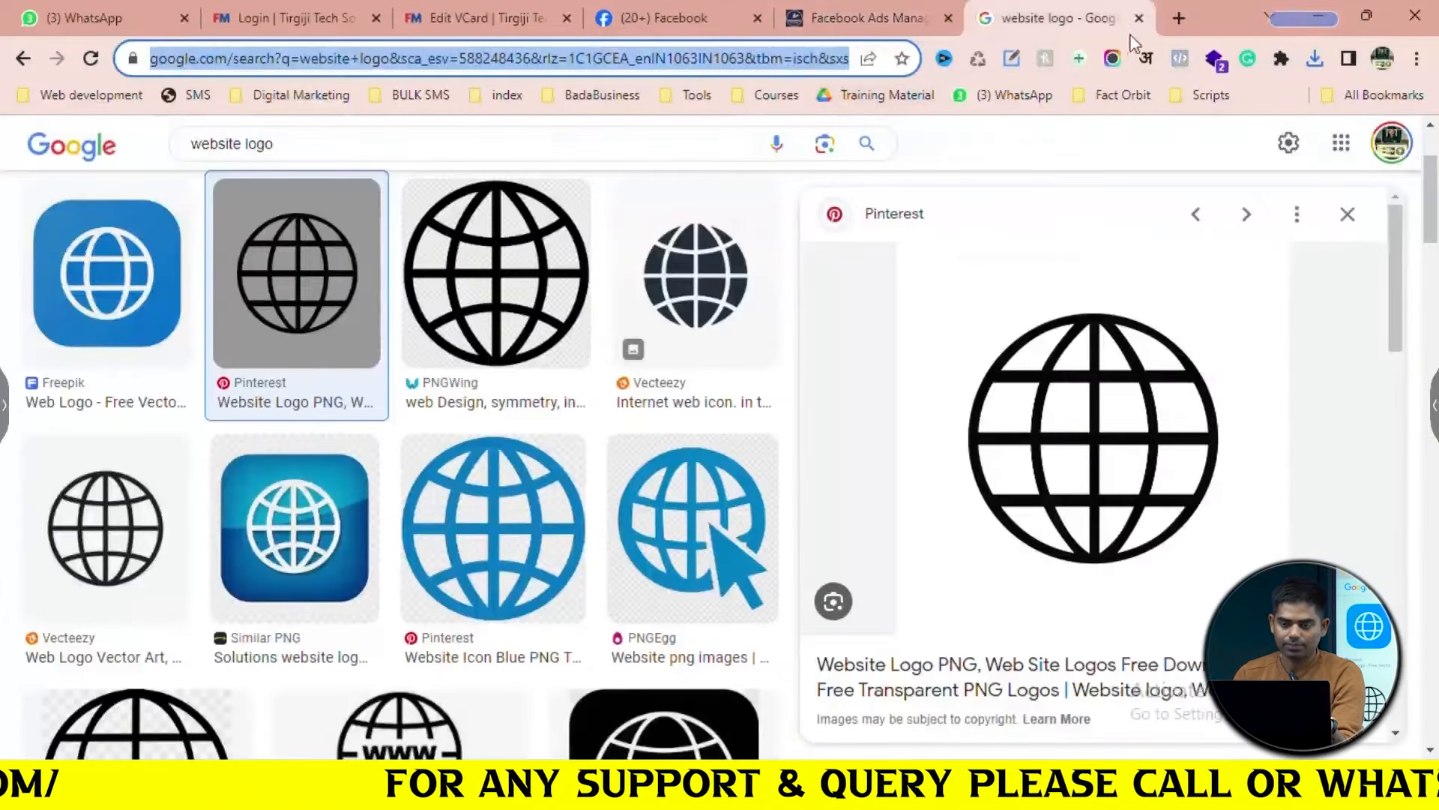
{"action": "left_click", "coordinate": [1183, 18]}
{"action": "key", "text": "ctrl+v"}
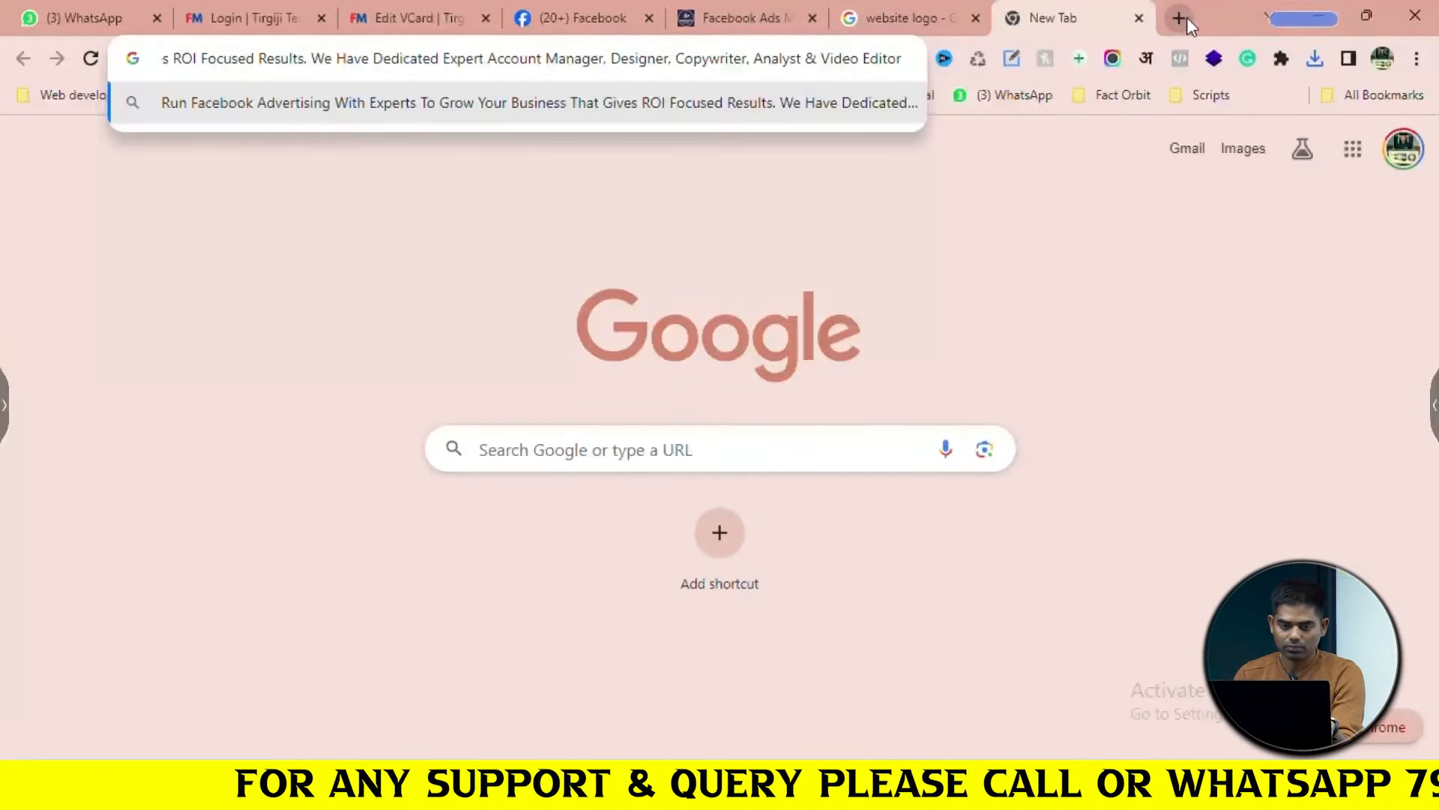
{"action": "key", "text": "ctrl+a"}
{"action": "key", "text": "ctrl+c"}
{"action": "key", "text": "BackSpace"}
{"action": "left_click", "coordinate": [496, 19]}
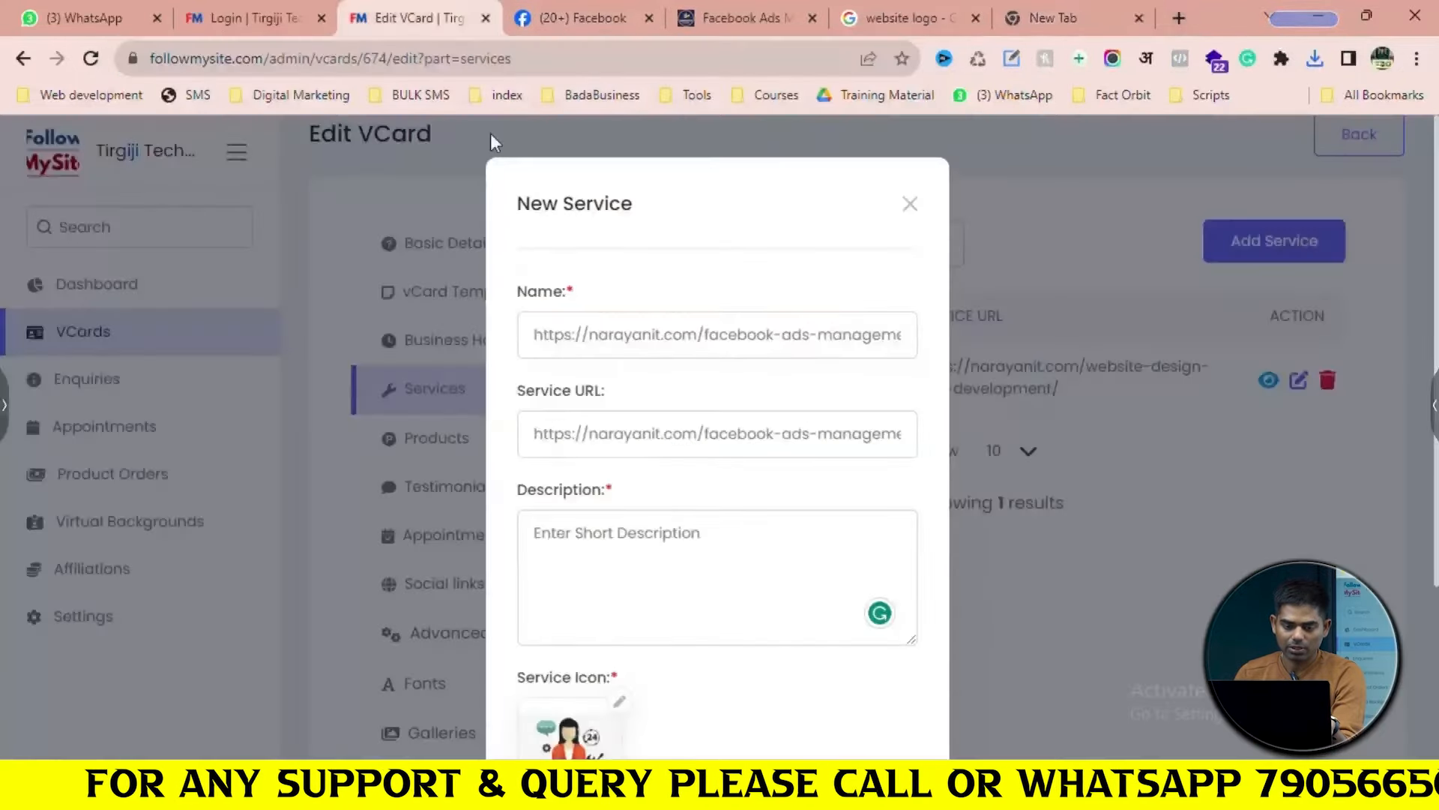
{"action": "left_click", "coordinate": [644, 594]}
{"action": "key", "text": "ctrl+v"}
Replace the pasted Name text with the service name Facebook Ads Management
{"action": "triple_click", "coordinate": [675, 345]}
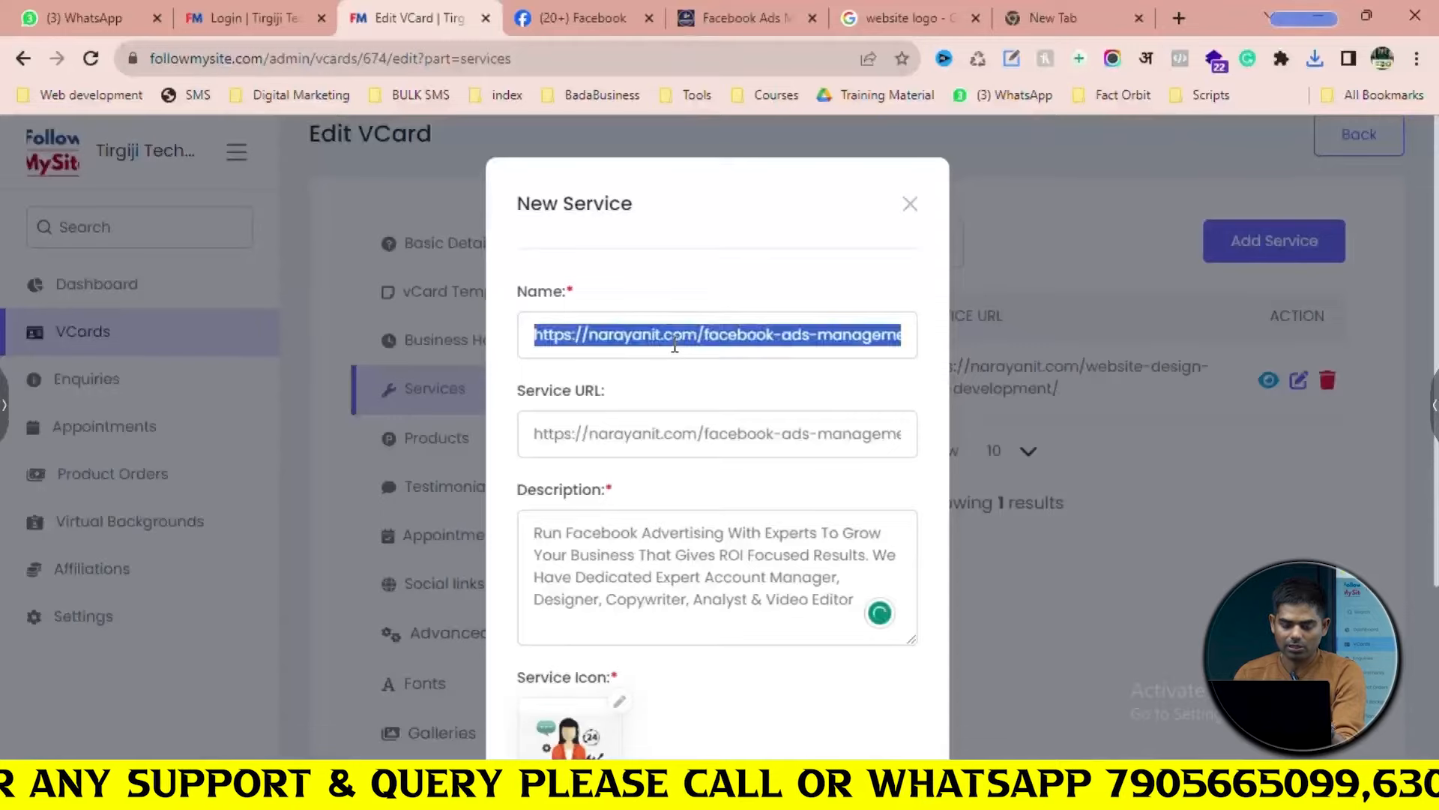
{"action": "type", "text": "Facebook Ads Management"}
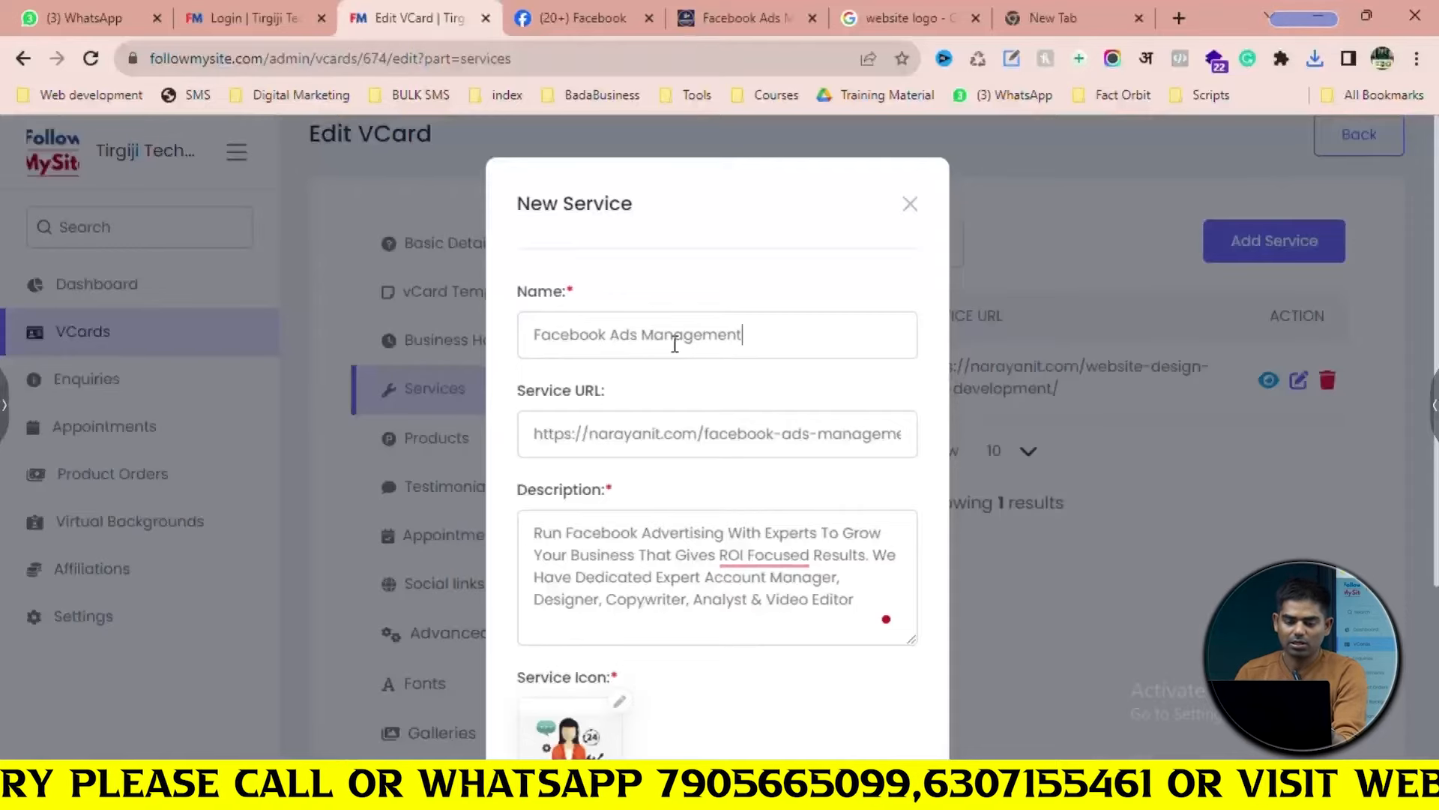
{"action": "scroll", "coordinate": [680, 376], "scroll_direction": "down", "scroll_amount": 3}
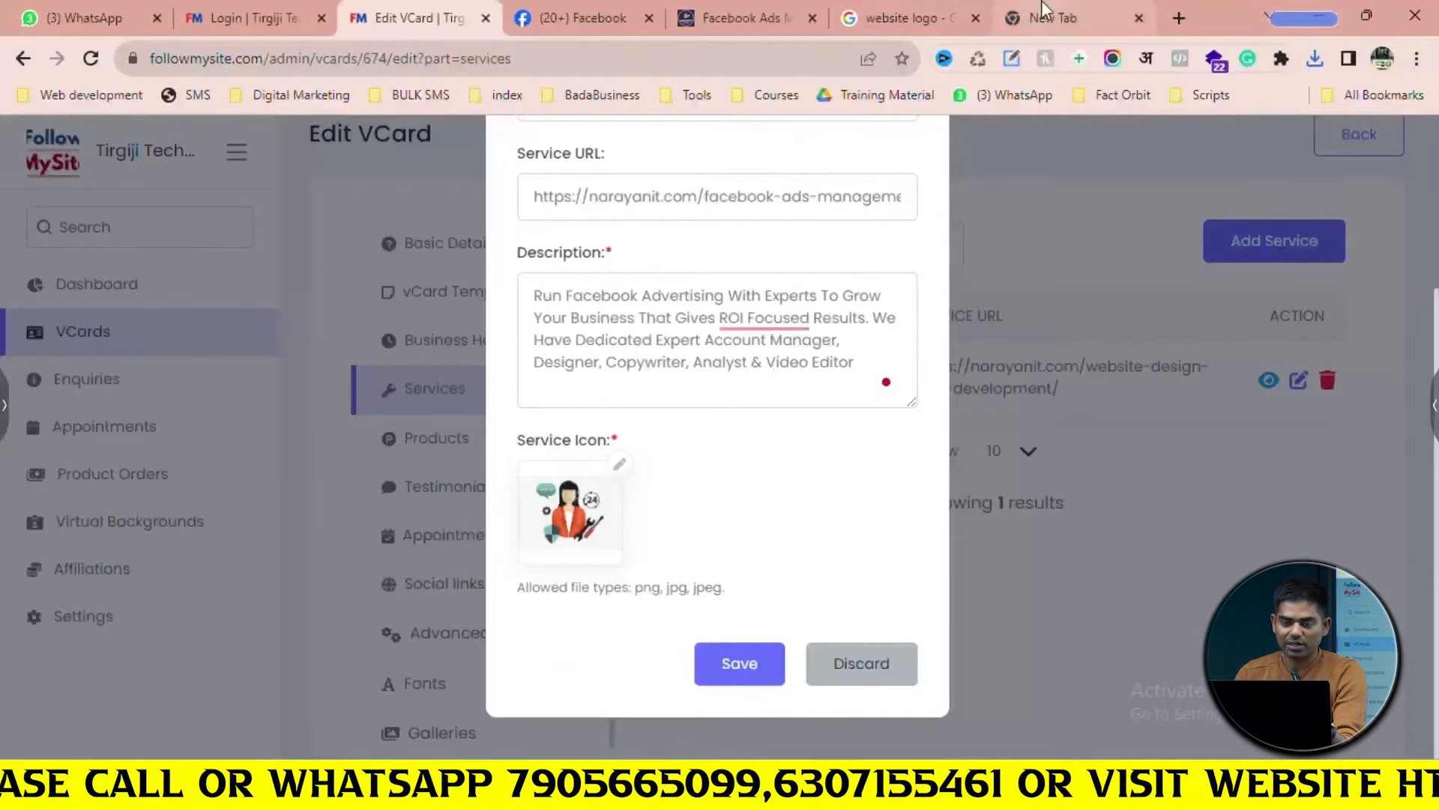
{"action": "left_click", "coordinate": [946, 6]}
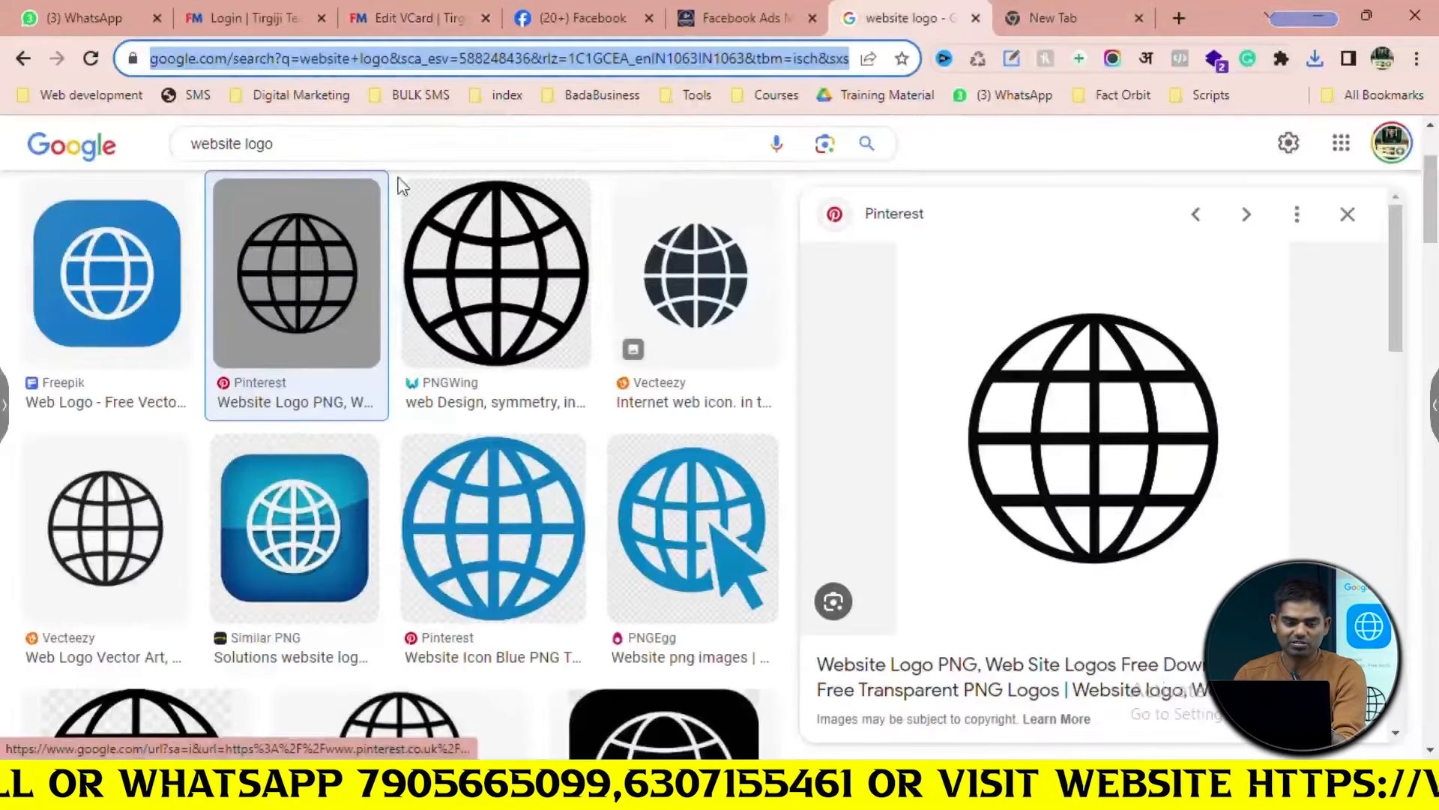
Search images for 'facebook logo' and save the first result to Downloads
{"action": "left_click", "coordinate": [374, 147]}
{"action": "type", "text": "fac"}
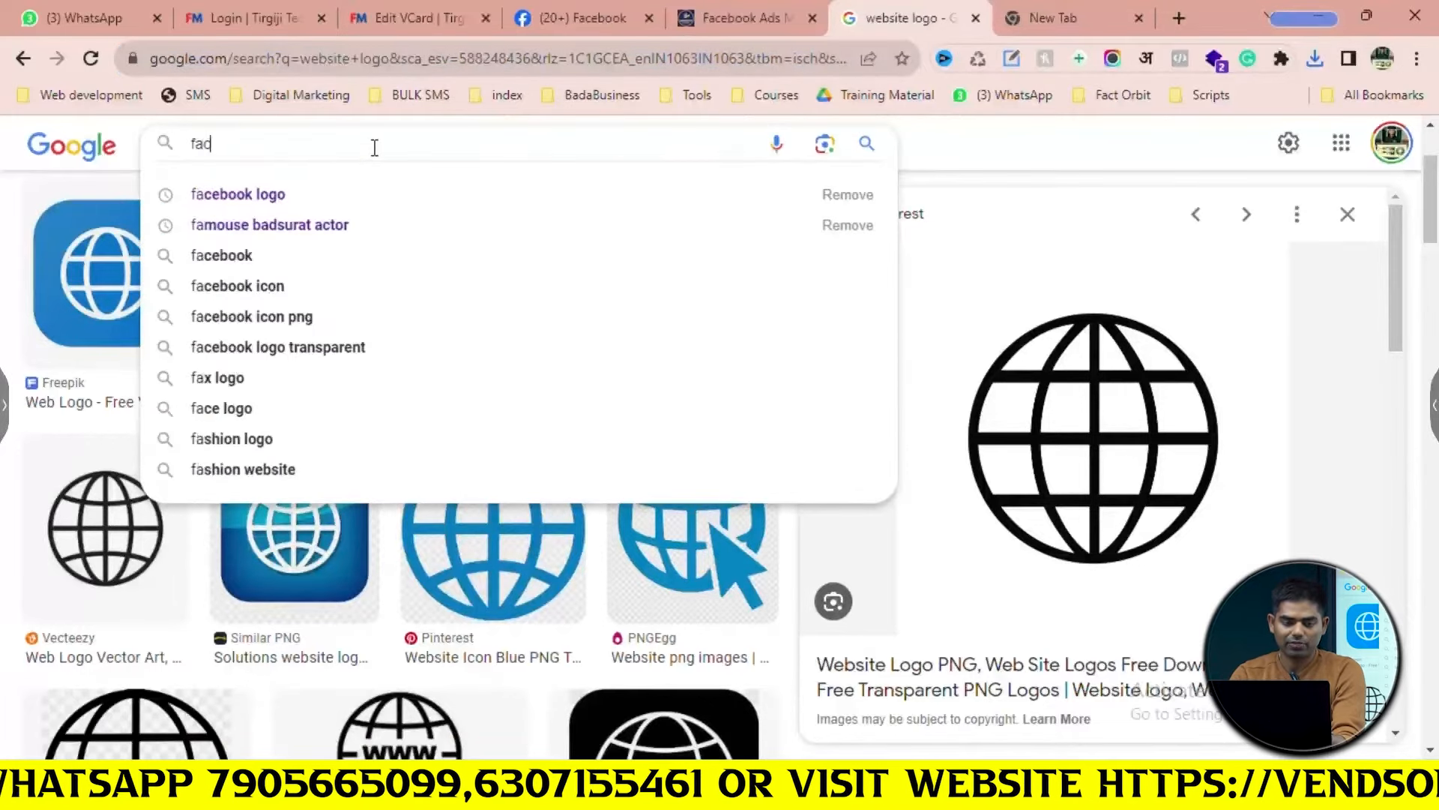
{"action": "type", "text": "ebook logo"}
{"action": "key", "text": "Return"}
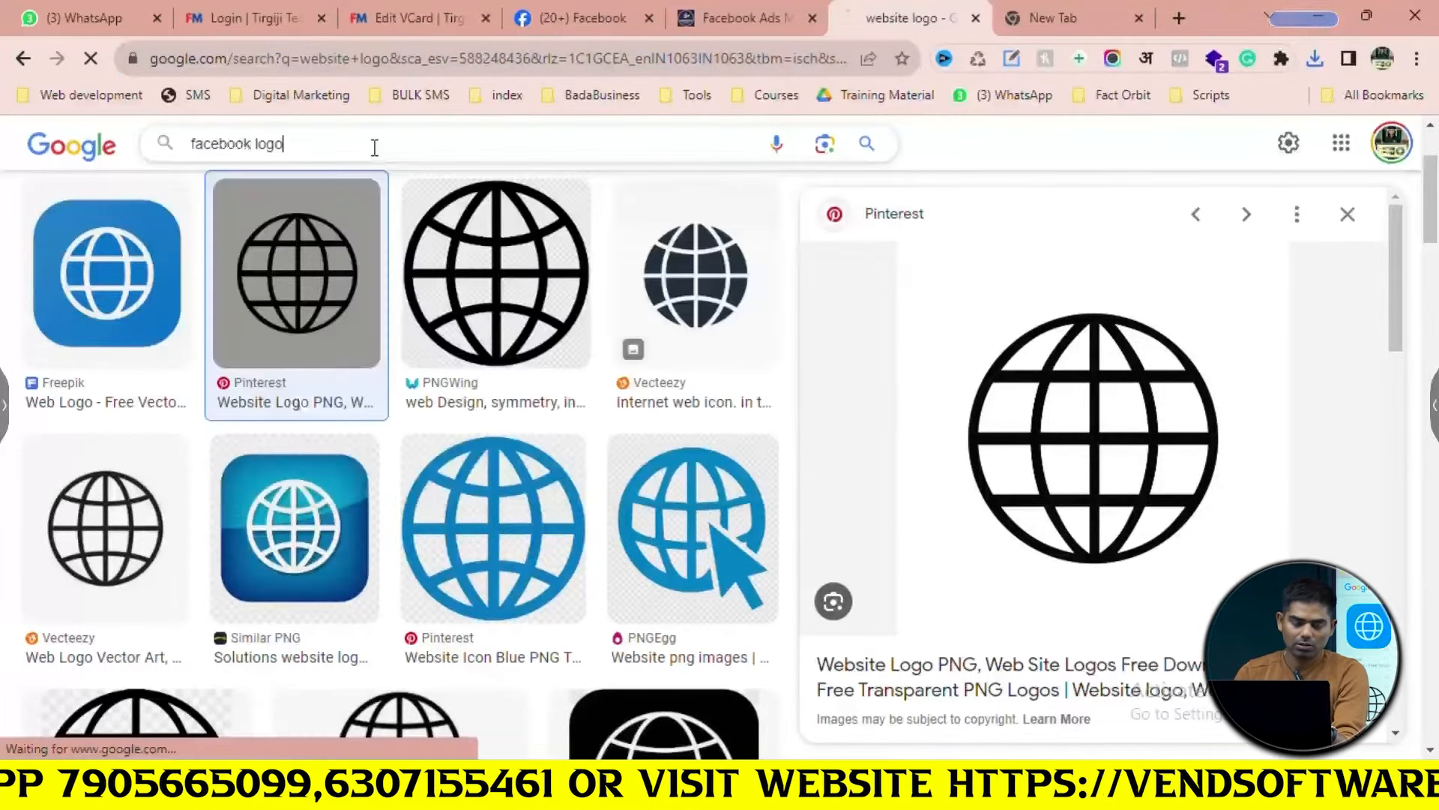
{"action": "left_click", "coordinate": [206, 483]}
{"action": "right_click", "coordinate": [1076, 362]}
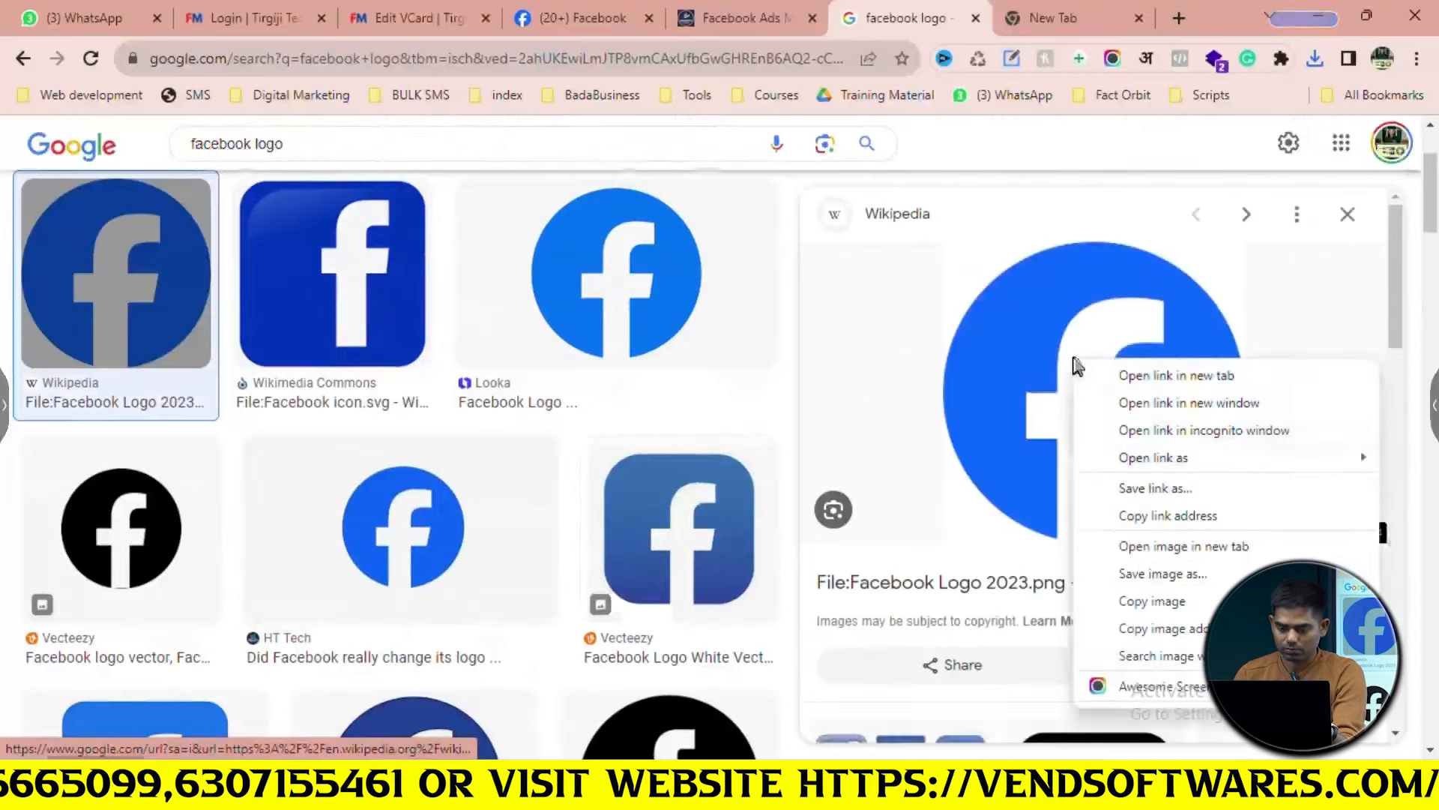
{"action": "left_click", "coordinate": [1092, 571]}
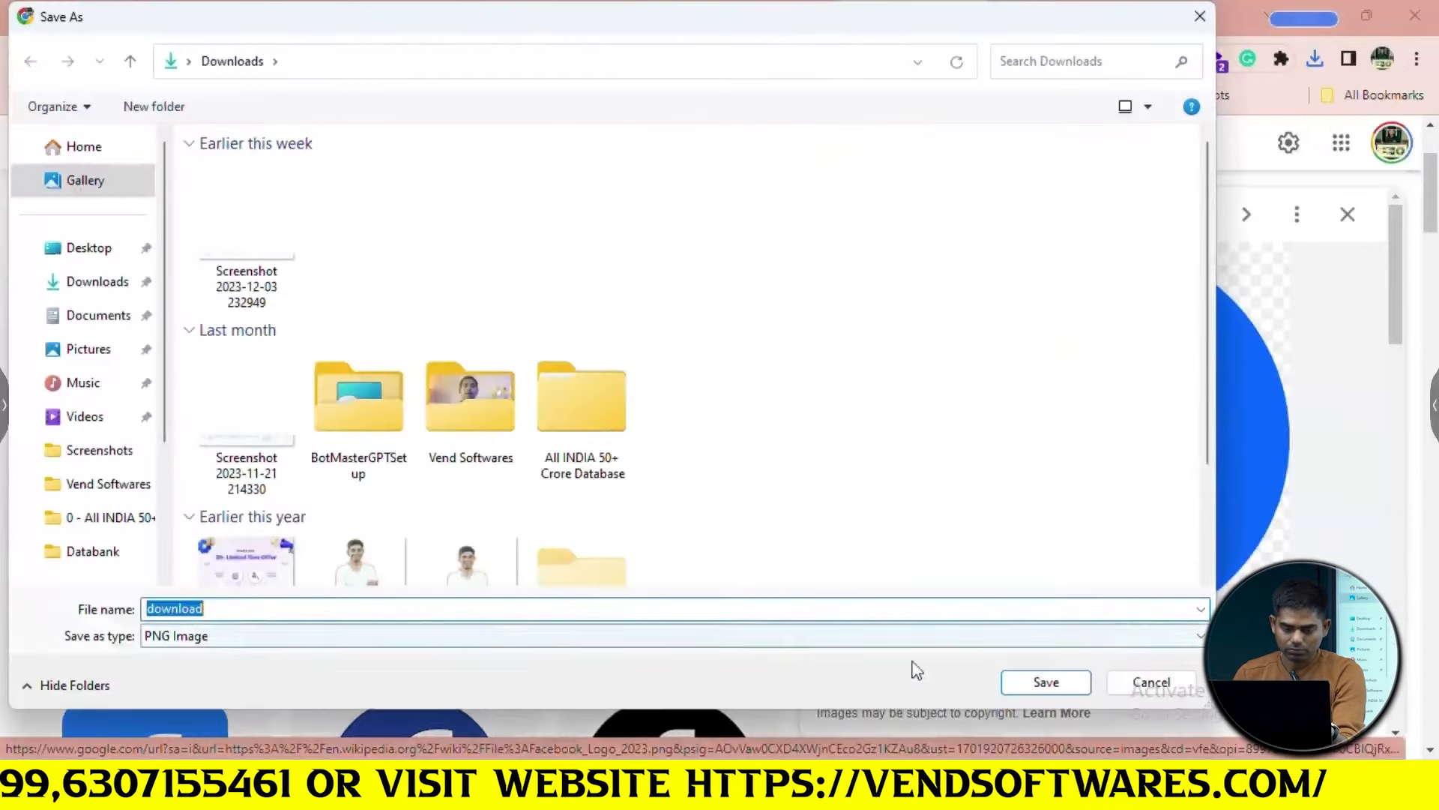
{"action": "left_click", "coordinate": [1038, 683]}
Use the downloaded Facebook logo as the service icon and dismiss the success notice
{"action": "left_click", "coordinate": [418, 14]}
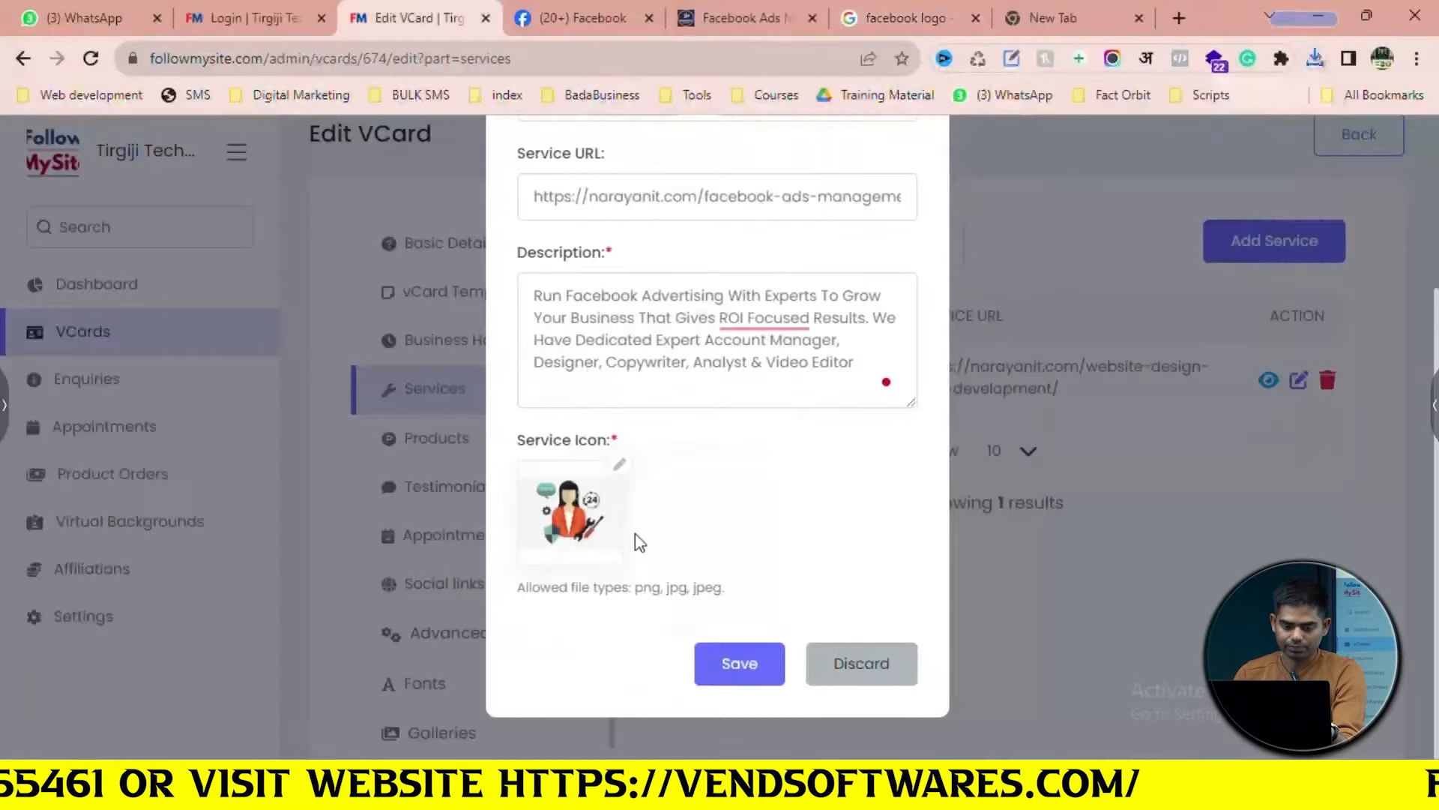
{"action": "left_click", "coordinate": [619, 464]}
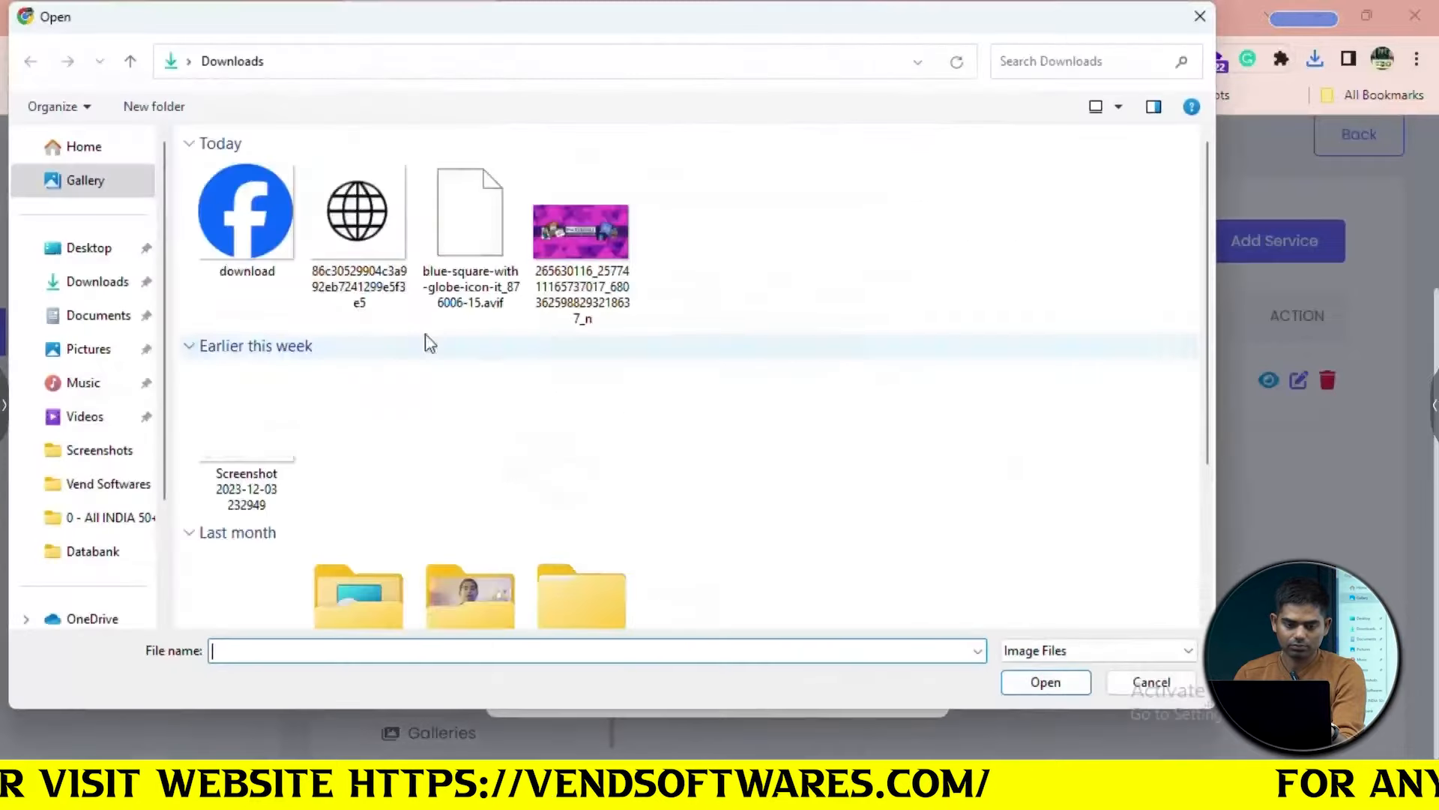
{"action": "left_click", "coordinate": [291, 259]}
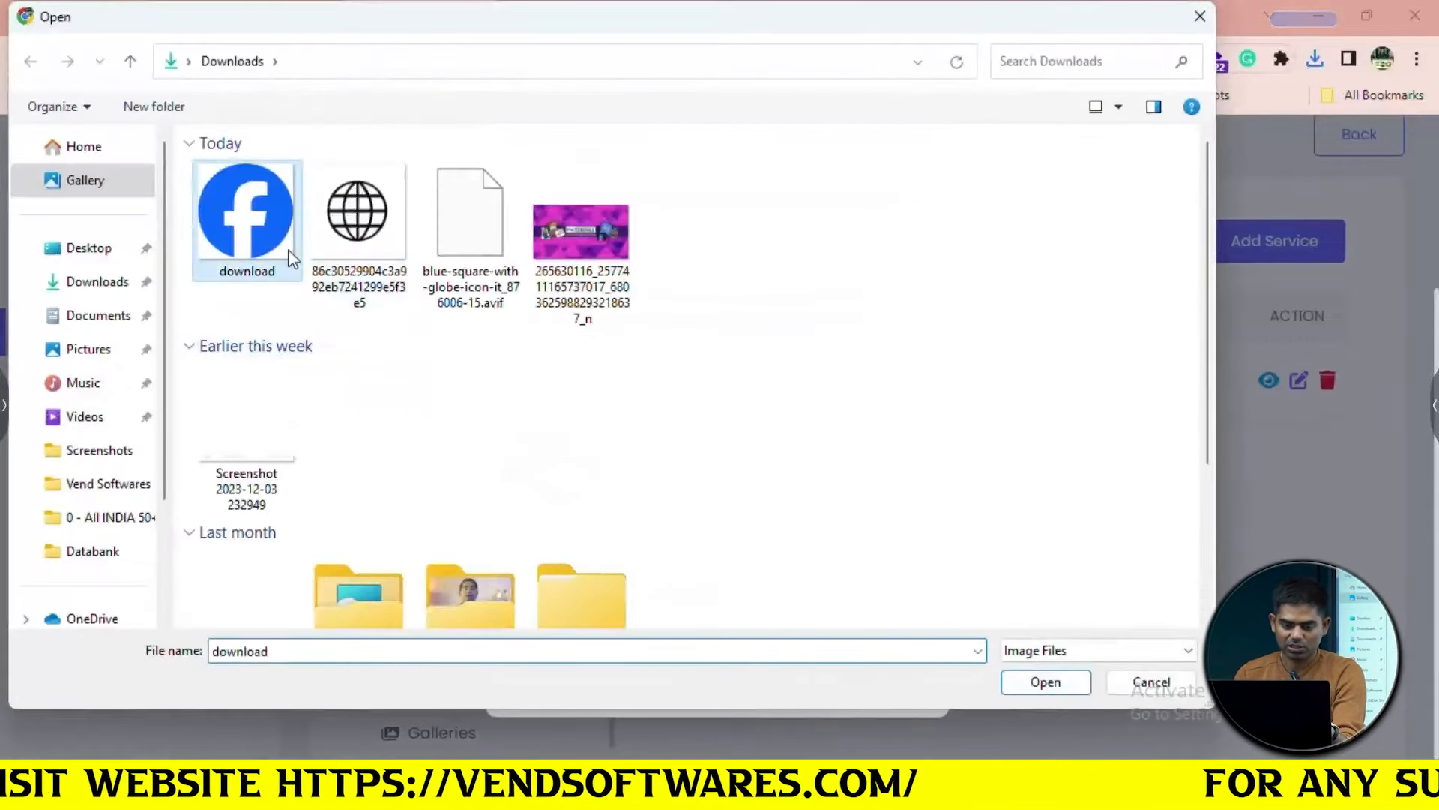
{"action": "left_click", "coordinate": [1045, 682]}
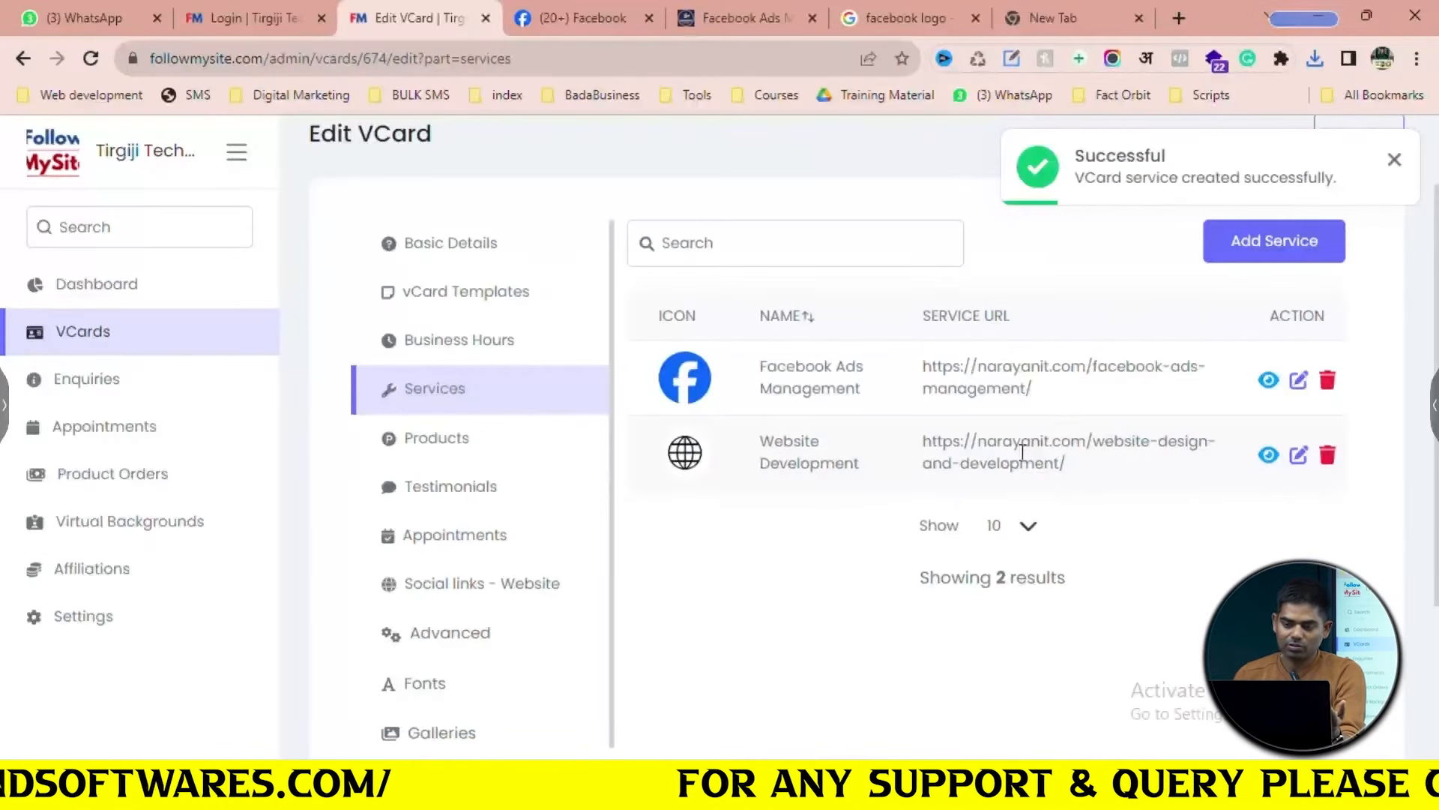
{"action": "left_click", "coordinate": [1394, 160]}
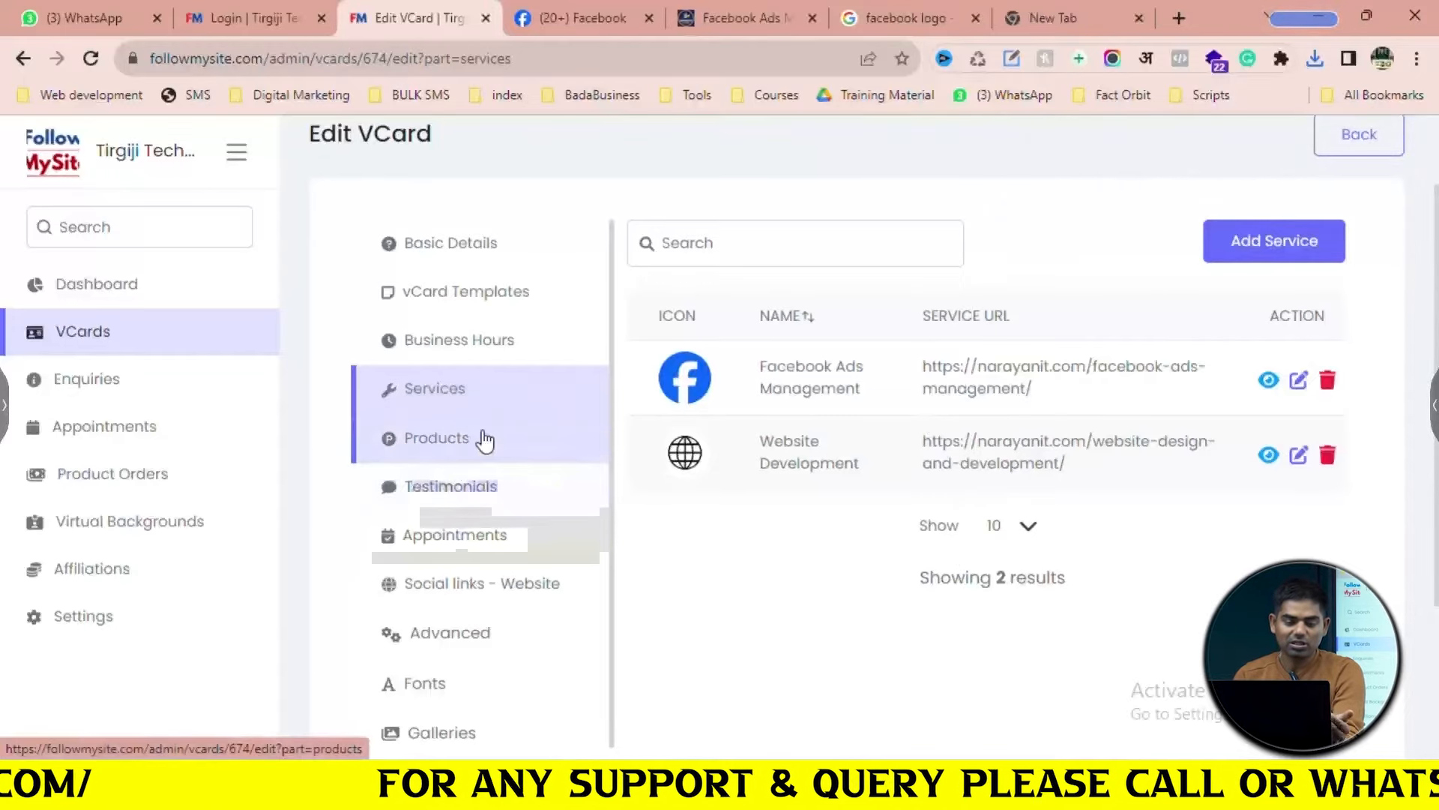
Go to the VCard's Products section and start a new product
{"action": "left_click", "coordinate": [483, 439]}
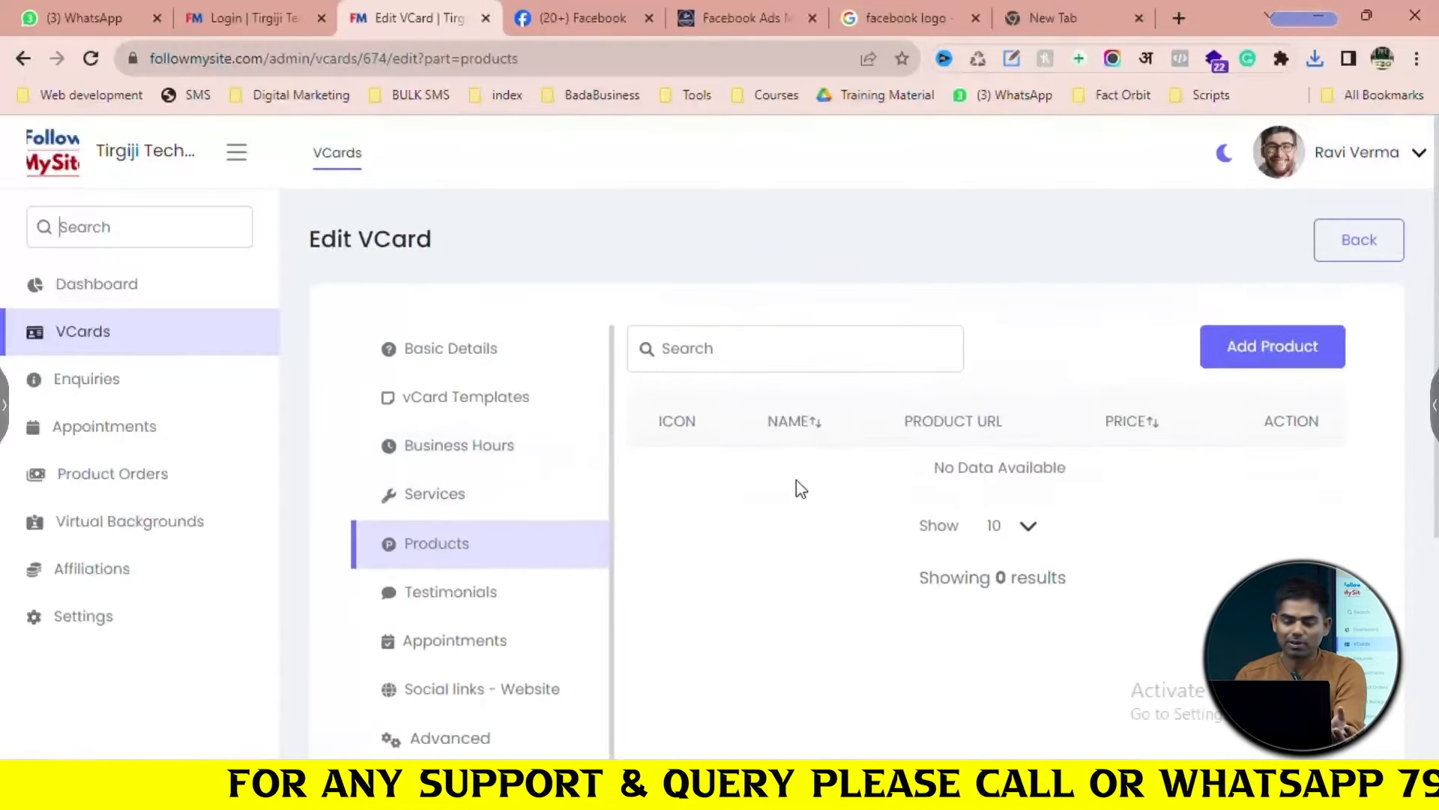
{"action": "scroll", "coordinate": [824, 484], "scroll_direction": "down", "scroll_amount": 3}
{"action": "scroll", "coordinate": [974, 420], "scroll_direction": "up", "scroll_amount": 1}
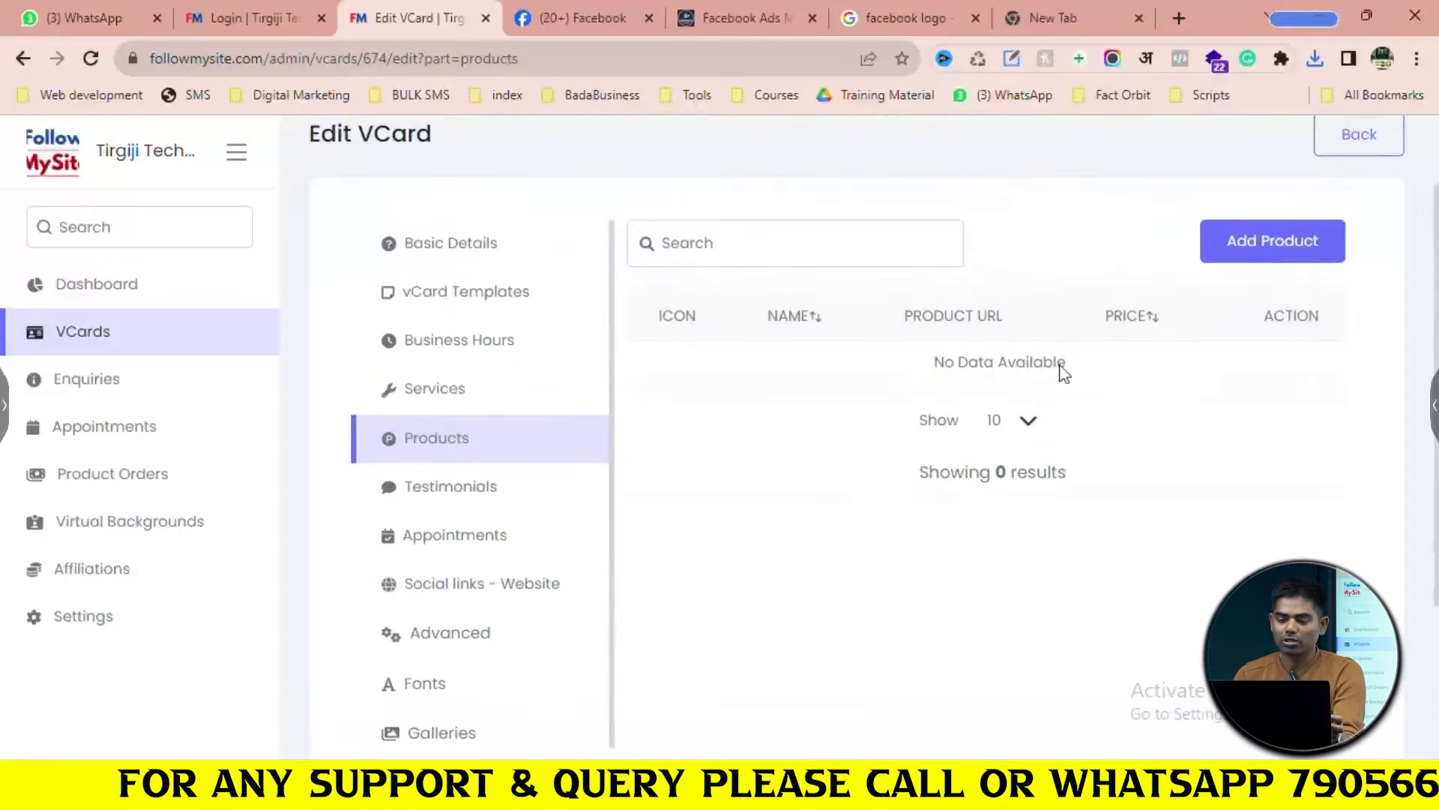
{"action": "left_click", "coordinate": [1305, 237]}
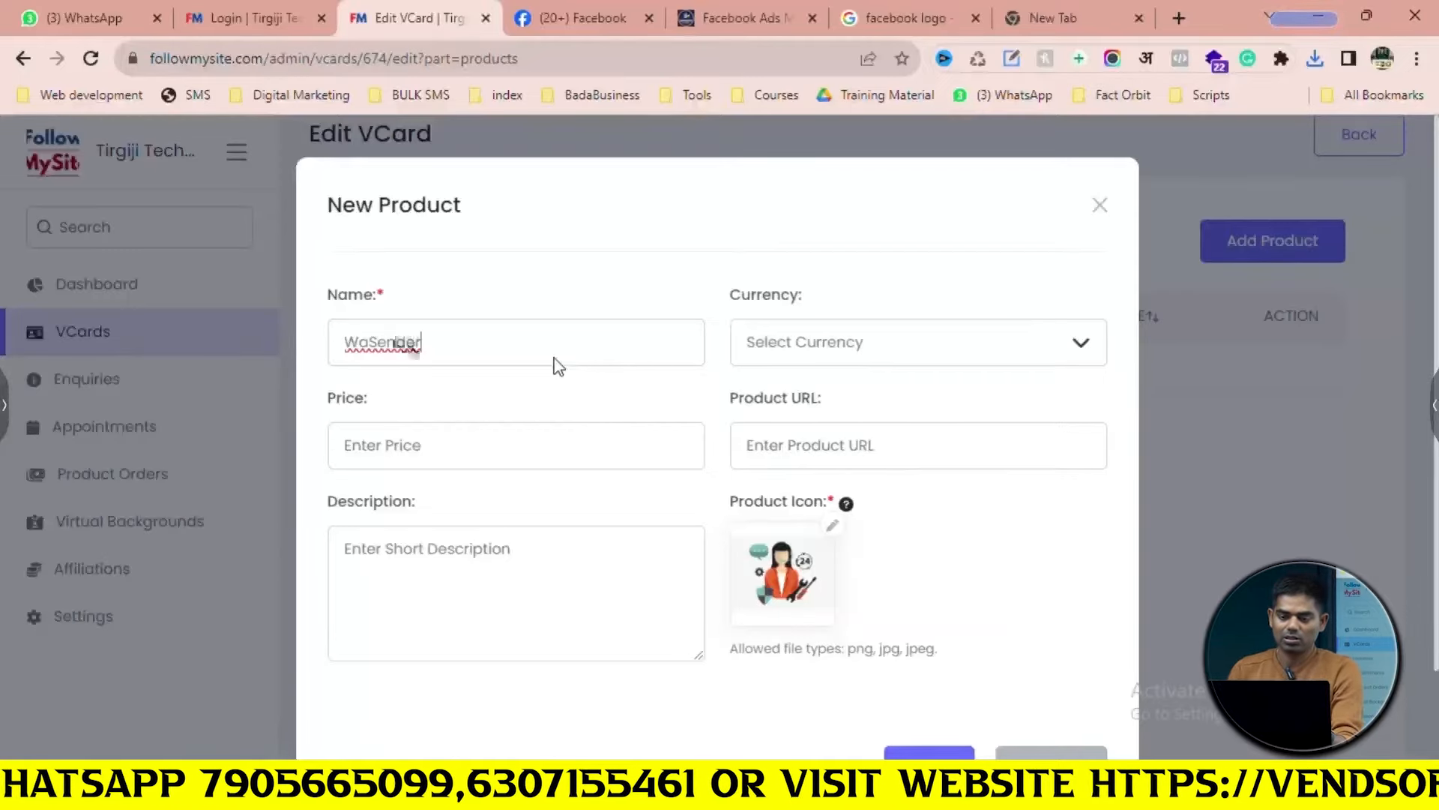
{"action": "left_click", "coordinate": [1054, 18]}
{"action": "type", "text": "ve"}
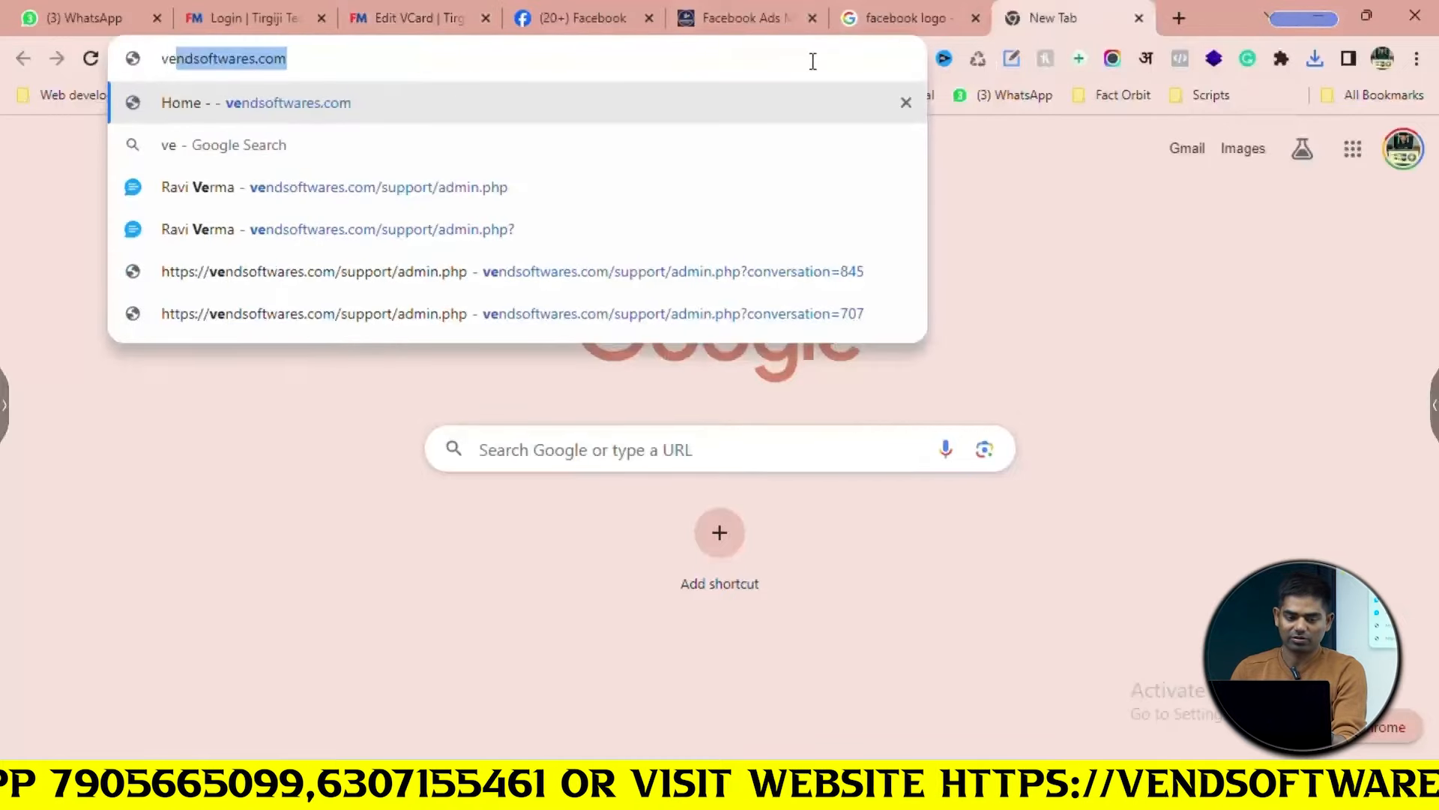
{"action": "key", "text": "Return"}
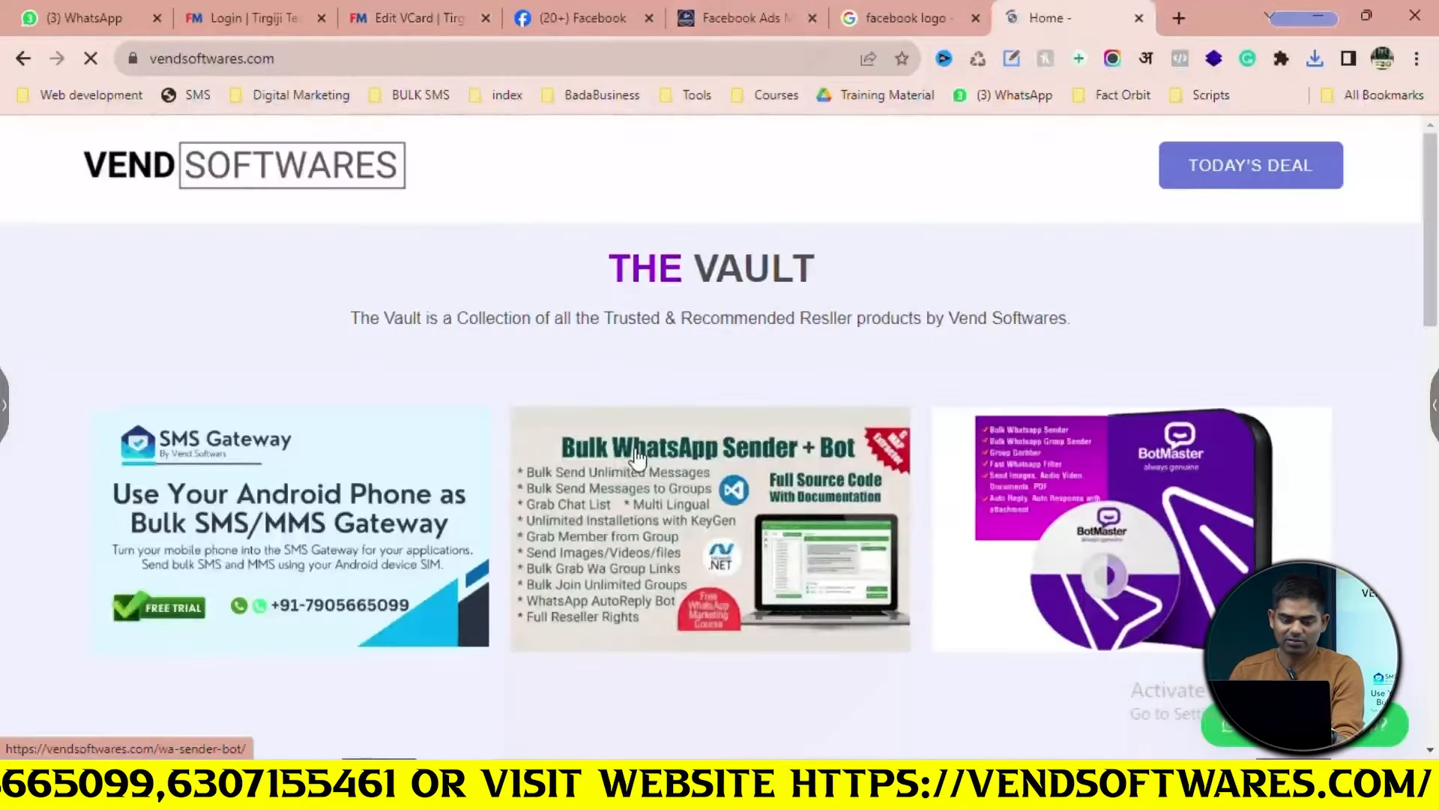
{"action": "scroll", "coordinate": [628, 459], "scroll_direction": "down", "scroll_amount": 3}
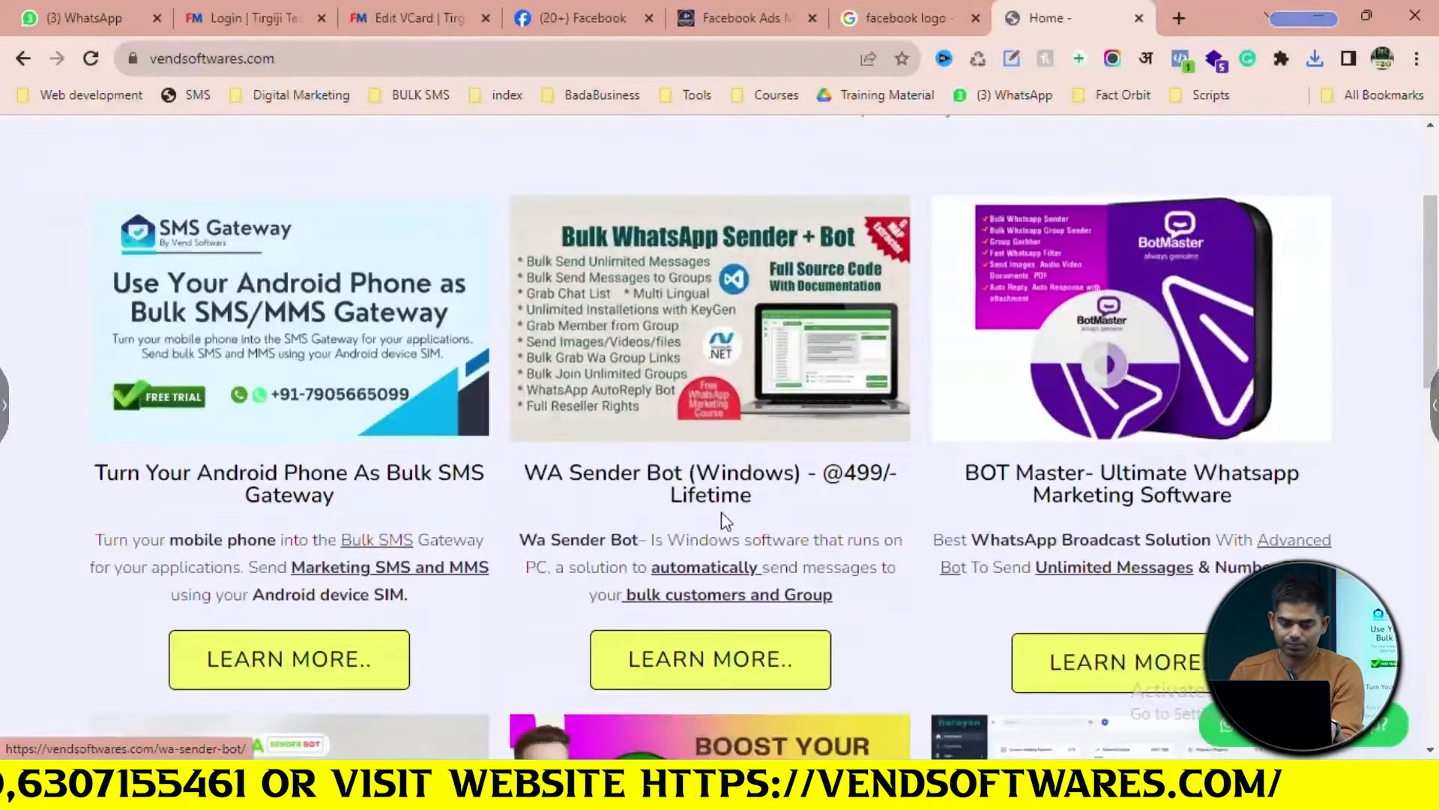
{"action": "left_click_drag", "start_coordinate": [694, 493], "coordinate": [522, 476]}
{"action": "key", "text": "ctrl+c"}
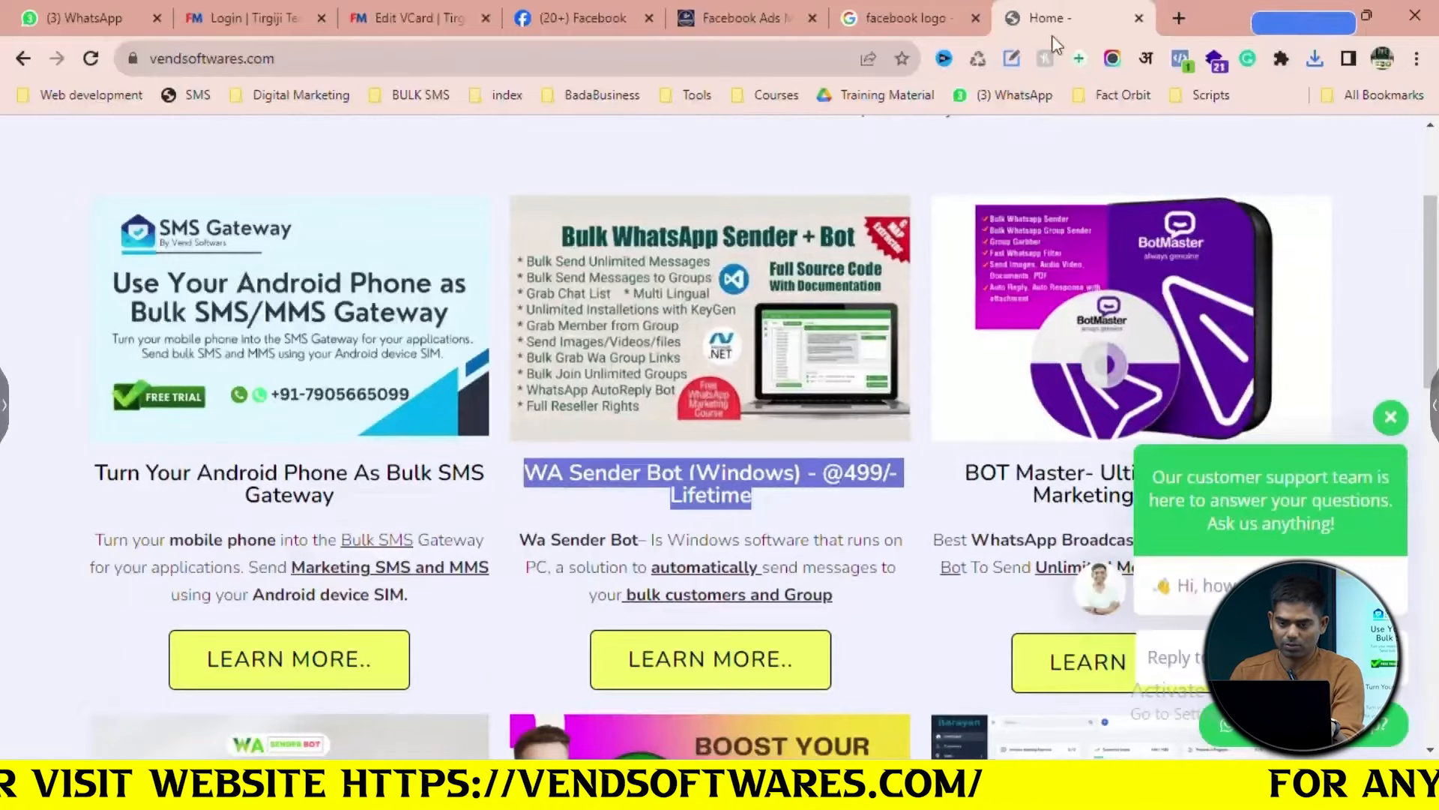
{"action": "left_click", "coordinate": [895, 19]}
{"action": "left_click", "coordinate": [831, 66]}
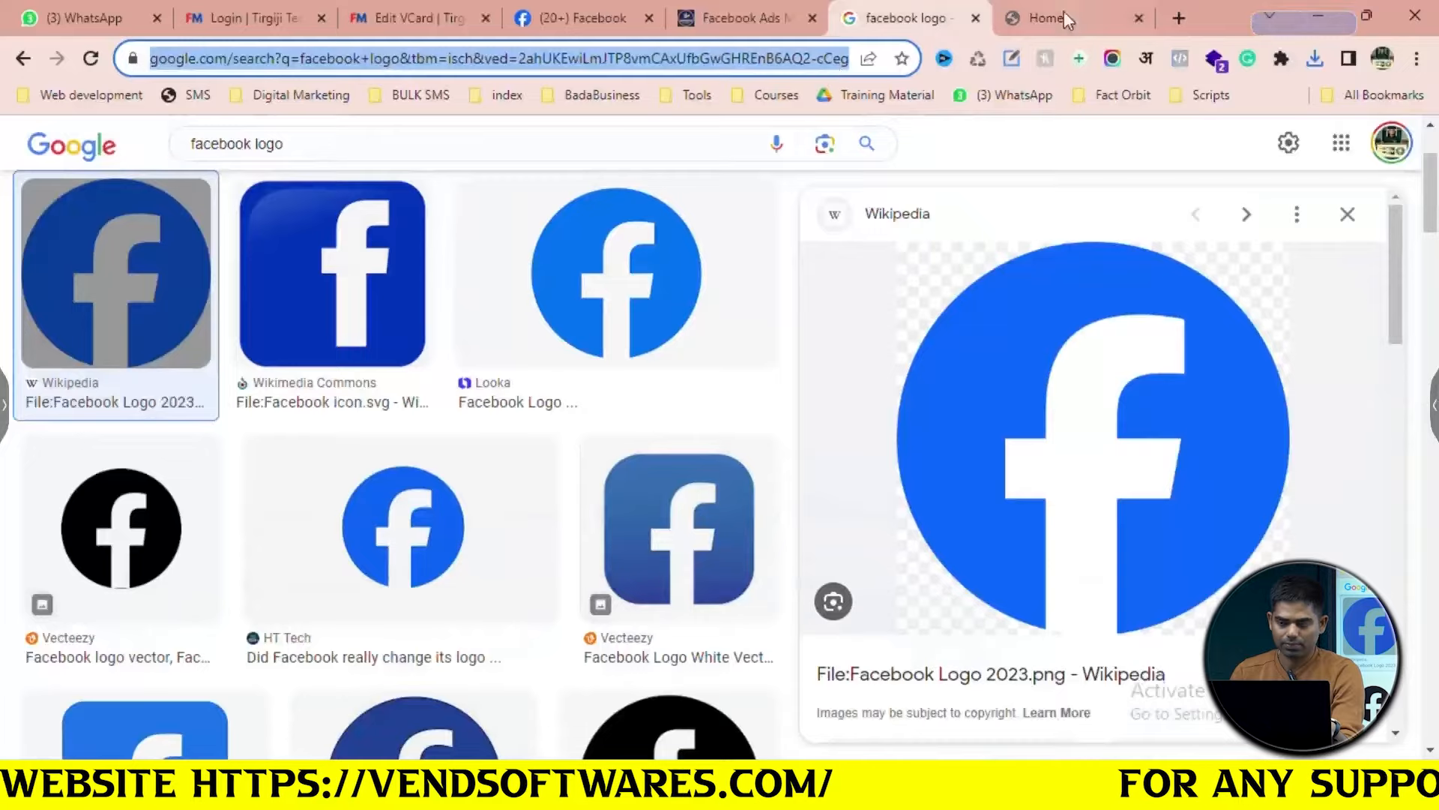
{"action": "left_click", "coordinate": [1179, 18]}
{"action": "key", "text": "ctrl+v"}
{"action": "key", "text": "ctrl+a"}
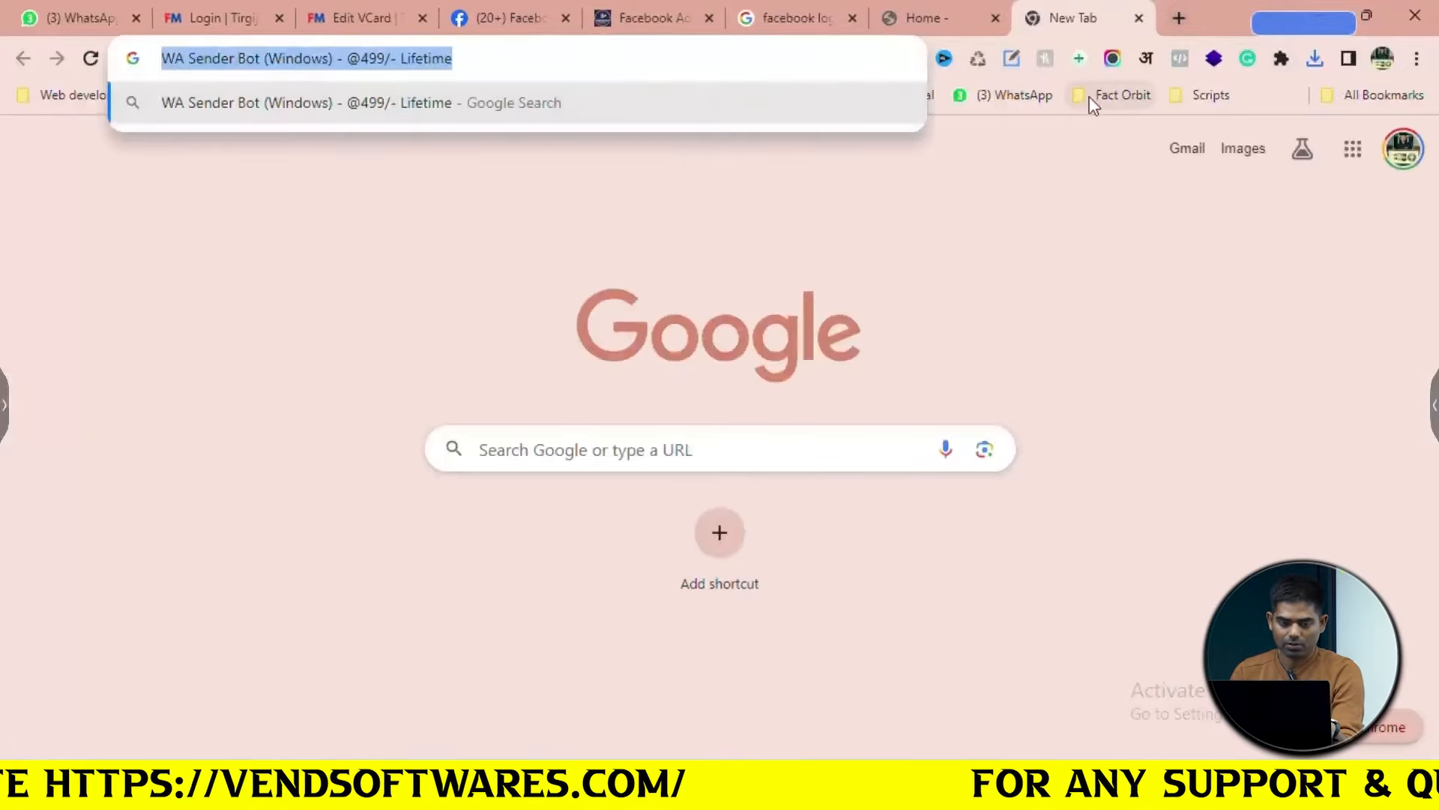
{"action": "key", "text": "BackSpace"}
{"action": "left_click", "coordinate": [389, 11]}
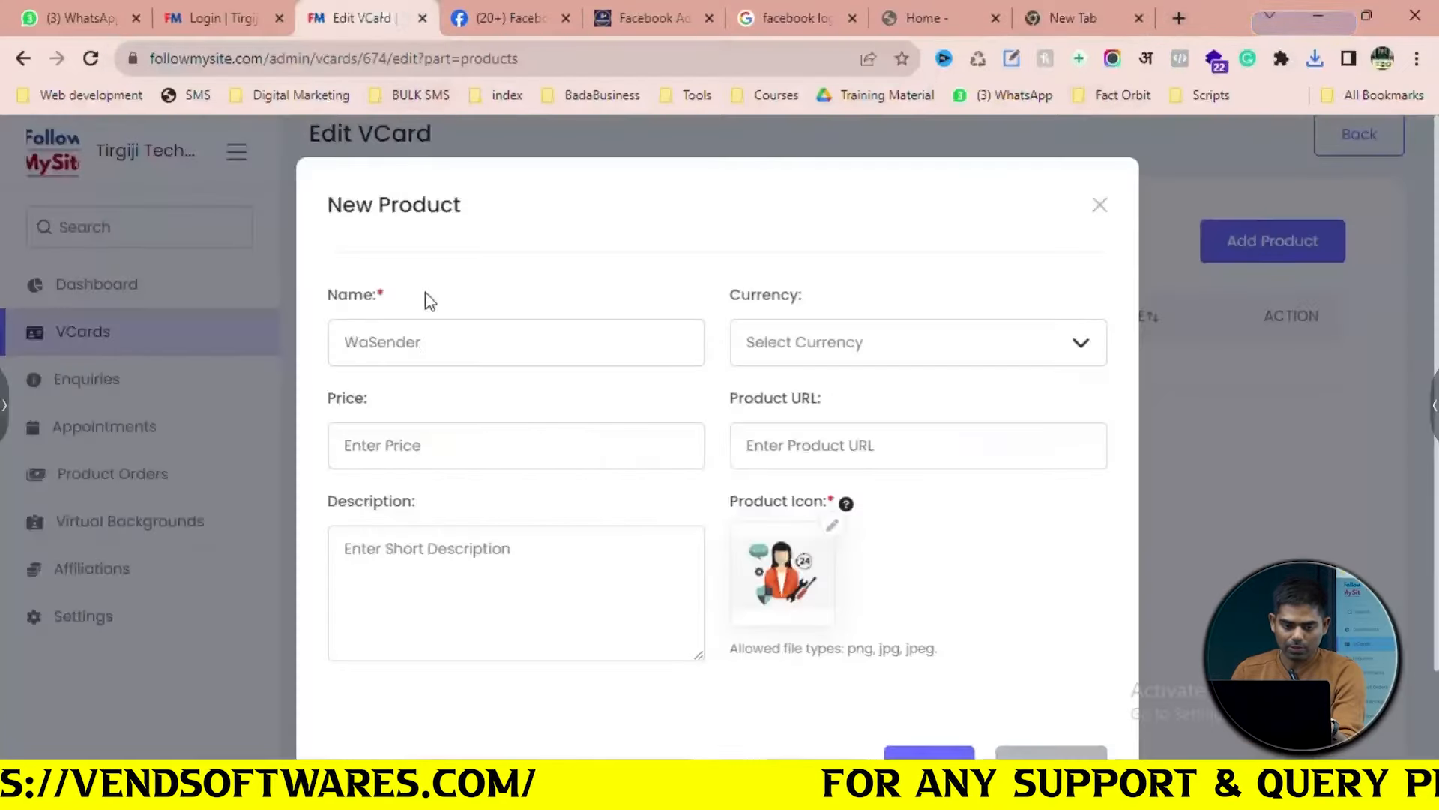
{"action": "key", "text": "ctrl+v"}
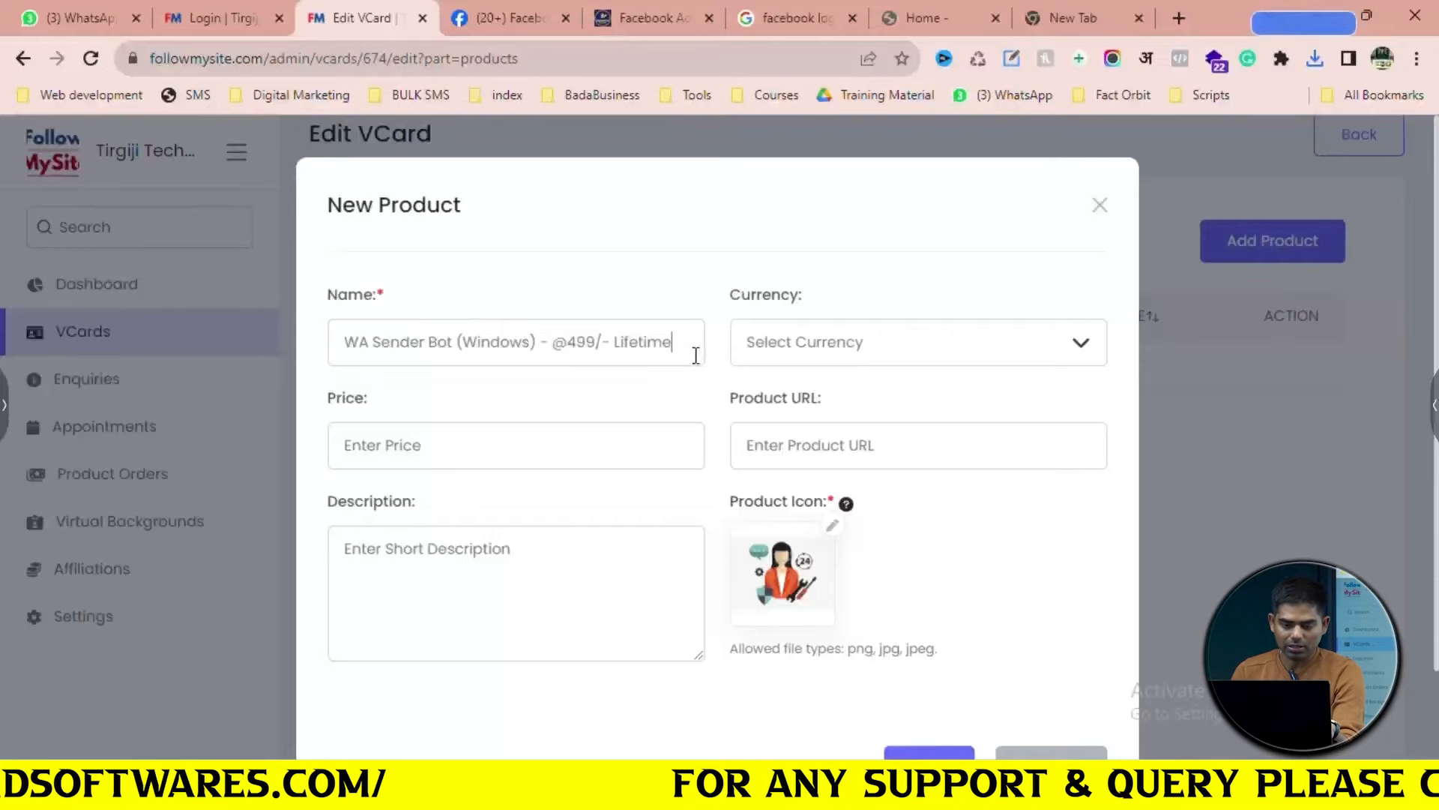
Set the product currency to INR Indian Rupee
{"action": "left_click", "coordinate": [767, 359]}
{"action": "type", "text": "inr"}
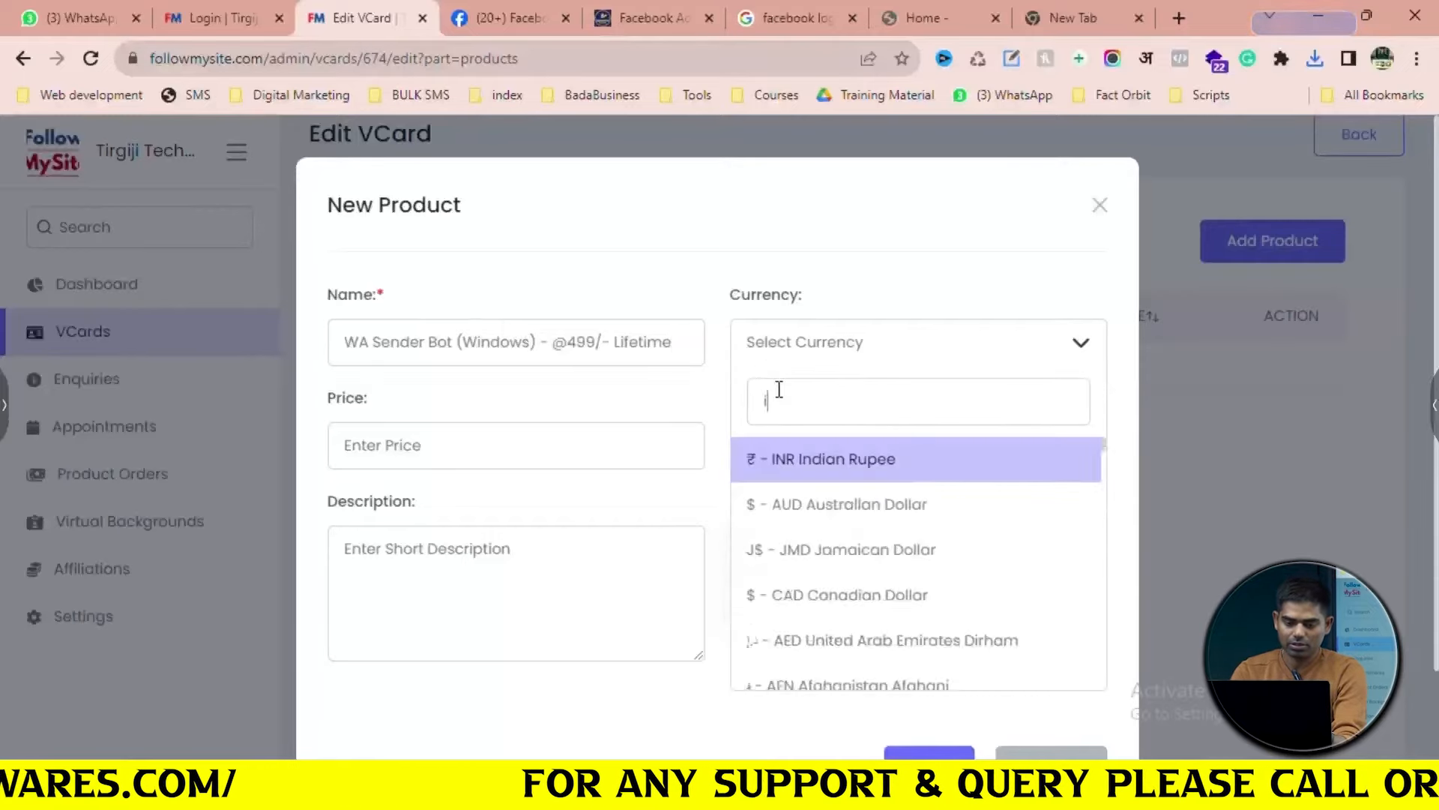
{"action": "left_click", "coordinate": [805, 455]}
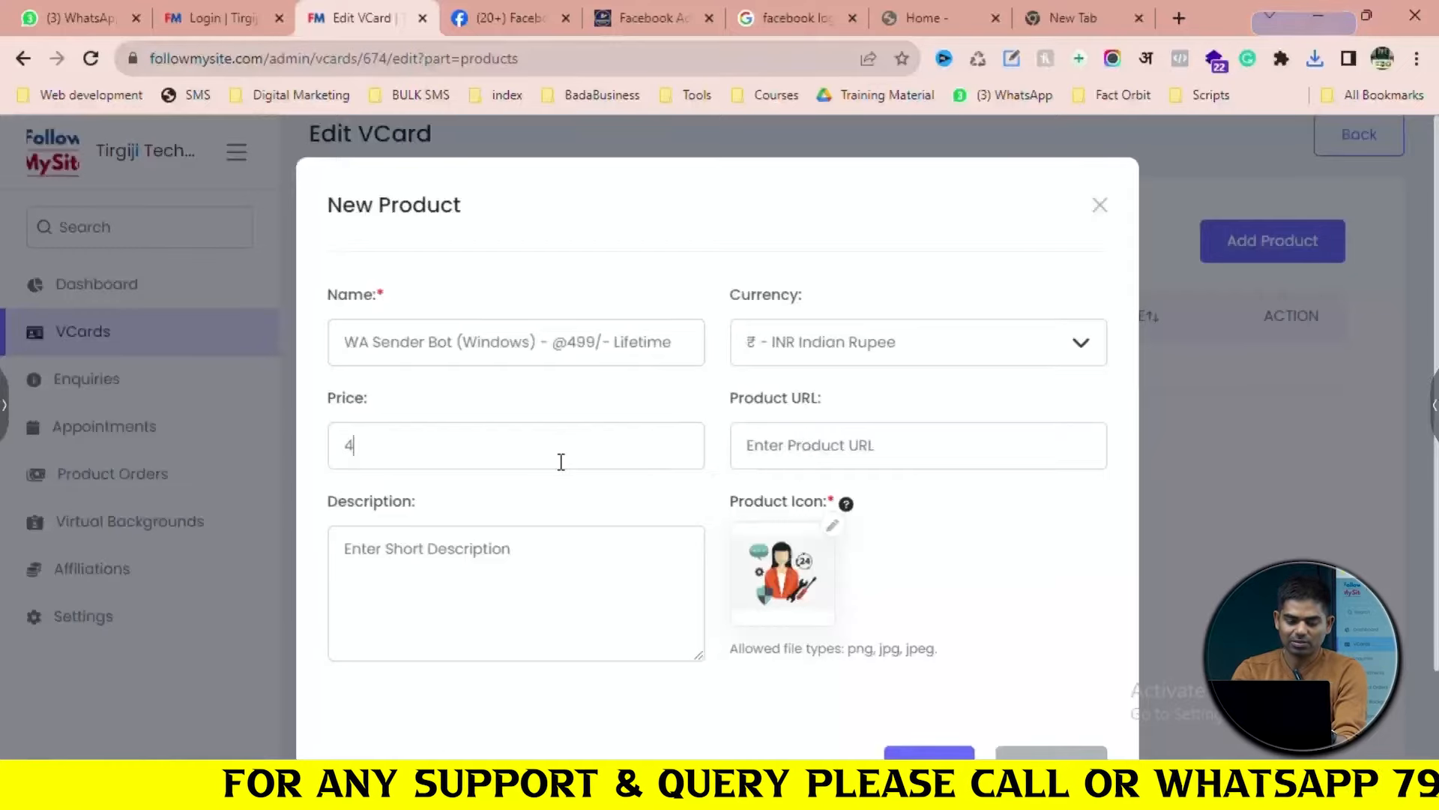
{"action": "scroll", "coordinate": [560, 461], "scroll_direction": "down", "scroll_amount": 2}
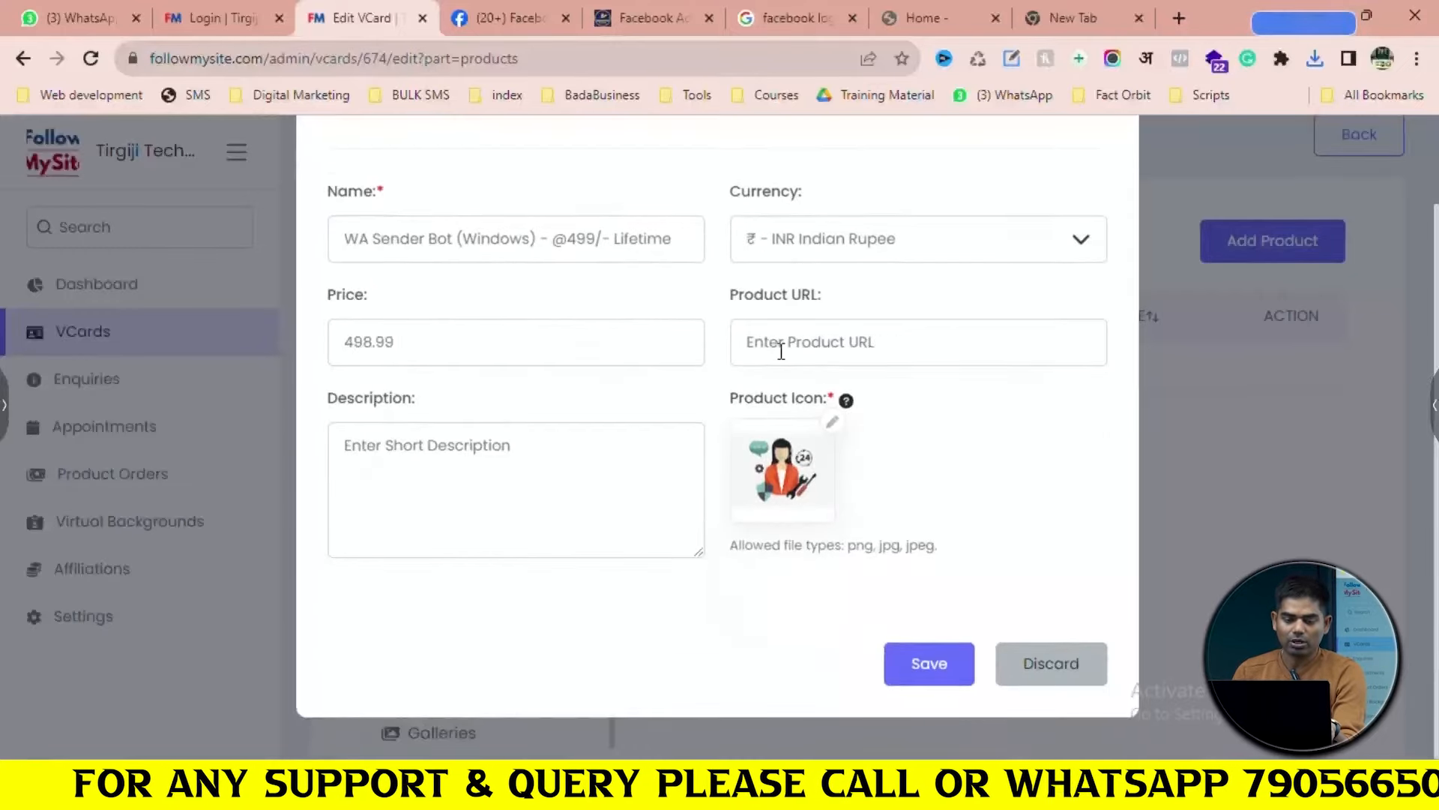
Copy the WA Sender Bot details page address from vendsoftwares.com
{"action": "left_click", "coordinate": [954, 10]}
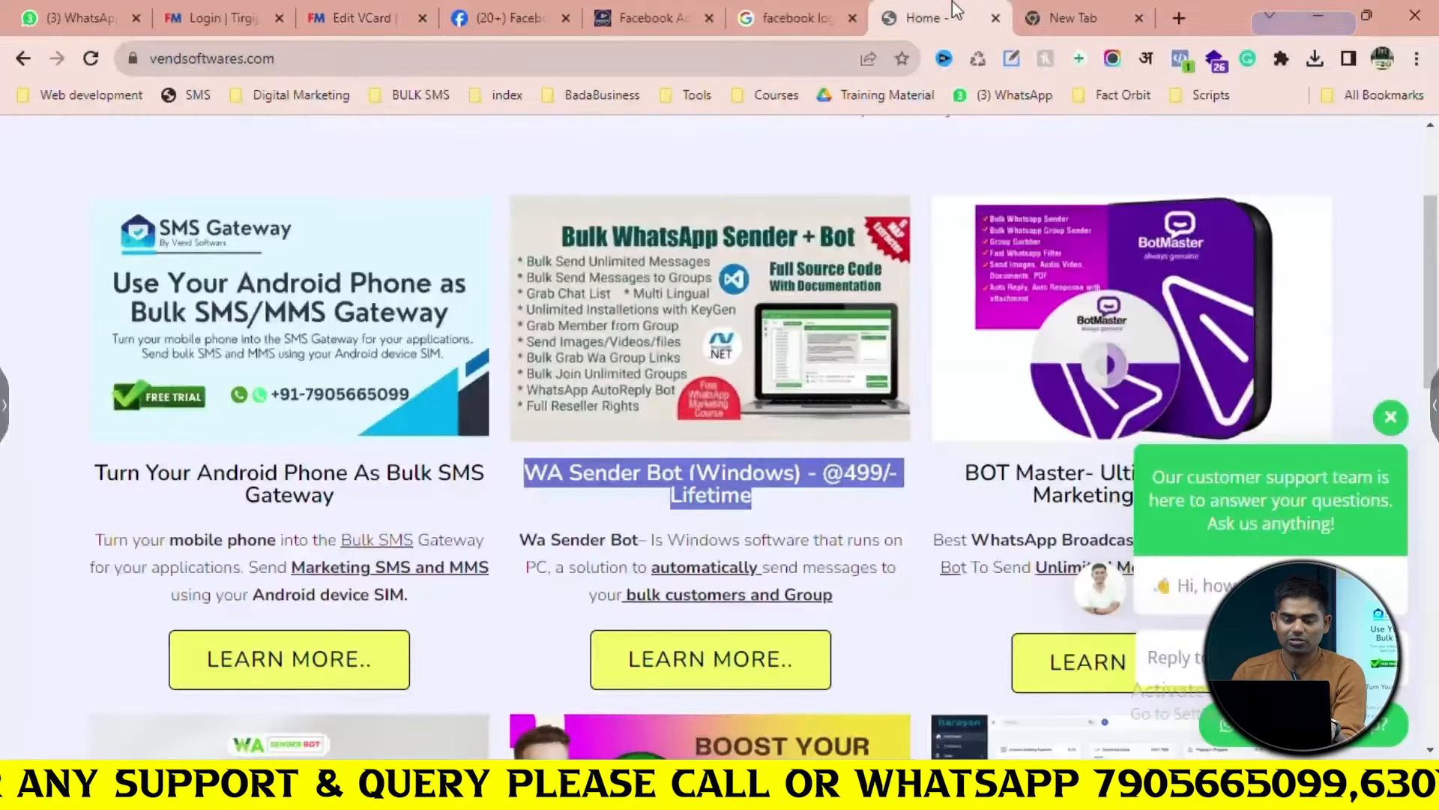
{"action": "left_click", "coordinate": [717, 653], "text": "ctrl"}
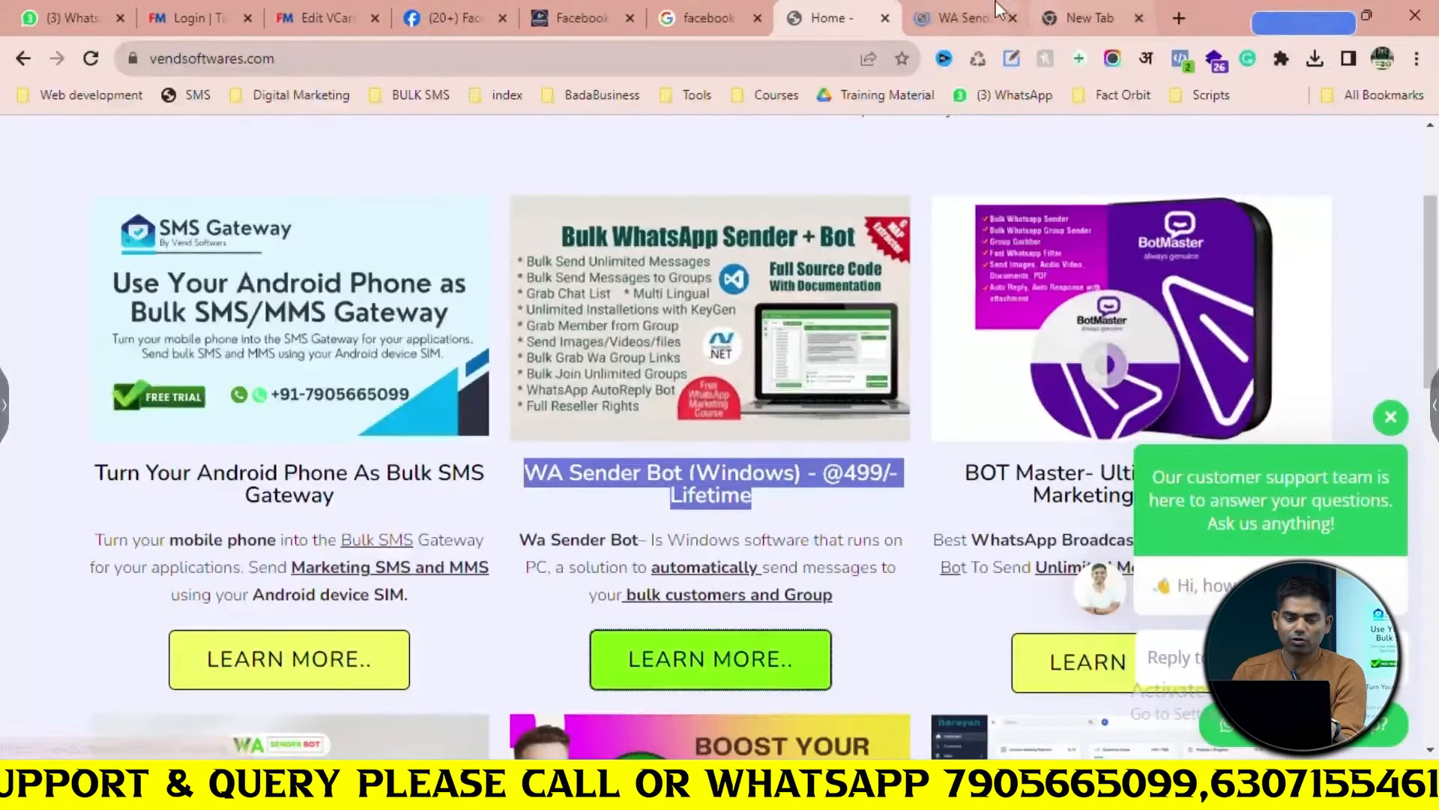
{"action": "left_click", "coordinate": [970, 3]}
{"action": "left_click", "coordinate": [697, 58]}
{"action": "key", "text": "ctrl+c"}
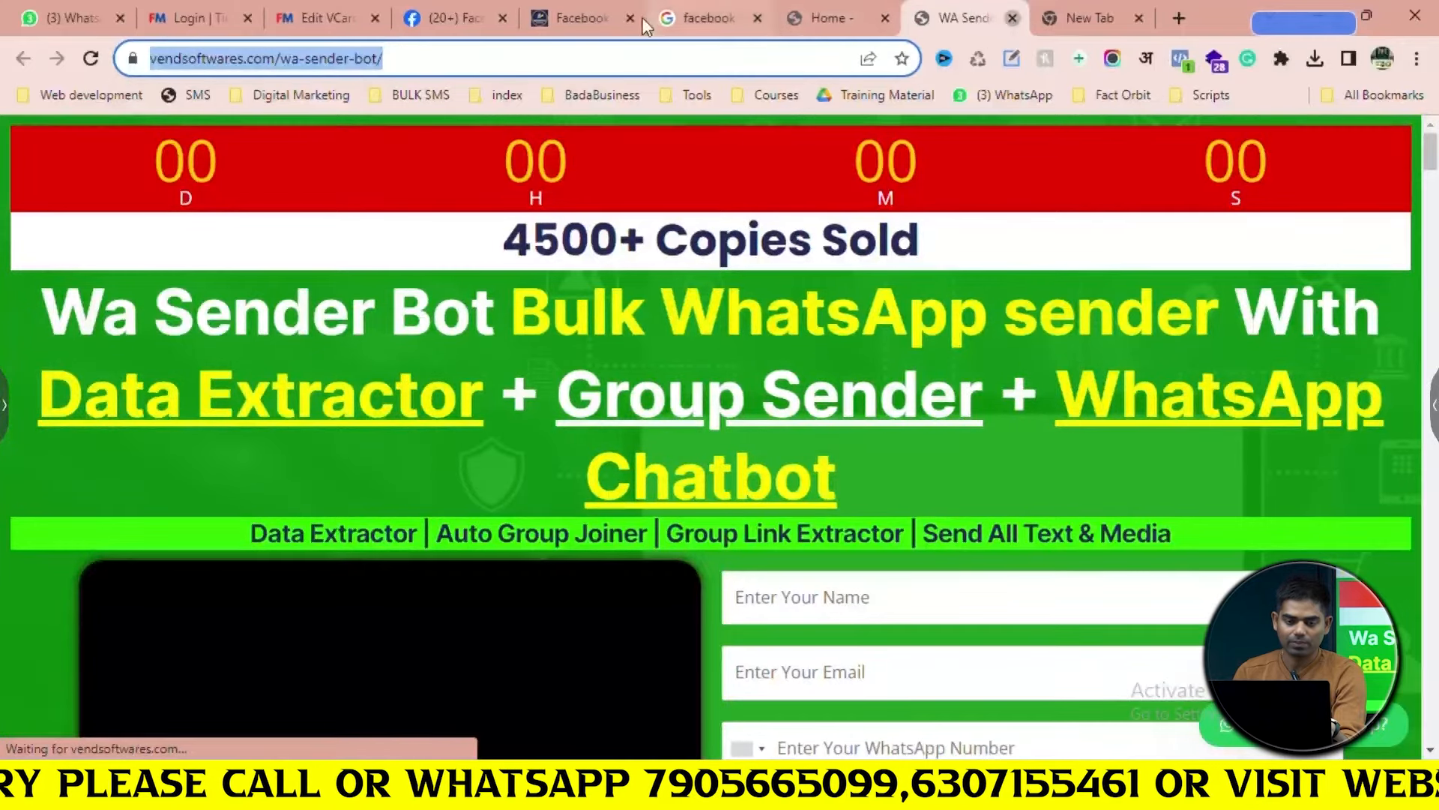
{"action": "left_click", "coordinate": [1012, 18]}
{"action": "left_click", "coordinate": [453, 18]}
{"action": "left_click", "coordinate": [326, 18]}
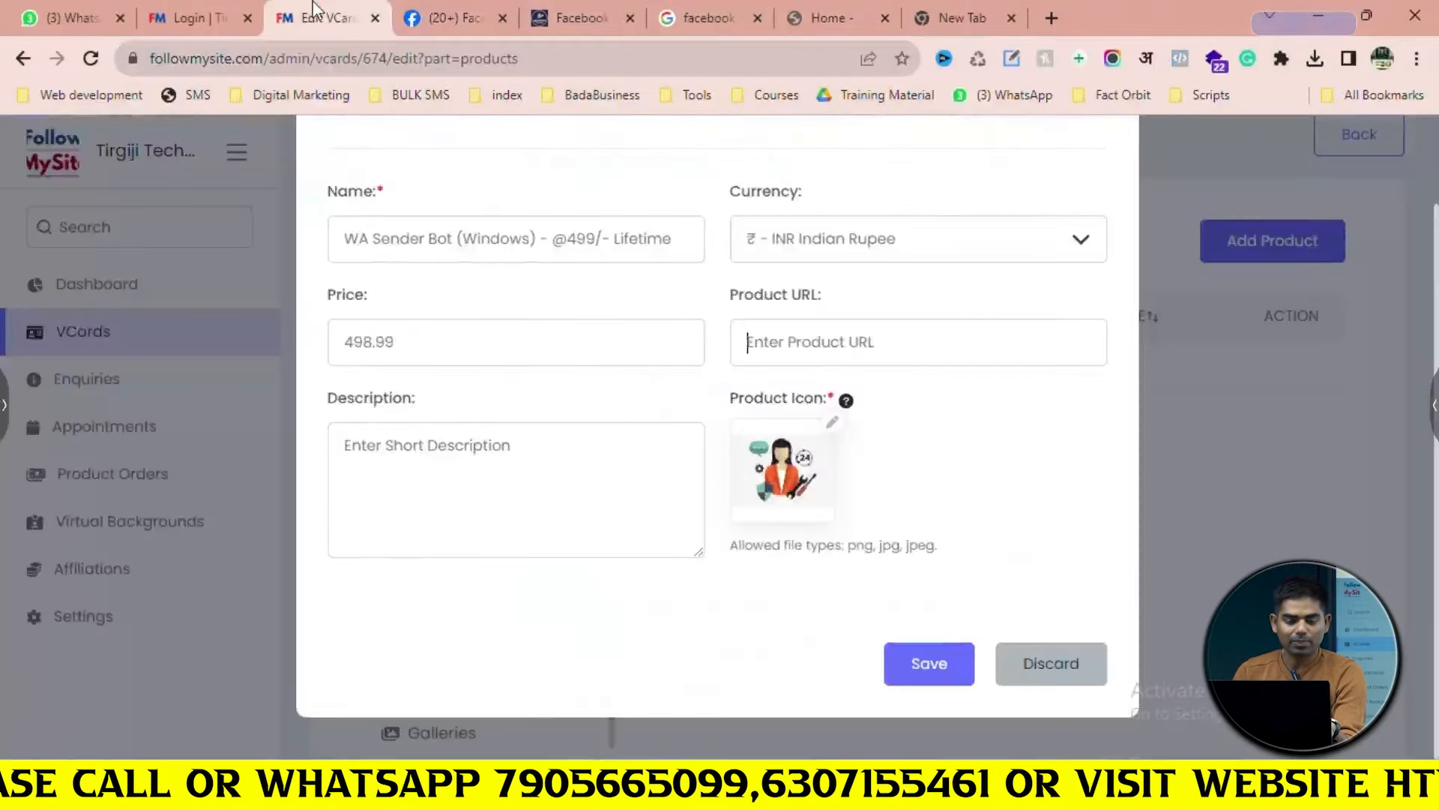
{"action": "left_click", "coordinate": [843, 341]}
{"action": "key", "text": "ctrl+v"}
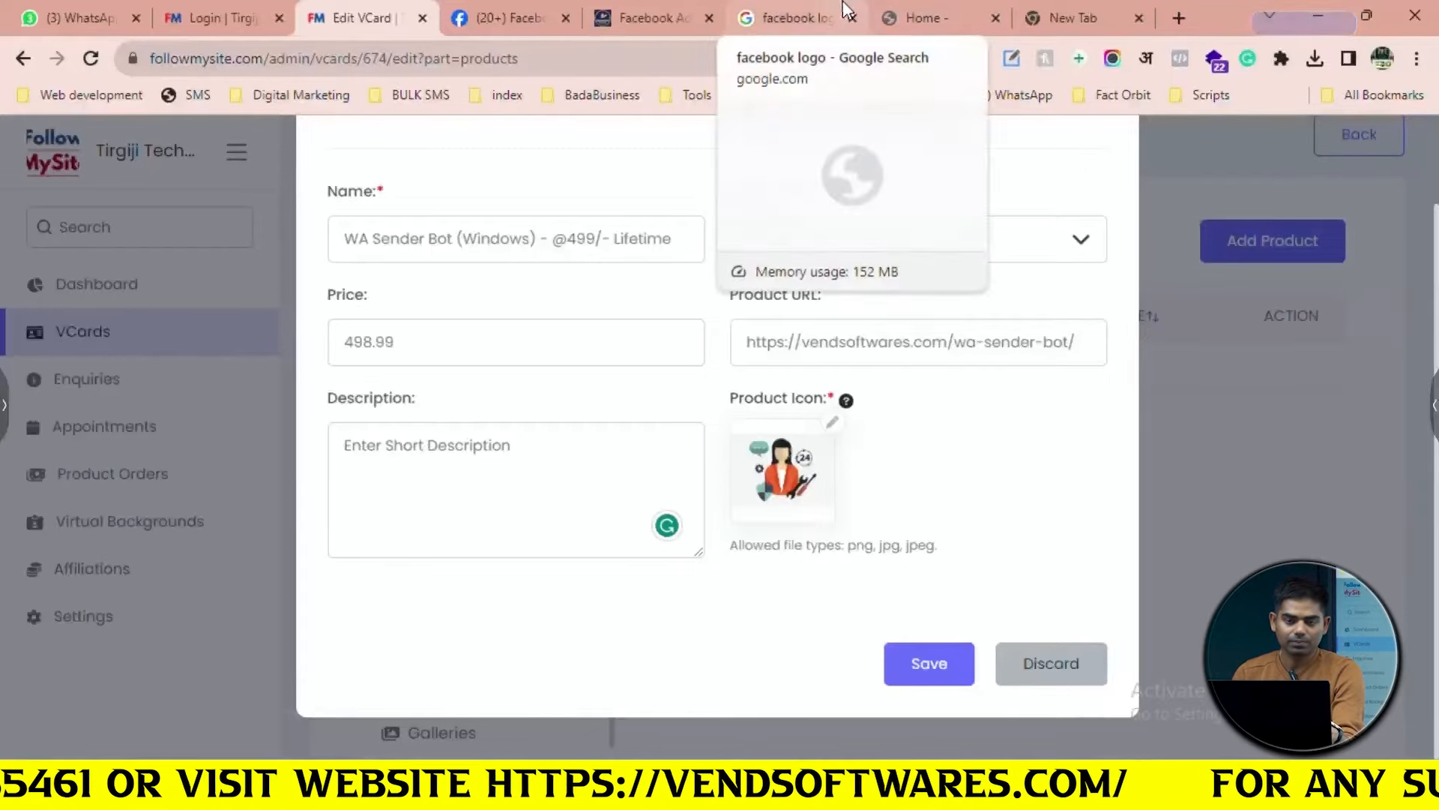
{"action": "left_click", "coordinate": [824, 17]}
{"action": "left_click", "coordinate": [924, 17]}
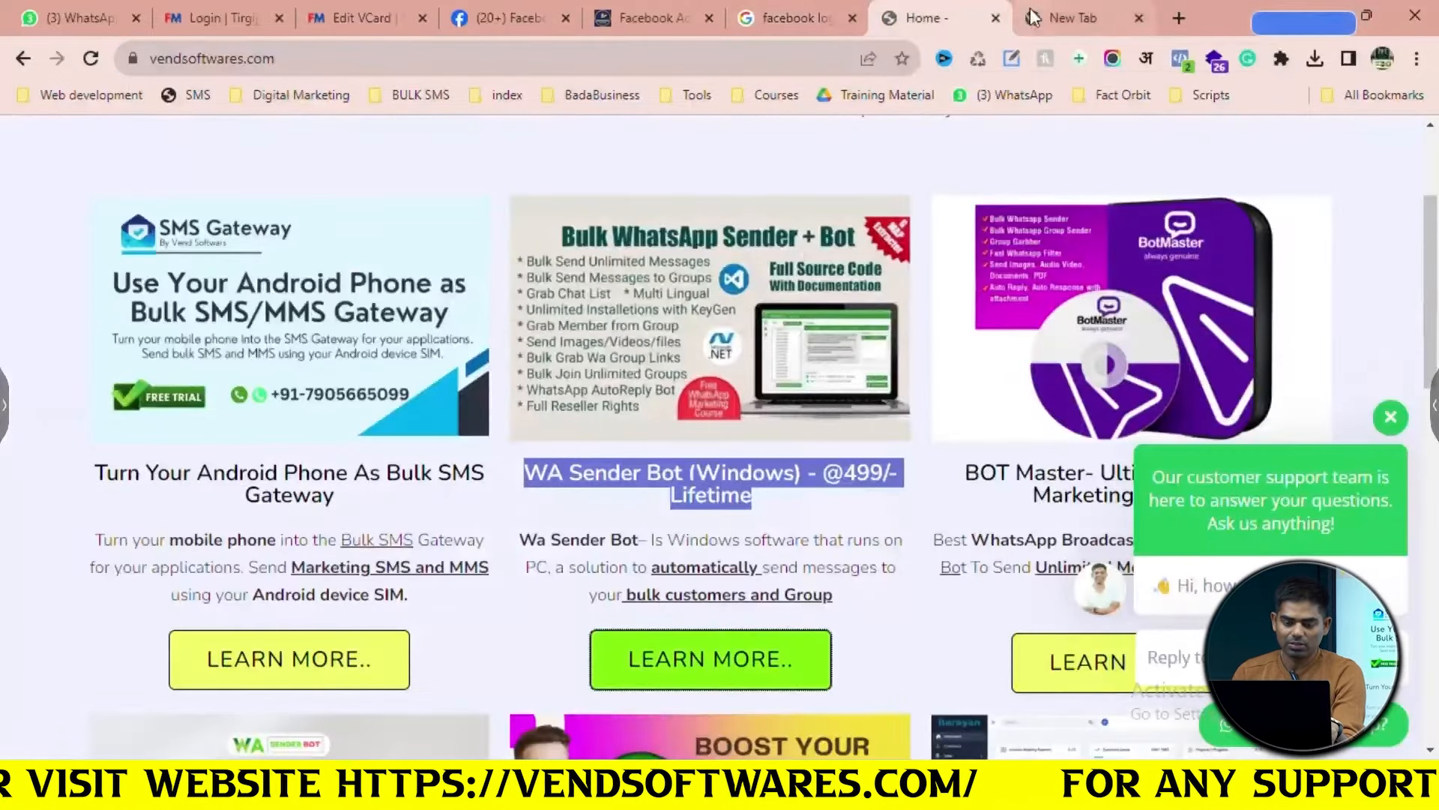
Copy the WA Sender Bot description paragraph from the vendsoftwares.com listing
{"action": "left_click_drag", "start_coordinate": [859, 634], "coordinate": [523, 537]}
{"action": "key", "text": "ctrl+c"}
{"action": "left_click", "coordinate": [1072, 2]}
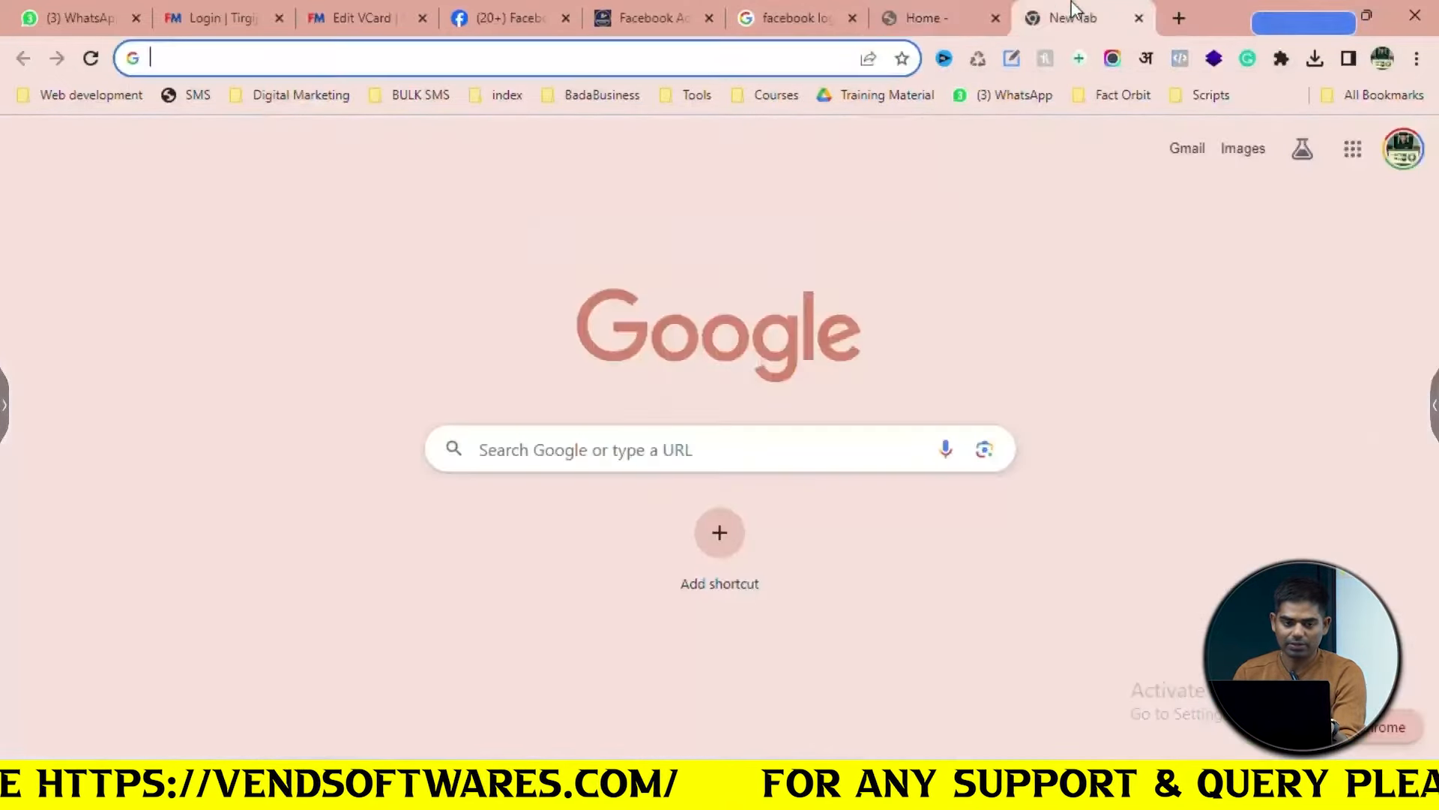
{"action": "key", "text": "ctrl+v"}
{"action": "key", "text": "ctrl+a"}
{"action": "key", "text": "BackSpace"}
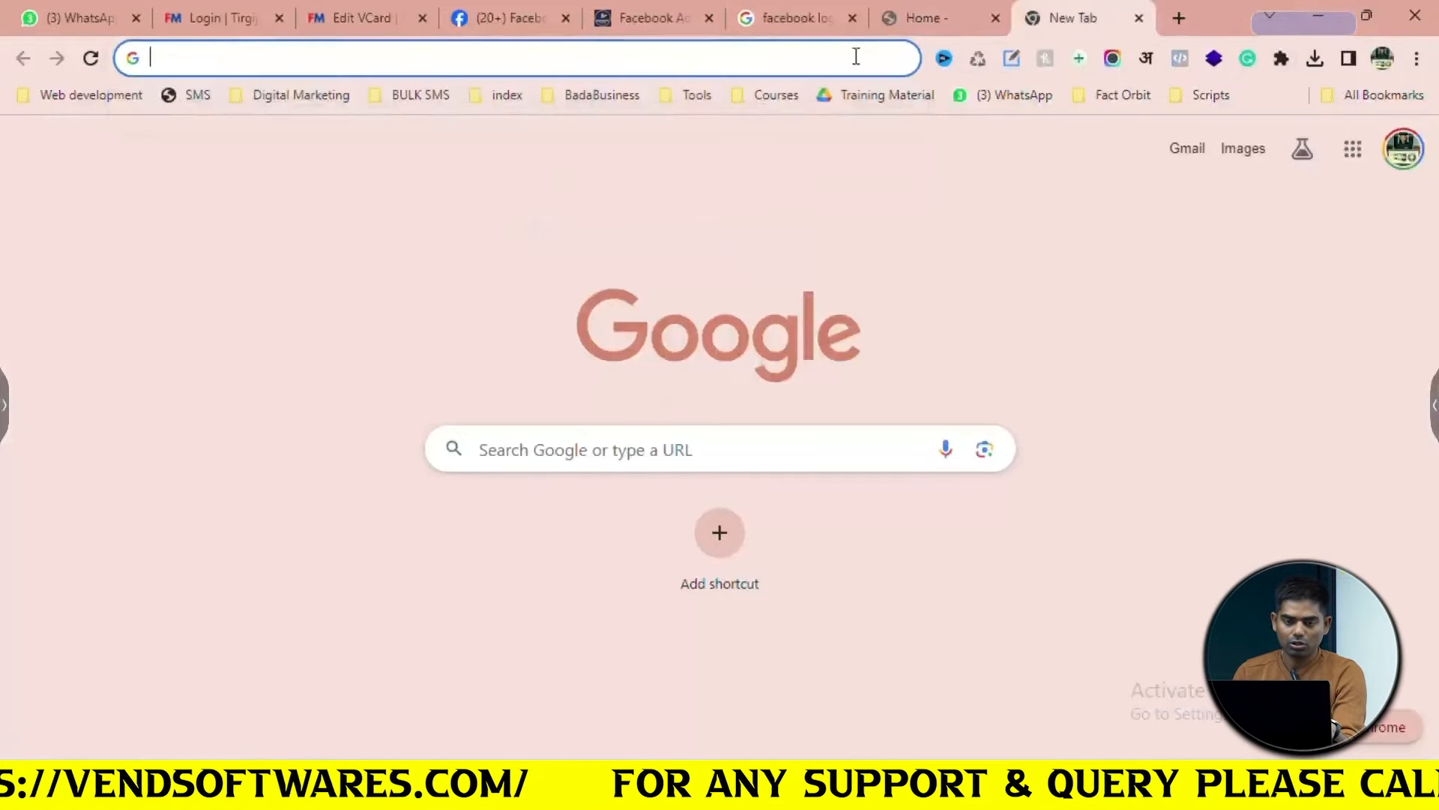
{"action": "left_click", "coordinate": [471, 3]}
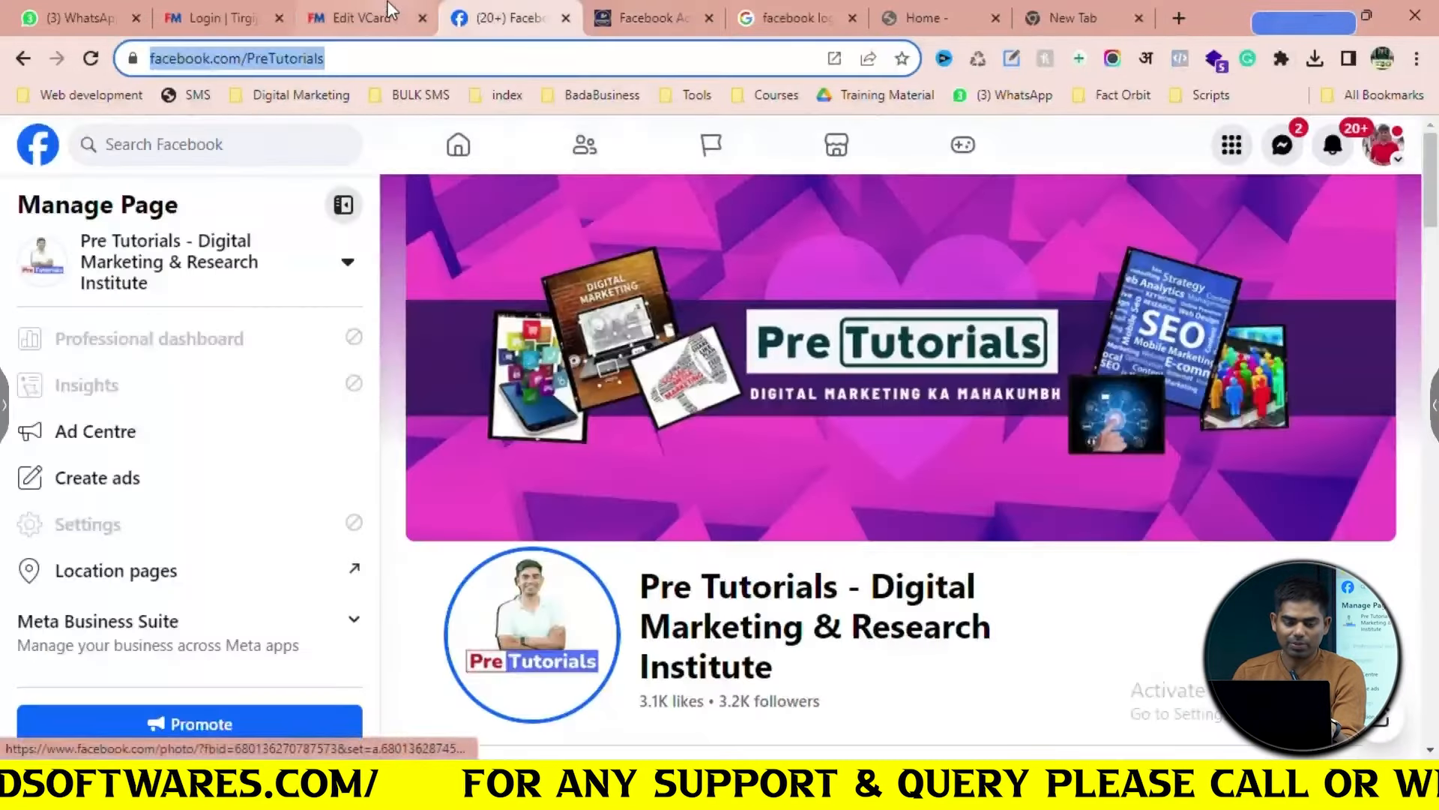
{"action": "left_click", "coordinate": [359, 18]}
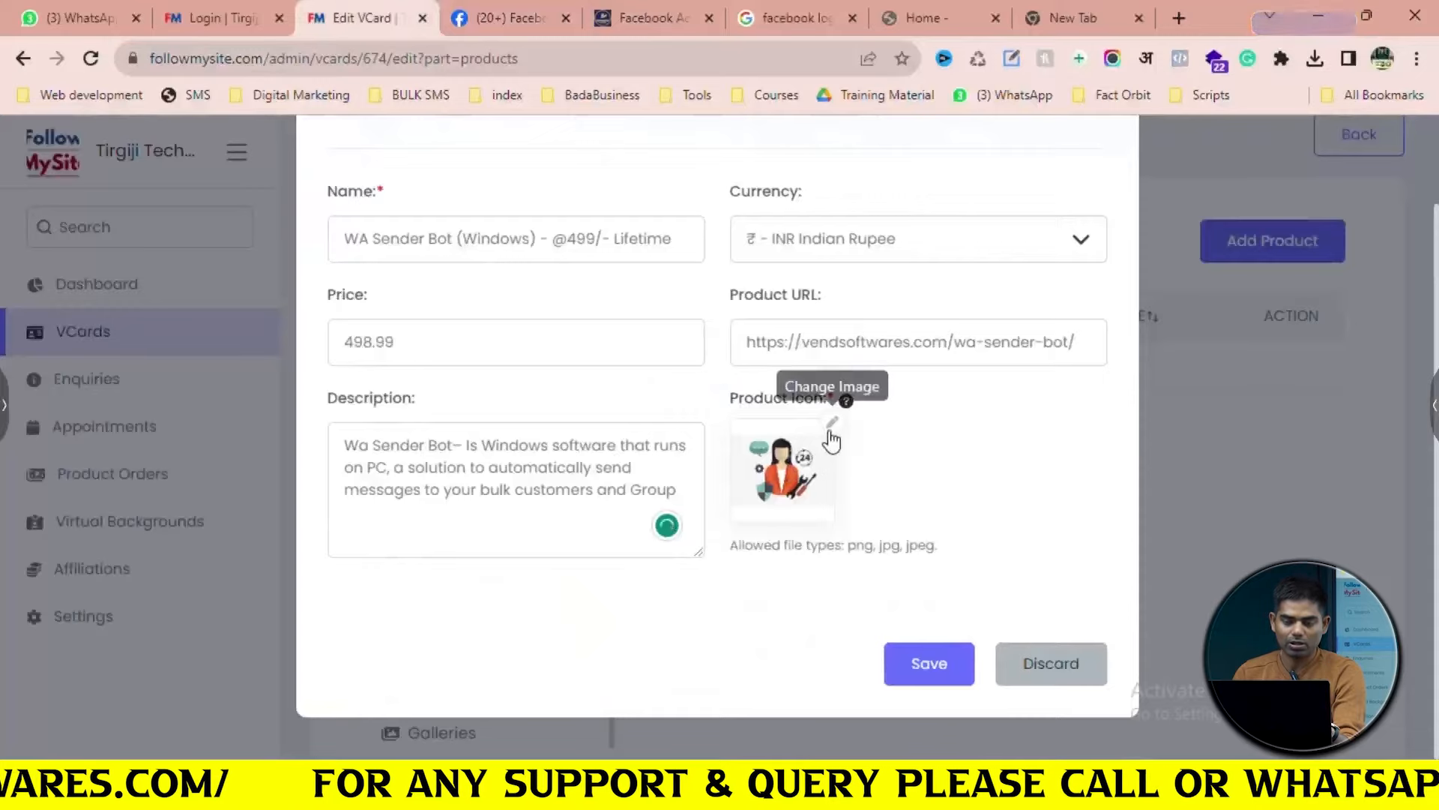
Search Google Images for 'whatsapp logo' and preview the Pixabay logo
{"action": "left_click", "coordinate": [1131, 3]}
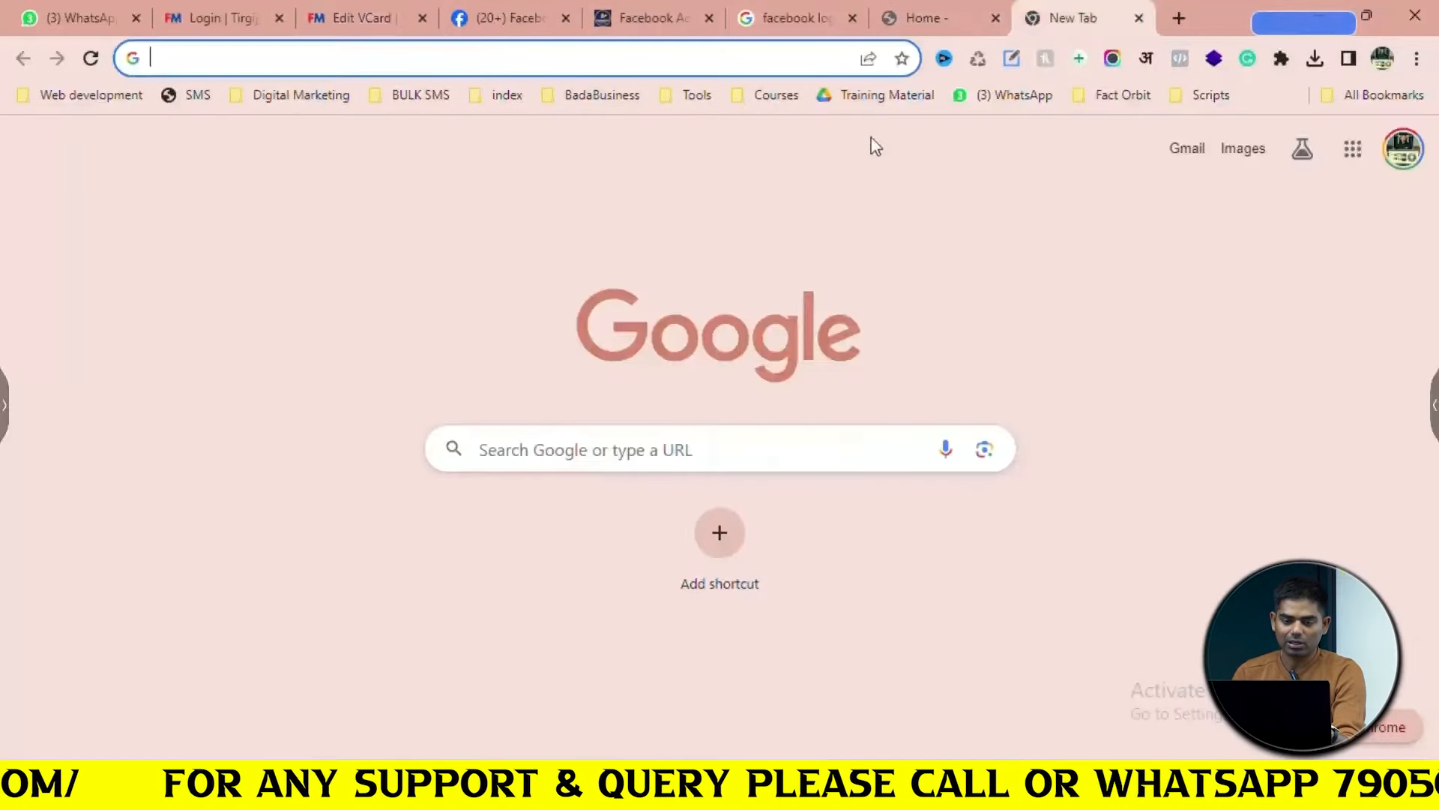
{"action": "type", "text": "whatsapp logo"}
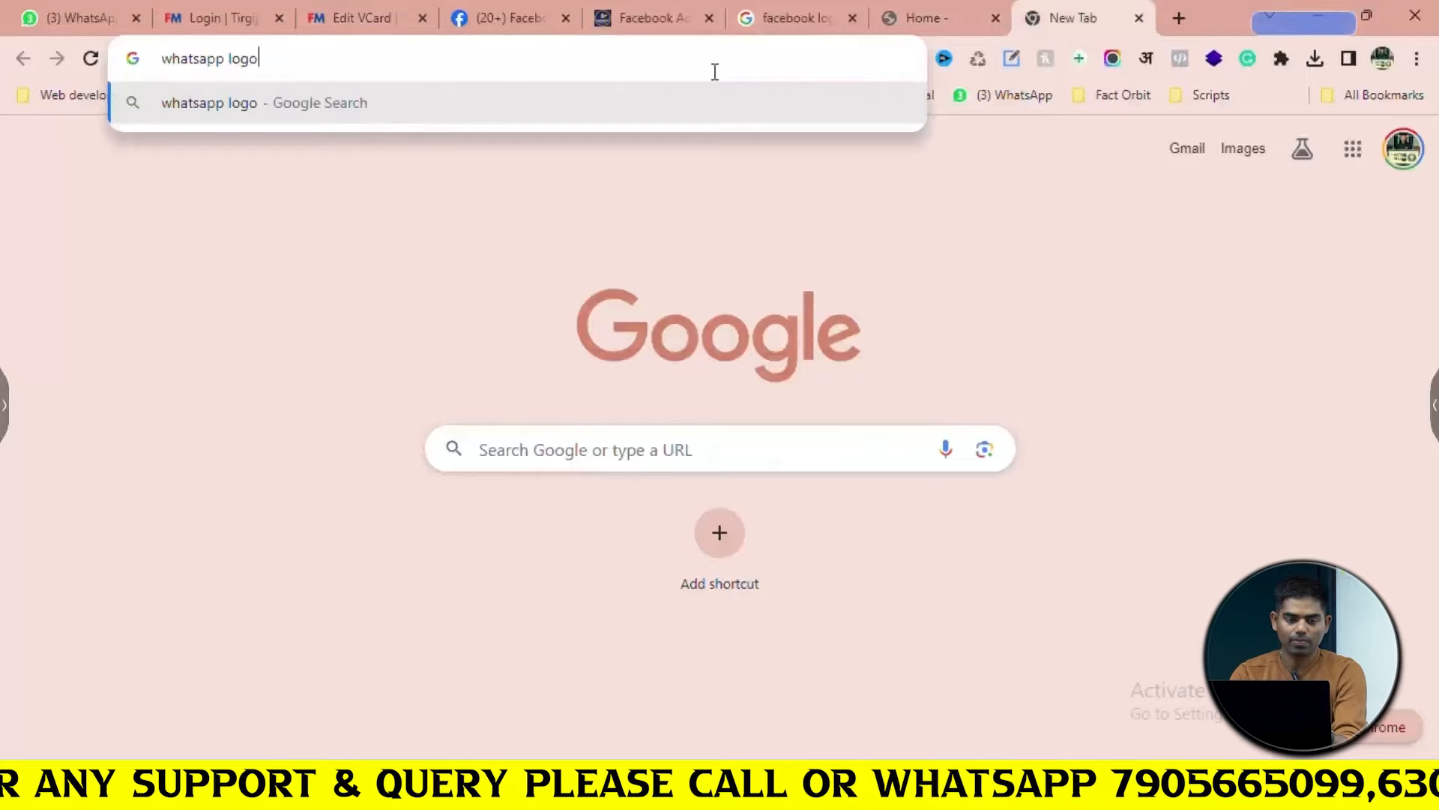
{"action": "key", "text": "Return"}
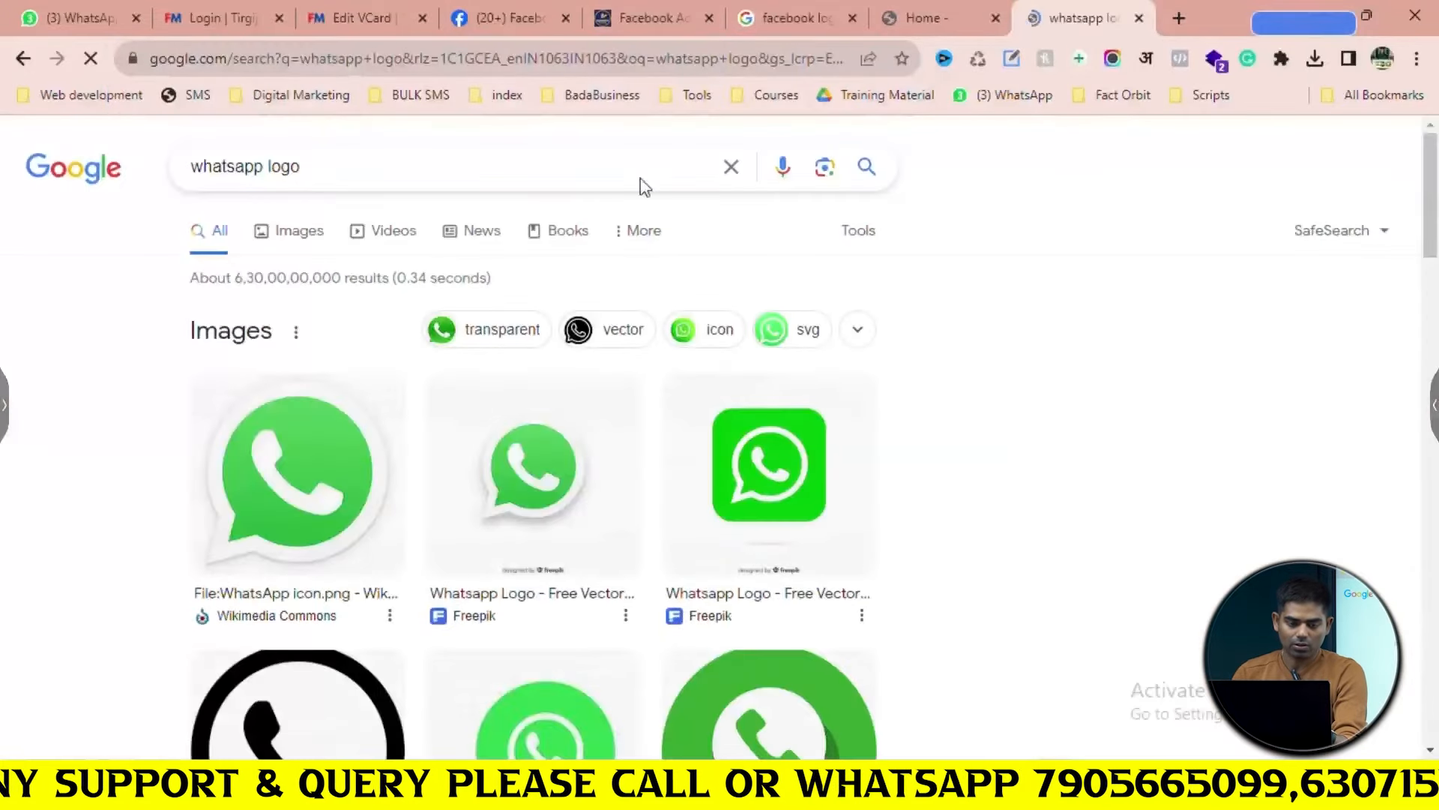
{"action": "left_click", "coordinate": [300, 240]}
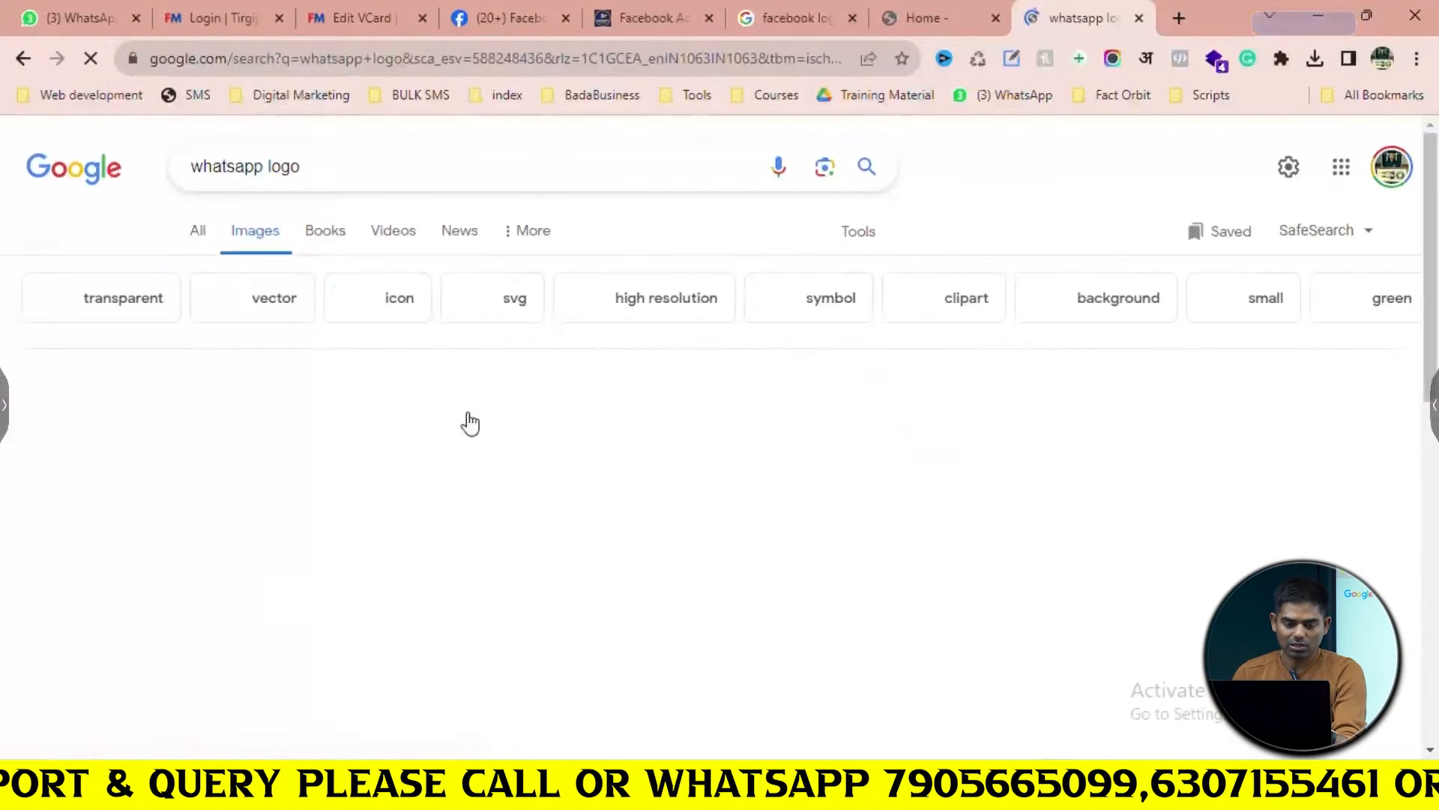
{"action": "scroll", "coordinate": [224, 405], "scroll_direction": "down", "scroll_amount": 1}
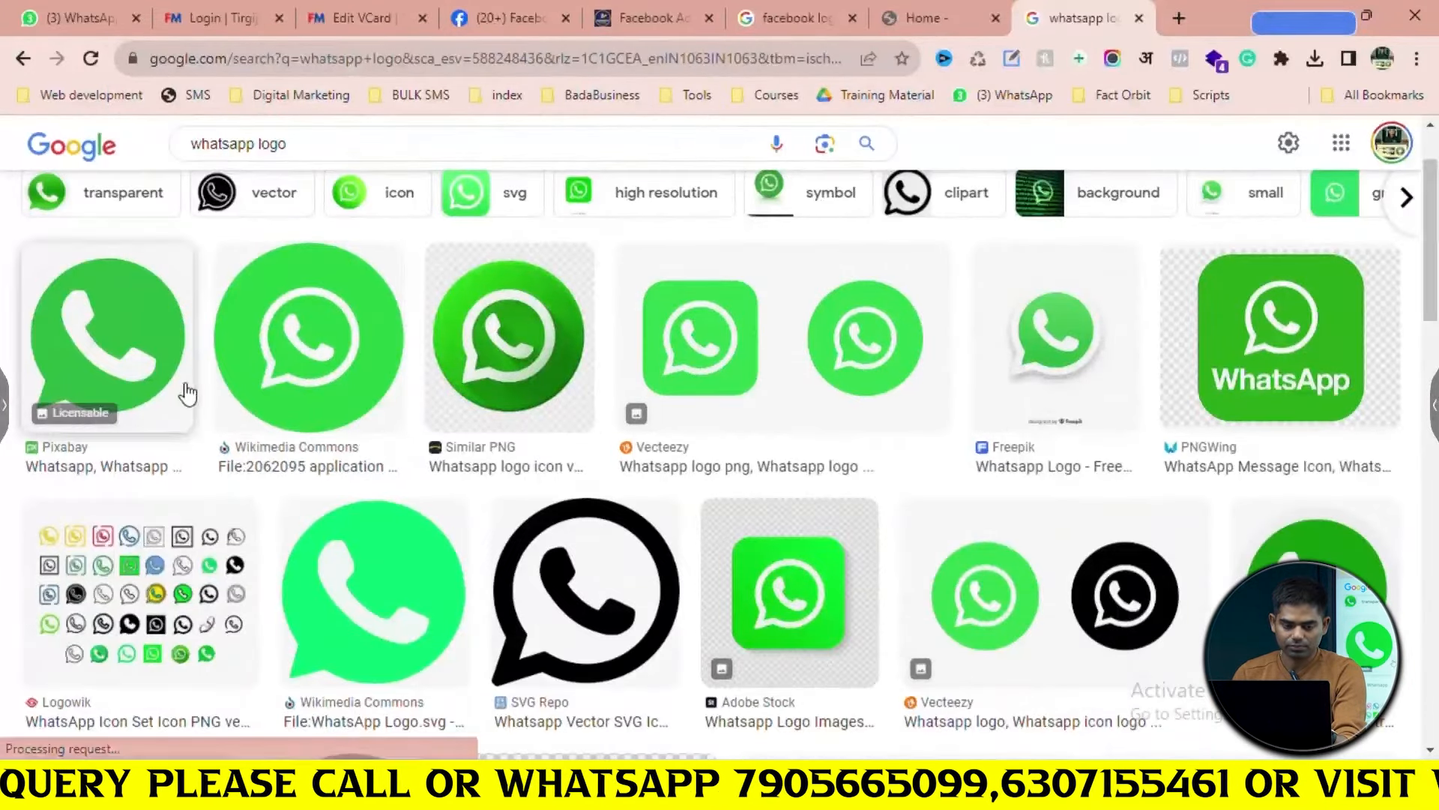
{"action": "left_click", "coordinate": [97, 363]}
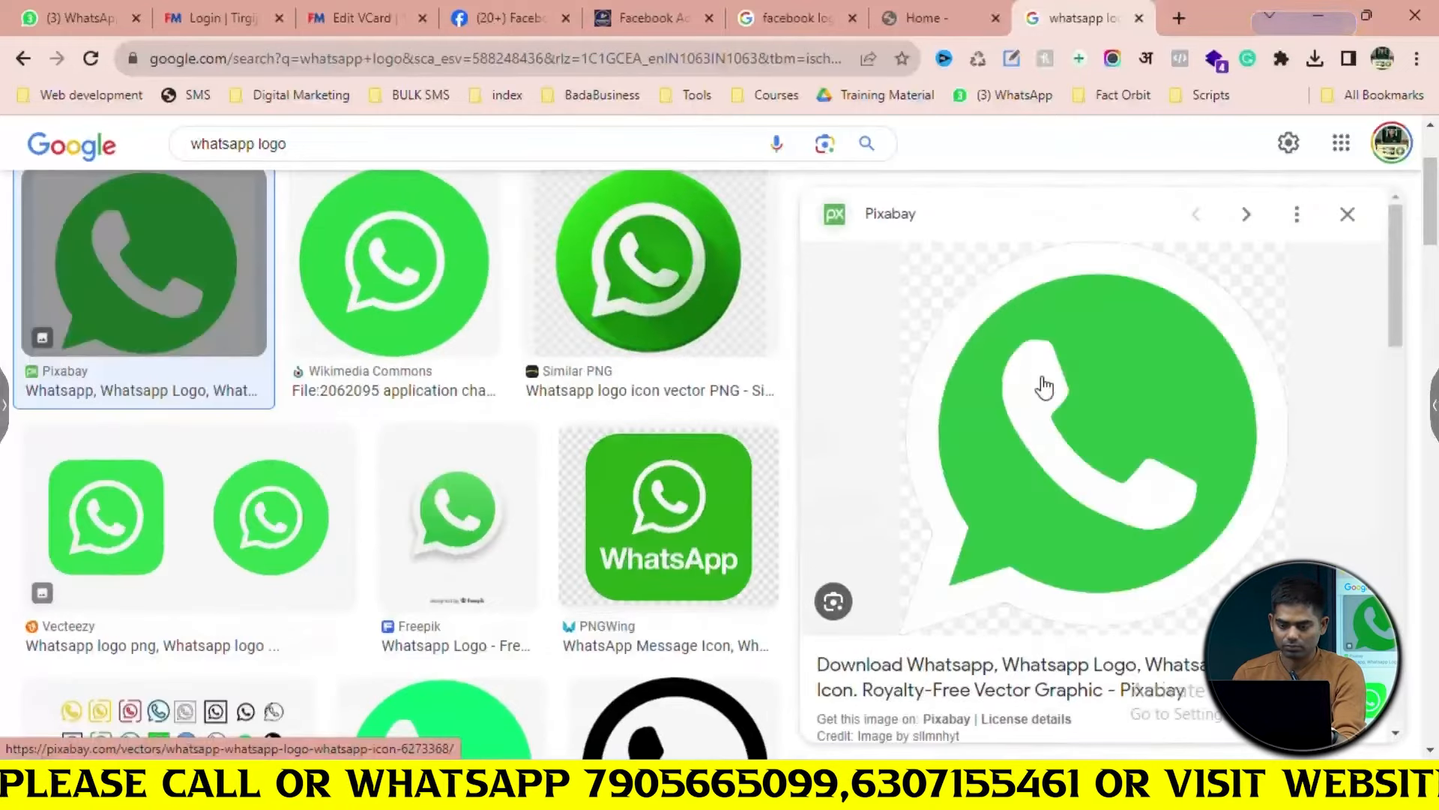
{"action": "right_click", "coordinate": [1054, 384]}
{"action": "left_click", "coordinate": [1132, 636]}
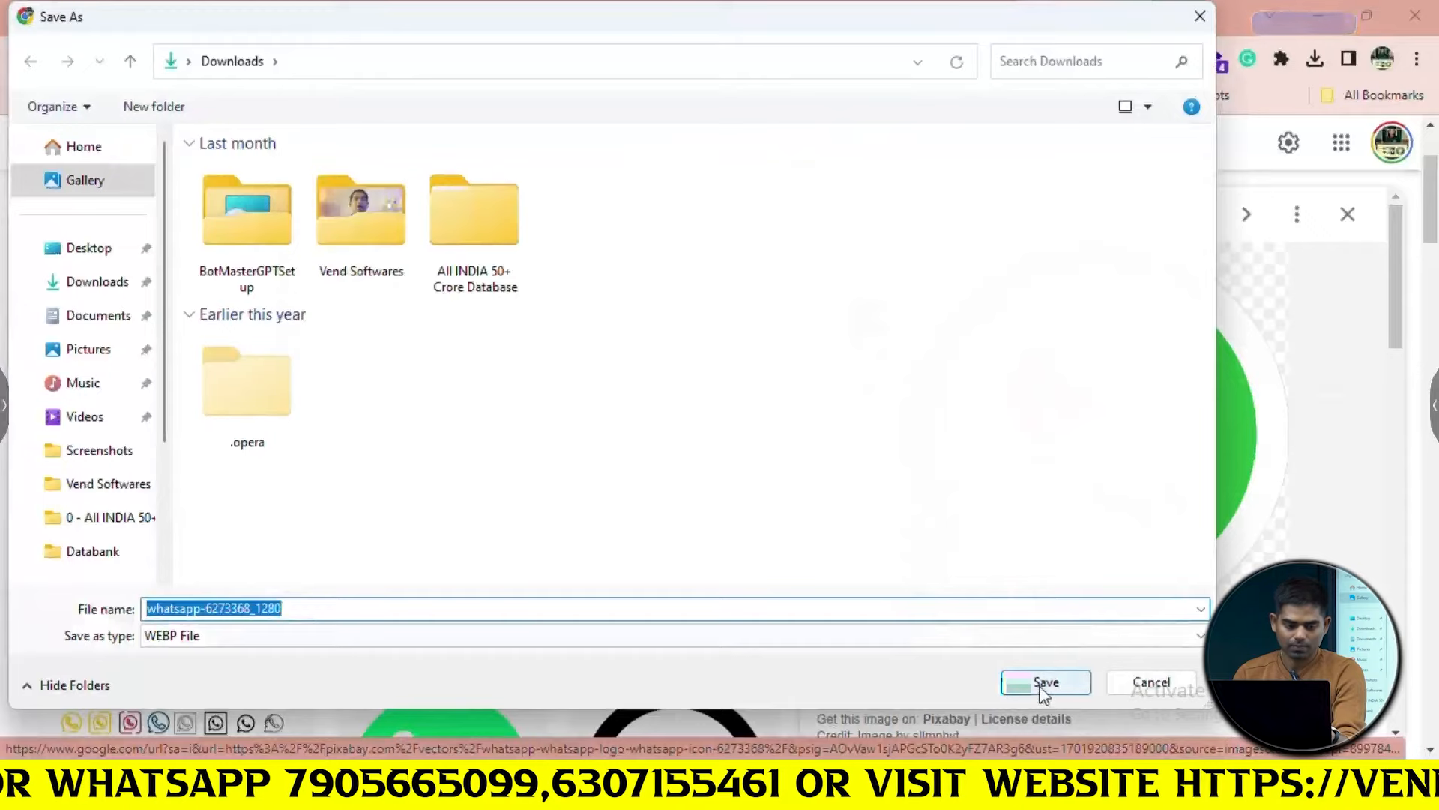
{"action": "left_click", "coordinate": [1154, 679]}
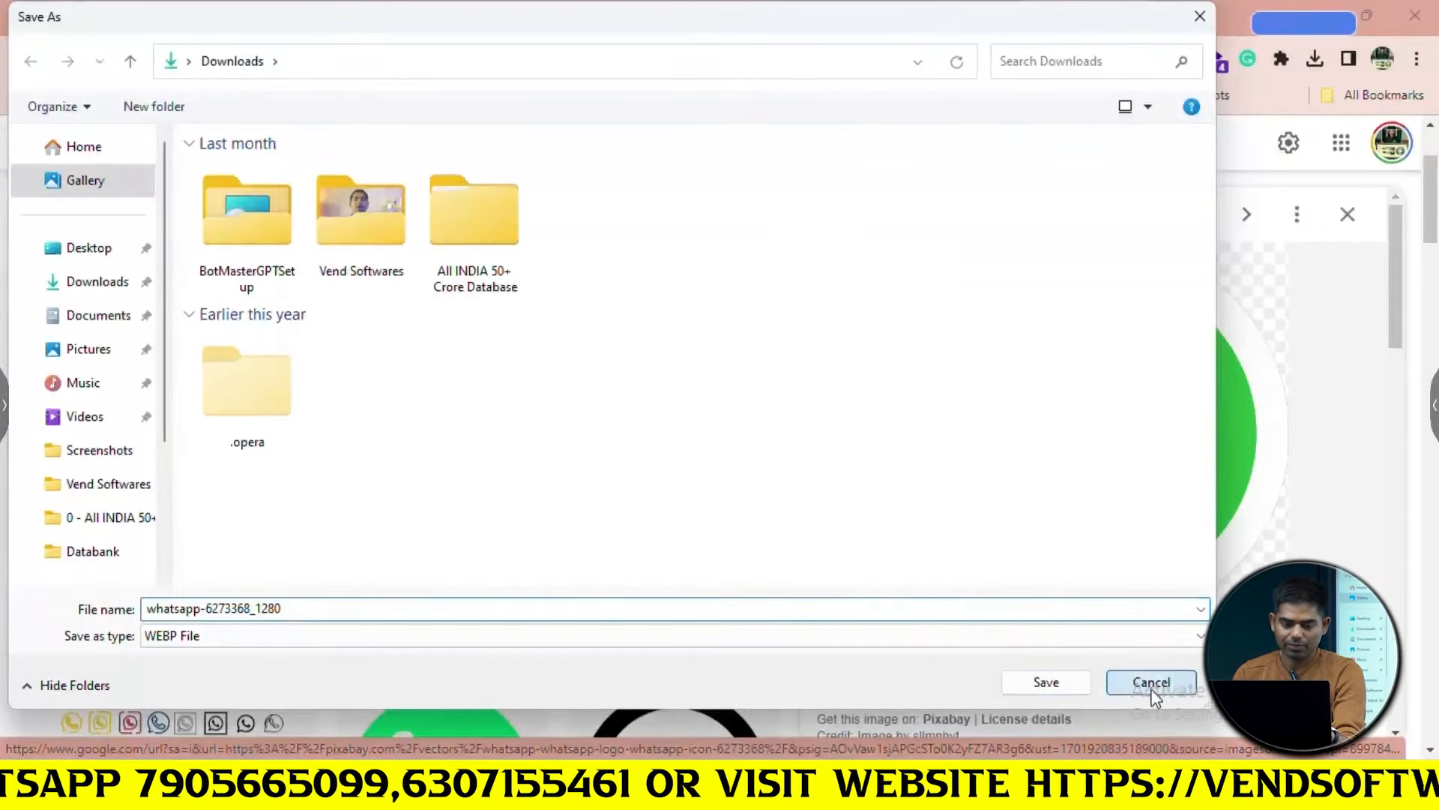
Save the Wikimedia Commons WhatsApp logo into Downloads
{"action": "left_click", "coordinate": [429, 339]}
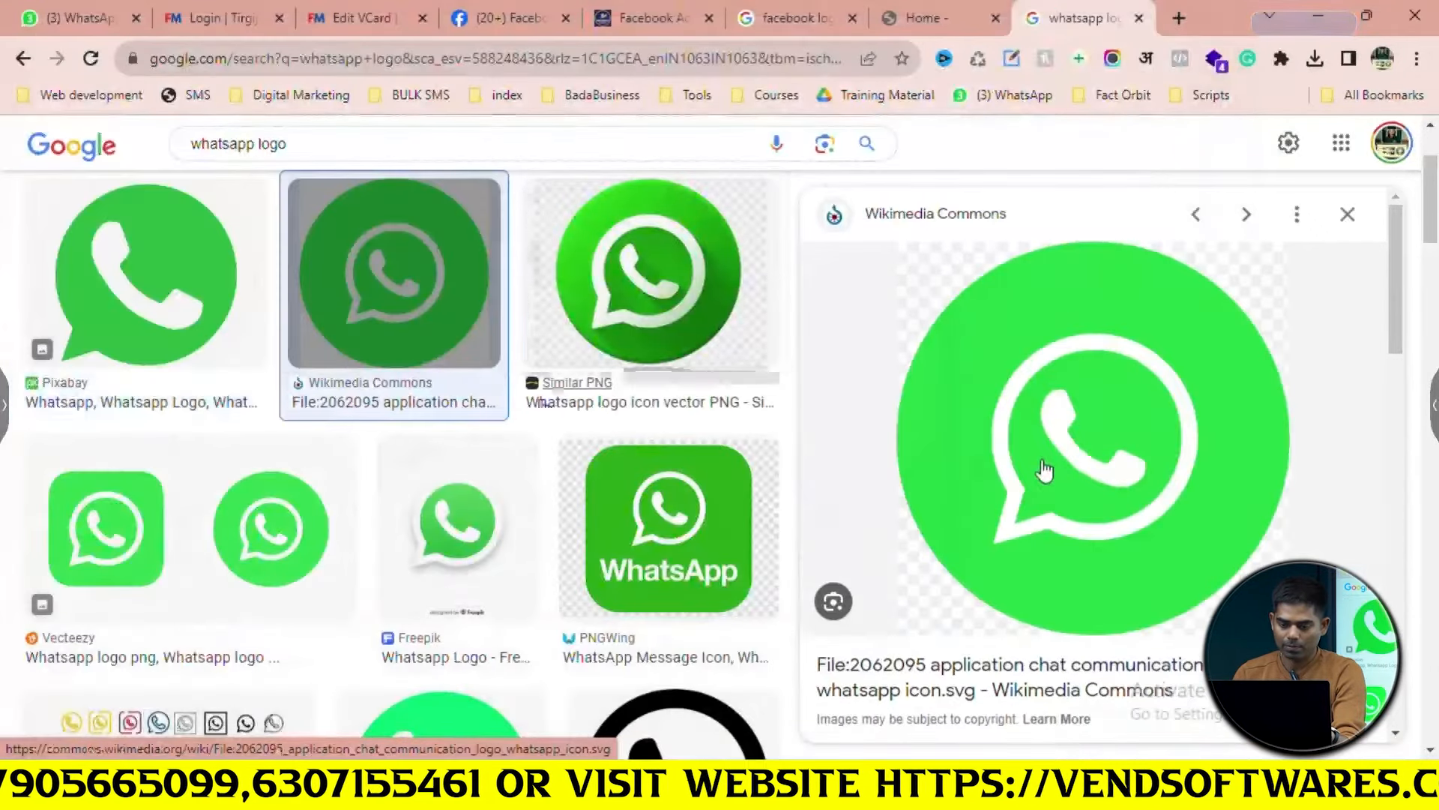
{"action": "right_click", "coordinate": [1087, 451]}
{"action": "left_click", "coordinate": [1176, 309]}
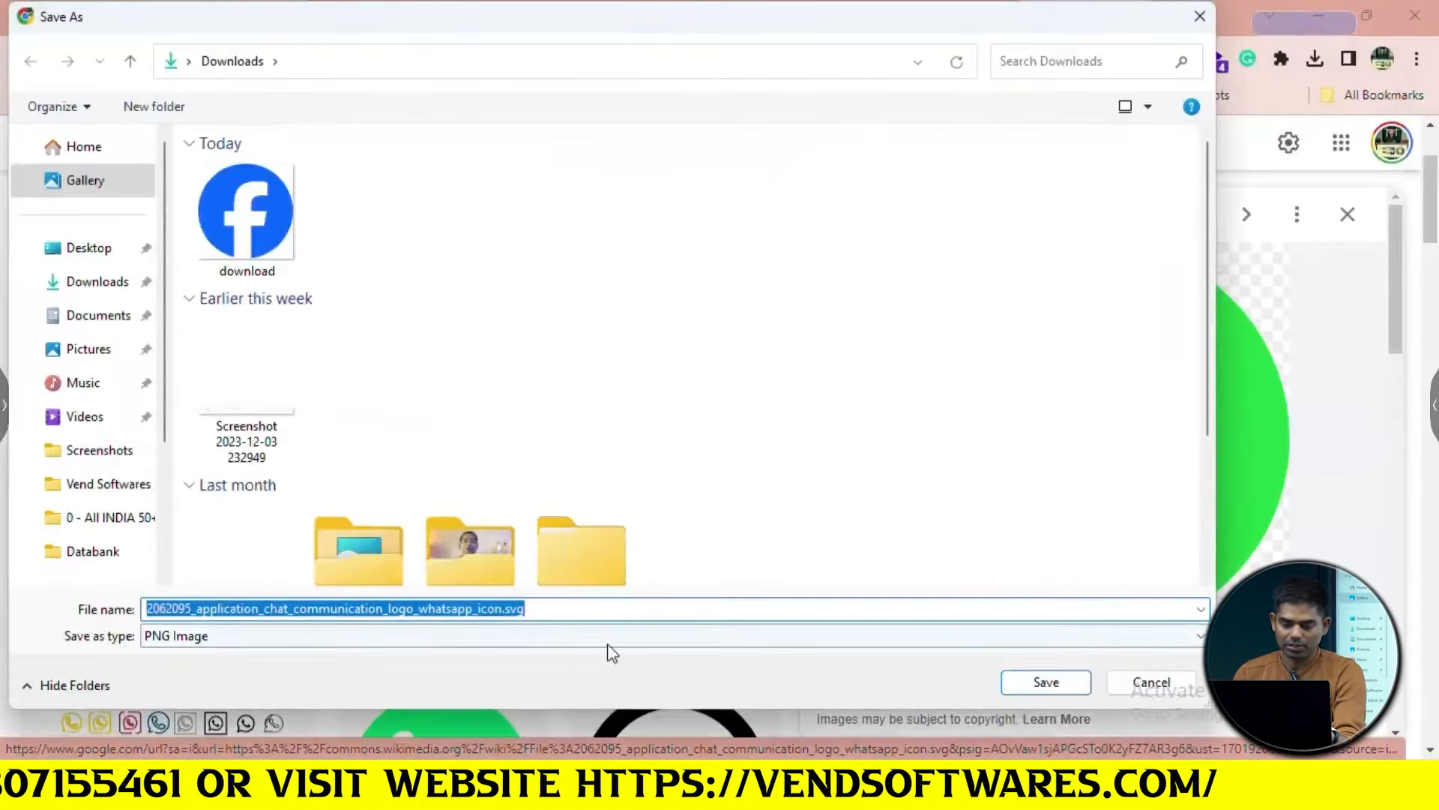
{"action": "left_click", "coordinate": [1046, 683]}
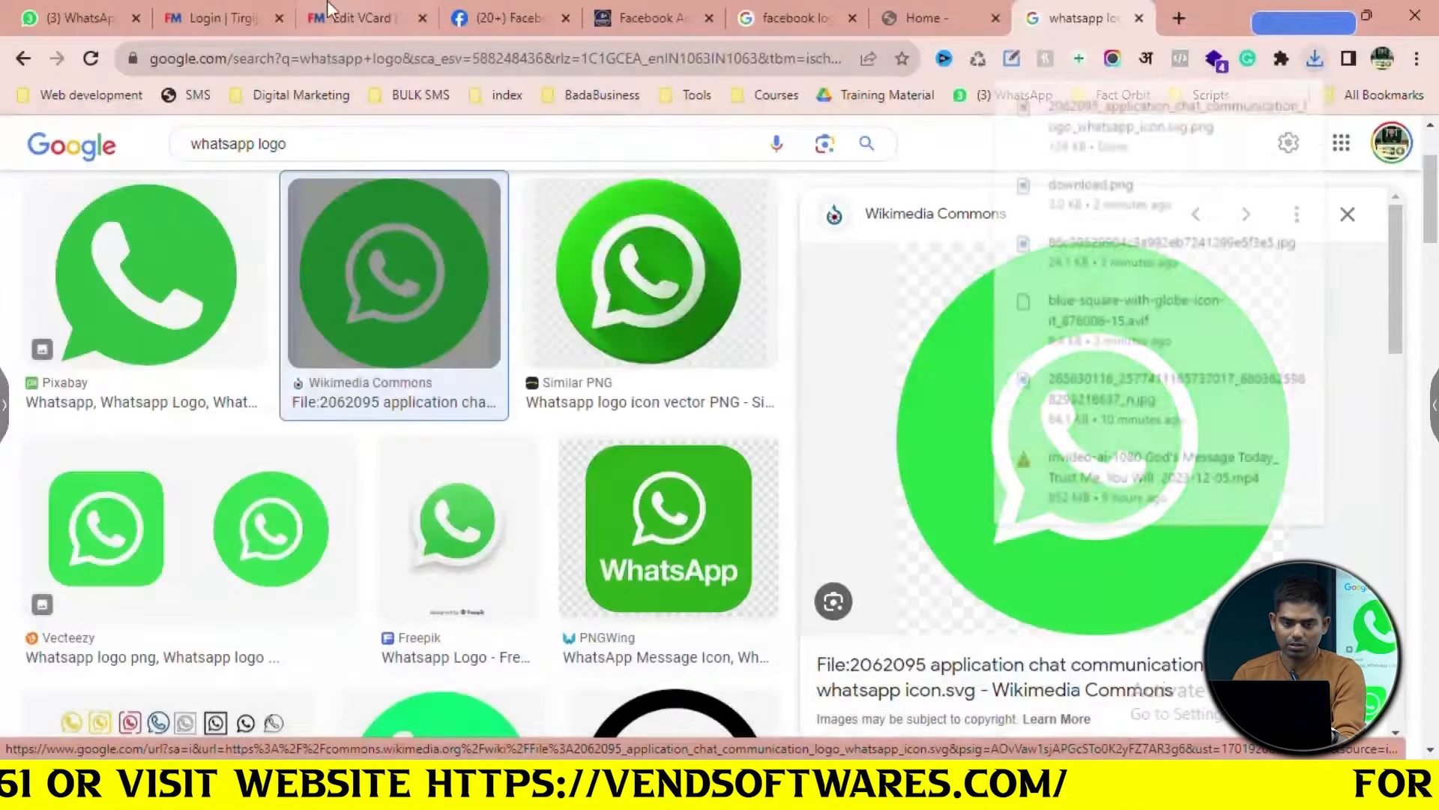
{"action": "left_click", "coordinate": [363, 9]}
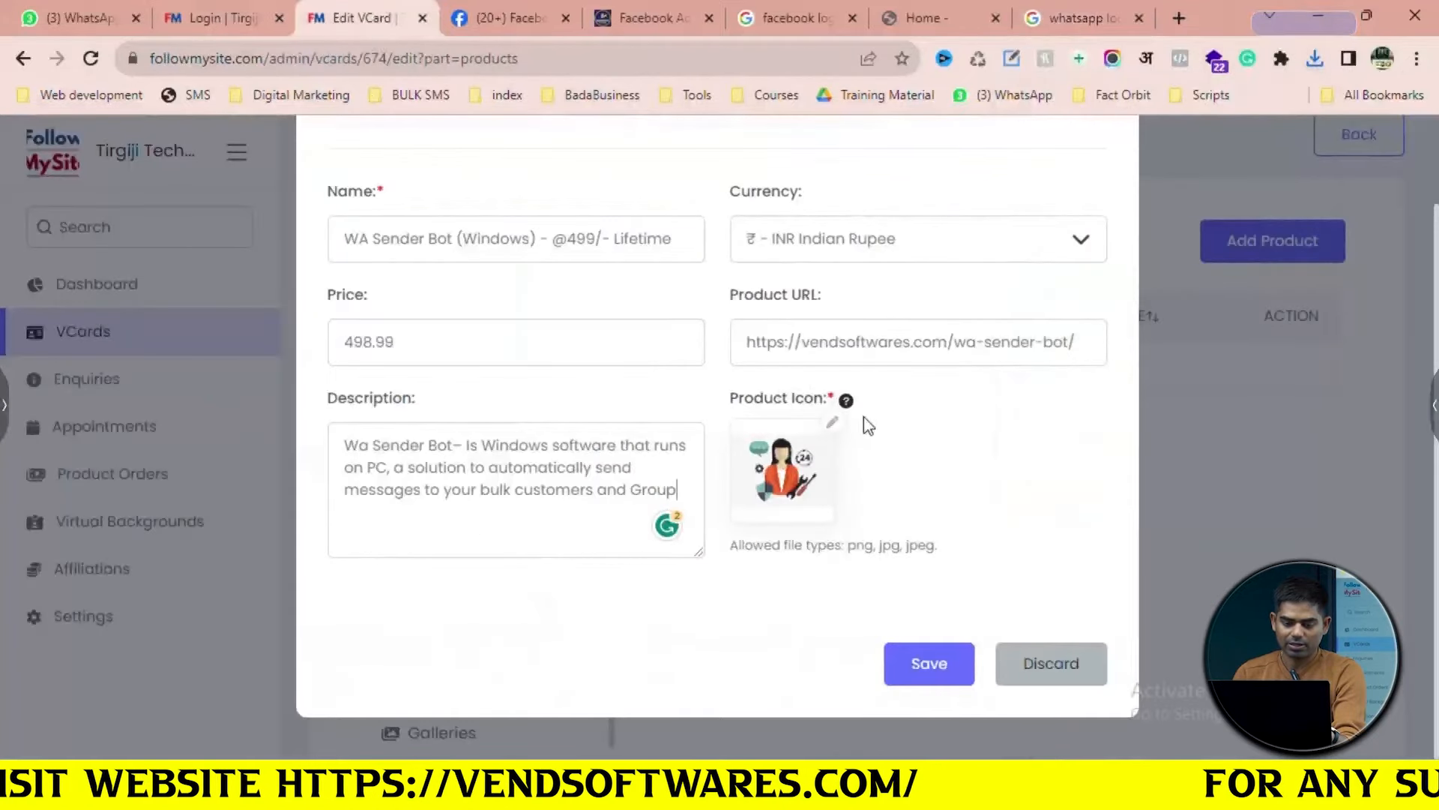
Set the WhatsApp logo as the product icon and save the WA Sender Bot product
{"action": "left_click", "coordinate": [800, 479]}
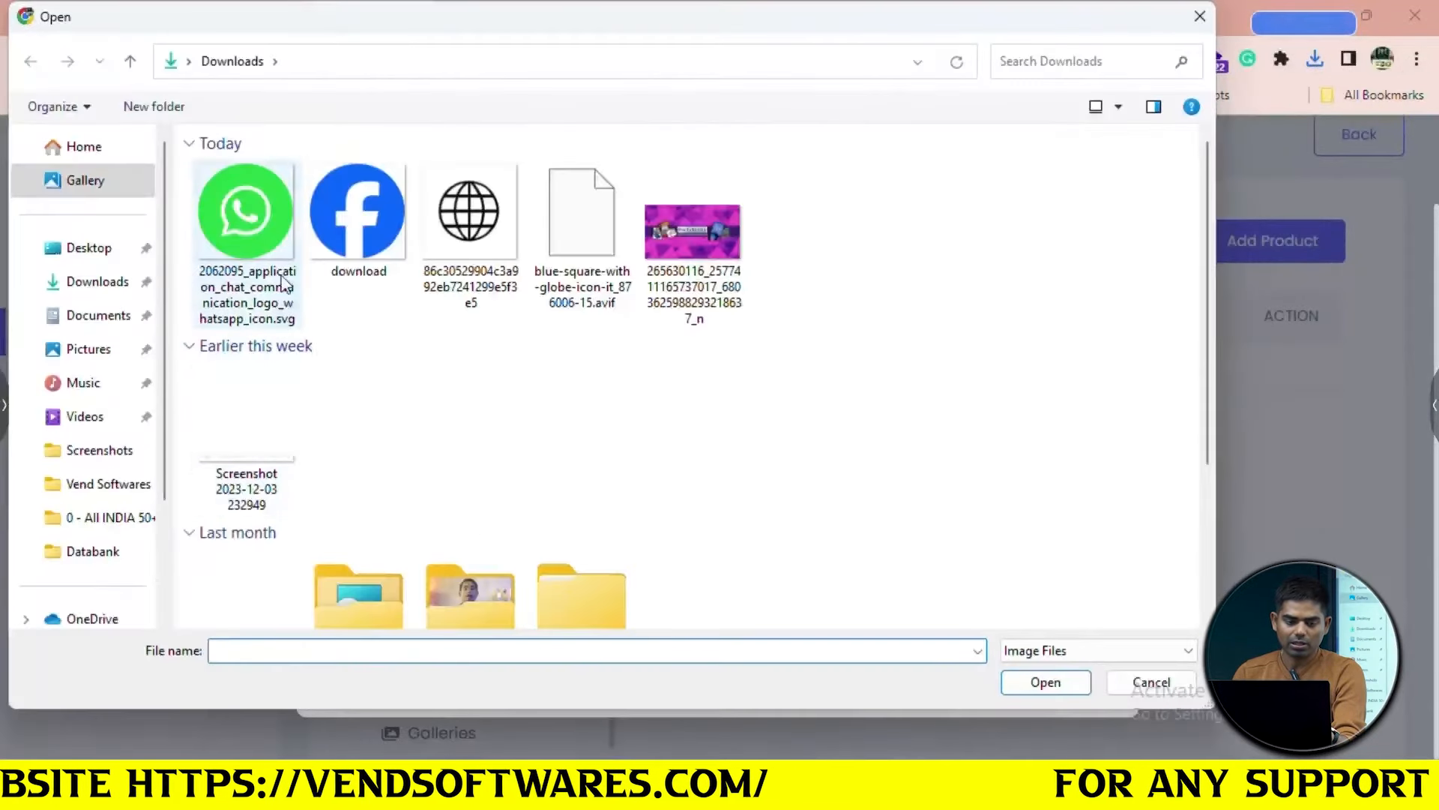
{"action": "left_click", "coordinate": [246, 214]}
{"action": "left_click", "coordinate": [1038, 682]}
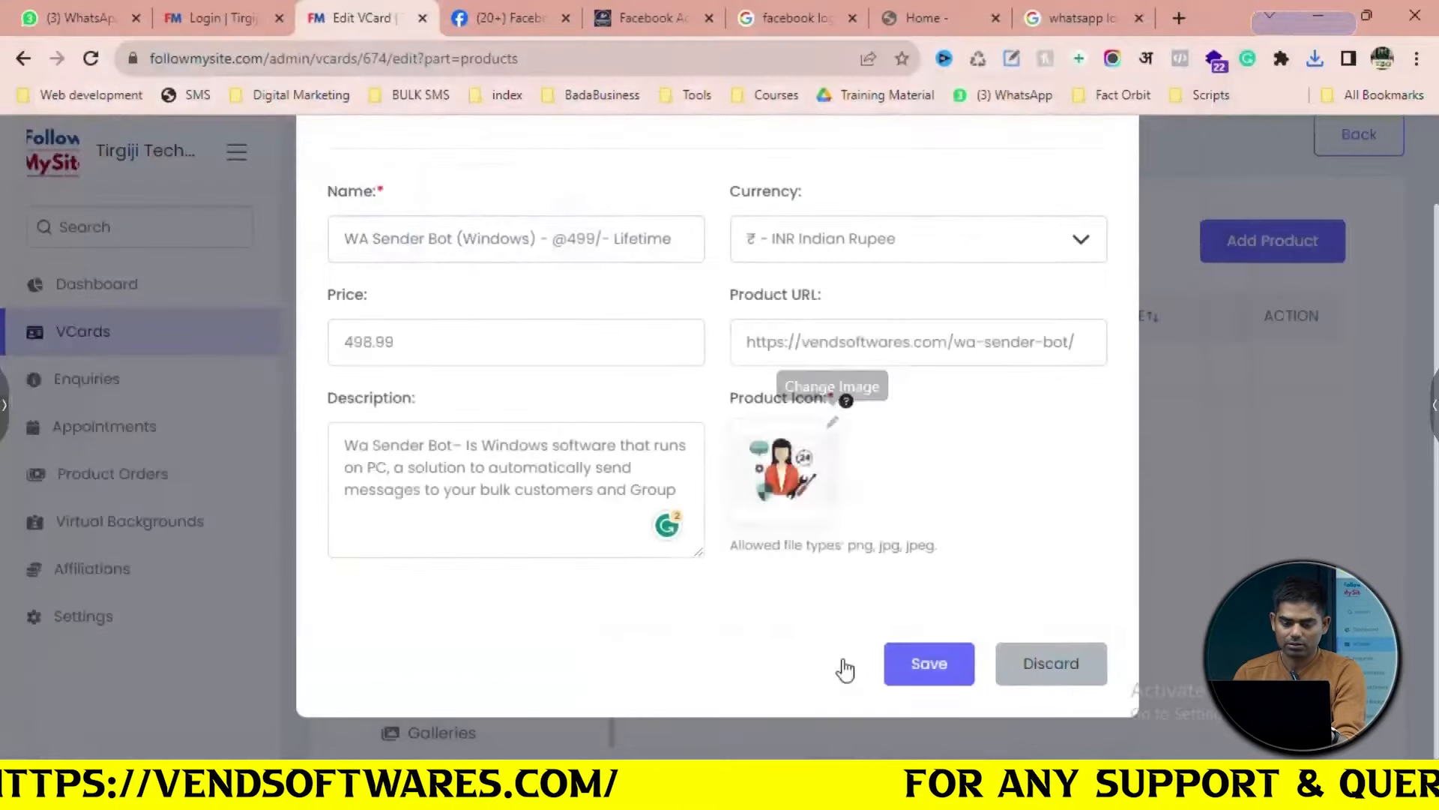
{"action": "left_click", "coordinate": [917, 654]}
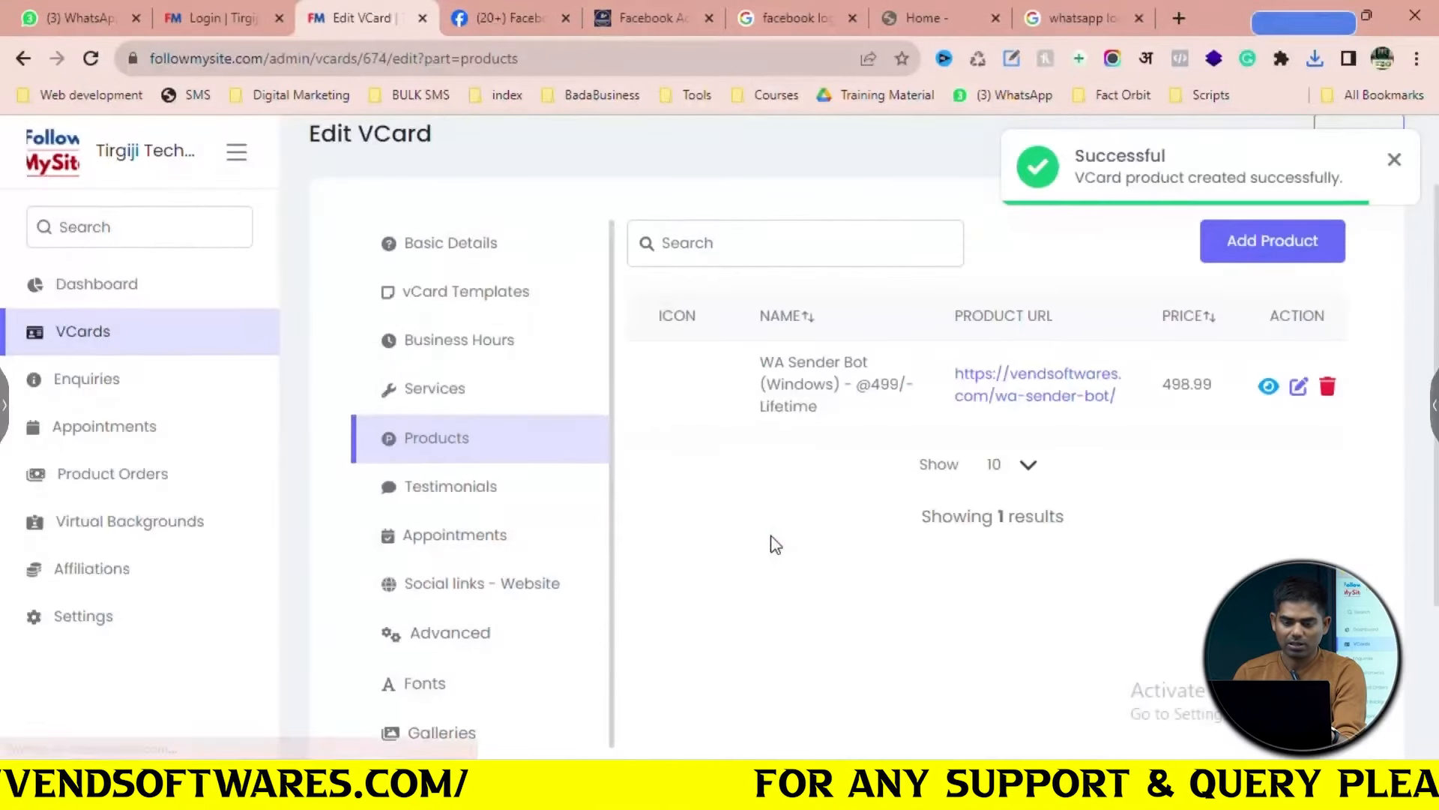
Start a second product named 'Lifetime CRM'
{"action": "left_click", "coordinate": [1272, 247]}
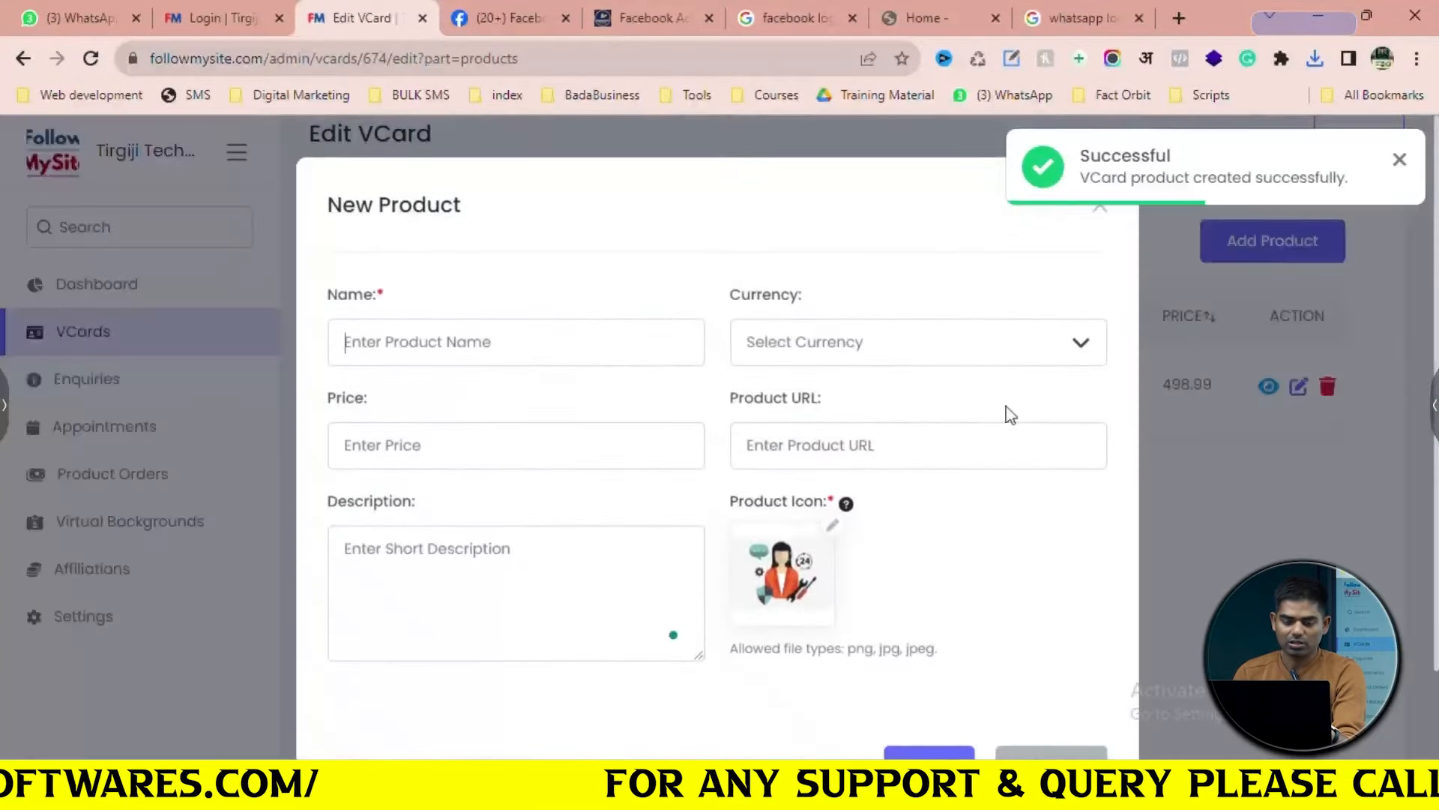
{"action": "type", "text": "L"}
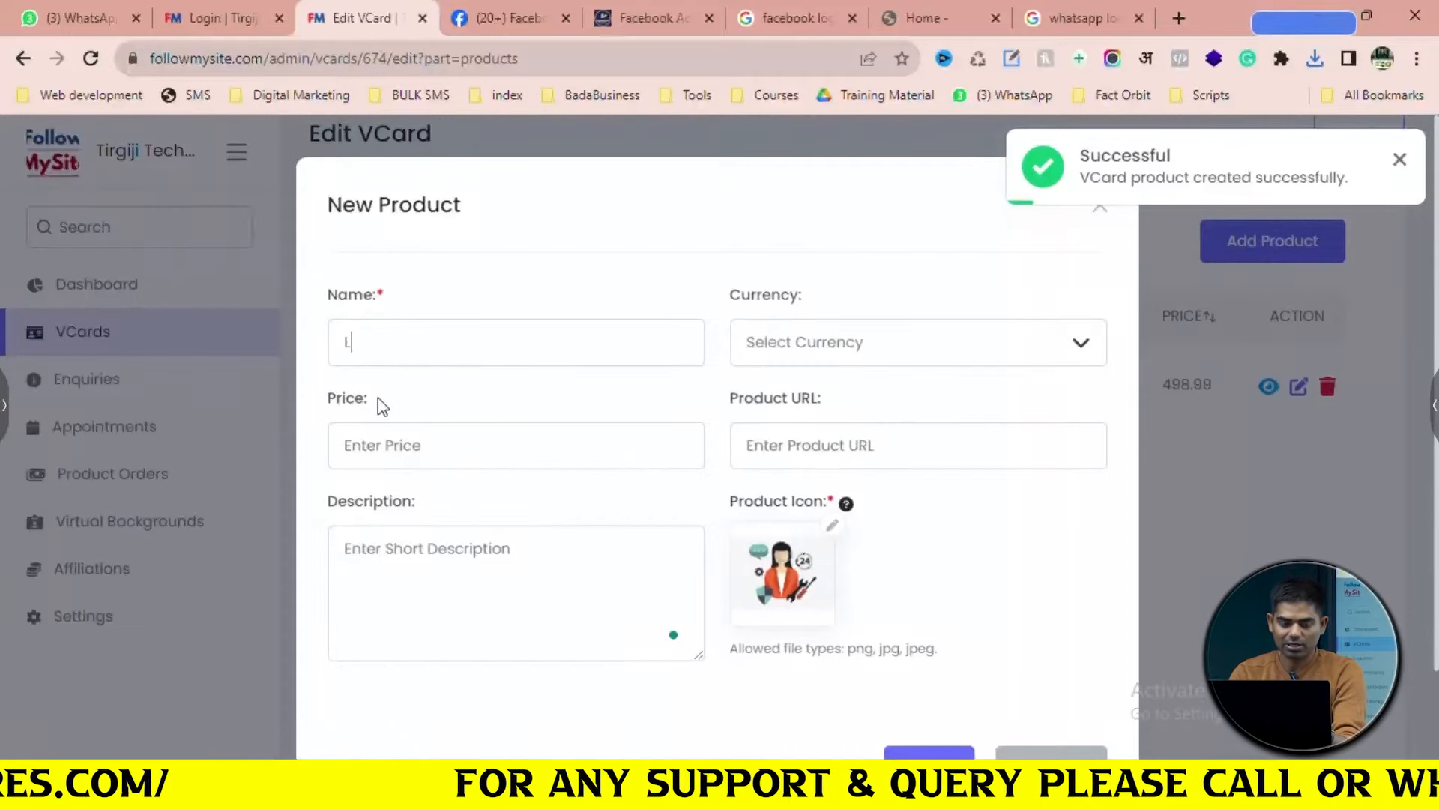
{"action": "type", "text": "ifetime CRM"}
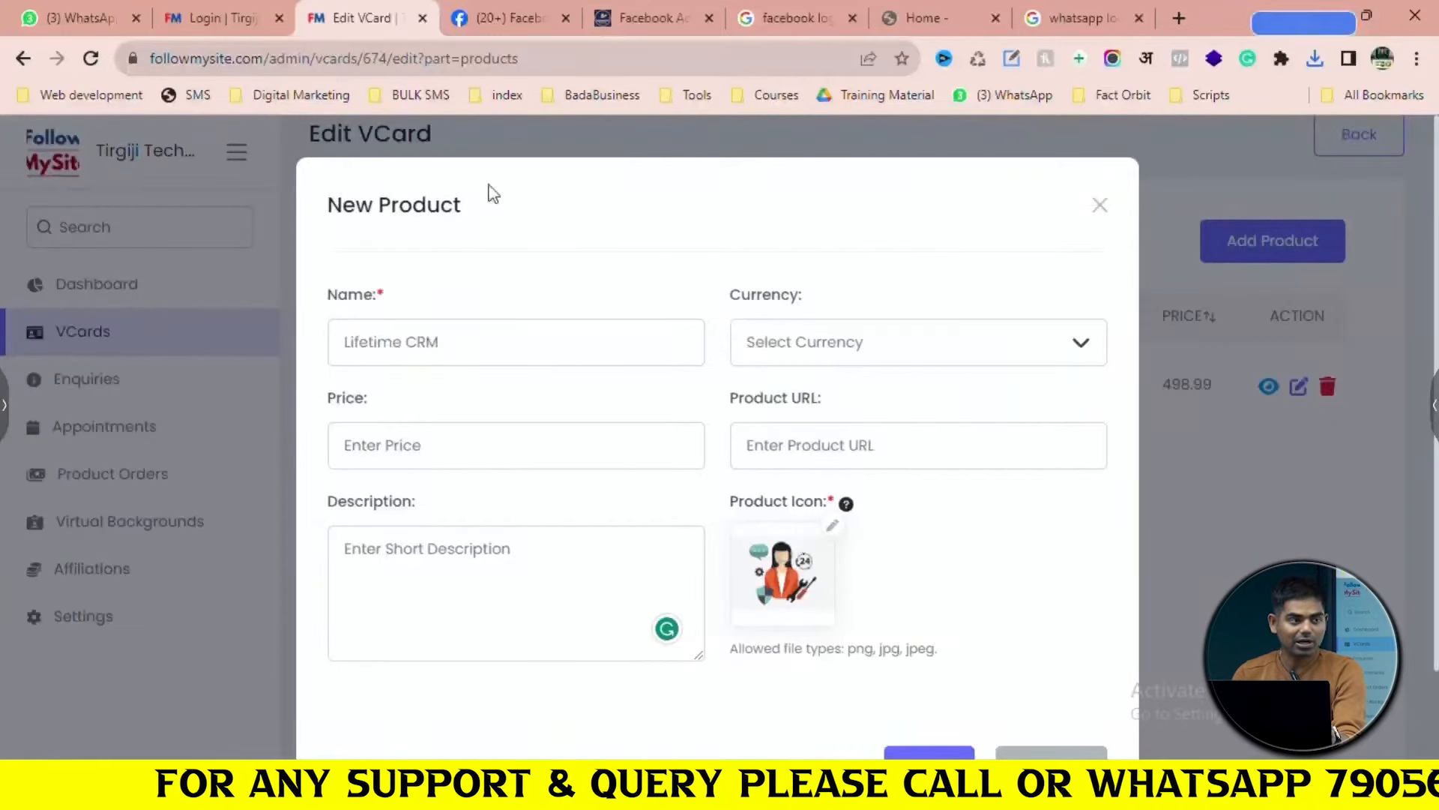
{"action": "left_click", "coordinate": [839, 16]}
On vendsoftwares.com, close the customer support chat popup and select the Power CRM heading
{"action": "left_click", "coordinate": [914, 18]}
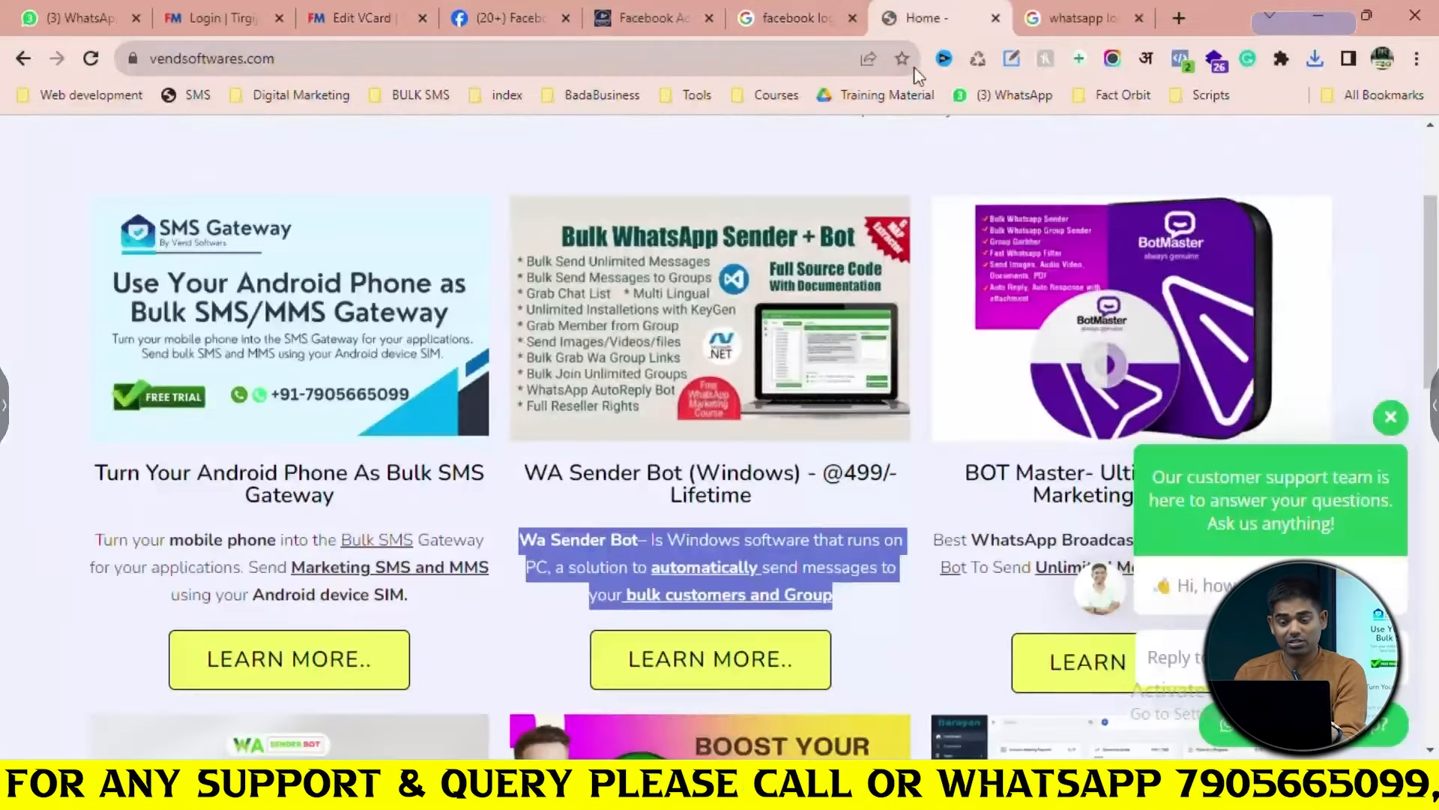
{"action": "scroll", "coordinate": [1117, 423], "scroll_direction": "down", "scroll_amount": 1}
{"action": "left_click", "coordinate": [1391, 418]}
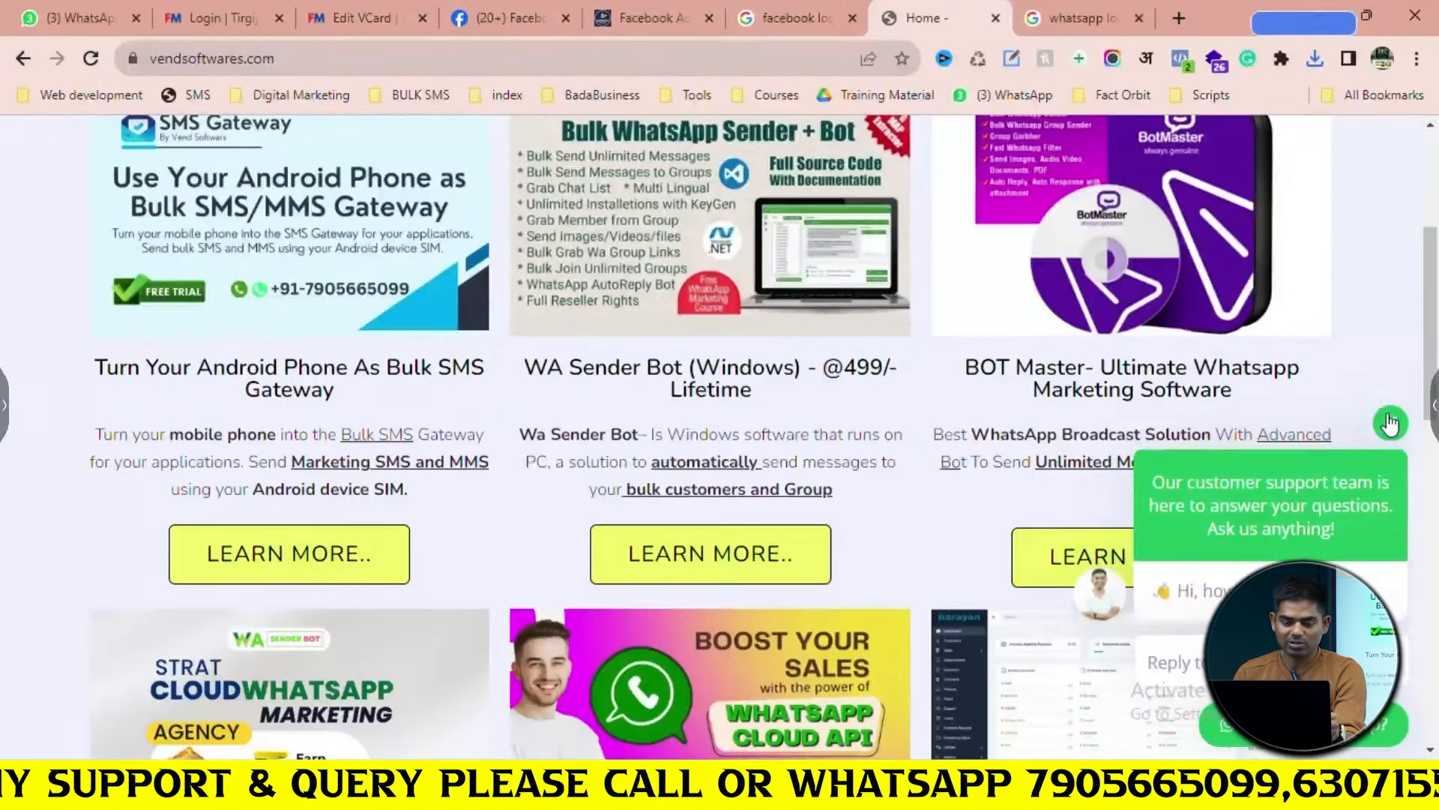
{"action": "scroll", "coordinate": [830, 396], "scroll_direction": "down", "scroll_amount": 2}
{"action": "scroll", "coordinate": [830, 394], "scroll_direction": "down", "scroll_amount": 7}
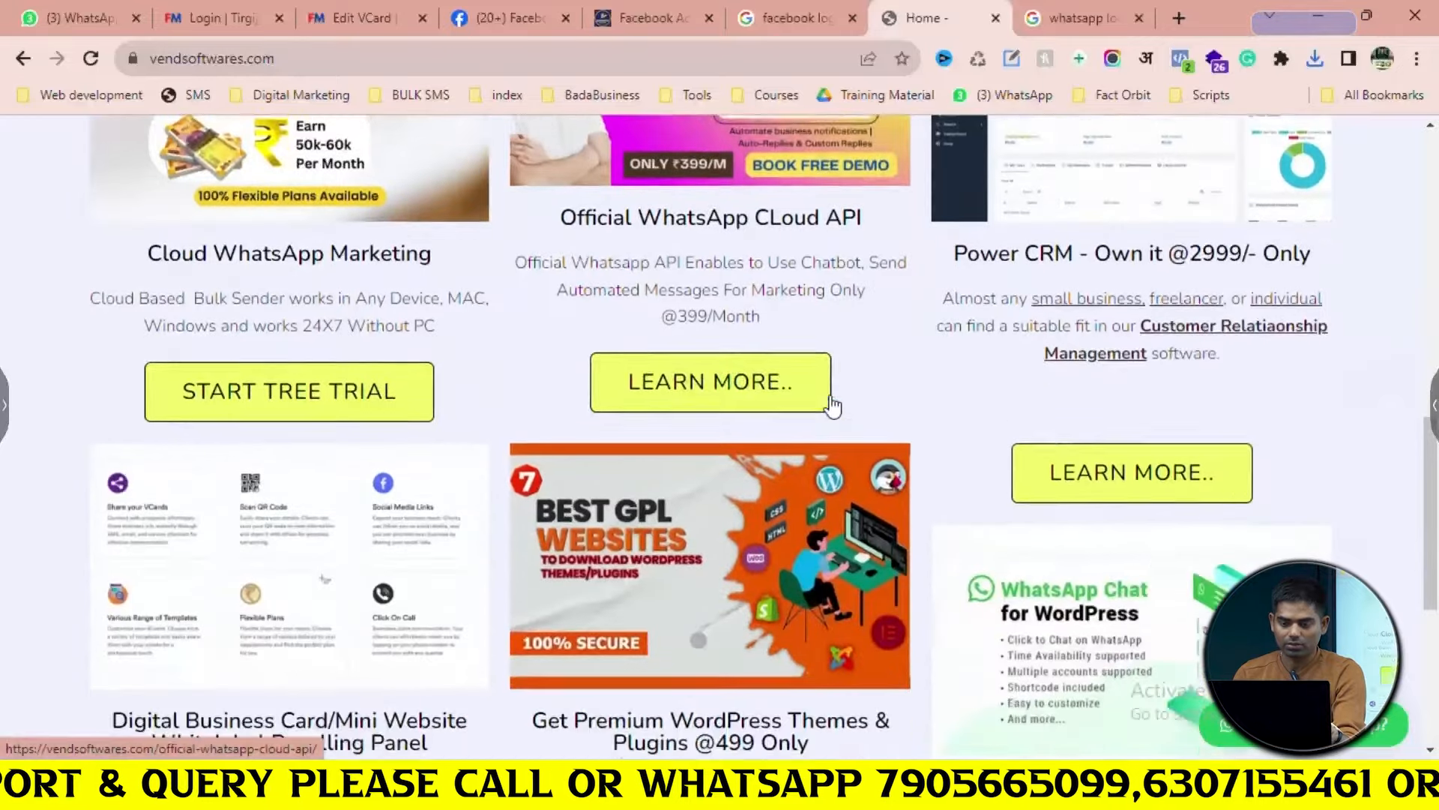
{"action": "scroll", "coordinate": [1142, 318], "scroll_direction": "up", "scroll_amount": 1}
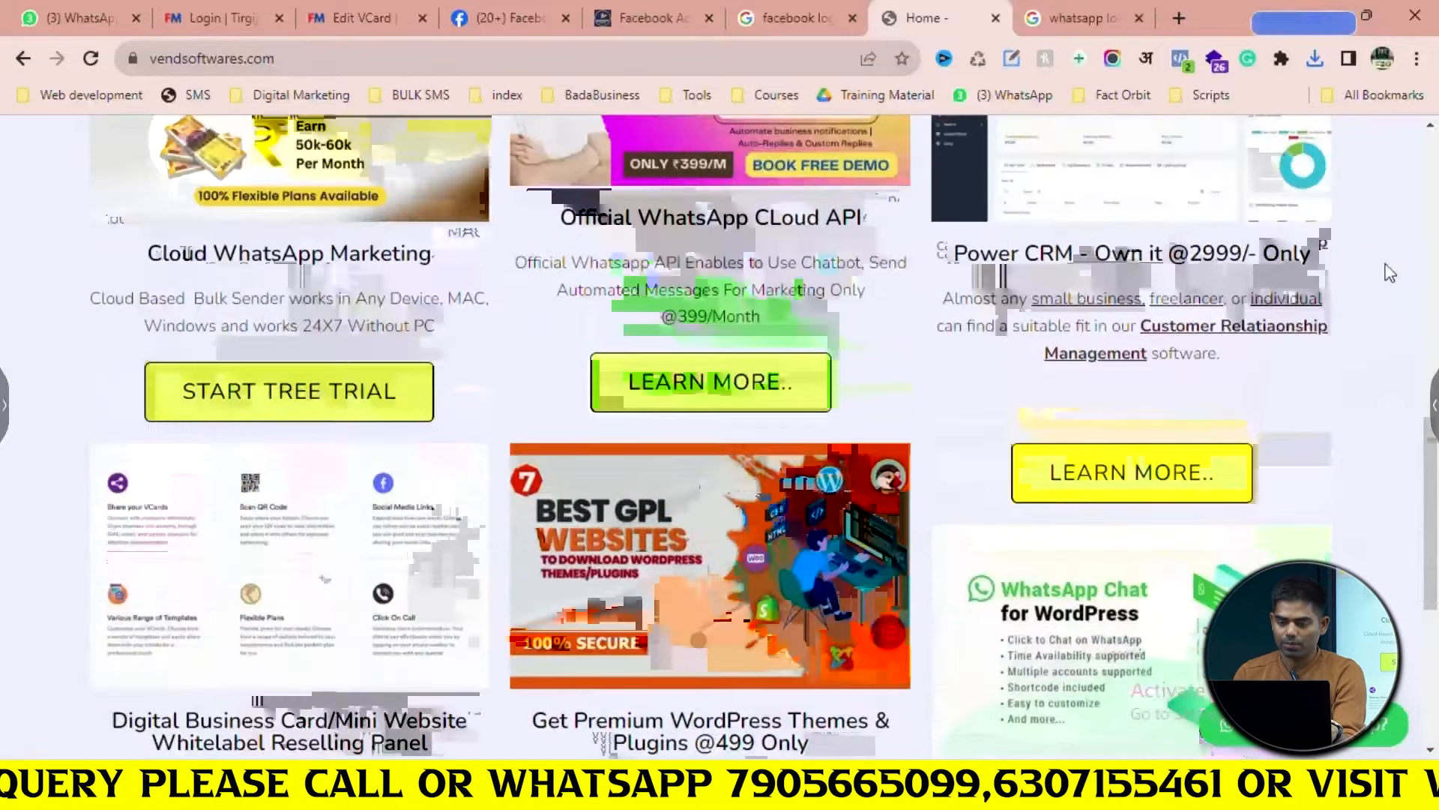
{"action": "left_click_drag", "start_coordinate": [1358, 262], "coordinate": [1037, 250]}
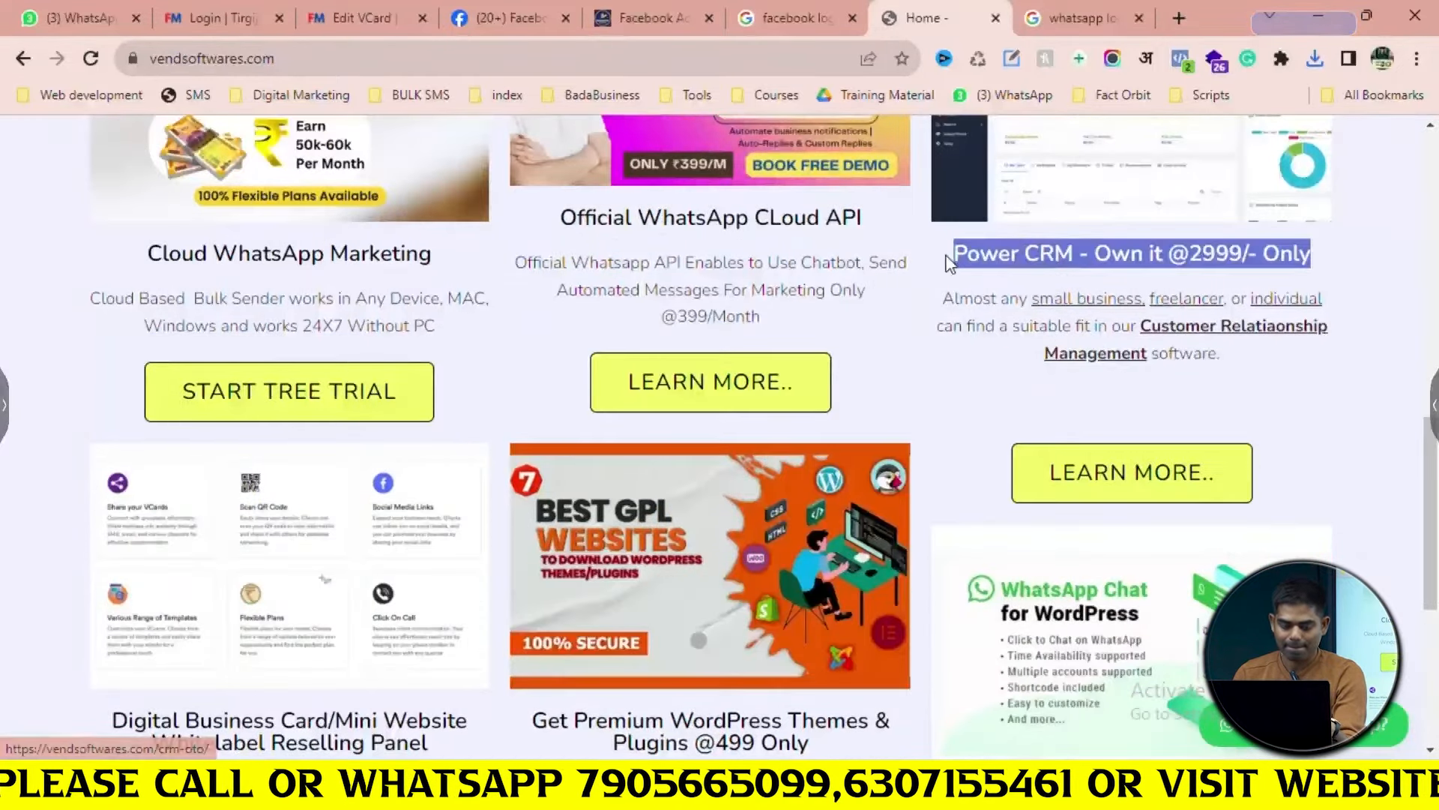
Replace the facebook logo image search with a Google Images search for 'crm logo'
{"action": "left_click", "coordinate": [1077, 25]}
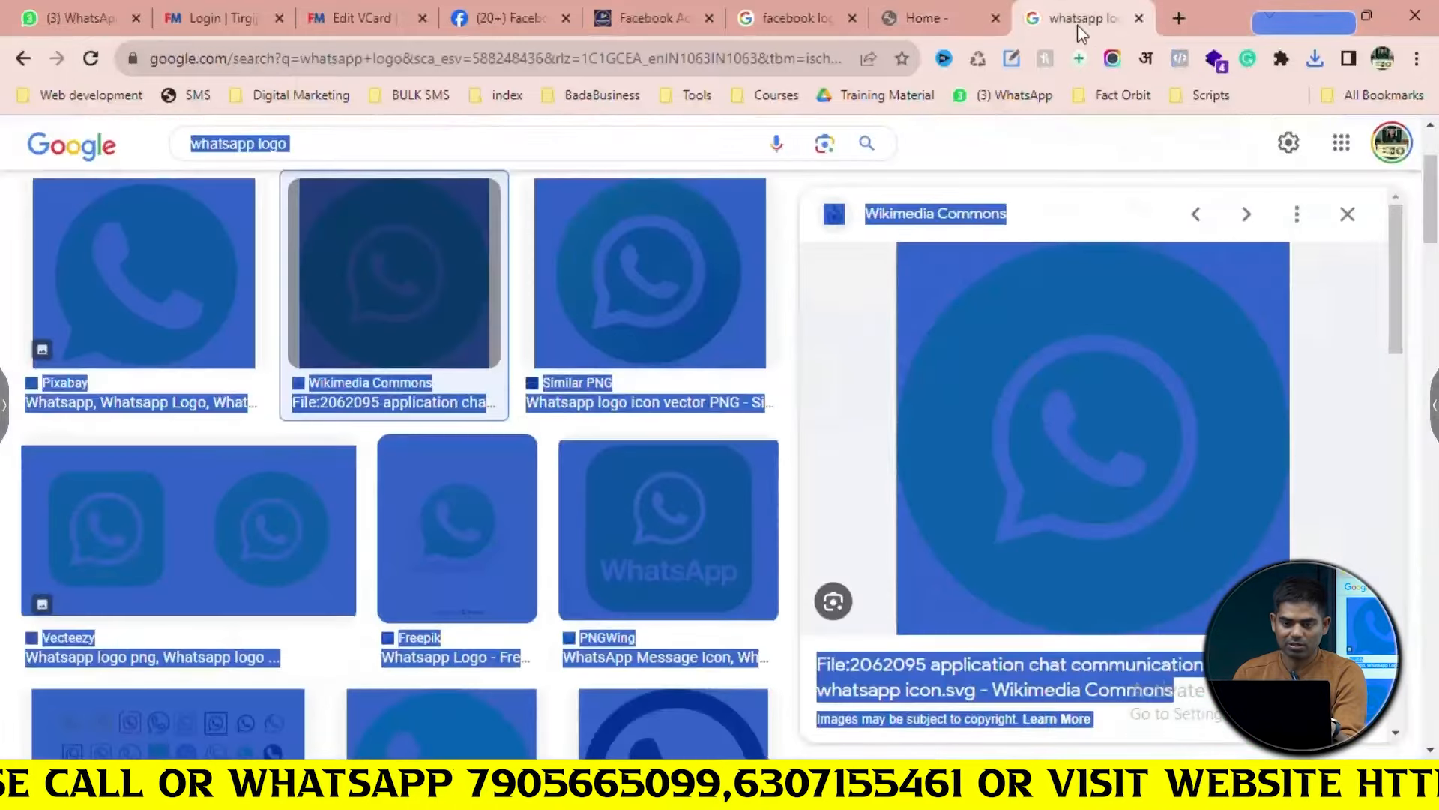
{"action": "left_click", "coordinate": [768, 59]}
{"action": "key", "text": "ctrl+shift+Tab"}
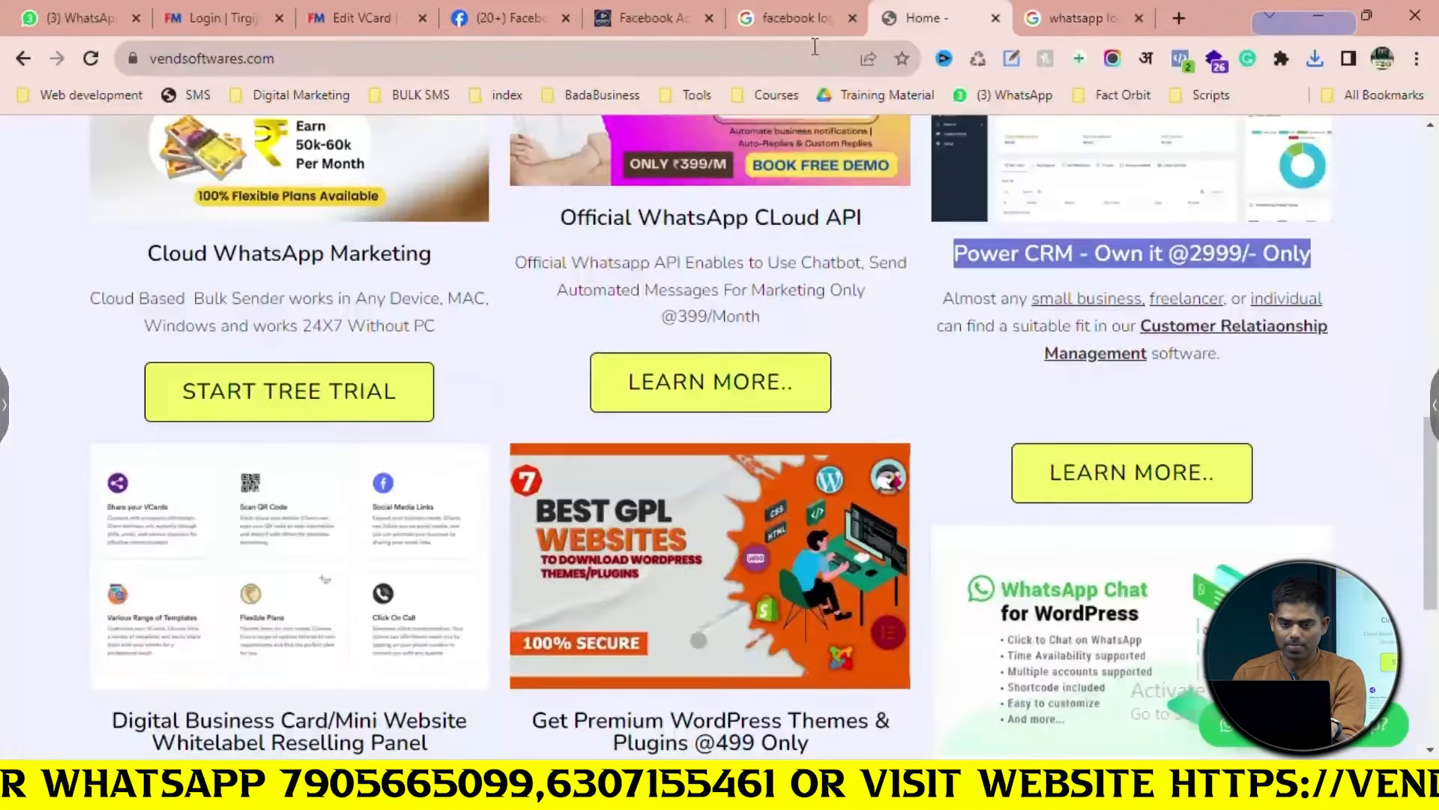
{"action": "left_click", "coordinate": [758, 50]}
{"action": "left_click", "coordinate": [817, 15]}
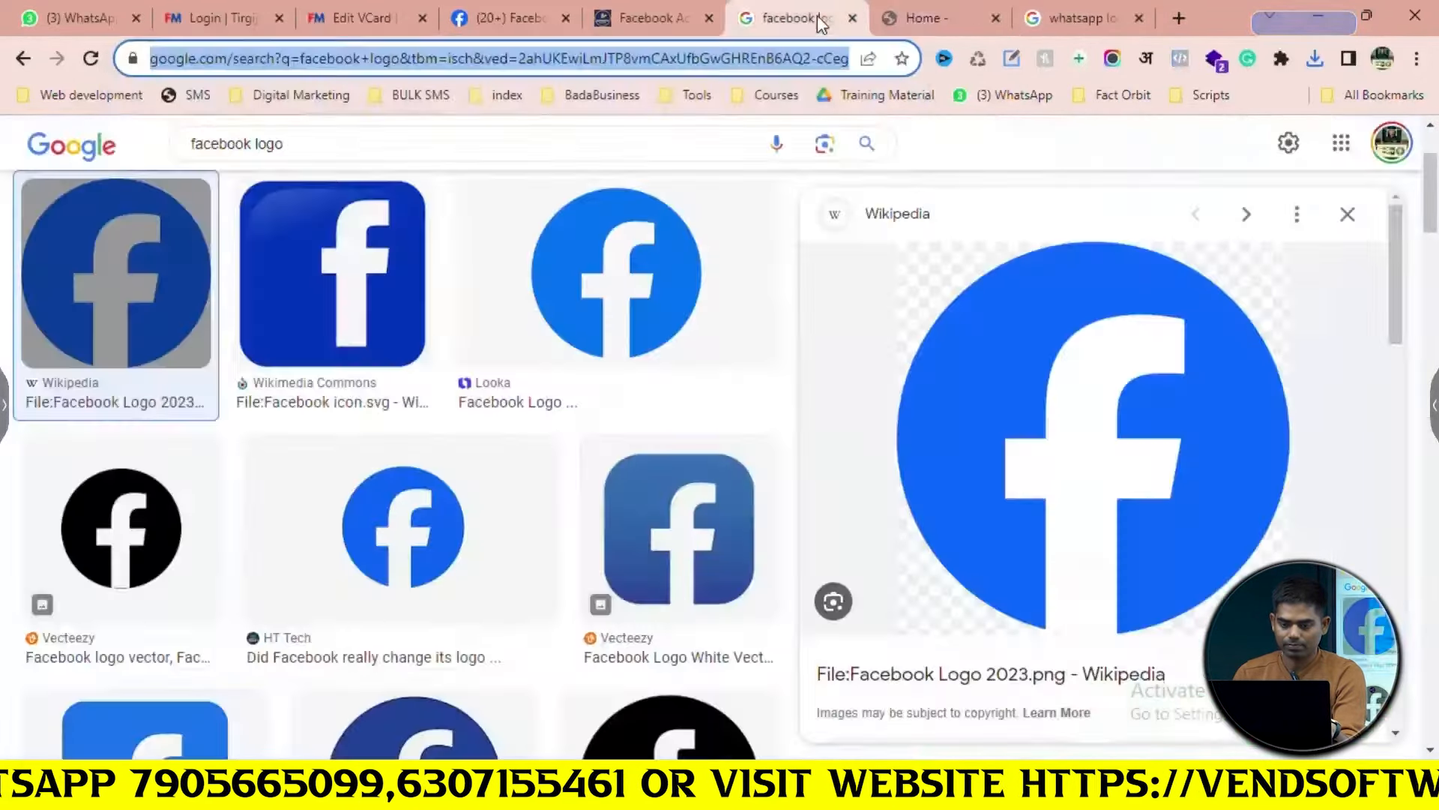
{"action": "left_click", "coordinate": [617, 137]}
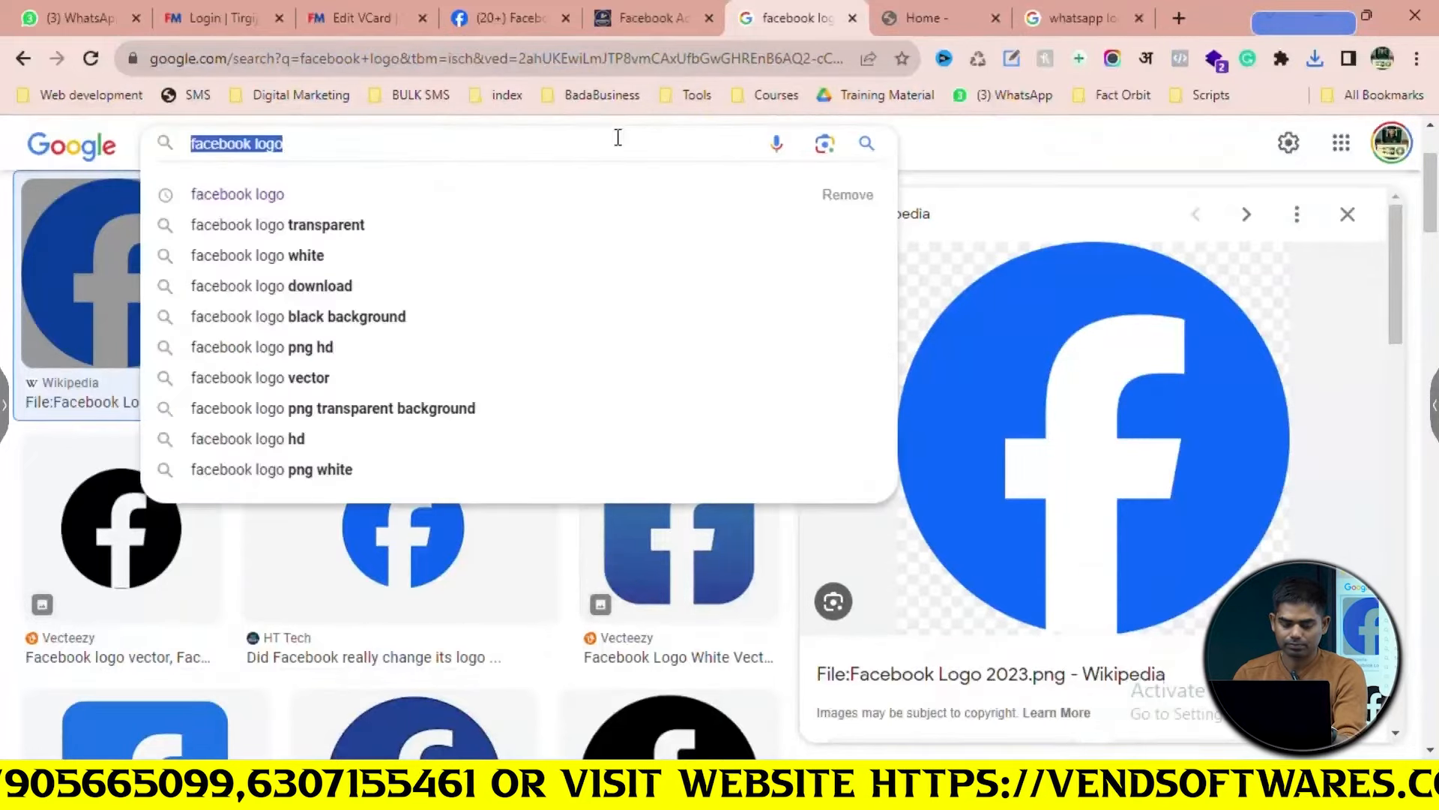
{"action": "type", "text": "crm logo"}
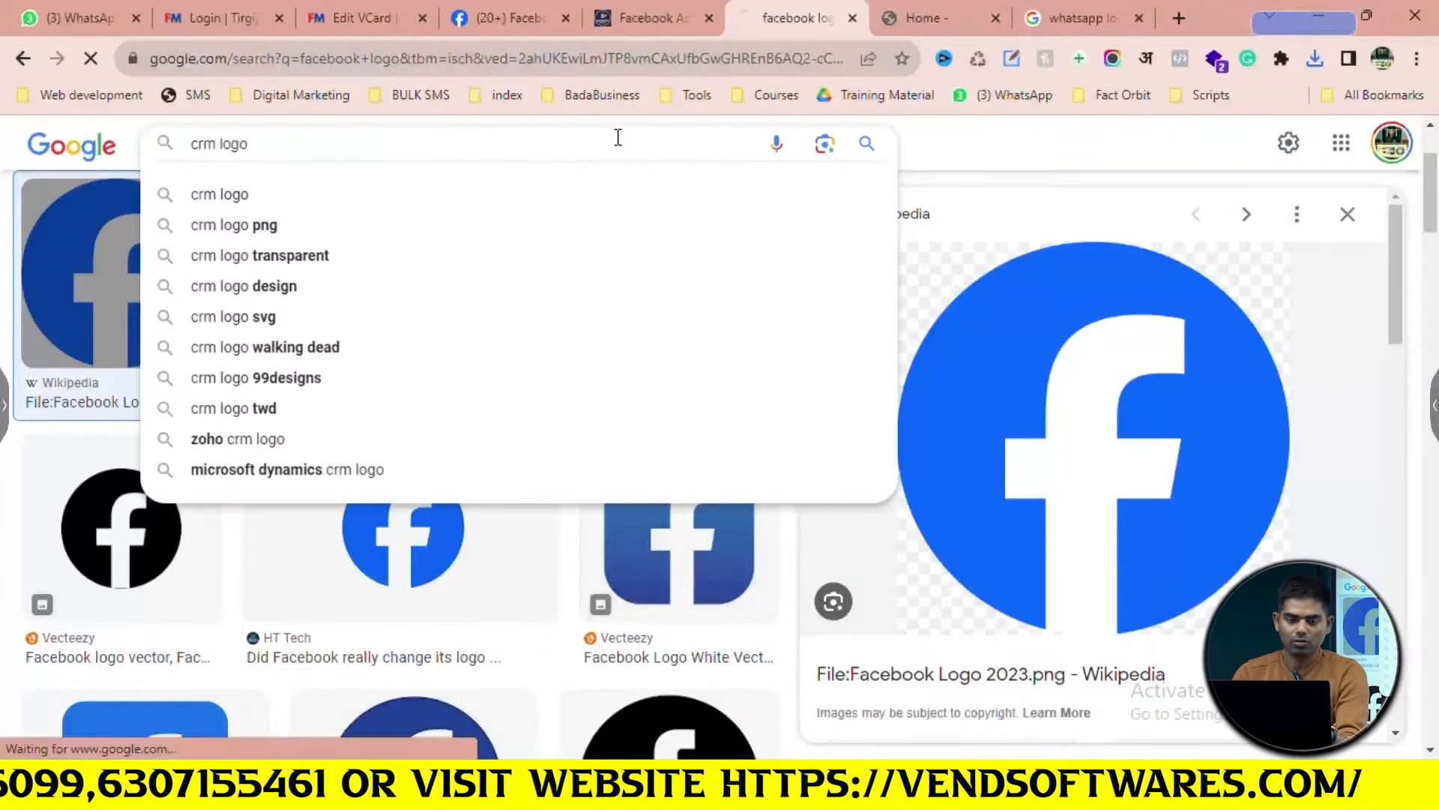
{"action": "key", "text": "Return"}
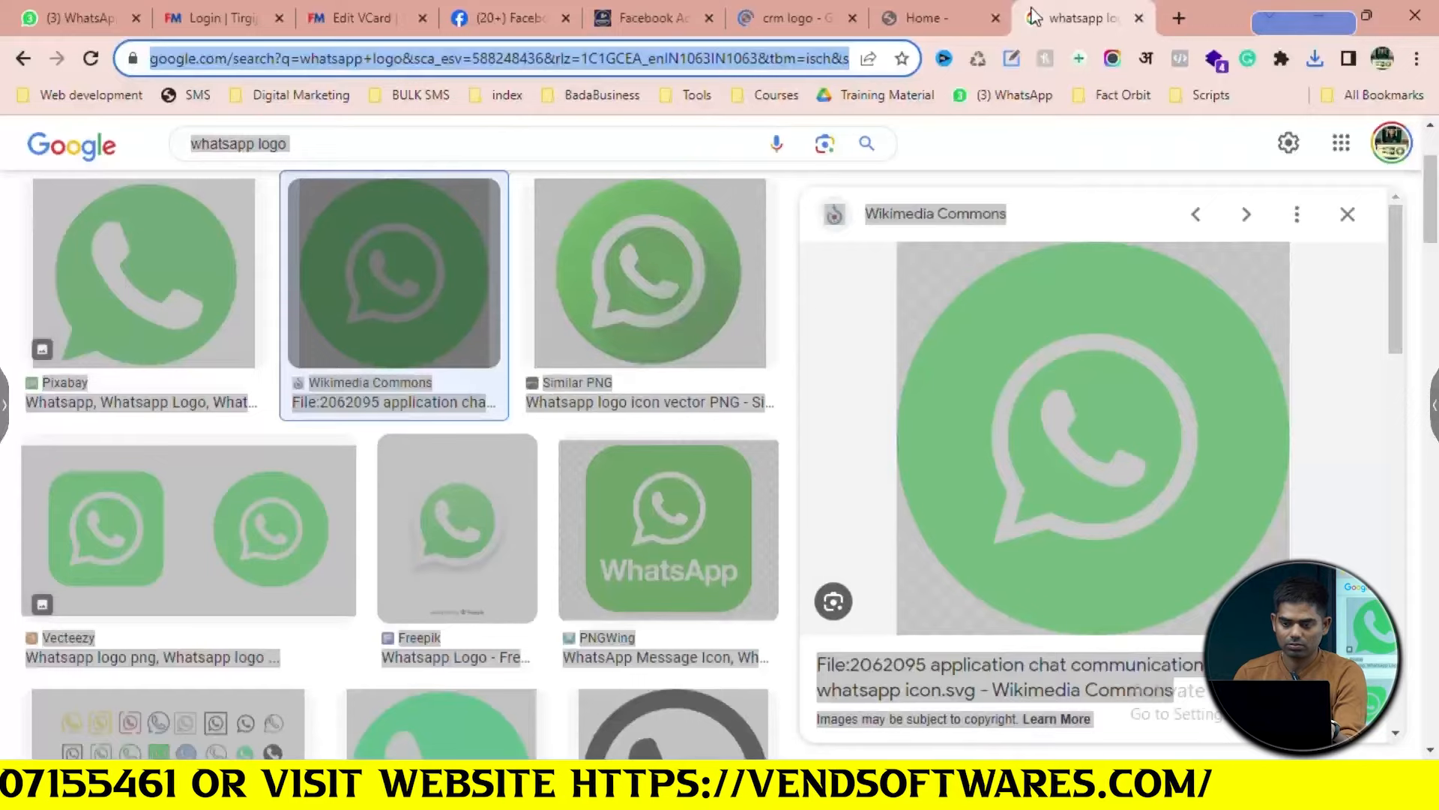
Close the whatsapp logo search tab and test the clipboard contents in the crm logo tab's address bar
{"action": "left_click", "coordinate": [1138, 18]}
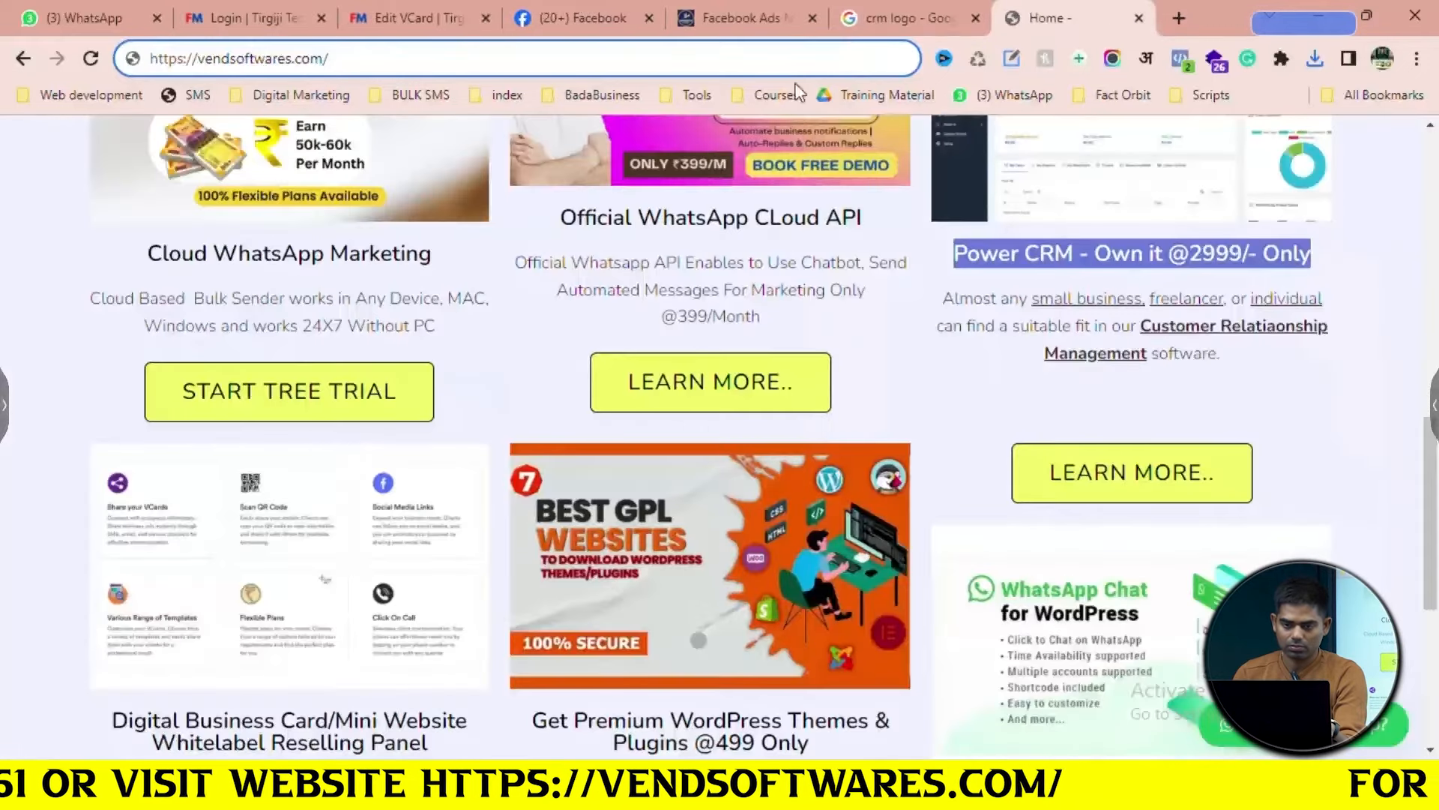
{"action": "left_click", "coordinate": [874, 17]}
{"action": "left_click", "coordinate": [739, 65]}
{"action": "type", "text": "https://vendsoftwares.com/"}
{"action": "key", "text": "ctrl+a"}
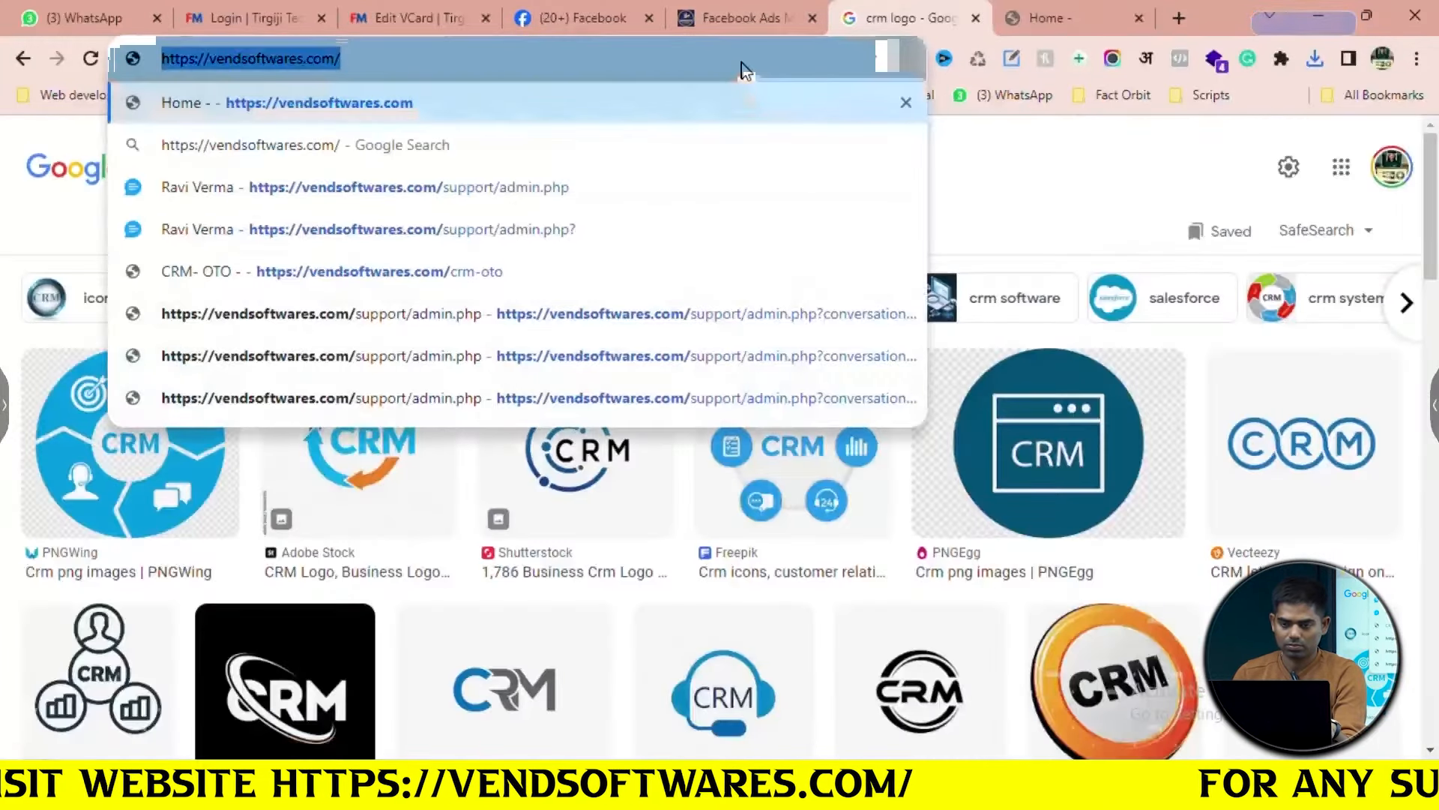
{"action": "left_click", "coordinate": [1080, 18]}
{"action": "right_click", "coordinate": [1130, 264]}
{"action": "left_click", "coordinate": [789, 444]}
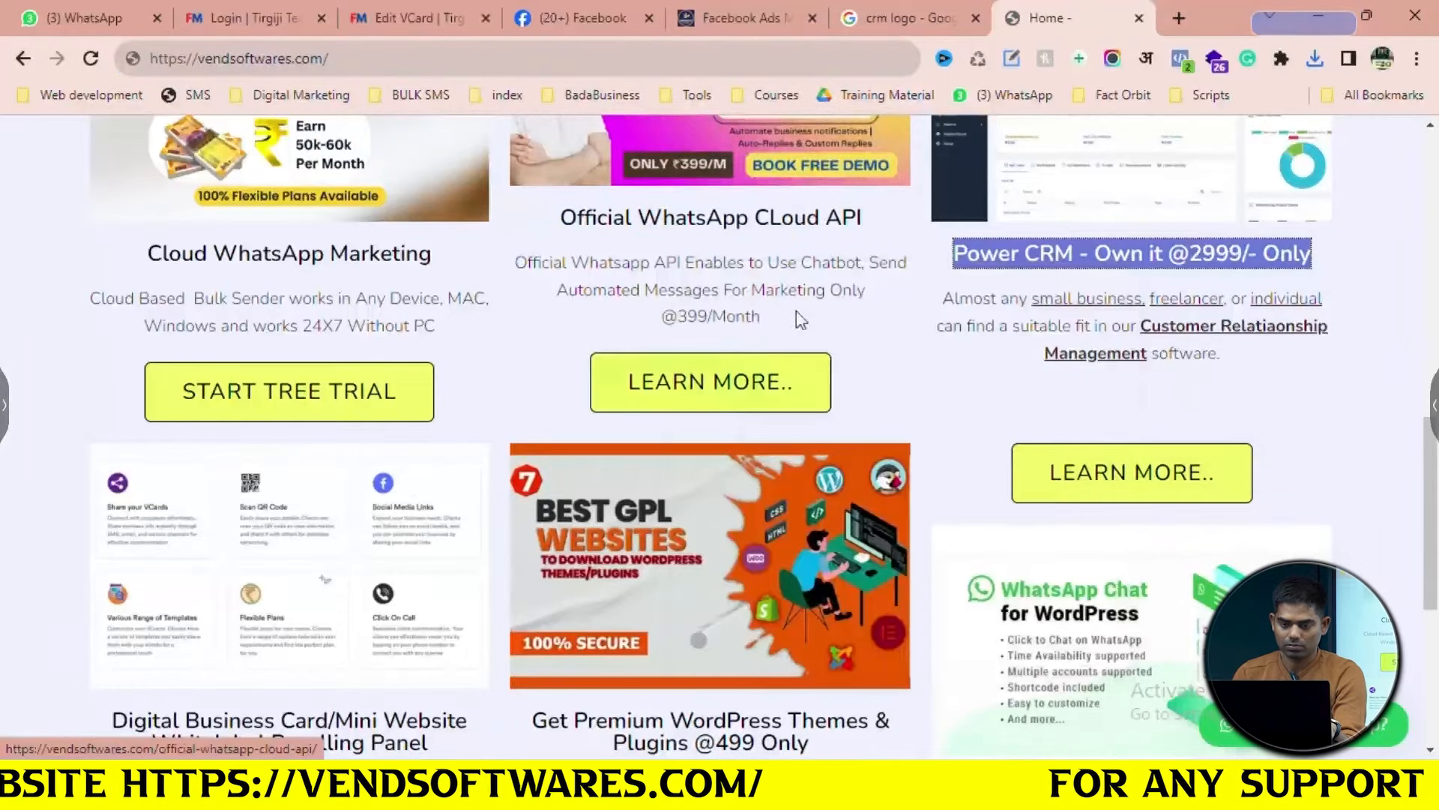
{"action": "left_click", "coordinate": [892, 6]}
{"action": "left_click", "coordinate": [810, 65]}
{"action": "key", "text": "ctrl+v"}
{"action": "key", "text": "ctrl+a"}
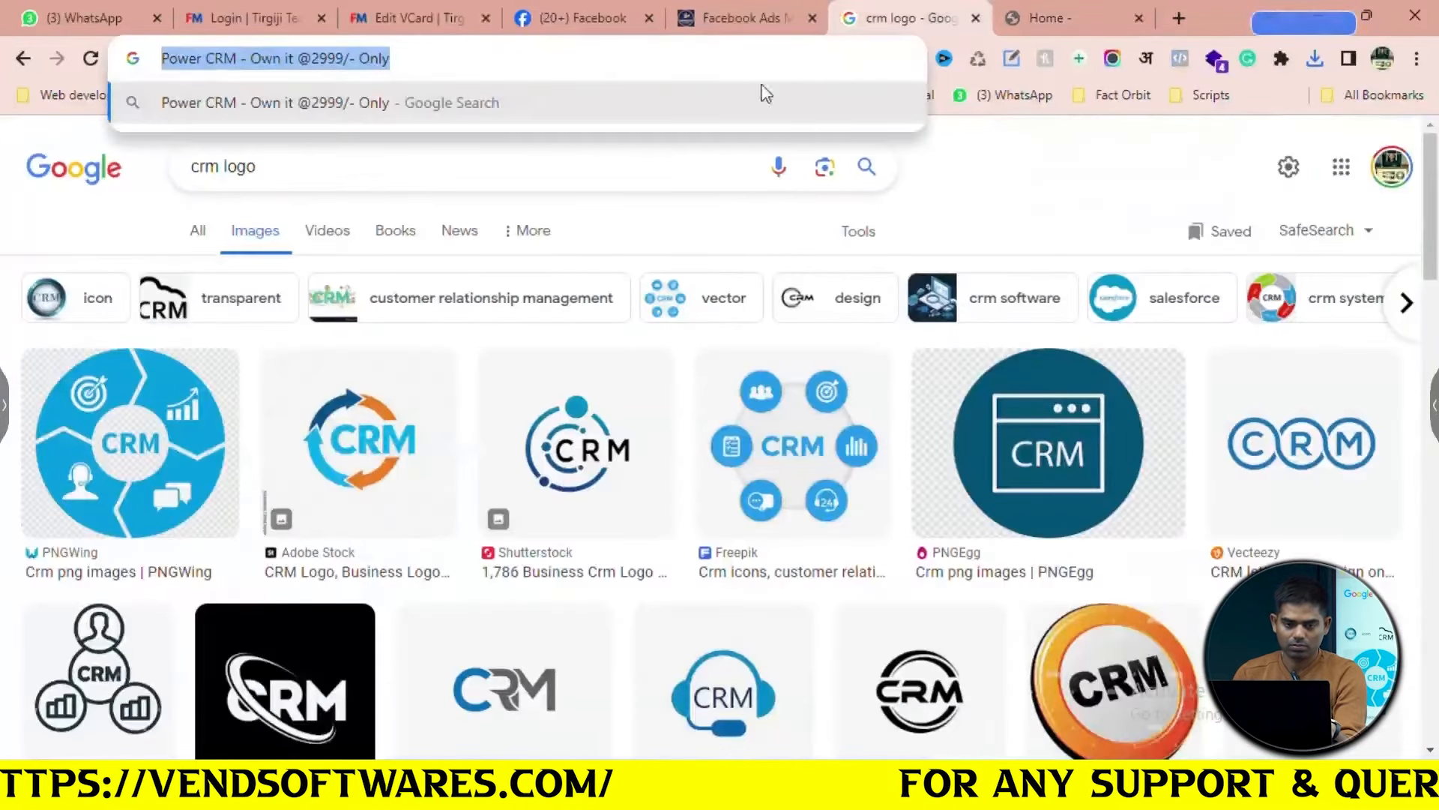
{"action": "left_click", "coordinate": [416, 18]}
{"action": "key", "text": "ctrl+a"}
{"action": "key", "text": "ctrl+v"}
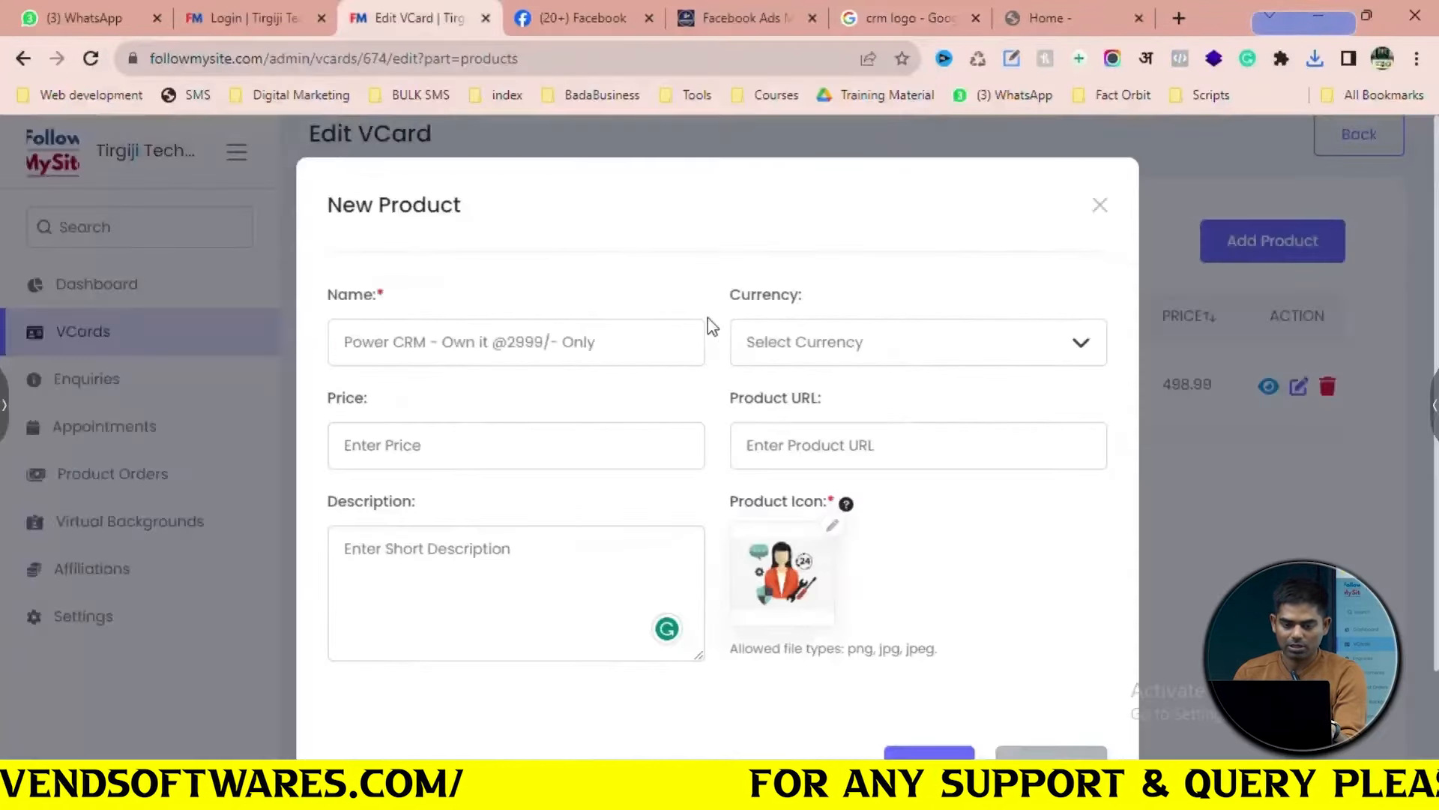
Set the Power CRM product's currency to INR Indian Rupee
{"action": "left_click", "coordinate": [840, 367]}
{"action": "type", "text": "inr"}
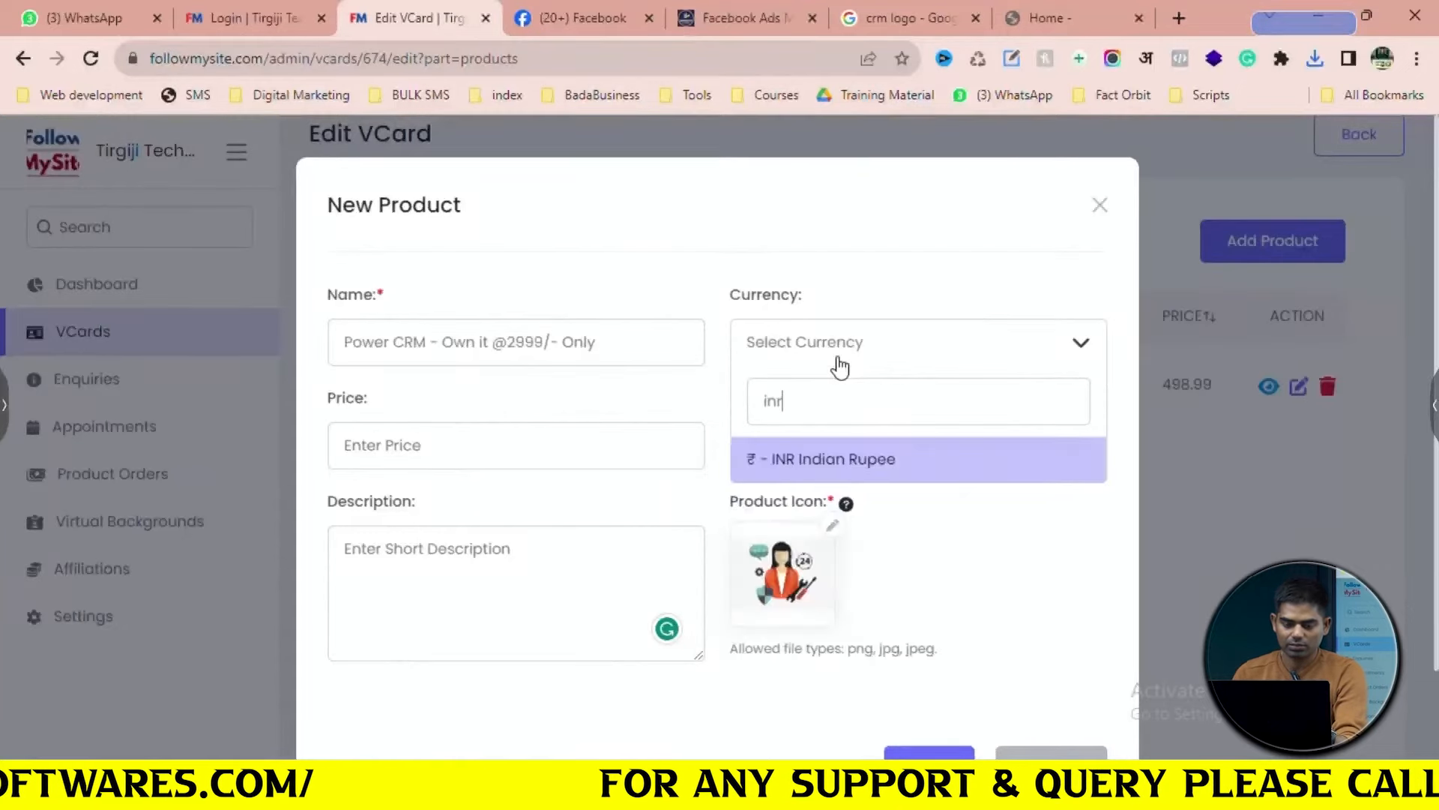
{"action": "left_click", "coordinate": [851, 468]}
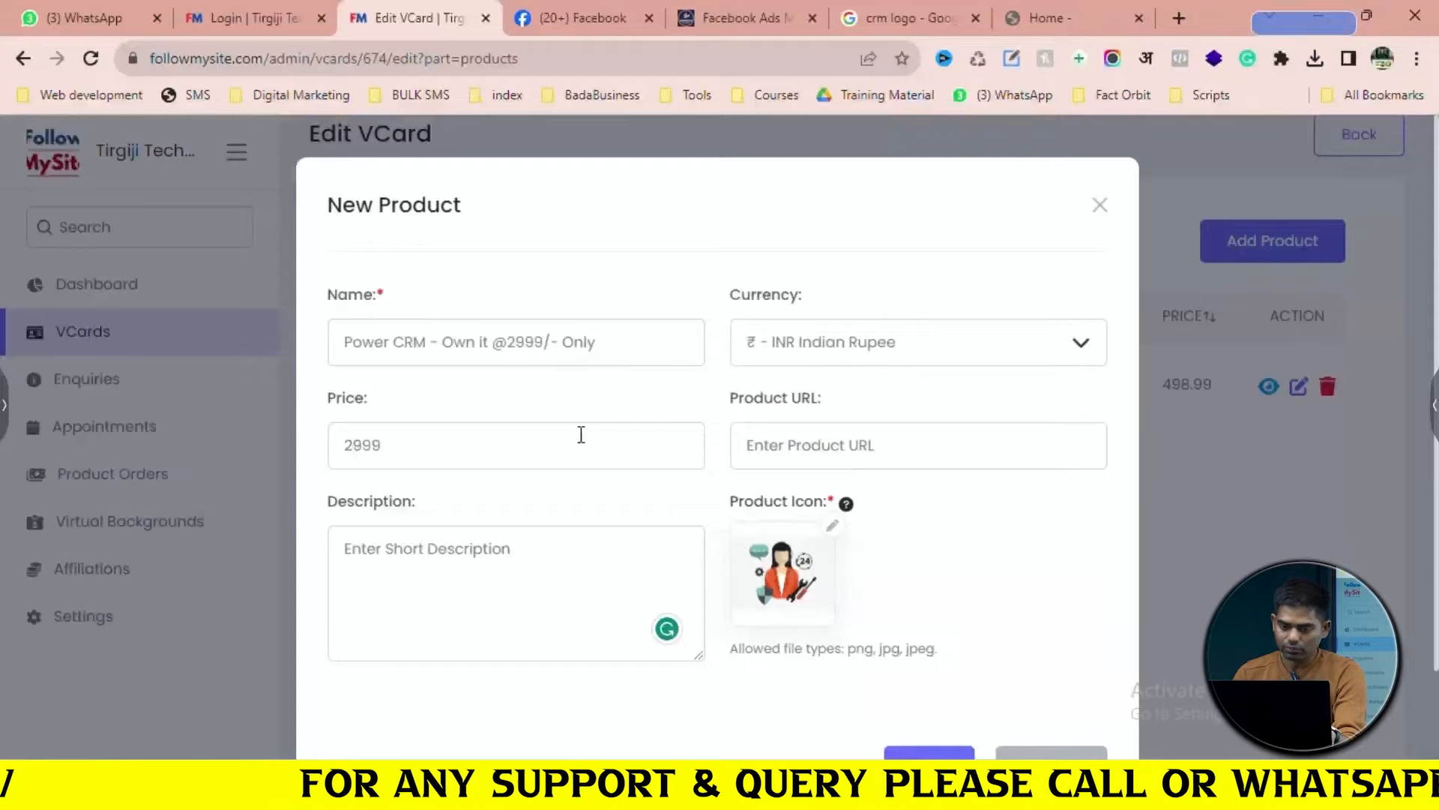
{"action": "scroll", "coordinate": [581, 434], "scroll_direction": "down", "scroll_amount": 2}
{"action": "left_click", "coordinate": [767, 4]}
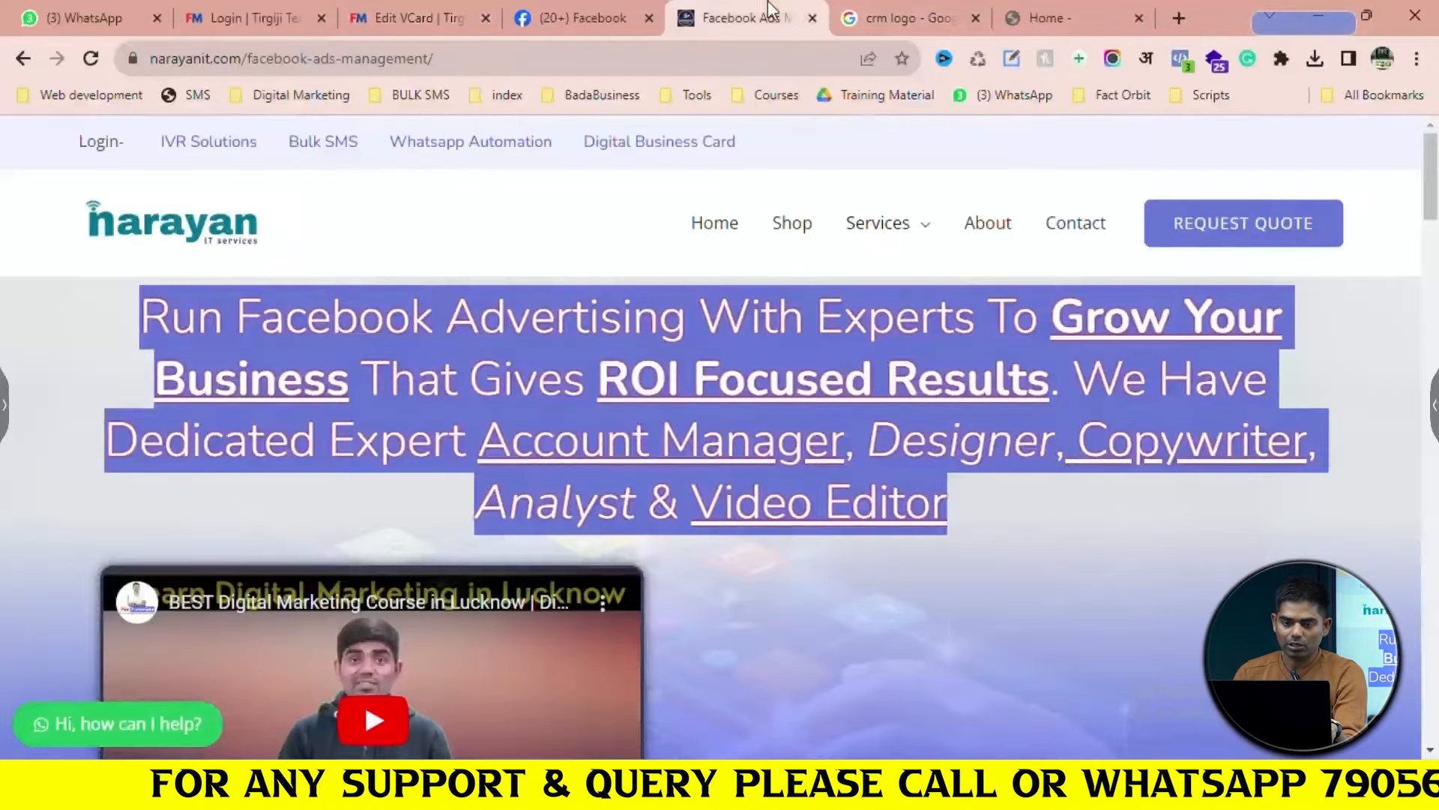
{"action": "left_click", "coordinate": [926, 4]}
{"action": "left_click", "coordinate": [1103, 4]}
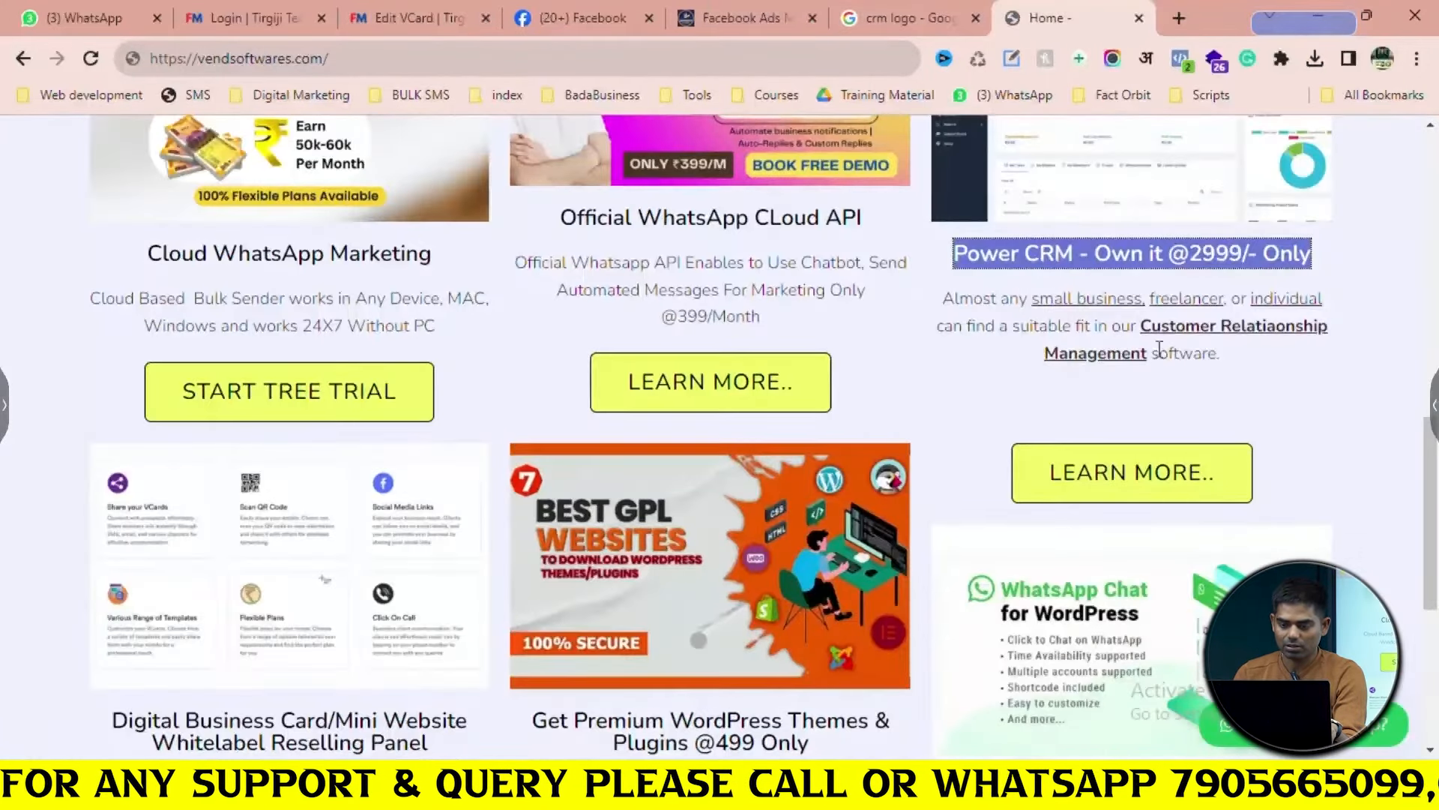
{"action": "right_click", "coordinate": [1158, 459]}
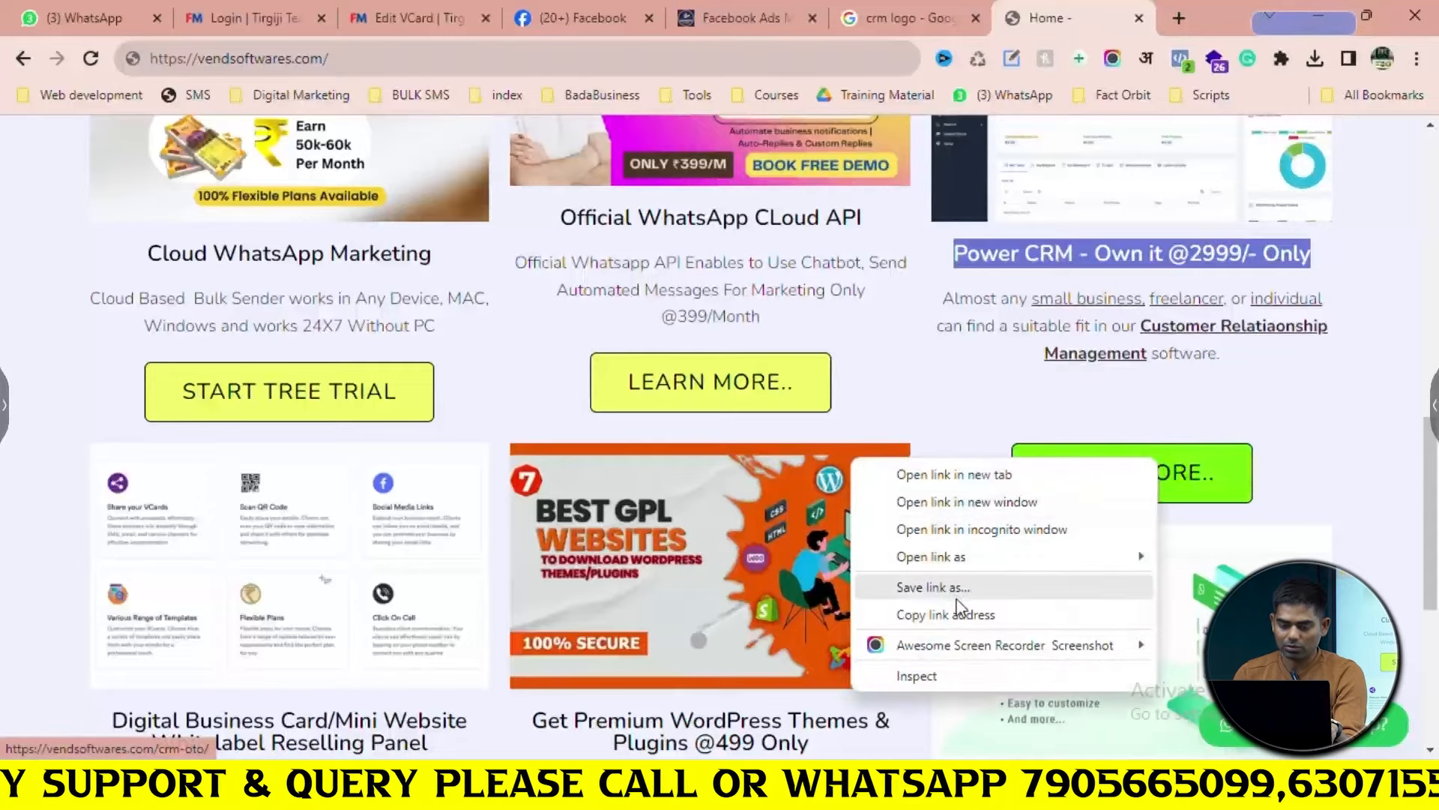
{"action": "left_click", "coordinate": [964, 623]}
{"action": "left_click", "coordinate": [398, 9]}
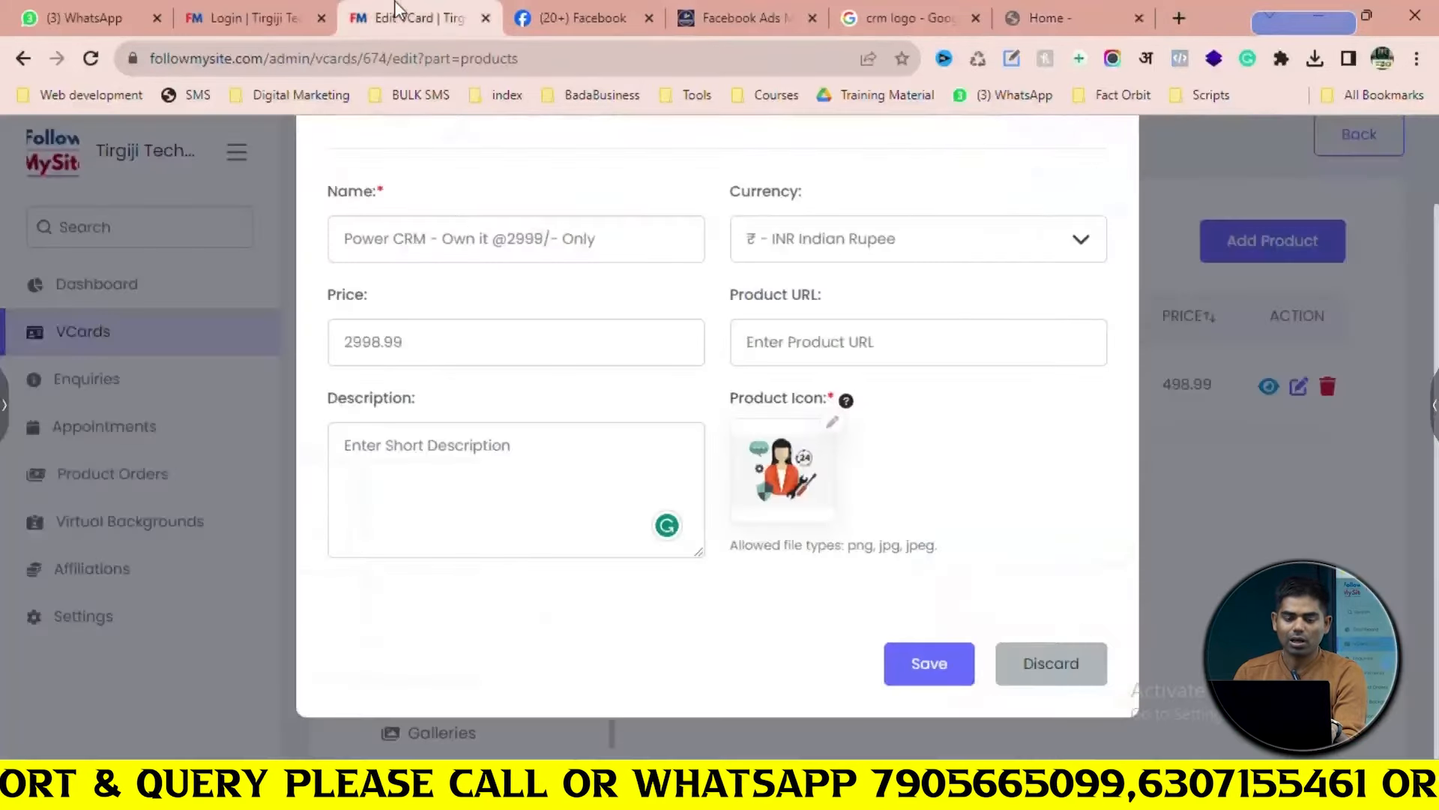
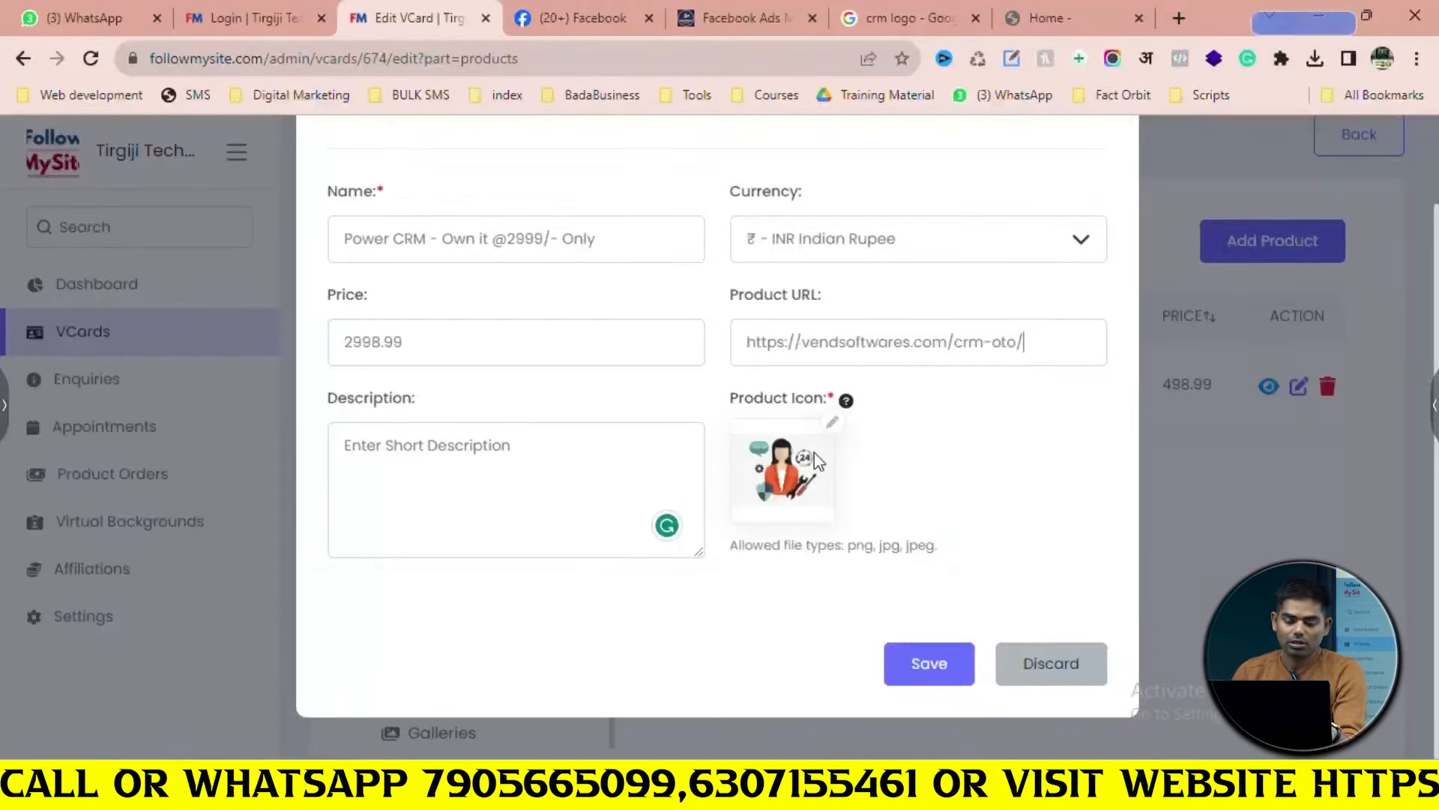
Copy the Power CRM description paragraph from the vendsoftwares.com page
{"action": "left_click", "coordinate": [907, 3]}
{"action": "left_click", "coordinate": [736, 12]}
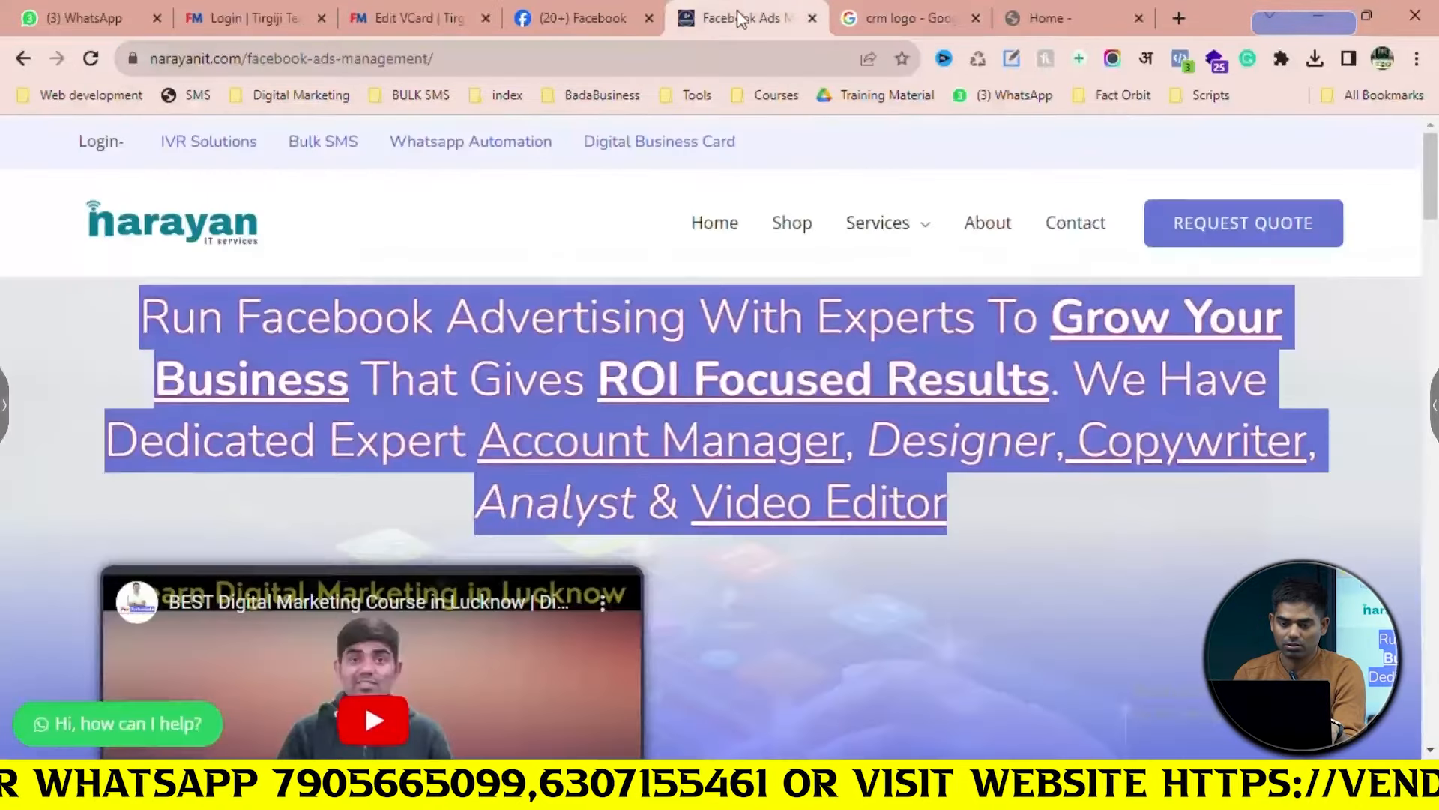
{"action": "left_click", "coordinate": [910, 9]}
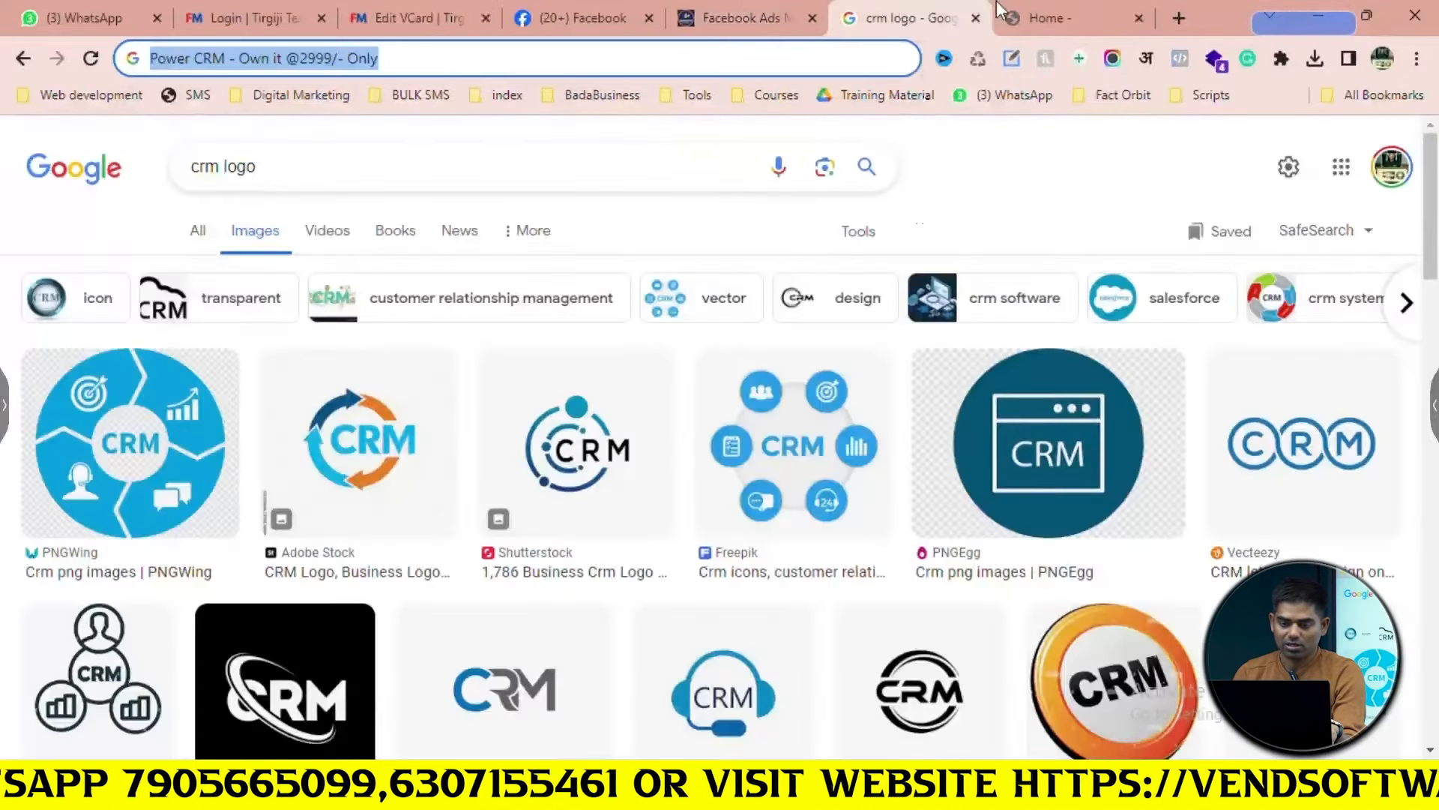
{"action": "left_click", "coordinate": [1064, 18]}
{"action": "left_click_drag", "start_coordinate": [1263, 362], "coordinate": [930, 287]}
{"action": "key", "text": "ctrl+c"}
Paste the copied paragraph into the Power CRM product's Description box
{"action": "left_click", "coordinate": [892, 16]}
{"action": "key", "text": "ctrl+v"}
{"action": "key", "text": "ctrl+a"}
{"action": "key", "text": "Escape"}
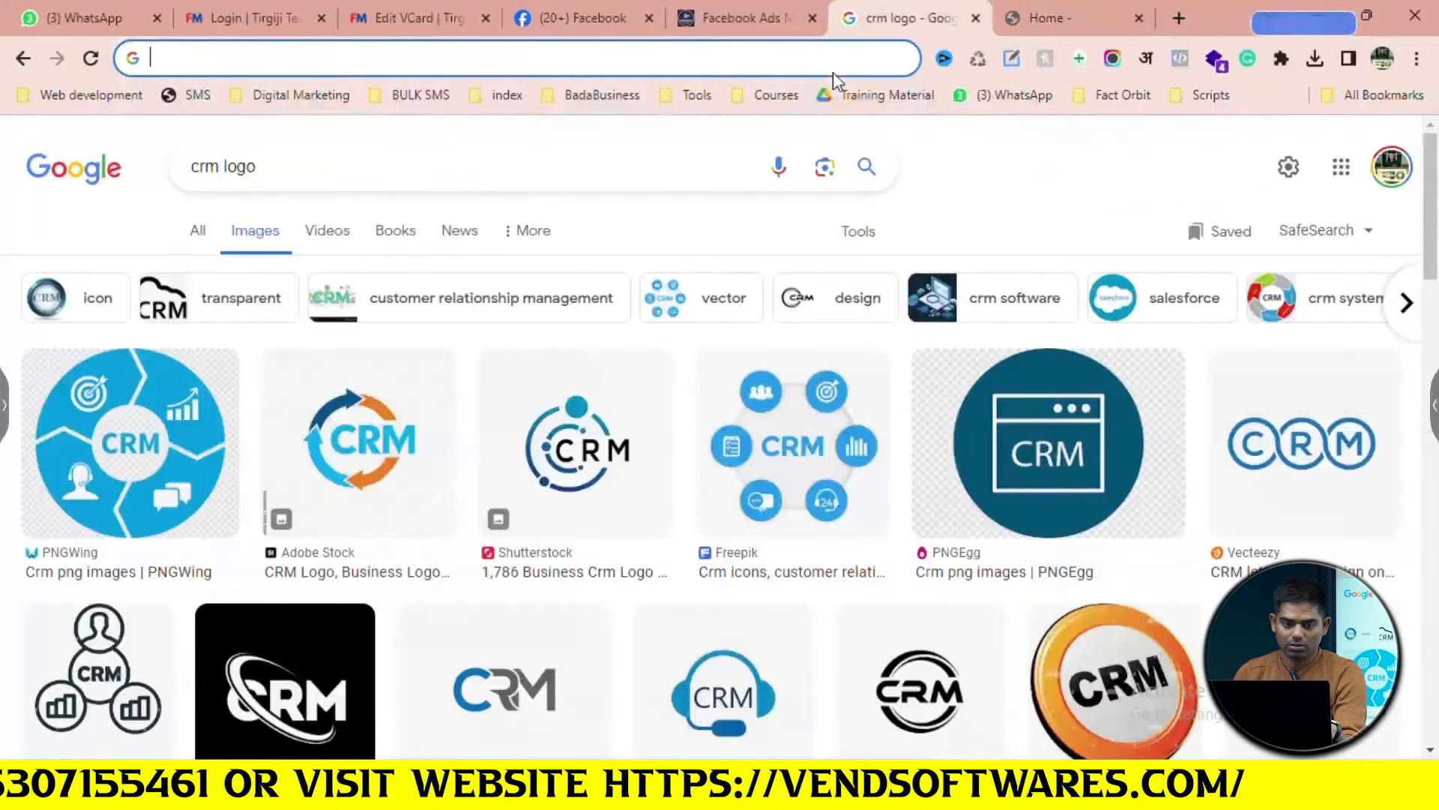
{"action": "left_click", "coordinate": [446, 9]}
{"action": "key", "text": "ctrl+v"}
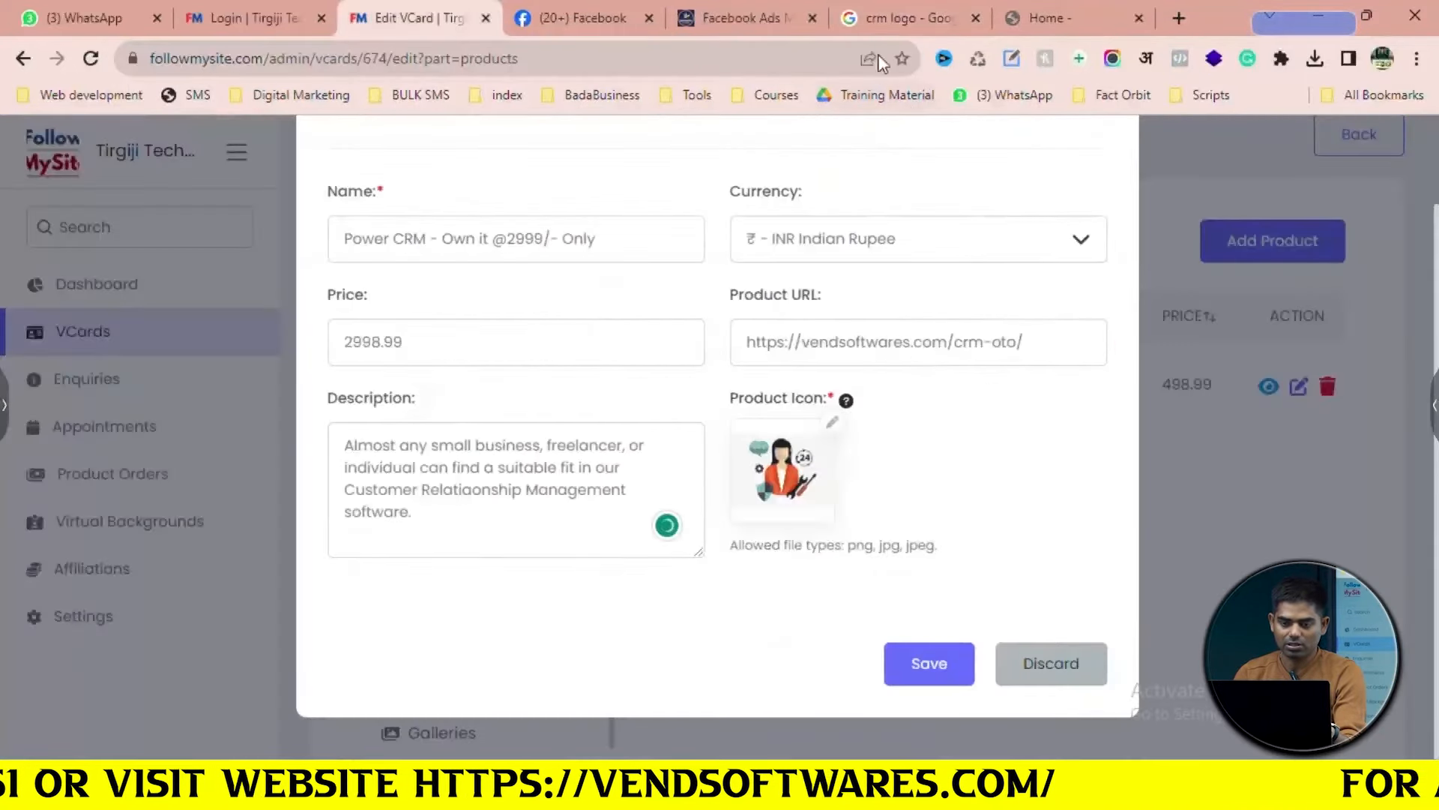
{"action": "left_click", "coordinate": [907, 18]}
Preview the Adobe Stock and Shutterstock CRM logos, abandoning the Shutterstock save
{"action": "left_click", "coordinate": [408, 446]}
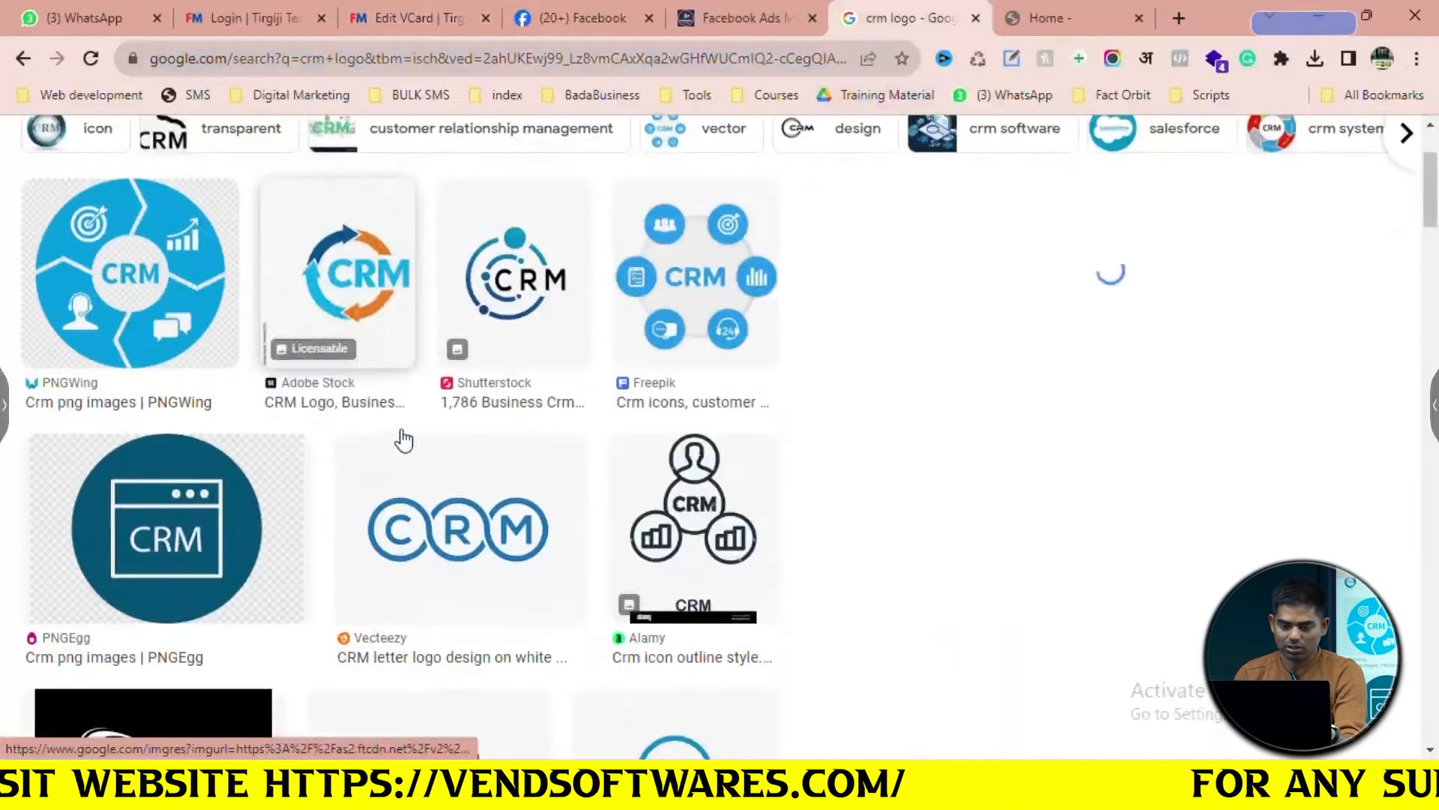
{"action": "right_click", "coordinate": [1096, 387]}
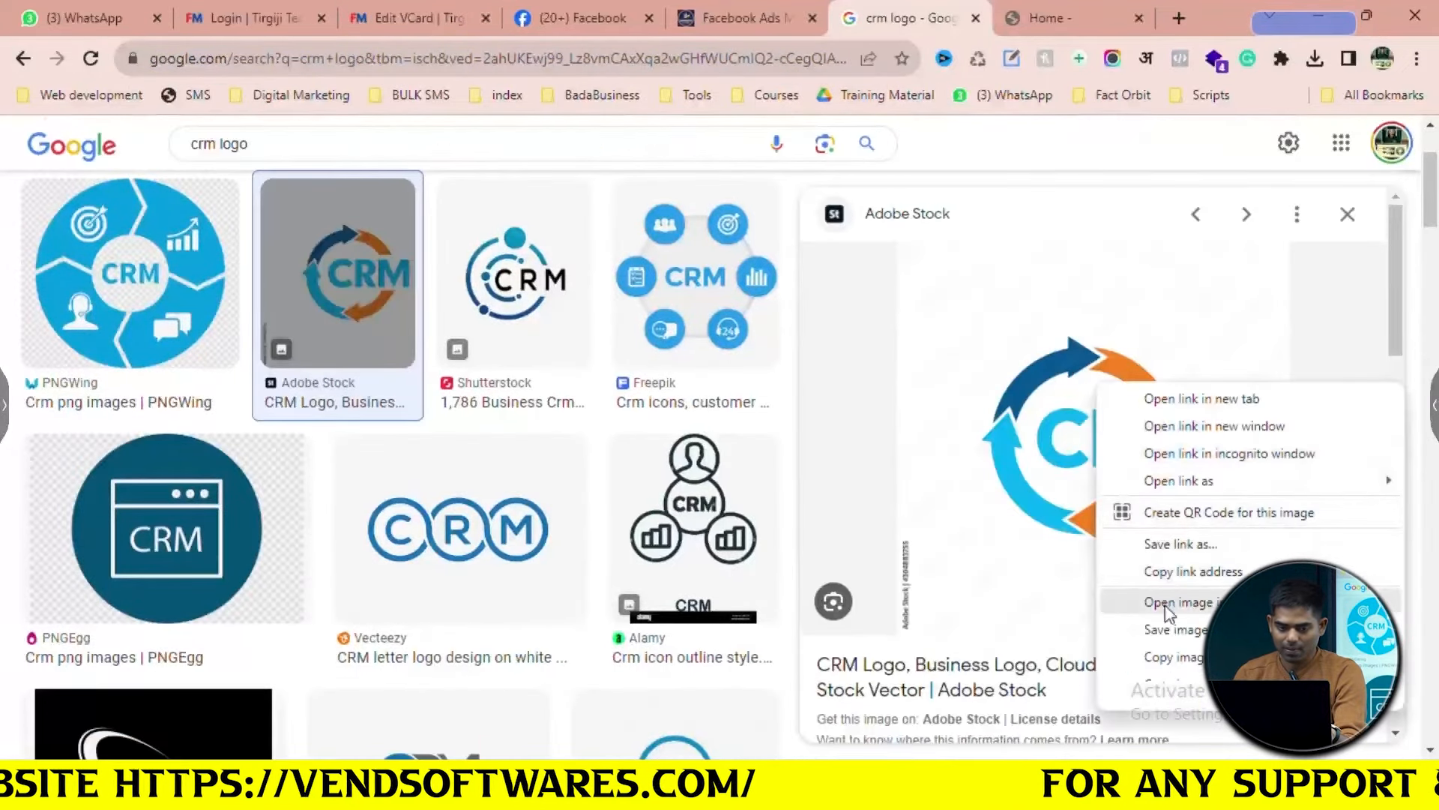
{"action": "left_click", "coordinate": [533, 310]}
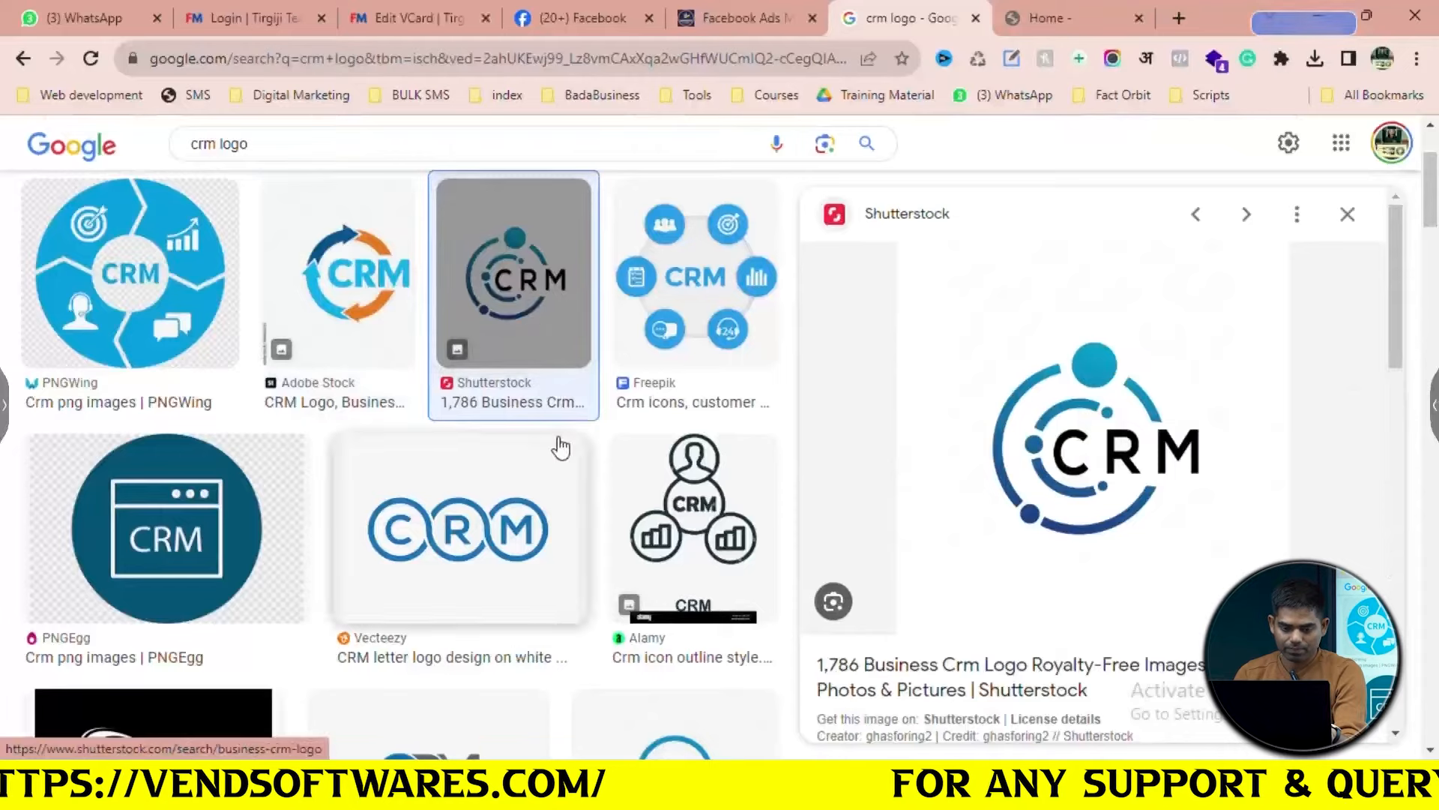
{"action": "right_click", "coordinate": [1068, 466]}
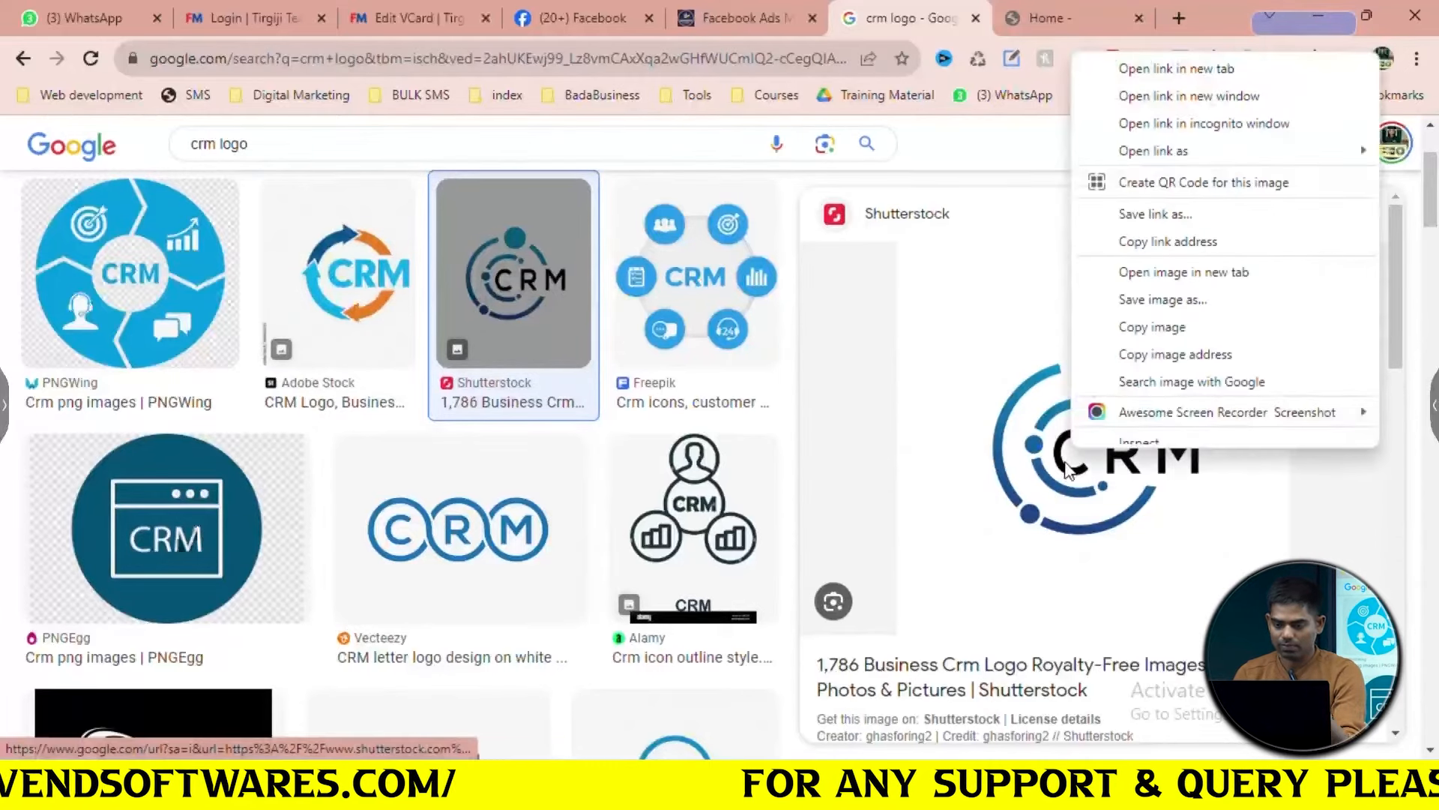
{"action": "left_click", "coordinate": [1161, 300]}
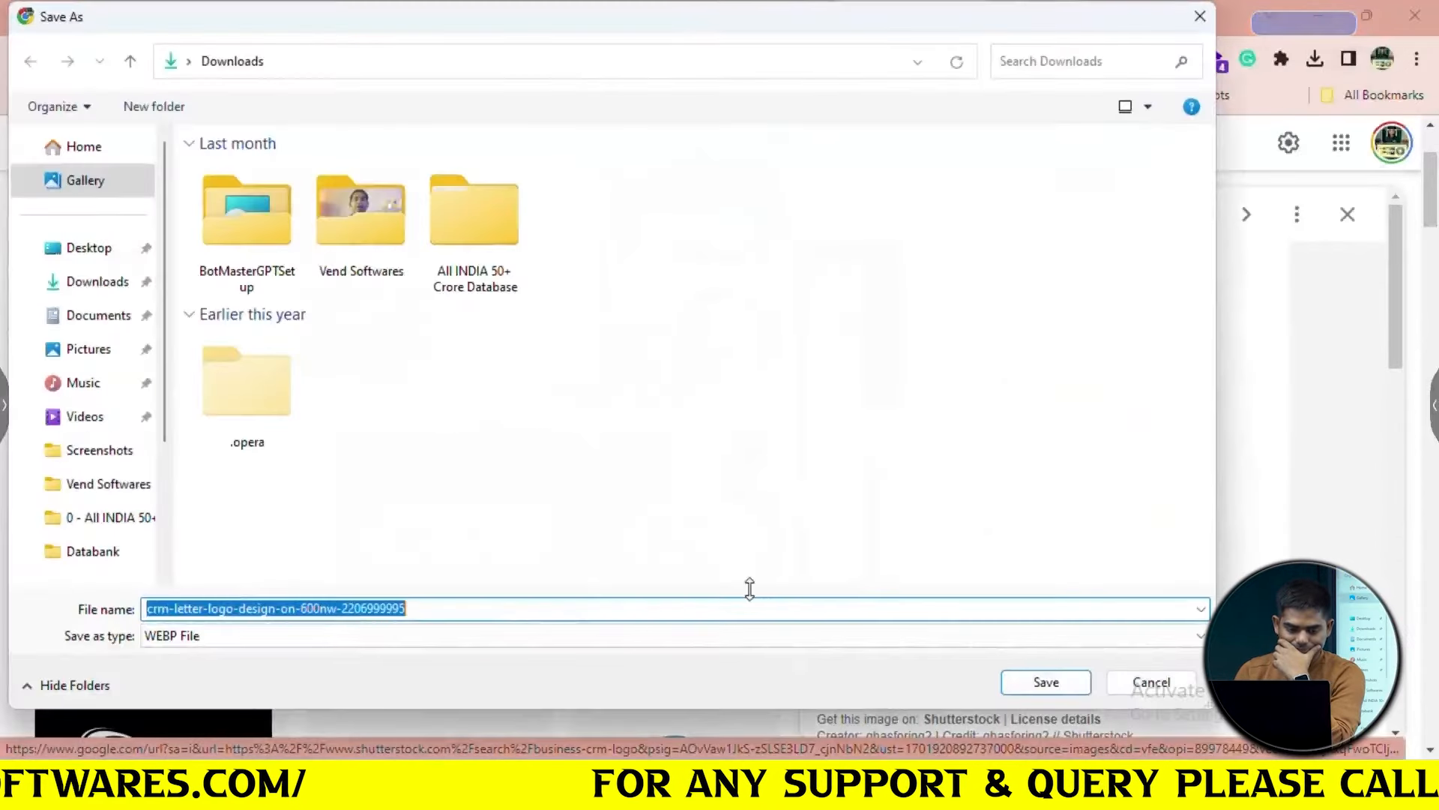
{"action": "left_click", "coordinate": [1170, 688]}
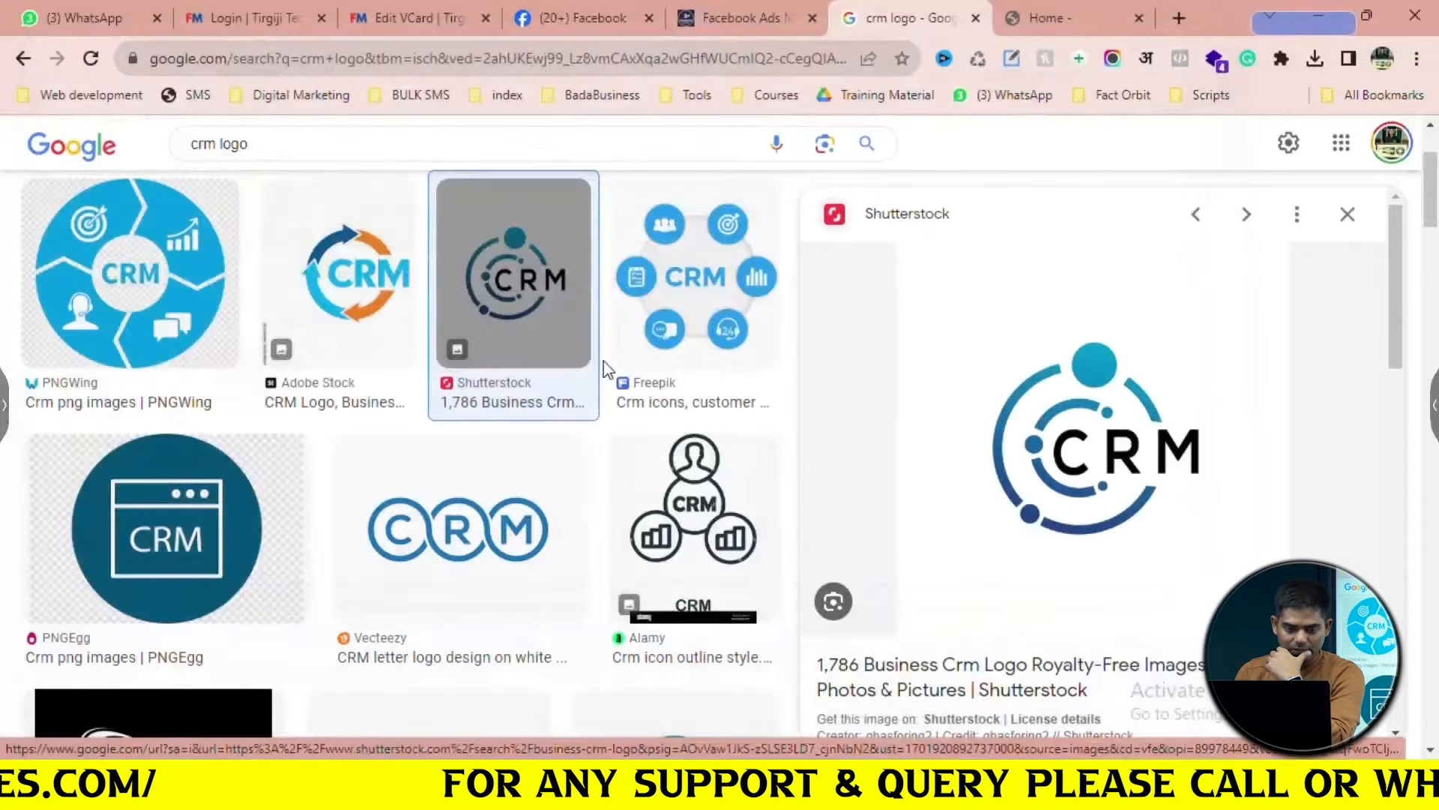
Save the black Vecteezy CRM logo as a JPG in Downloads
{"action": "scroll", "coordinate": [563, 433], "scroll_direction": "down", "scroll_amount": 5}
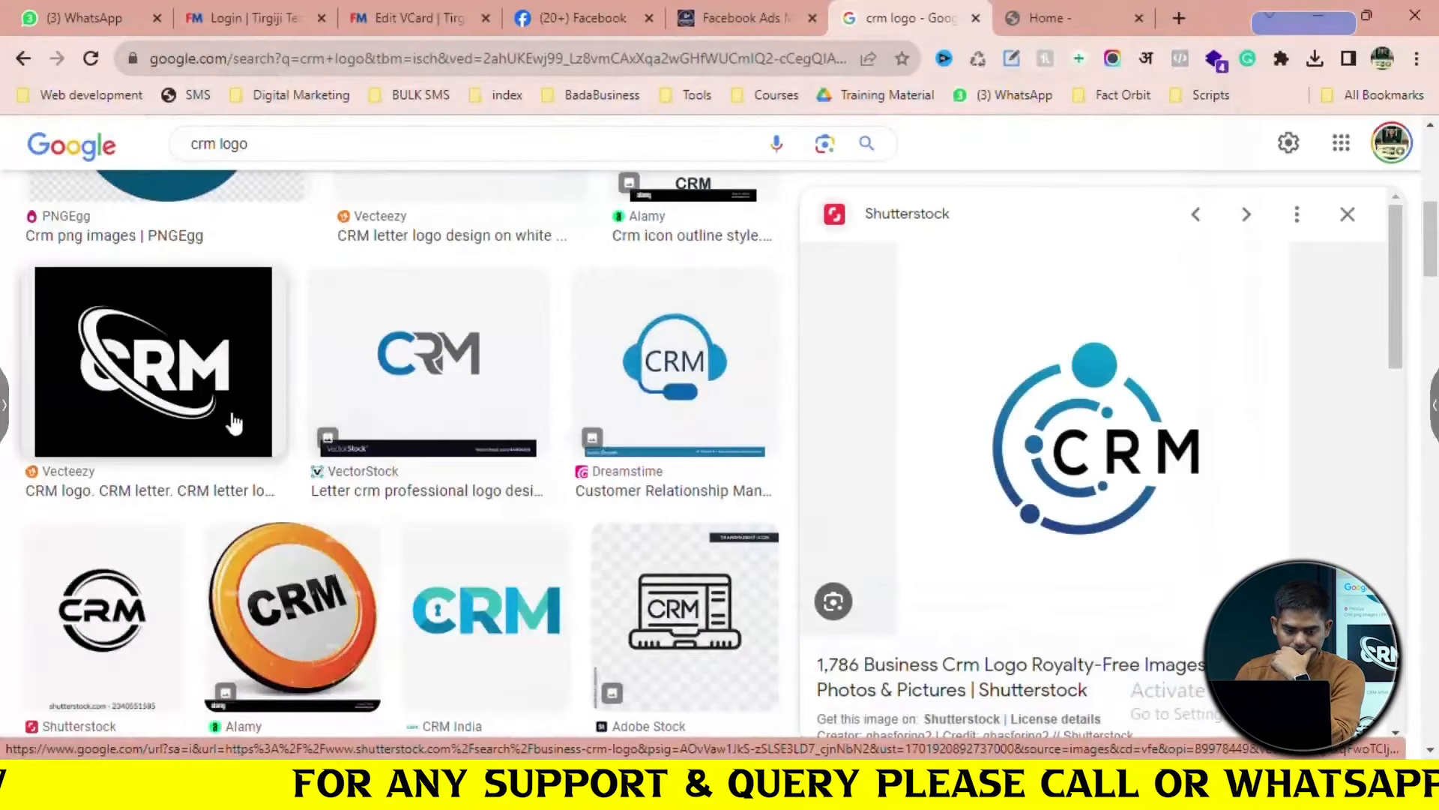
{"action": "left_click", "coordinate": [244, 422]}
{"action": "right_click", "coordinate": [1014, 384]}
{"action": "left_click", "coordinate": [1087, 628]}
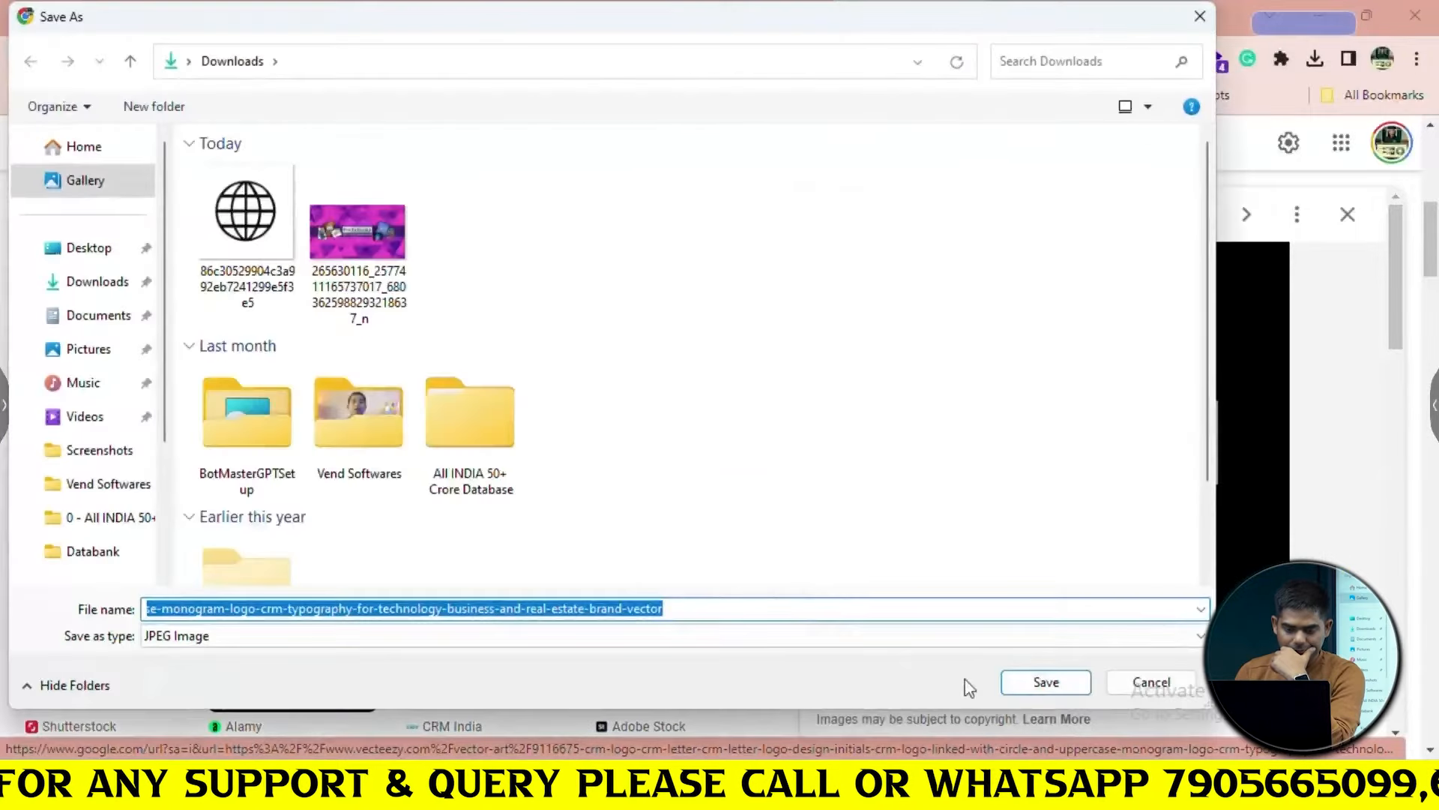
{"action": "left_click", "coordinate": [1047, 683]}
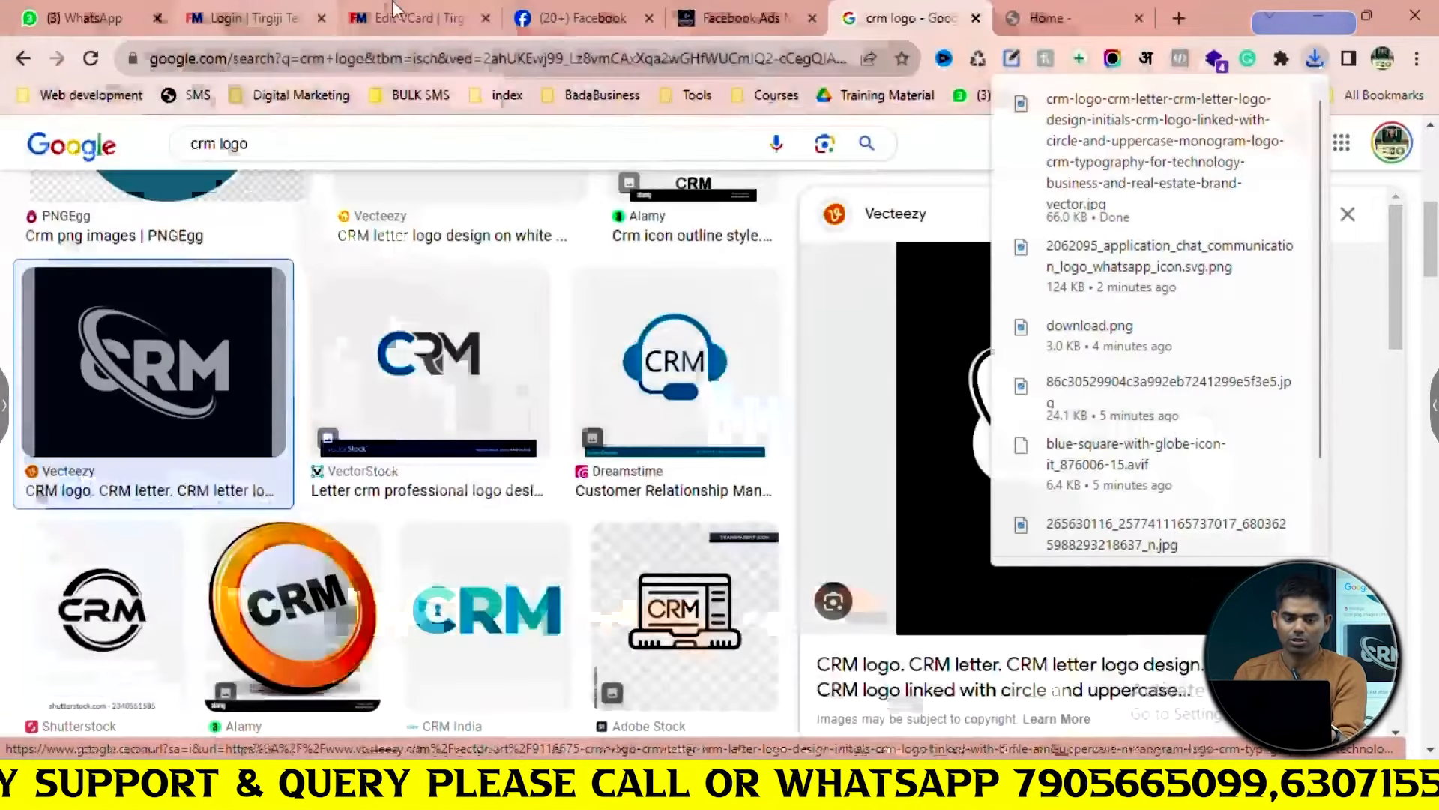
{"action": "left_click", "coordinate": [395, 11]}
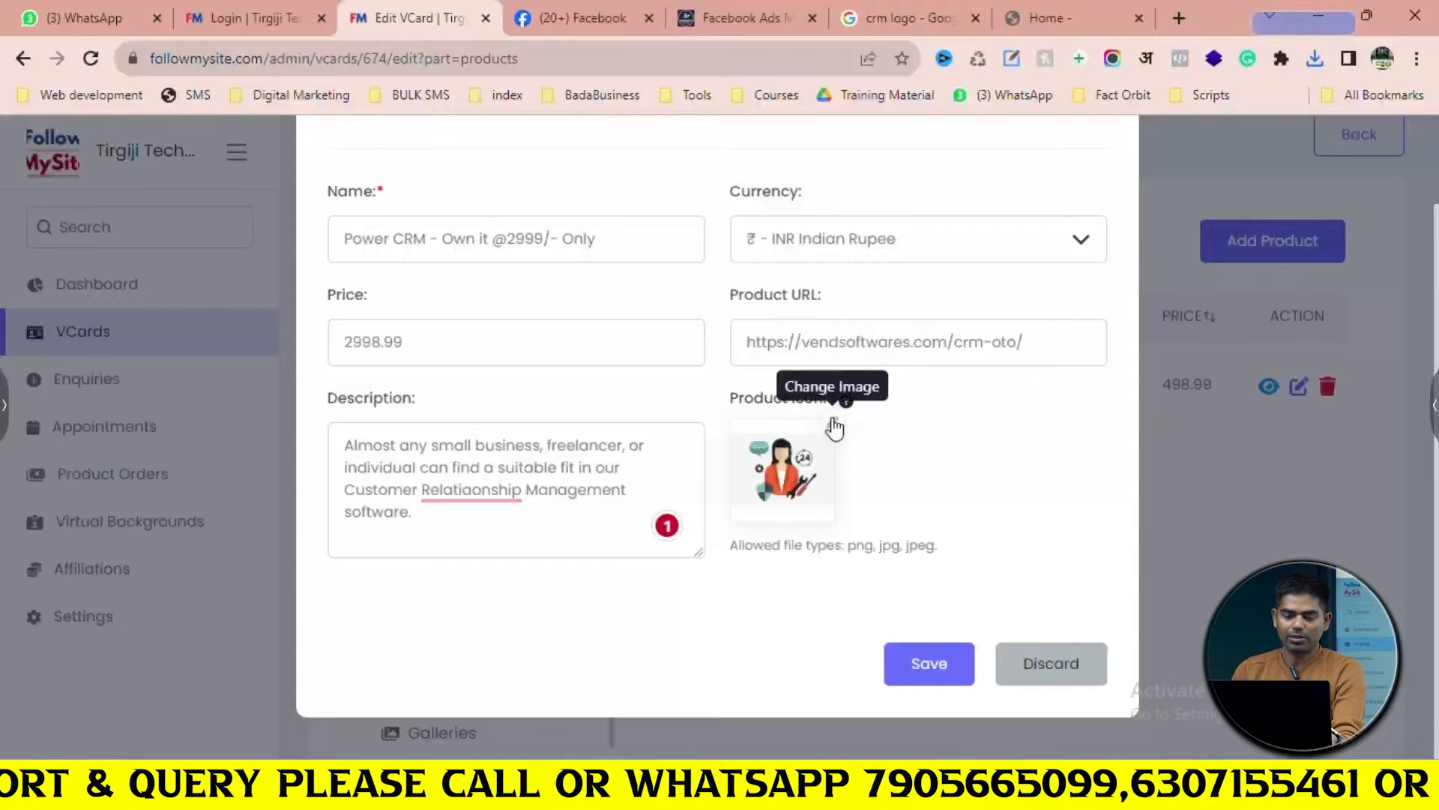
Set the downloaded crm-logo file as the Power CRM product icon and save the product
{"action": "left_click", "coordinate": [834, 428]}
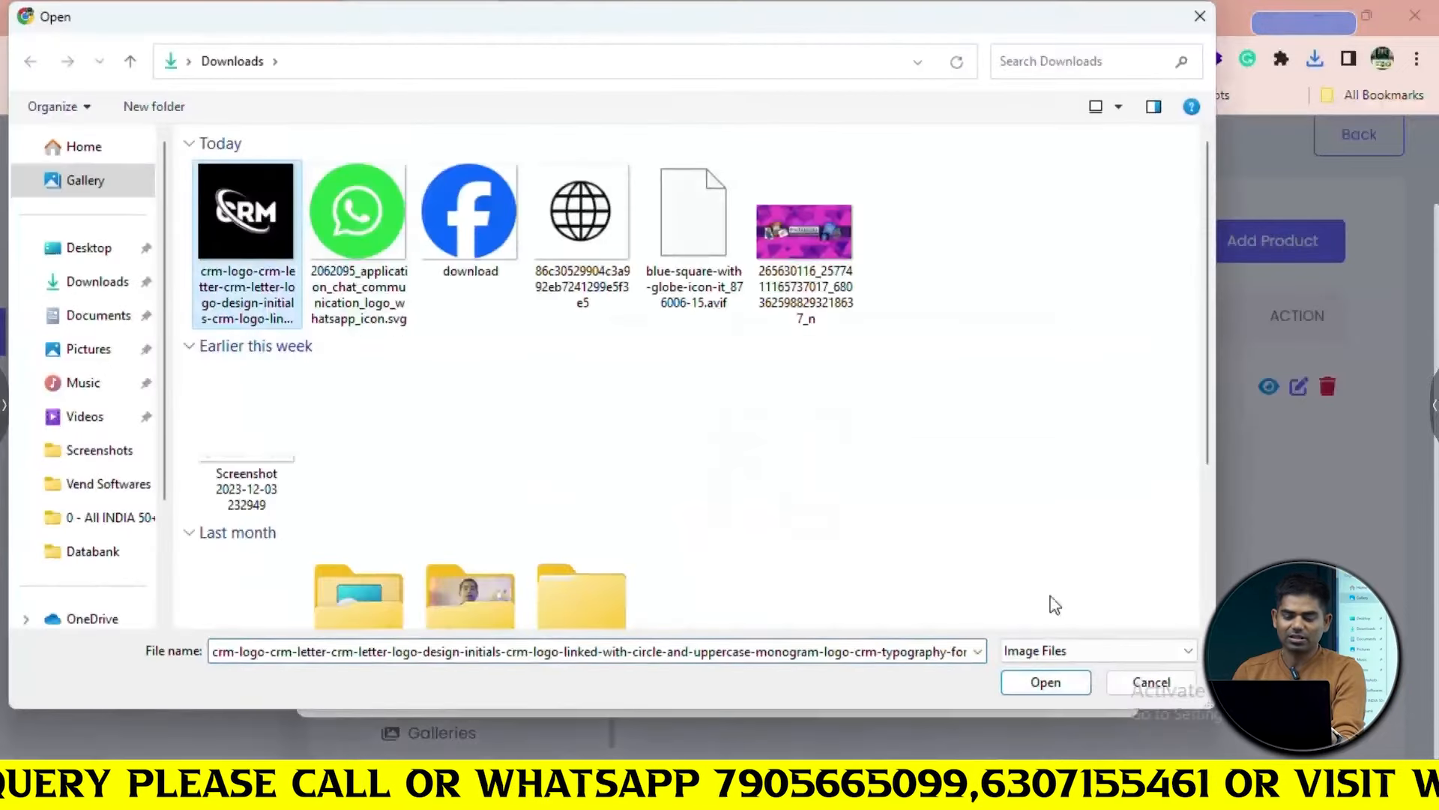
{"action": "left_click", "coordinate": [1047, 682]}
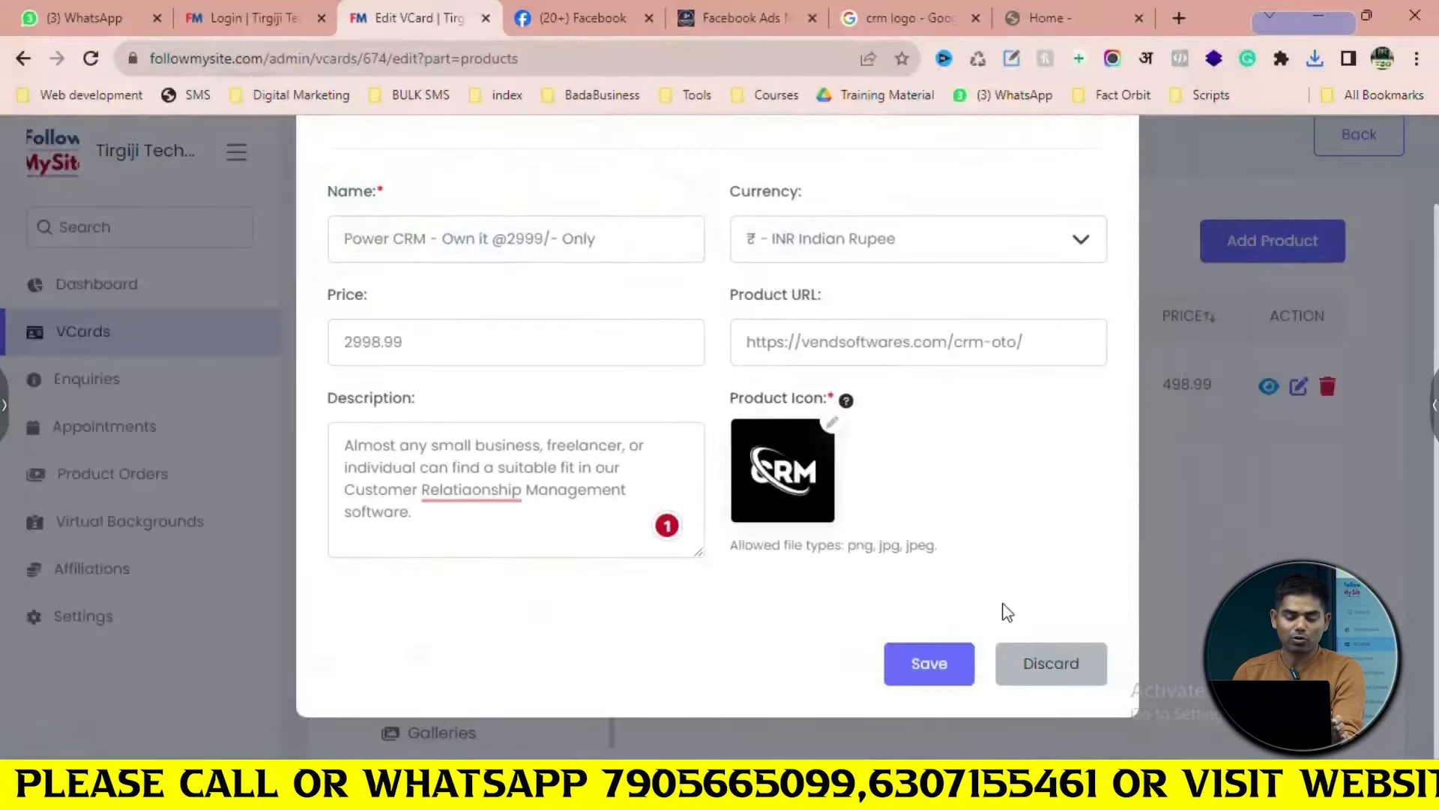
{"action": "left_click", "coordinate": [933, 664]}
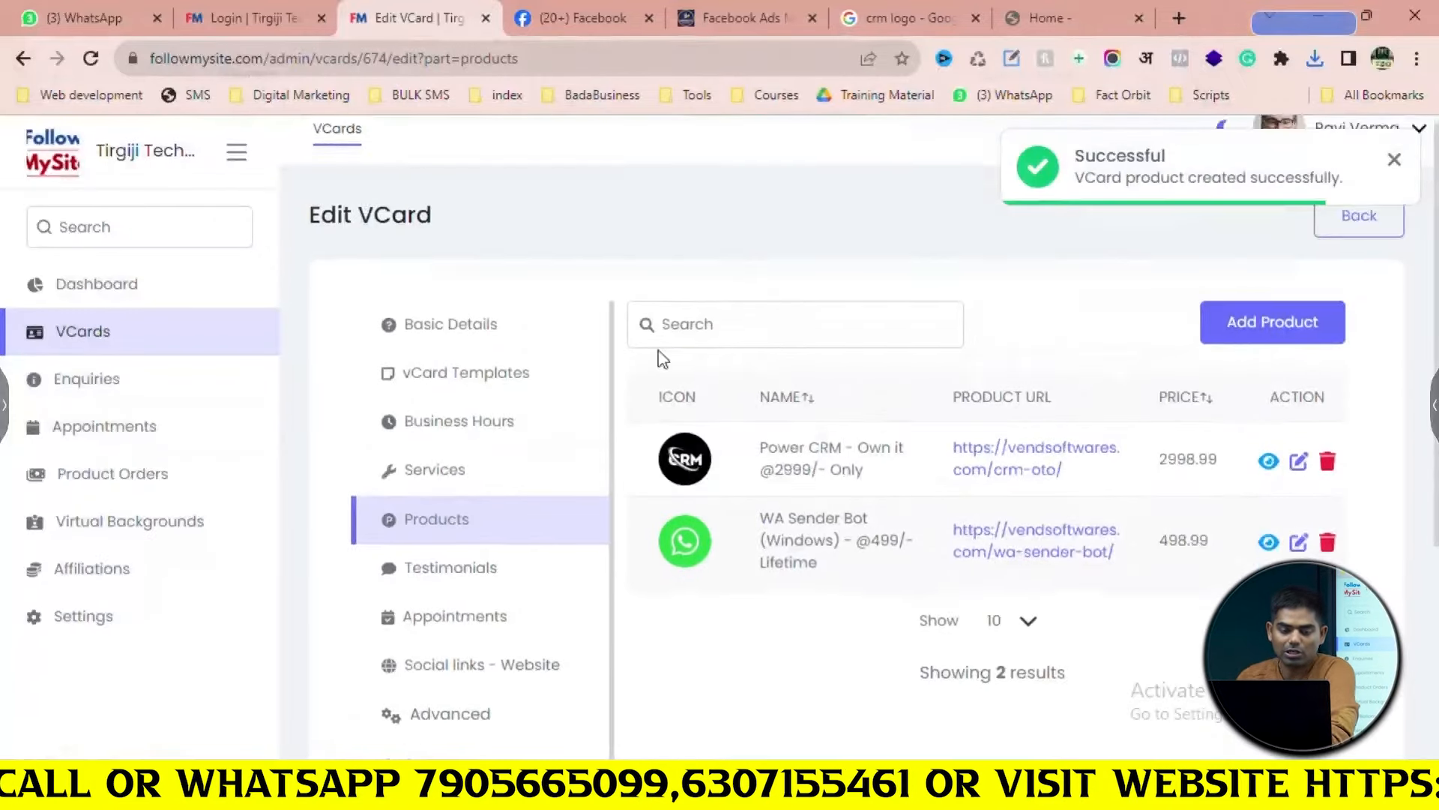
{"action": "scroll", "coordinate": [662, 358], "scroll_direction": "down", "scroll_amount": 4}
Open the vCard's empty Testimonials section after briefly viewing the WA Sender Bot page and video
{"action": "left_click", "coordinate": [417, 298]}
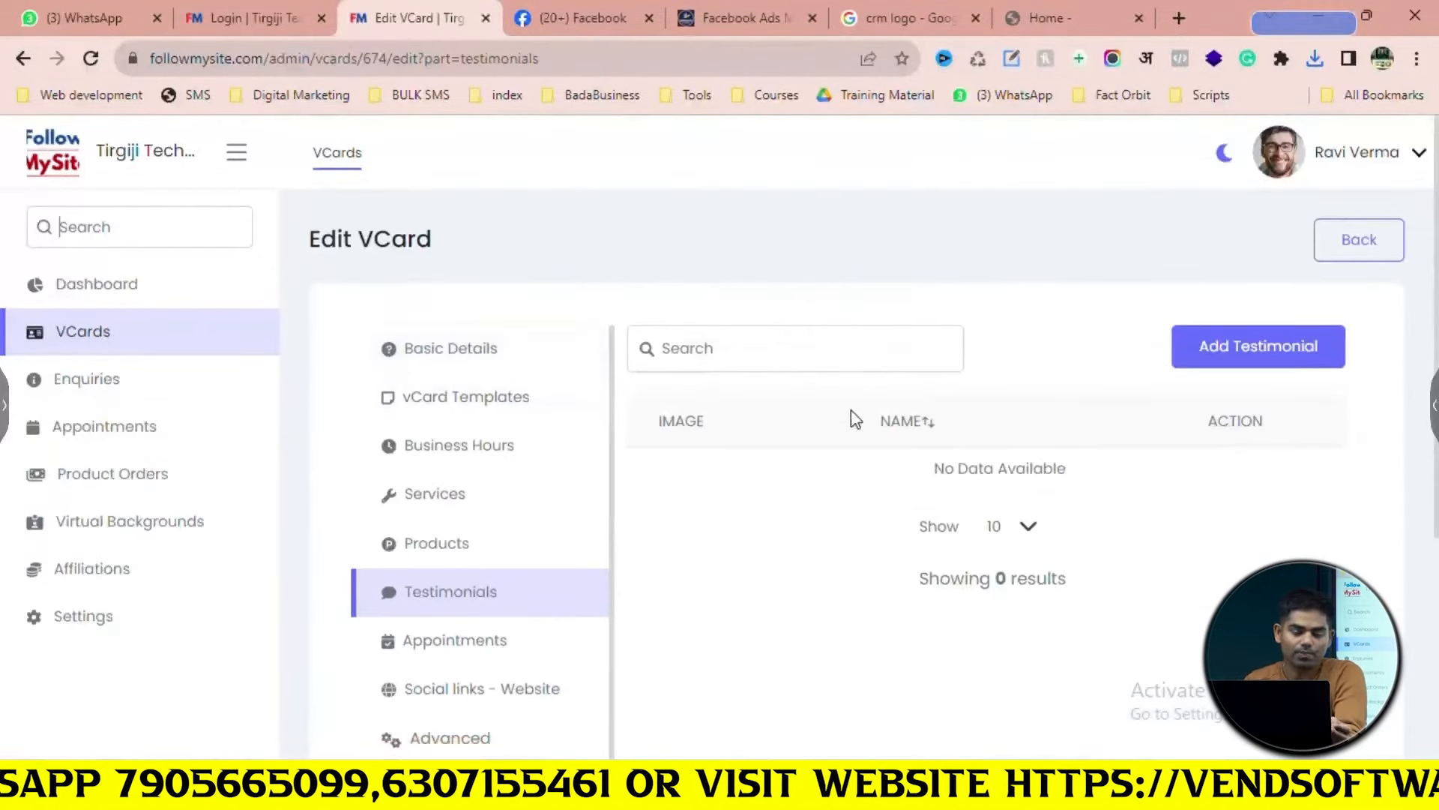
{"action": "scroll", "coordinate": [856, 420], "scroll_direction": "down", "scroll_amount": 3}
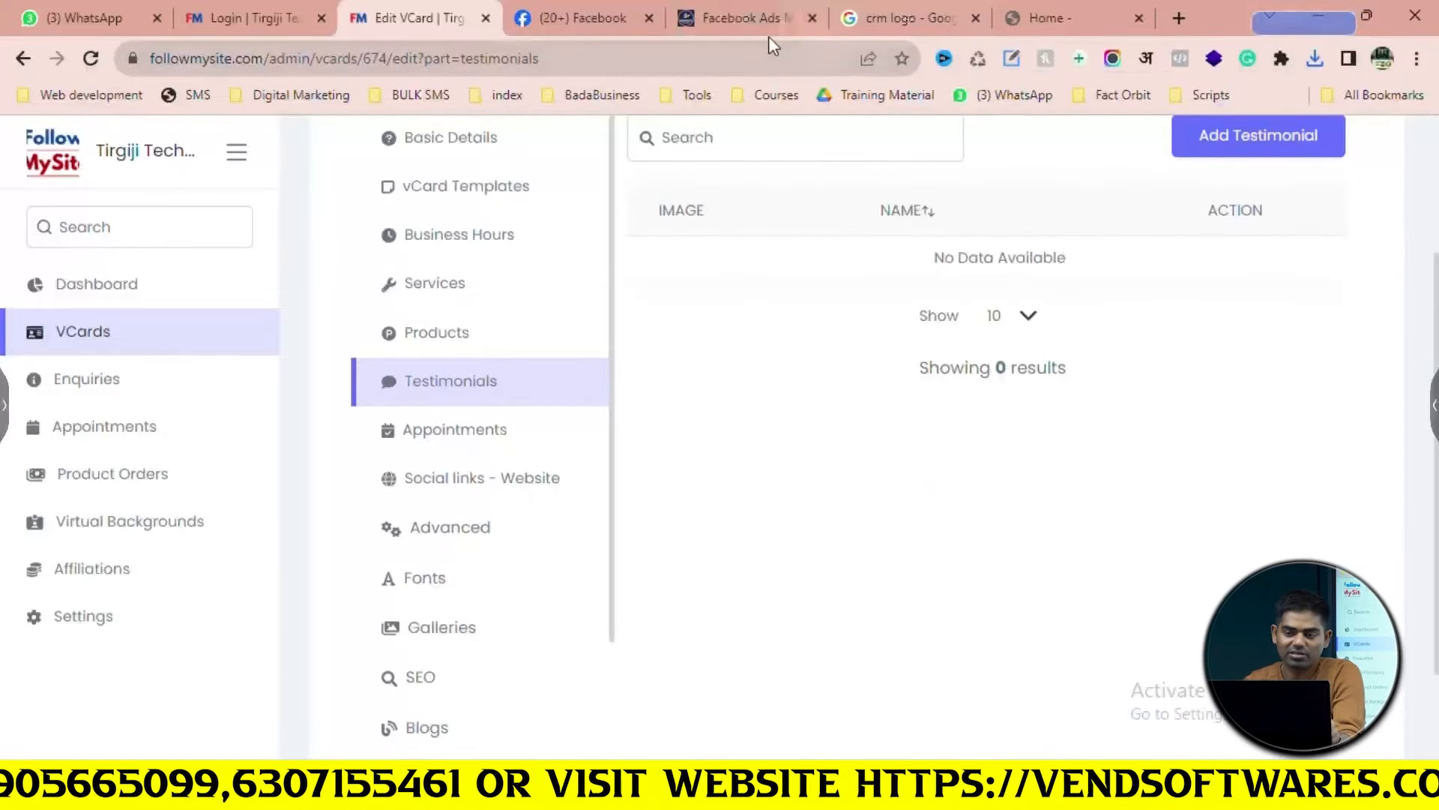
{"action": "left_click", "coordinate": [1089, 11]}
{"action": "scroll", "coordinate": [806, 388], "scroll_direction": "up", "scroll_amount": 5}
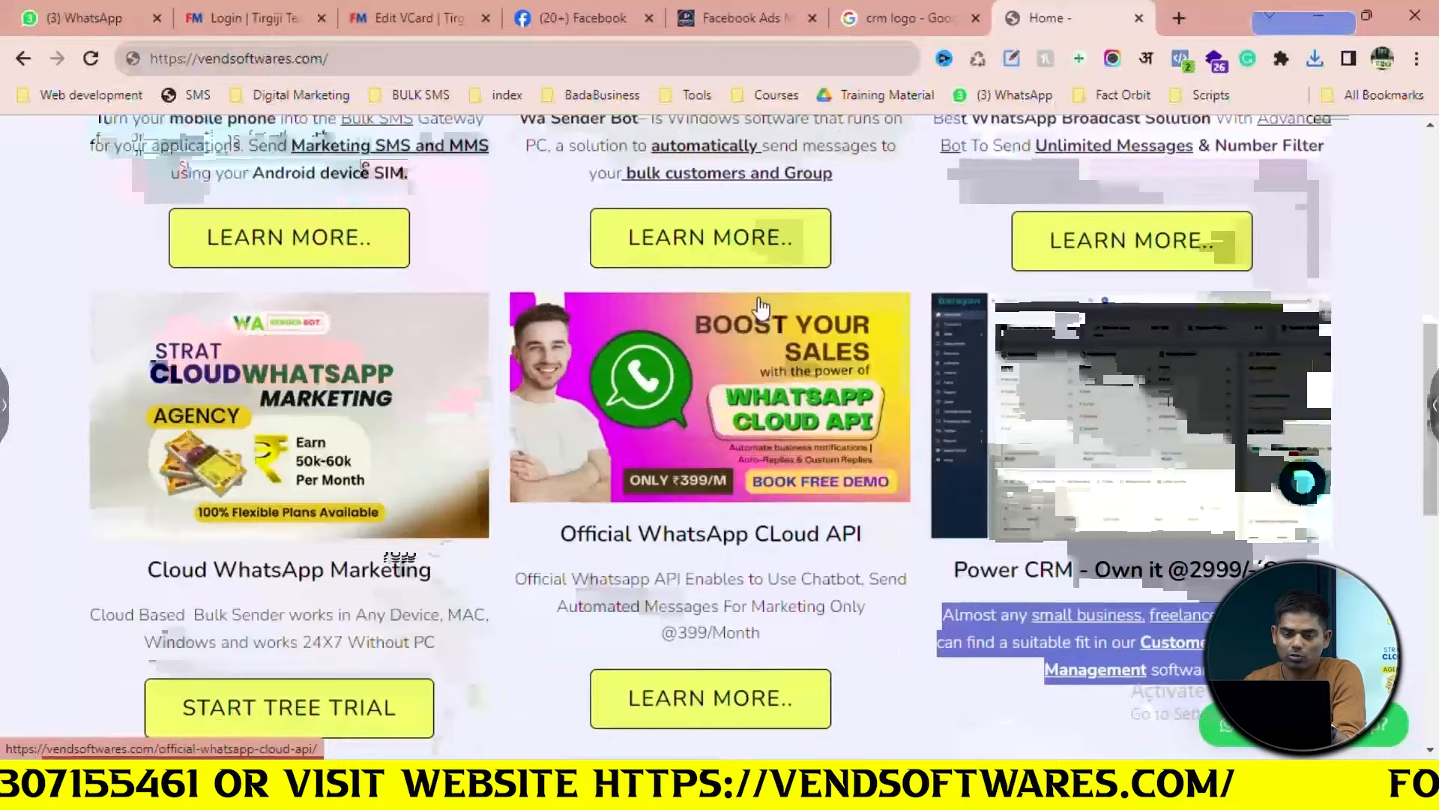
{"action": "left_click", "coordinate": [771, 242]}
{"action": "scroll", "coordinate": [815, 345], "scroll_direction": "down", "scroll_amount": 8}
{"action": "scroll", "coordinate": [815, 341], "scroll_direction": "down", "scroll_amount": 5}
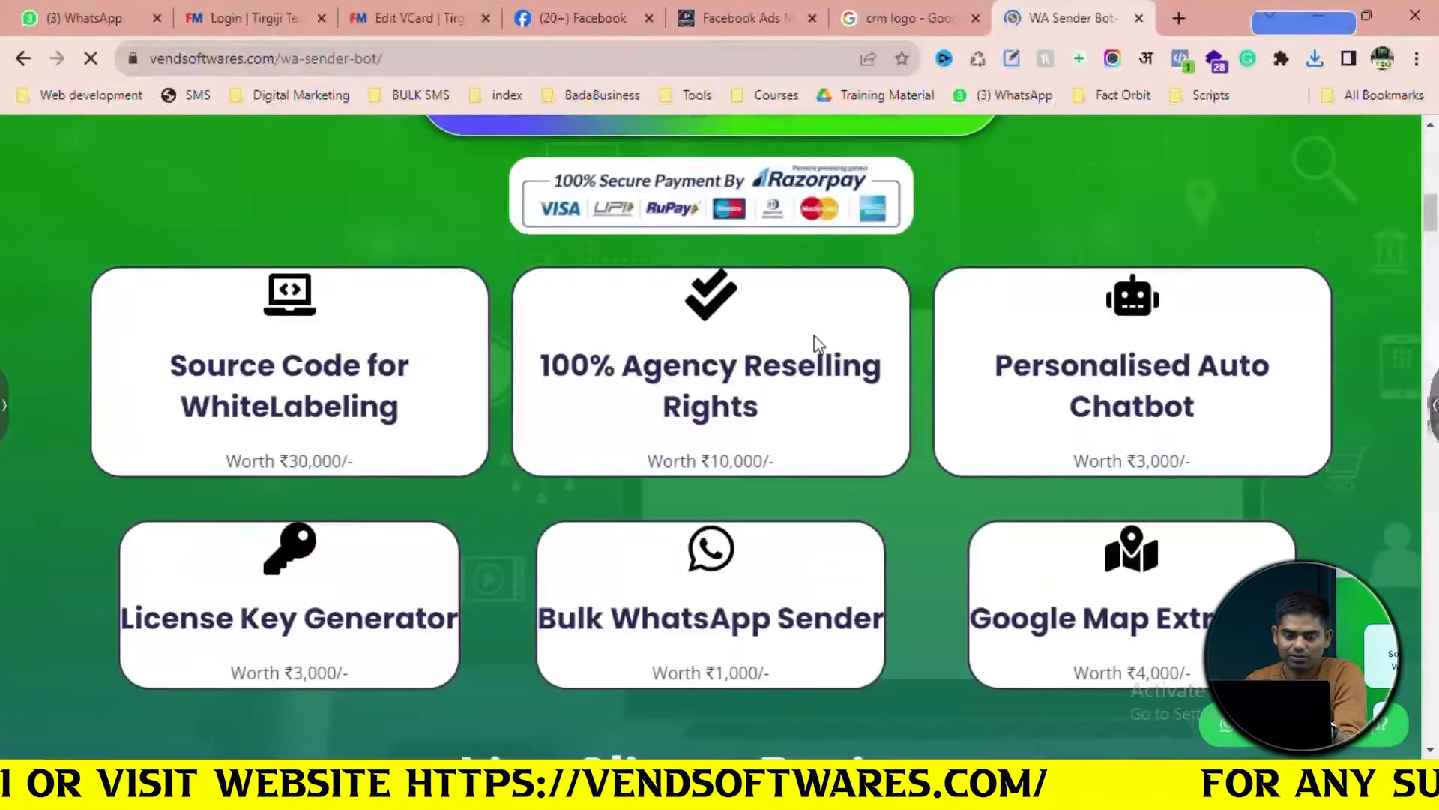
{"action": "scroll", "coordinate": [815, 341], "scroll_direction": "up", "scroll_amount": 8}
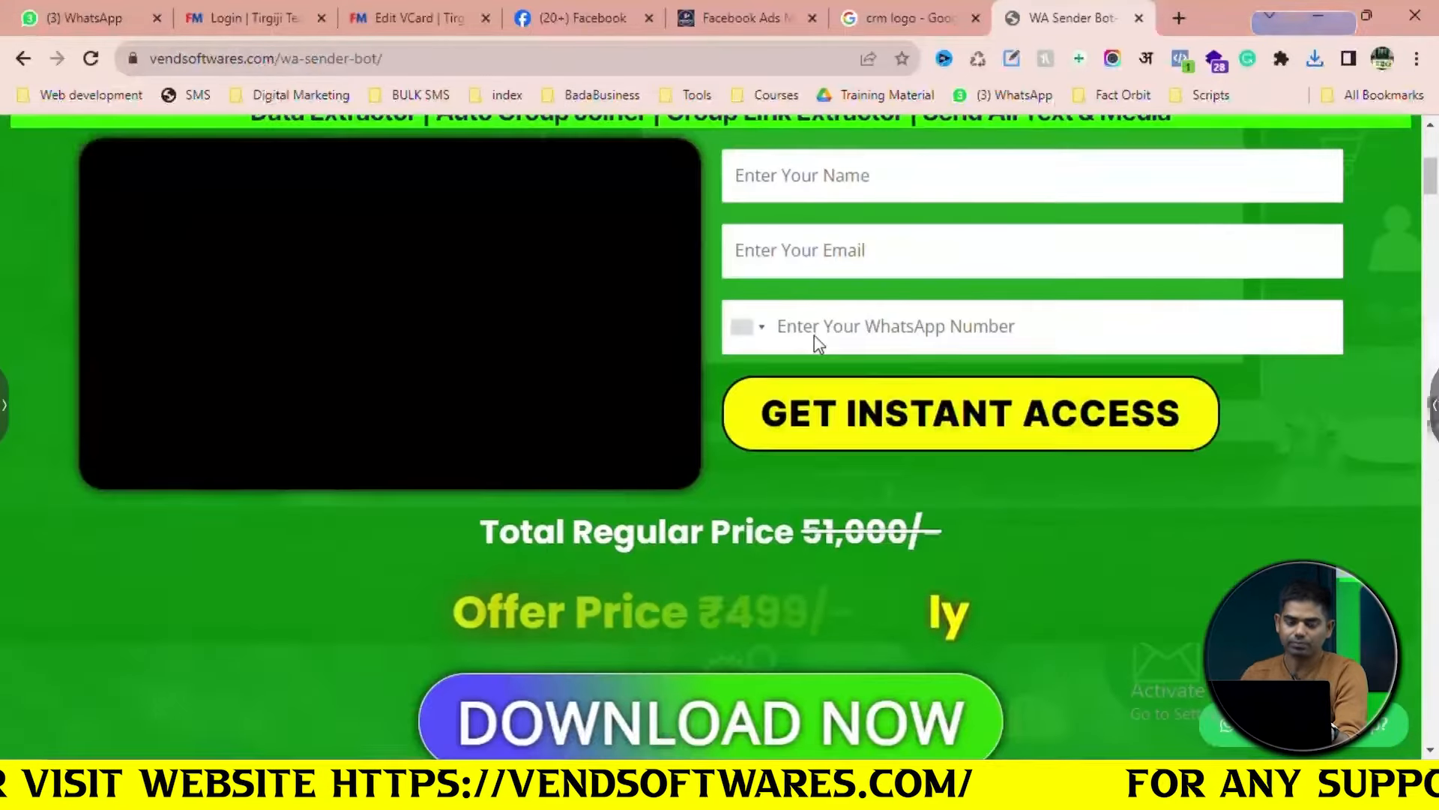
{"action": "left_click", "coordinate": [453, 418]}
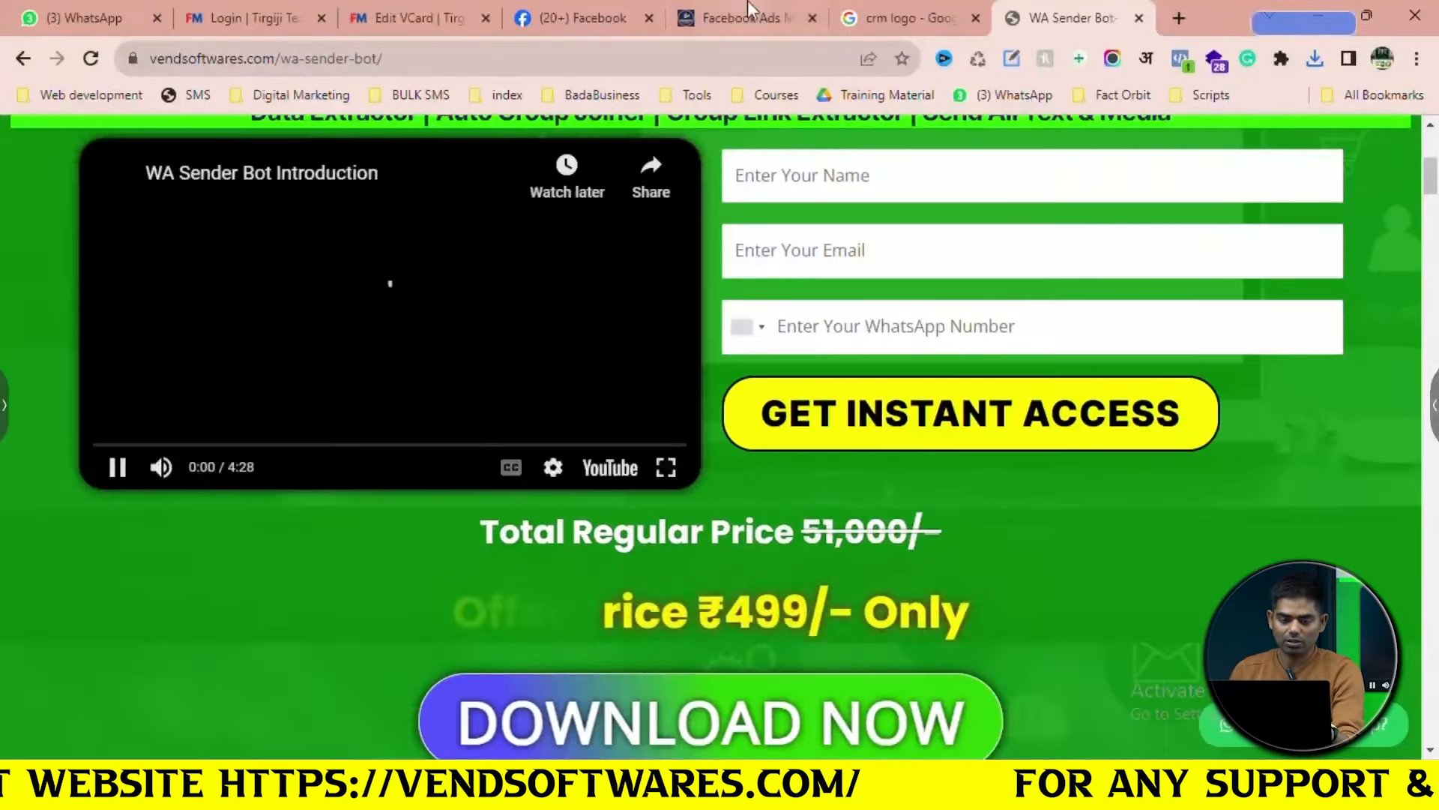
{"action": "left_click", "coordinate": [118, 467]}
{"action": "left_click", "coordinate": [398, 10]}
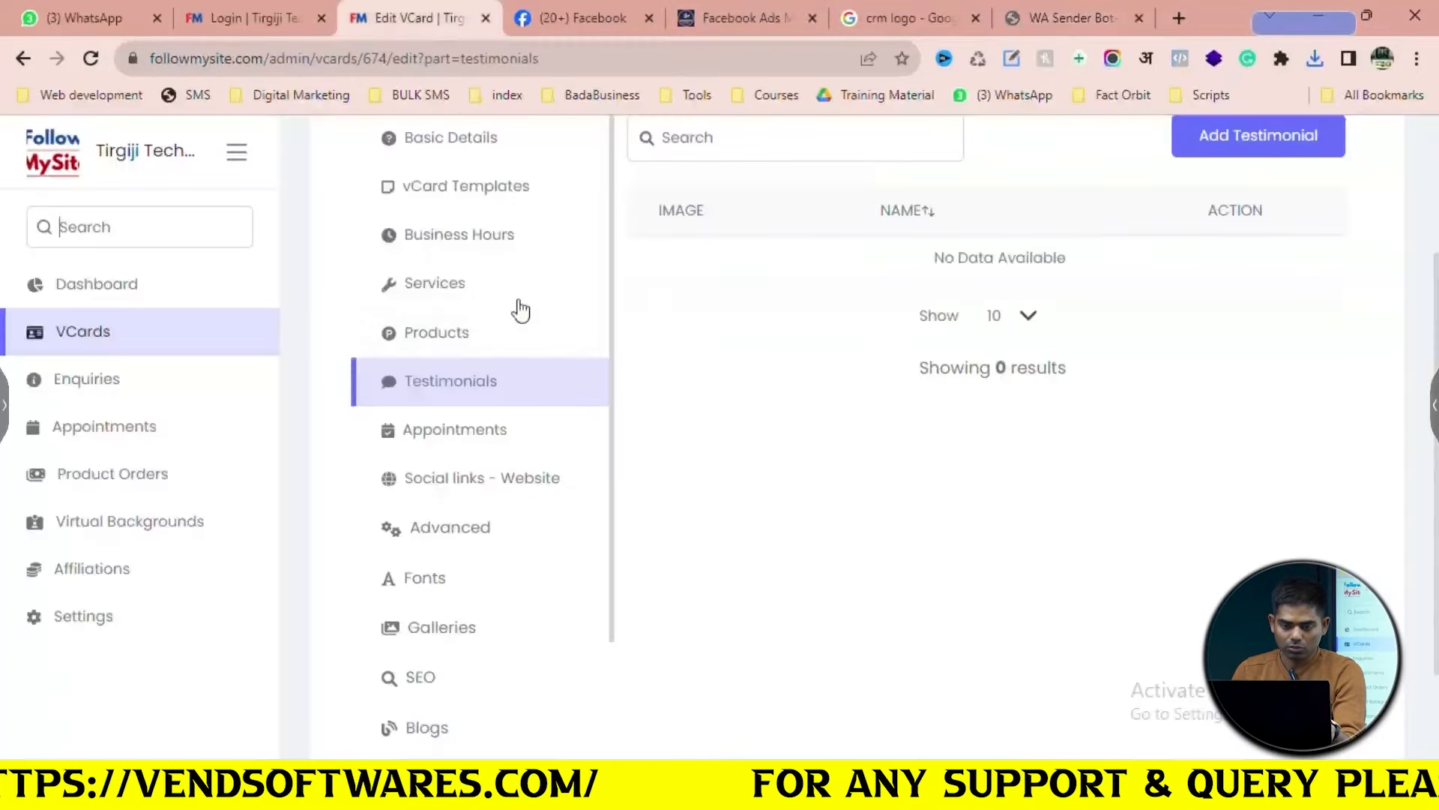
{"action": "left_click", "coordinate": [1257, 137]}
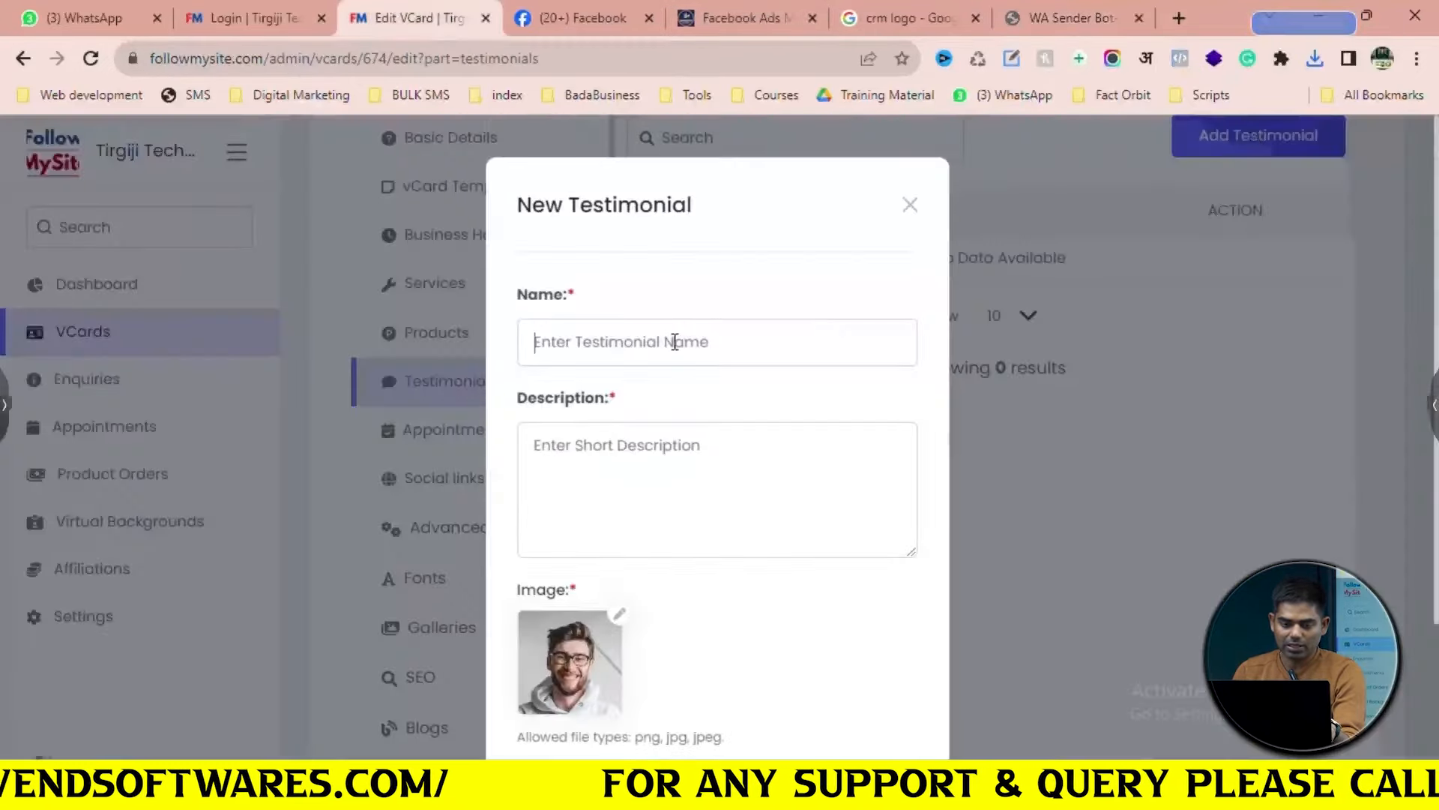
{"action": "scroll", "coordinate": [723, 342], "scroll_direction": "down", "scroll_amount": 2}
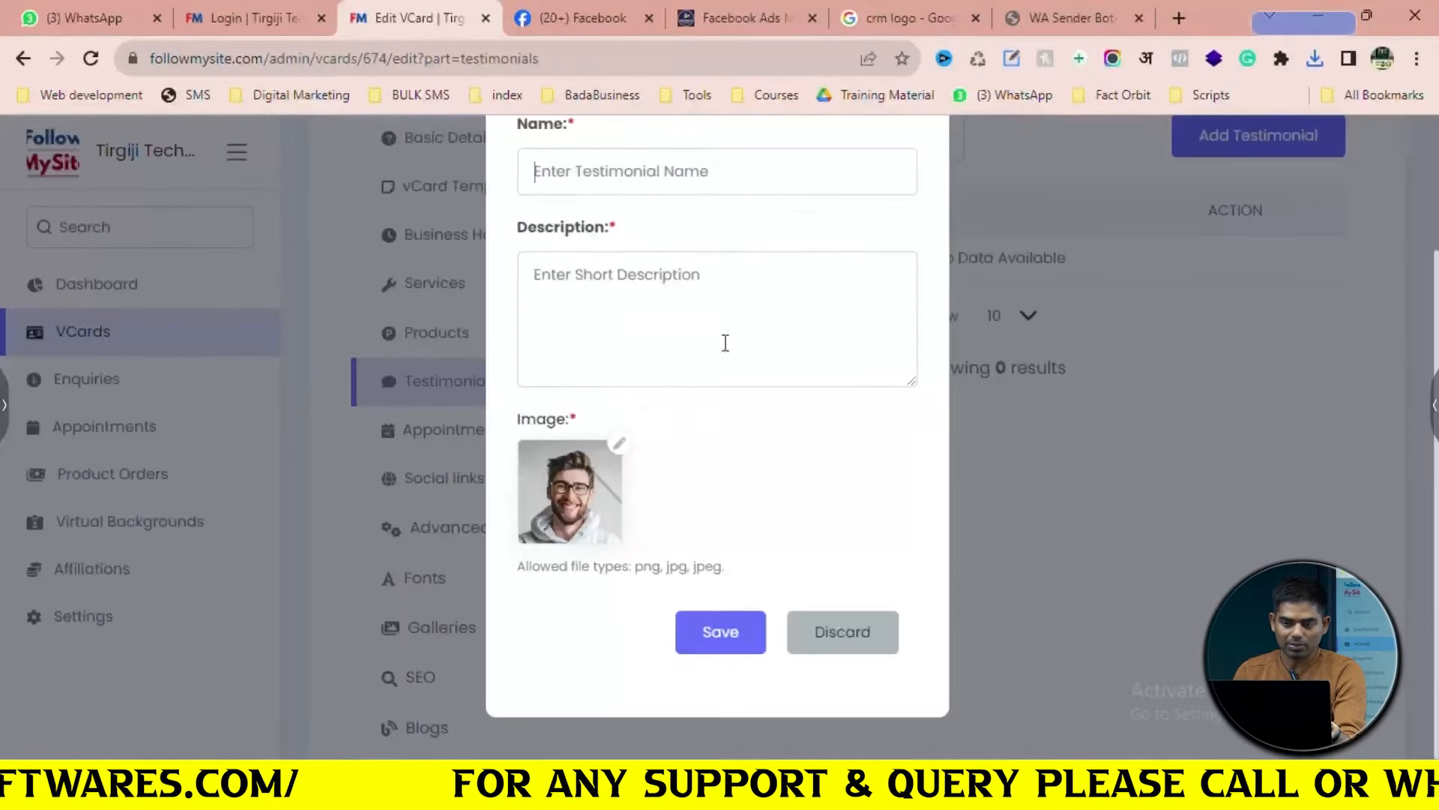
{"action": "left_click", "coordinate": [1072, 18]}
{"action": "scroll", "coordinate": [763, 539], "scroll_direction": "down", "scroll_amount": 15}
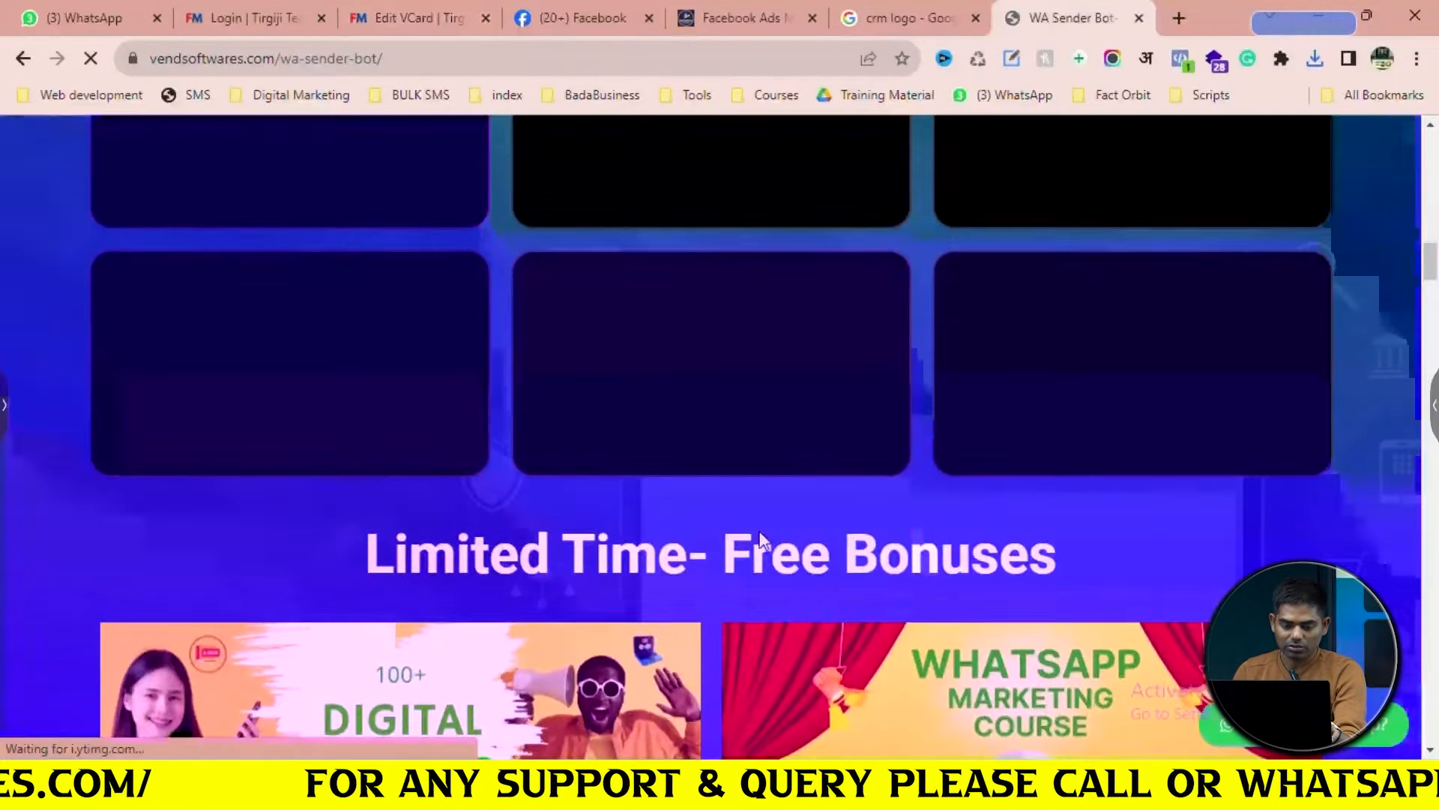
{"action": "scroll", "coordinate": [763, 540], "scroll_direction": "down", "scroll_amount": 15}
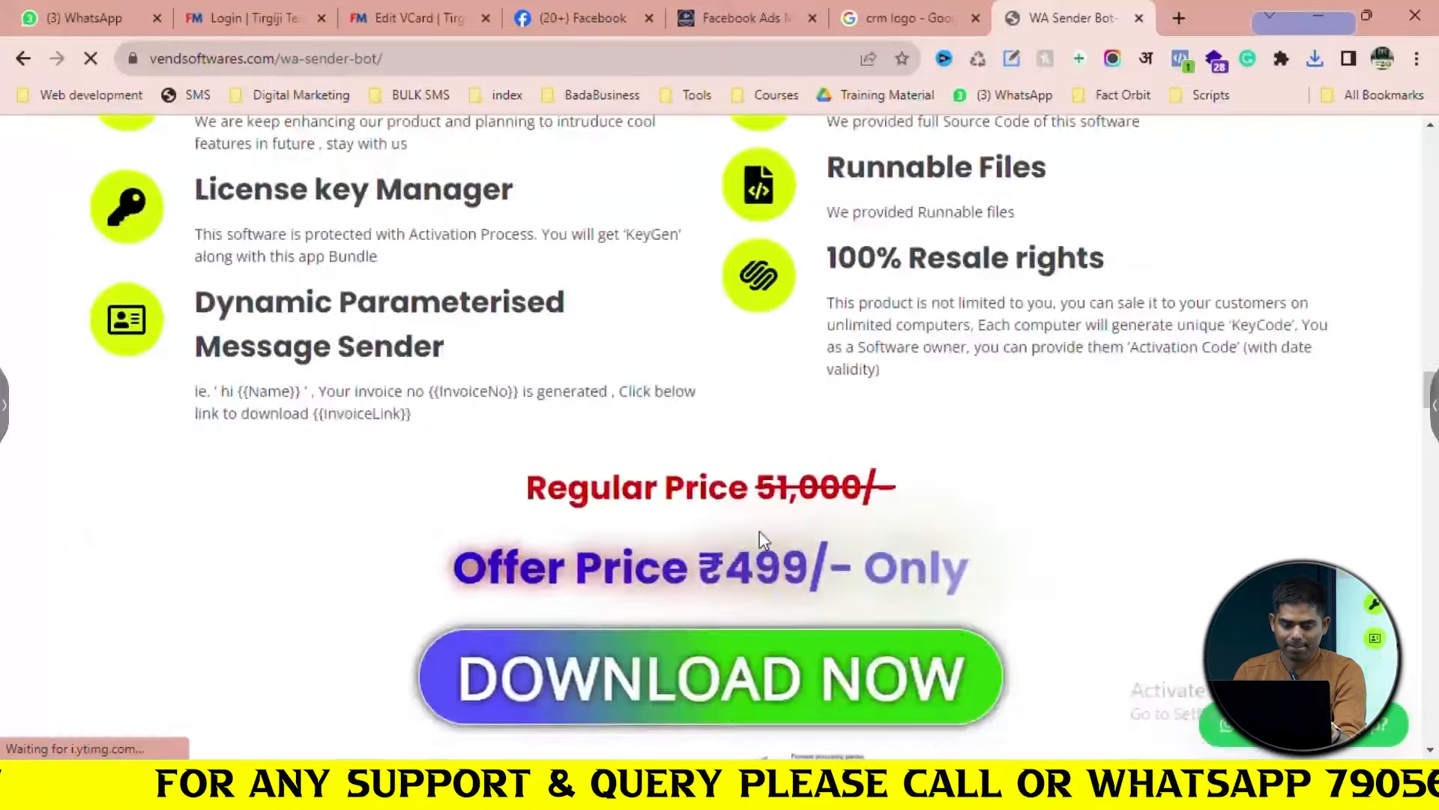
{"action": "scroll", "coordinate": [761, 532], "scroll_direction": "down", "scroll_amount": 20}
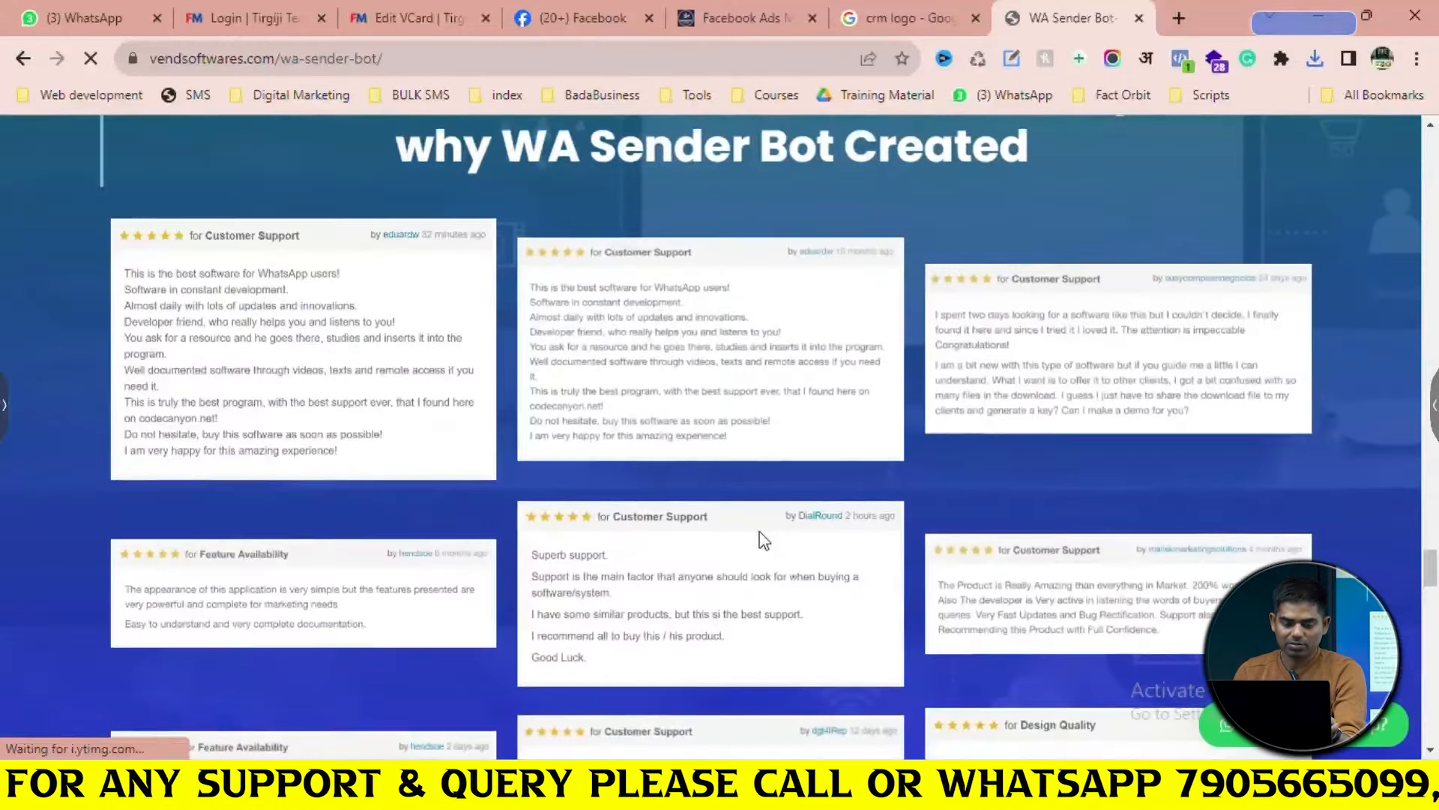
{"action": "scroll", "coordinate": [763, 540], "scroll_direction": "up", "scroll_amount": 10}
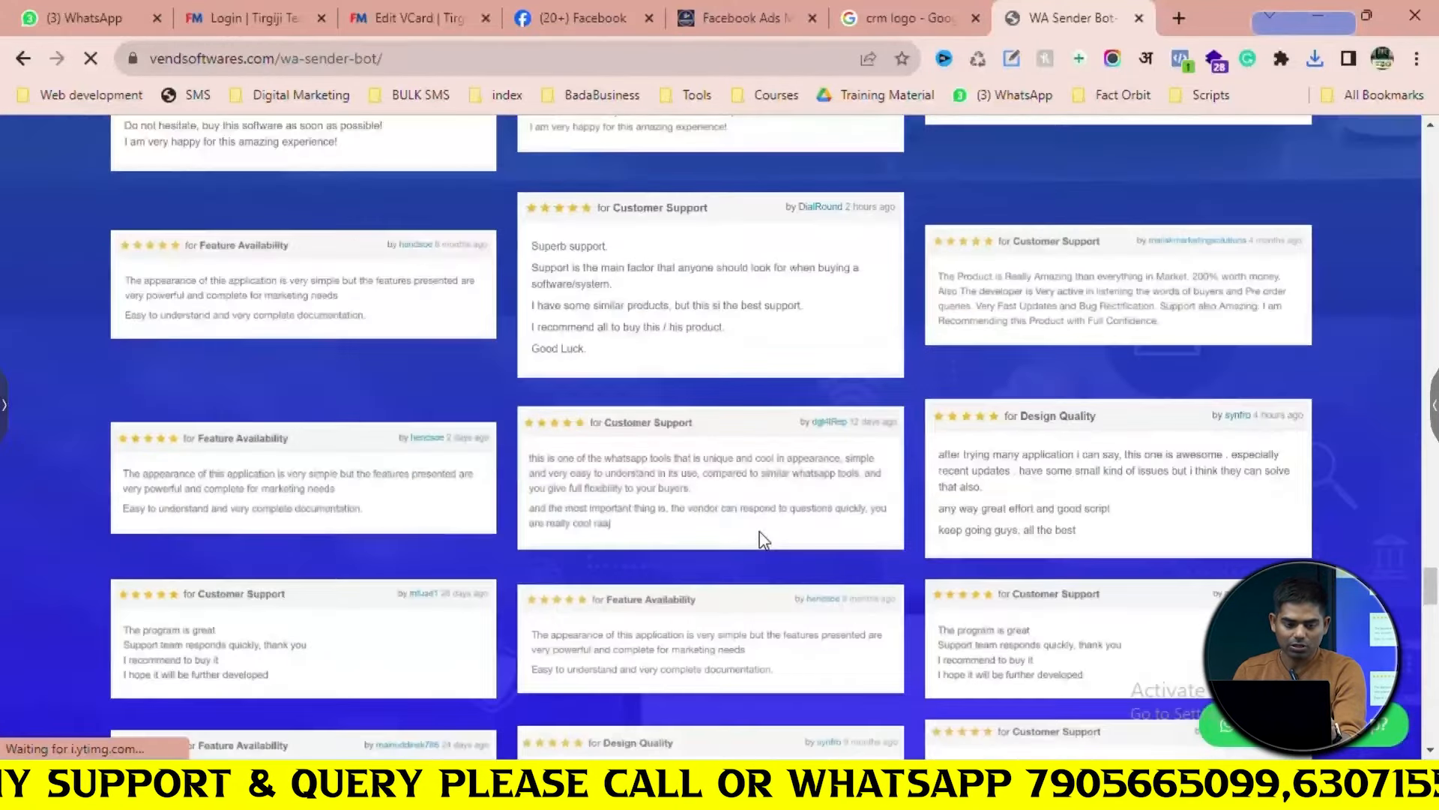
{"action": "scroll", "coordinate": [763, 539], "scroll_direction": "up", "scroll_amount": 7}
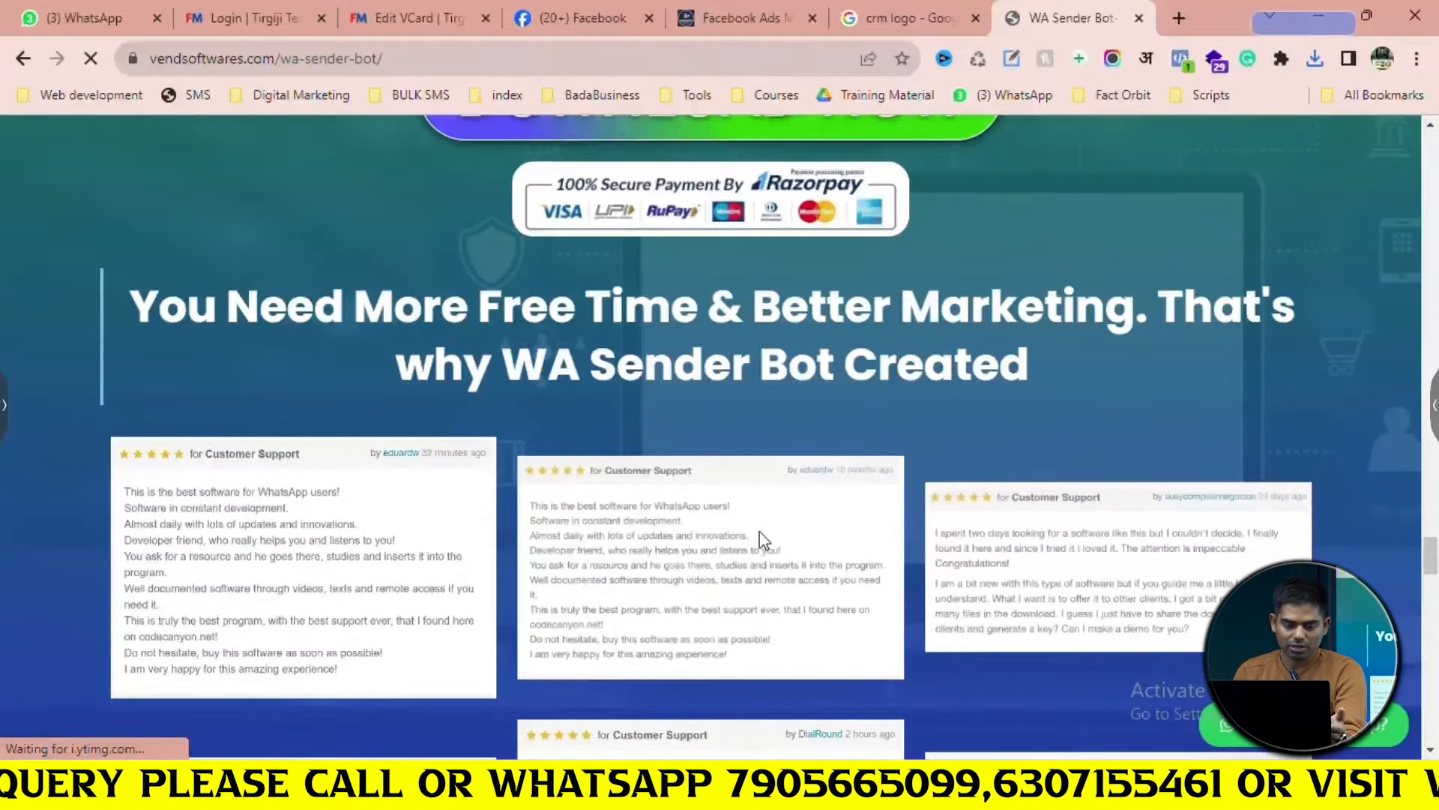
{"action": "scroll", "coordinate": [761, 539], "scroll_direction": "down", "scroll_amount": 15}
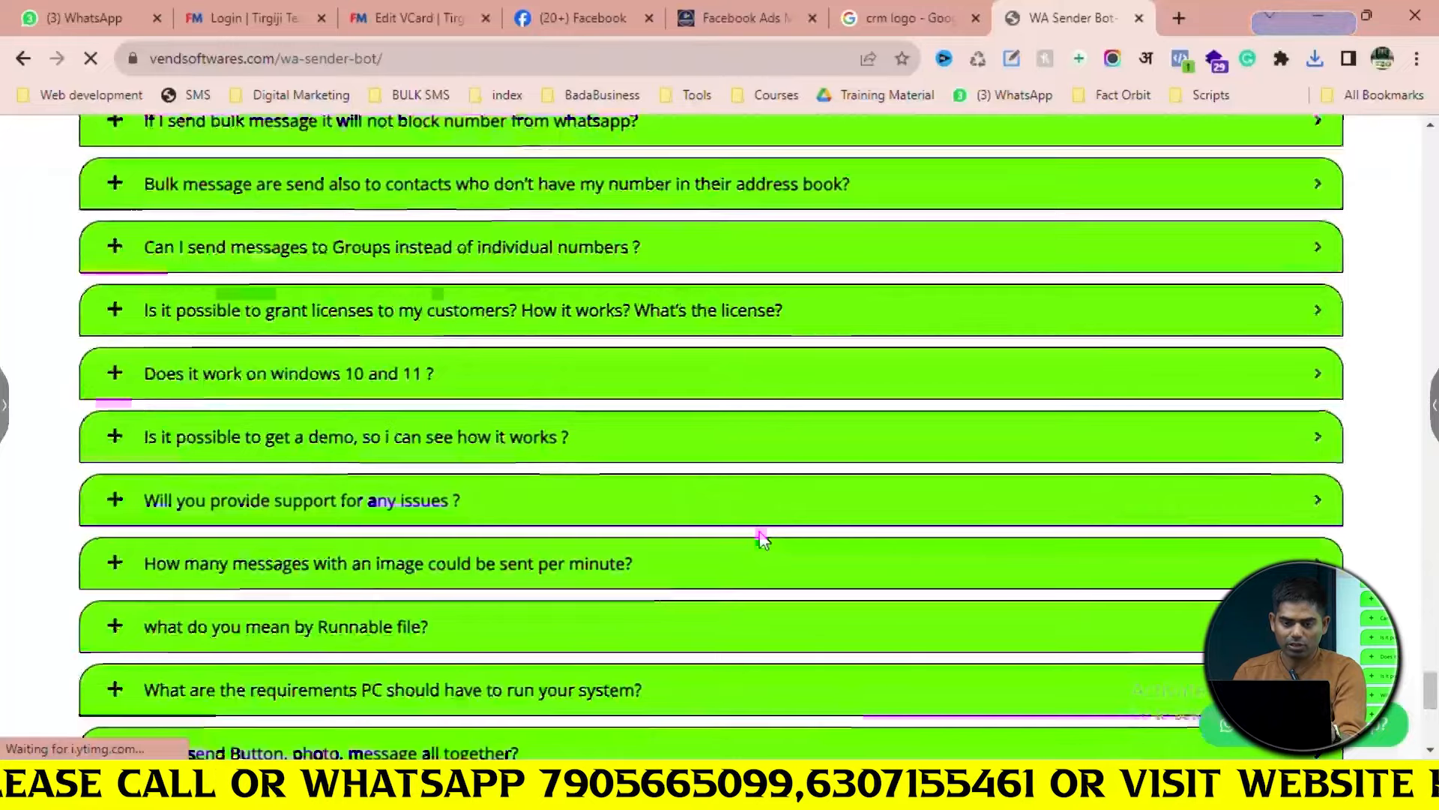
{"action": "scroll", "coordinate": [762, 542], "scroll_direction": "up", "scroll_amount": 5}
{"action": "scroll", "coordinate": [761, 542], "scroll_direction": "up", "scroll_amount": 3}
Search Google for 'pre tutorials' and open its Google reviews
{"action": "left_click", "coordinate": [711, 60]}
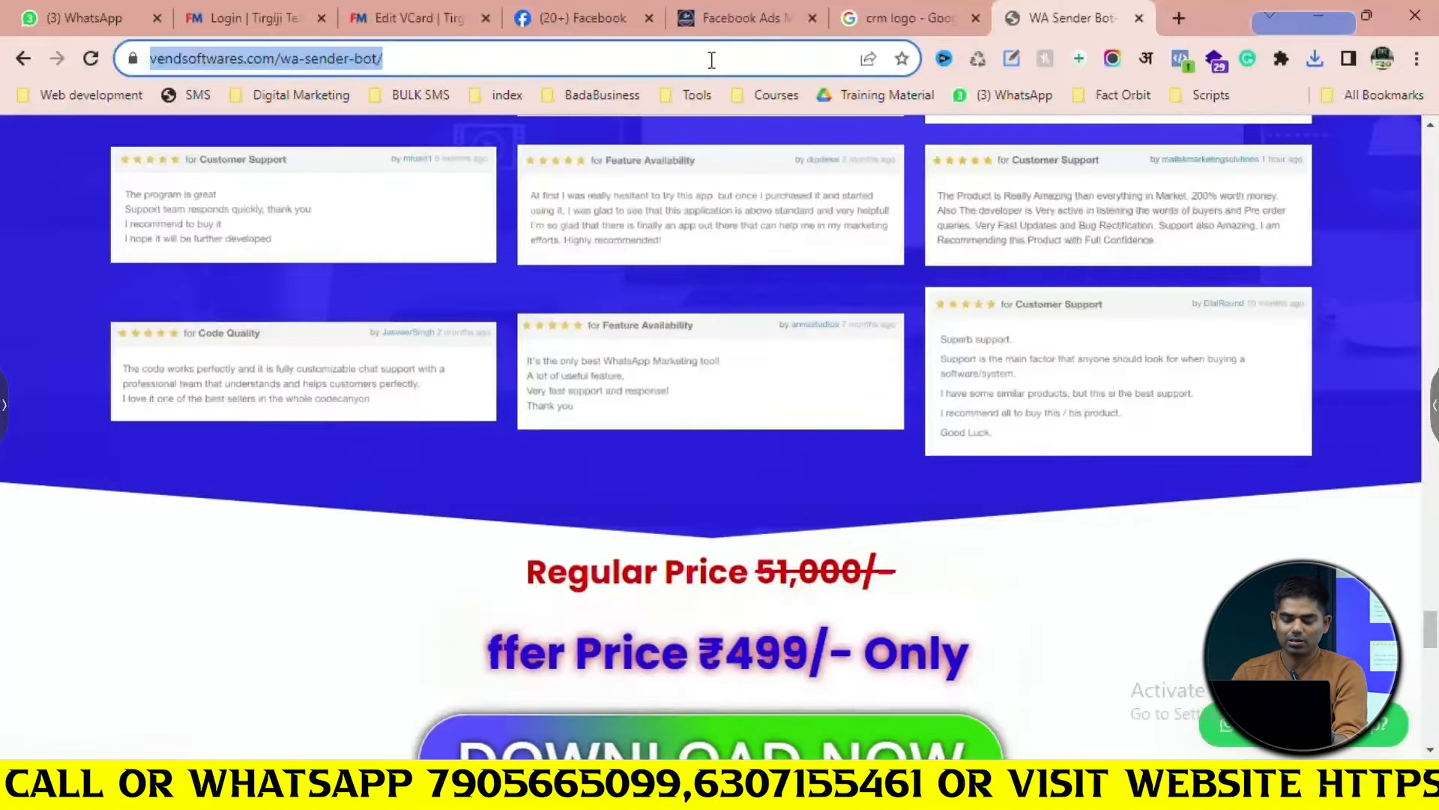
{"action": "type", "text": "pre"}
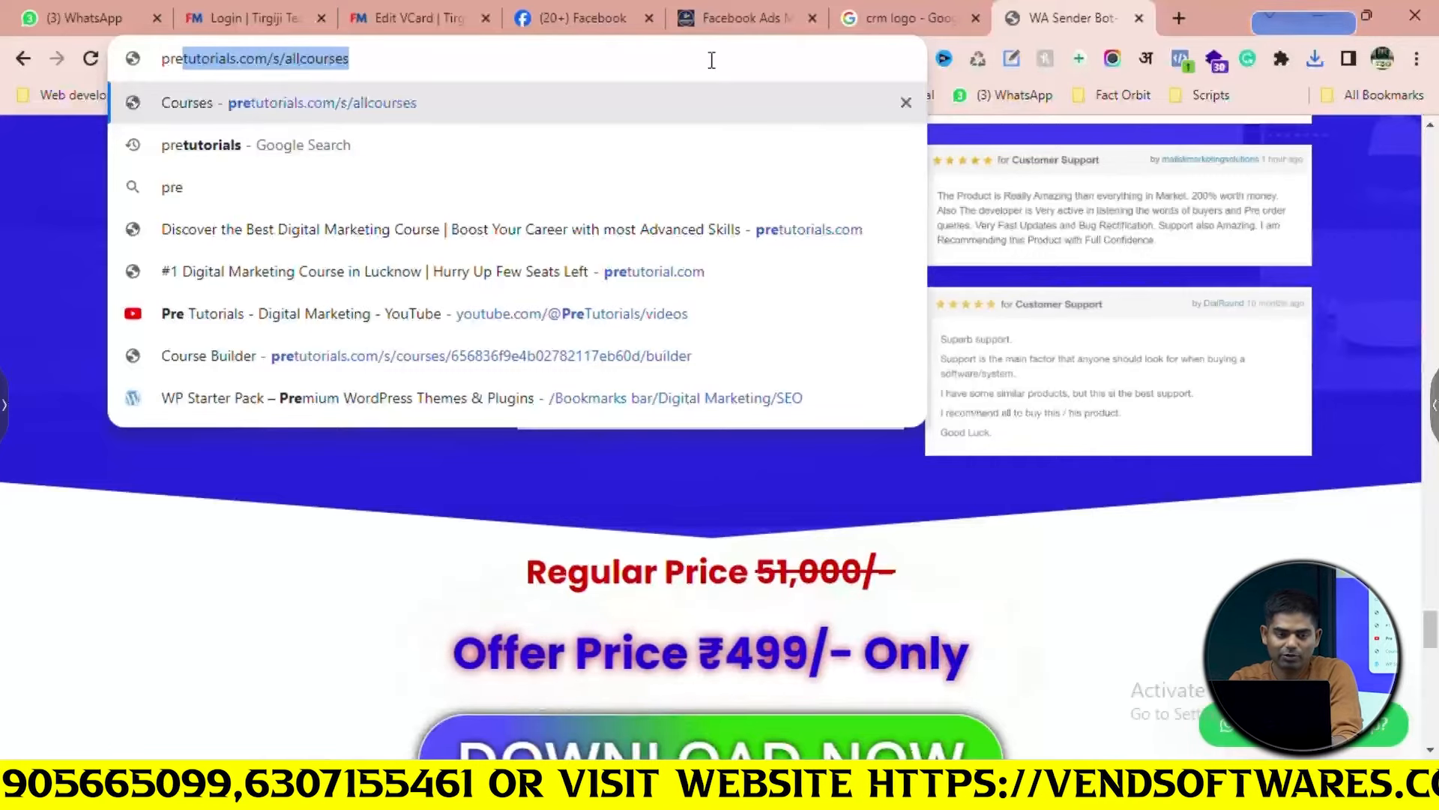
{"action": "type", "text": " tutorials"}
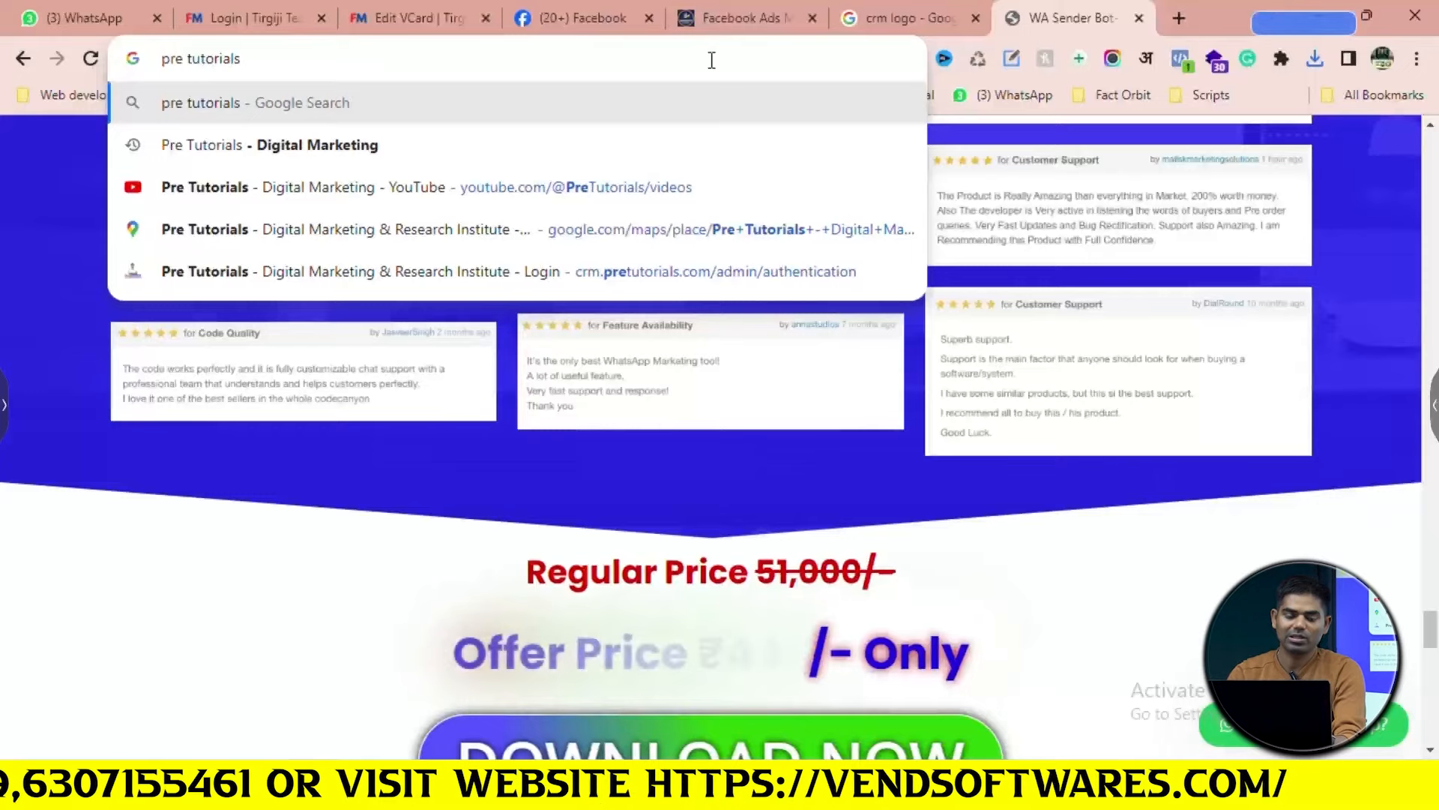
{"action": "key", "text": "Return"}
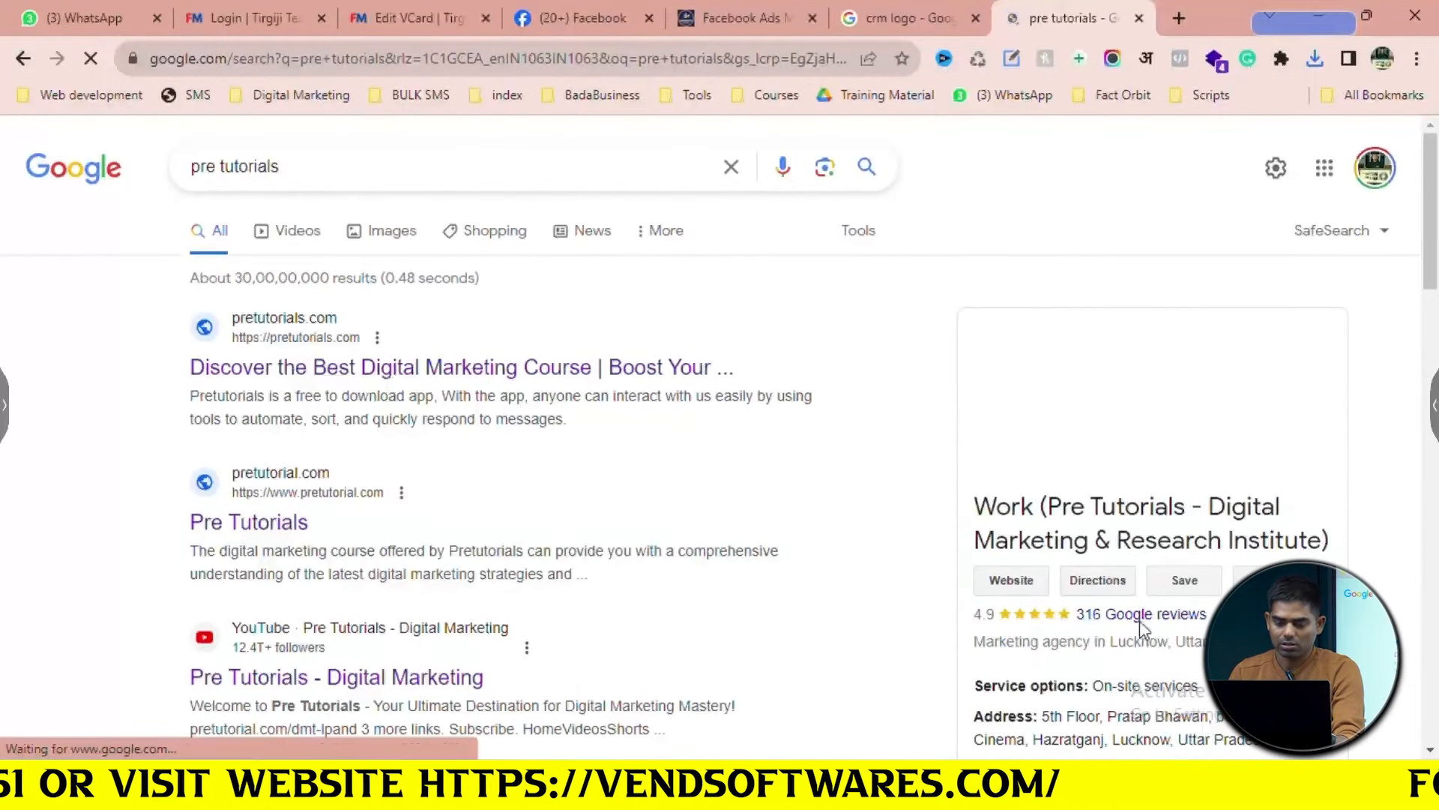
{"action": "left_click", "coordinate": [1141, 617]}
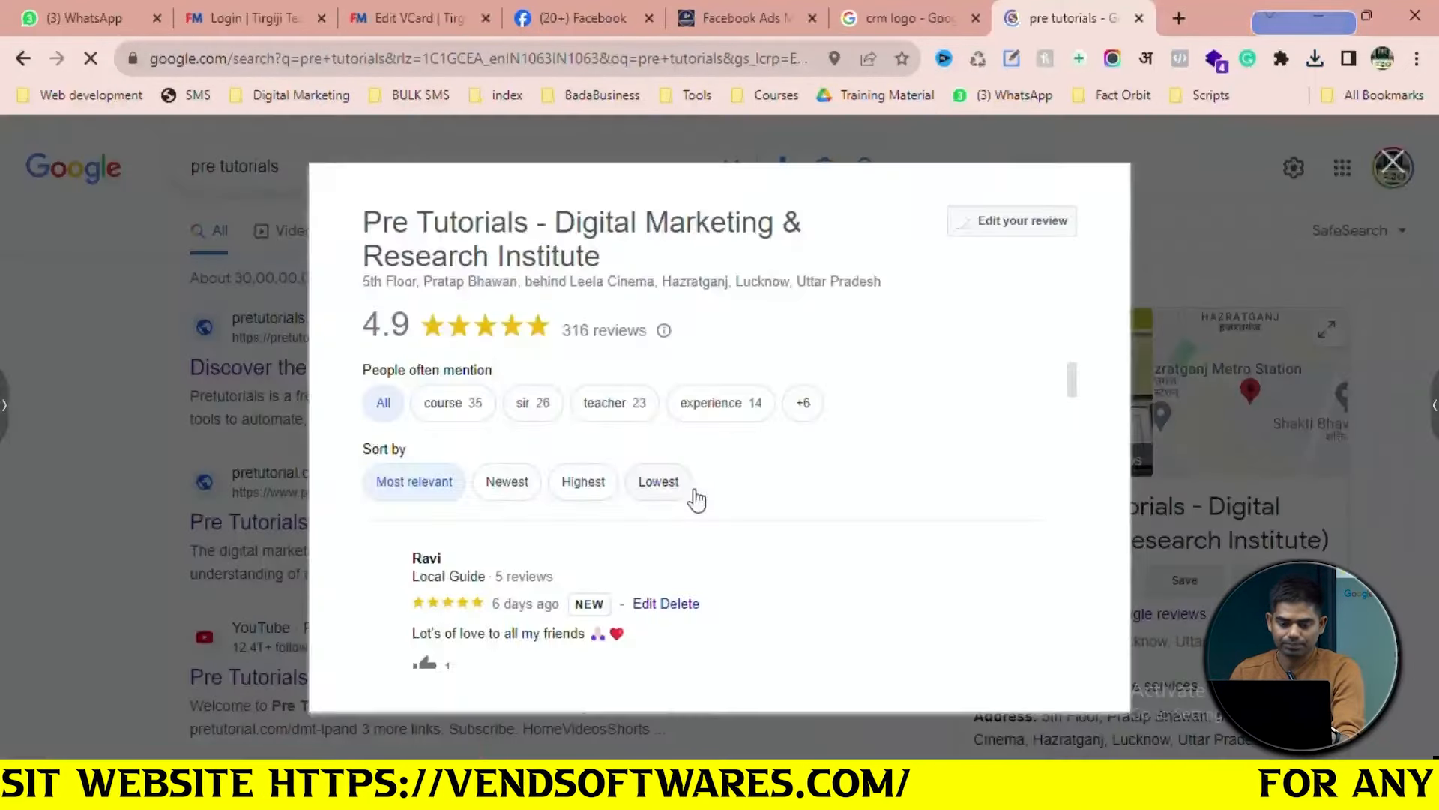
Select a five-star training review's full text and close the Facebook Ads tab
{"action": "scroll", "coordinate": [470, 472], "scroll_direction": "down", "scroll_amount": 8}
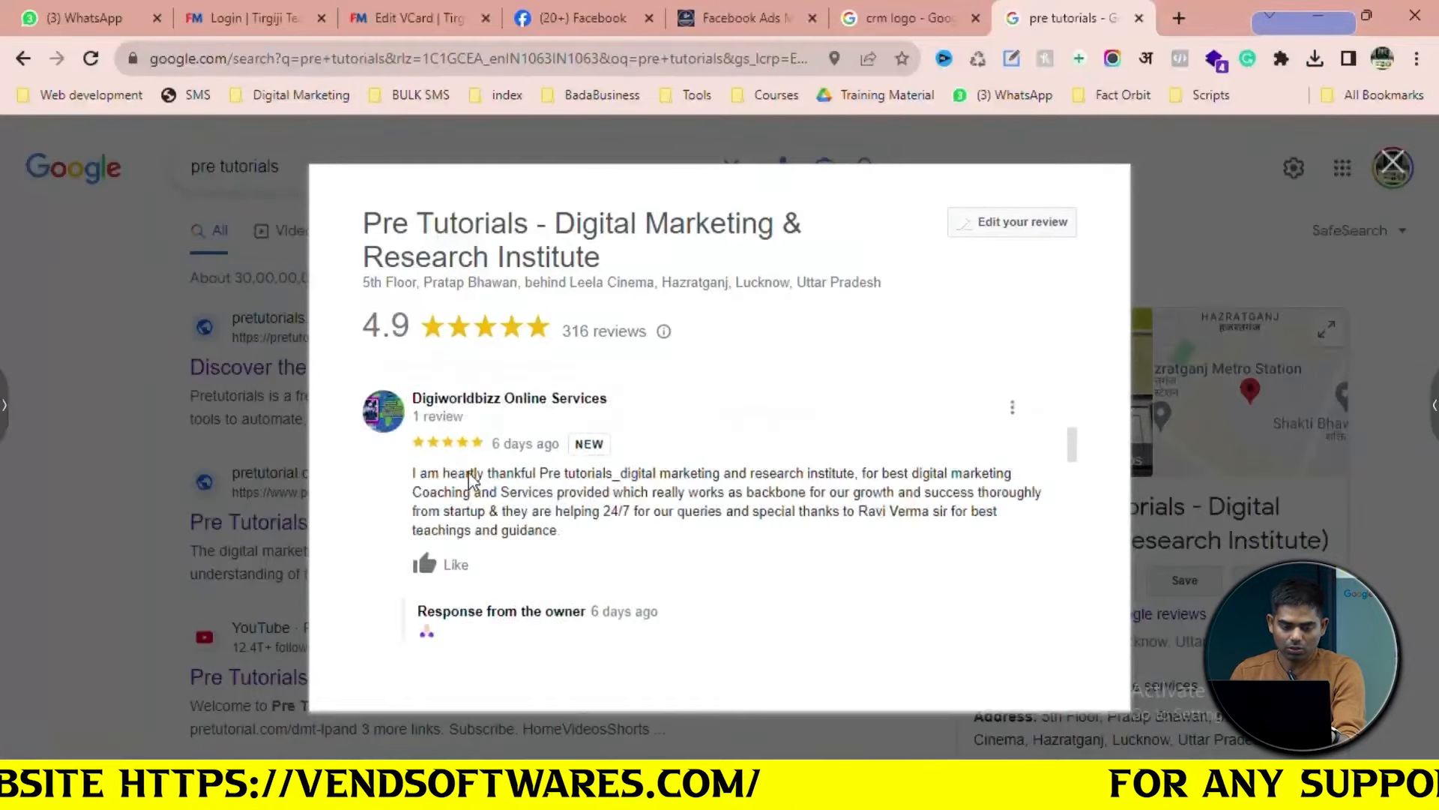
{"action": "scroll", "coordinate": [470, 474], "scroll_direction": "down", "scroll_amount": 6}
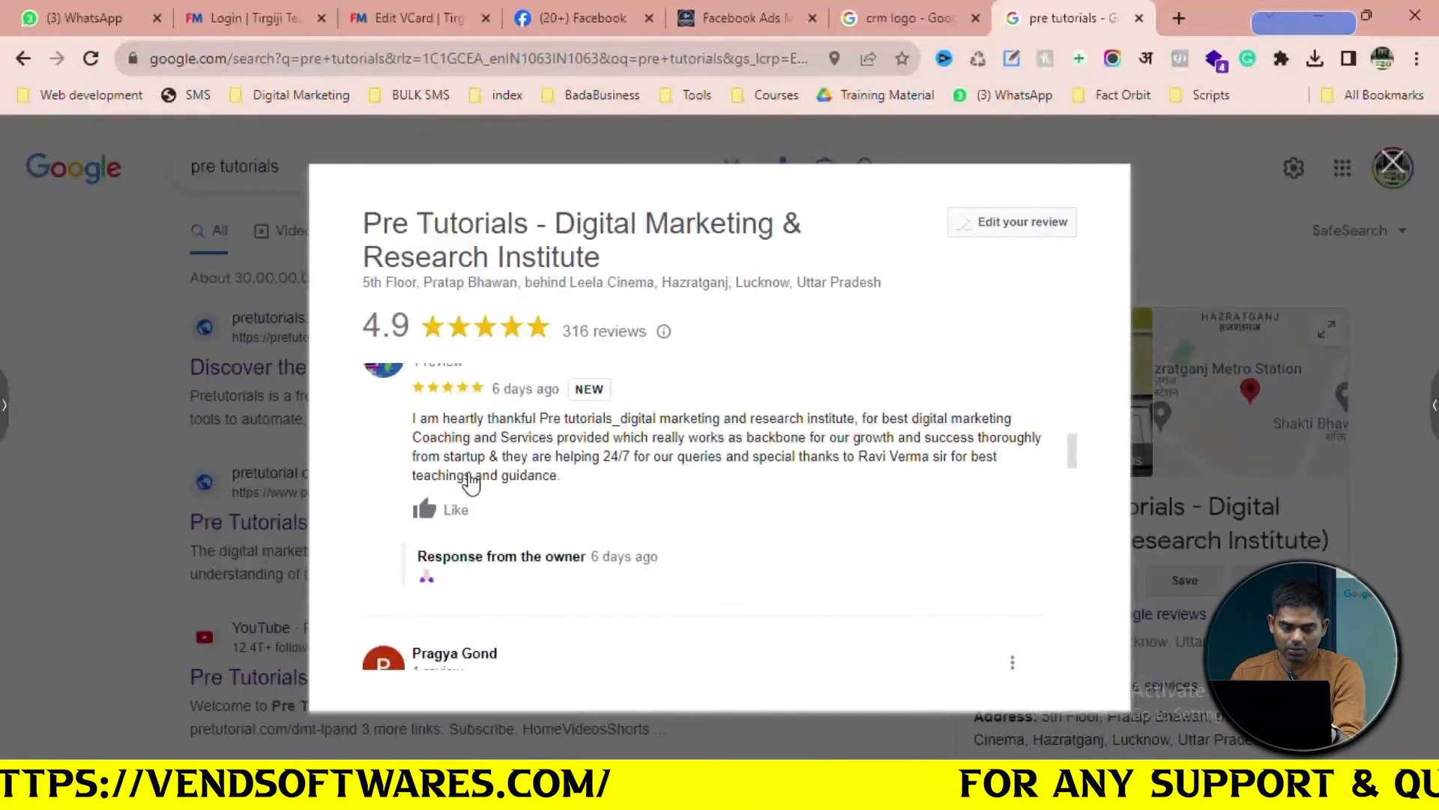
{"action": "scroll", "coordinate": [469, 472], "scroll_direction": "down", "scroll_amount": 5}
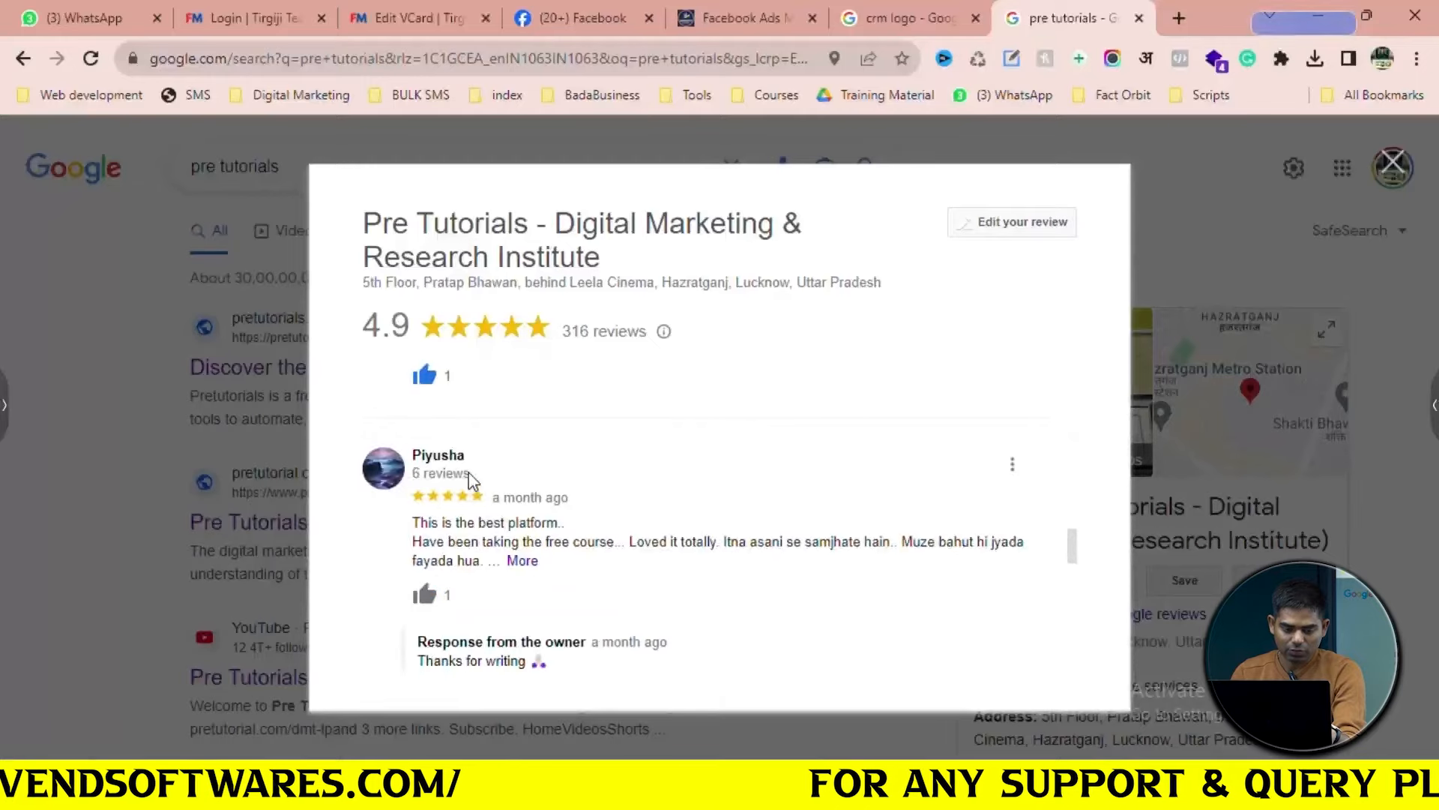
{"action": "scroll", "coordinate": [469, 480], "scroll_direction": "down", "scroll_amount": 3}
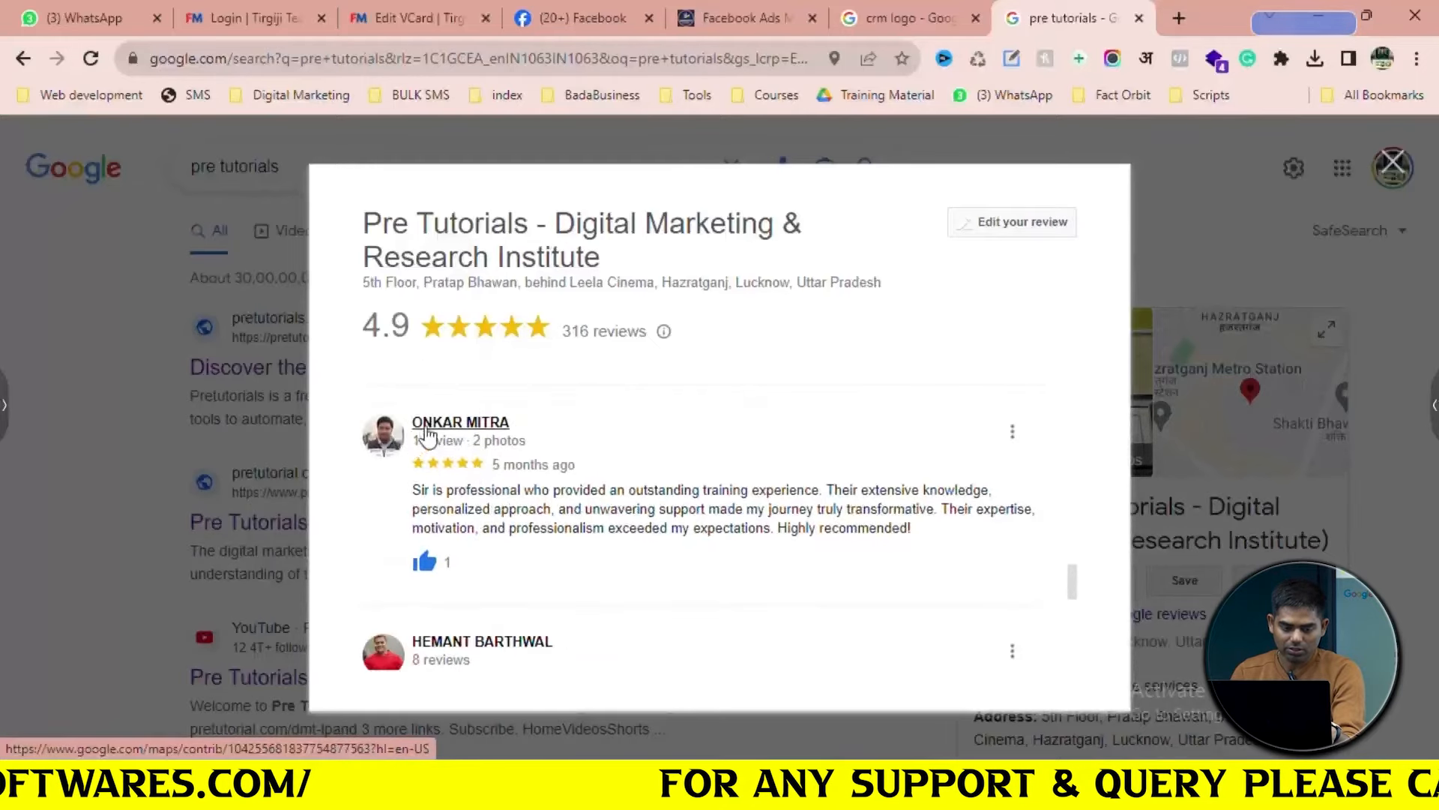
{"action": "right_click", "coordinate": [383, 442]}
{"action": "key", "text": "Escape"}
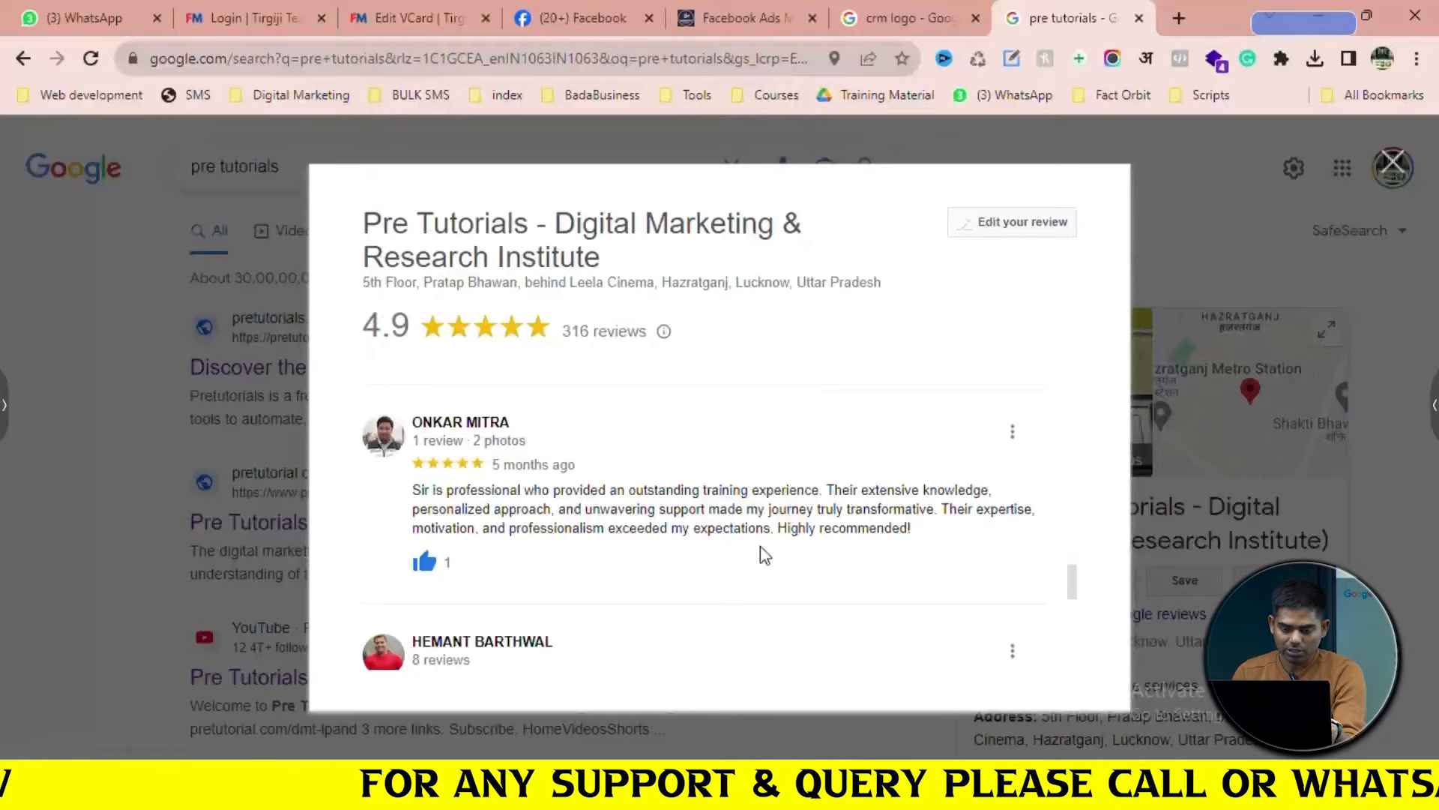
{"action": "left_click_drag", "start_coordinate": [944, 534], "coordinate": [415, 495]}
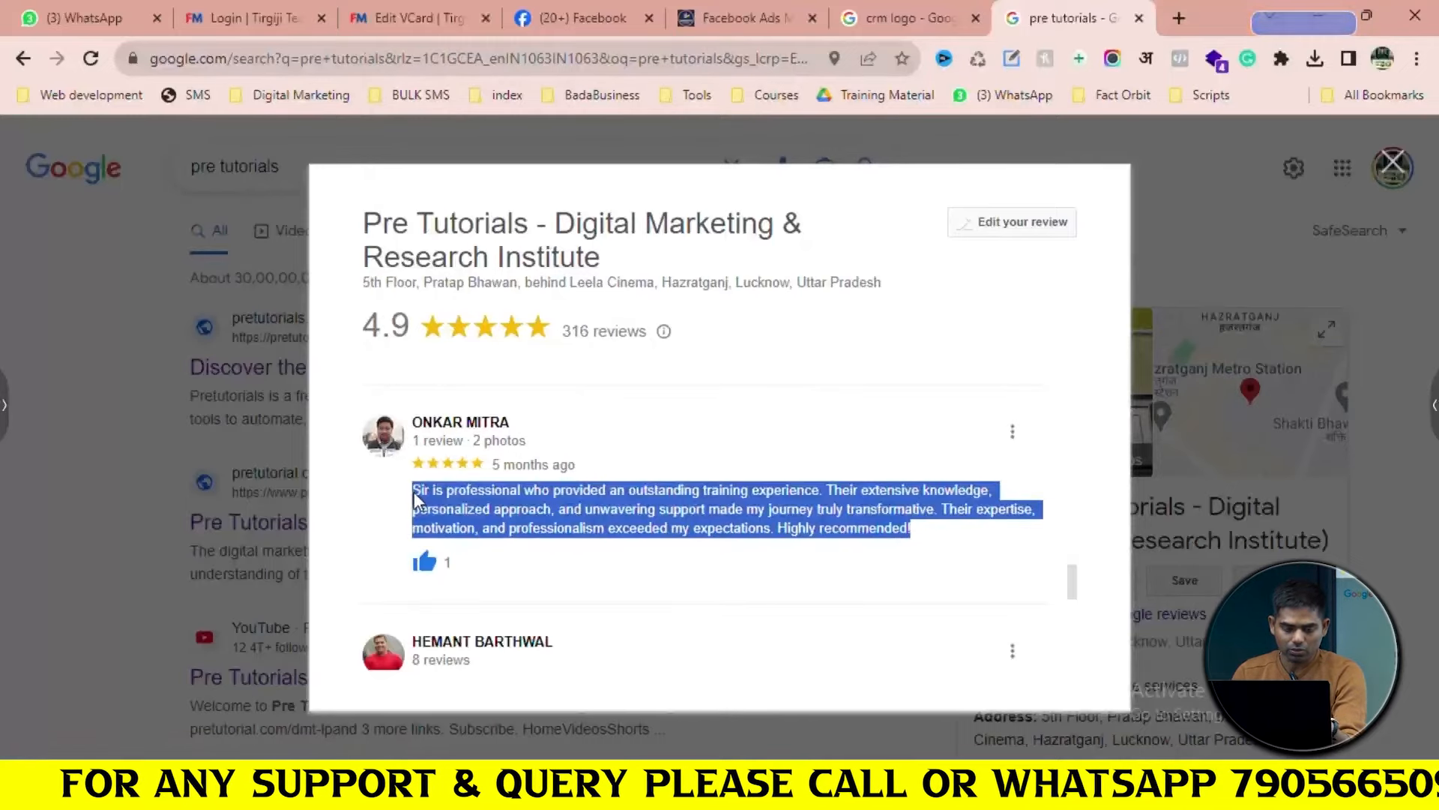
{"action": "left_click", "coordinate": [900, 15]}
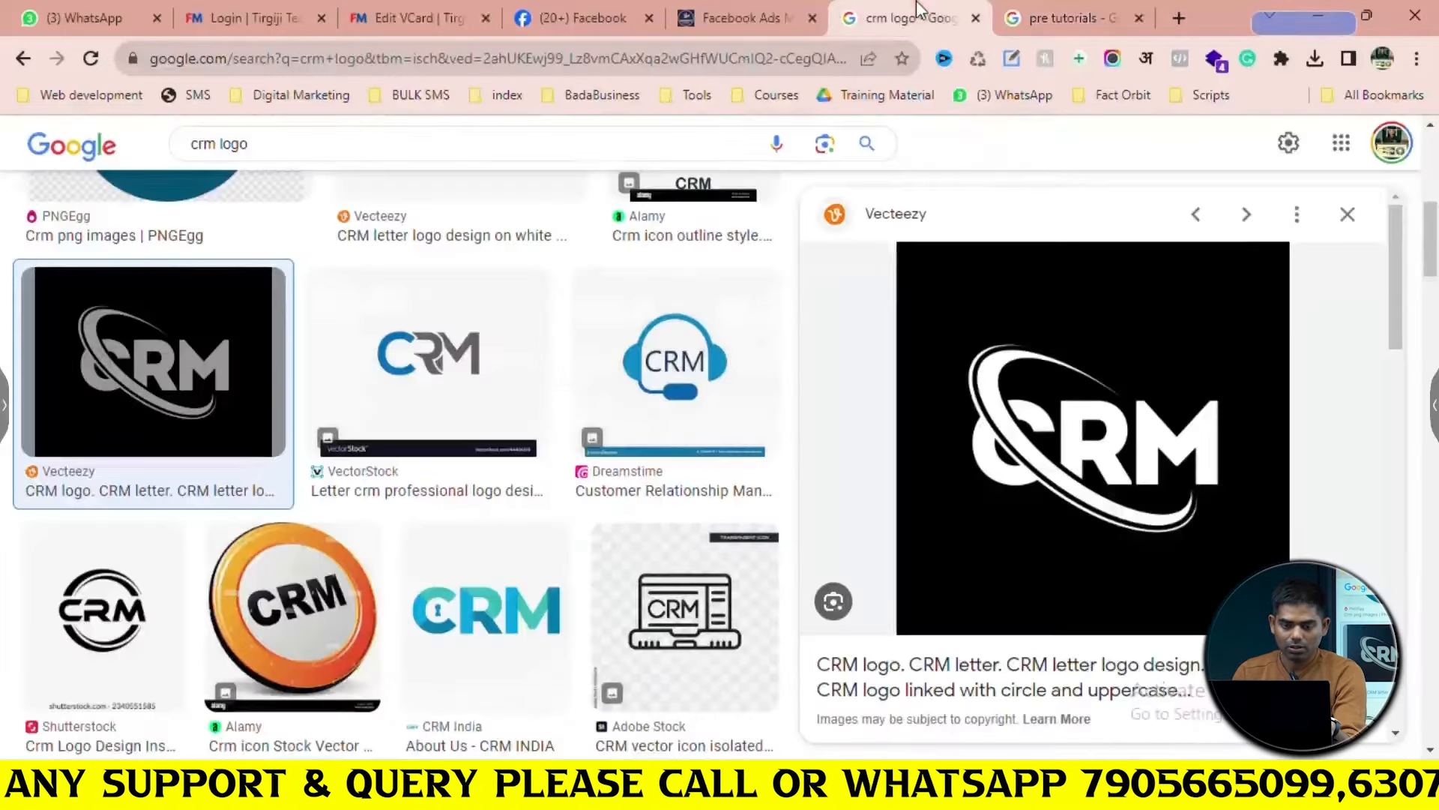
{"action": "left_click", "coordinate": [760, 3]}
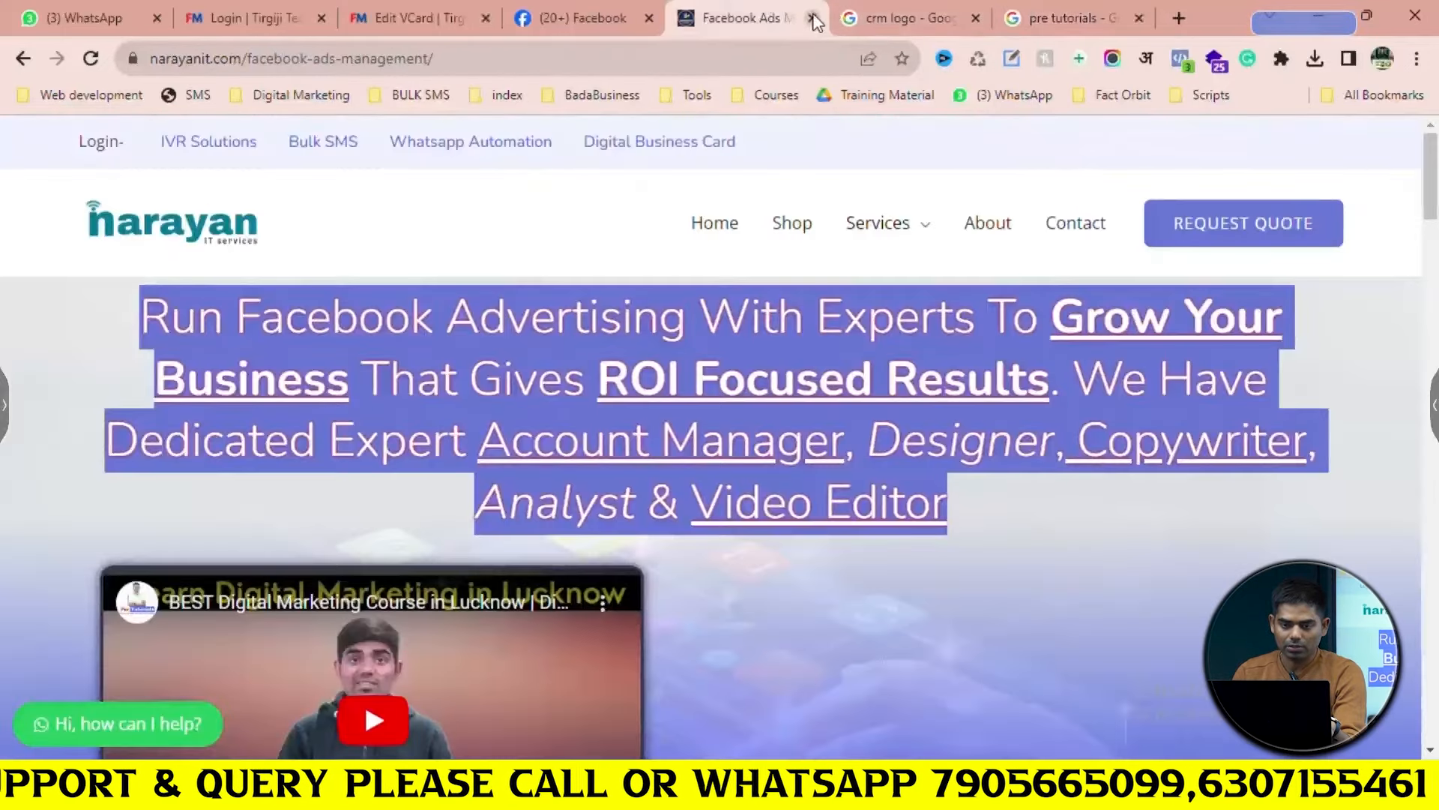
{"action": "left_click", "coordinate": [813, 18]}
Paste the training review into the testimonial's Description and fill in the reviewer's name
{"action": "left_click", "coordinate": [813, 18]}
{"action": "left_click", "coordinate": [435, 5]}
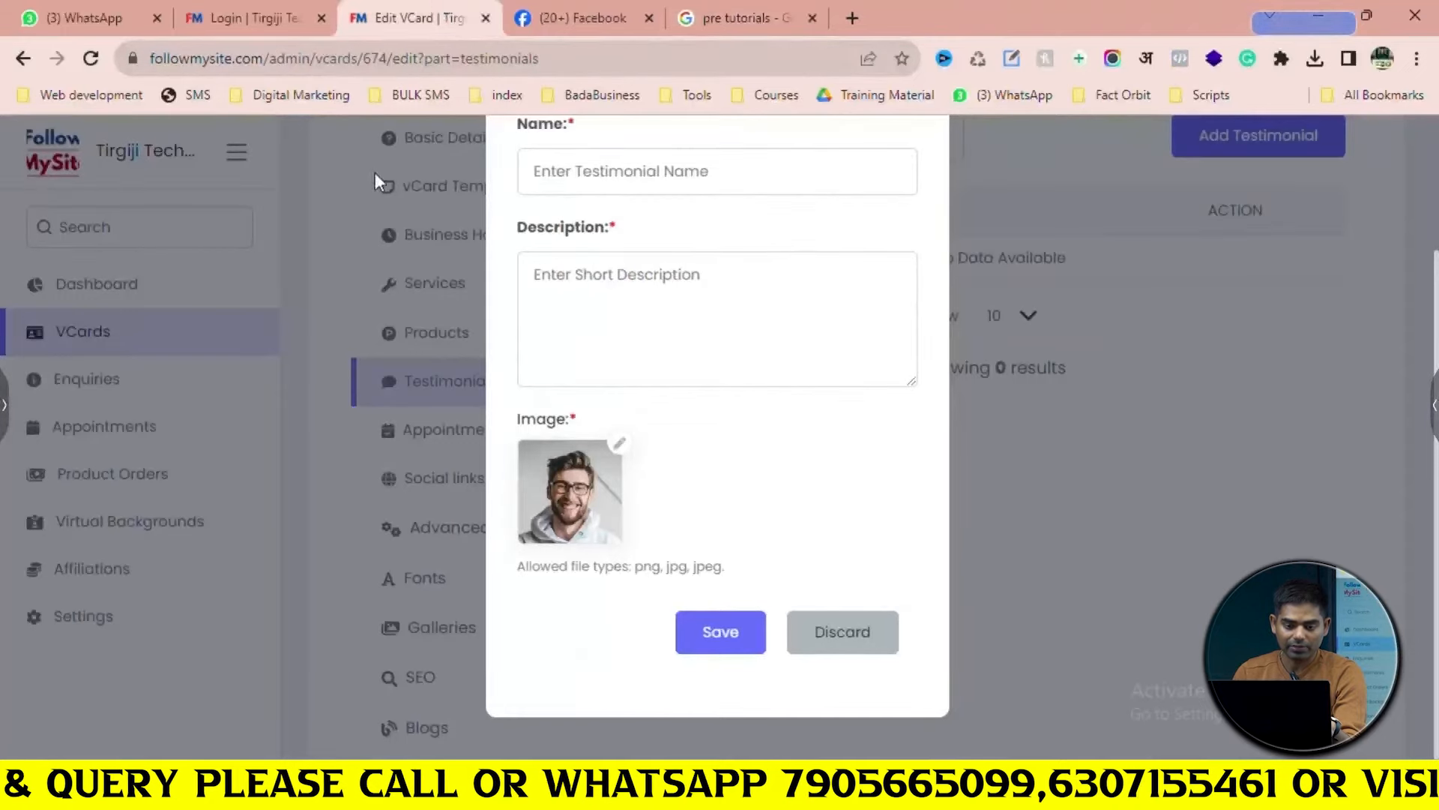
{"action": "key", "text": "ctrl+v"}
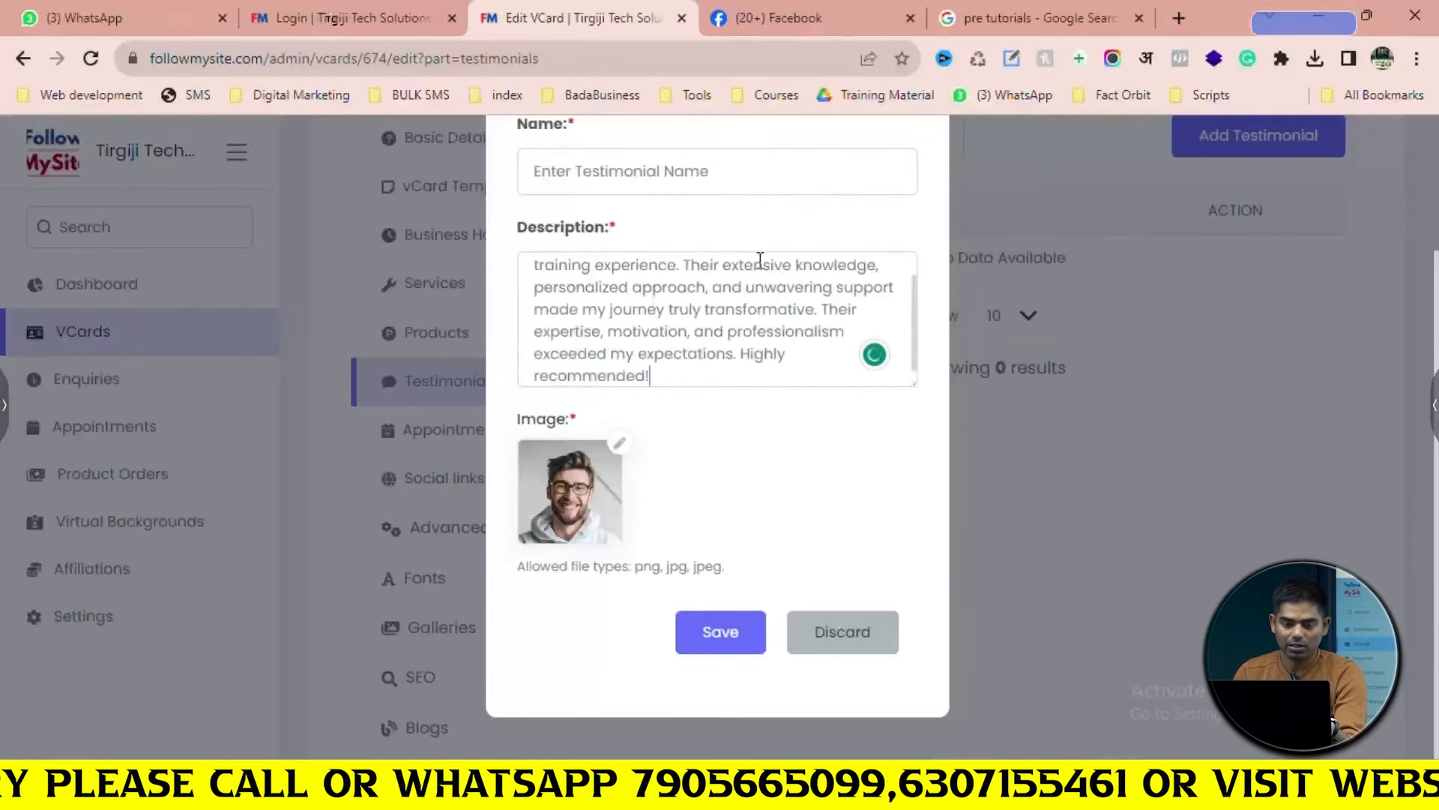
{"action": "left_click", "coordinate": [1094, 18]}
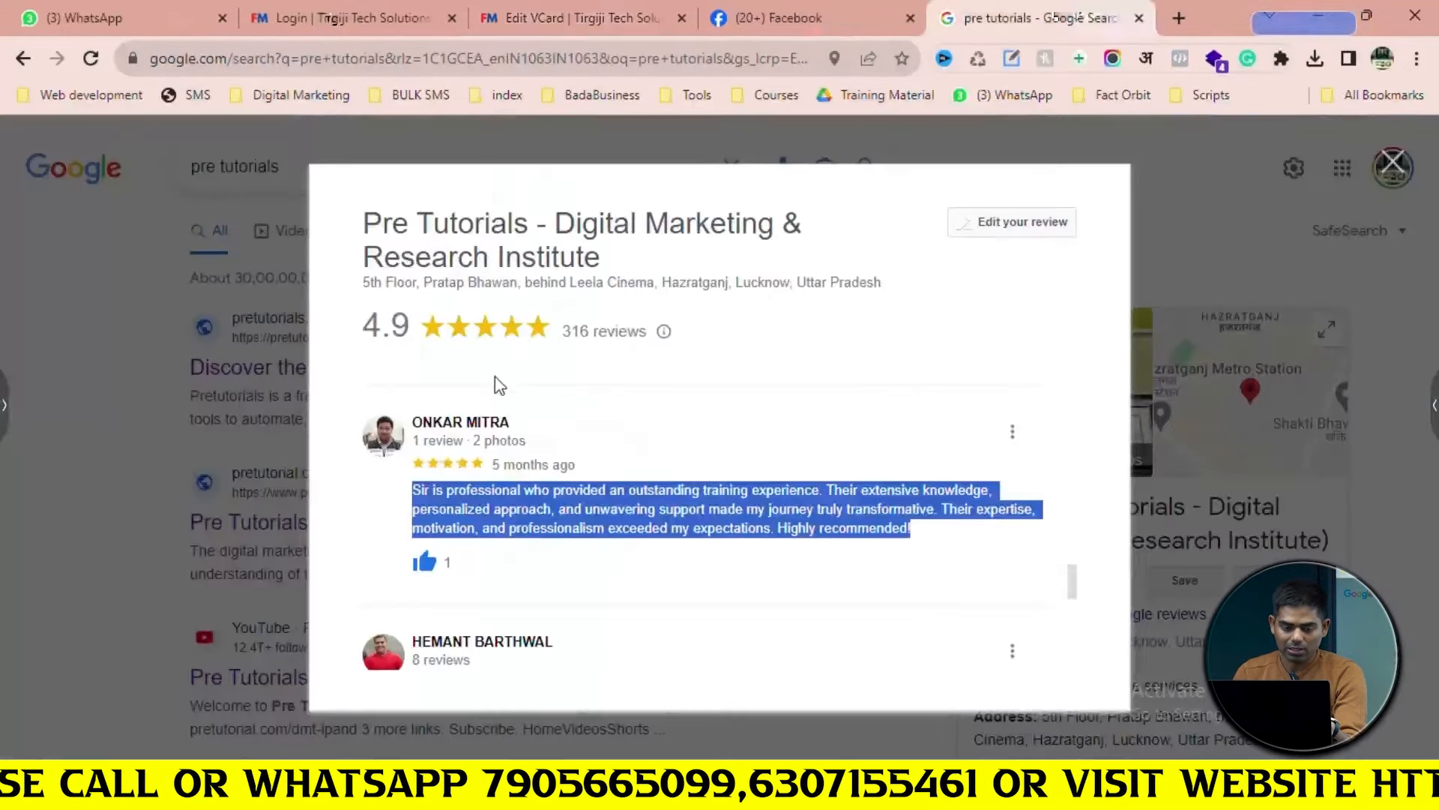
{"action": "left_click", "coordinate": [525, 433]}
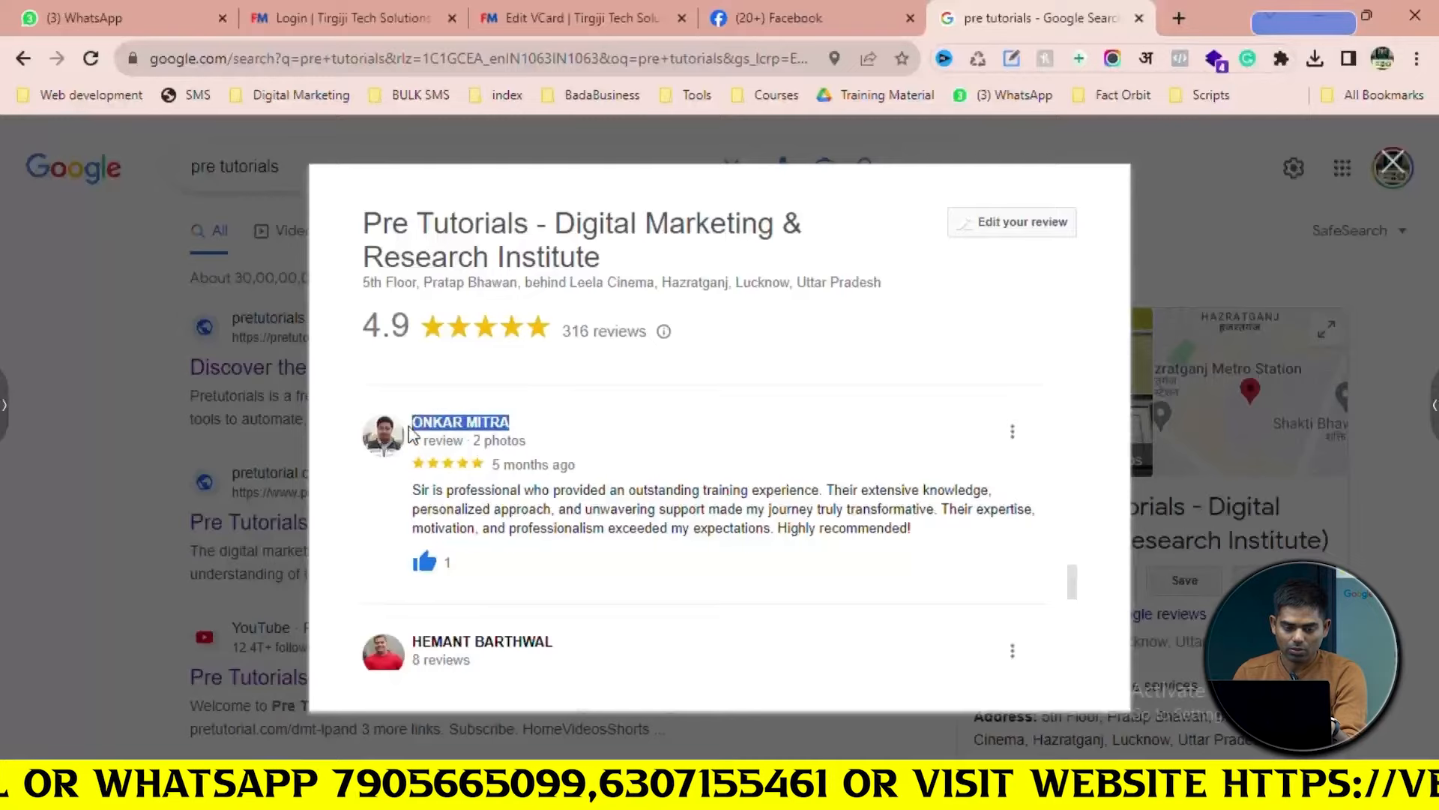
{"action": "left_click", "coordinate": [574, 10]}
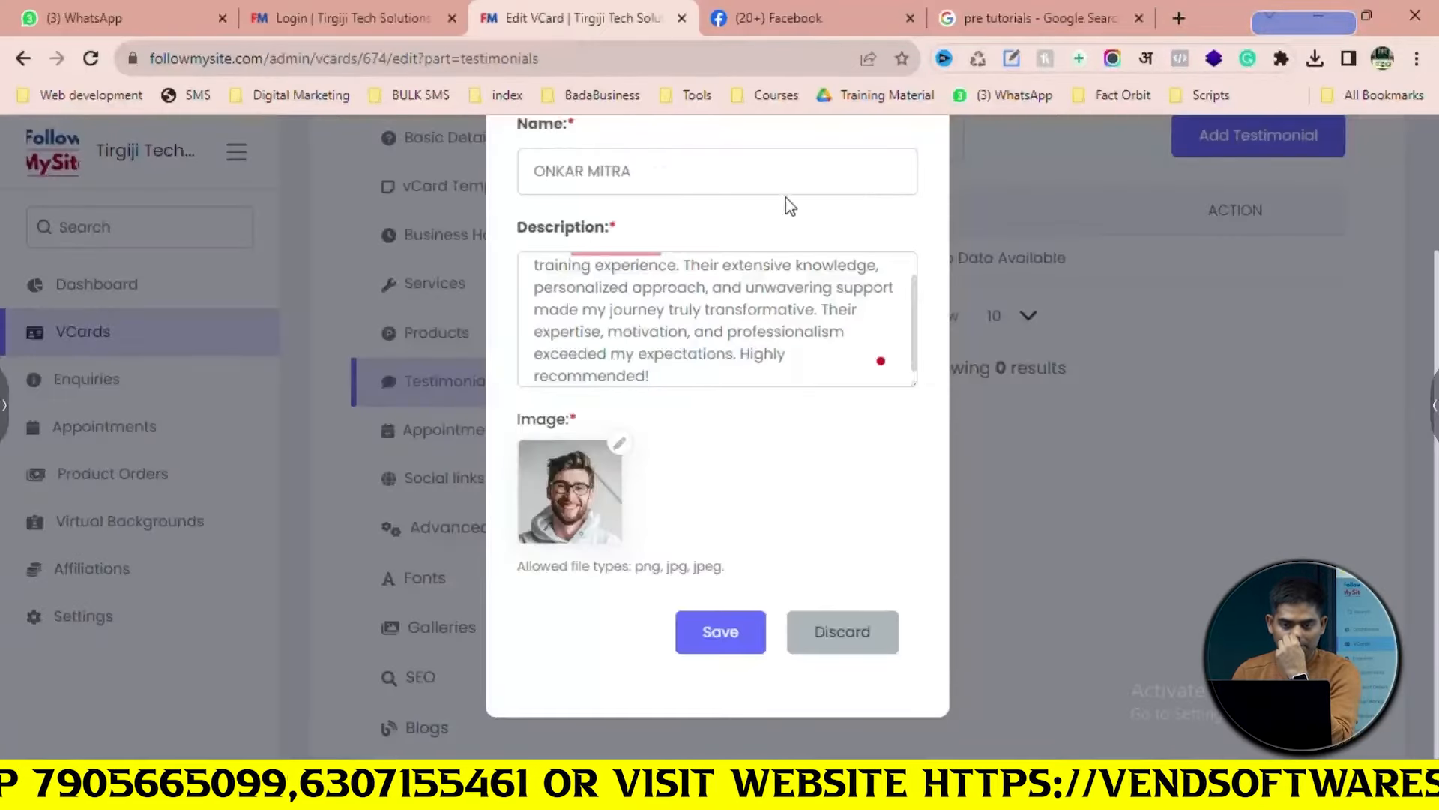
{"action": "left_click", "coordinate": [1065, 18]}
Save the reviewer's Google Maps profile photo as a PNG in Downloads
{"action": "scroll", "coordinate": [551, 461], "scroll_direction": "down", "scroll_amount": 1}
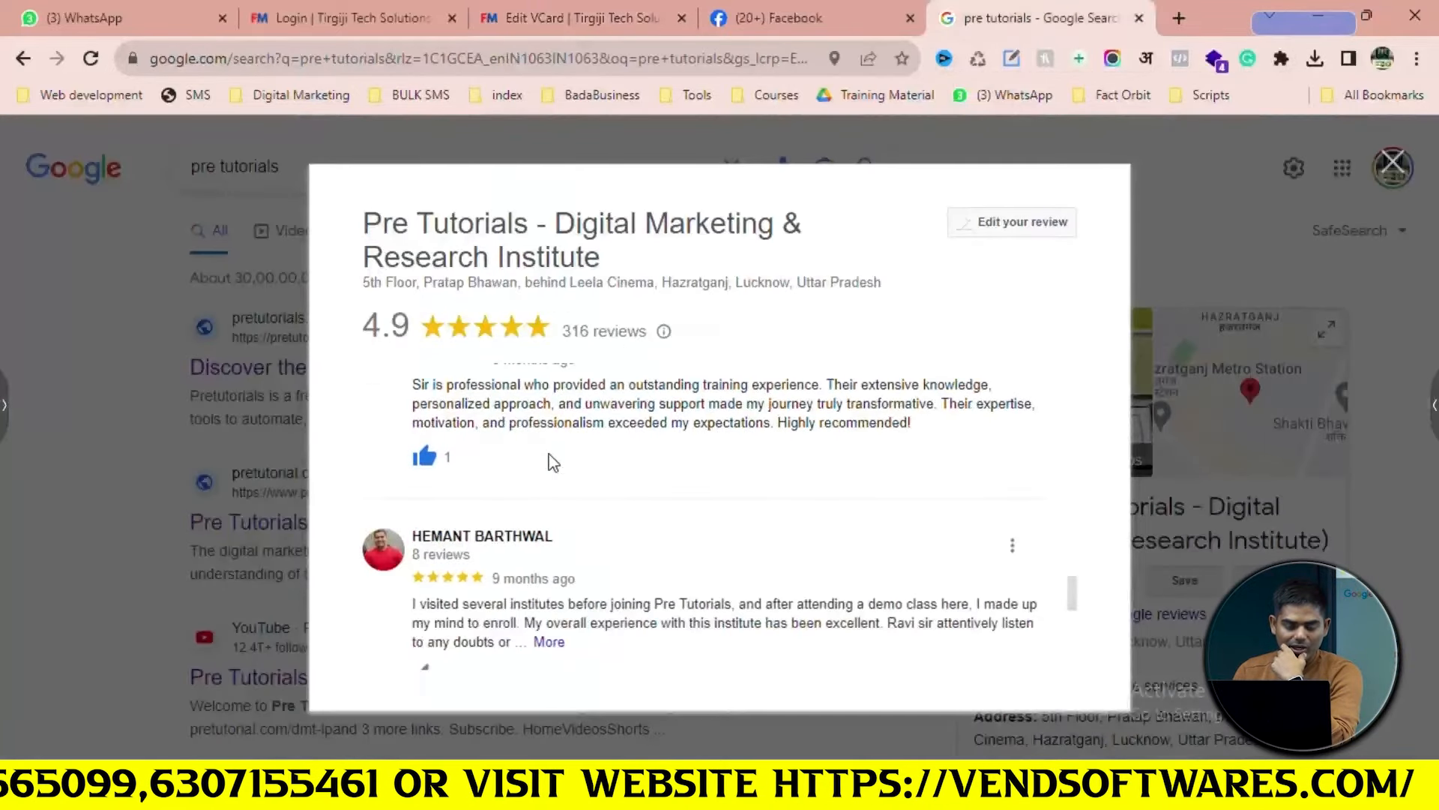
{"action": "scroll", "coordinate": [394, 455], "scroll_direction": "up", "scroll_amount": 1}
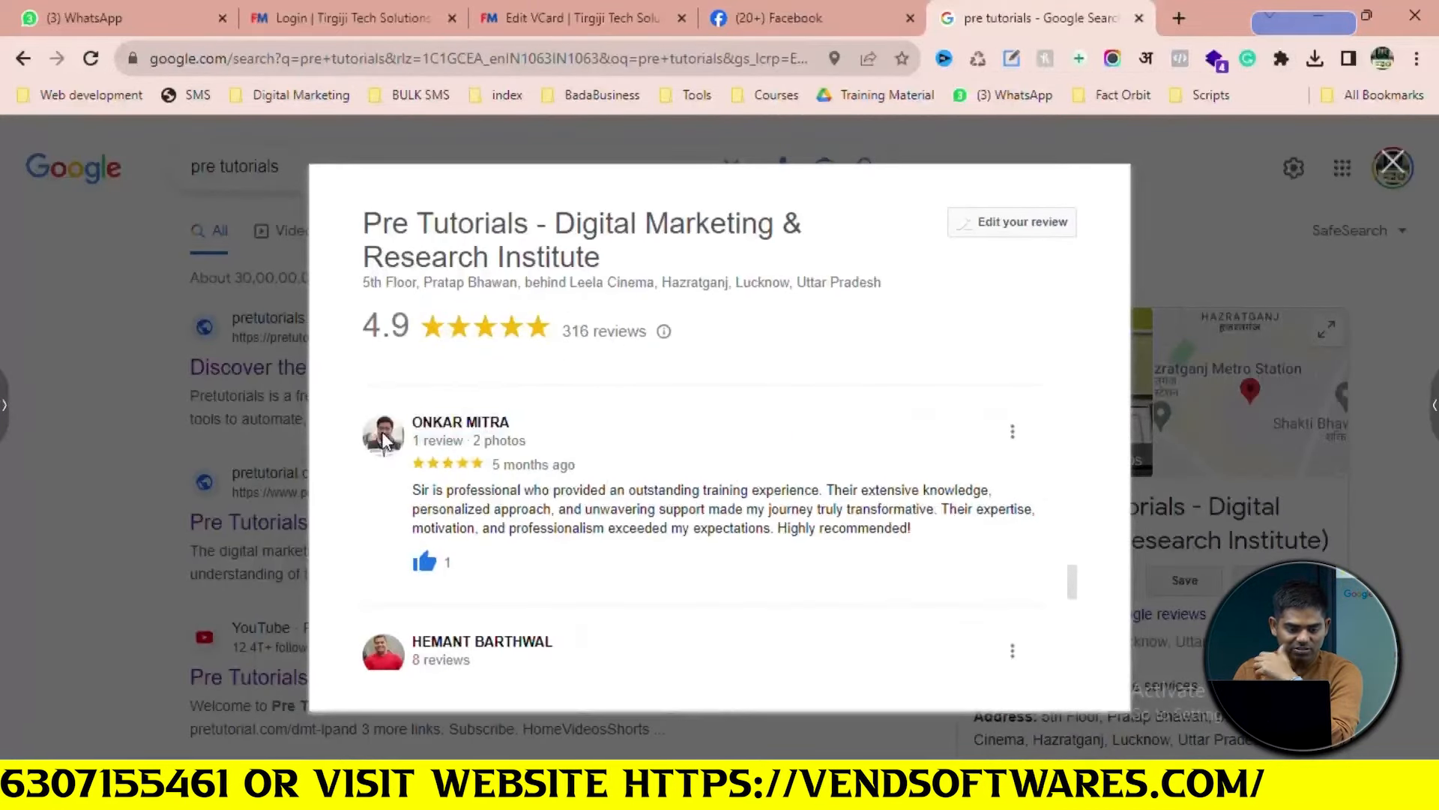
{"action": "right_click", "coordinate": [384, 438]}
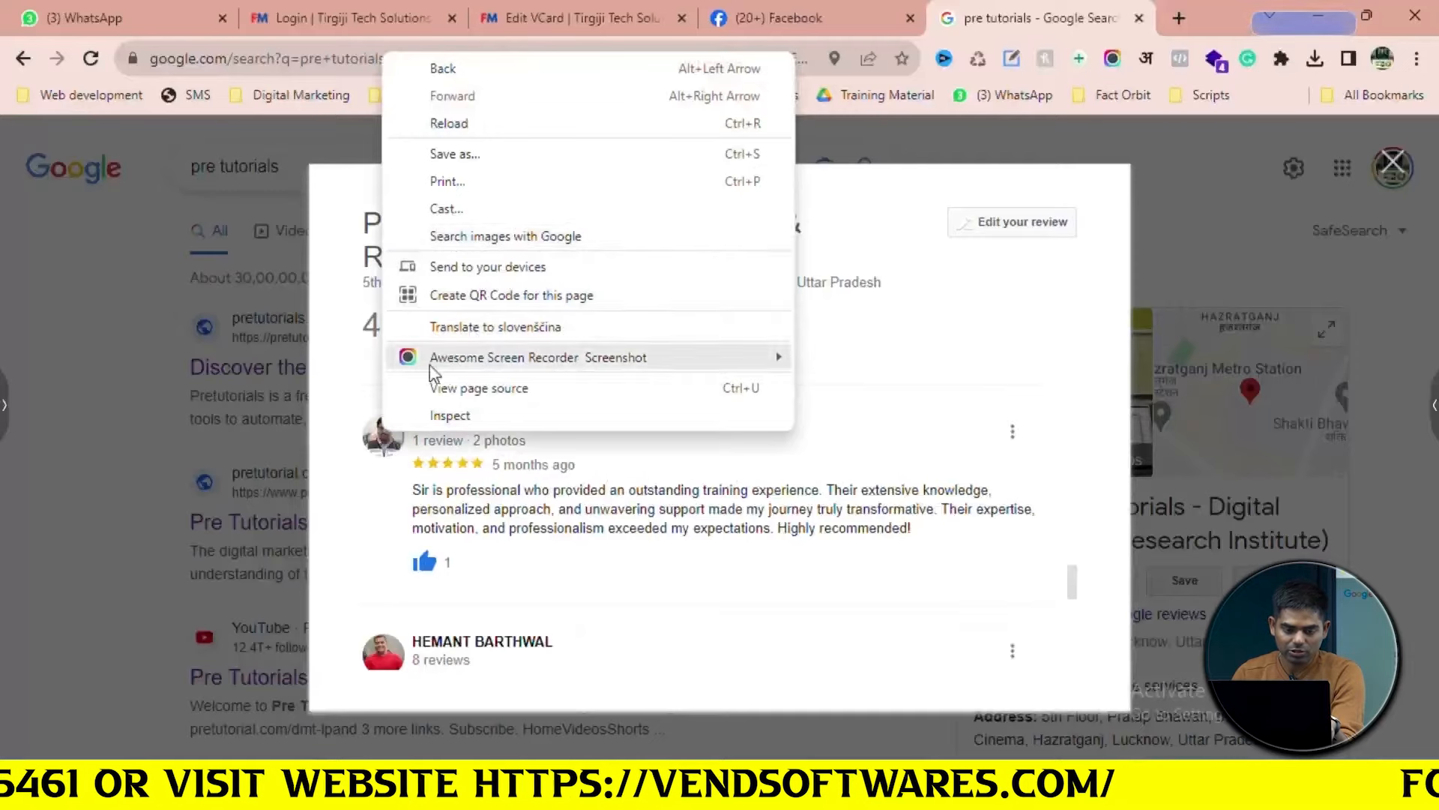
{"action": "left_click", "coordinate": [378, 443]}
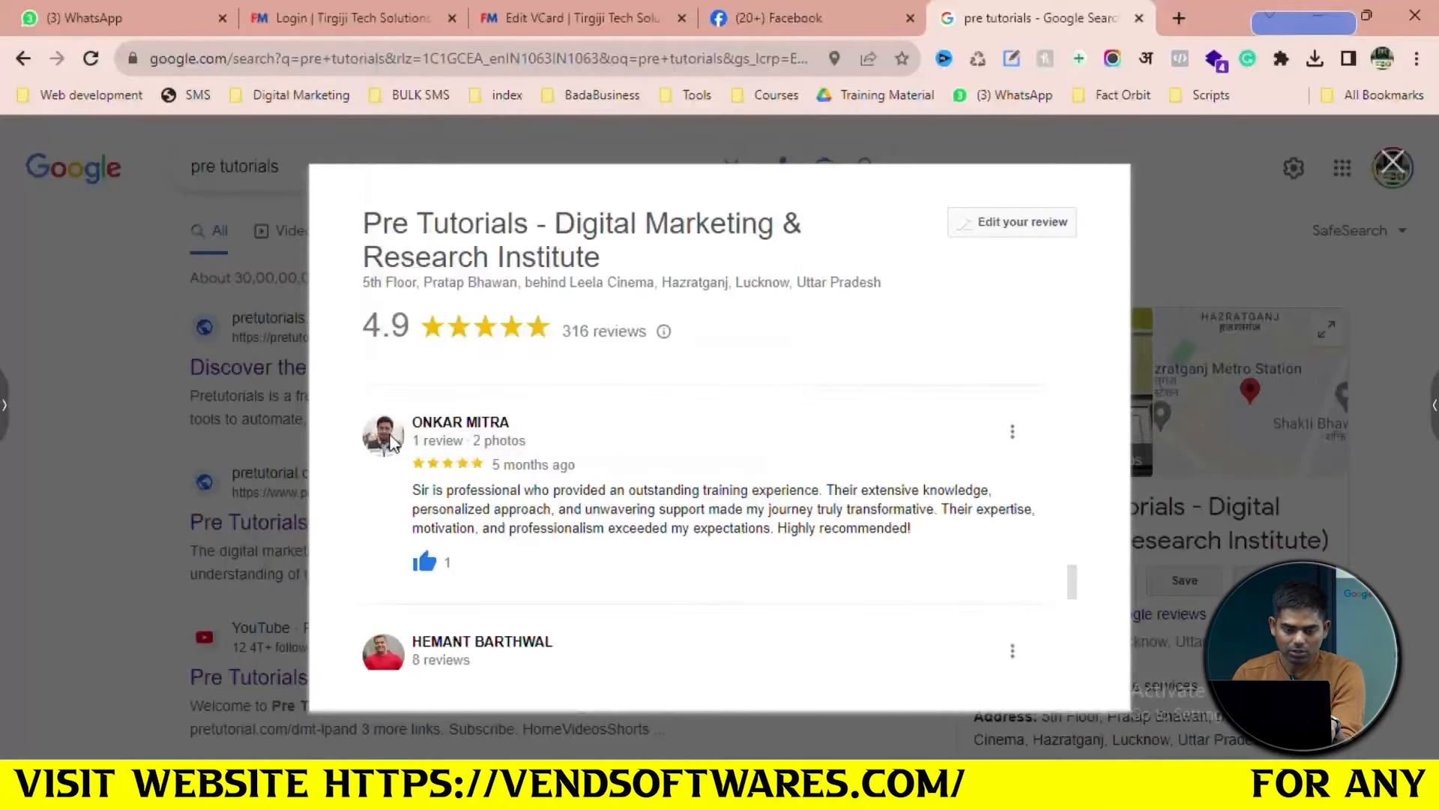
{"action": "right_click", "coordinate": [389, 445]}
{"action": "left_click", "coordinate": [402, 447]}
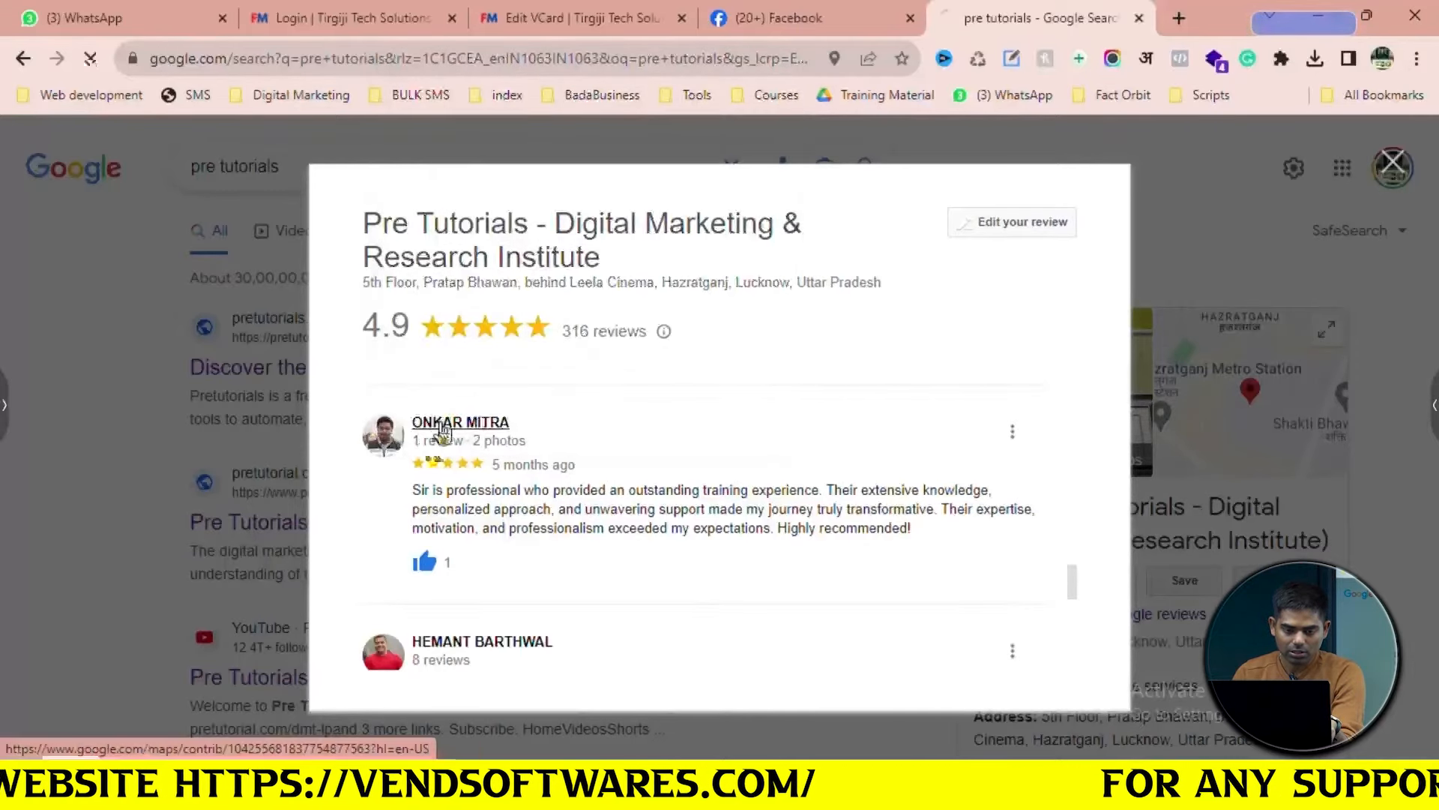
{"action": "left_click", "coordinate": [439, 425]}
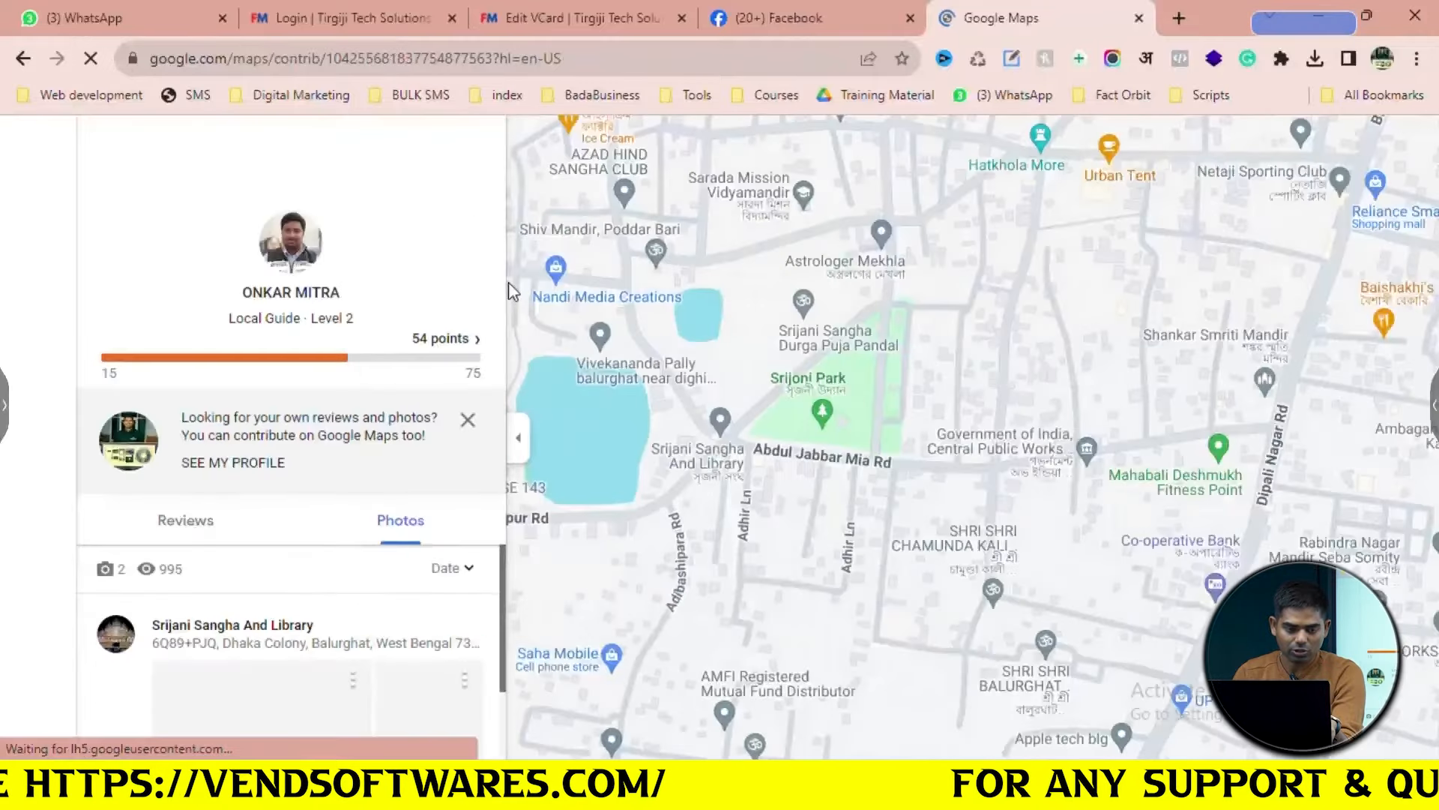
{"action": "right_click", "coordinate": [280, 244]}
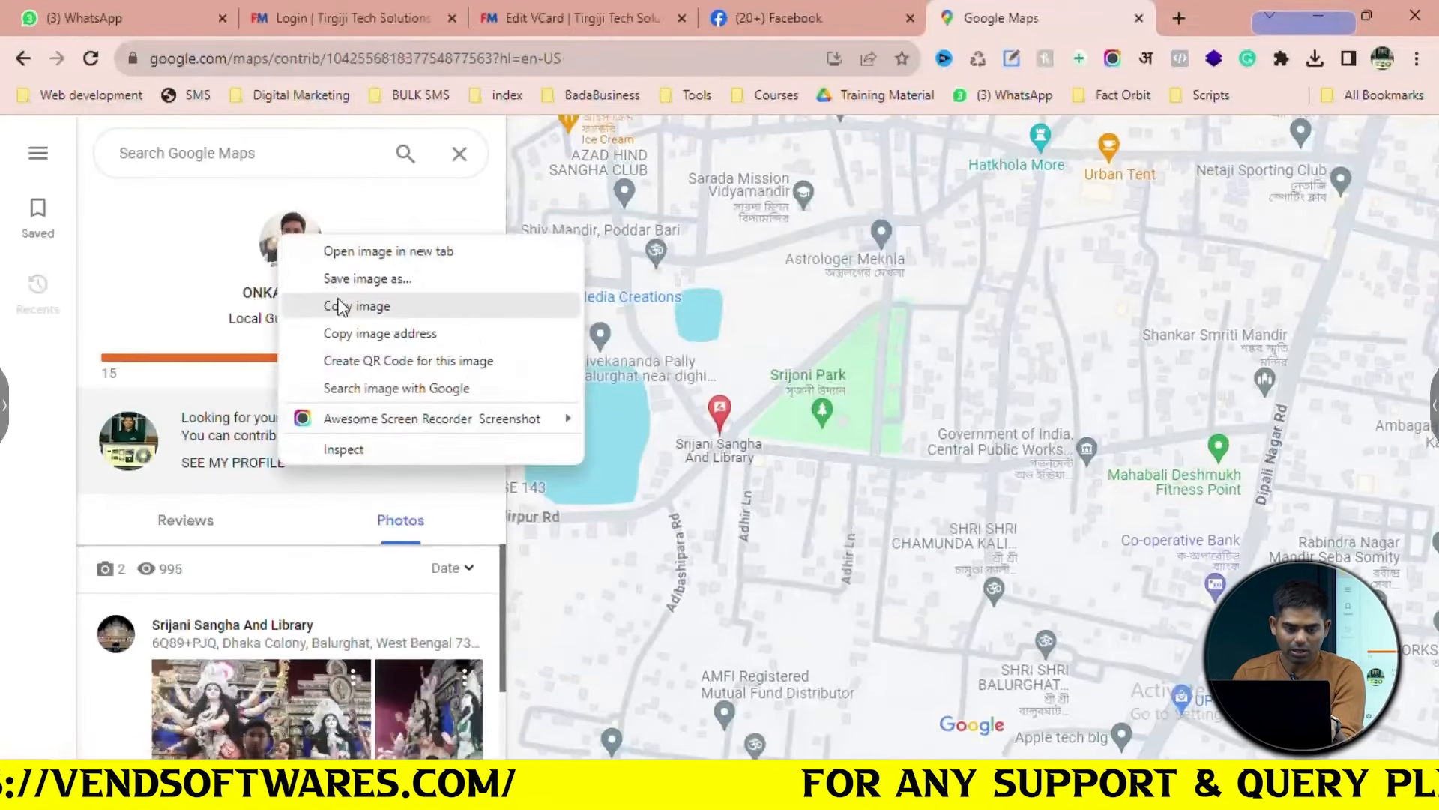
{"action": "left_click", "coordinate": [345, 302]}
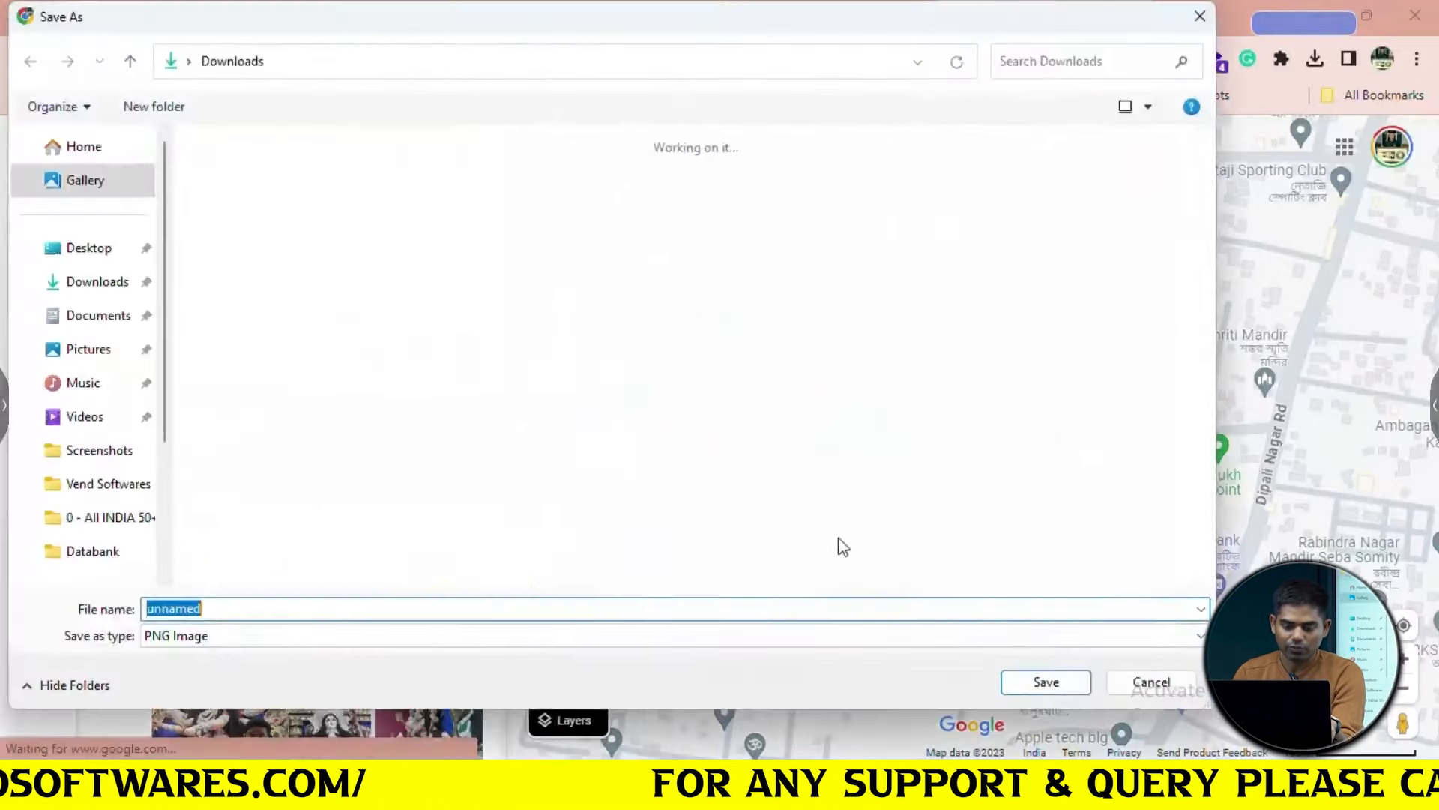
{"action": "left_click", "coordinate": [1038, 677]}
Set the testimonial image to the downloaded 'unnamed' photo
{"action": "left_click", "coordinate": [577, 18]}
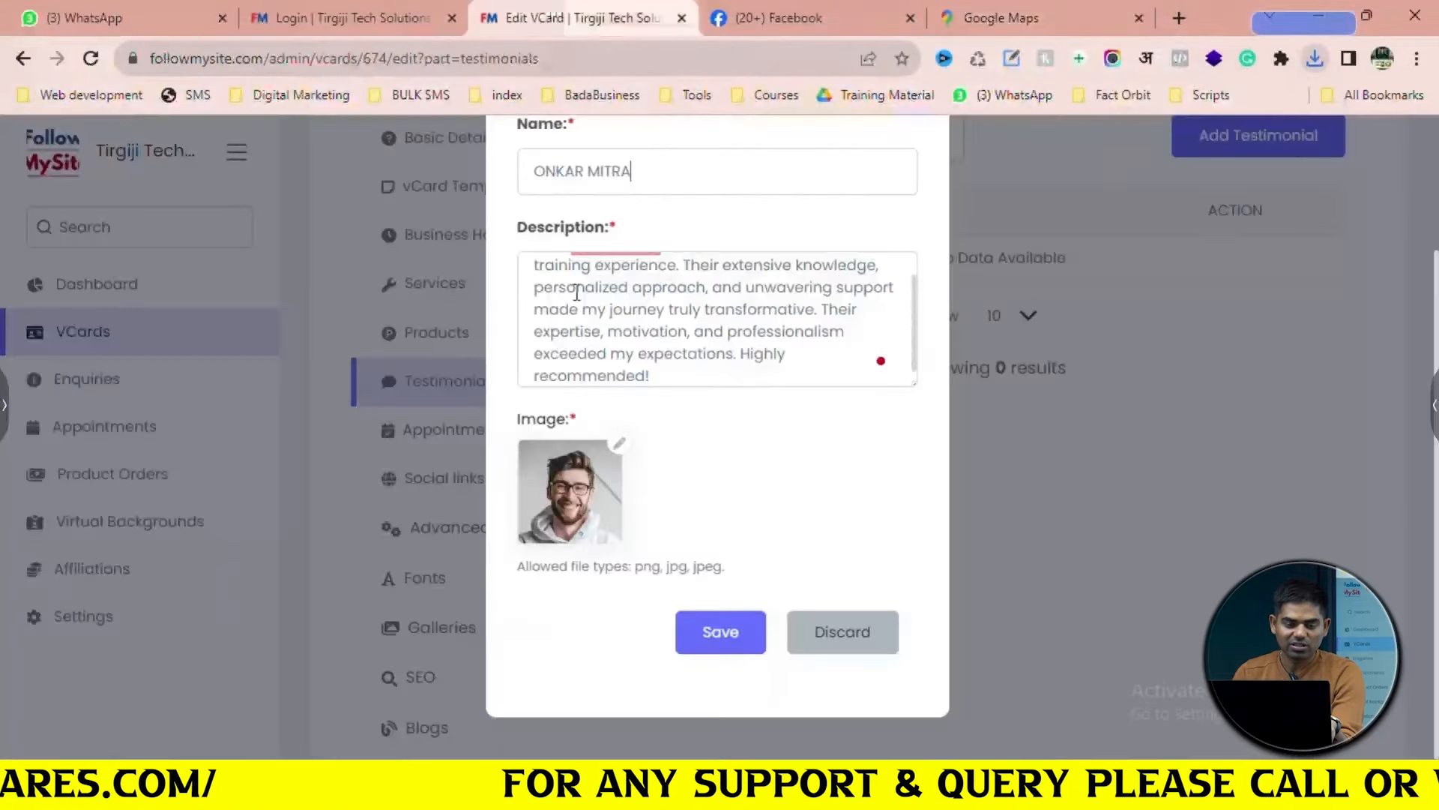
{"action": "scroll", "coordinate": [609, 313], "scroll_direction": "up", "scroll_amount": 2}
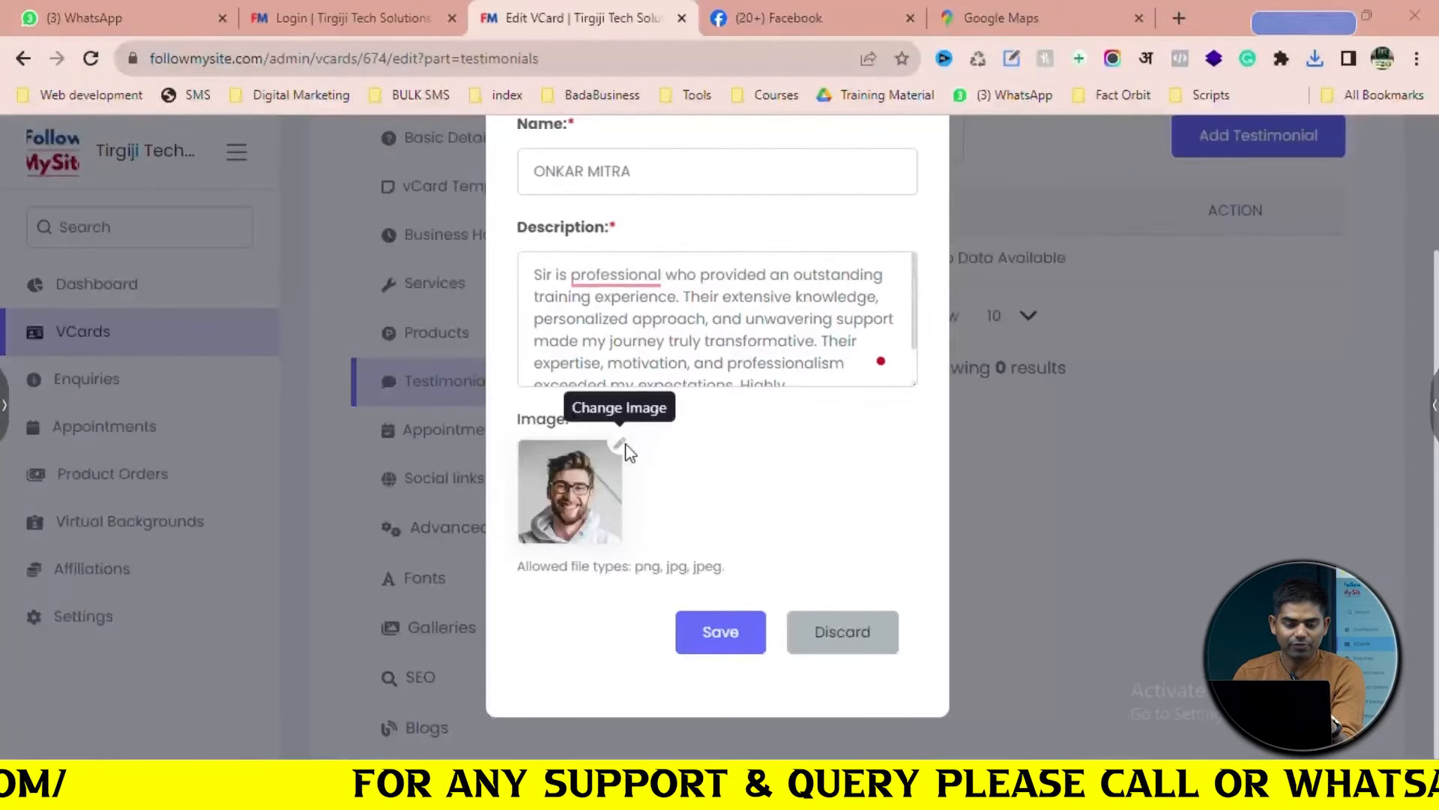
{"action": "left_click", "coordinate": [622, 446]}
{"action": "left_click", "coordinate": [248, 238]}
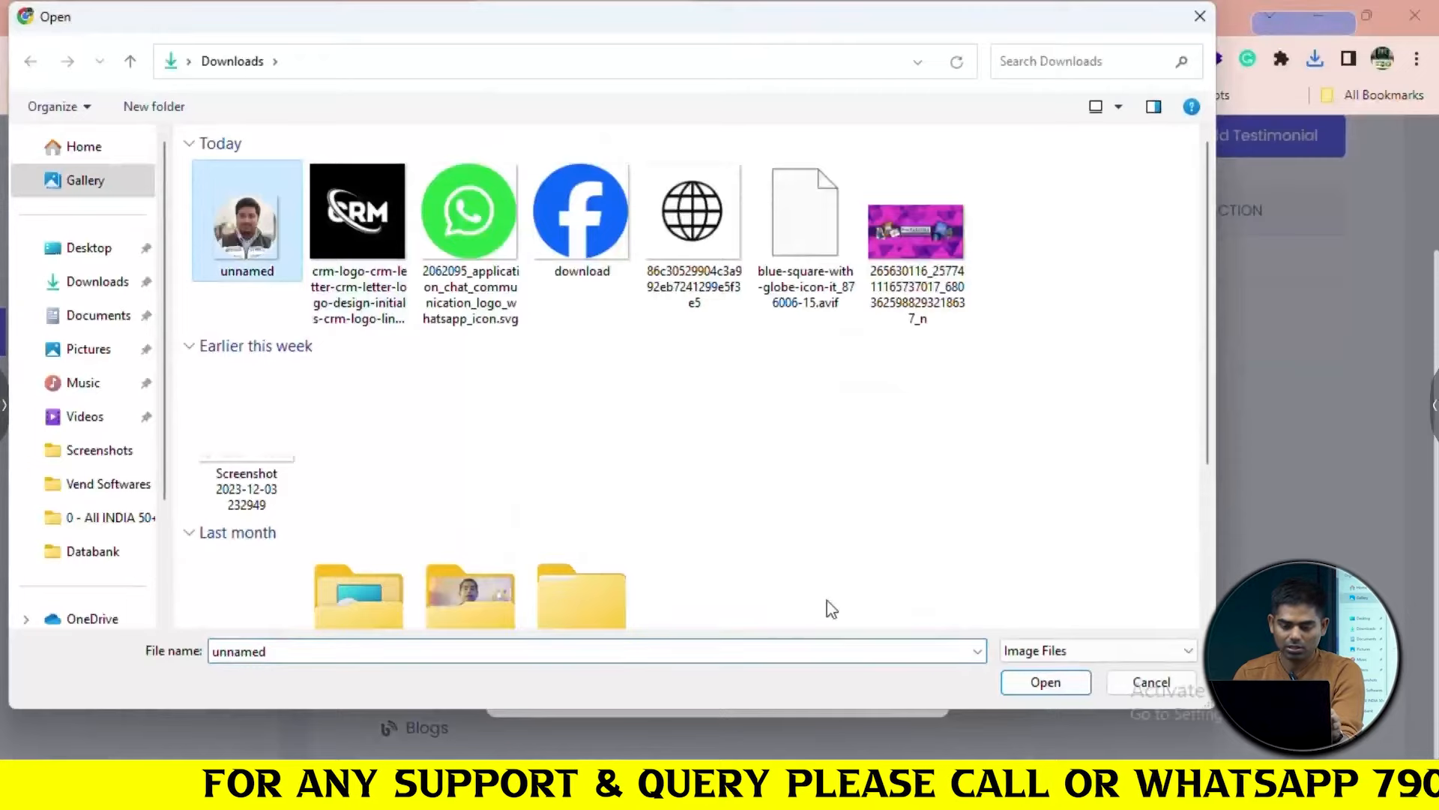
{"action": "left_click", "coordinate": [1046, 683]}
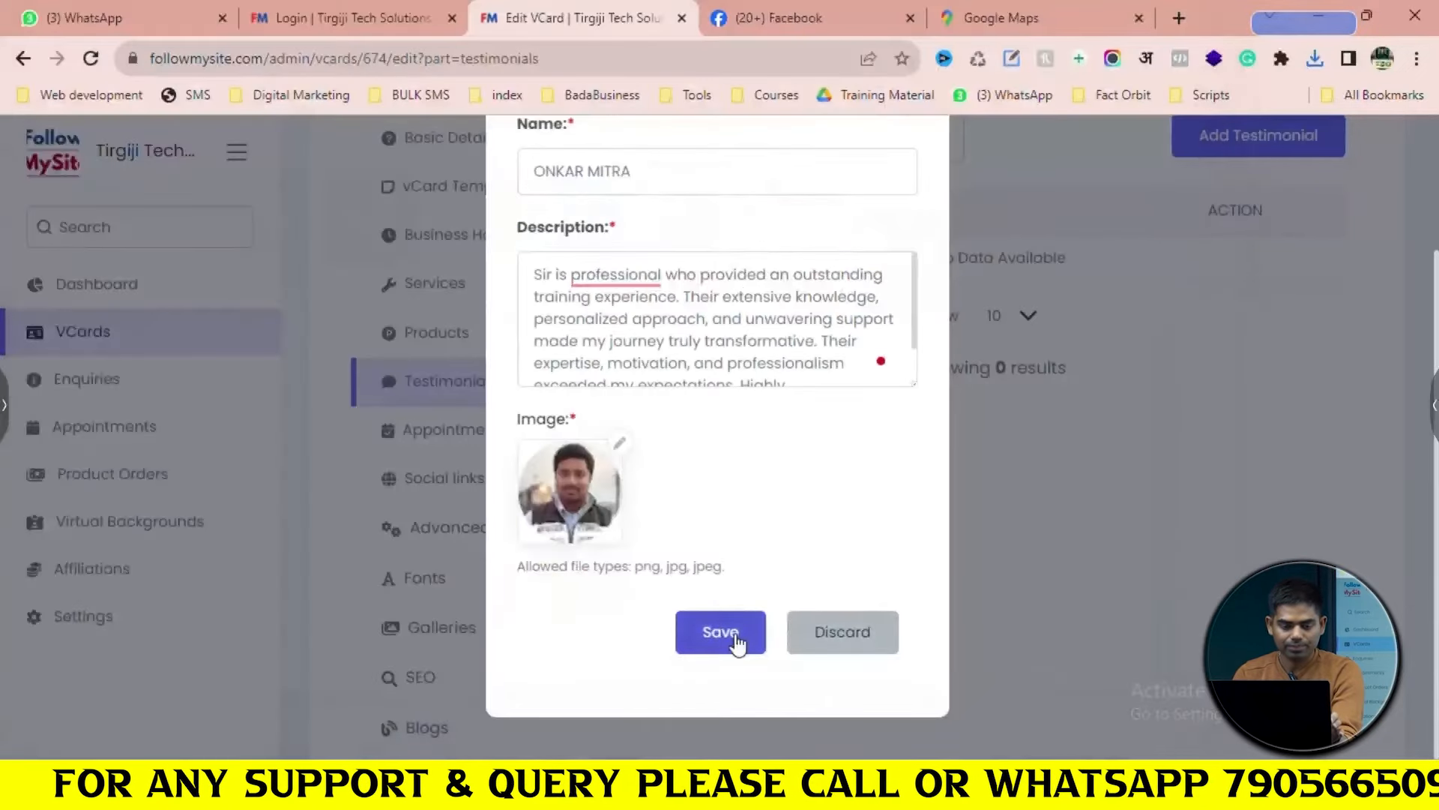
{"action": "left_click", "coordinate": [737, 637]}
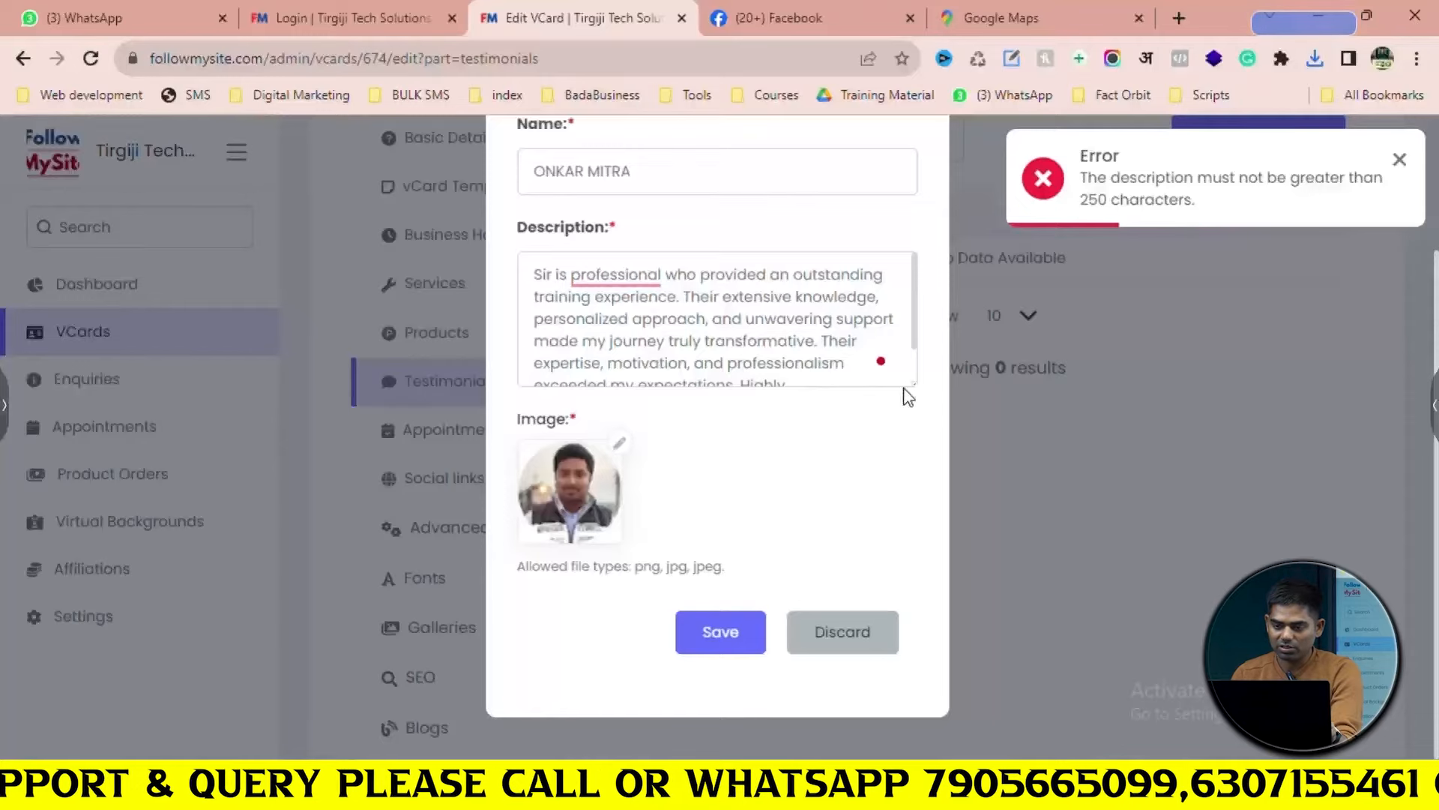
Delete the description's closing sentences to get under 250 characters and save the testimonial
{"action": "scroll", "coordinate": [901, 364], "scroll_direction": "down", "scroll_amount": 2}
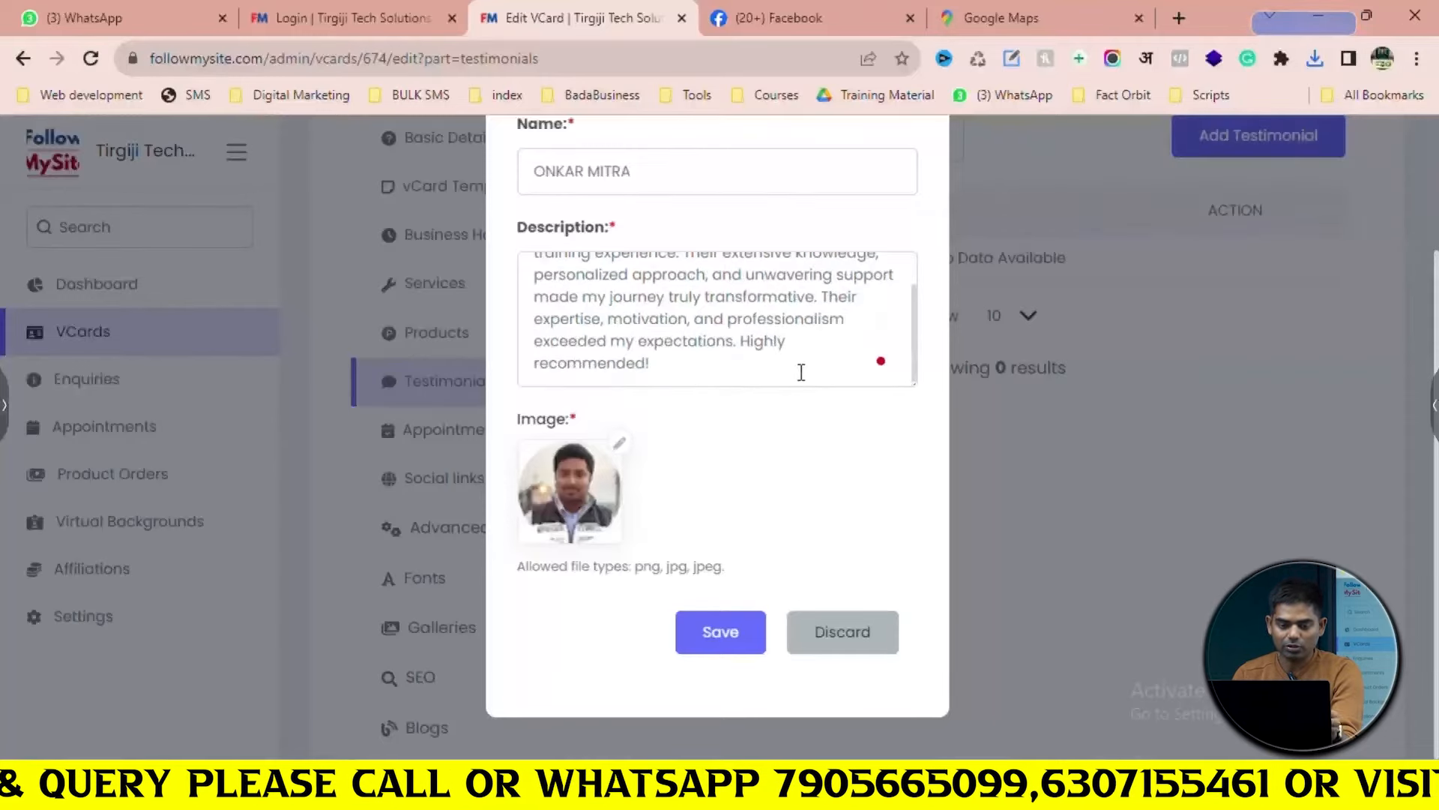
{"action": "scroll", "coordinate": [768, 372], "scroll_direction": "up", "scroll_amount": 2}
{"action": "scroll", "coordinate": [768, 372], "scroll_direction": "down", "scroll_amount": 2}
{"action": "scroll", "coordinate": [768, 372], "scroll_direction": "up", "scroll_amount": 2}
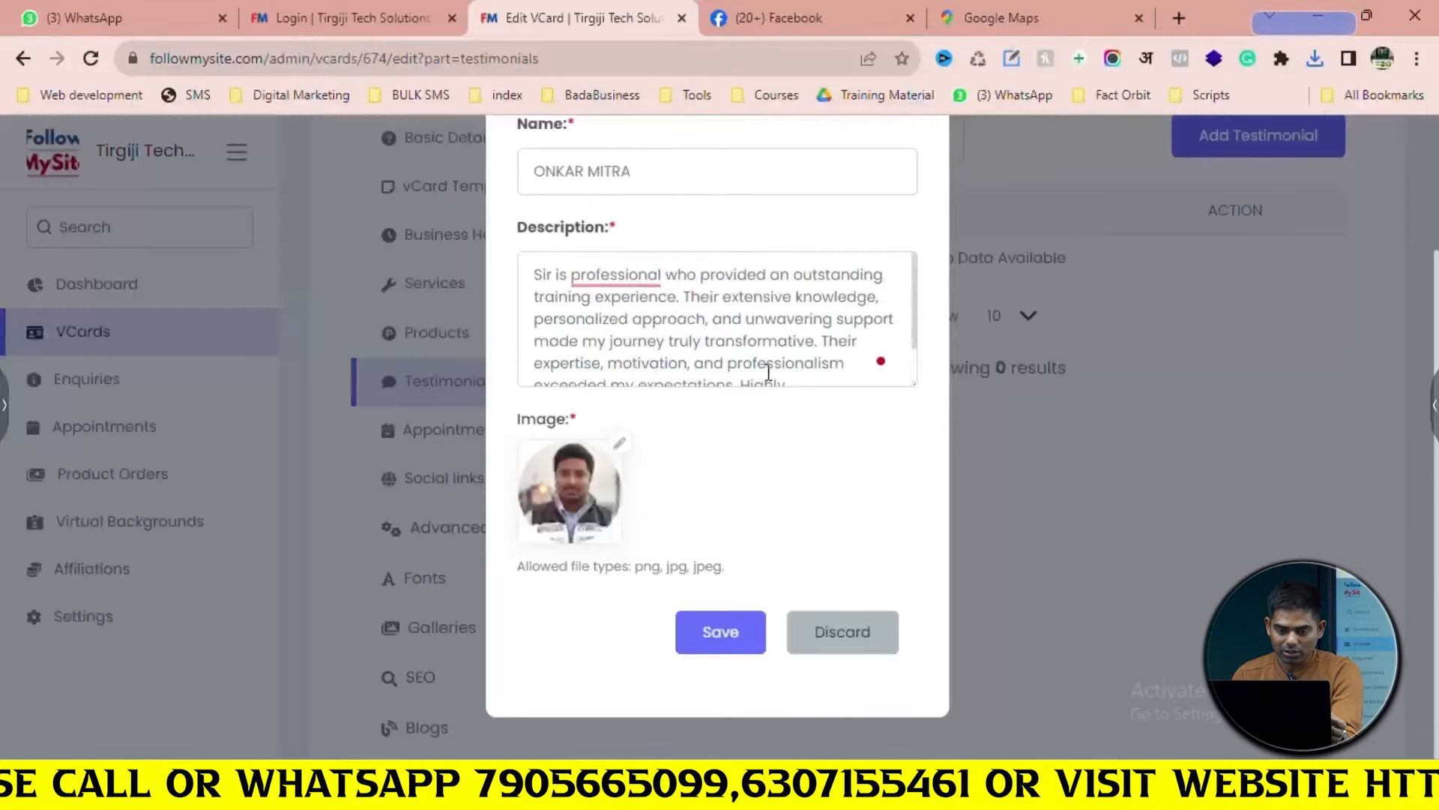
{"action": "left_click_drag", "start_coordinate": [819, 347], "coordinate": [833, 380]}
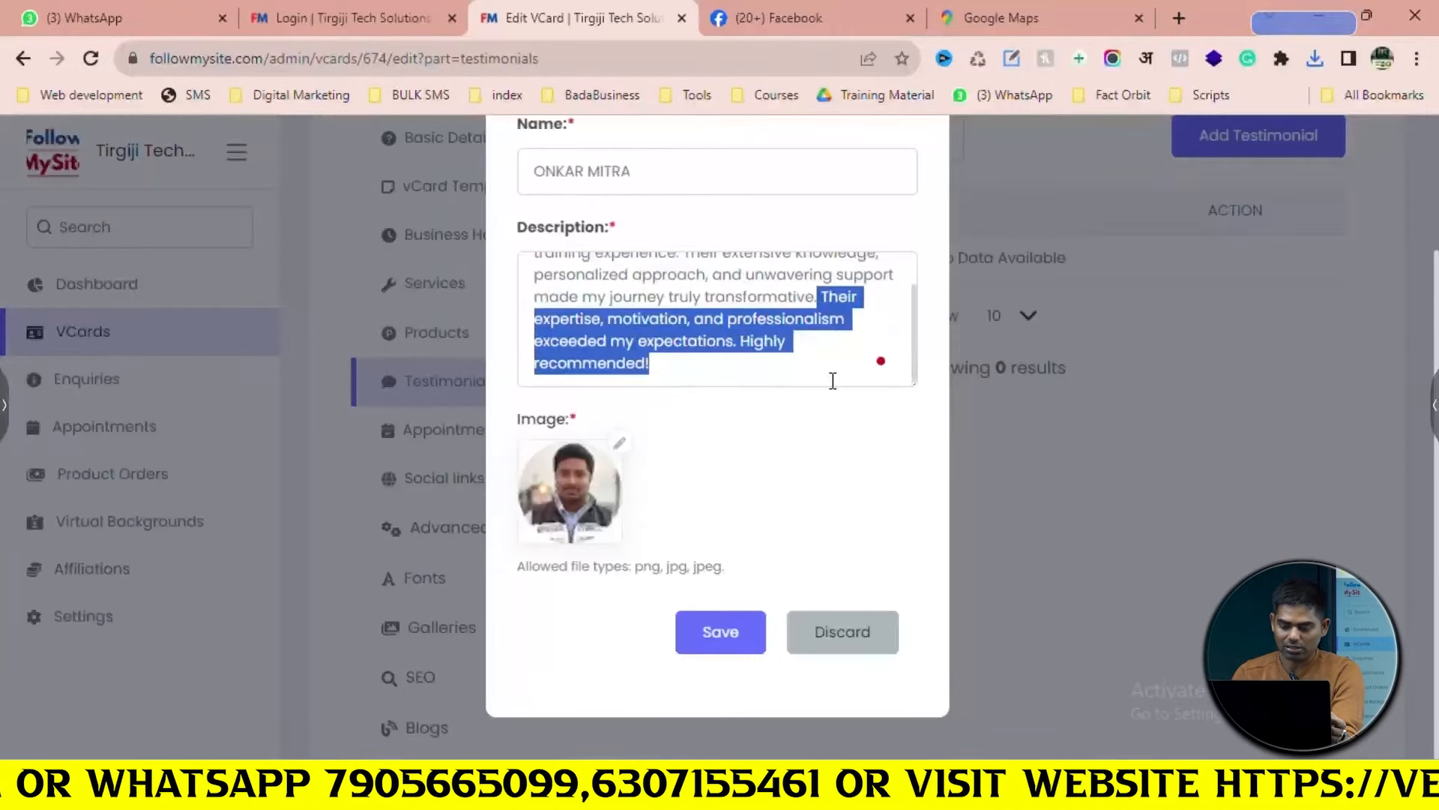
{"action": "key", "text": "BackSpace"}
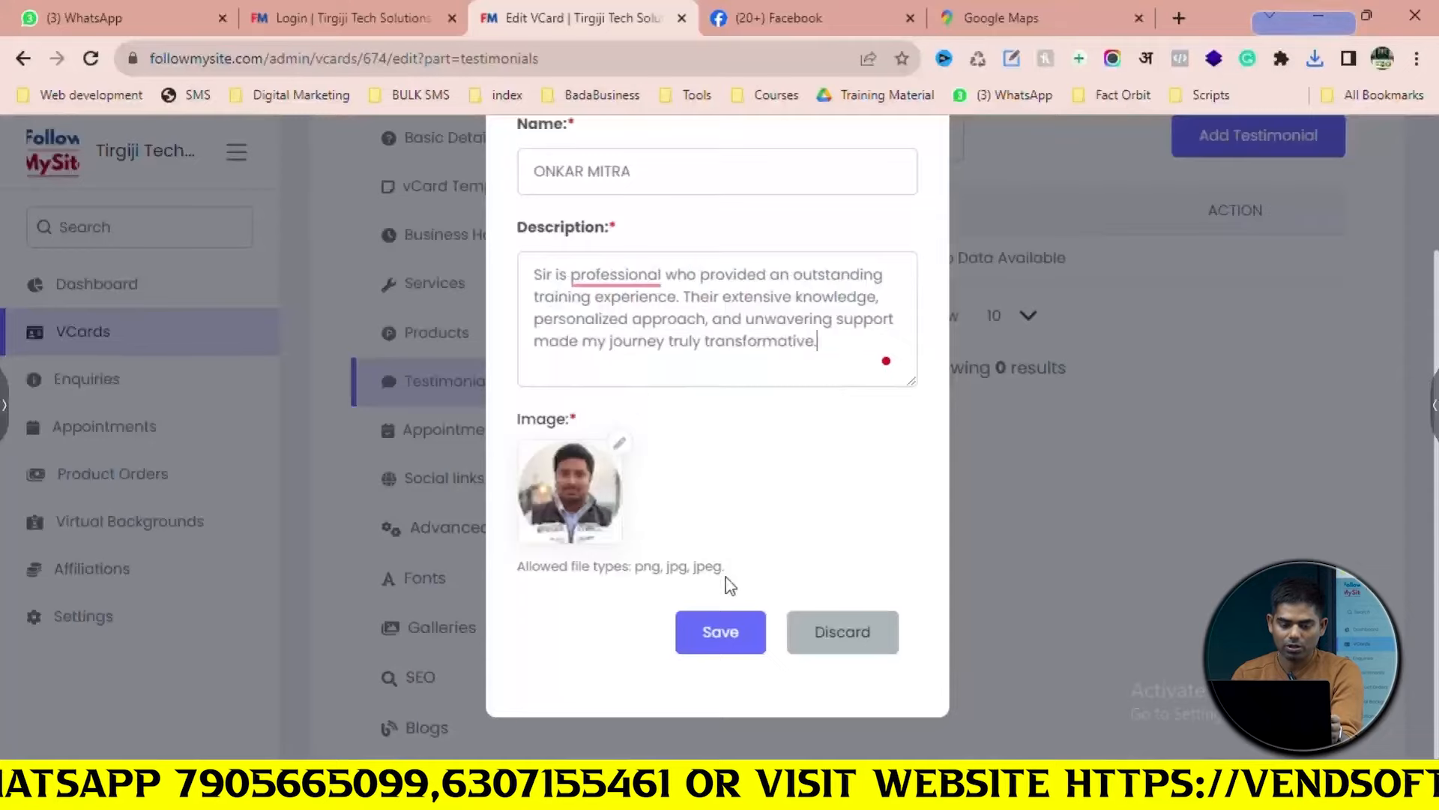
{"action": "left_click", "coordinate": [742, 632]}
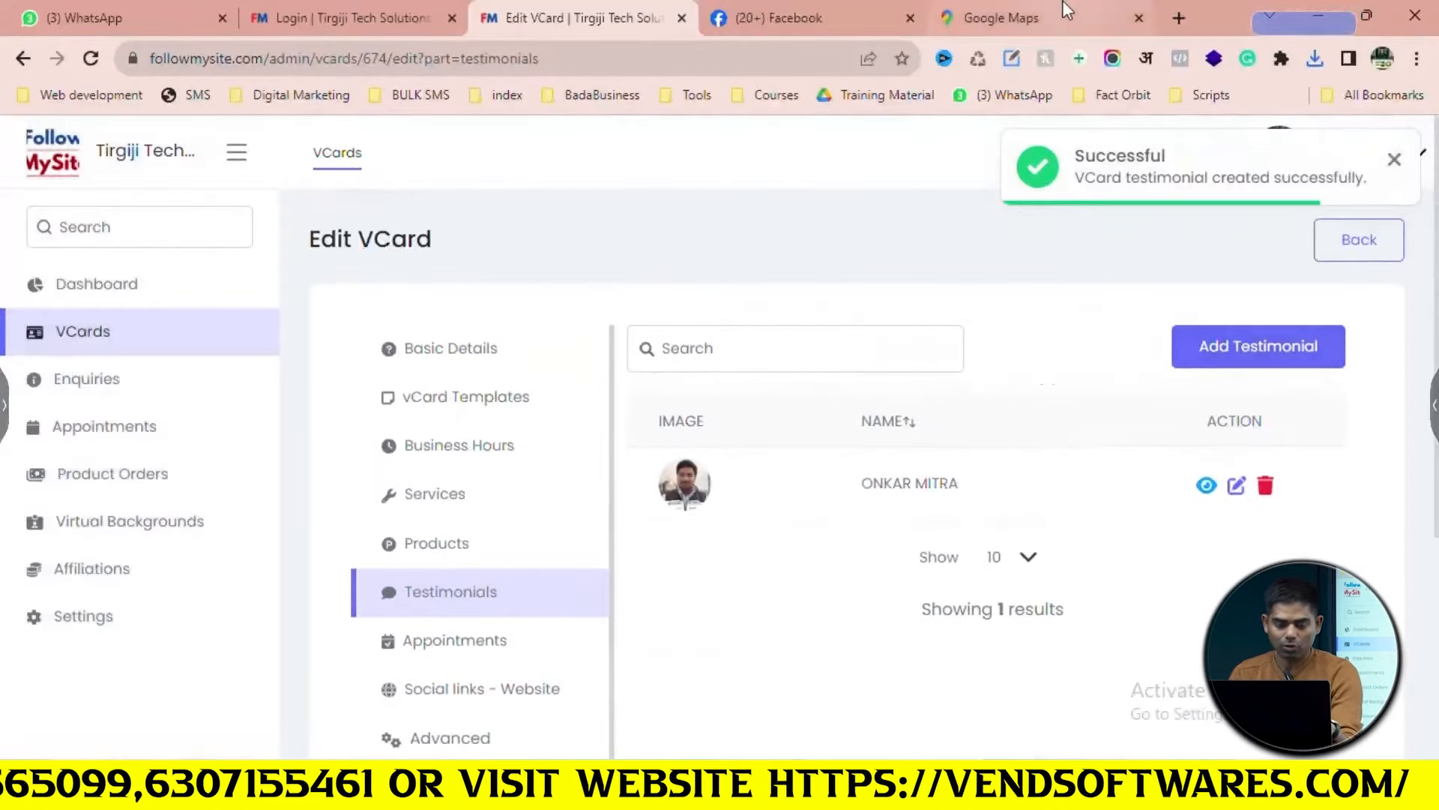
{"action": "left_click", "coordinate": [1002, 18]}
Reopen the 316 Pre Tutorials Google reviews and select a second five-star review's full text
{"action": "left_click", "coordinate": [457, 155]}
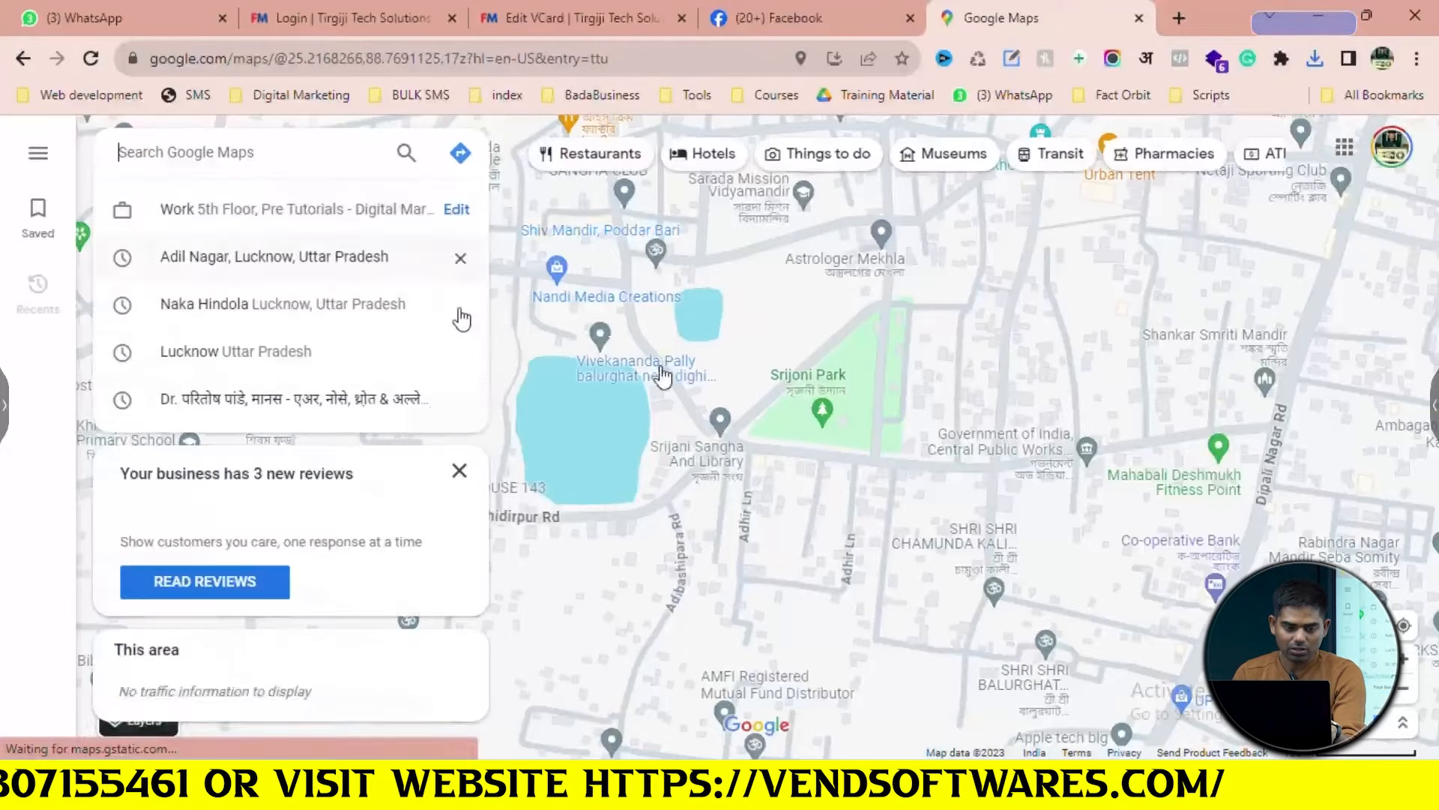
{"action": "left_click", "coordinate": [21, 63]}
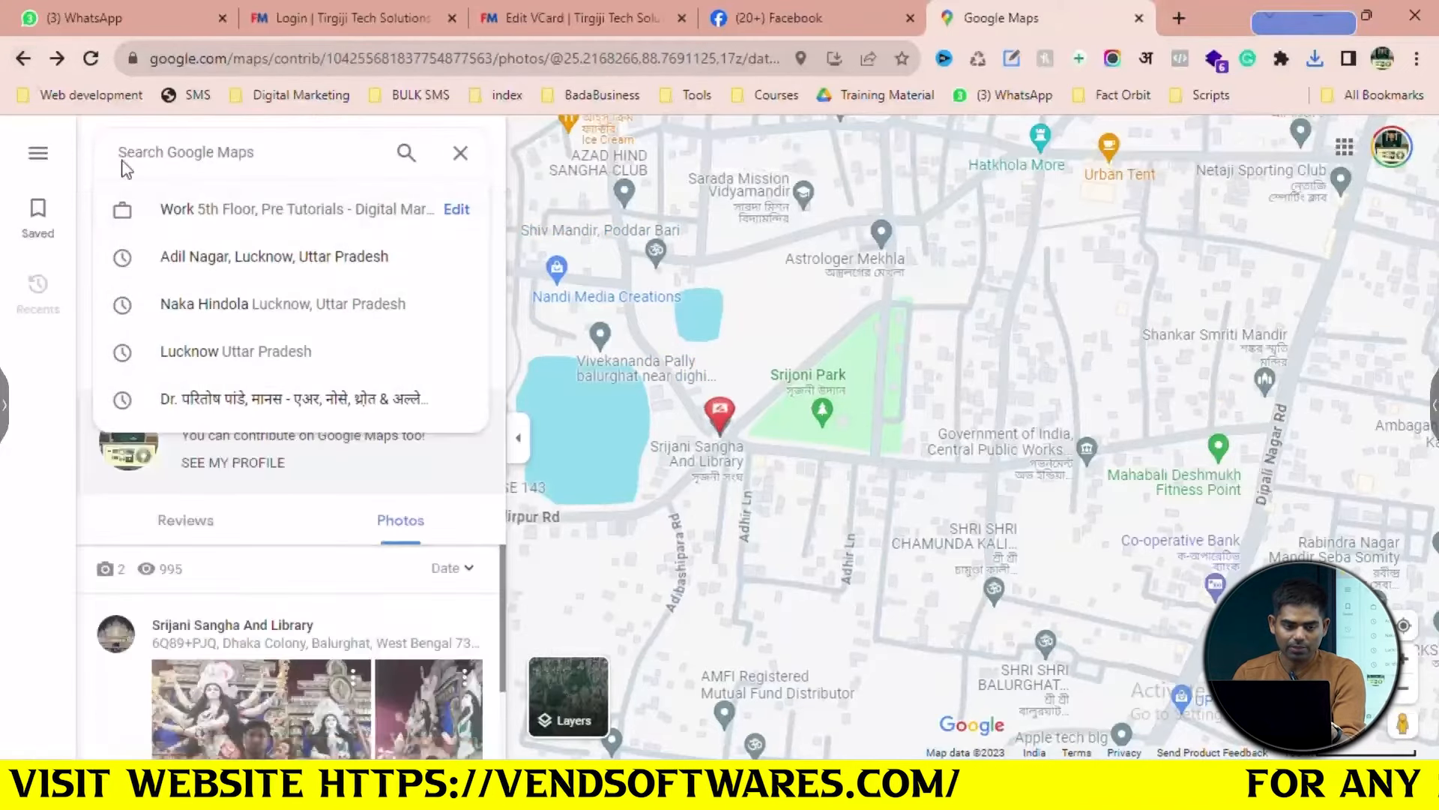
{"action": "left_click", "coordinate": [22, 58]}
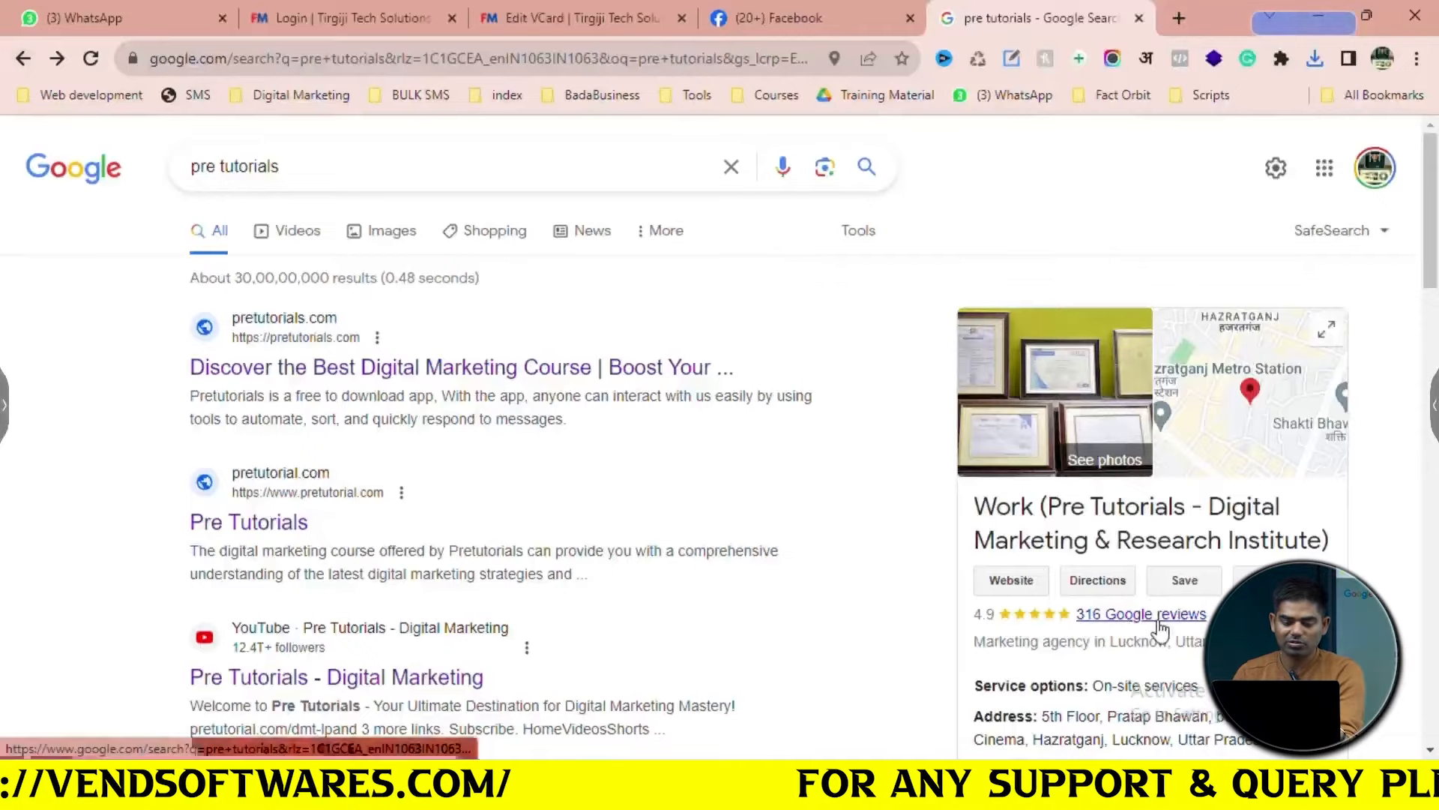
{"action": "left_click", "coordinate": [1159, 619]}
{"action": "scroll", "coordinate": [733, 459], "scroll_direction": "down", "scroll_amount": 5}
{"action": "scroll", "coordinate": [733, 459], "scroll_direction": "down", "scroll_amount": 10}
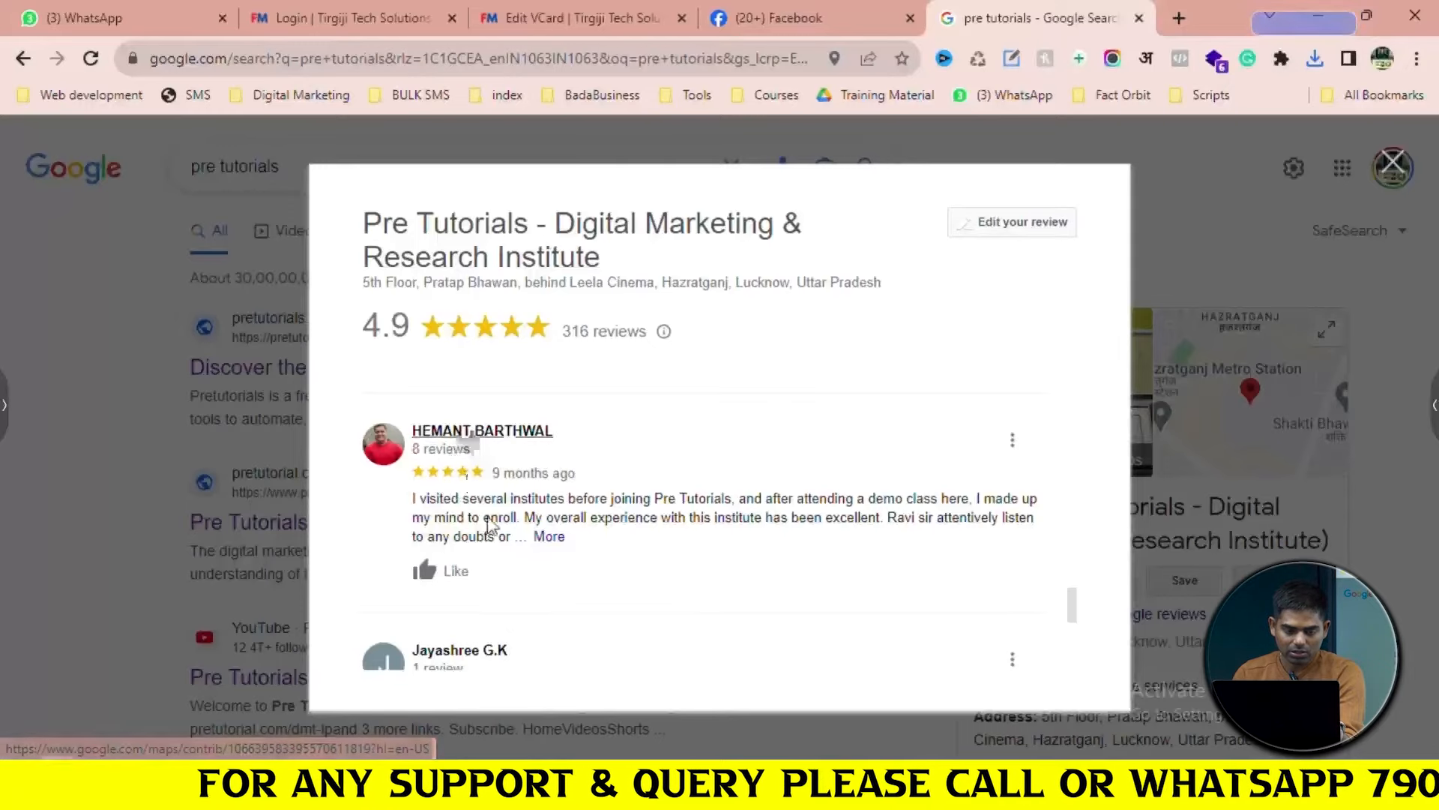
{"action": "left_click", "coordinate": [541, 537]}
{"action": "left_click_drag", "start_coordinate": [737, 568], "coordinate": [415, 512]}
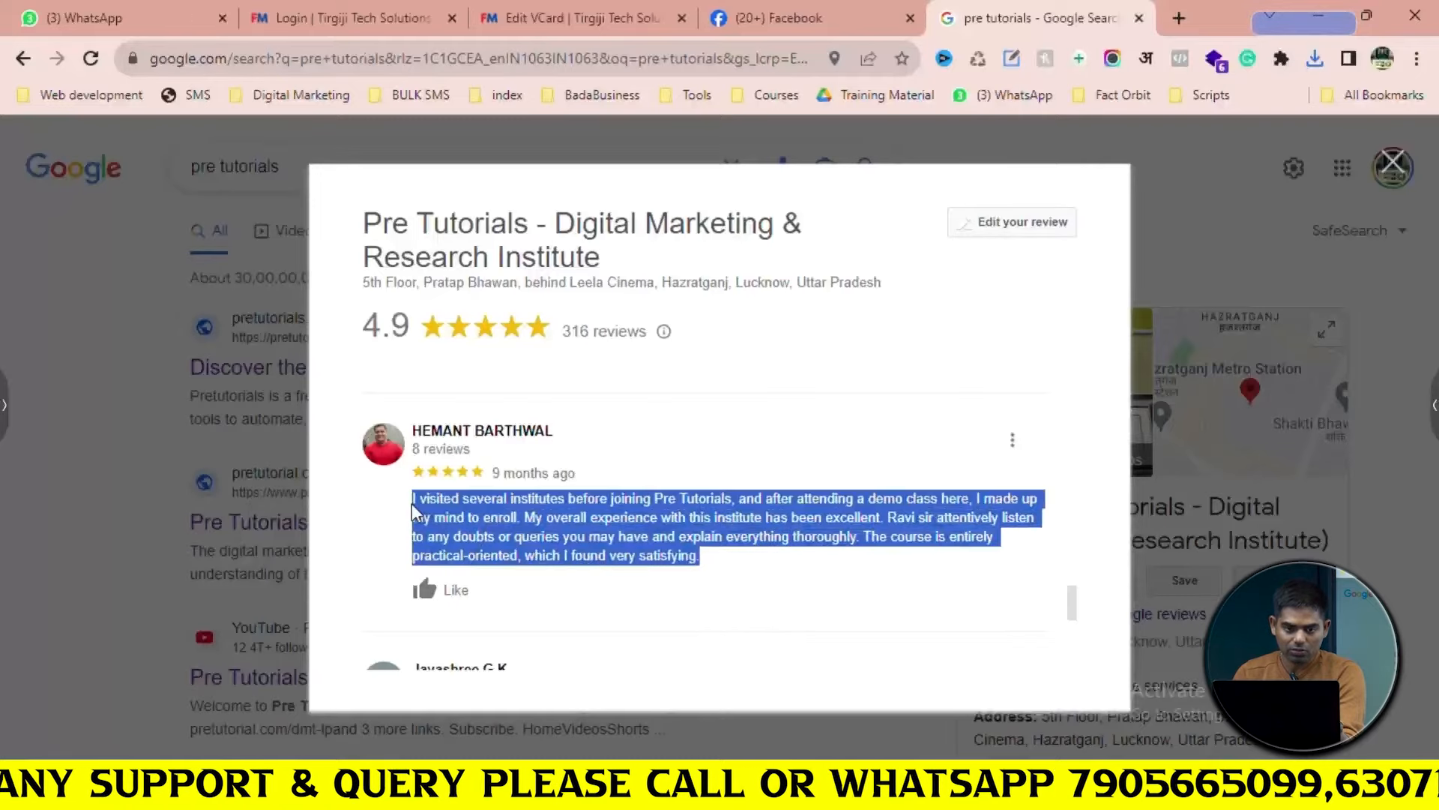
{"action": "left_click", "coordinate": [547, 11]}
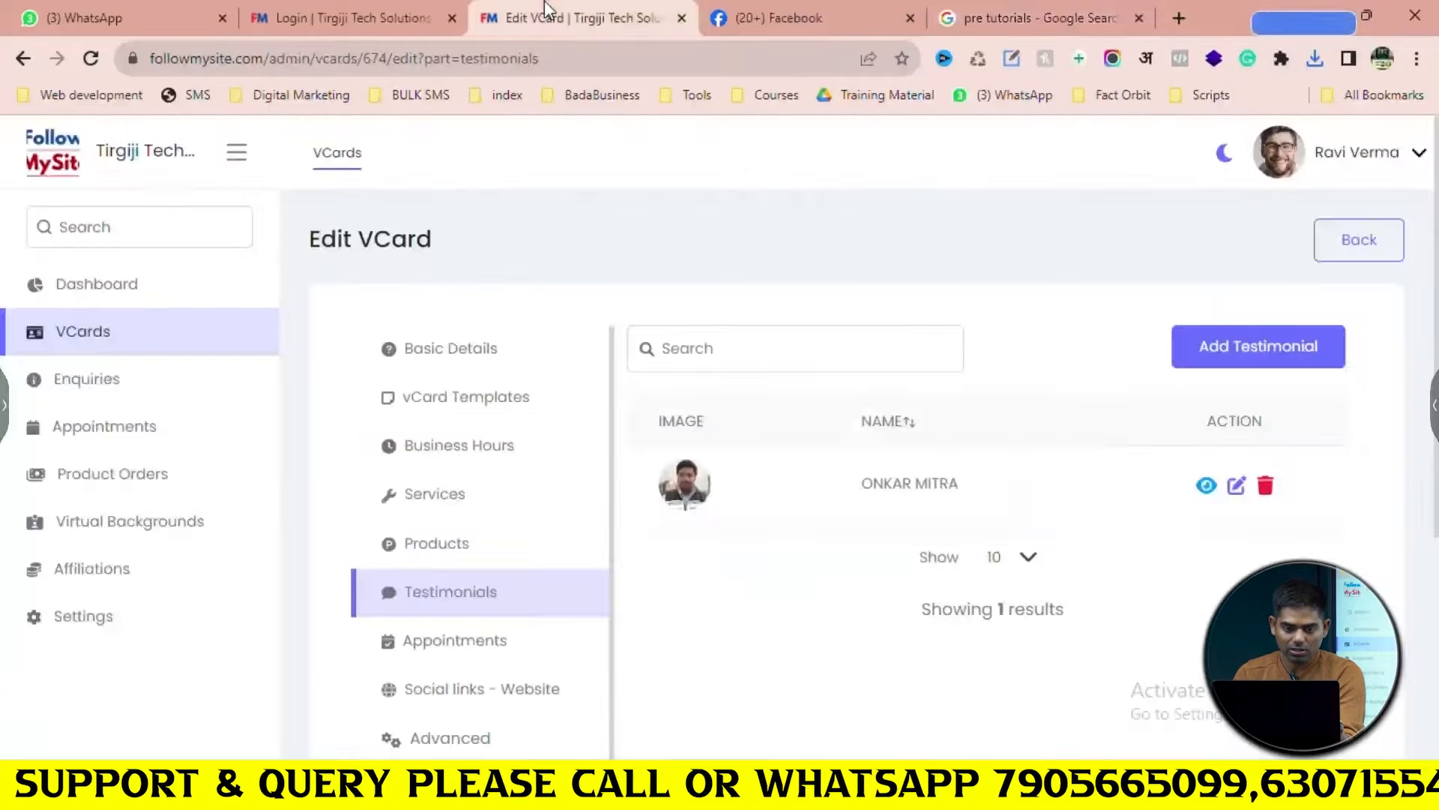
Add a new testimonial with the pasted review as description, trimmed to end at 'thoroughly.'
{"action": "left_click", "coordinate": [1239, 352]}
{"action": "scroll", "coordinate": [836, 383], "scroll_direction": "down", "scroll_amount": 2}
{"action": "left_click", "coordinate": [653, 357]}
{"action": "key", "text": "ctrl+v"}
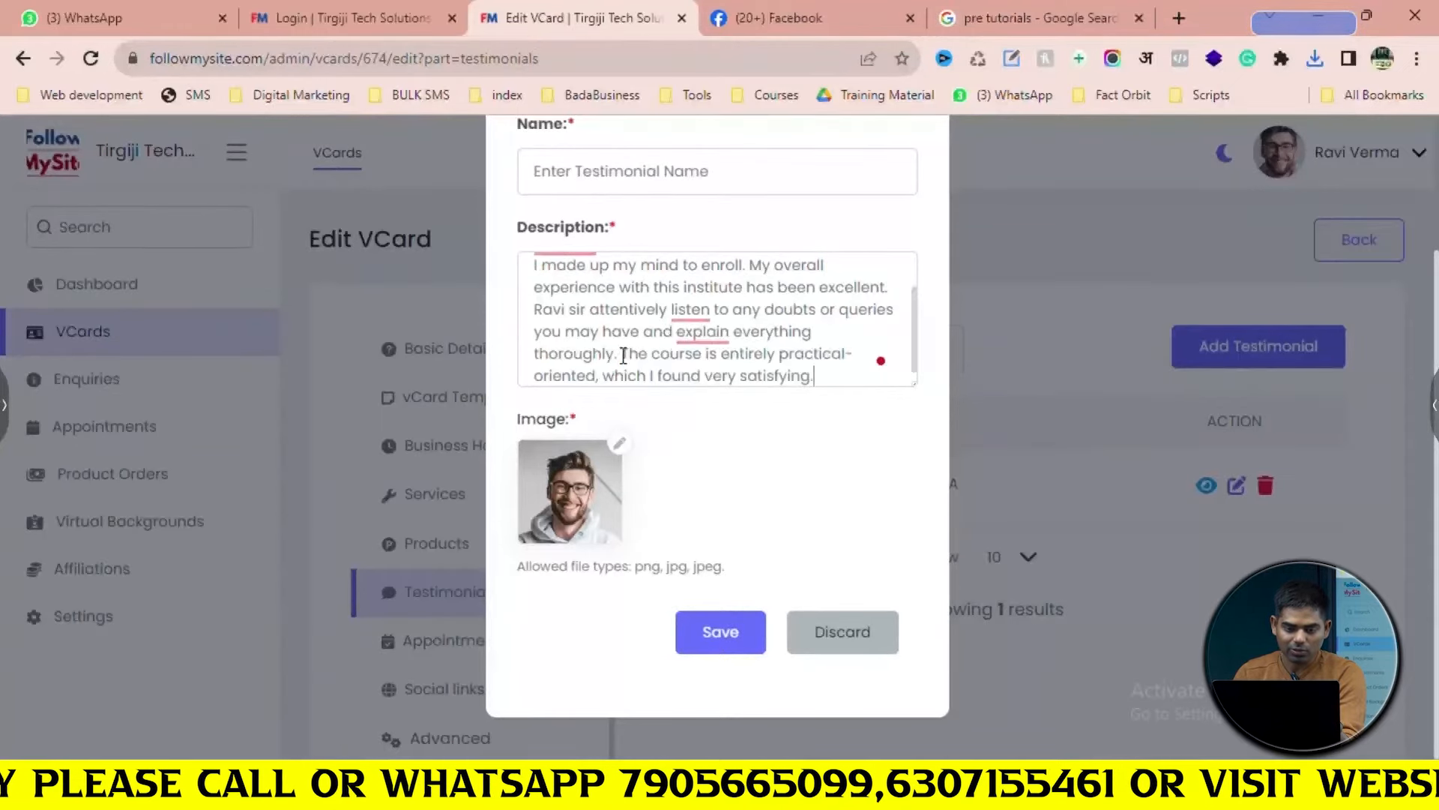
{"action": "left_click_drag", "start_coordinate": [623, 355], "coordinate": [773, 373]}
{"action": "key", "text": "BackSpace"}
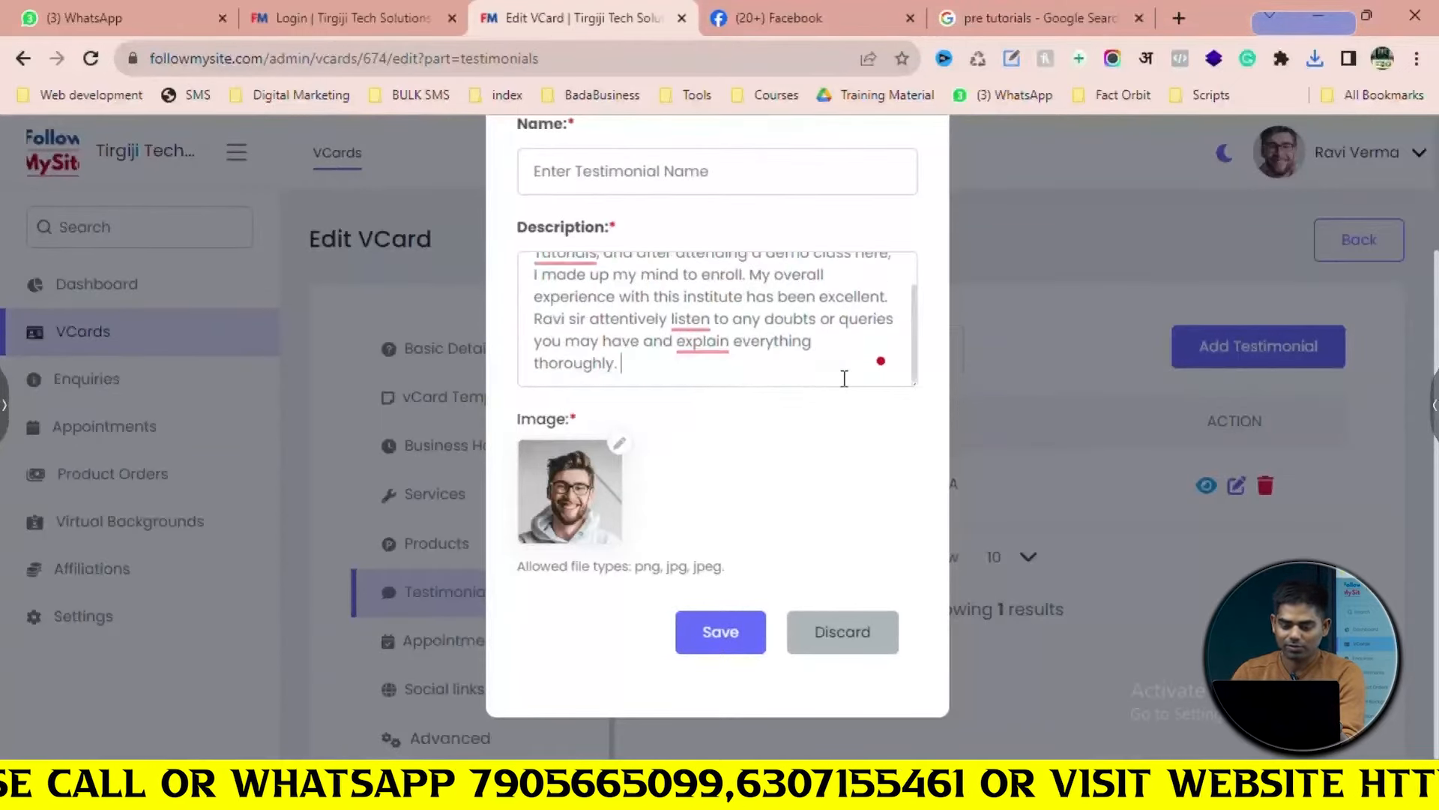
{"action": "scroll", "coordinate": [746, 337], "scroll_direction": "up", "scroll_amount": 2}
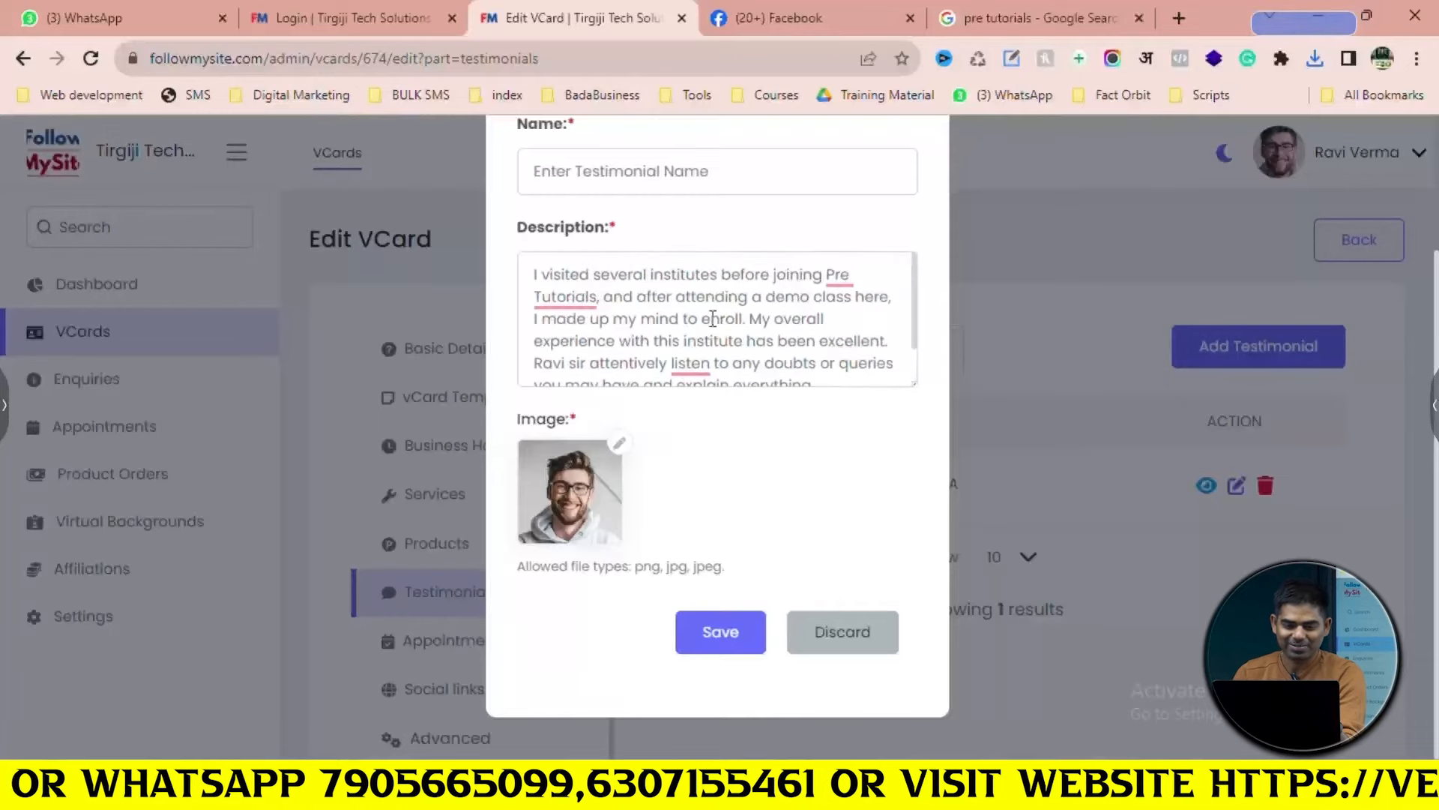
{"action": "scroll", "coordinate": [729, 281], "scroll_direction": "up", "scroll_amount": 2}
{"action": "left_click", "coordinate": [1042, 18]}
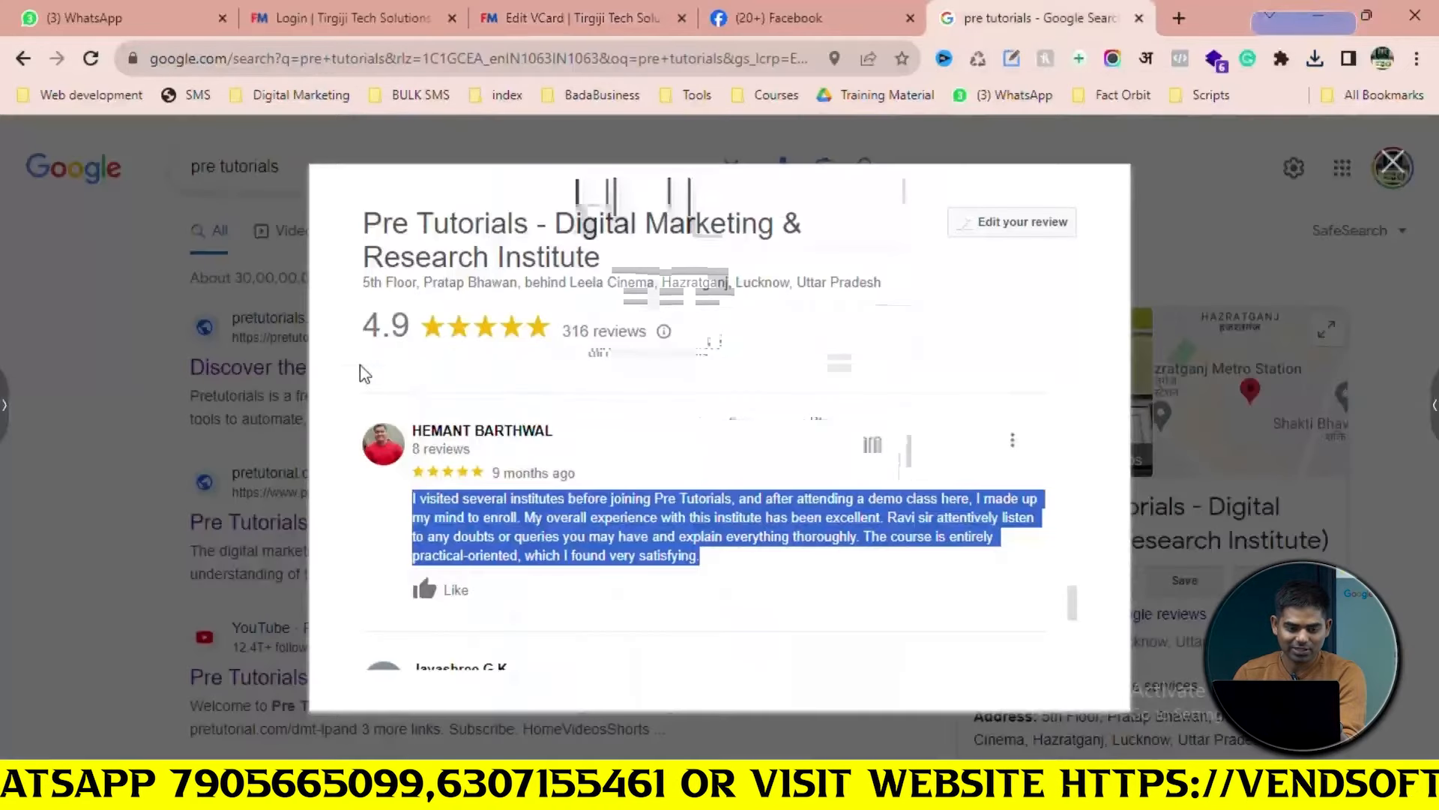
Copy the reviewer's name from their Google Maps profile into the testimonial's Name field
{"action": "left_click", "coordinate": [386, 461]}
{"action": "left_click", "coordinate": [470, 432]}
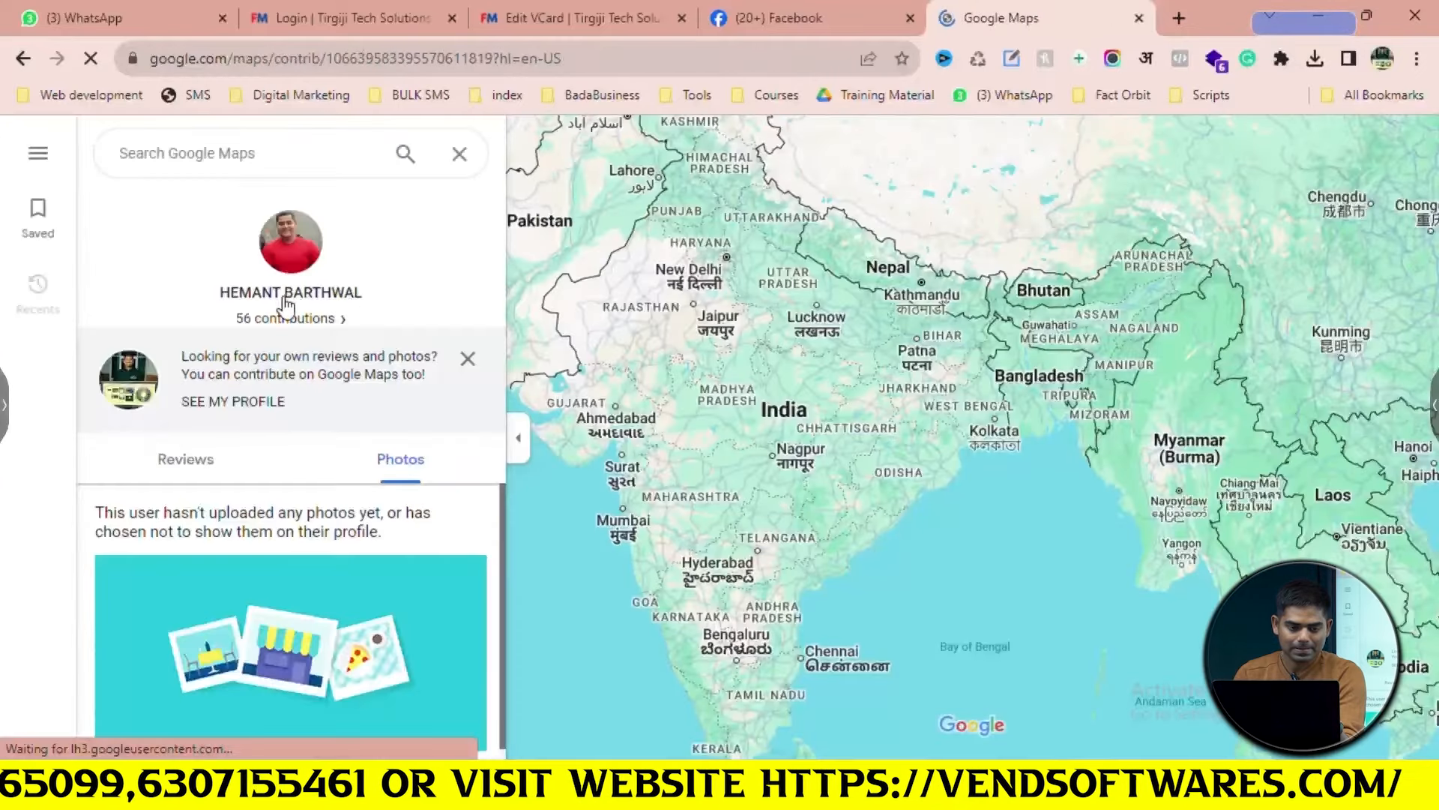
{"action": "left_click_drag", "start_coordinate": [377, 292], "coordinate": [213, 293]}
{"action": "key", "text": "ctrl+c"}
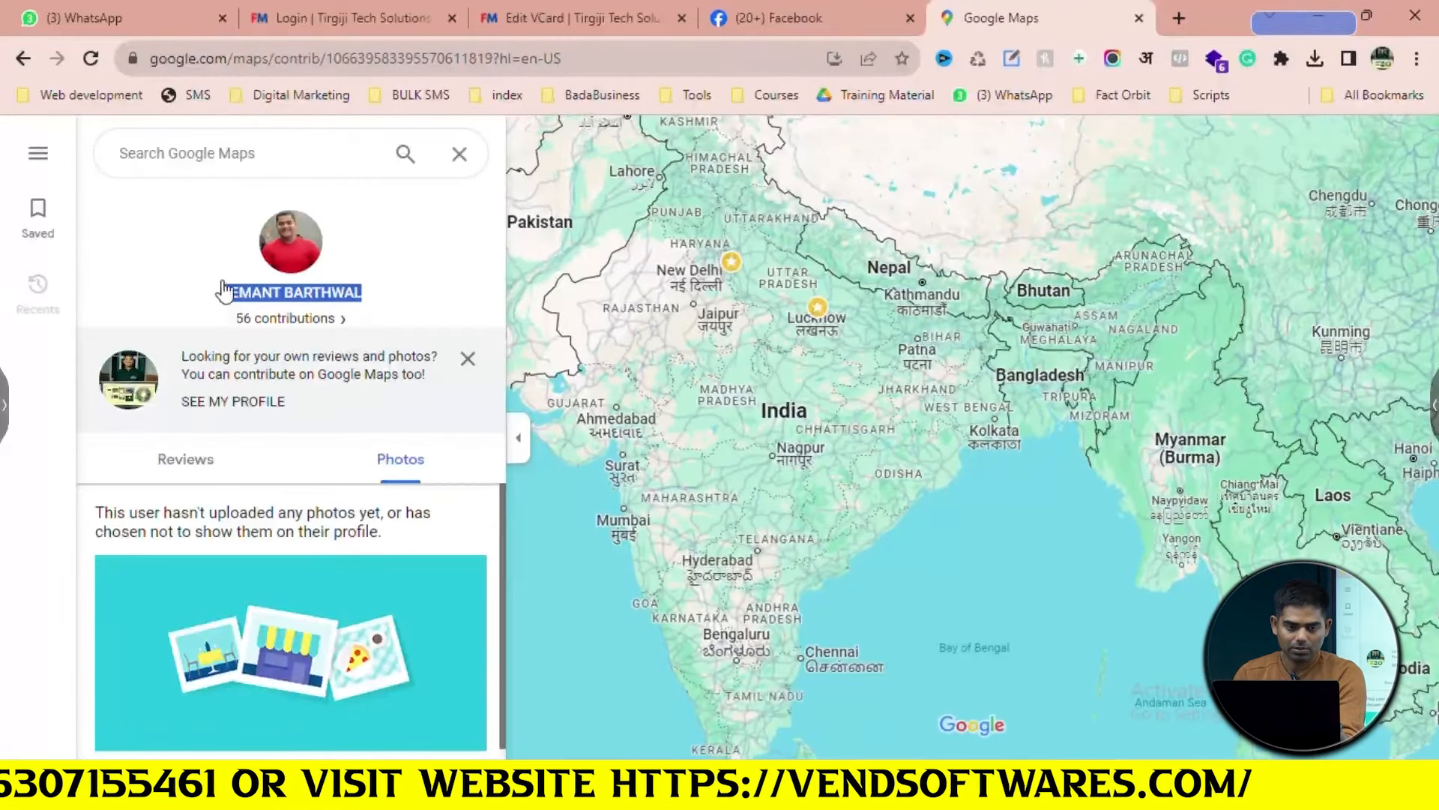
{"action": "left_click", "coordinate": [386, 11]}
{"action": "left_click", "coordinate": [542, 11]}
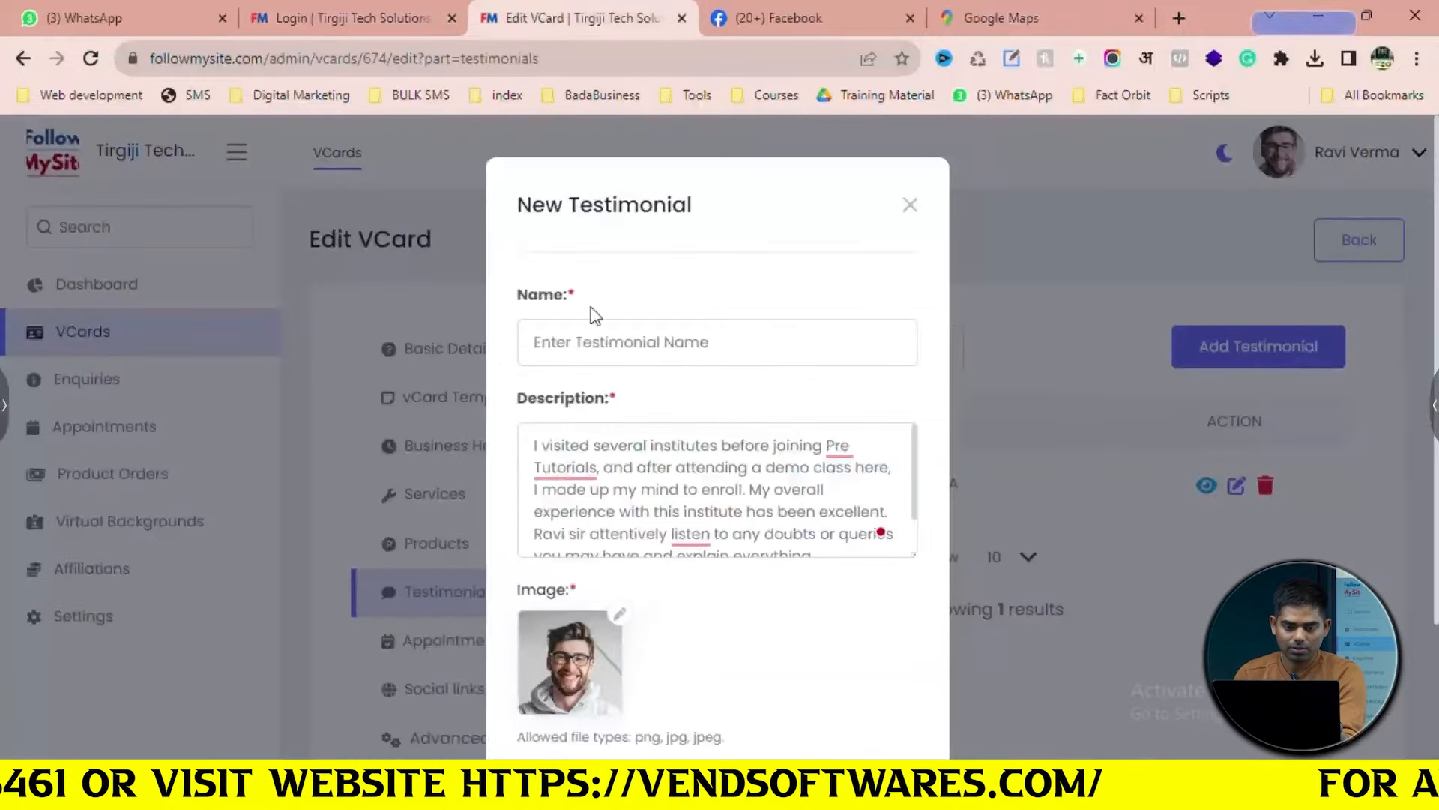
{"action": "left_click", "coordinate": [612, 344]}
{"action": "key", "text": "ctrl+v"}
Save the reviewer's profile photo to Downloads as 'unnamed (1)'
{"action": "left_click", "coordinate": [1095, 9]}
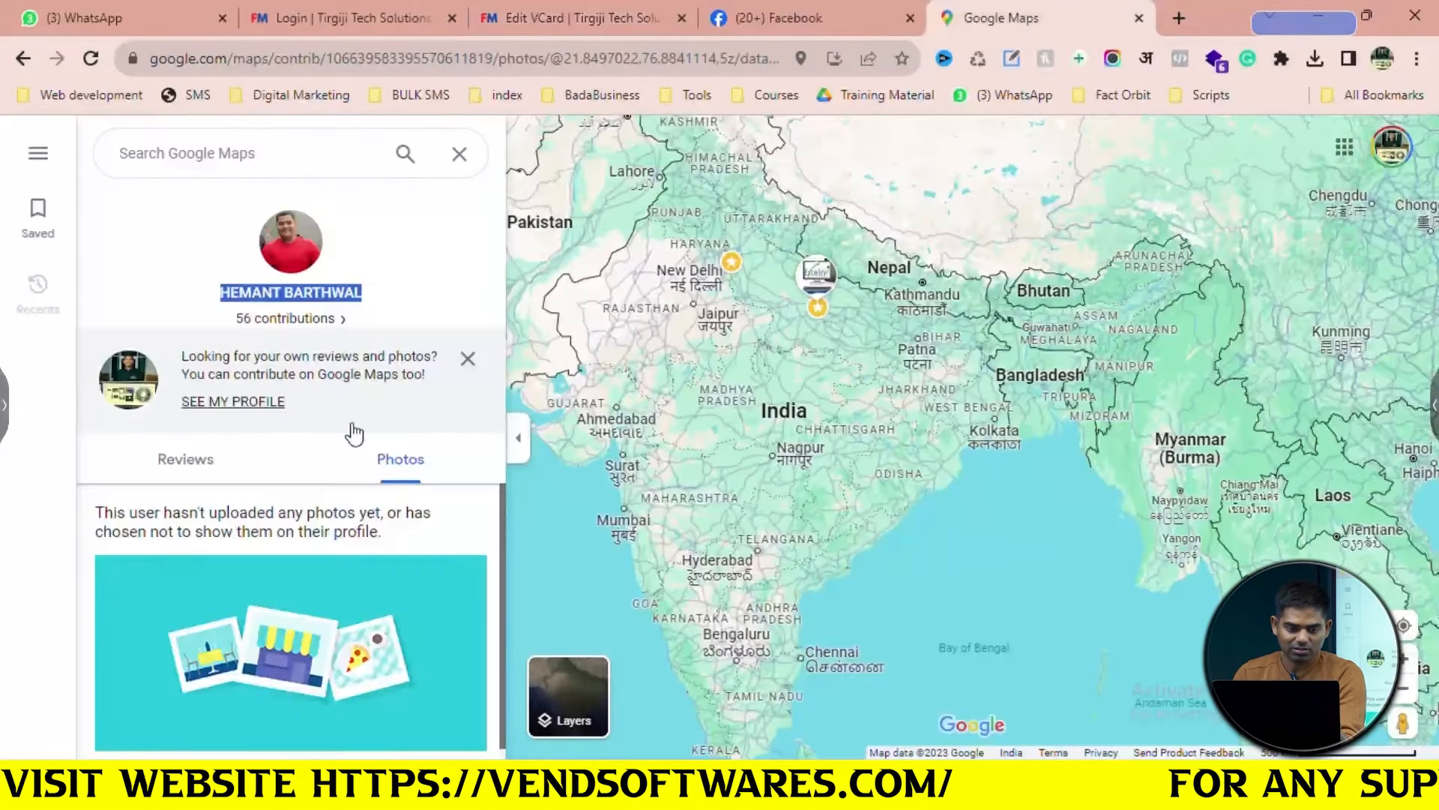
{"action": "right_click", "coordinate": [295, 272]}
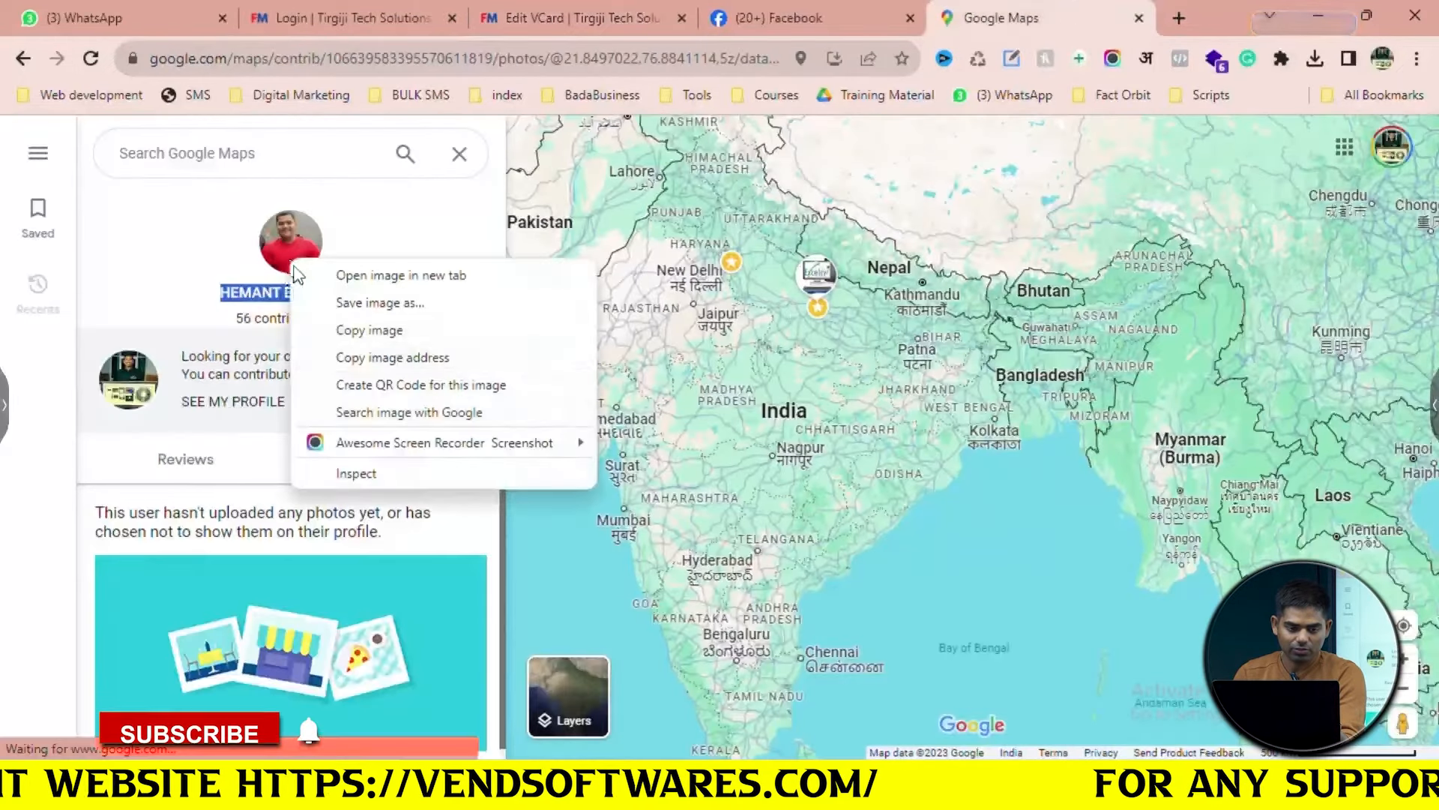
{"action": "left_click", "coordinate": [378, 302]}
{"action": "left_click", "coordinate": [1028, 682]}
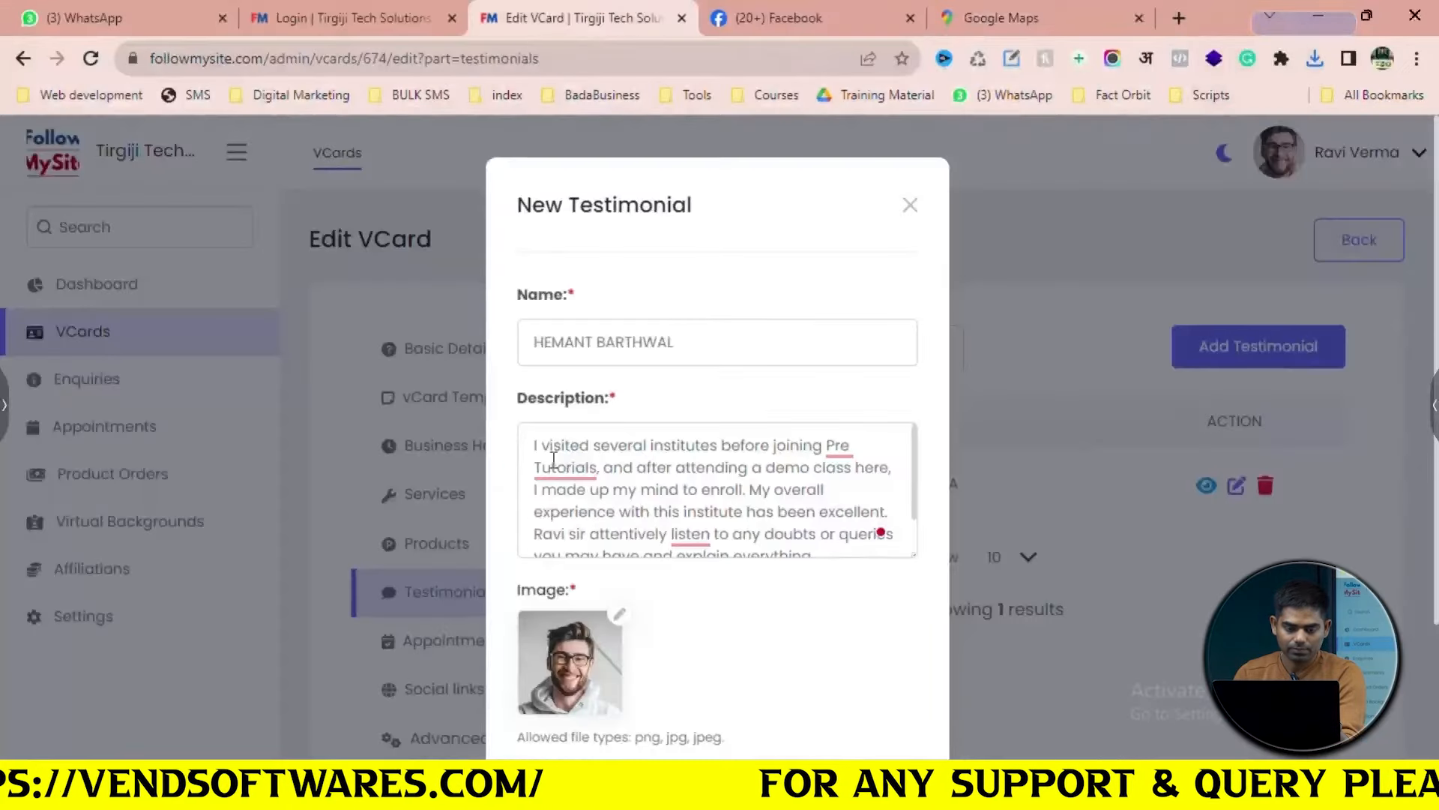
Attach the saved 'unnamed (1)' photo to the new testimonial
{"action": "scroll", "coordinate": [712, 488], "scroll_direction": "down", "scroll_amount": 2}
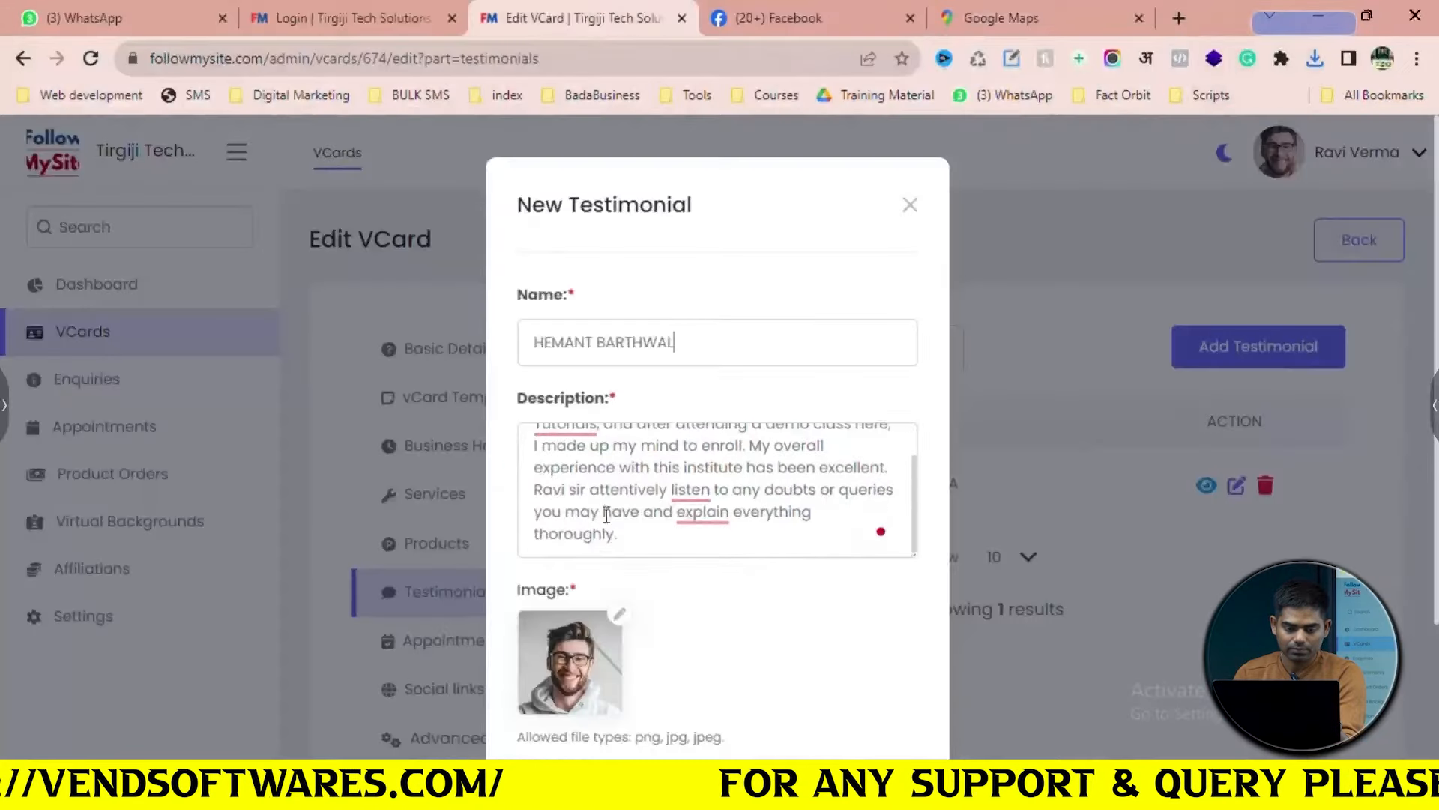
{"action": "left_click", "coordinate": [621, 616]}
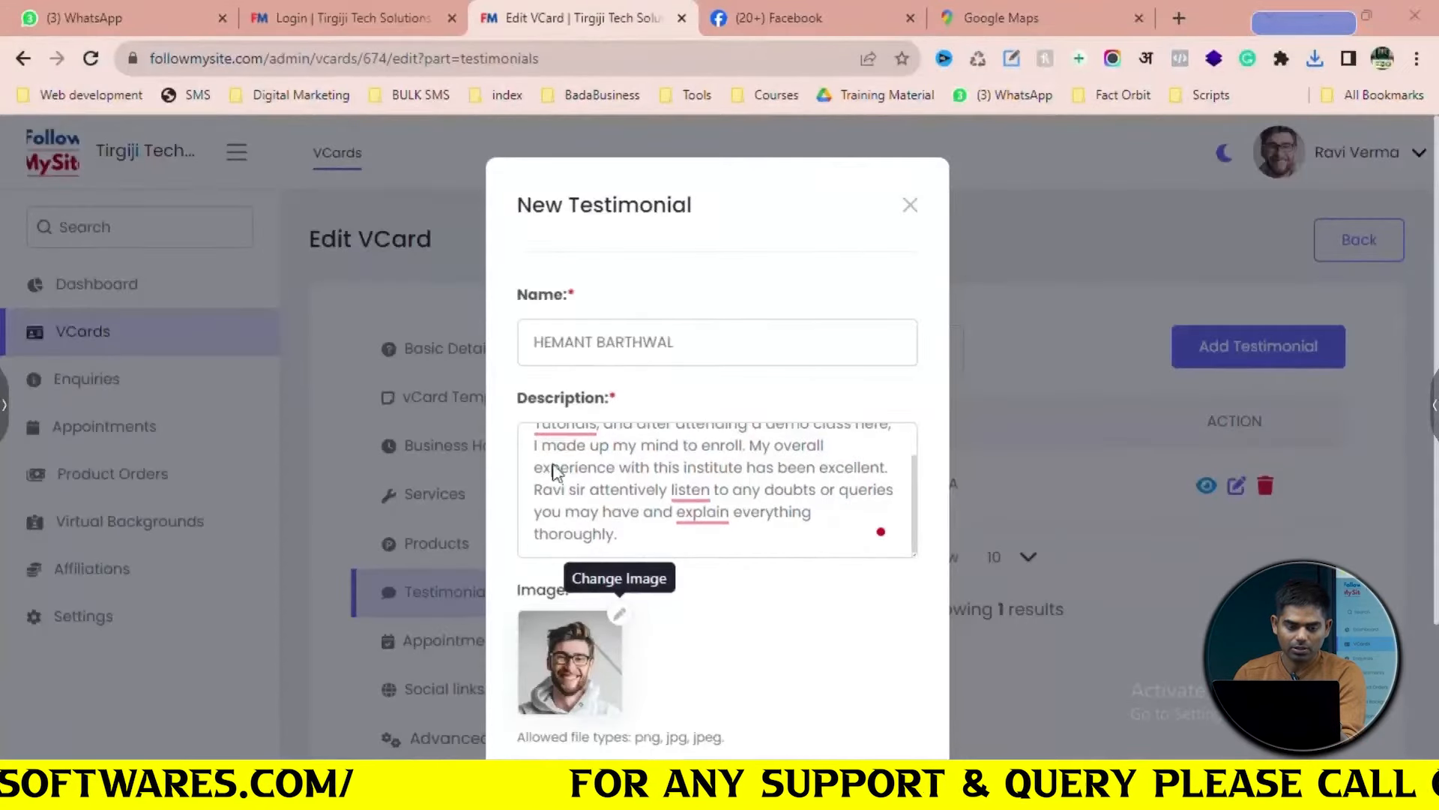
{"action": "left_click", "coordinate": [247, 233]}
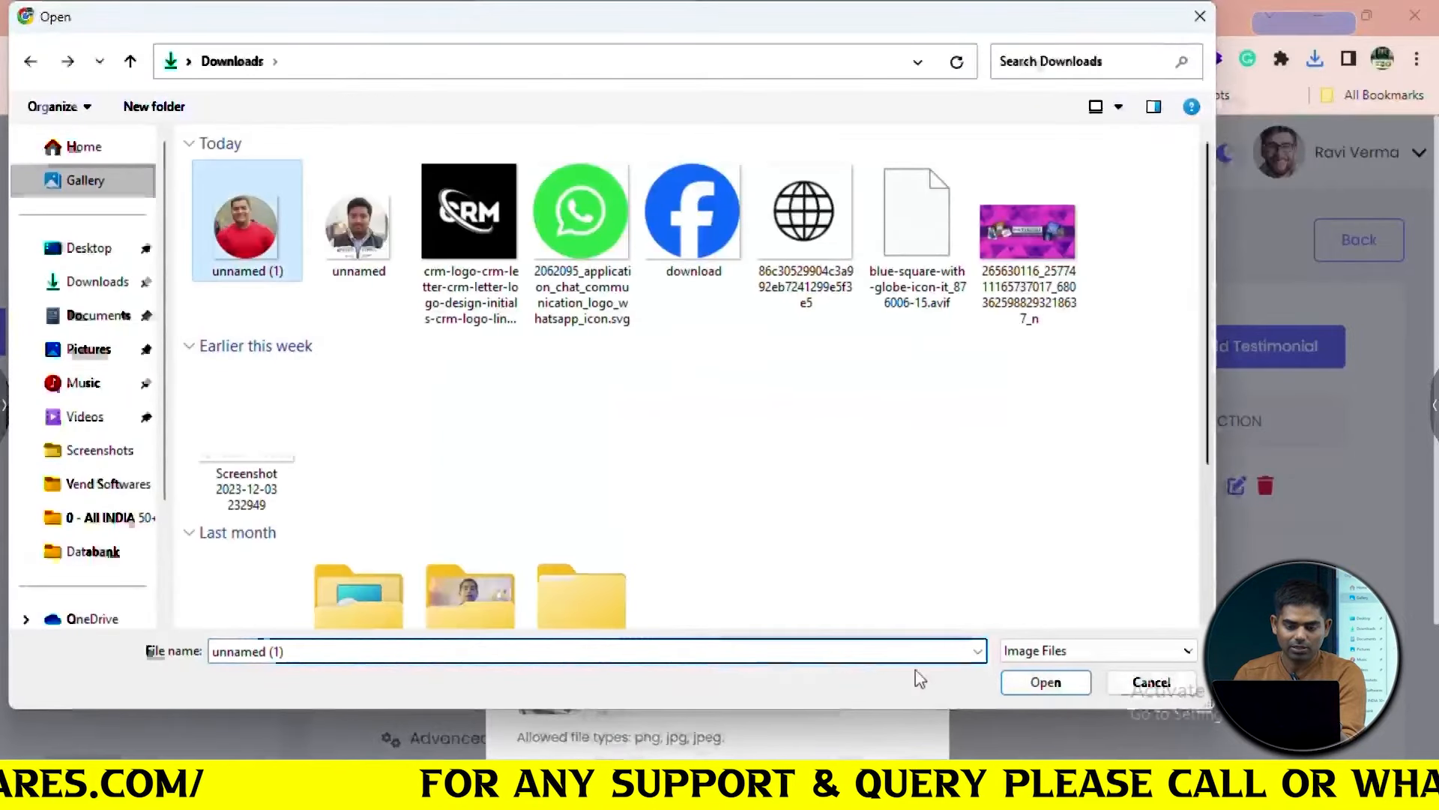
{"action": "left_click", "coordinate": [1046, 682]}
Delete the description's last sentence so it ends at 'excellent.' and save the testimonial
{"action": "scroll", "coordinate": [740, 633], "scroll_direction": "down", "scroll_amount": 2}
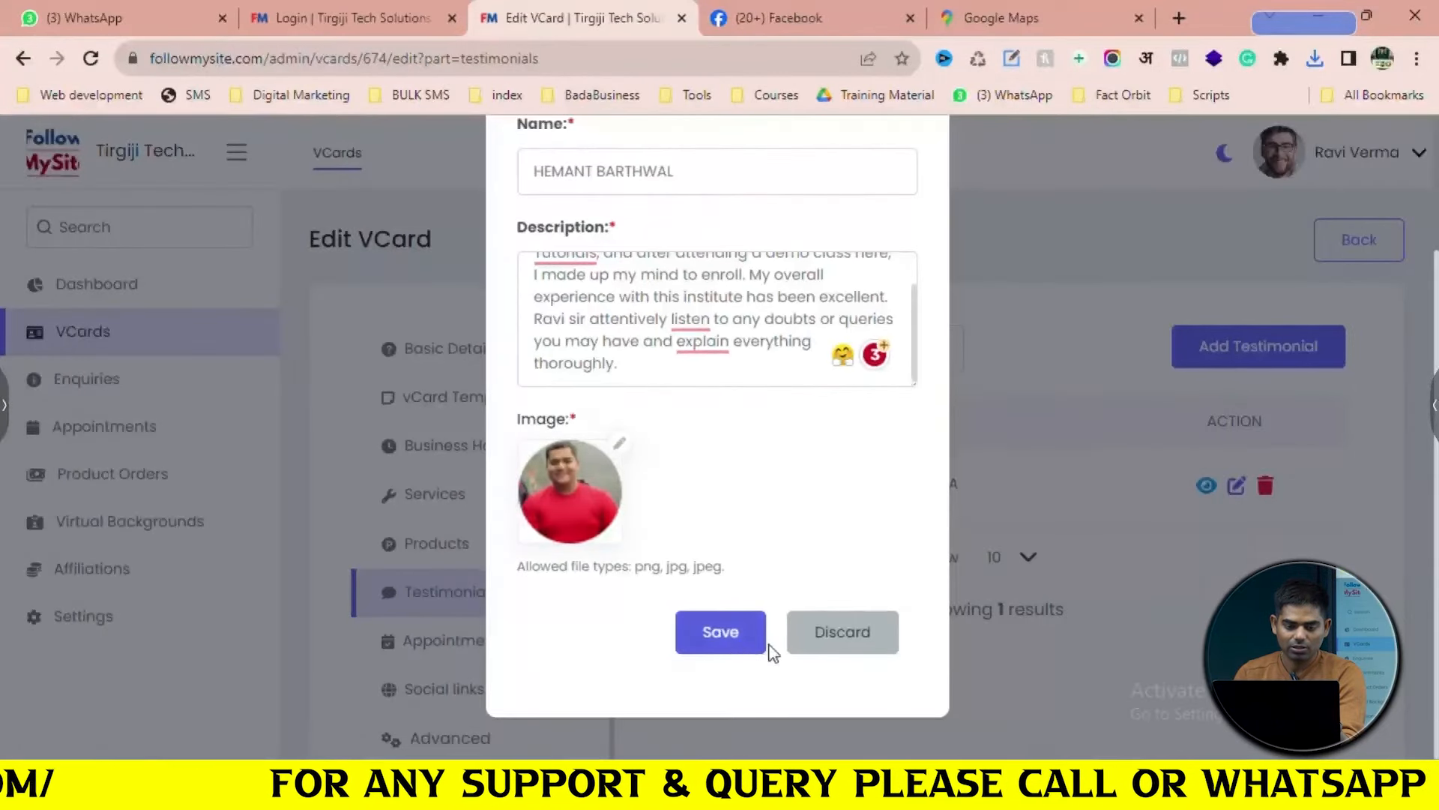
{"action": "left_click", "coordinate": [732, 636]}
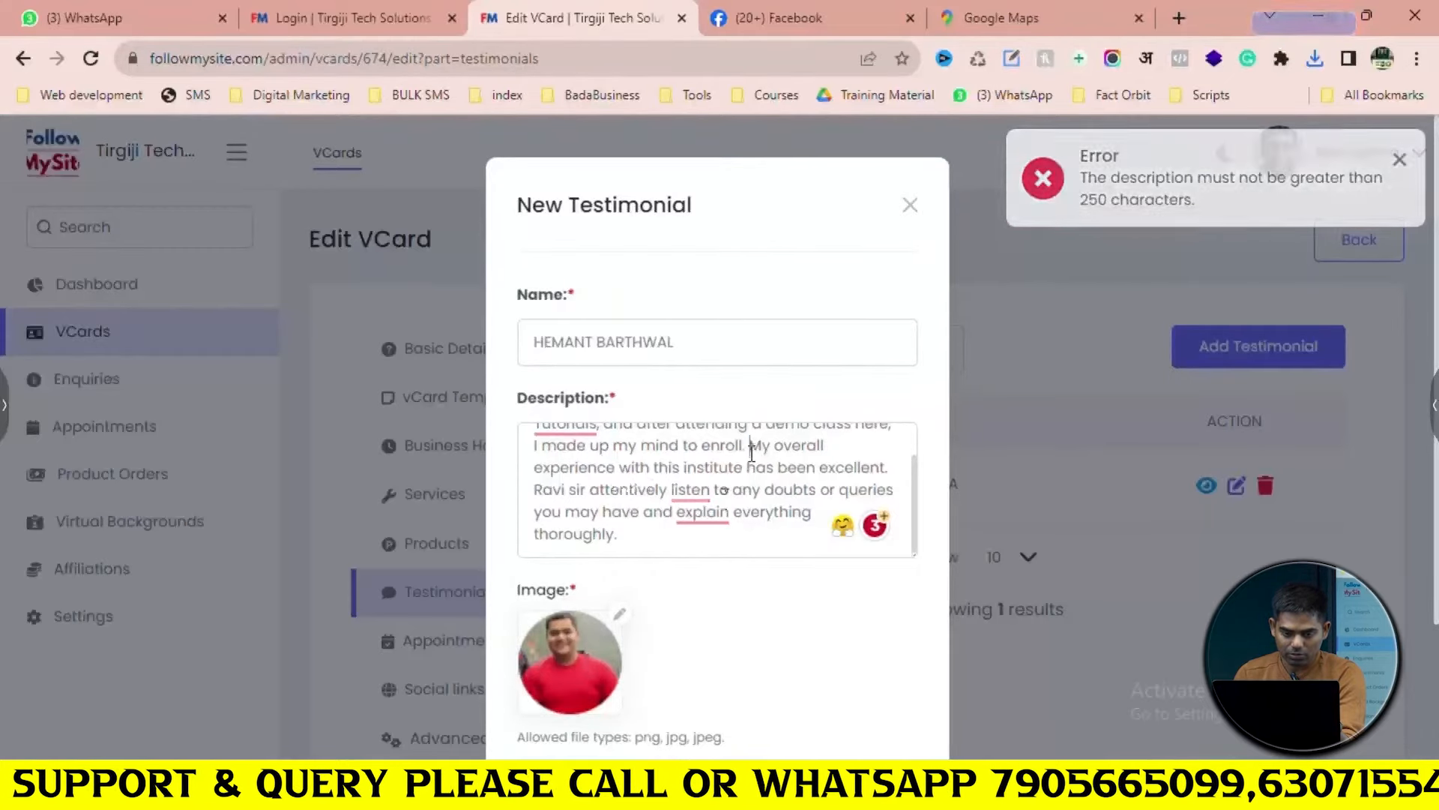
{"action": "left_click_drag", "start_coordinate": [749, 445], "coordinate": [759, 538]}
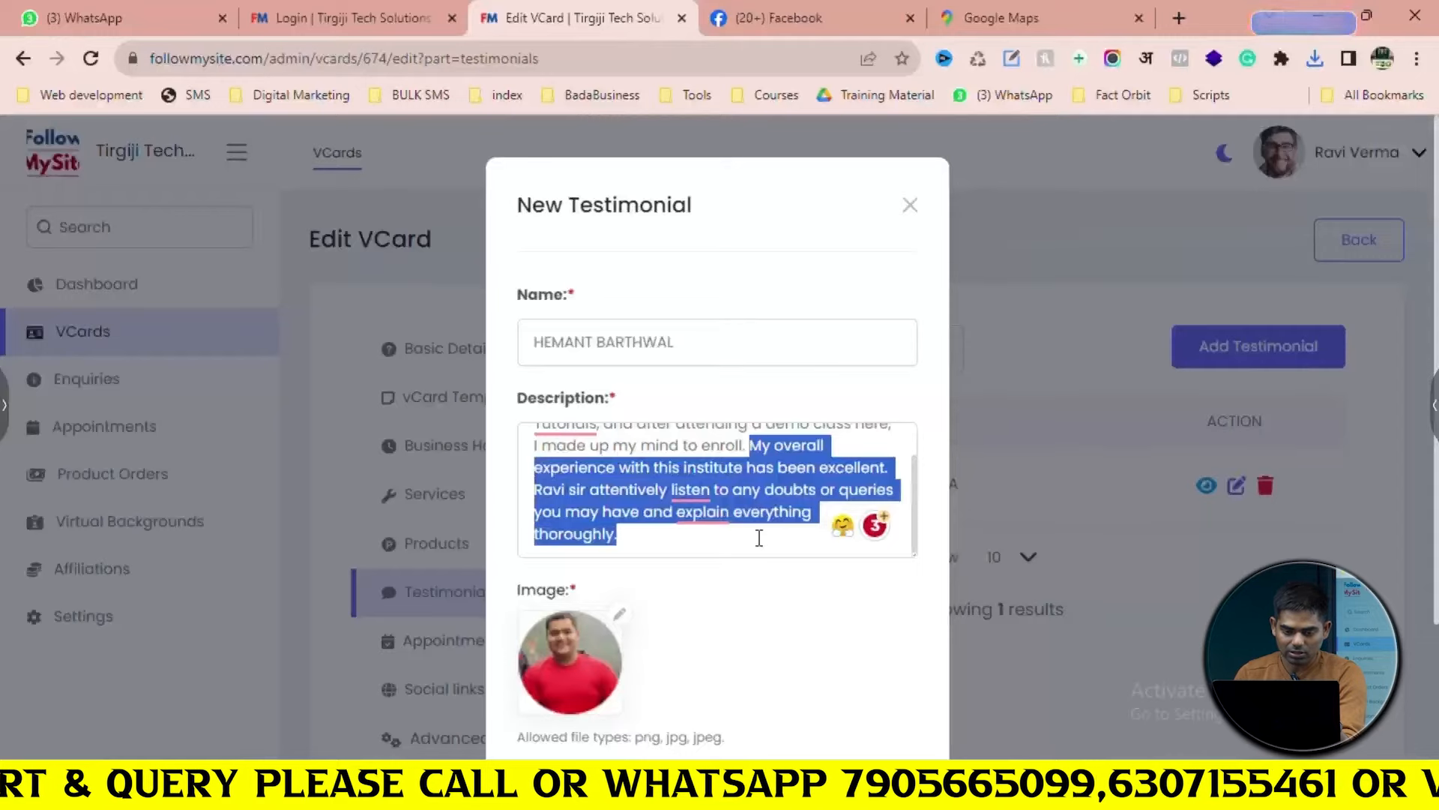
{"action": "left_click", "coordinate": [759, 539]}
{"action": "left_click_drag", "start_coordinate": [537, 493], "coordinate": [638, 536]}
{"action": "key", "text": "BackSpace"}
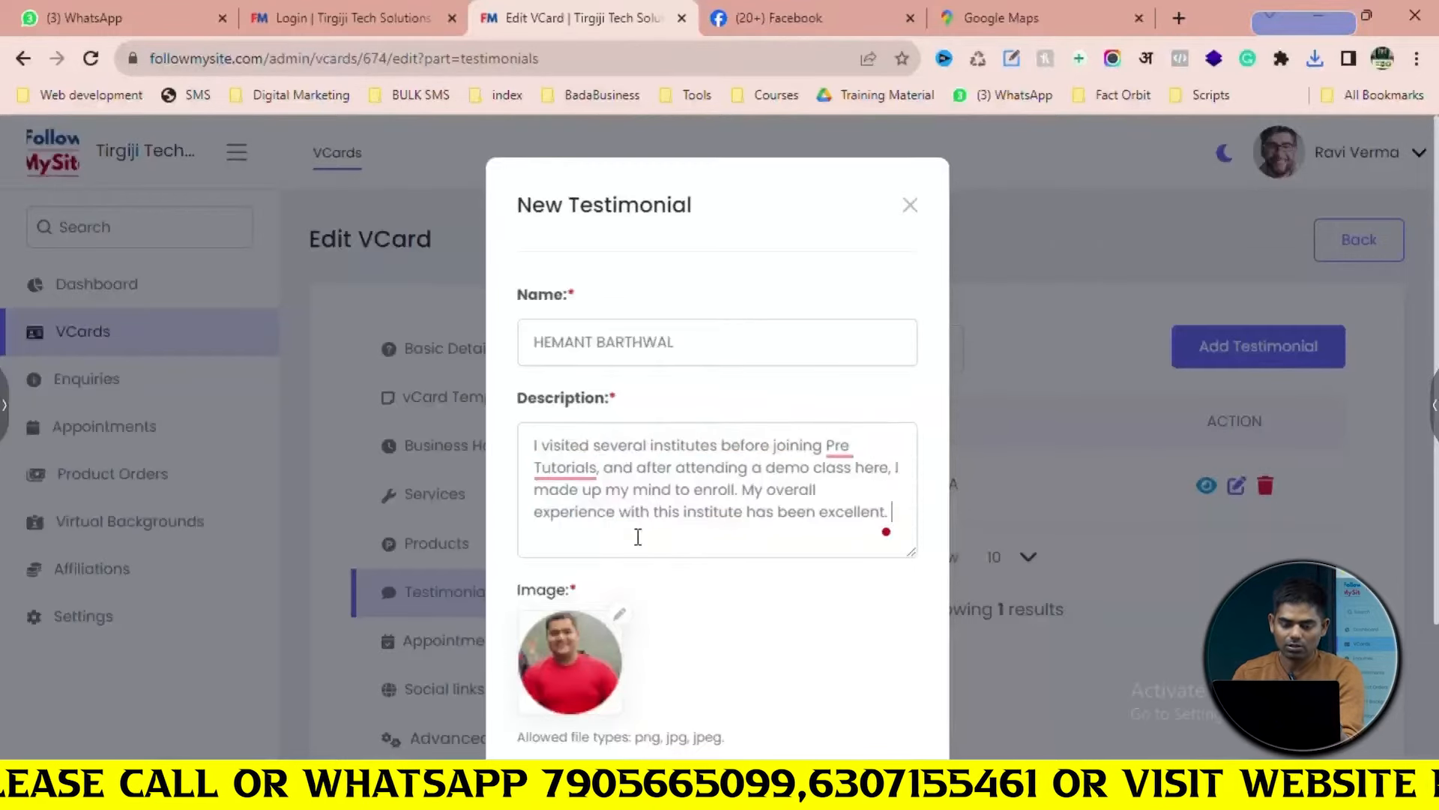
{"action": "scroll", "coordinate": [638, 537], "scroll_direction": "down", "scroll_amount": 3}
{"action": "left_click", "coordinate": [716, 636]}
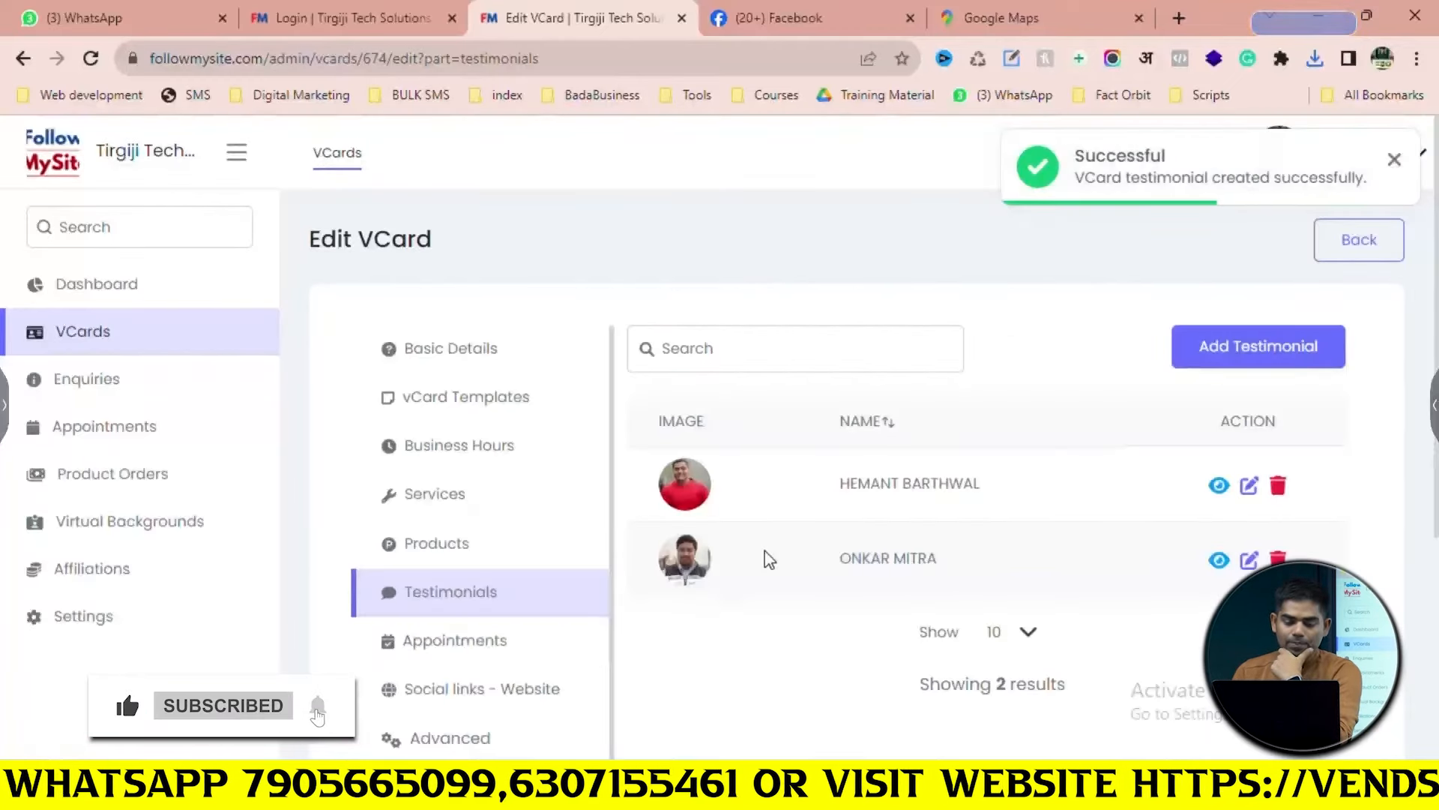
{"action": "scroll", "coordinate": [769, 558], "scroll_direction": "down", "scroll_amount": 1}
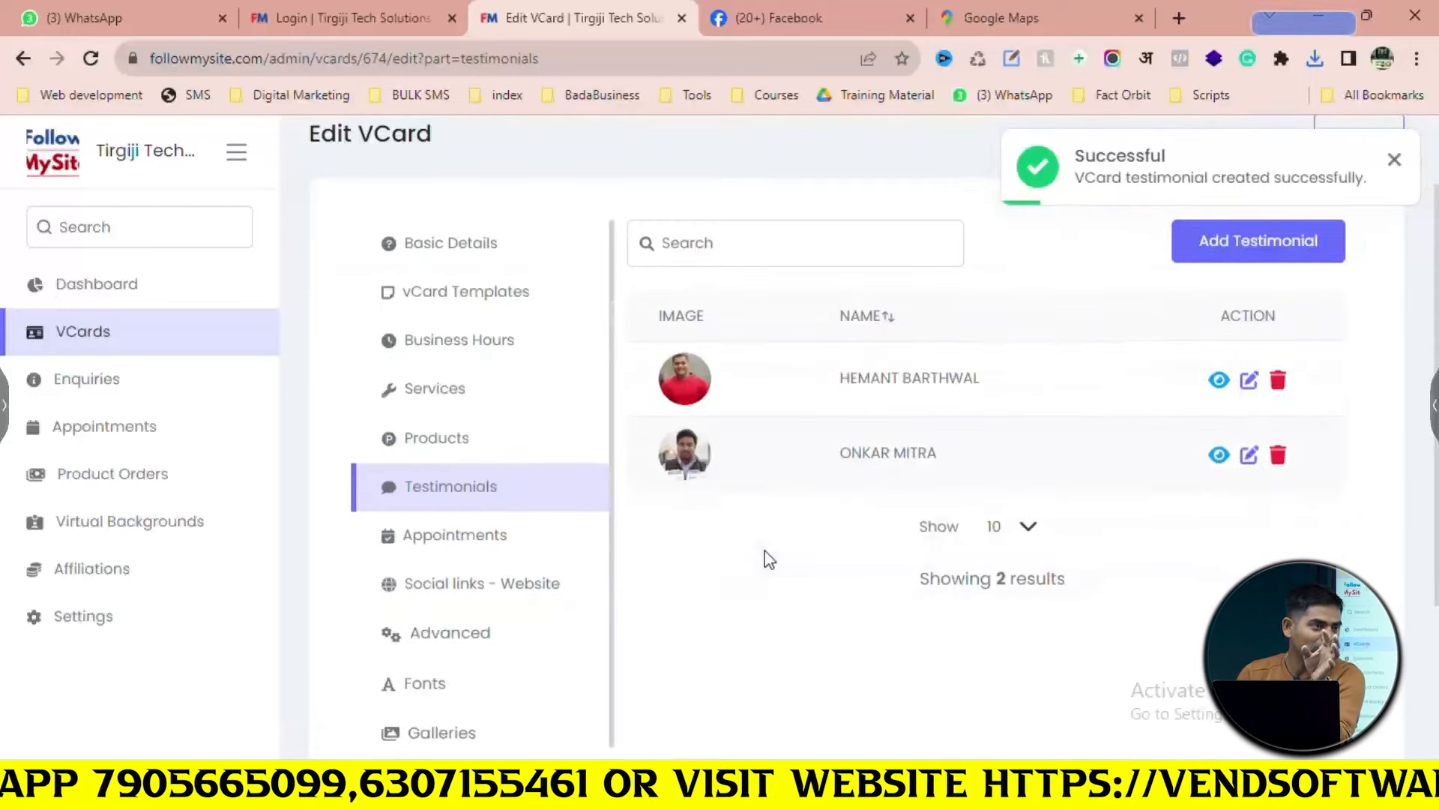
In Appointments, tick the Monday through Friday availability checkboxes, leaving Sunday off
{"action": "left_click", "coordinate": [506, 538]}
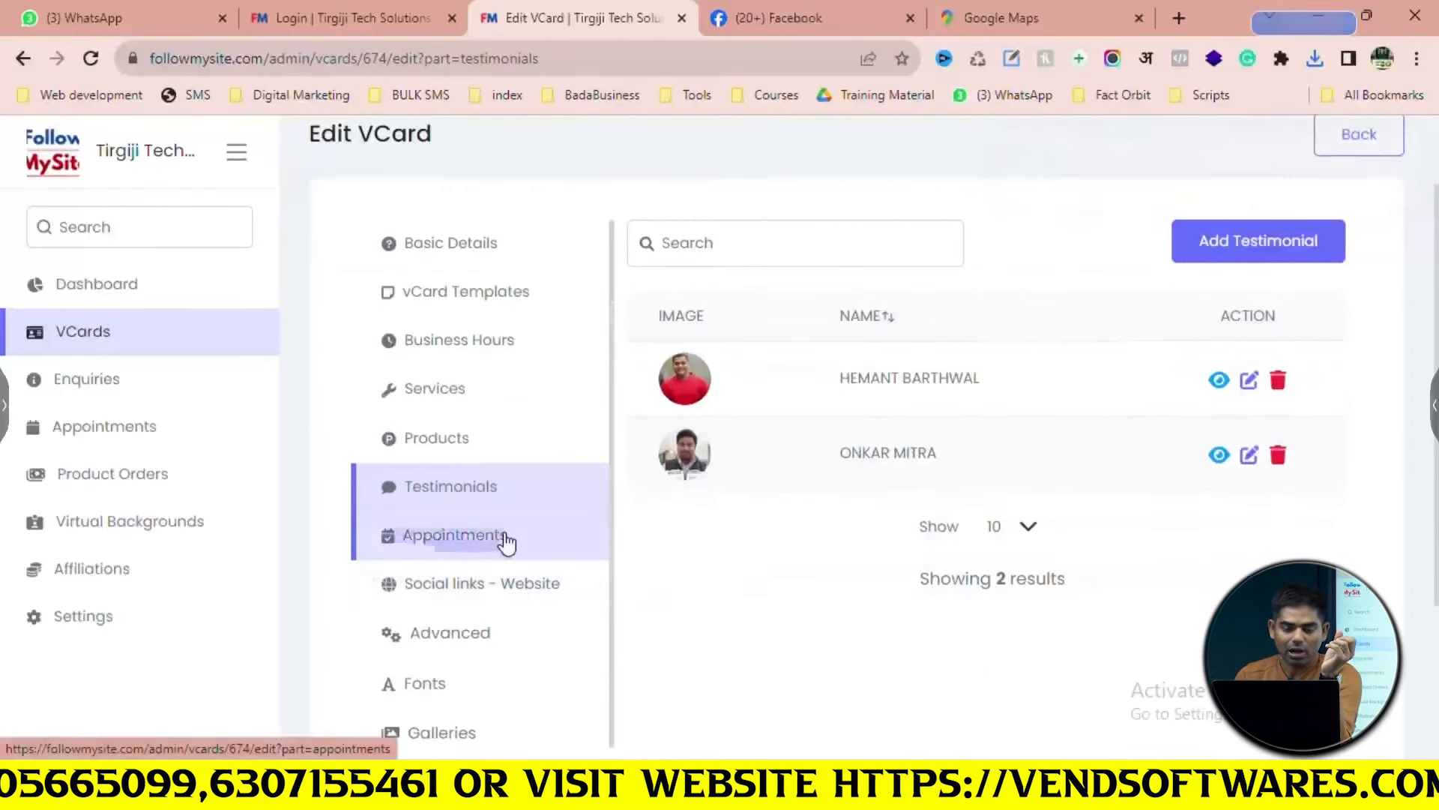
{"action": "scroll", "coordinate": [760, 558], "scroll_direction": "down", "scroll_amount": 1}
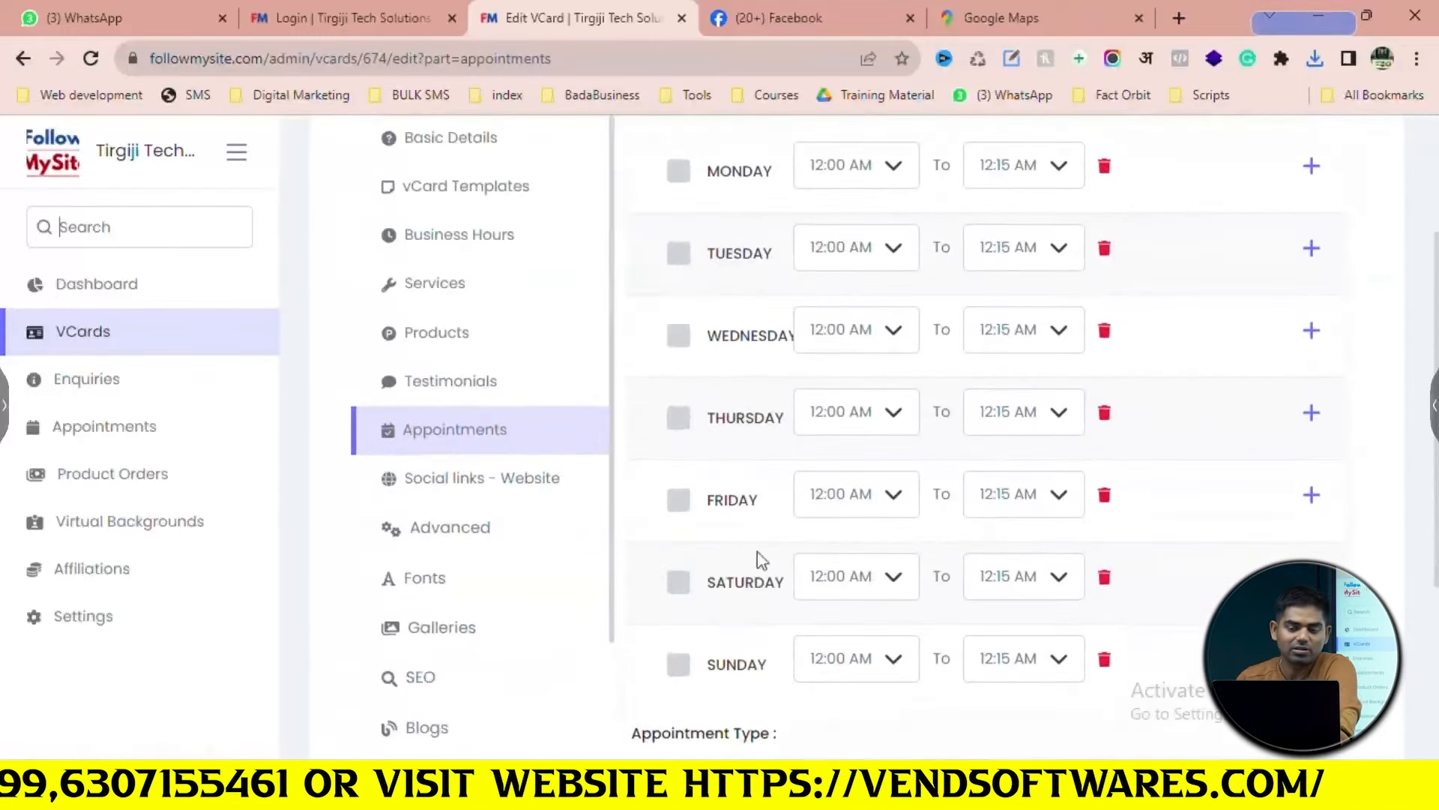
{"action": "scroll", "coordinate": [724, 558], "scroll_direction": "up", "scroll_amount": 2}
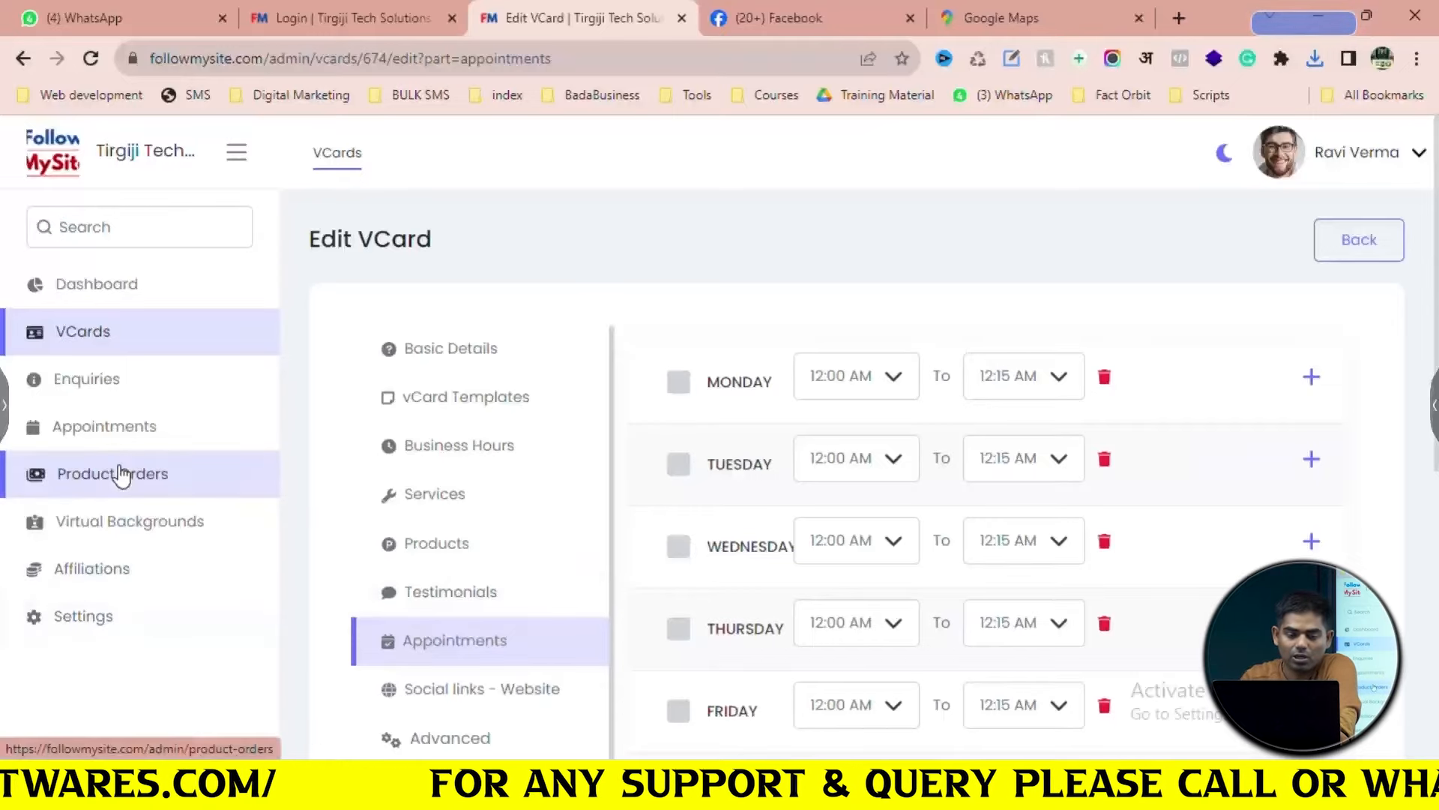
{"action": "left_click", "coordinate": [679, 383]}
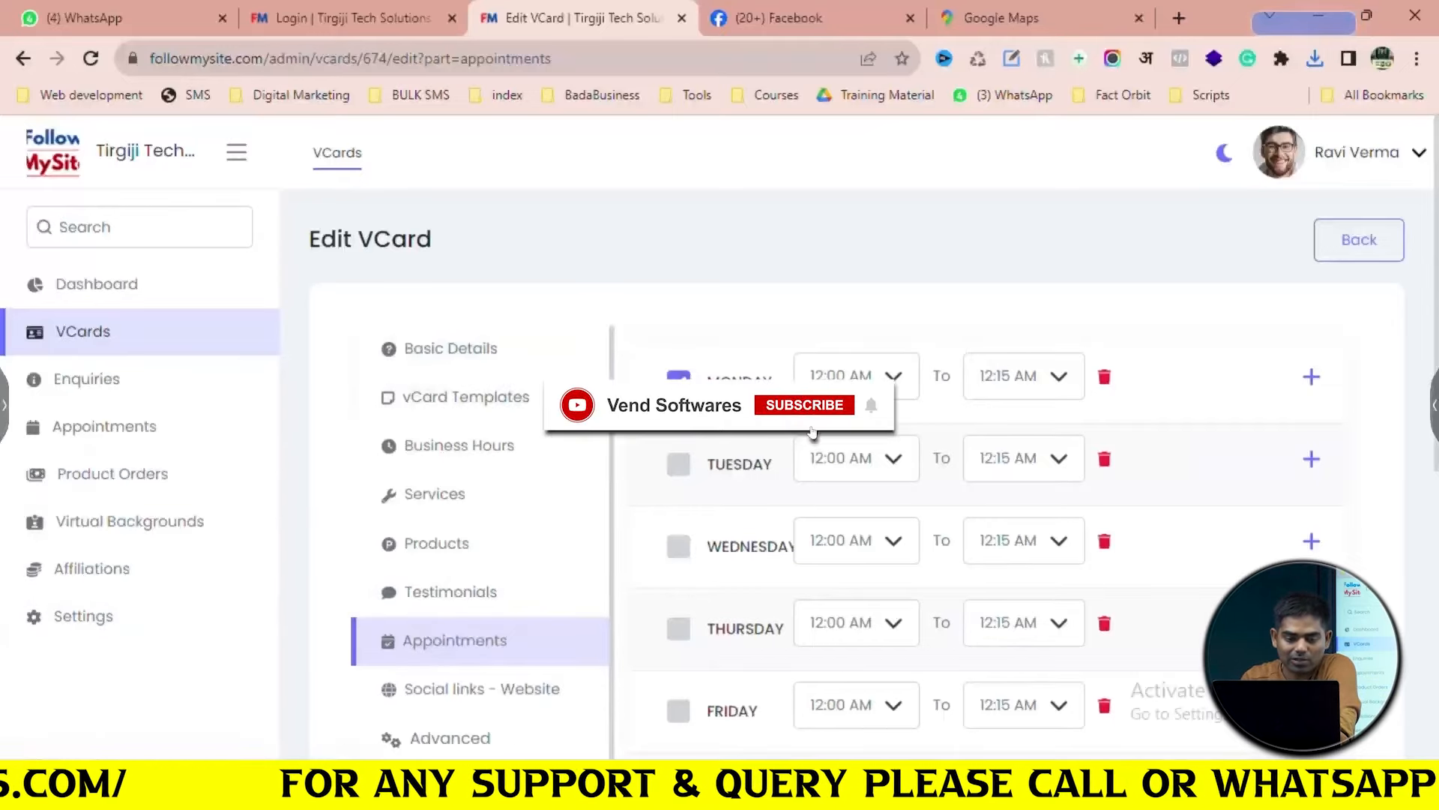
{"action": "left_click", "coordinate": [678, 464]}
{"action": "scroll", "coordinate": [682, 465], "scroll_direction": "down", "scroll_amount": 3}
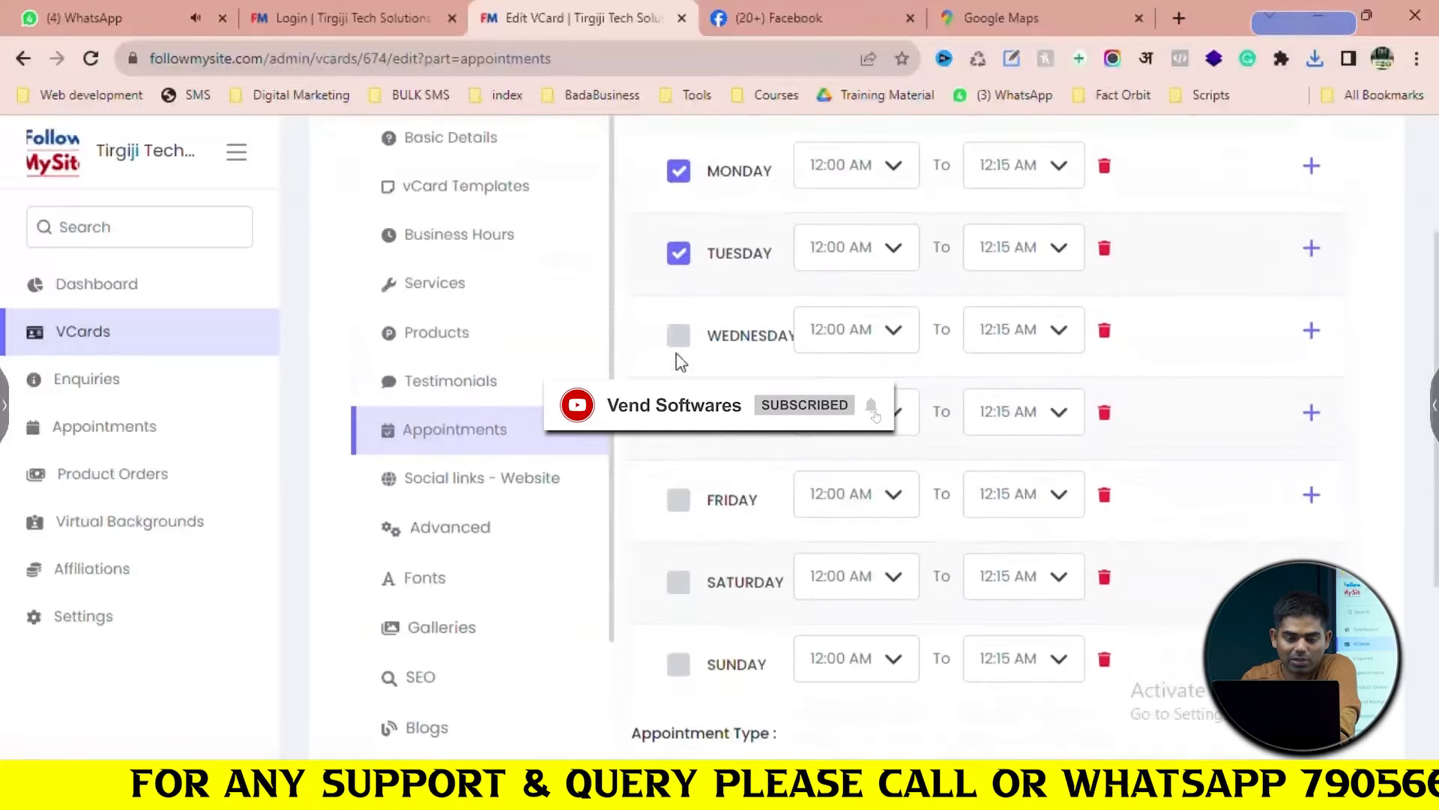
{"action": "left_click", "coordinate": [678, 335]}
{"action": "left_click", "coordinate": [679, 418]}
{"action": "left_click", "coordinate": [678, 500]}
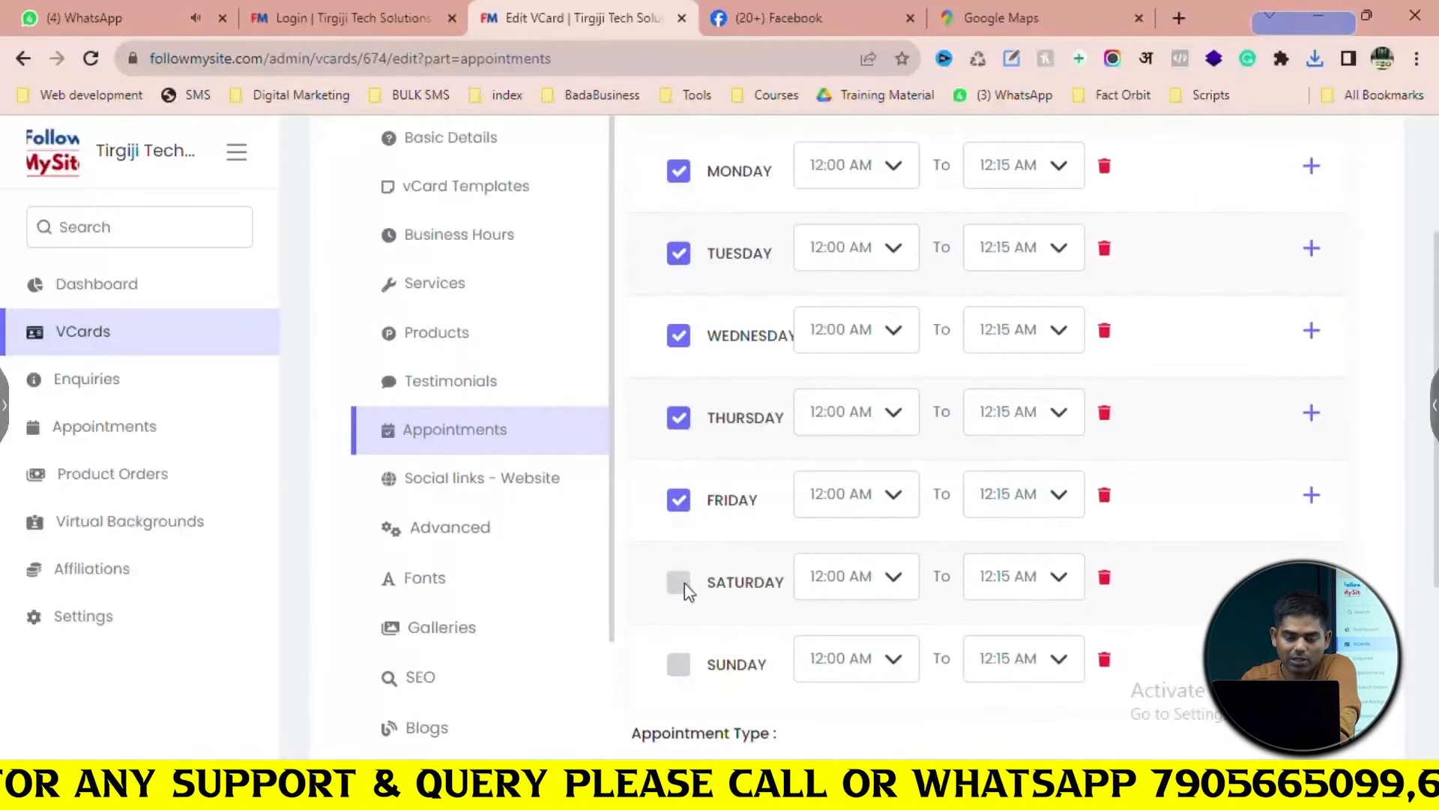
{"action": "scroll", "coordinate": [748, 450], "scroll_direction": "up", "scroll_amount": 3}
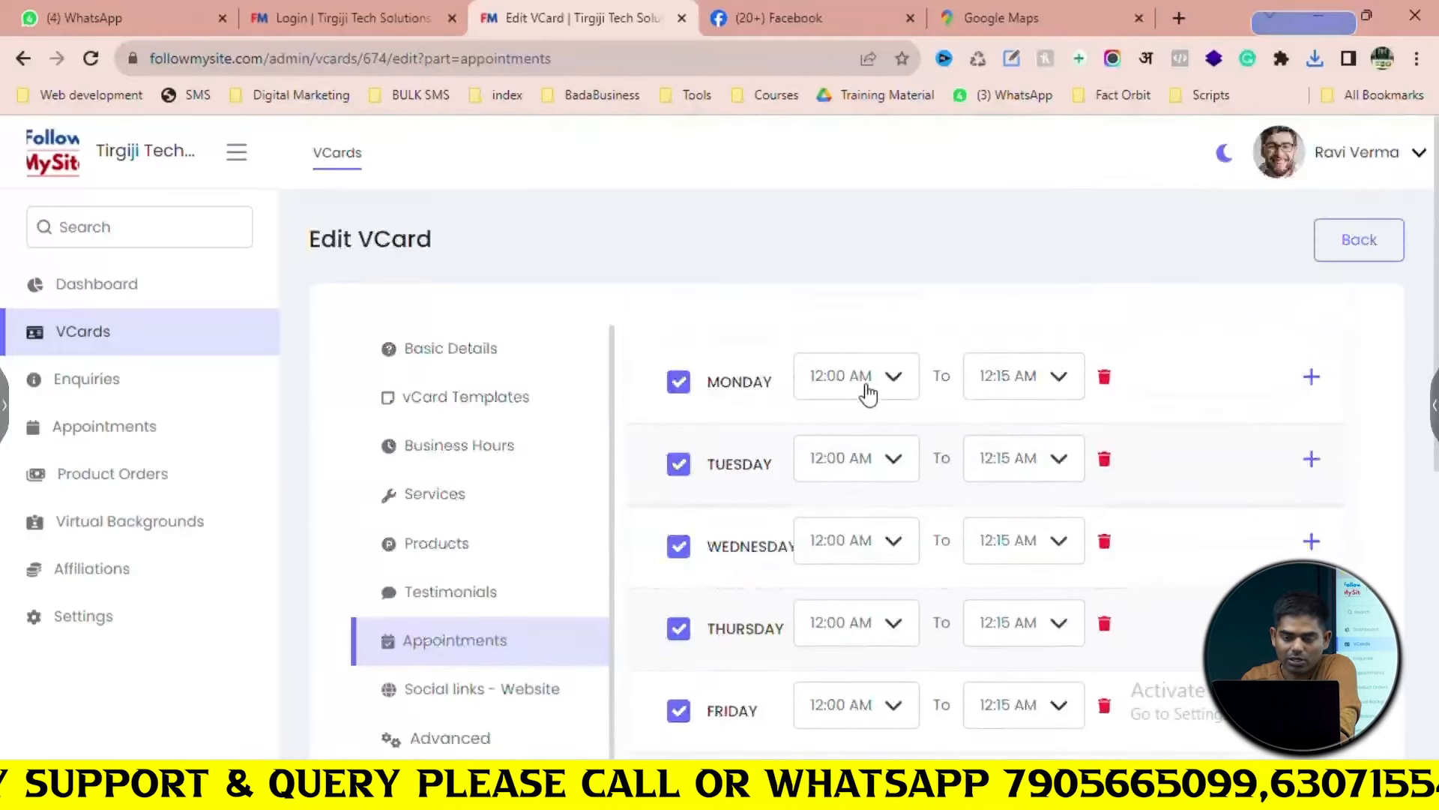
{"action": "scroll", "coordinate": [1019, 420], "scroll_direction": "down", "scroll_amount": 4}
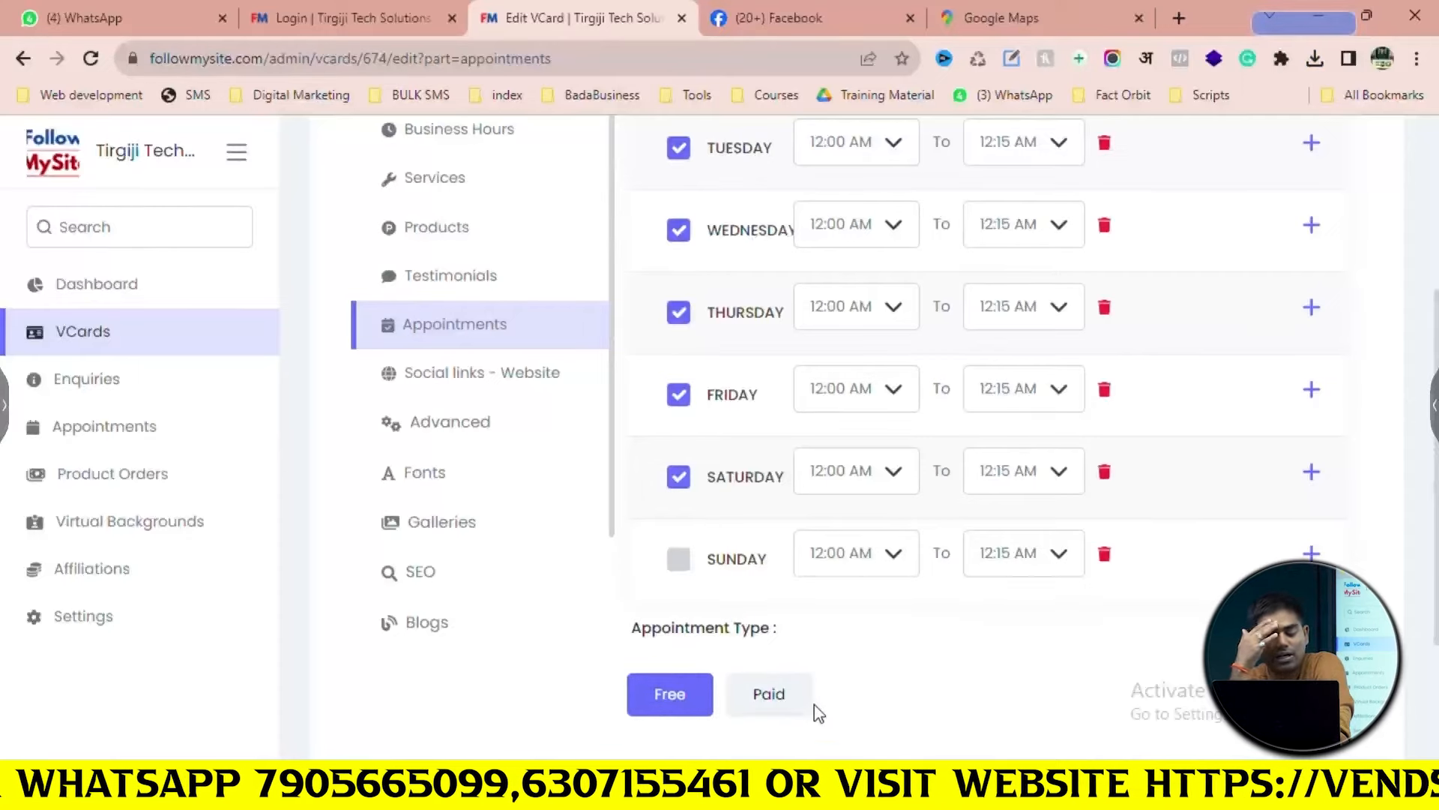
Switch appointments to Paid with an amount of 499 and save
{"action": "left_click", "coordinate": [742, 699]}
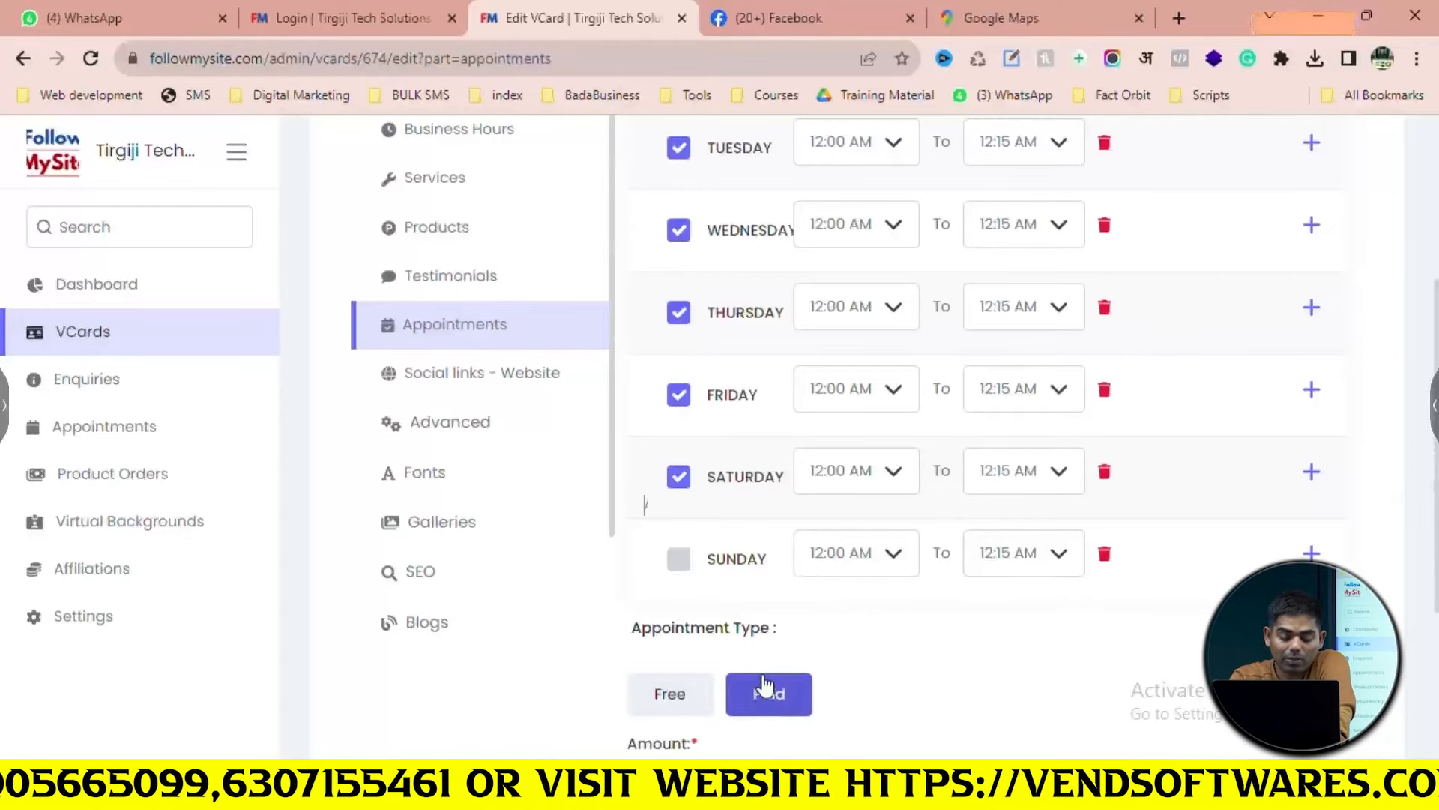
{"action": "scroll", "coordinate": [750, 600], "scroll_direction": "down", "scroll_amount": 4}
{"action": "left_click", "coordinate": [718, 502]}
{"action": "type", "text": "499"}
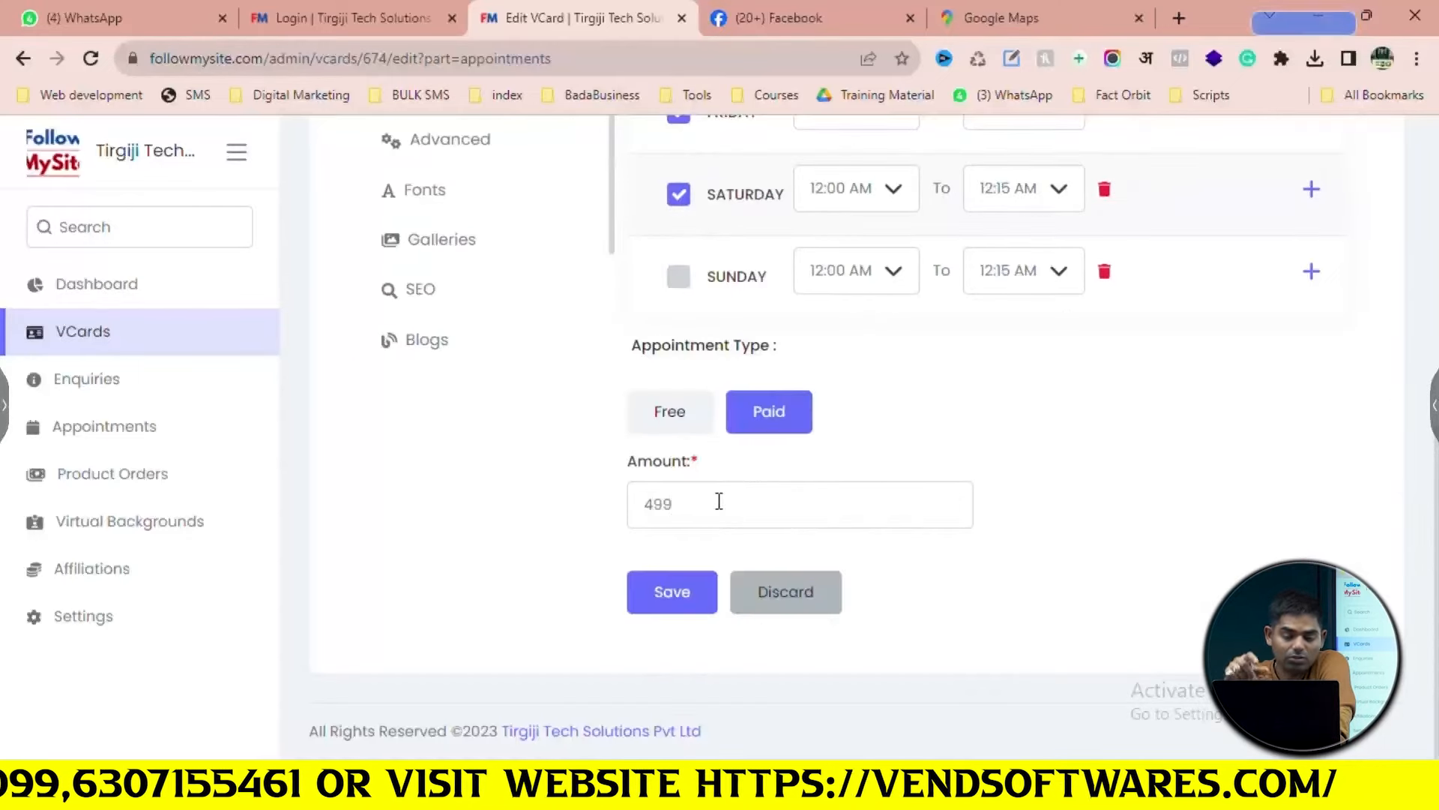
{"action": "left_click", "coordinate": [698, 611]}
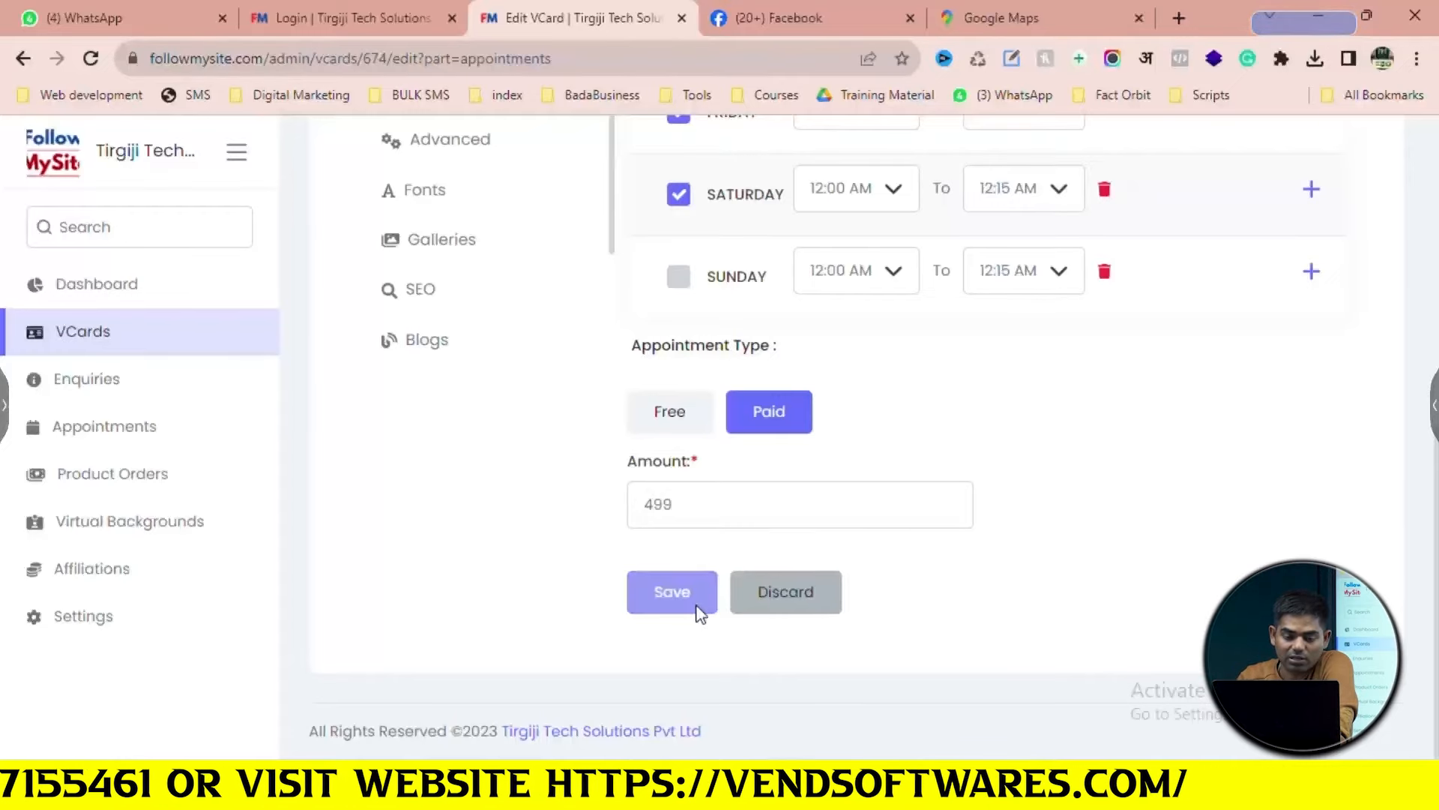
Re-select Paid, enter amount 4 and save again, which raises the payment credentials error
{"action": "scroll", "coordinate": [828, 530], "scroll_direction": "up", "scroll_amount": 4}
{"action": "scroll", "coordinate": [828, 530], "scroll_direction": "down", "scroll_amount": 4}
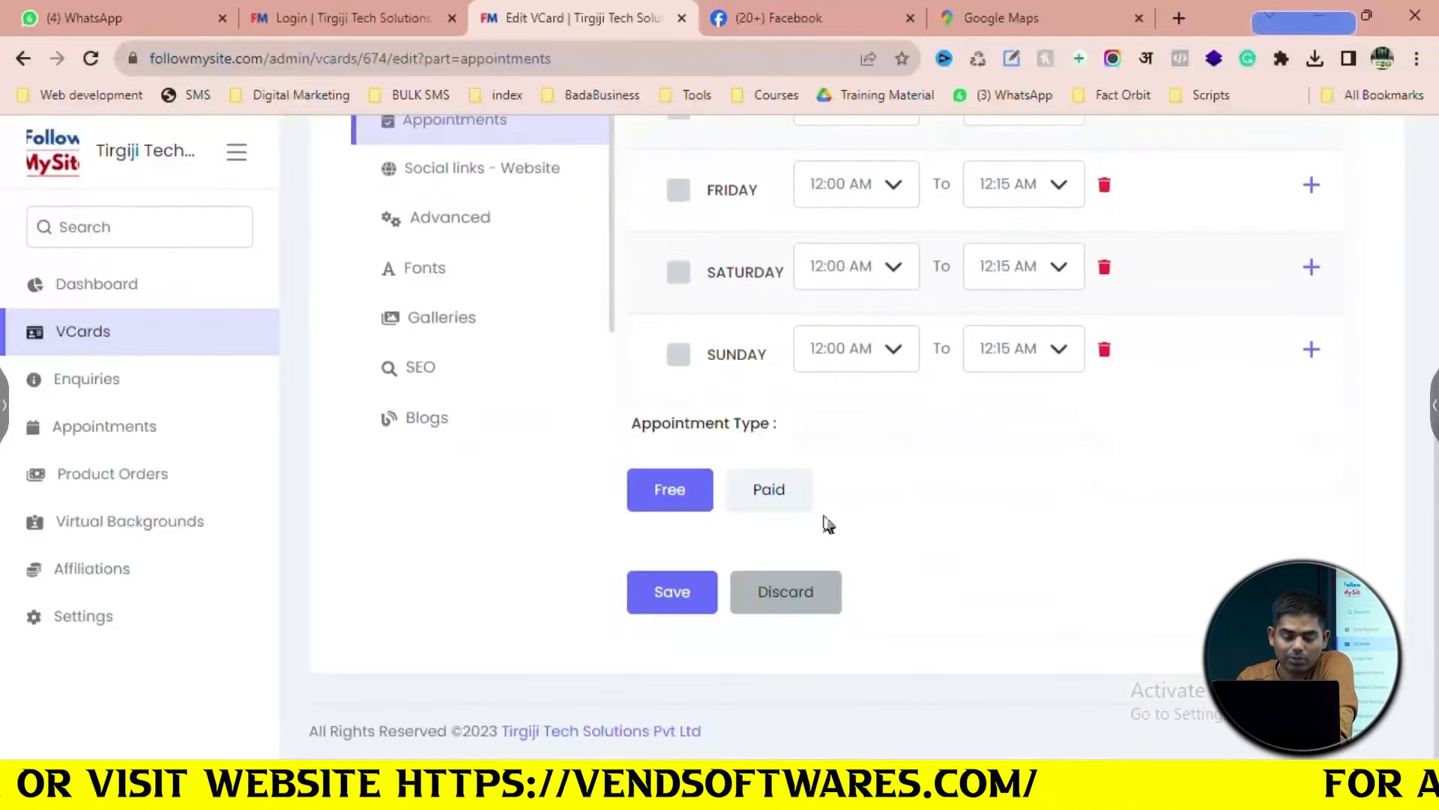
{"action": "left_click", "coordinate": [789, 502]}
{"action": "left_click", "coordinate": [736, 575]}
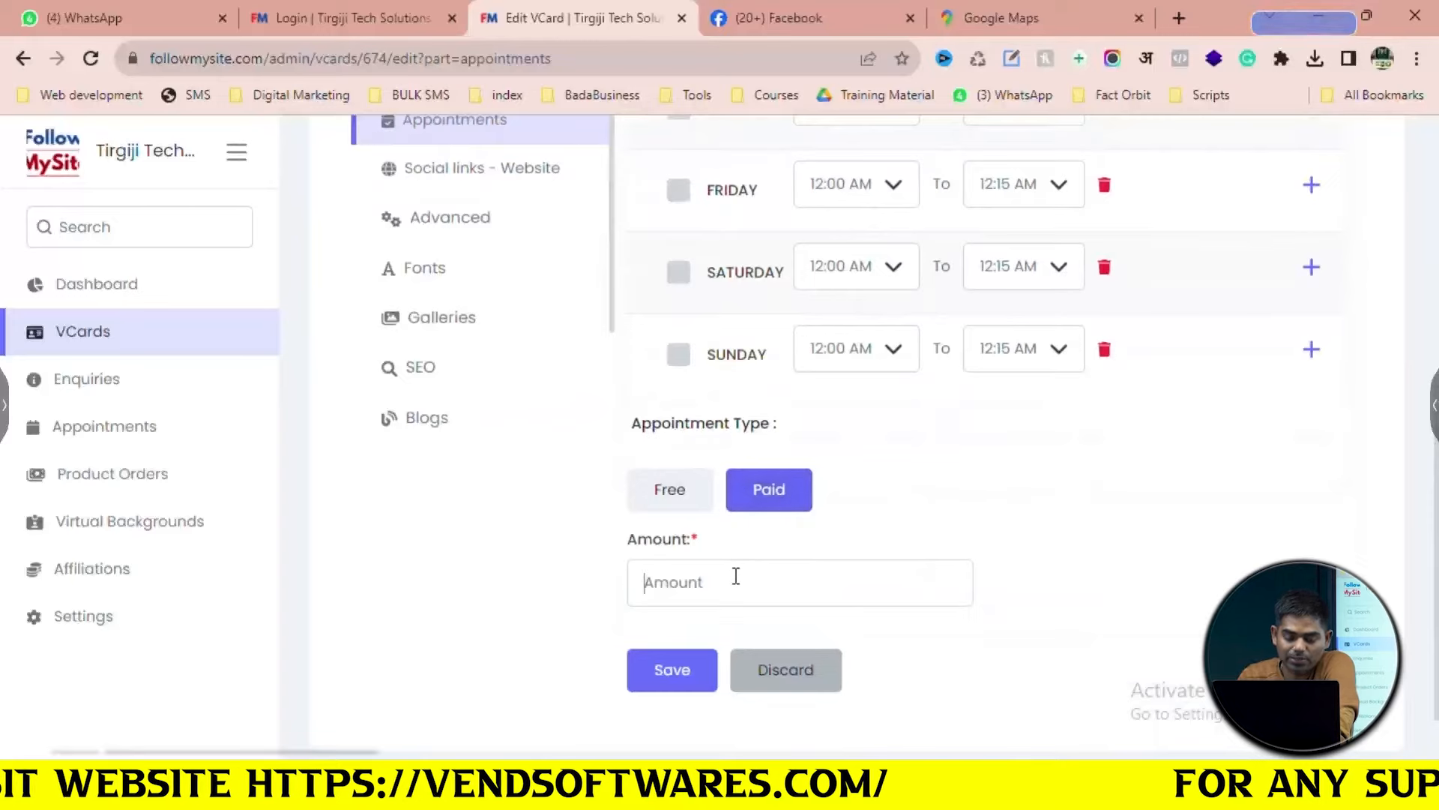
{"action": "type", "text": "4"}
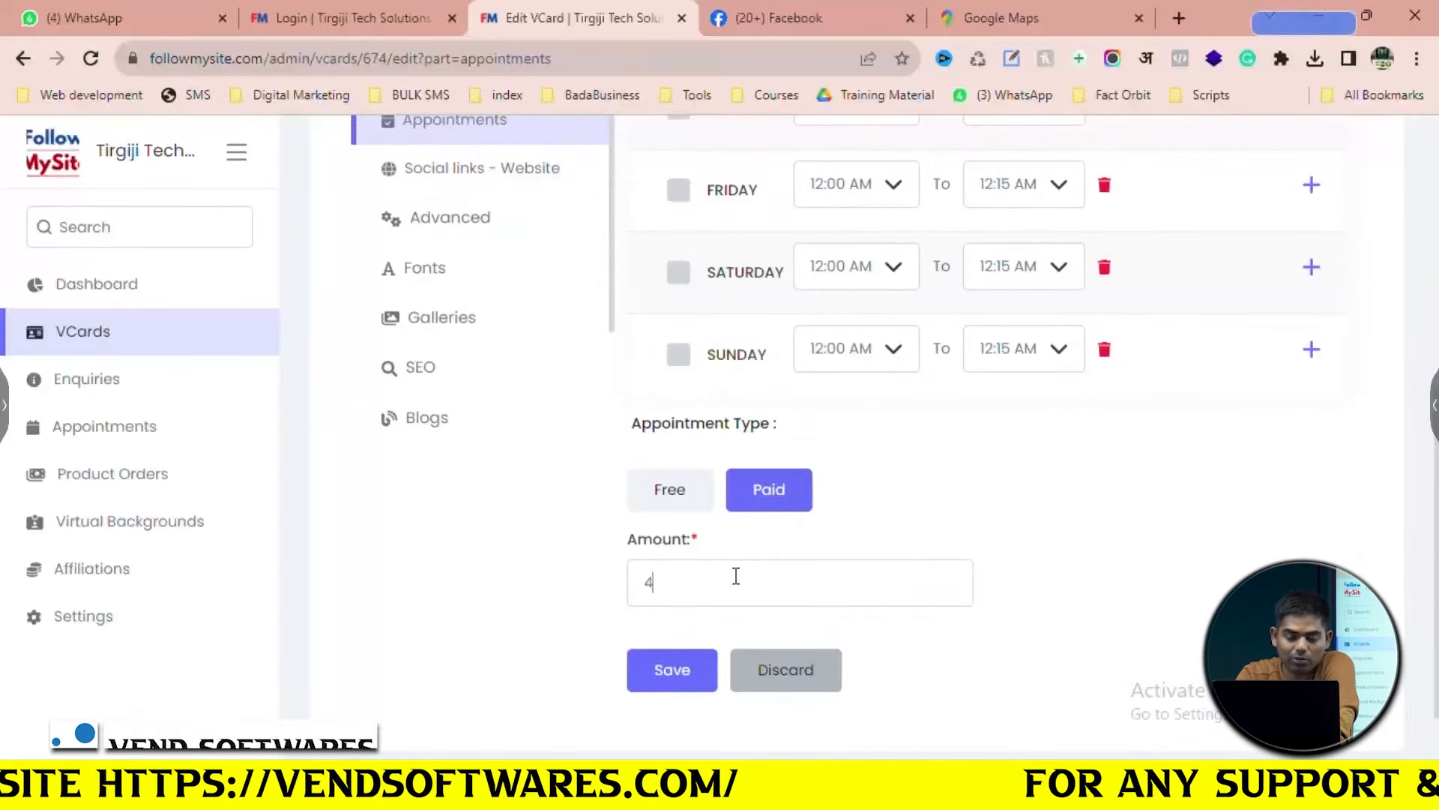
{"action": "left_click", "coordinate": [660, 669]}
Scroll the Edit VCard menu to Social links - Website and open its empty URL form
{"action": "scroll", "coordinate": [697, 538], "scroll_direction": "down", "scroll_amount": 4}
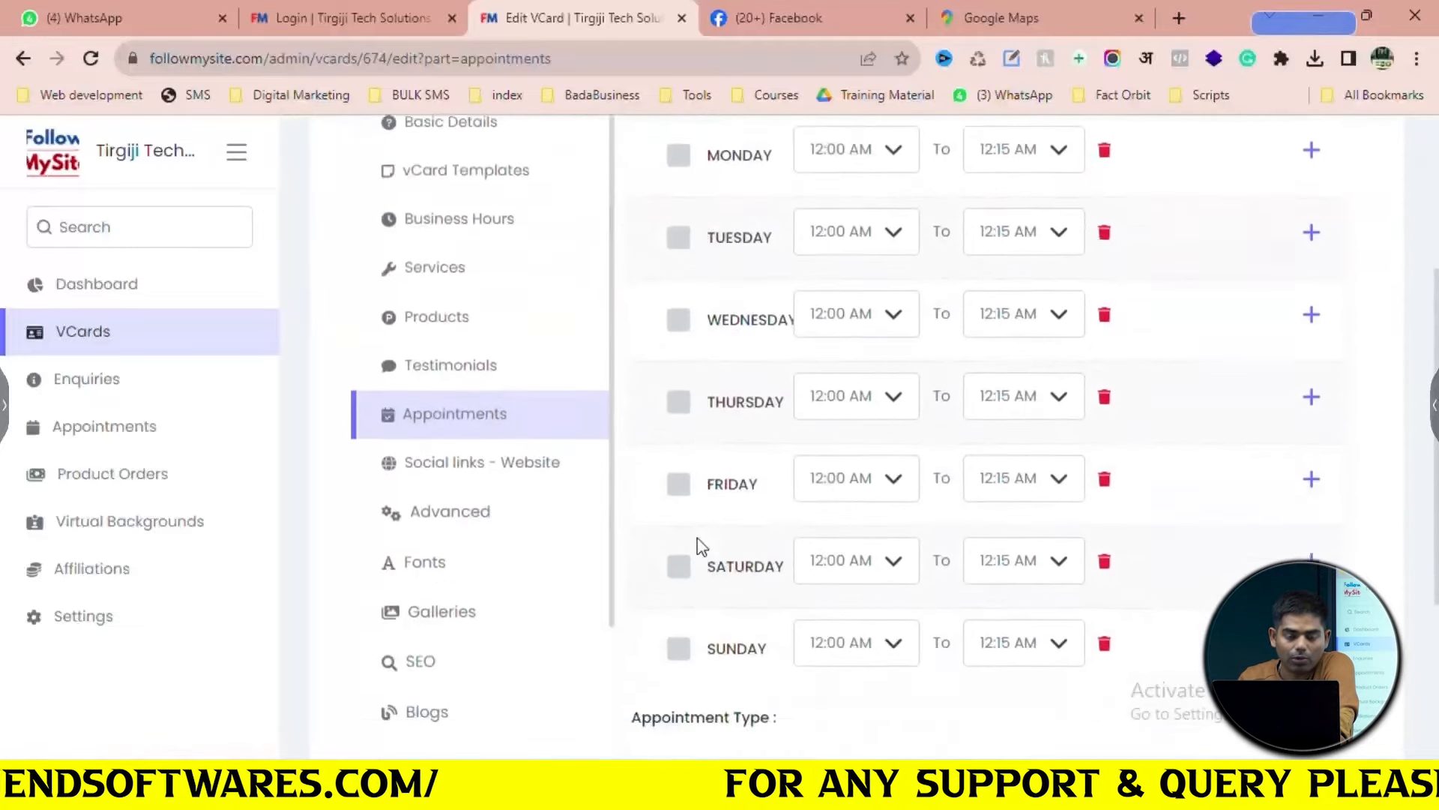
{"action": "scroll", "coordinate": [697, 538], "scroll_direction": "up", "scroll_amount": 4}
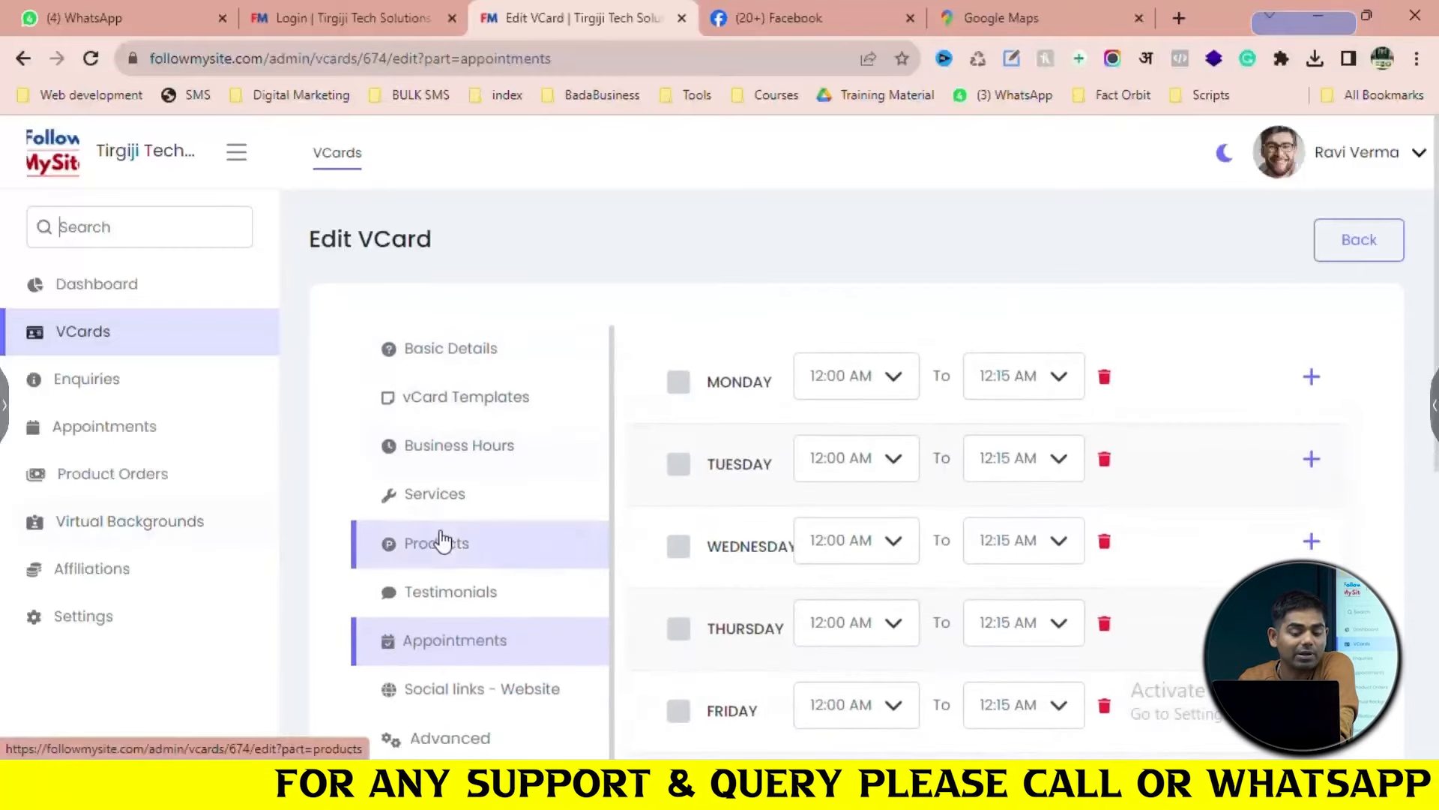
{"action": "scroll", "coordinate": [440, 538], "scroll_direction": "down", "scroll_amount": 2}
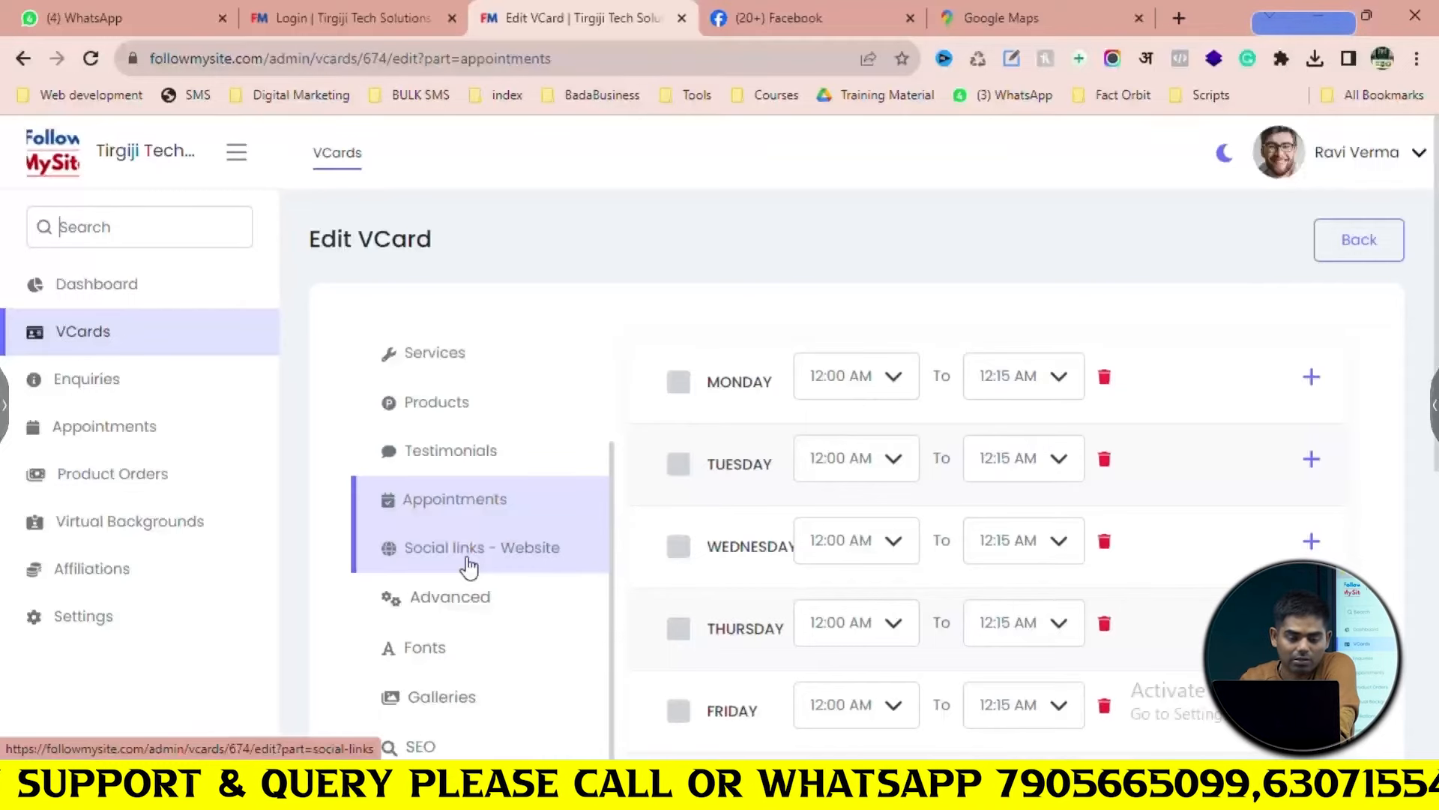
{"action": "left_click", "coordinate": [469, 567]}
{"action": "scroll", "coordinate": [723, 481], "scroll_direction": "down", "scroll_amount": 3}
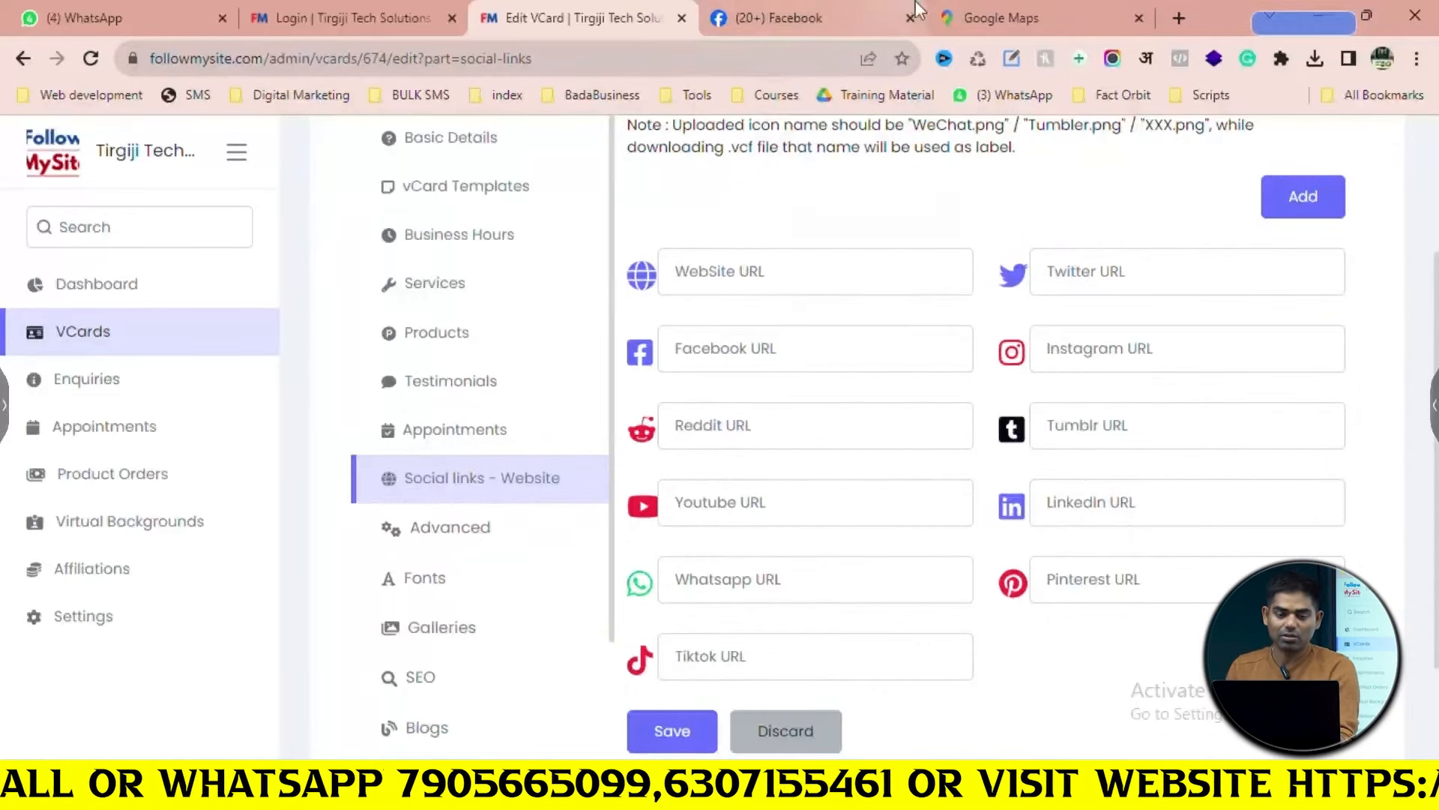
Trim the suggested 'pre…' site address to its home page in a new tab and copy it
{"action": "left_click", "coordinate": [1170, 18]}
{"action": "type", "text": "pre"}
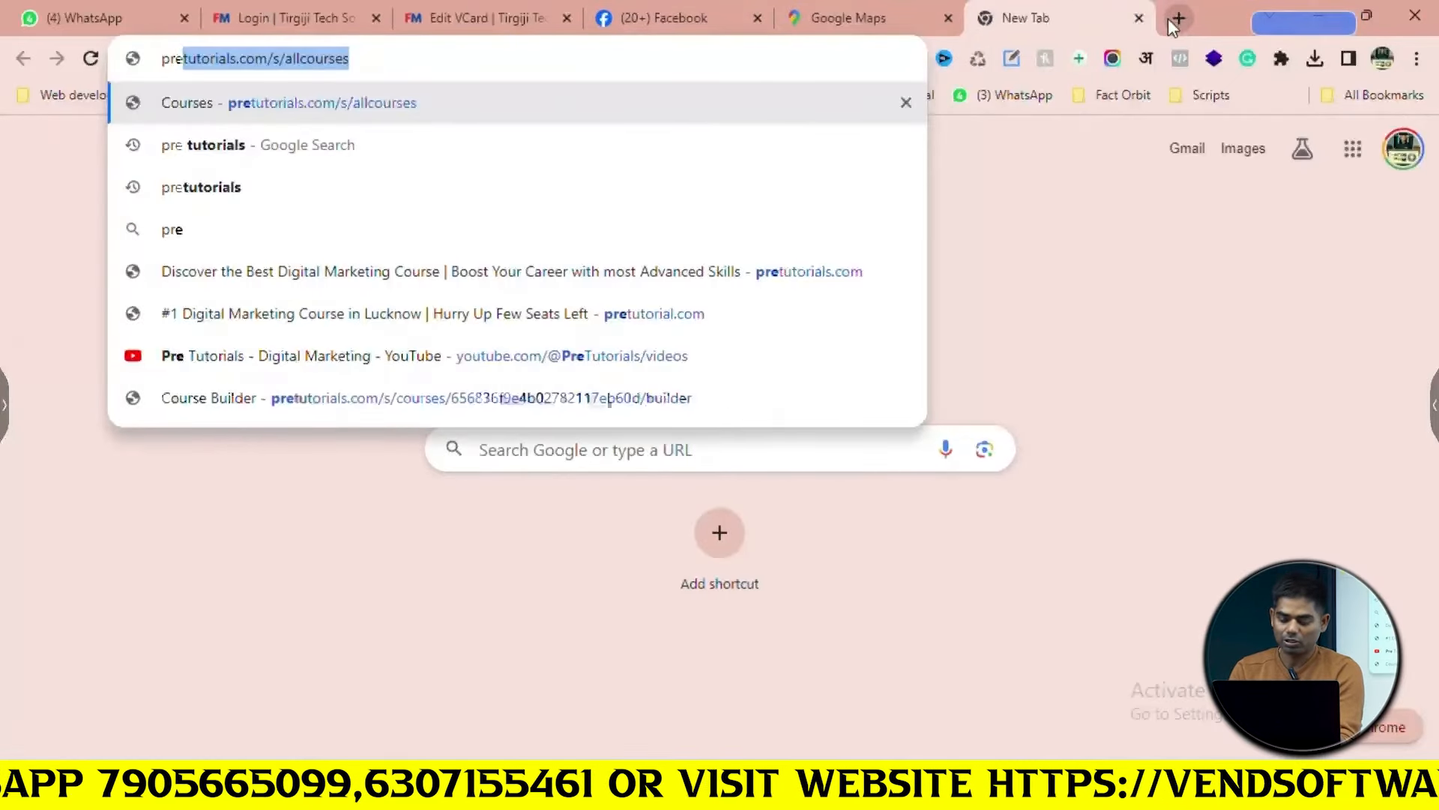
{"action": "key", "text": "Right"}
{"action": "key", "text": "BackSpace"}
{"action": "key", "text": "BackSpace"}
{"action": "key", "text": "BackSpace"}
{"action": "key", "text": "BackSpace"}
{"action": "key", "text": "BackSpace"}
{"action": "key", "text": "BackSpace"}
{"action": "key", "text": "BackSpace"}
{"action": "key", "text": "BackSpace"}
{"action": "key", "text": "BackSpace"}
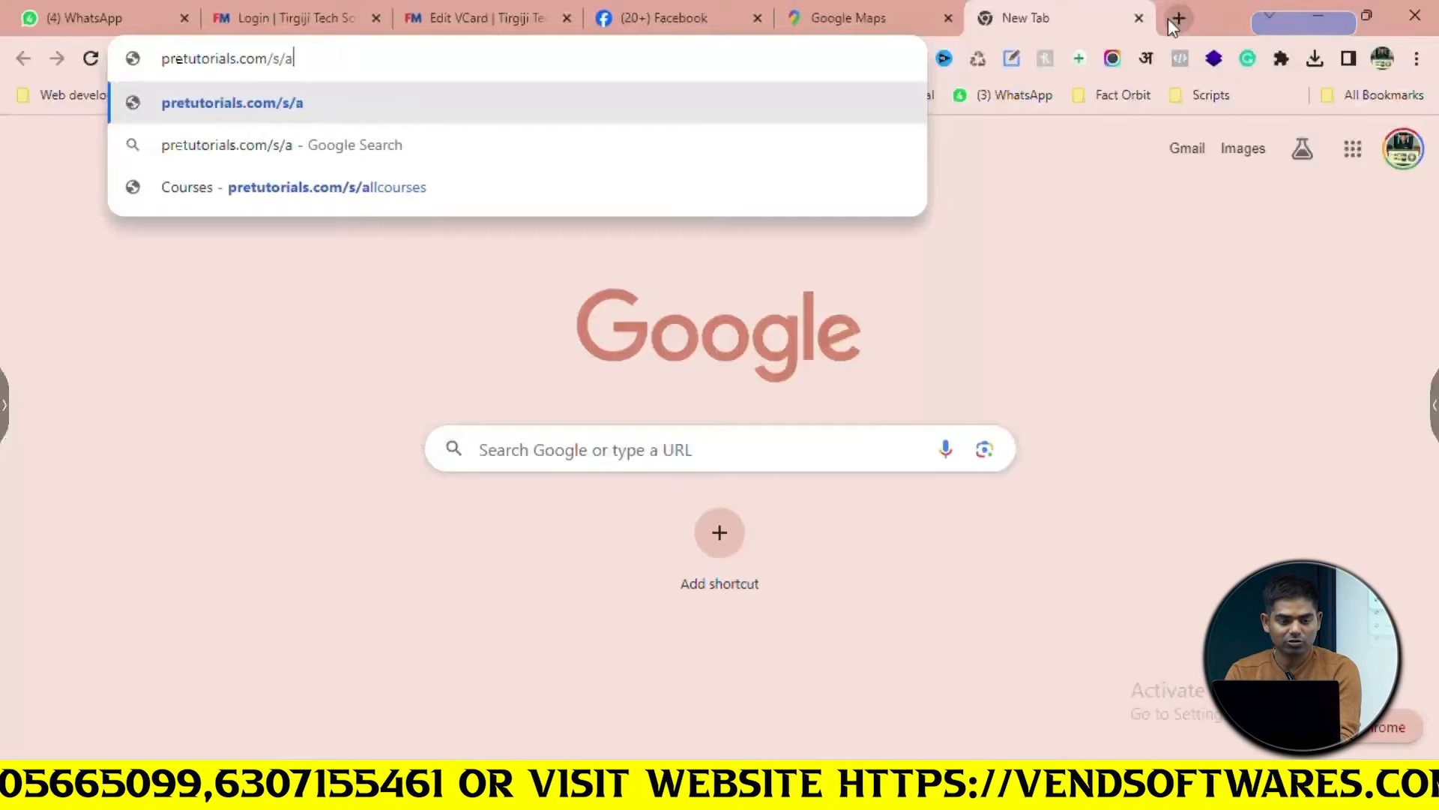
{"action": "key", "text": "BackSpace"}
{"action": "key", "text": "BackSpace"}
{"action": "key", "text": "BackSpace"}
{"action": "key", "text": "ctrl+a"}
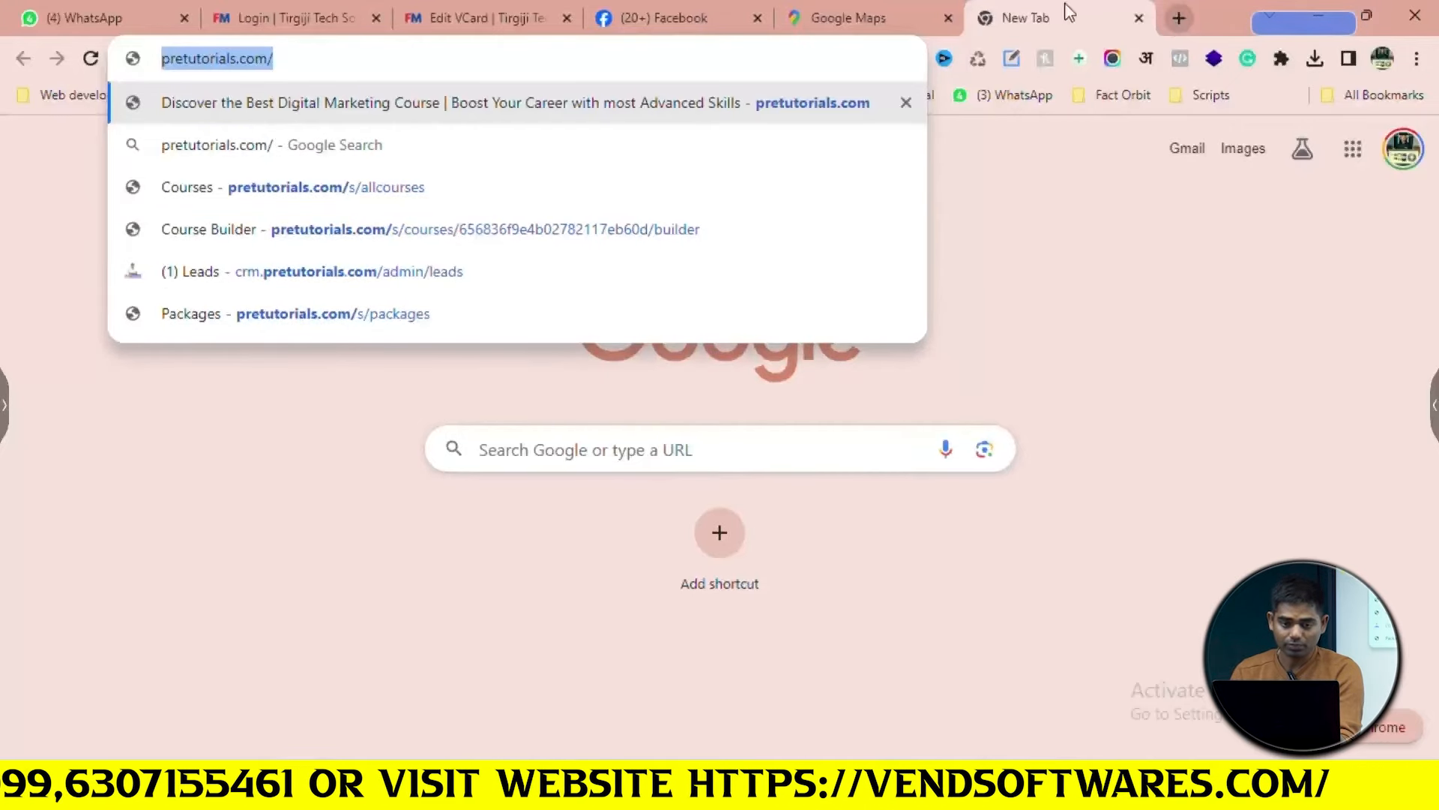
{"action": "left_click", "coordinate": [633, 11]}
{"action": "left_click", "coordinate": [540, 9]}
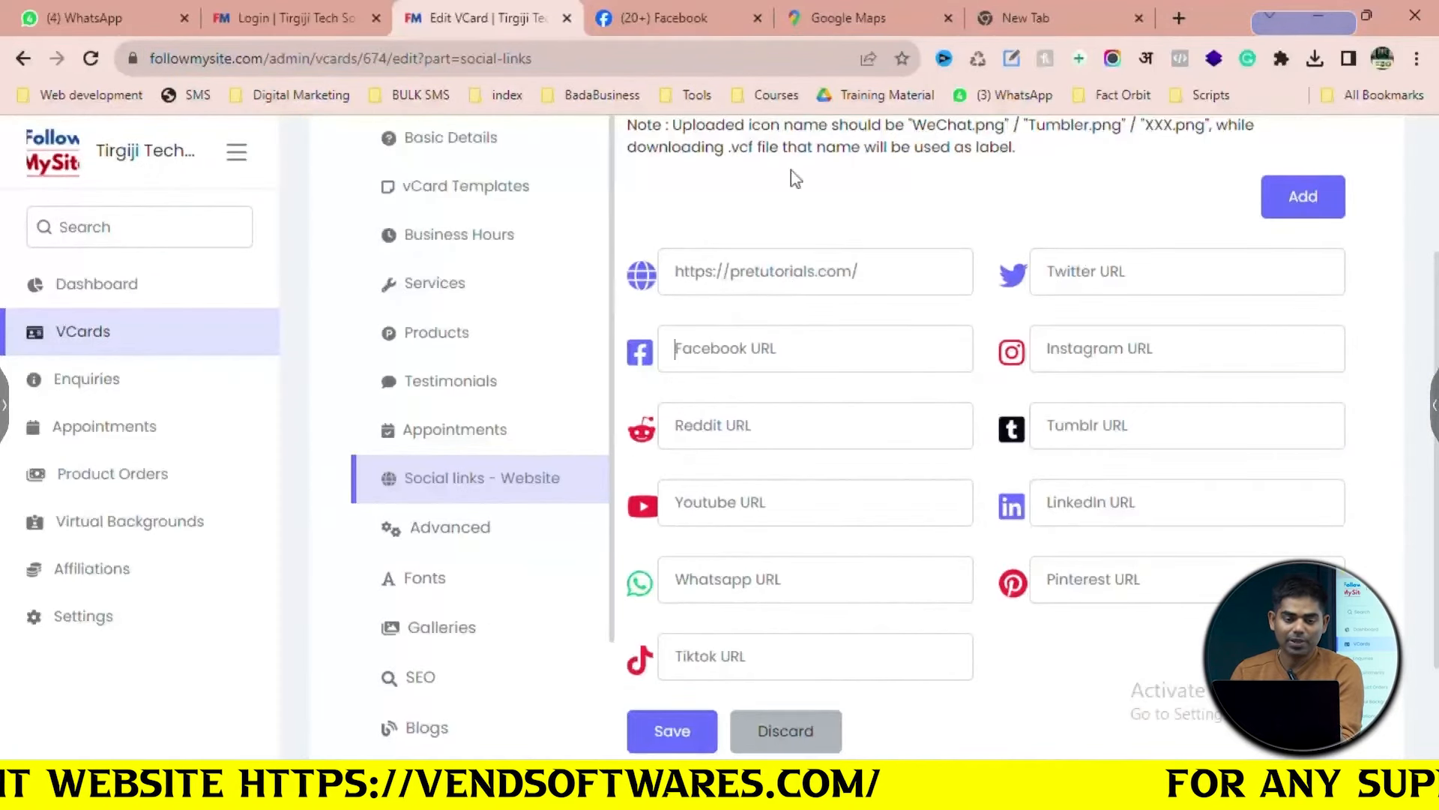
Copy the Facebook page address into the Facebook URL field
{"action": "left_click", "coordinate": [659, 18]}
{"action": "left_click", "coordinate": [568, 58]}
{"action": "key", "text": "ctrl+c"}
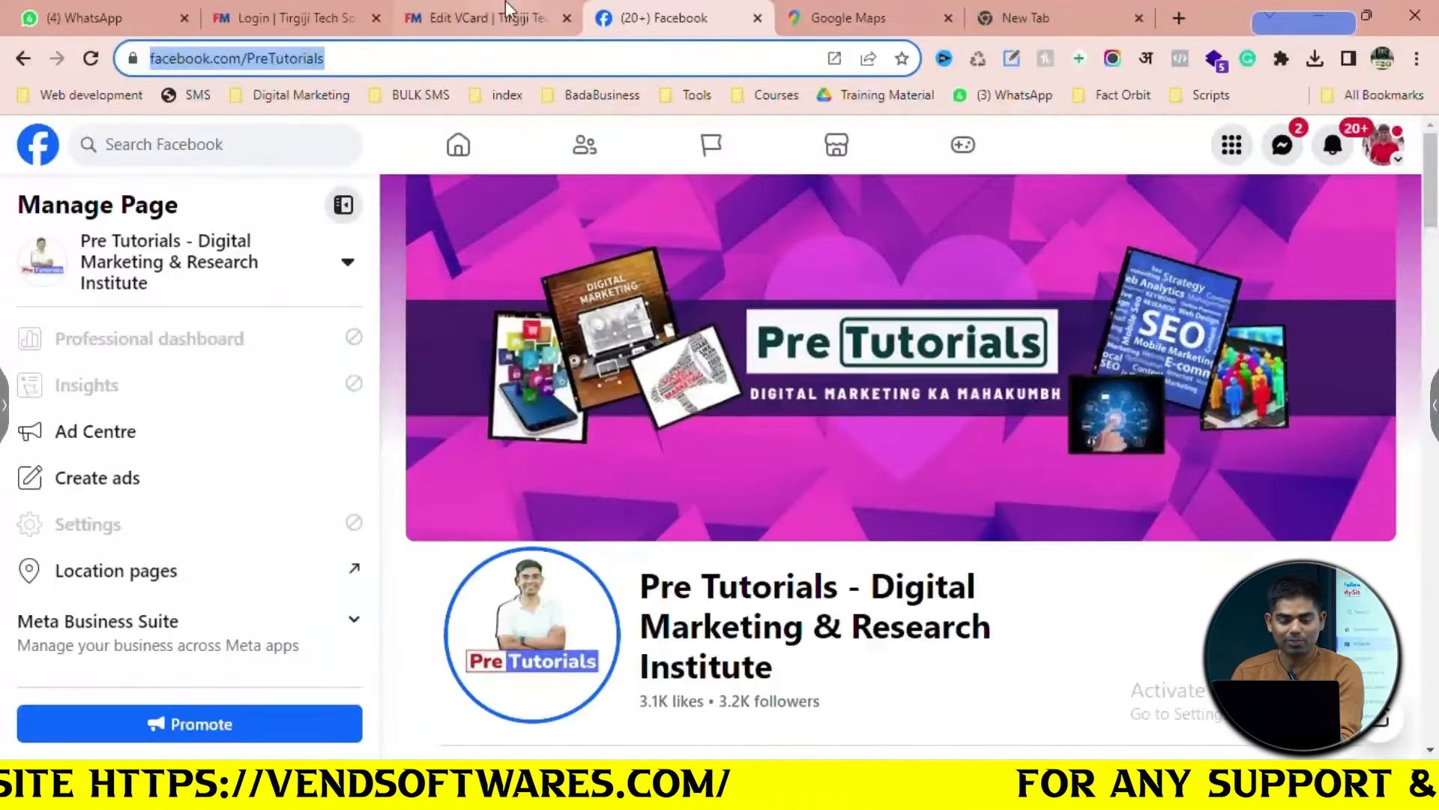
{"action": "left_click", "coordinate": [505, 6]}
{"action": "left_click", "coordinate": [783, 368]}
{"action": "key", "text": "ctrl+v"}
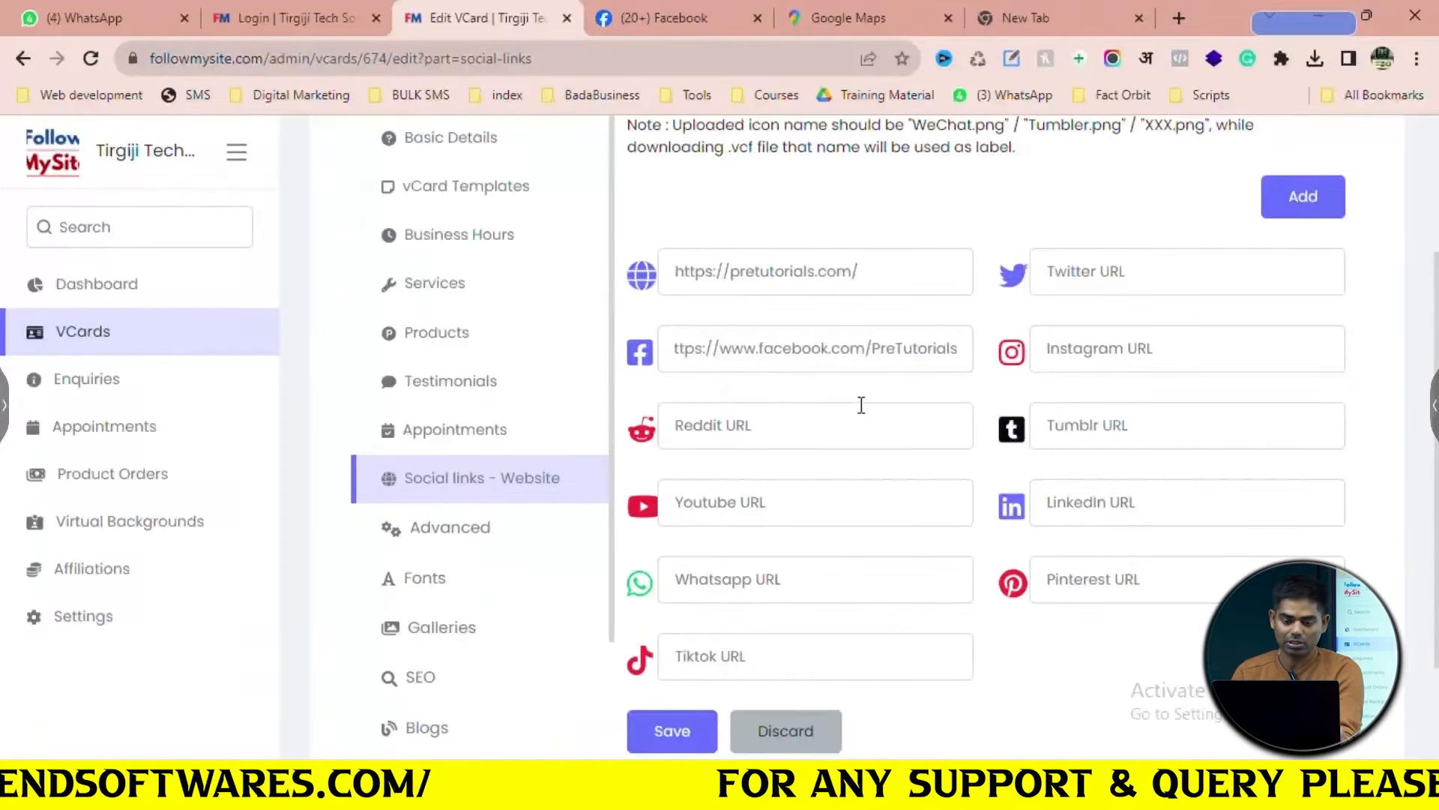
{"action": "scroll", "coordinate": [836, 420], "scroll_direction": "down", "scroll_amount": 3}
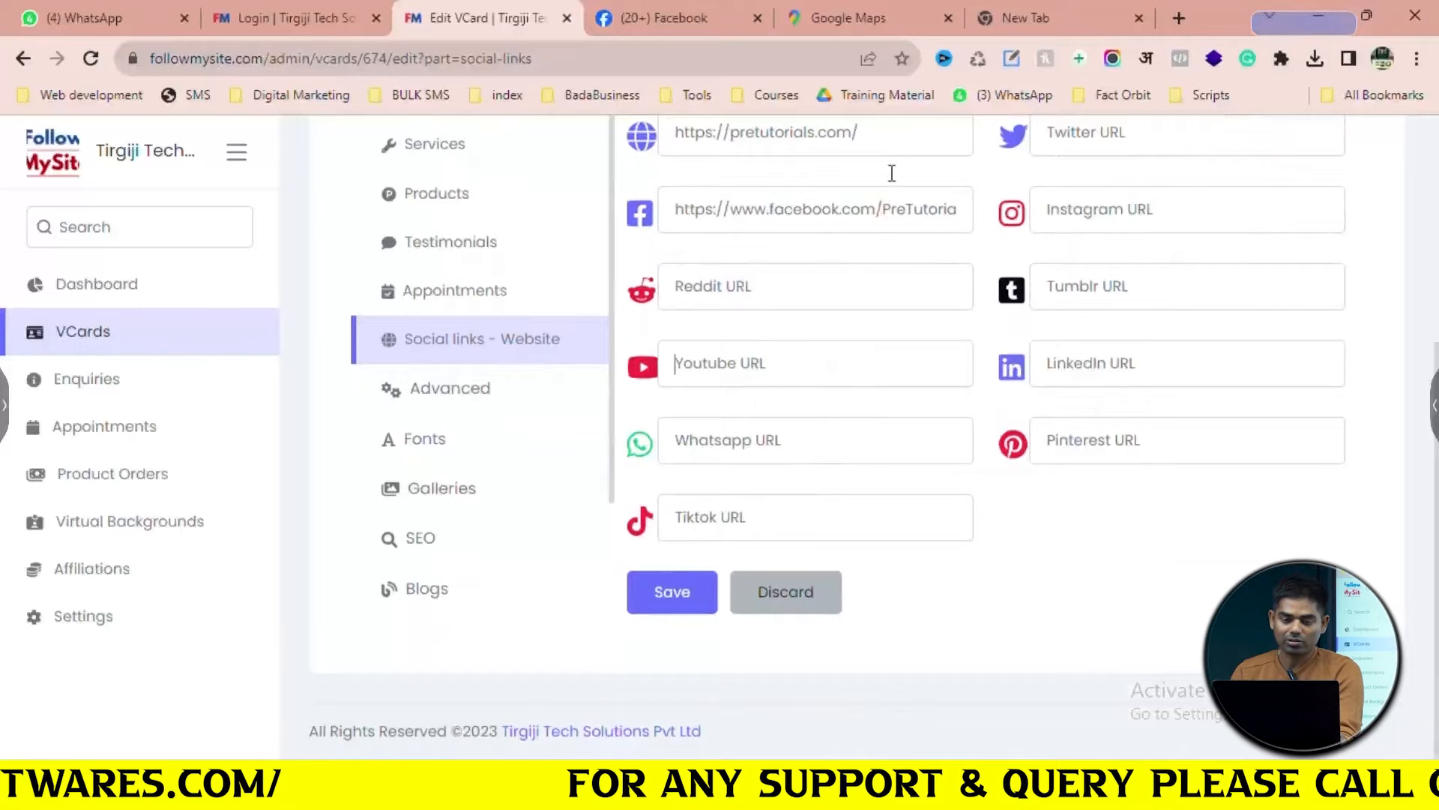
Fill the YouTube field with the PreTutorials channel address, then begin a WhatsApp search
{"action": "left_click", "coordinate": [1016, 12]}
{"action": "type", "text": "yout"}
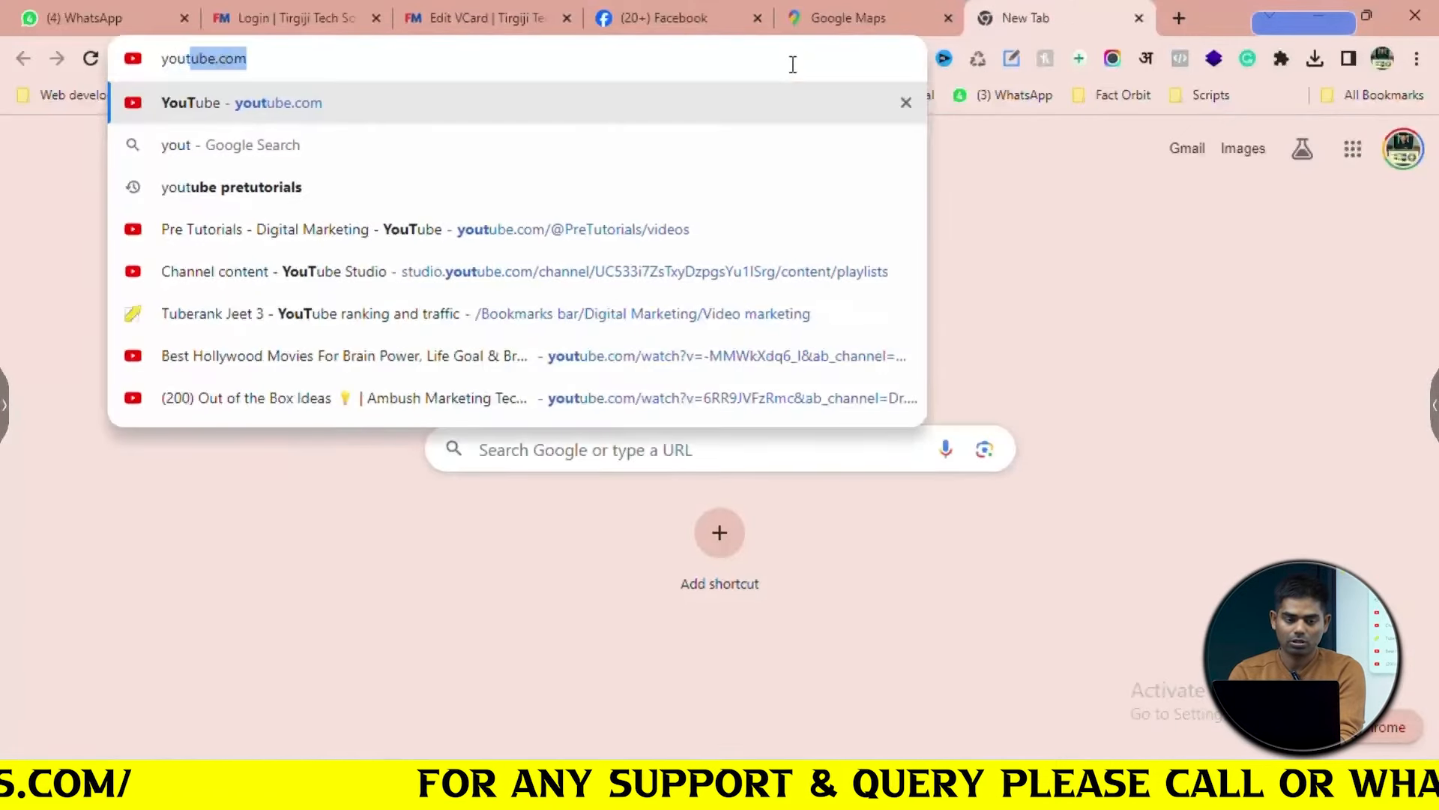
{"action": "type", "text": "ube.com pr"}
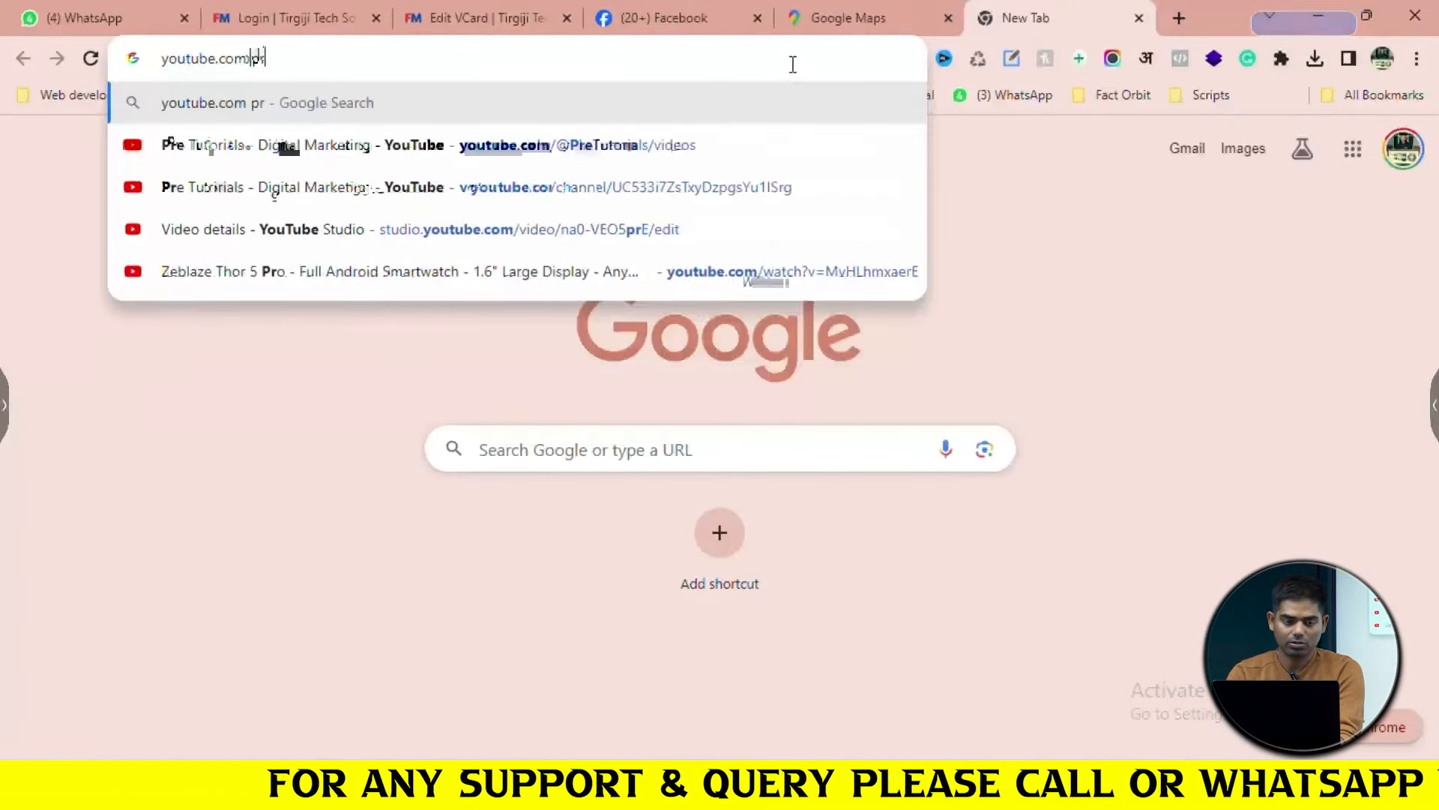
{"action": "type", "text": "etutor"}
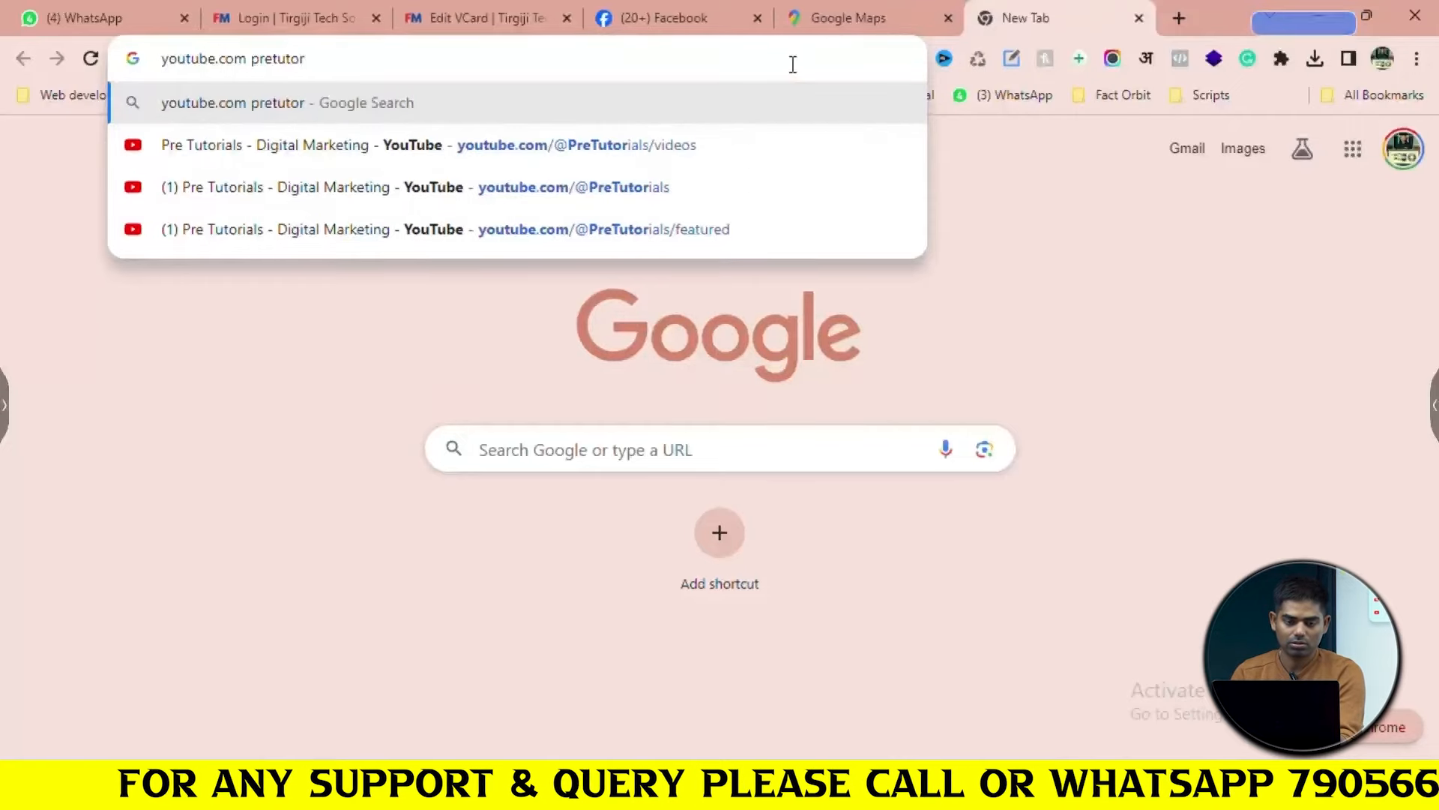
{"action": "key", "text": "Down"}
{"action": "key", "text": "Down"}
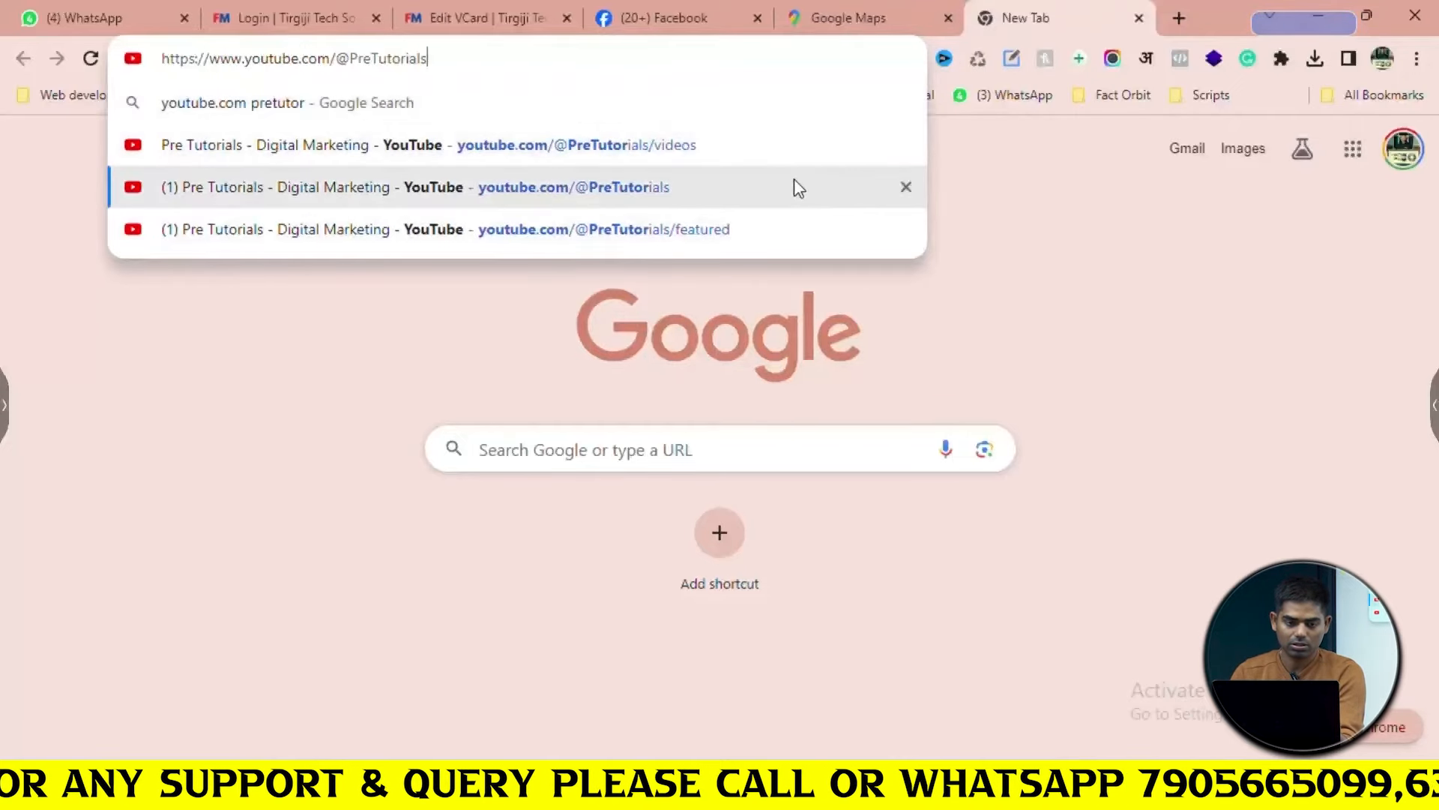
{"action": "key", "text": "ctrl+a"}
{"action": "left_click", "coordinate": [480, 18]}
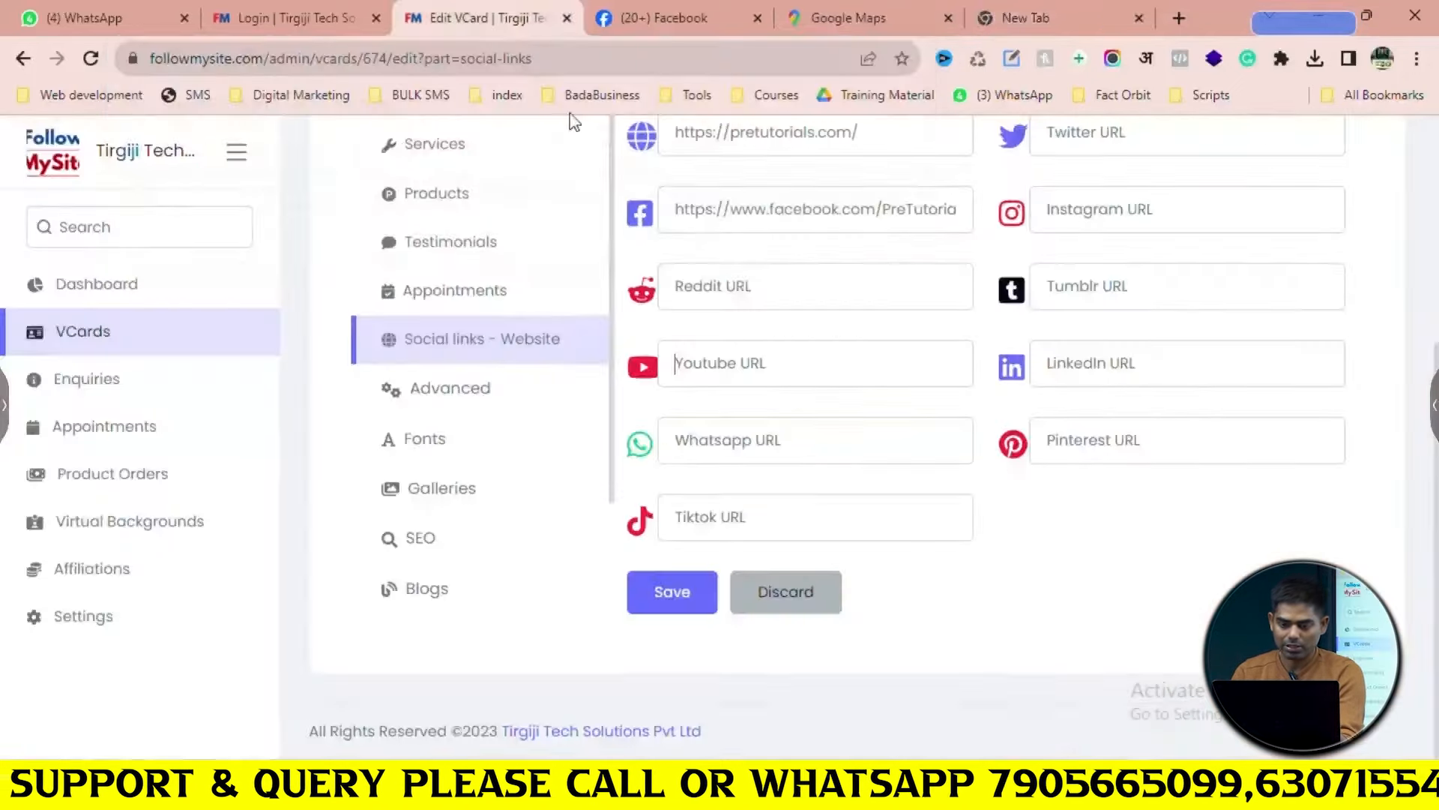
{"action": "key", "text": "ctrl+v"}
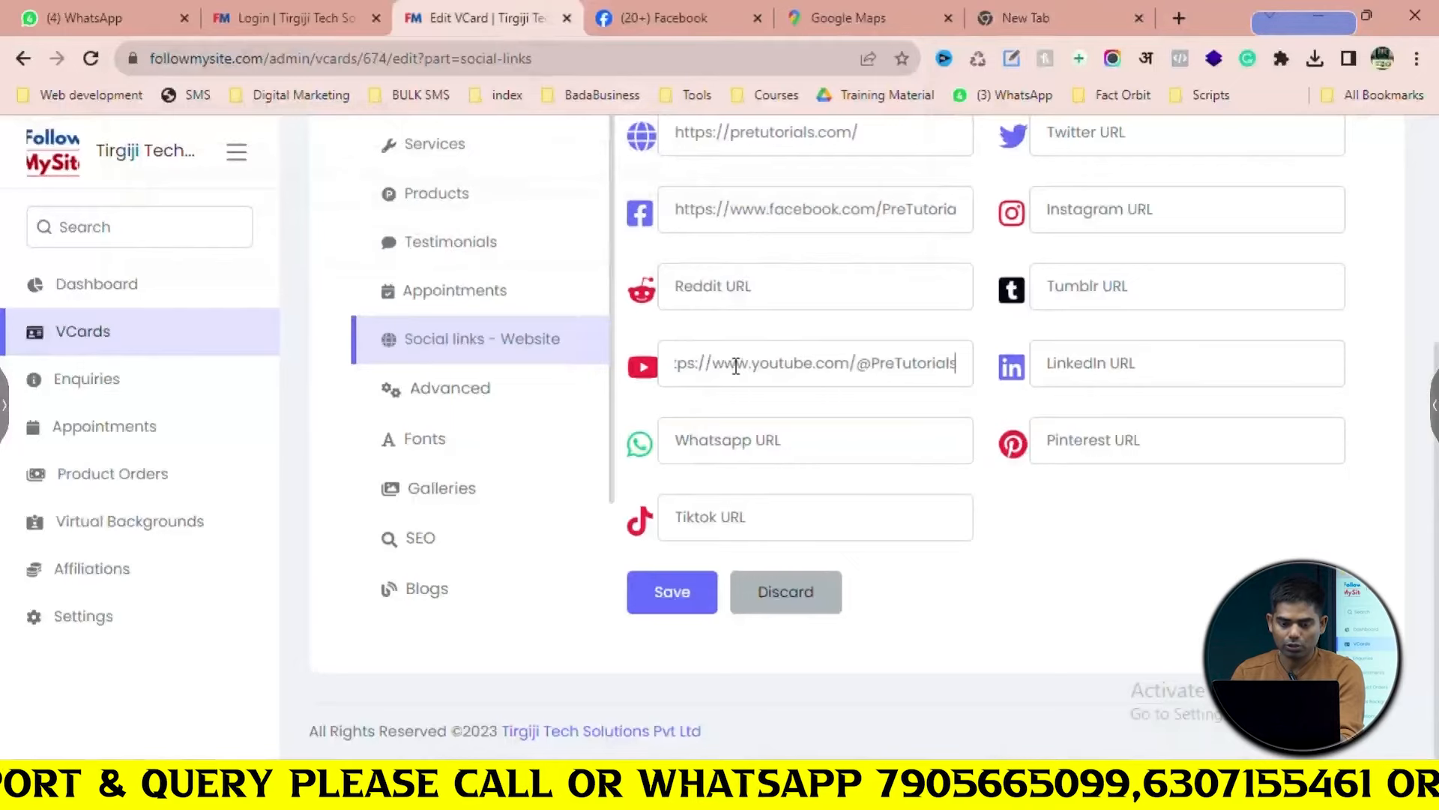
{"action": "left_click", "coordinate": [757, 446]}
{"action": "left_click", "coordinate": [1012, 22]}
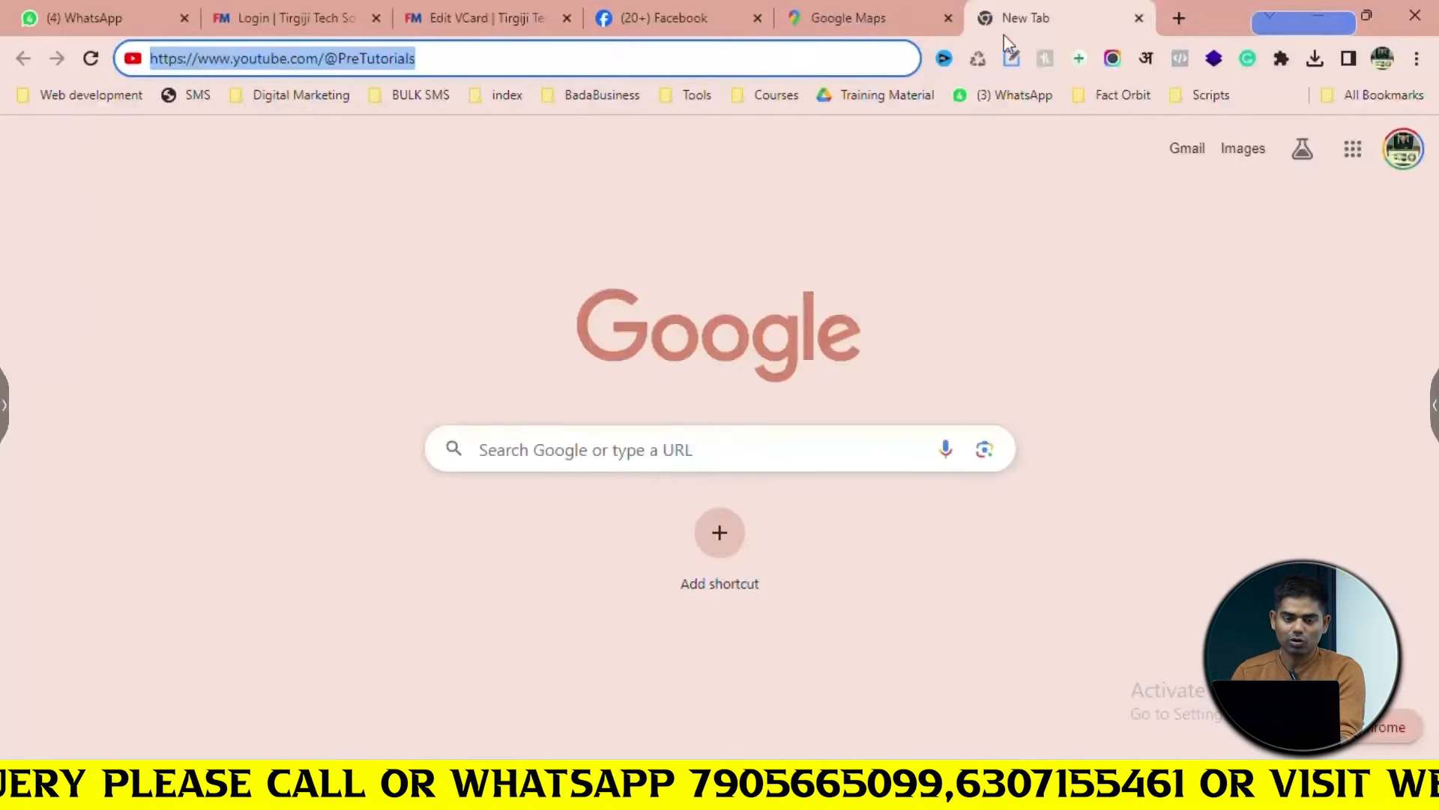
{"action": "type", "text": "whatspap url generaotr"}
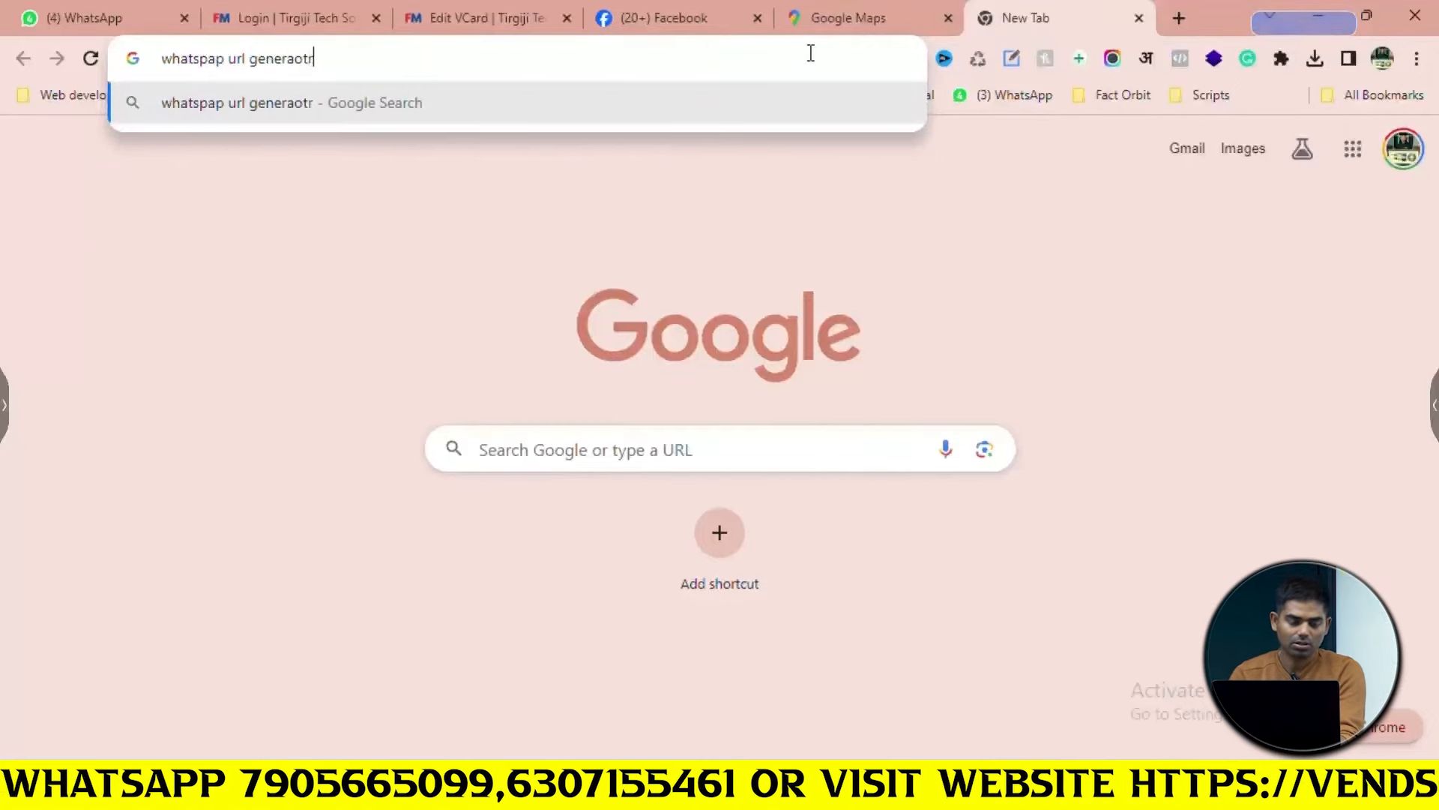
Search for a WhatsApp URL generator and open Postcron's link creation form
{"action": "key", "text": "Return"}
{"action": "scroll", "coordinate": [269, 483], "scroll_direction": "down", "scroll_amount": 5}
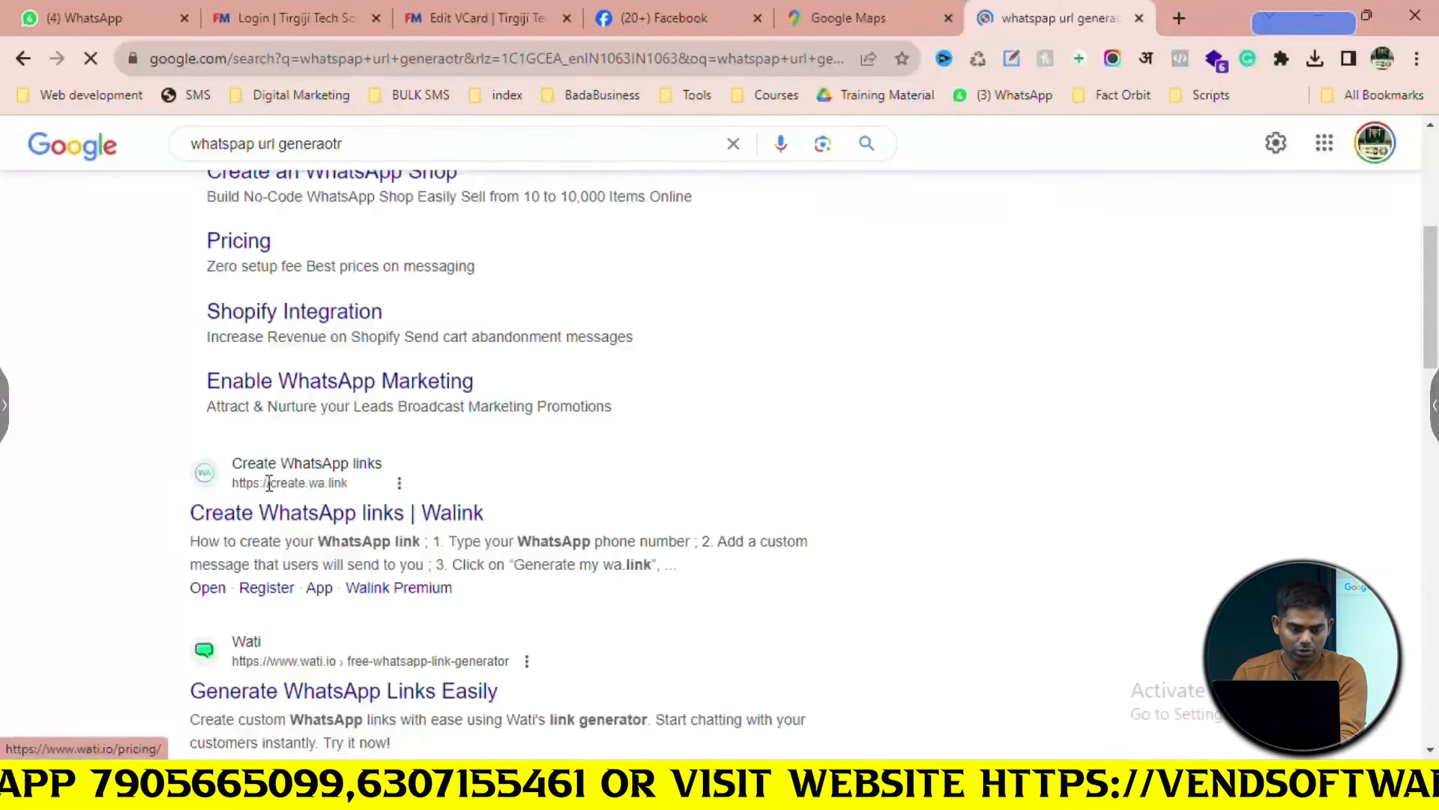
{"action": "scroll", "coordinate": [269, 486], "scroll_direction": "down", "scroll_amount": 3}
{"action": "scroll", "coordinate": [269, 492], "scroll_direction": "down", "scroll_amount": 4}
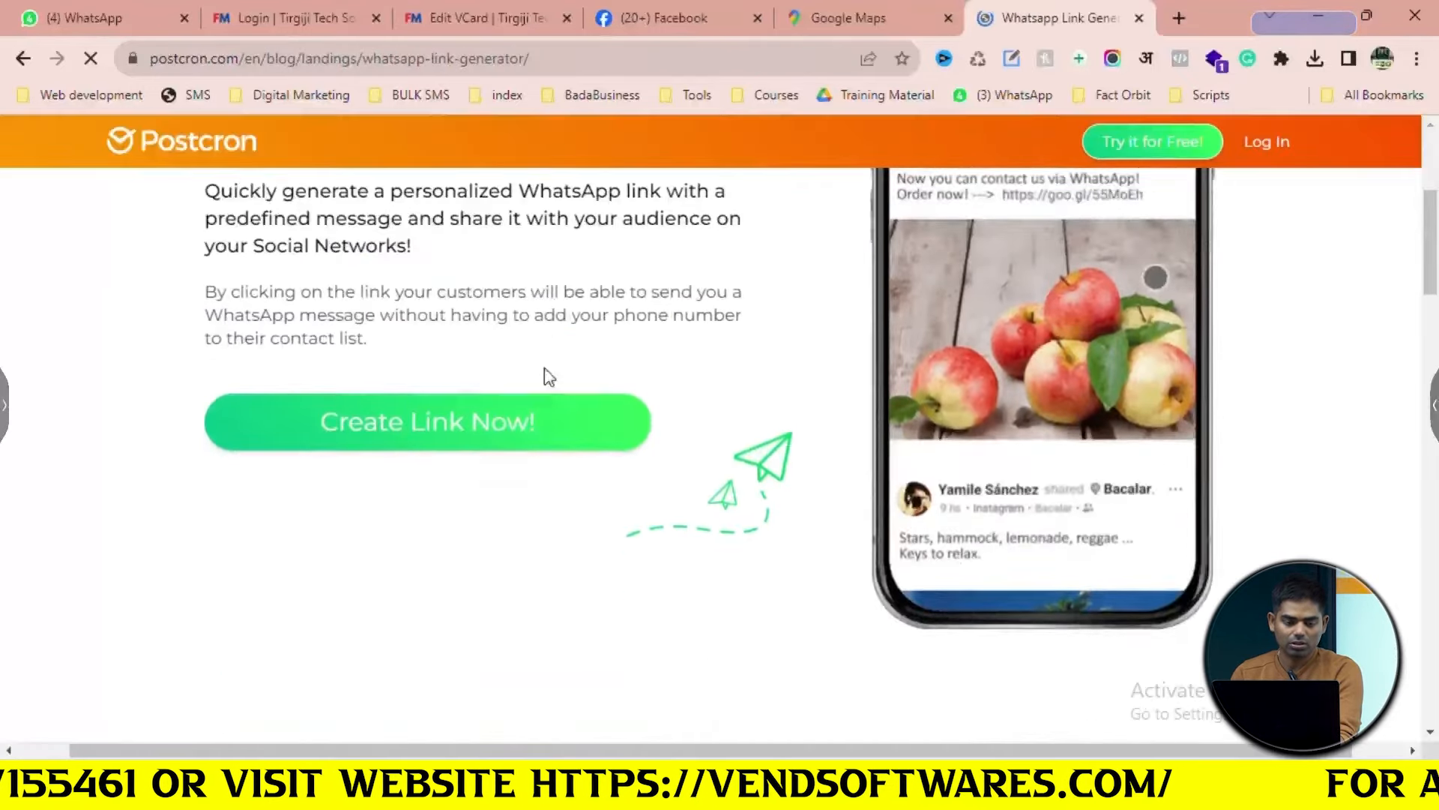
{"action": "left_click", "coordinate": [463, 539]}
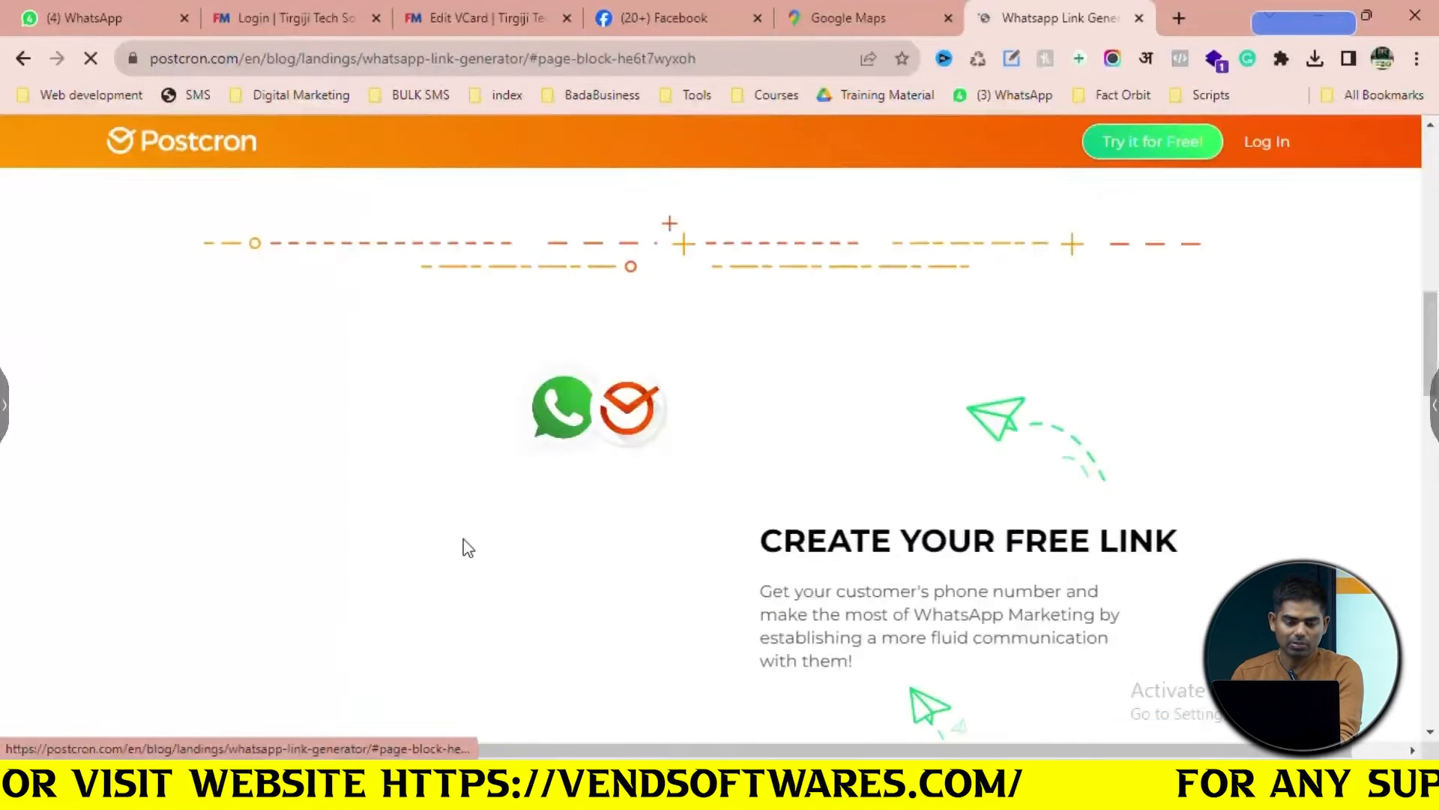
{"action": "scroll", "coordinate": [469, 548], "scroll_direction": "down", "scroll_amount": 7}
{"action": "scroll", "coordinate": [472, 544], "scroll_direction": "down", "scroll_amount": 5}
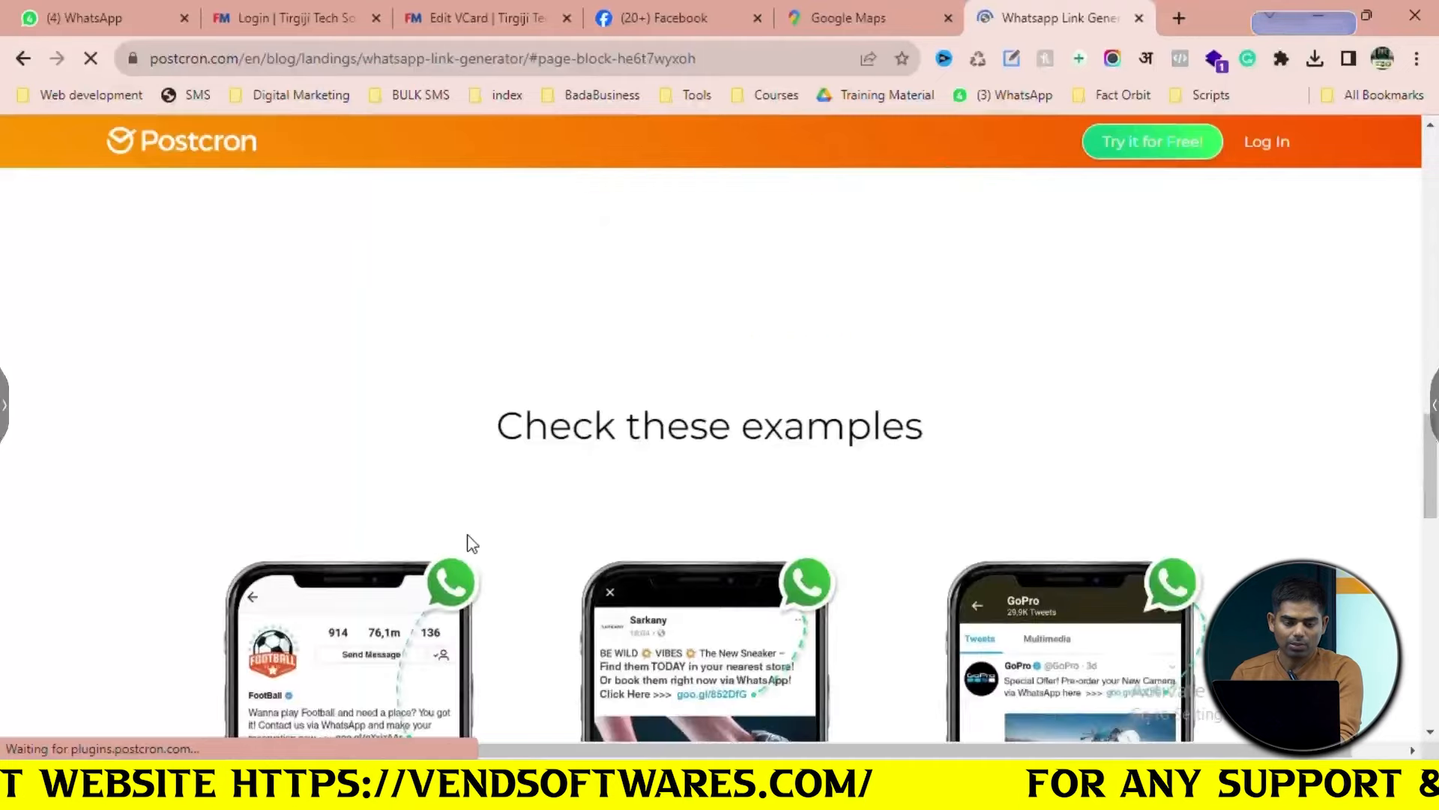
{"action": "scroll", "coordinate": [471, 543], "scroll_direction": "up", "scroll_amount": 7}
{"action": "scroll", "coordinate": [471, 543], "scroll_direction": "down", "scroll_amount": 3}
Enter the business phone number with message 'Hi', generate the WhatsApp link and copy it
{"action": "left_click", "coordinate": [488, 284]}
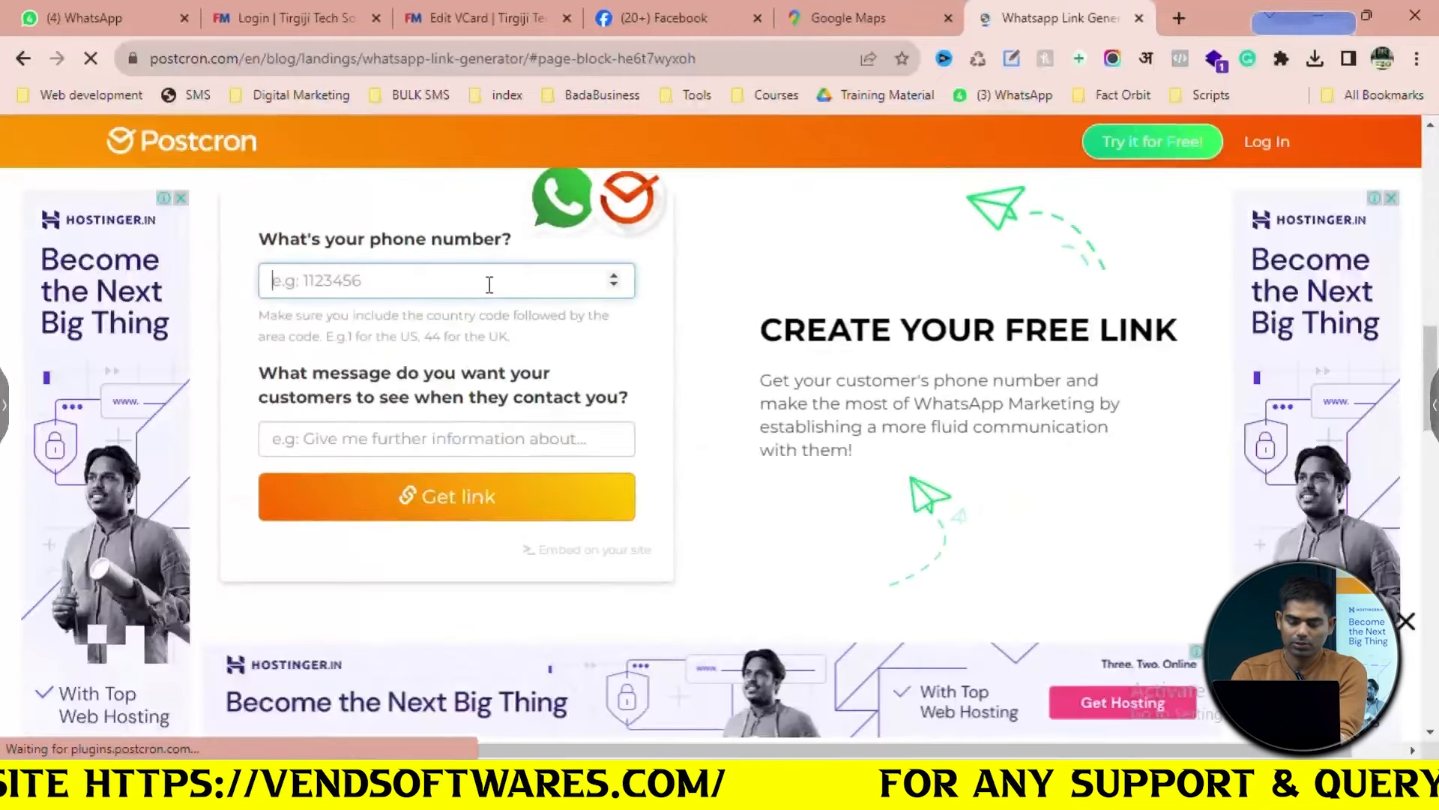
{"action": "type", "text": "91"}
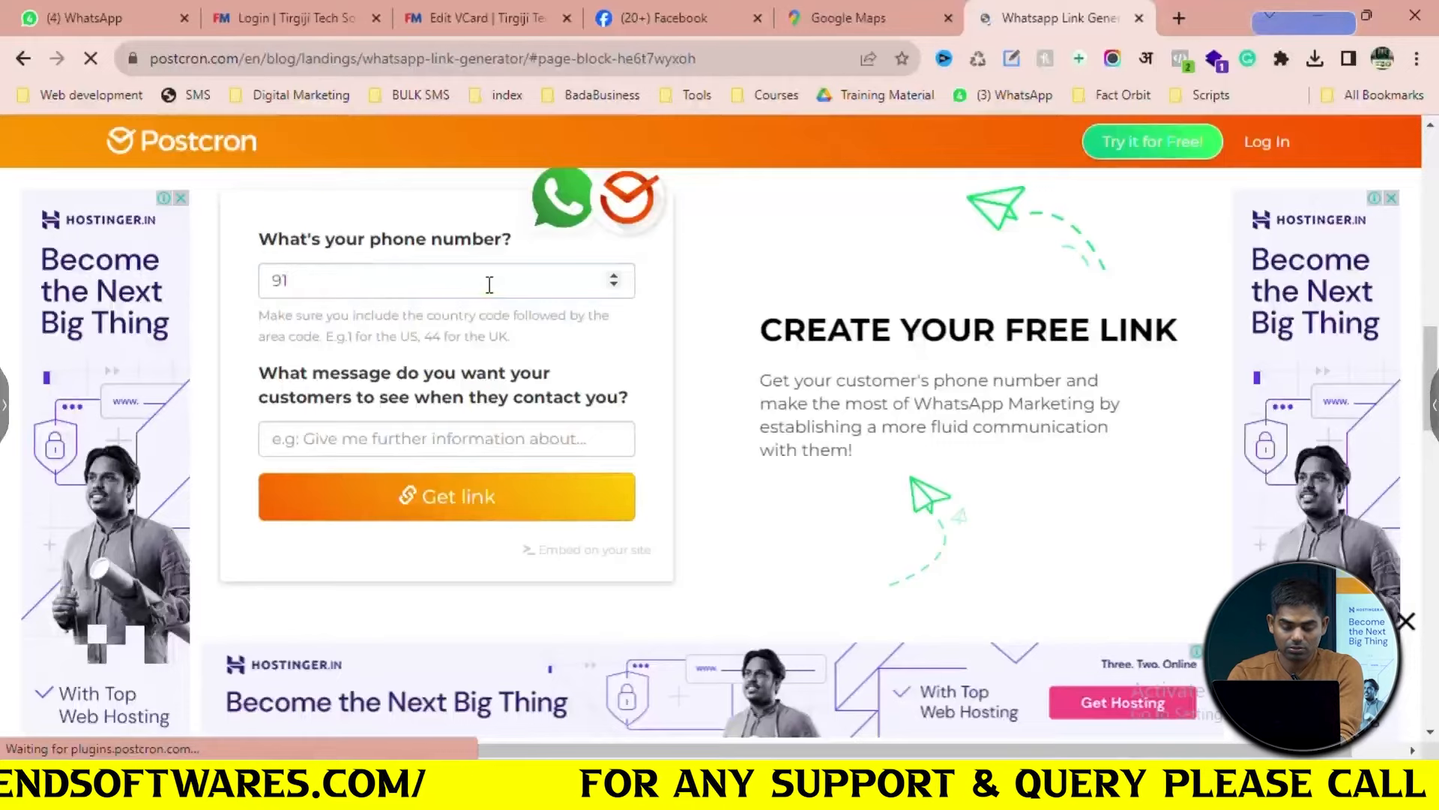
{"action": "left_click", "coordinate": [488, 285]}
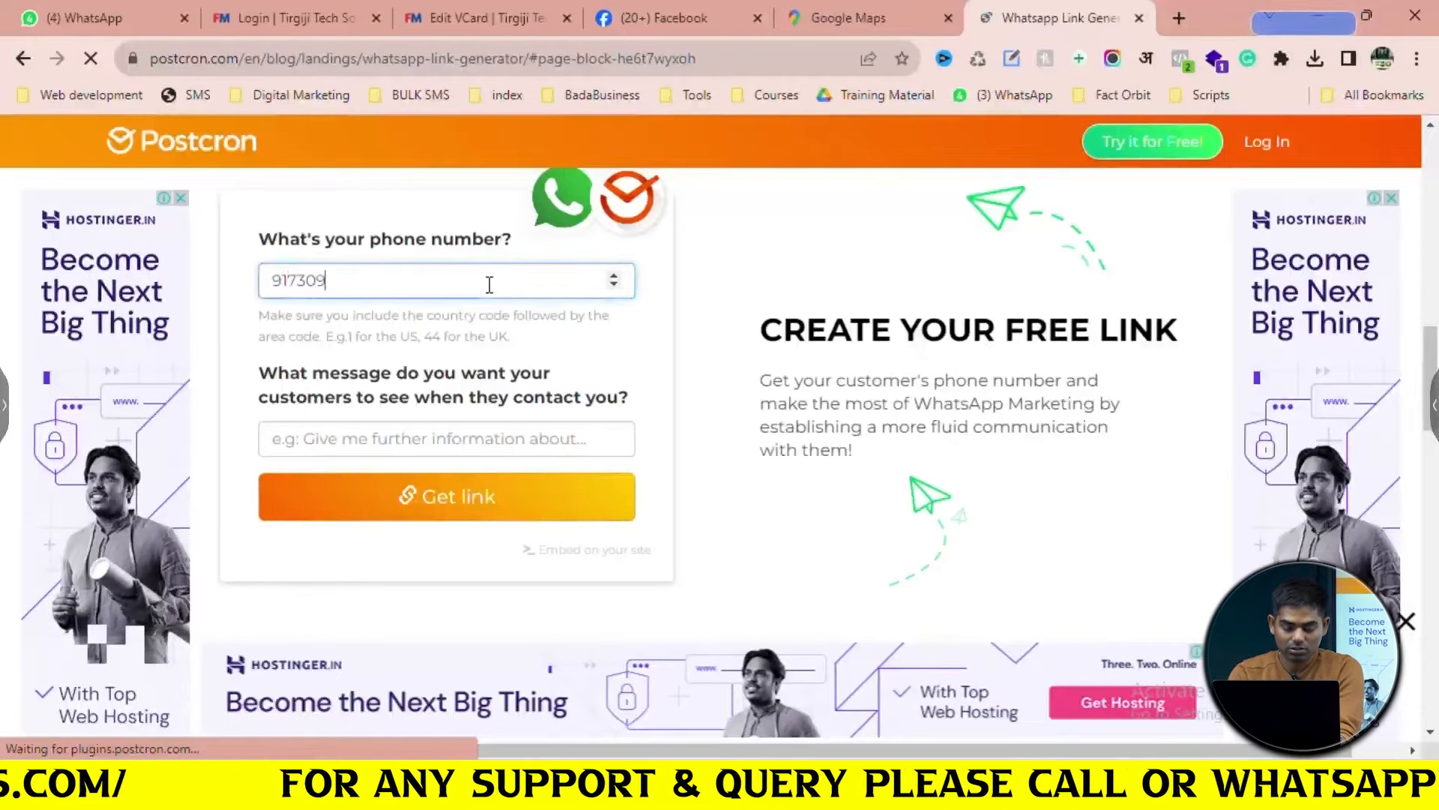
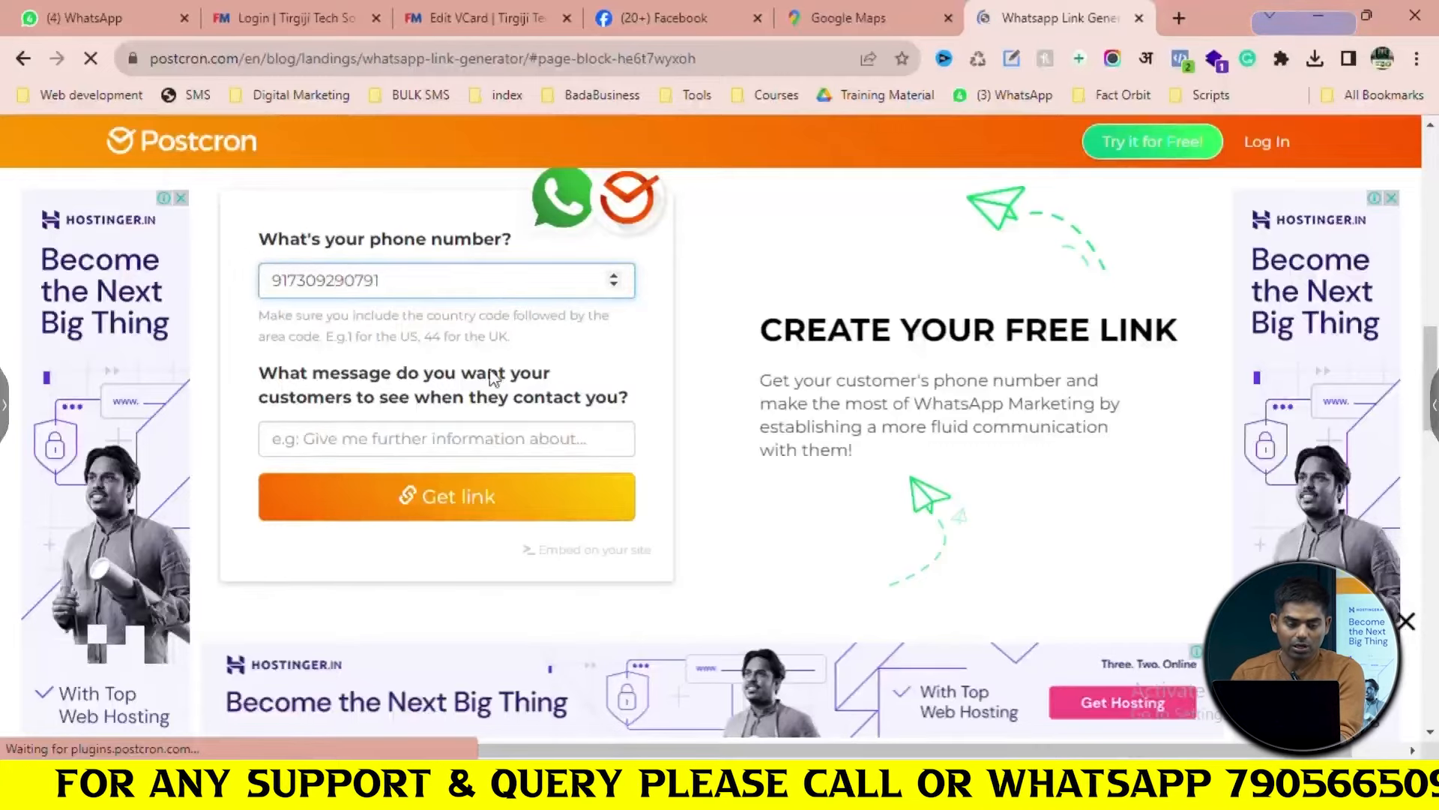
{"action": "left_click", "coordinate": [493, 440]}
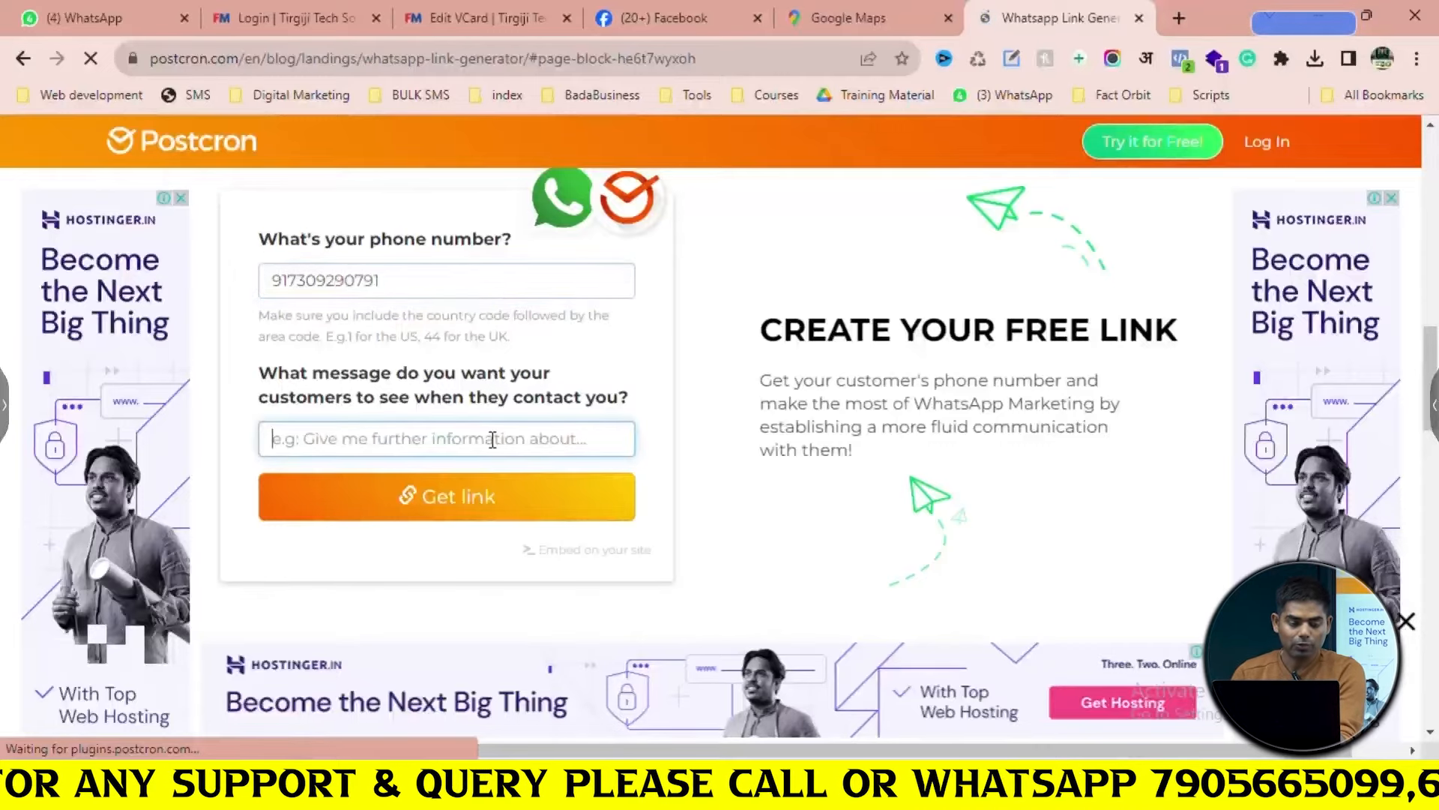
{"action": "type", "text": "Hi"}
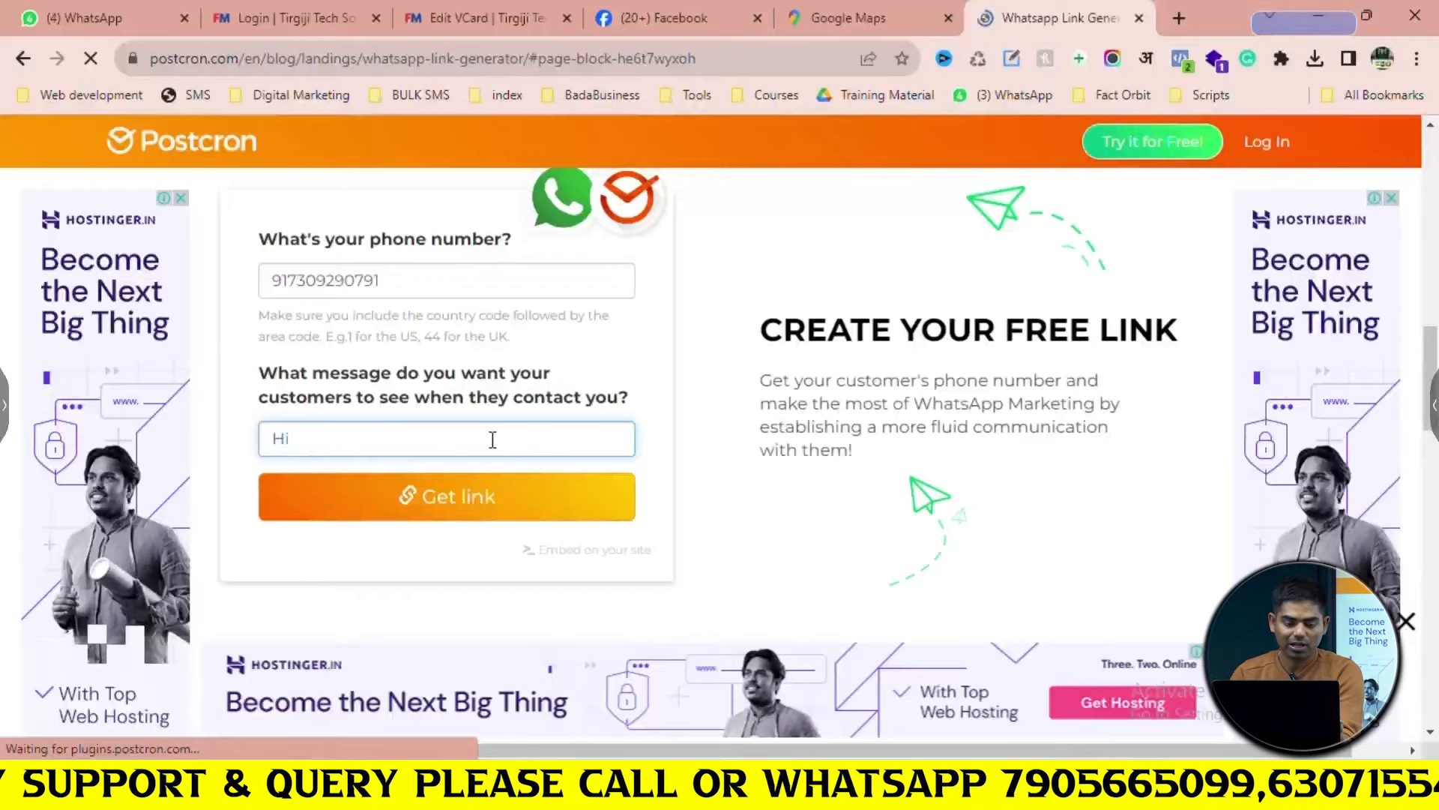
{"action": "left_click", "coordinate": [476, 506]}
{"action": "left_click", "coordinate": [577, 612]}
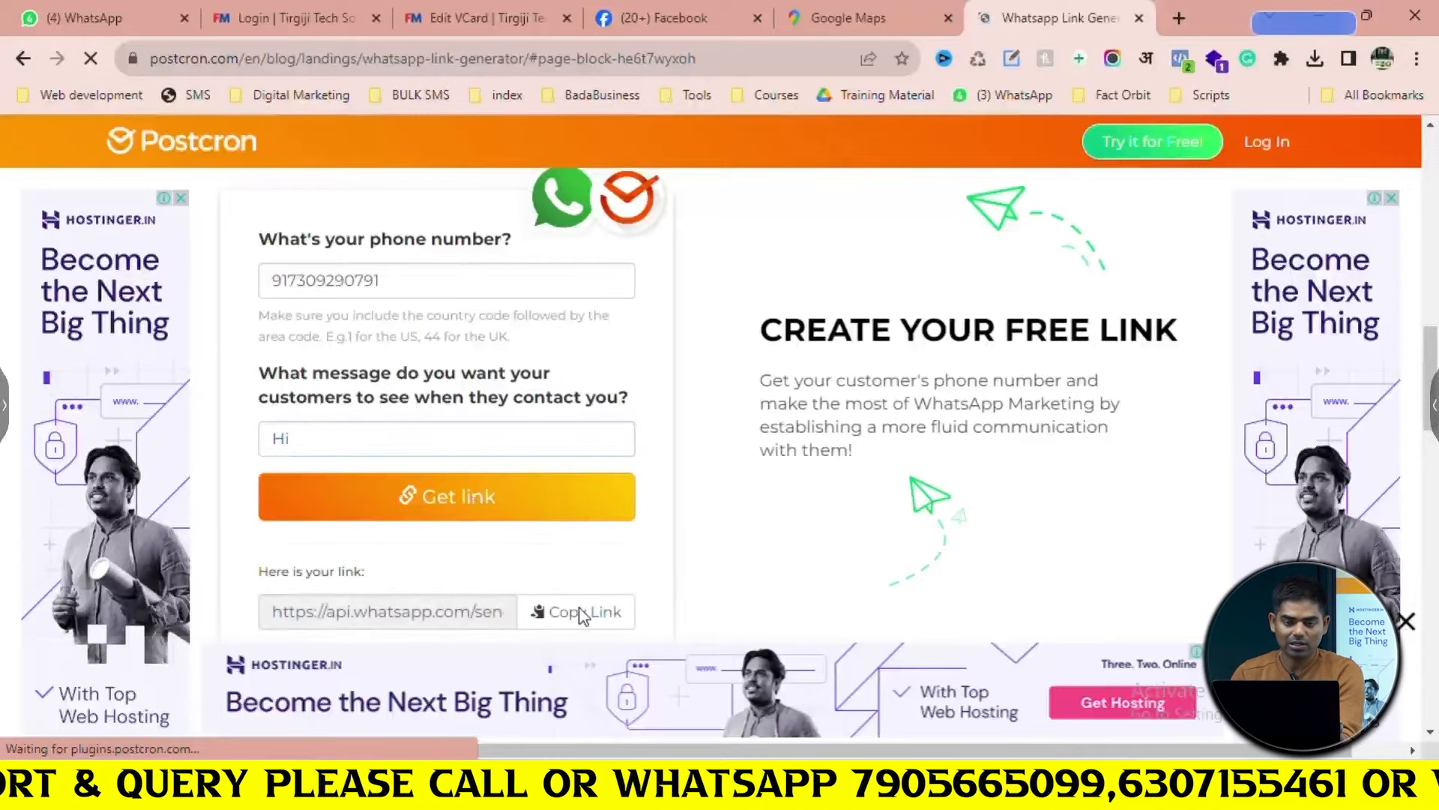
{"action": "left_click", "coordinate": [852, 16]}
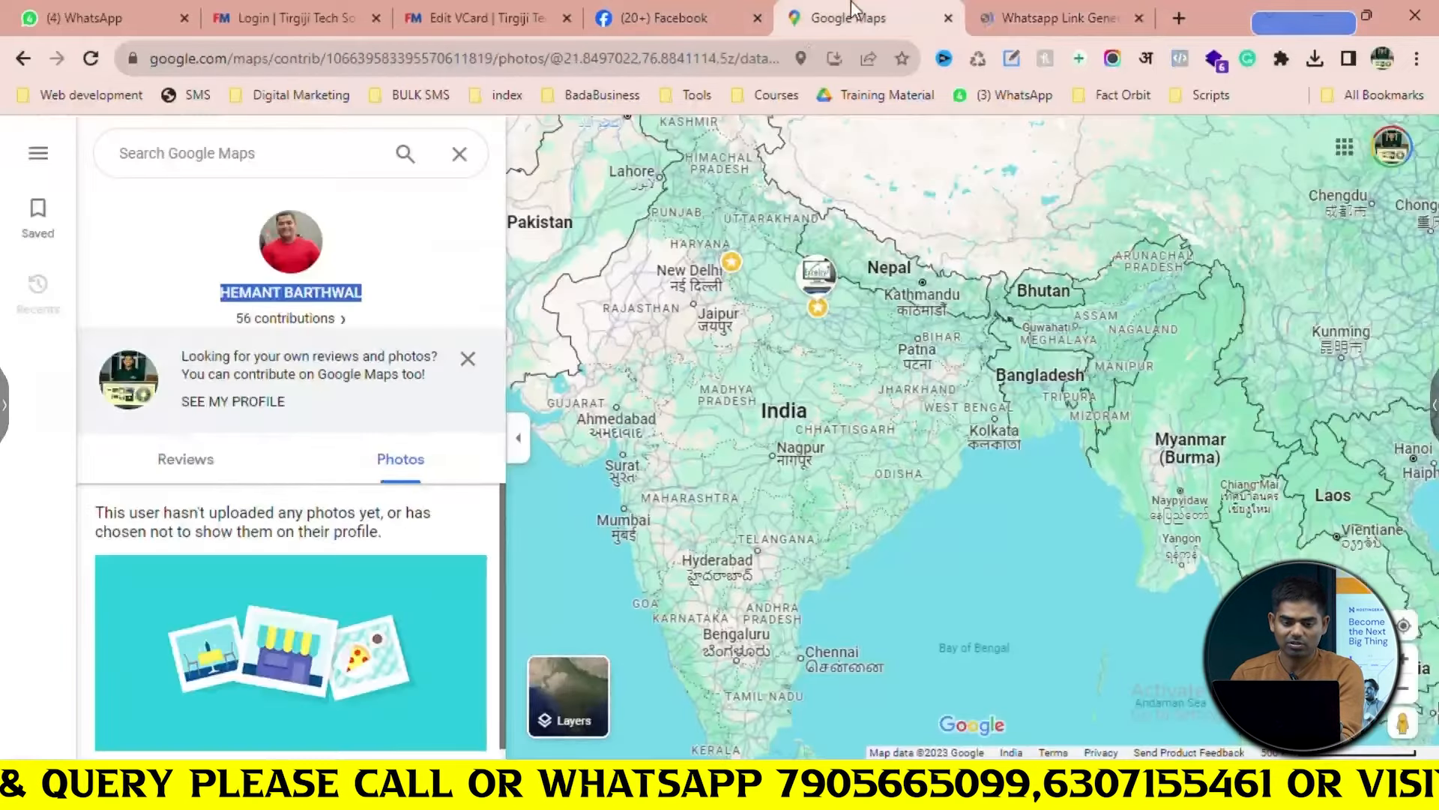
{"action": "left_click", "coordinate": [243, 6]}
Paste the copied link into the VCard's WhatsApp field
{"action": "left_click", "coordinate": [484, 15]}
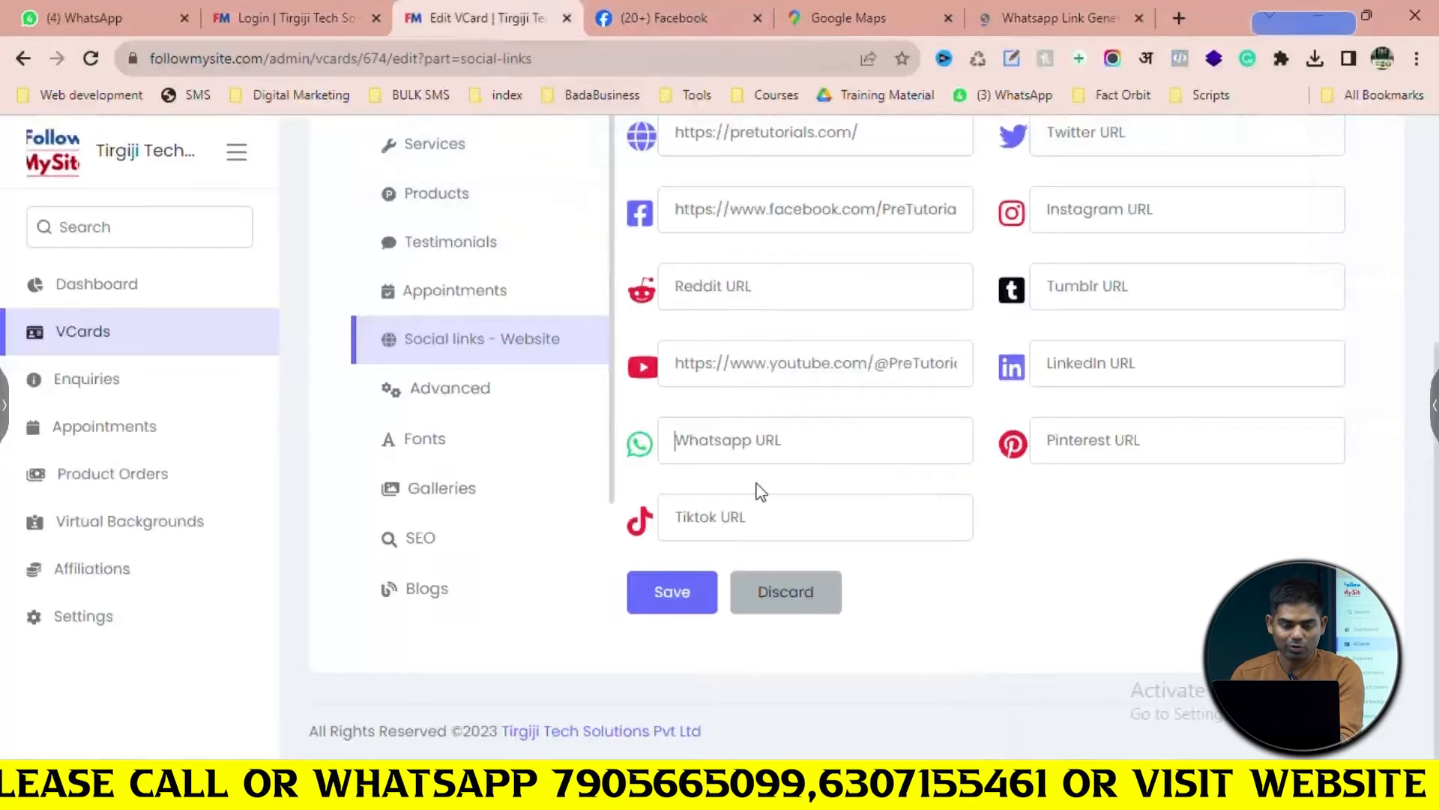
{"action": "type", "text": "https://www.youtube.com/@PreTutorials"}
{"action": "left_click", "coordinate": [1096, 443]}
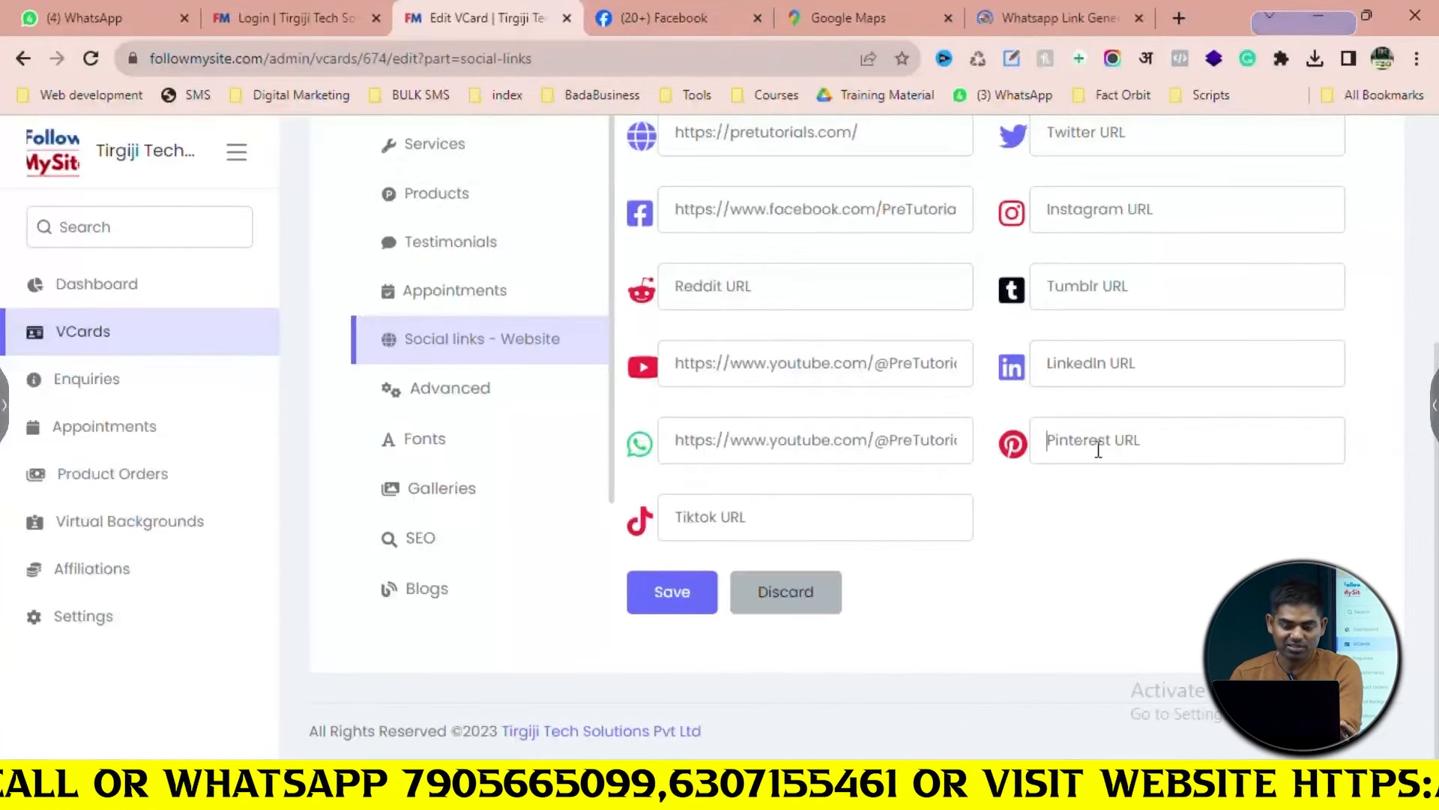
{"action": "scroll", "coordinate": [1101, 438], "scroll_direction": "up", "scroll_amount": 1}
{"action": "scroll", "coordinate": [1090, 444], "scroll_direction": "up", "scroll_amount": 1}
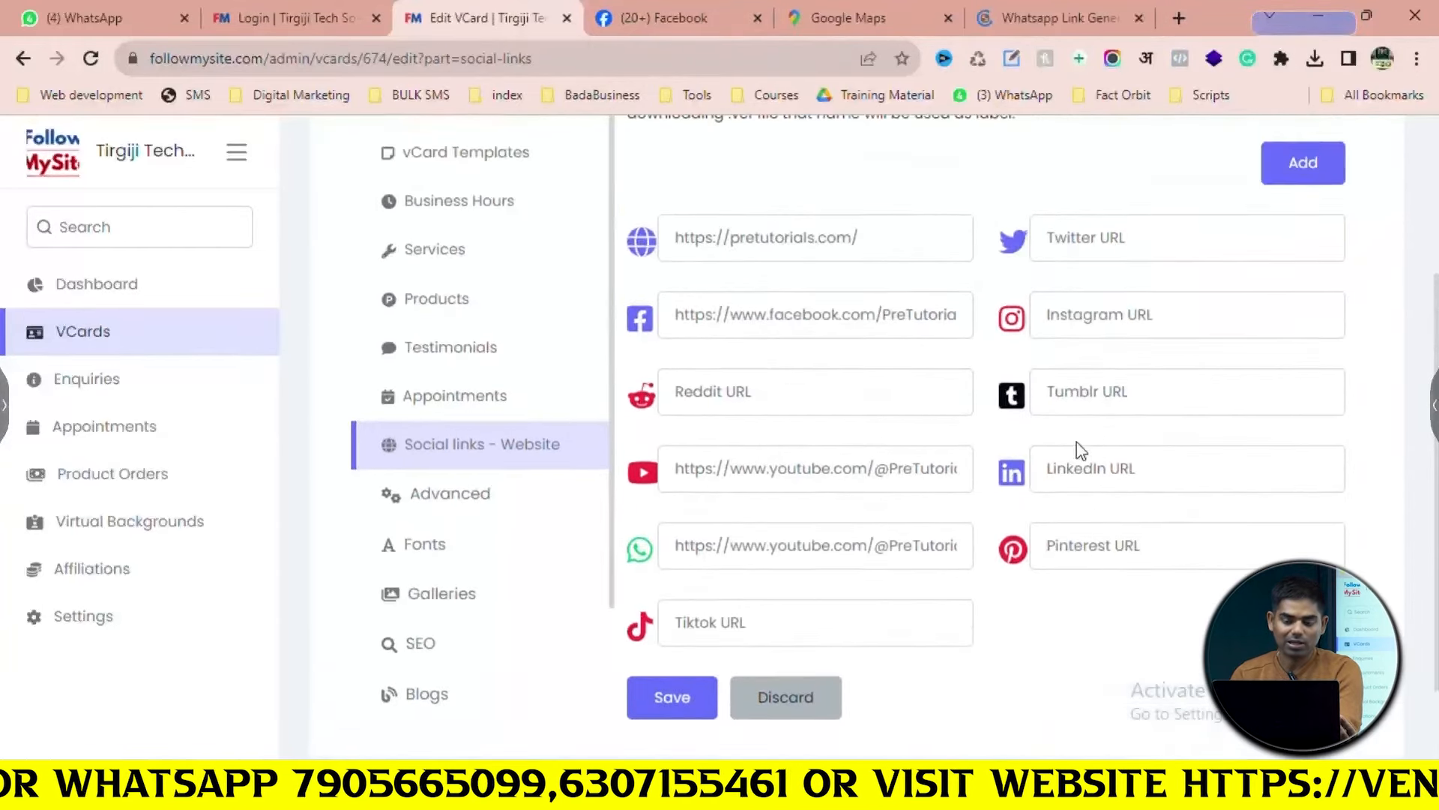
{"action": "left_click", "coordinate": [1108, 470]}
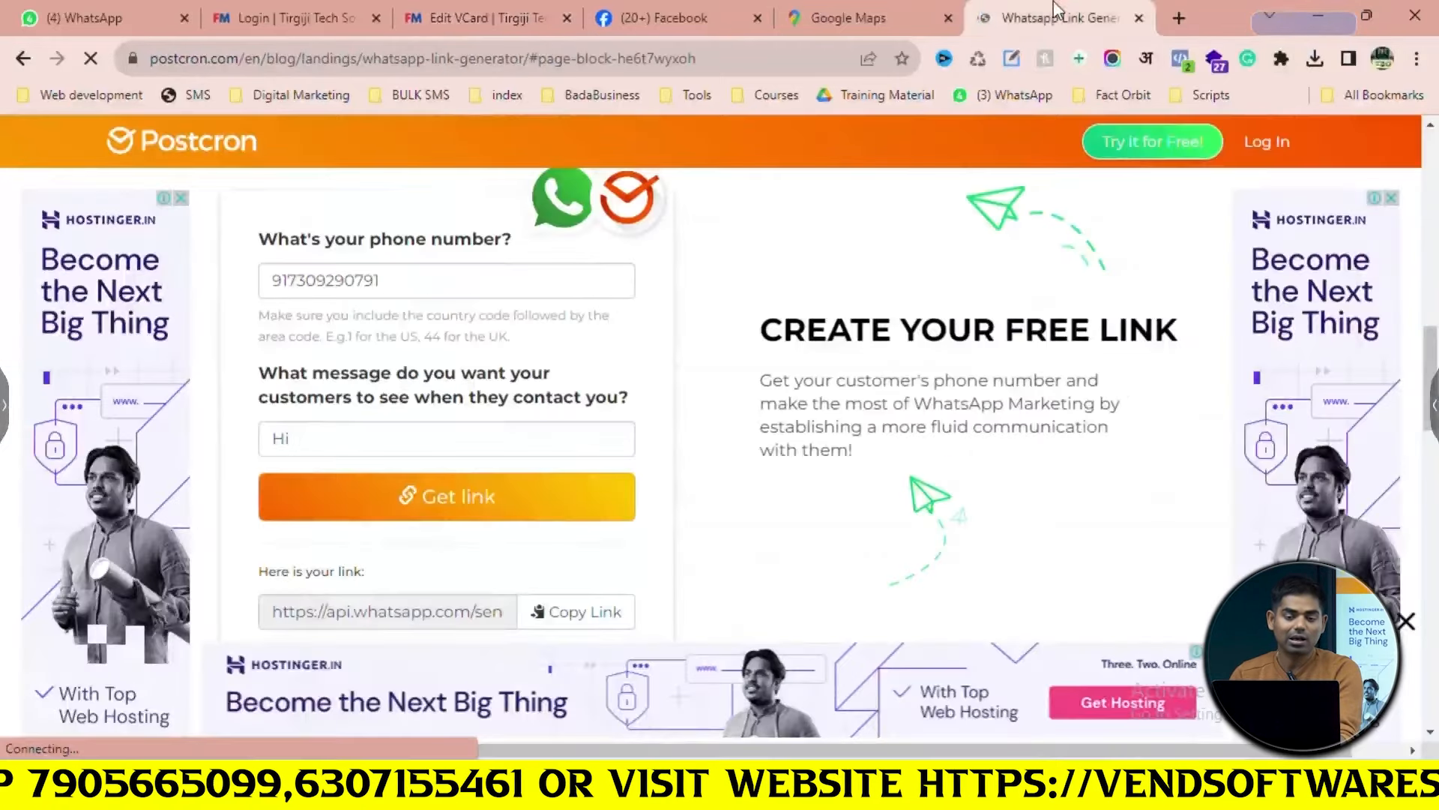
Start entering an Instagram profile address by typing 'ins' in the address bar
{"action": "left_click", "coordinate": [1064, 18]}
{"action": "left_click", "coordinate": [739, 58]}
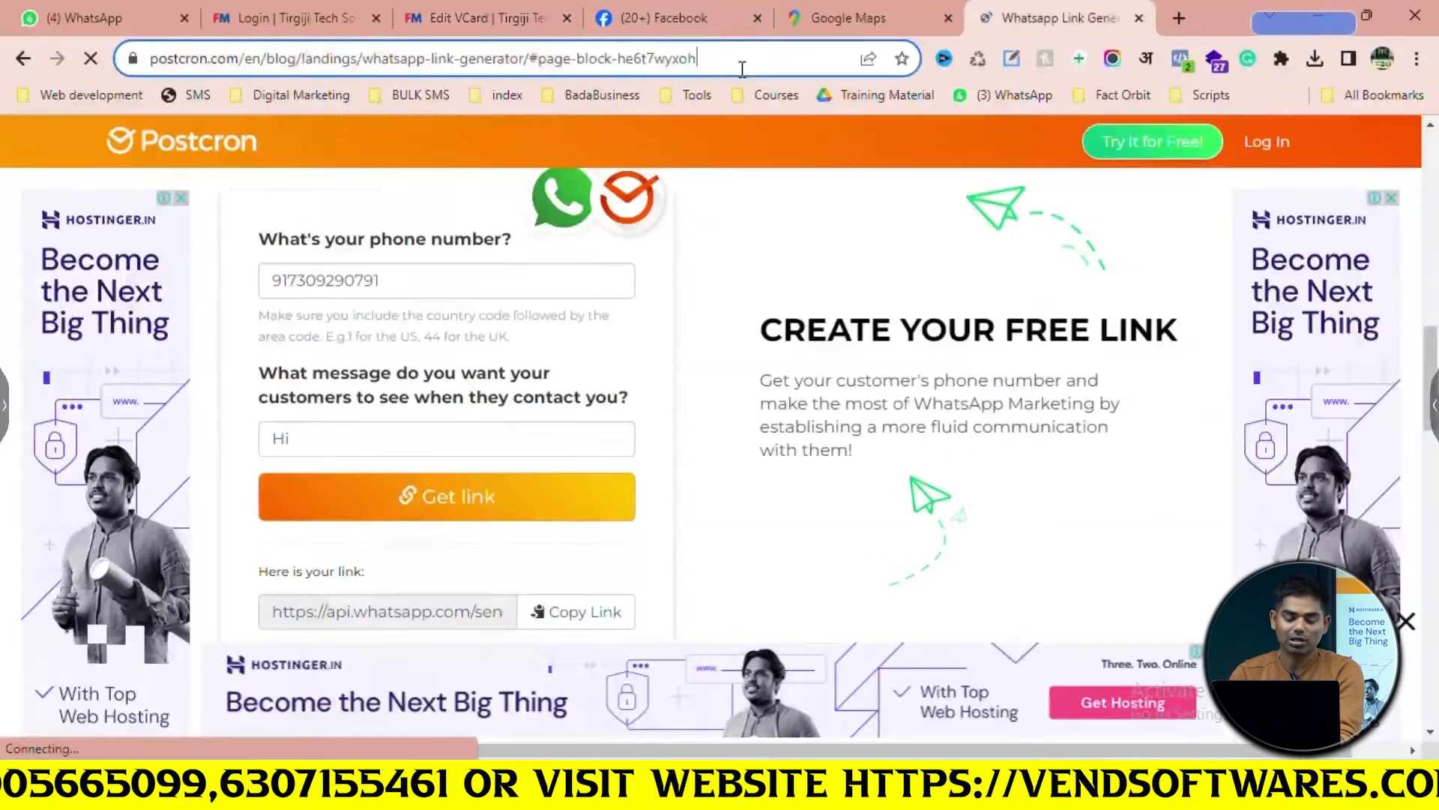
{"action": "type", "text": "ins"}
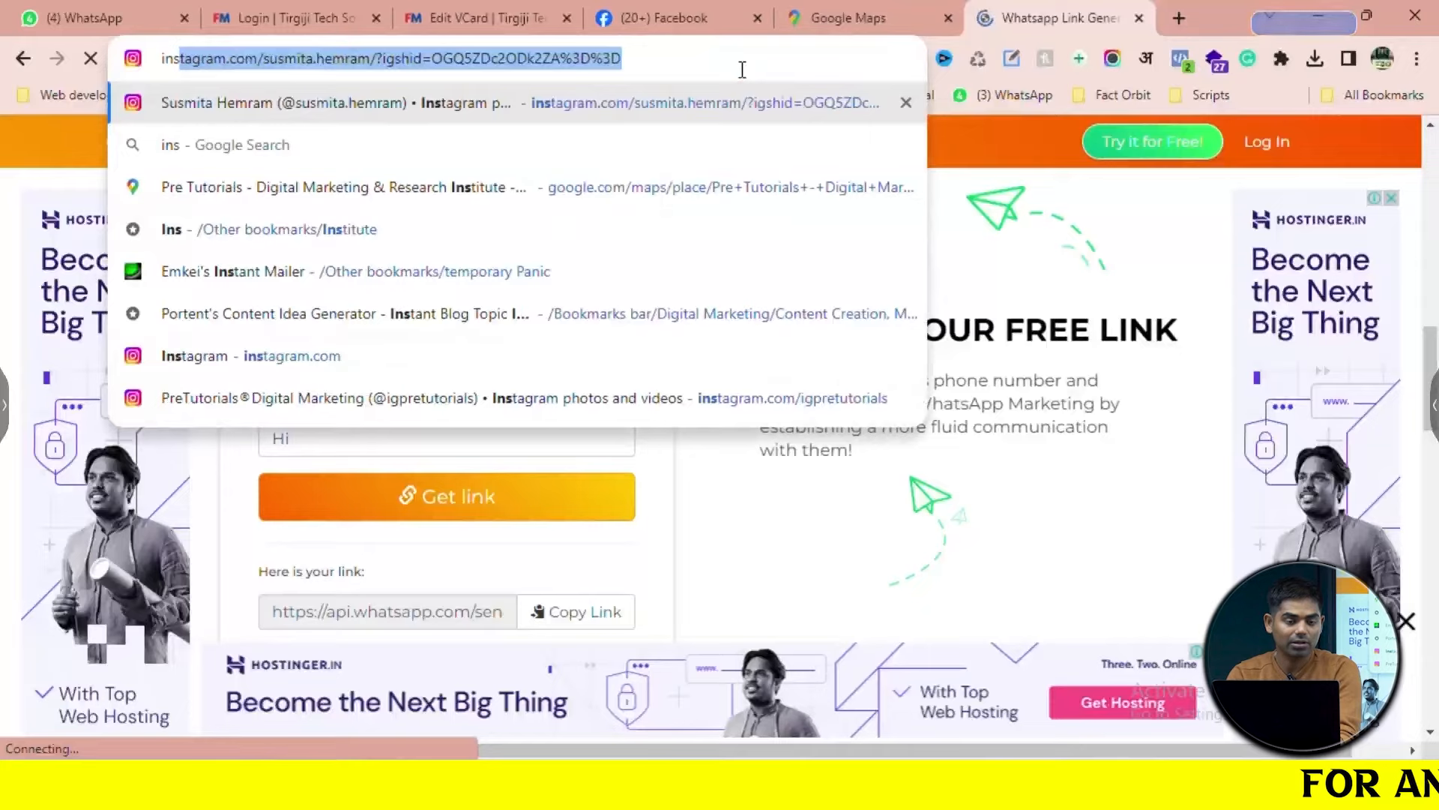
{"action": "key", "text": "ctrl+a"}
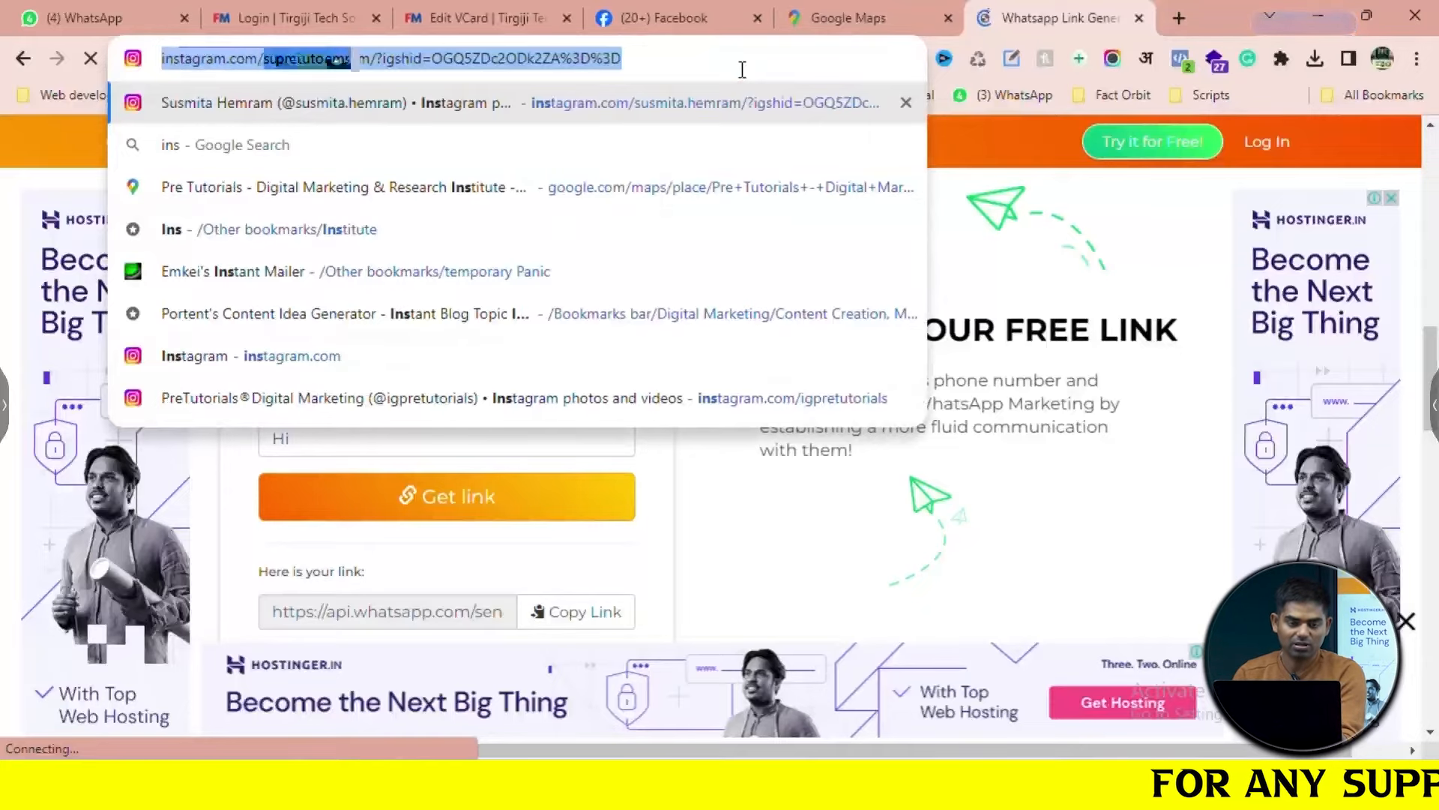